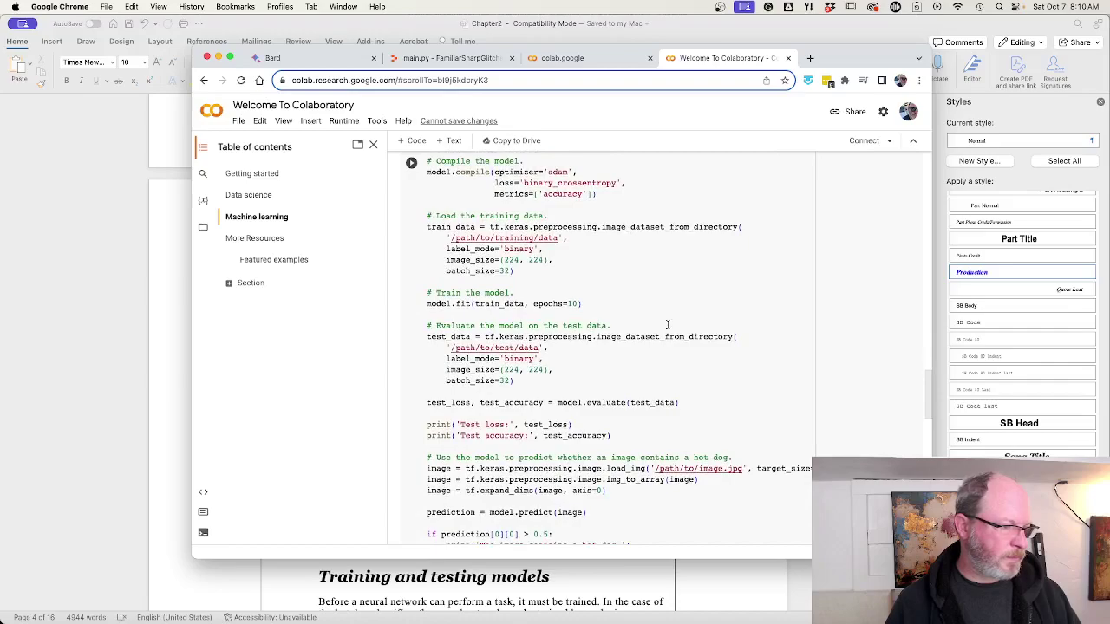
- Examine the hot dog classifier code that loads the training data, trains and evaluates the model, and predicts an image
scroll(667, 325, "down", 1)
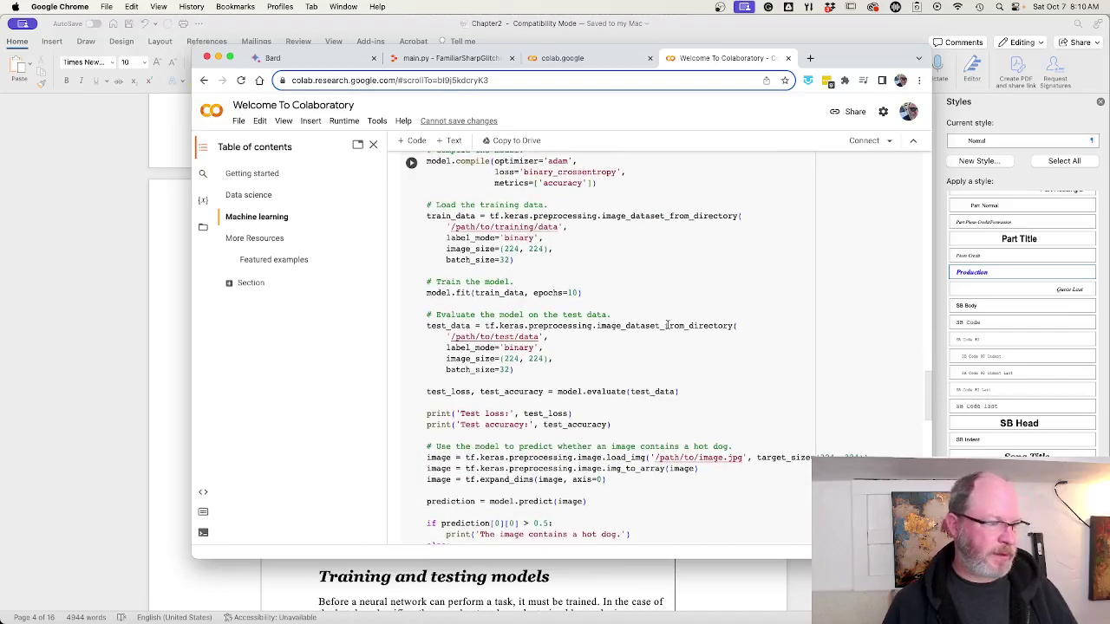
scroll(667, 325, "down", 10)
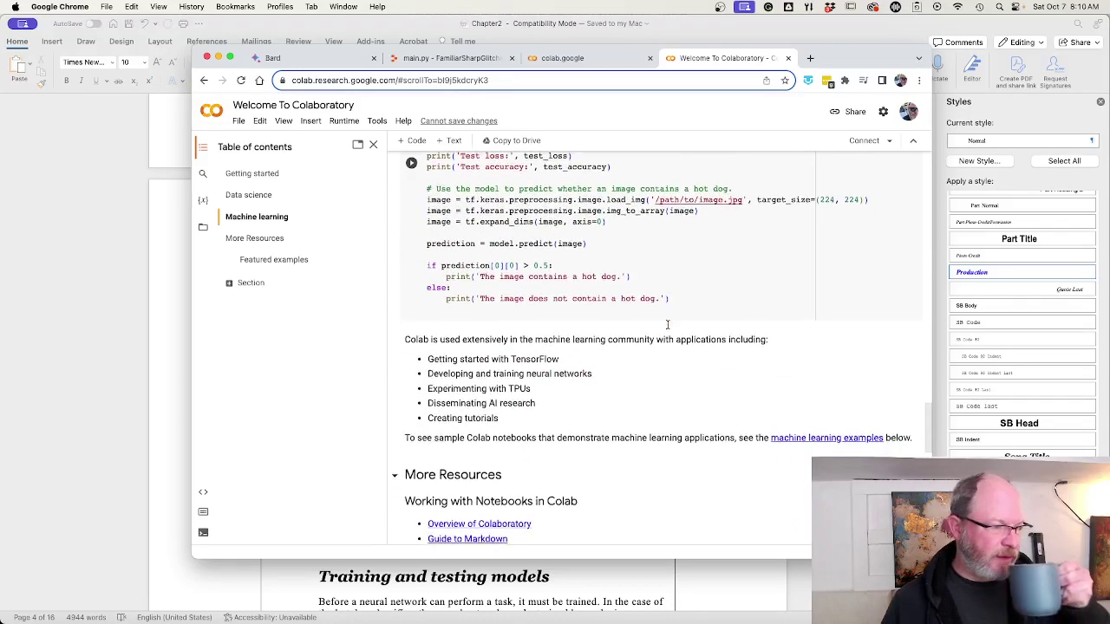
scroll(667, 328, "up", 8)
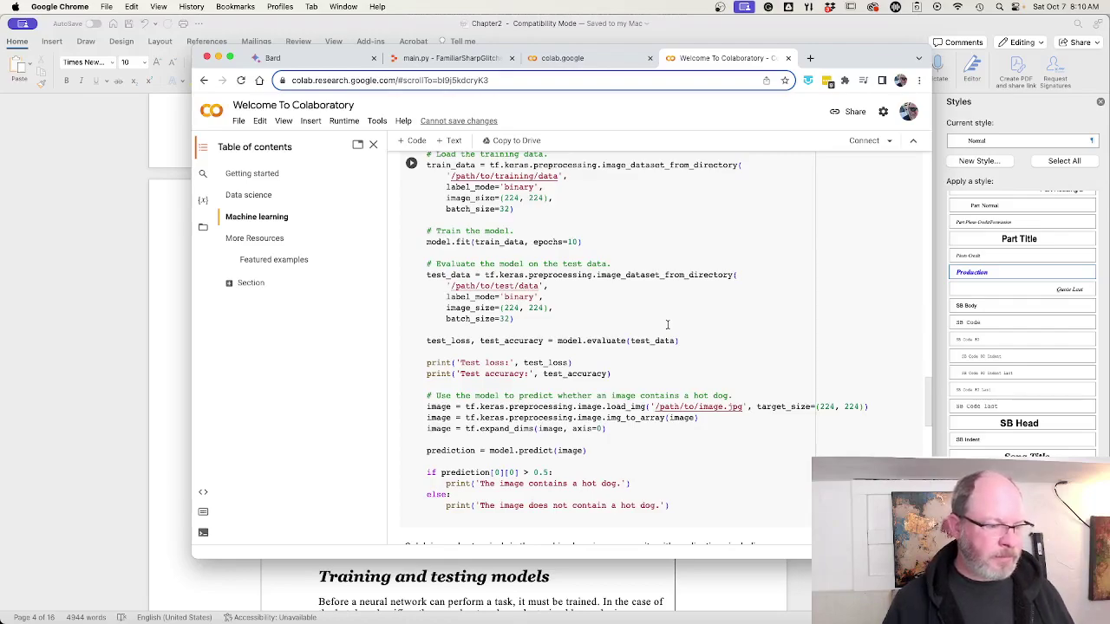
scroll(667, 325, "down", 2)
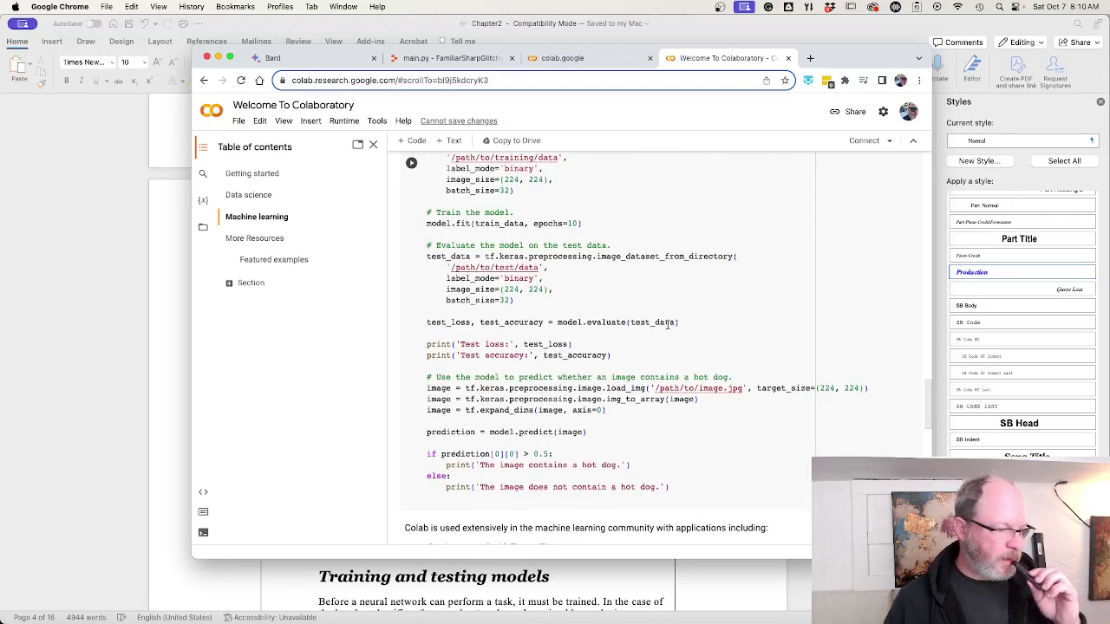
scroll(667, 326, "down", 5)
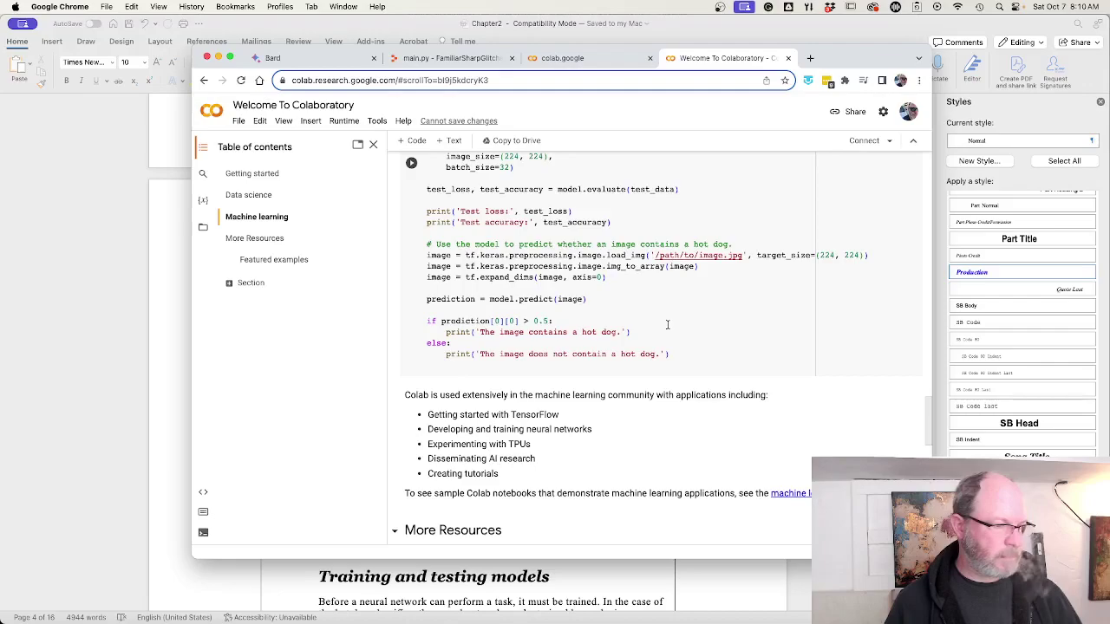
scroll(667, 325, "up", 5)
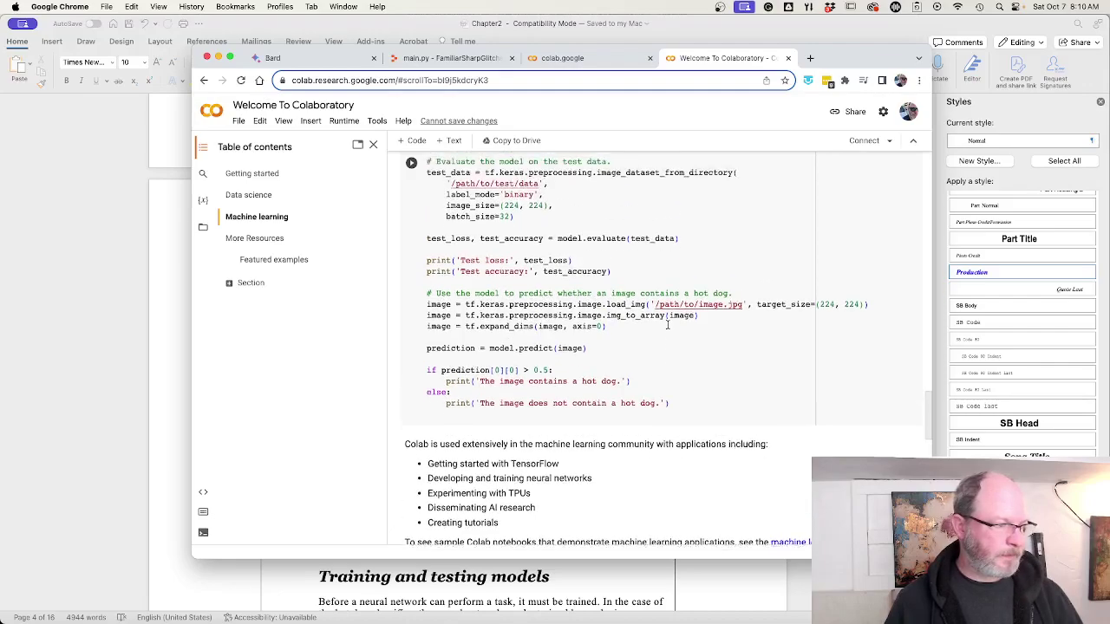
scroll(667, 325, "up", 10)
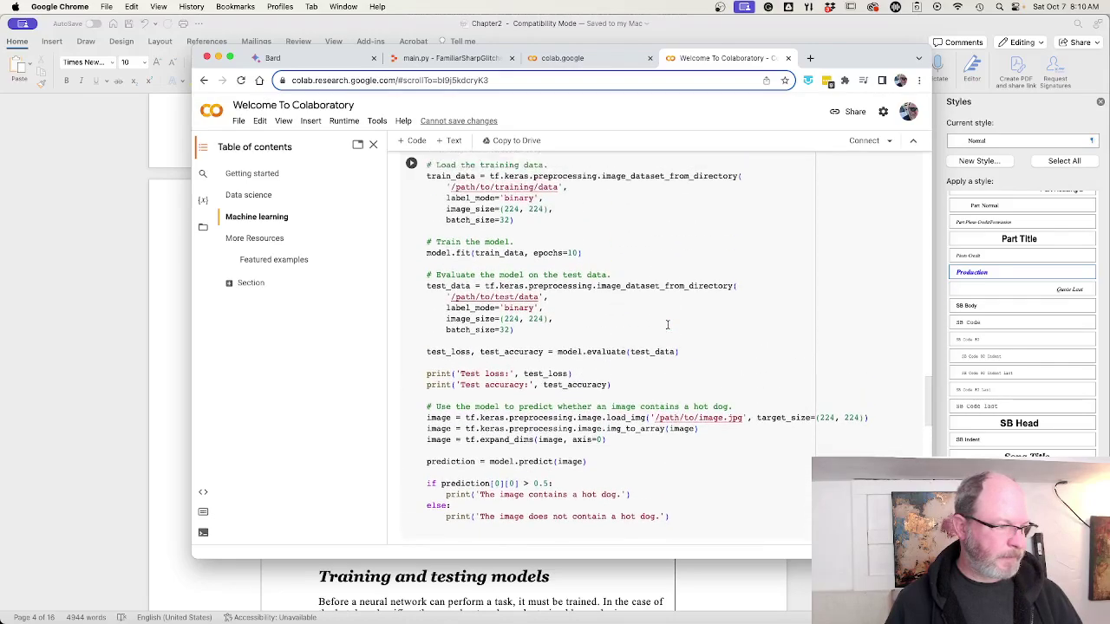
scroll(667, 325, "up", 7)
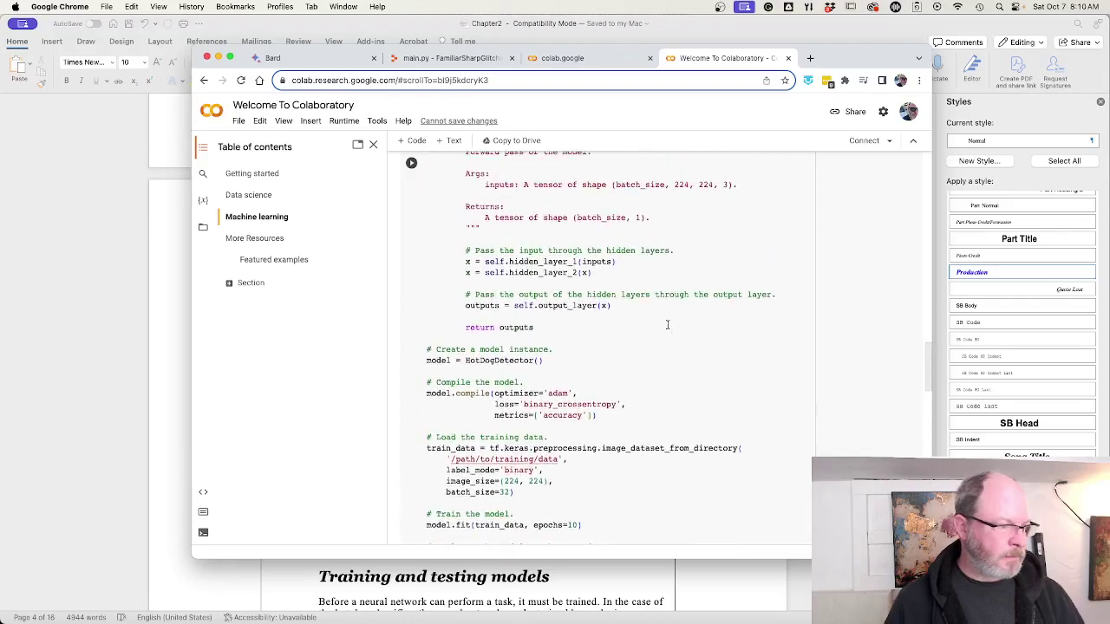
- Review the HotDogDetector class in the Hot Dog Classifier code, including its input shape, layers and forward pass
mouse_move(451, 612)
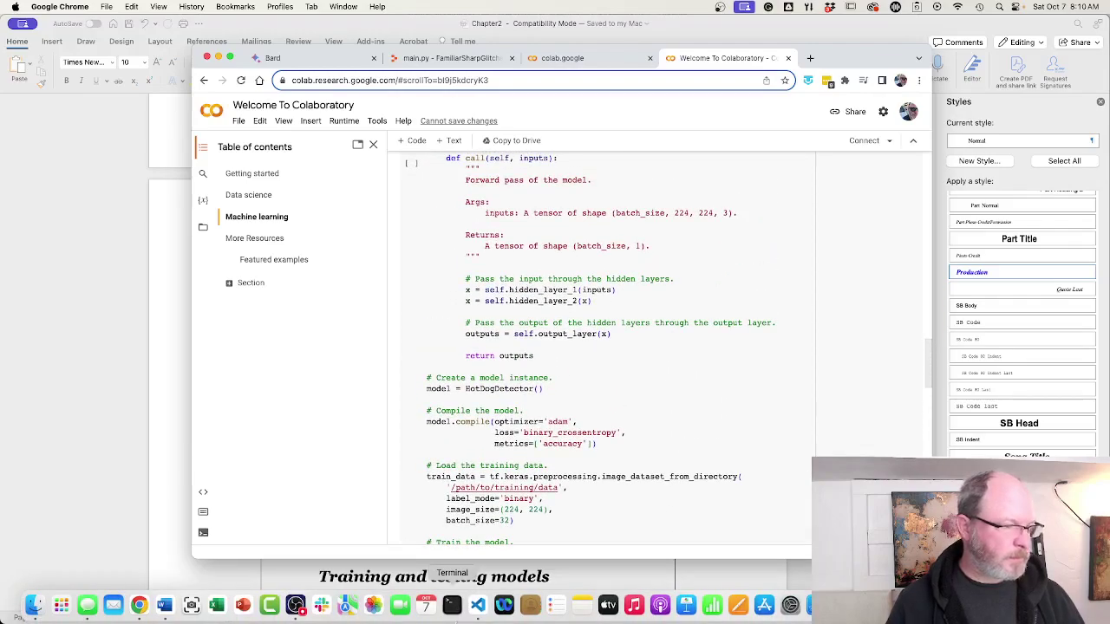
scroll(618, 407, "up", 10)
scroll(618, 407, "up", 1)
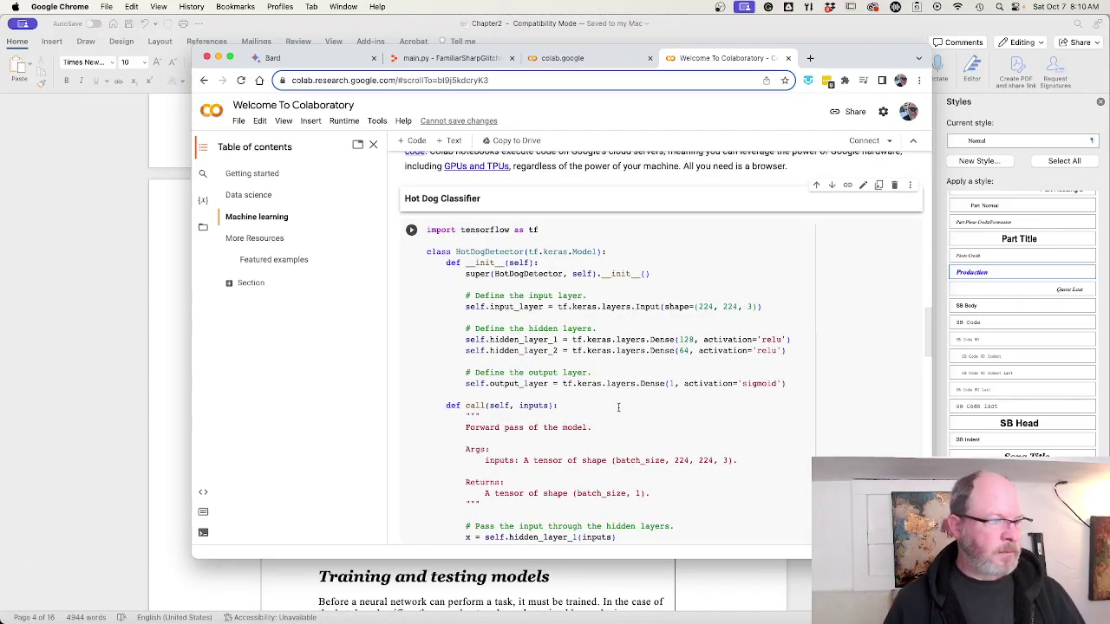
scroll(618, 408, "down", 1)
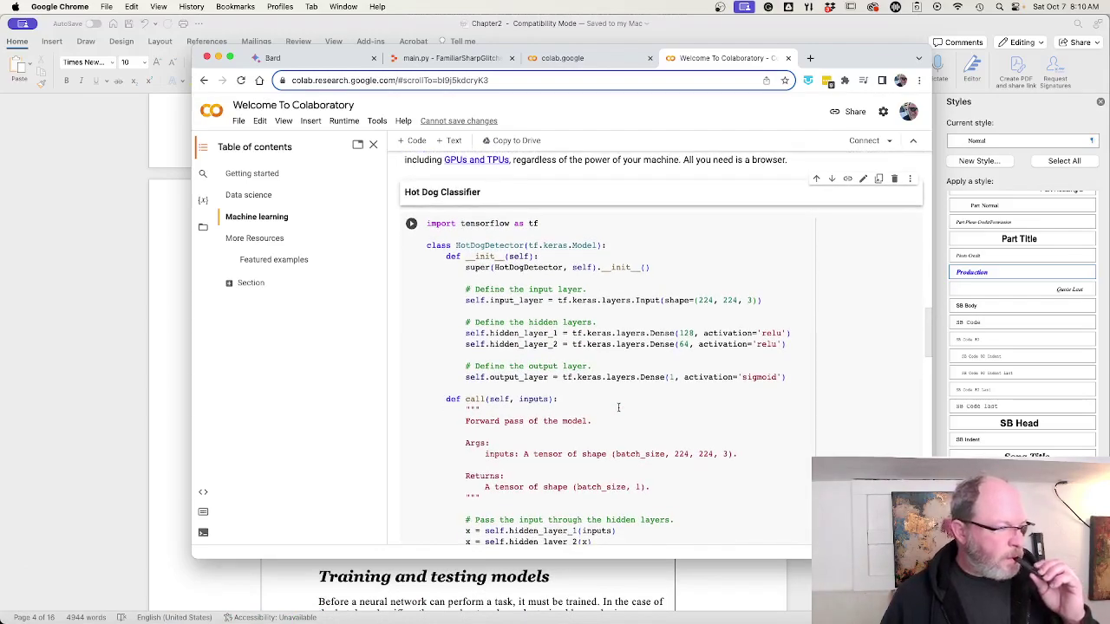
scroll(618, 407, "down", 4)
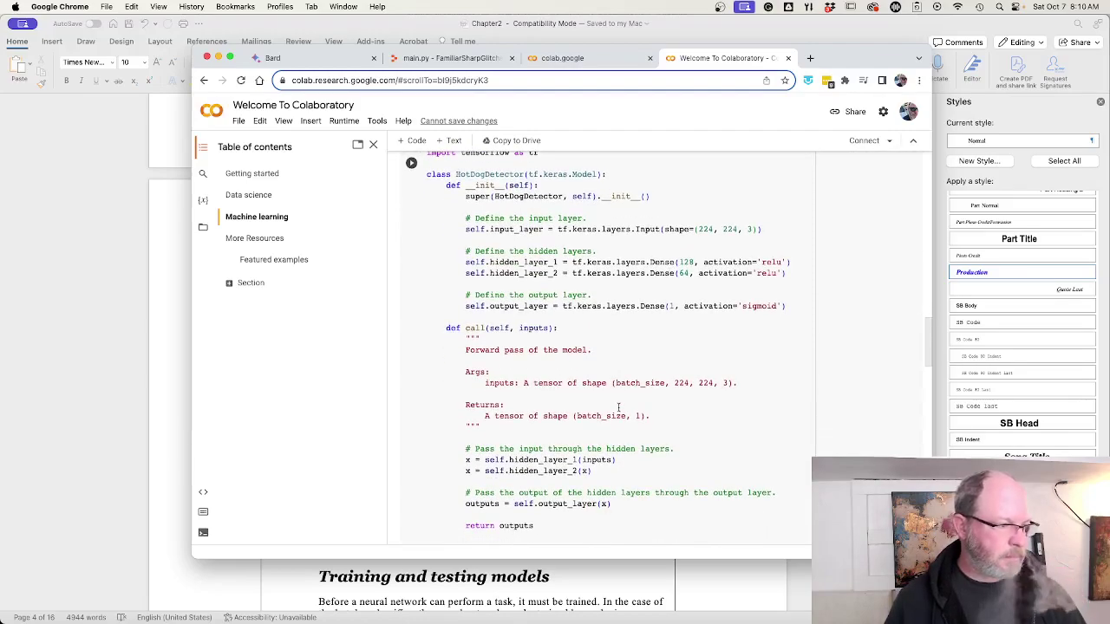
scroll(618, 408, "down", 1)
scroll(618, 407, "down", 5)
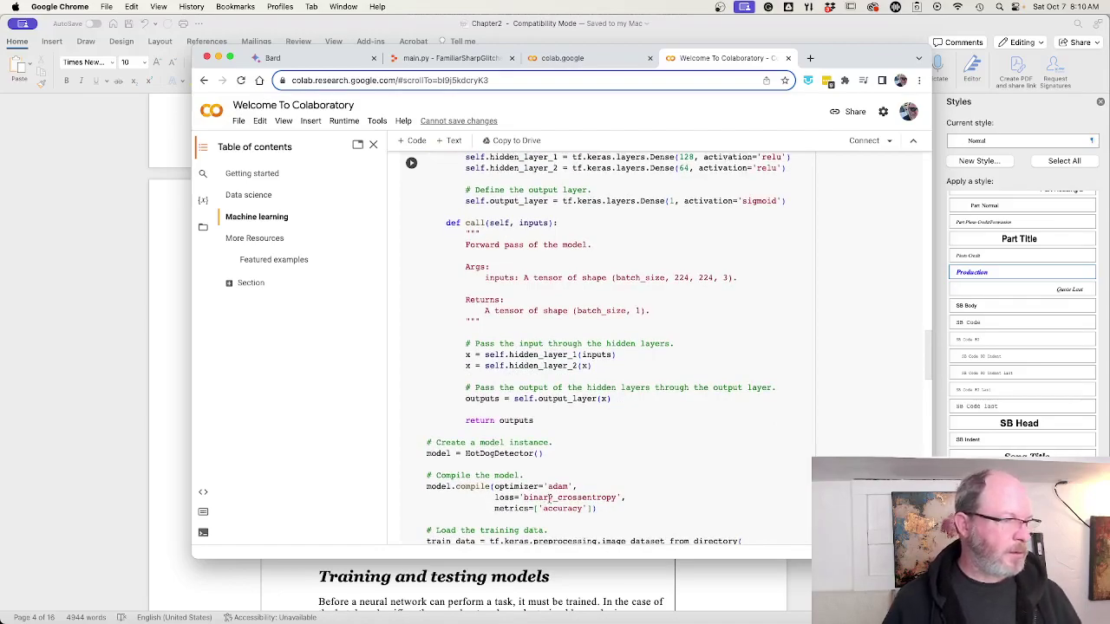
scroll(632, 396, "down", 1)
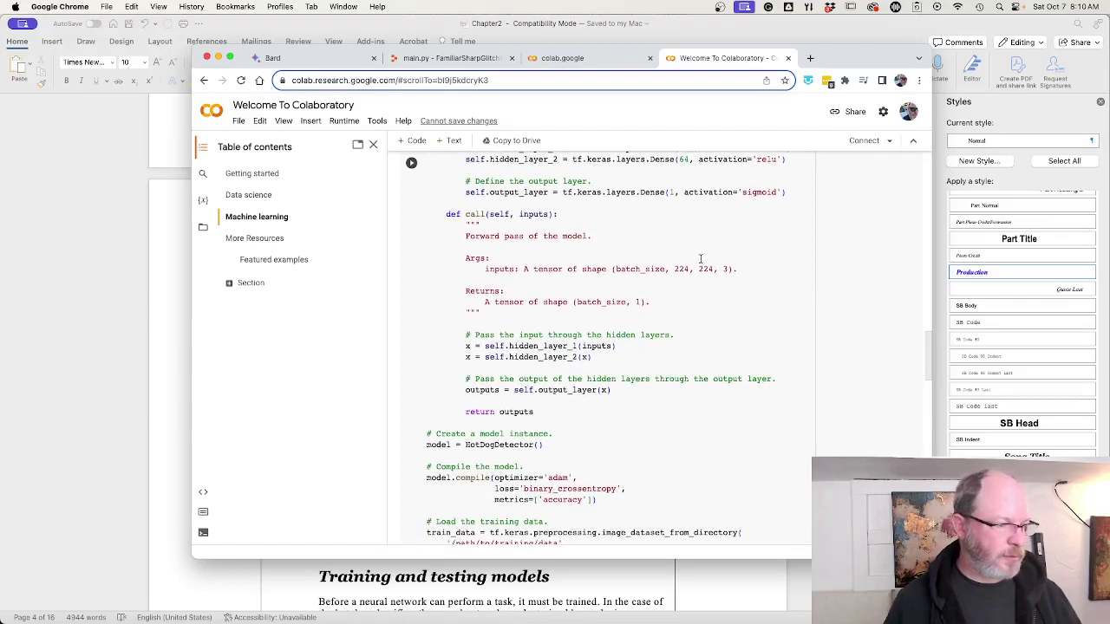
- Switch to Photoshop and bring up the hotdog-pixels.psd document
key("super+Tab")
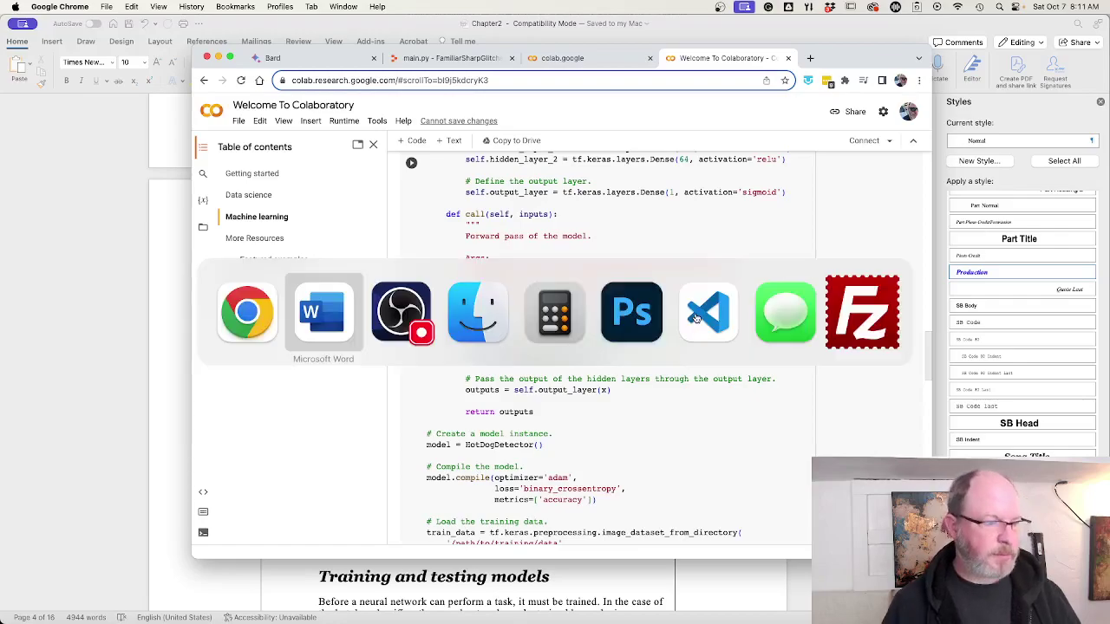
key("super+Tab")
key("super+Tab")
key("super+Tab")
key("super+Tab")
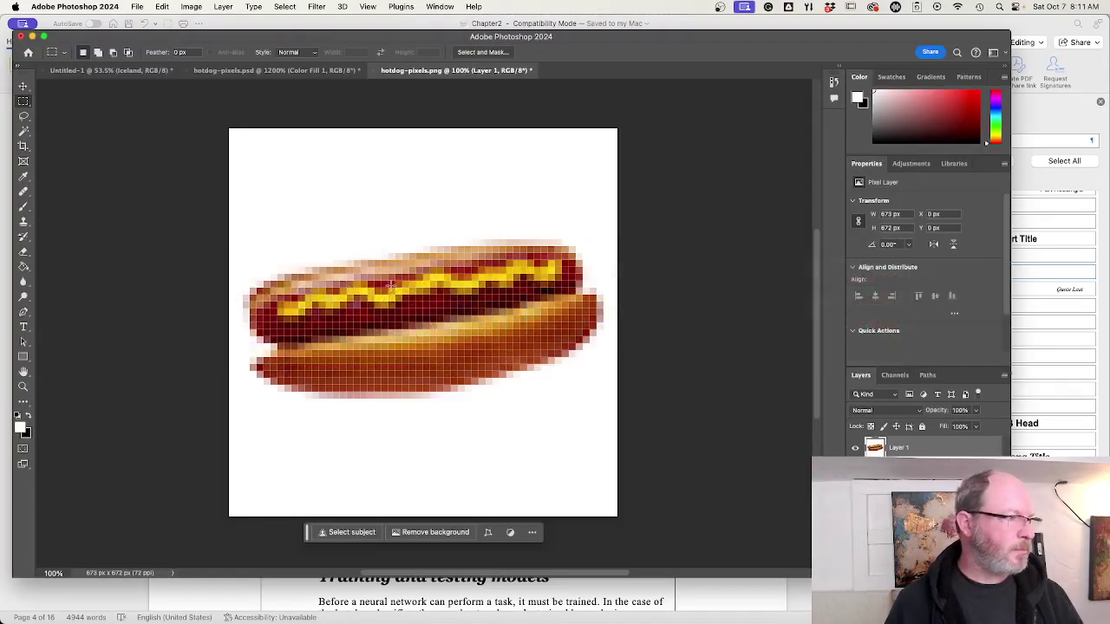
left_click(255, 72)
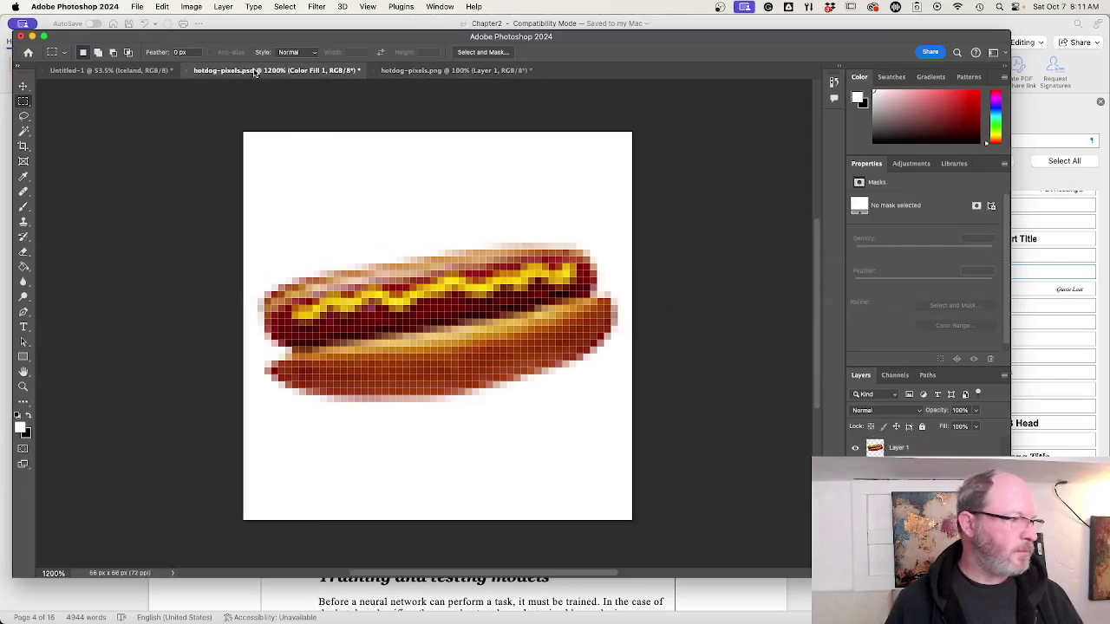
key("ctrl+shift+Tab")
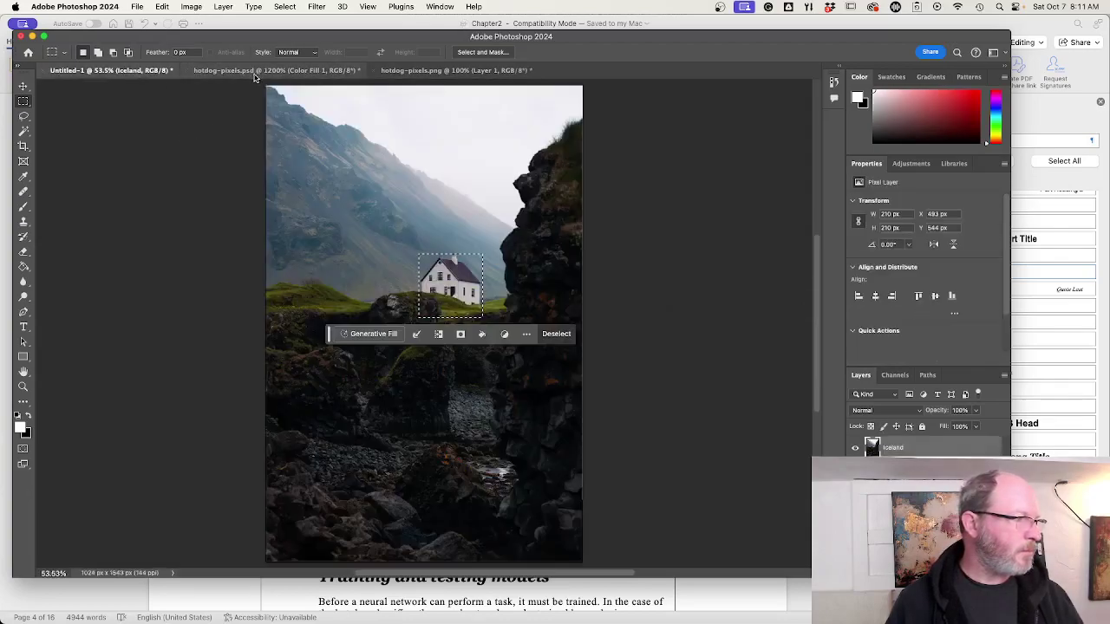
left_click(255, 73)
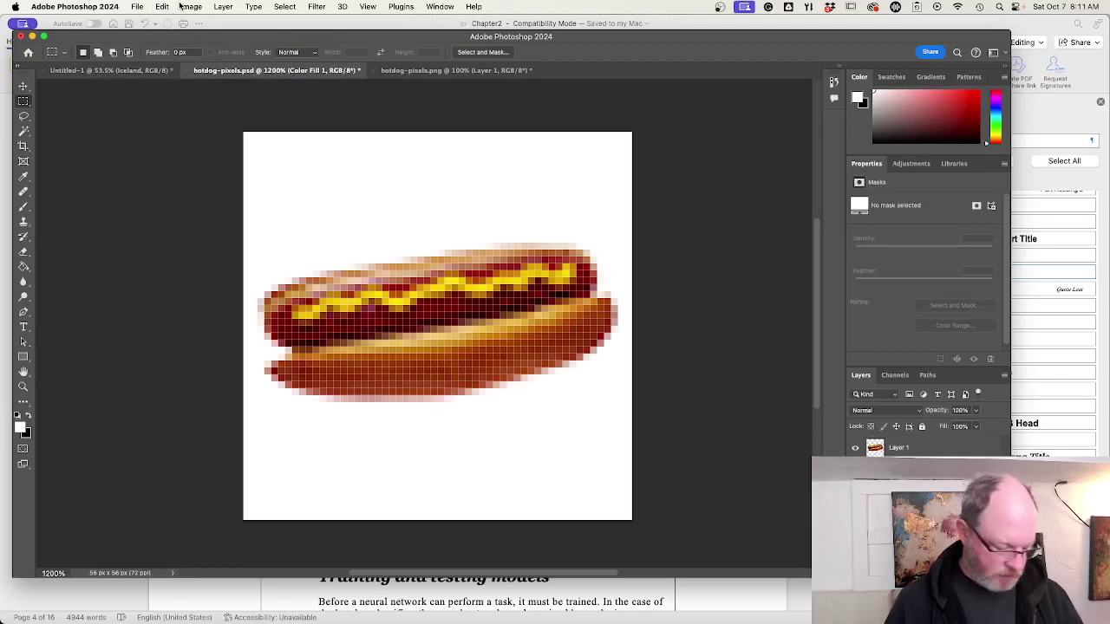
- Undo the white color fill, the canvas extension and the size reduction of the hot dog image
key("BackSpace")
key("super+z")
key("super+z")
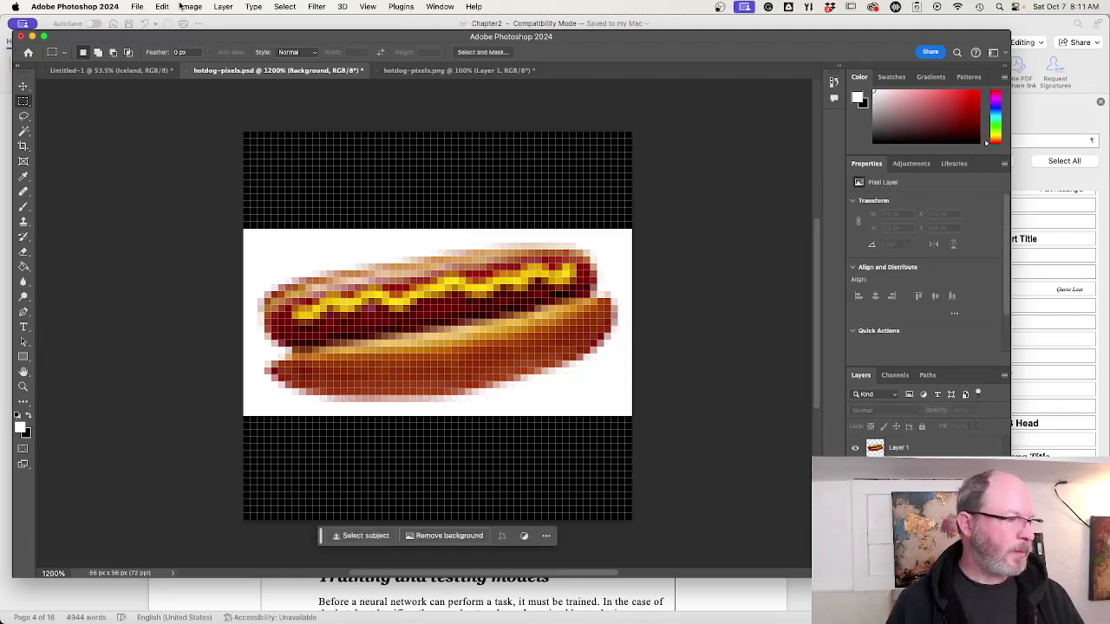
key("super+z")
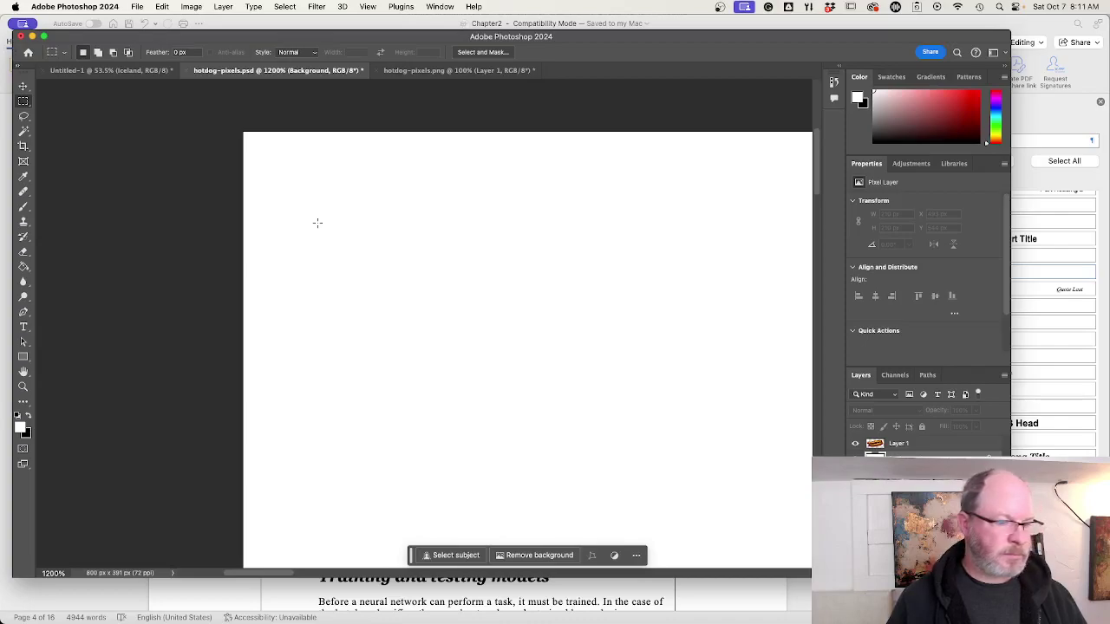
scroll(317, 223, "down", 5)
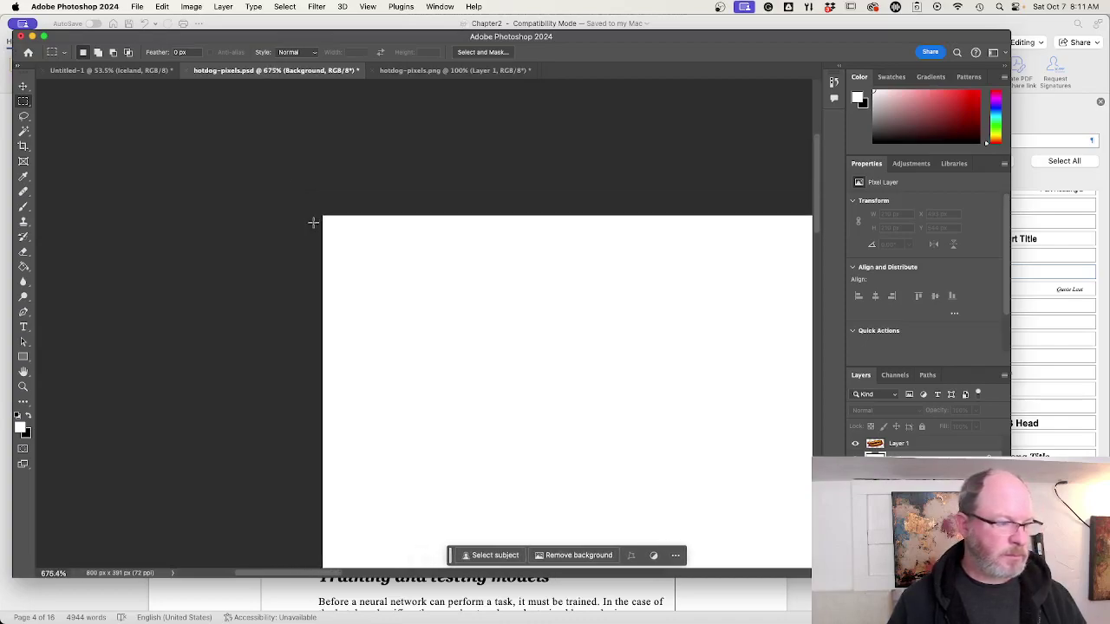
scroll(469, 335, "down", 8)
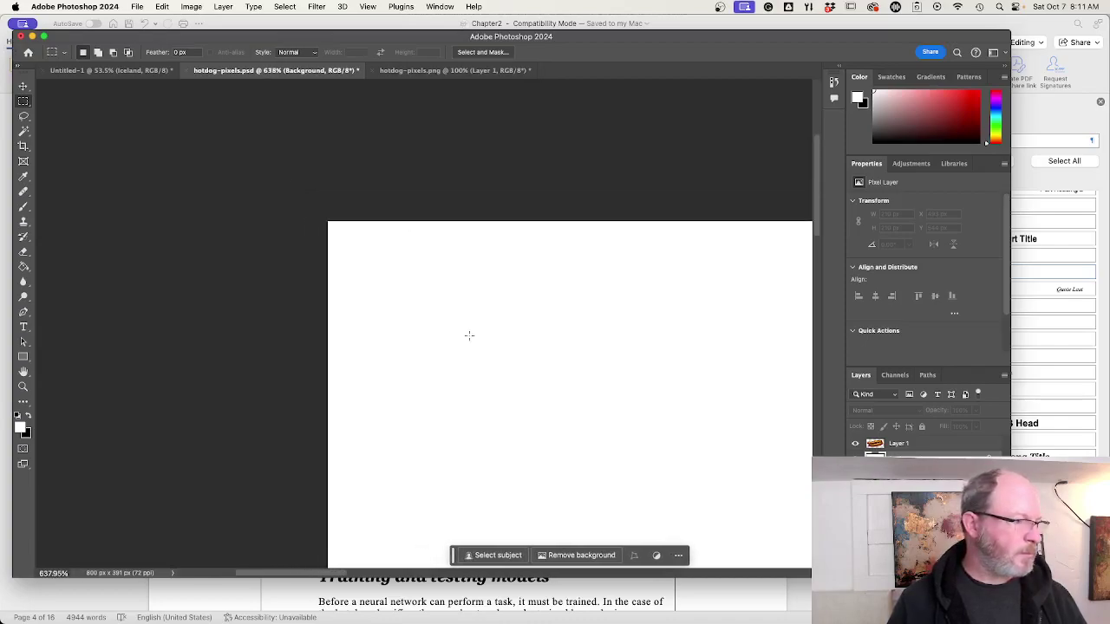
scroll(449, 336, "down", 1)
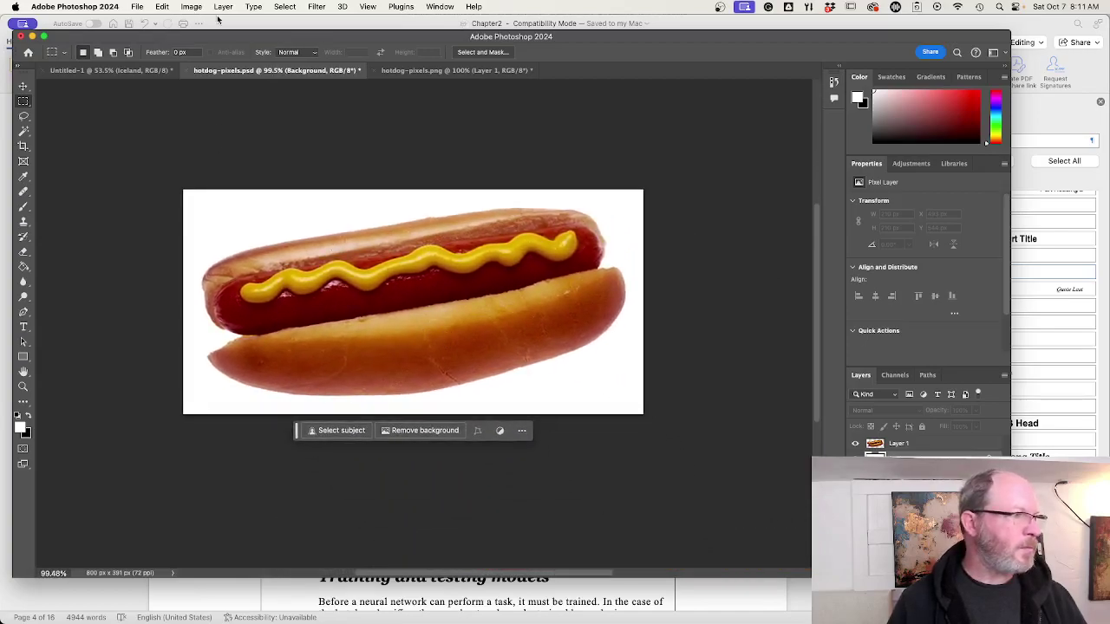
- Resize the hot dog image to a width of 224 pixels with its proportions linked
left_click(191, 7)
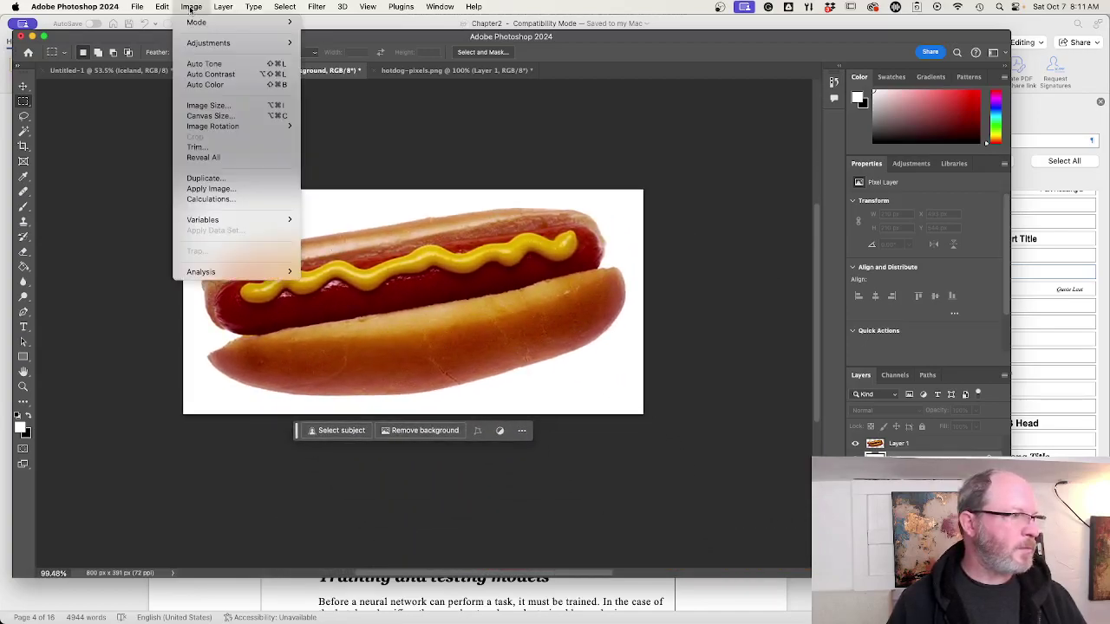
left_click(201, 105)
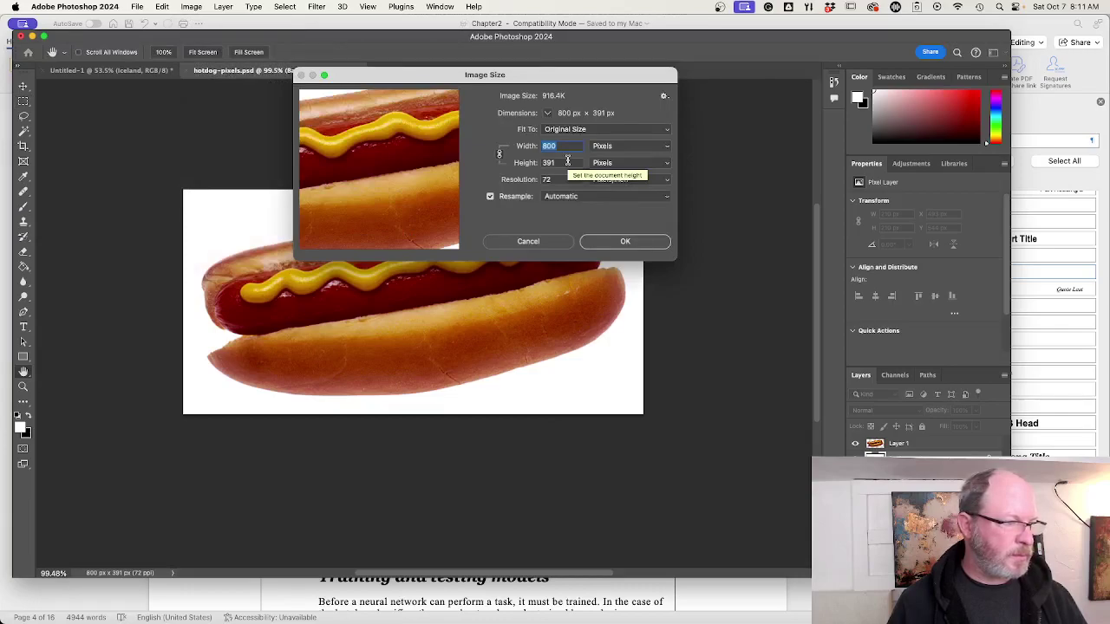
type("224")
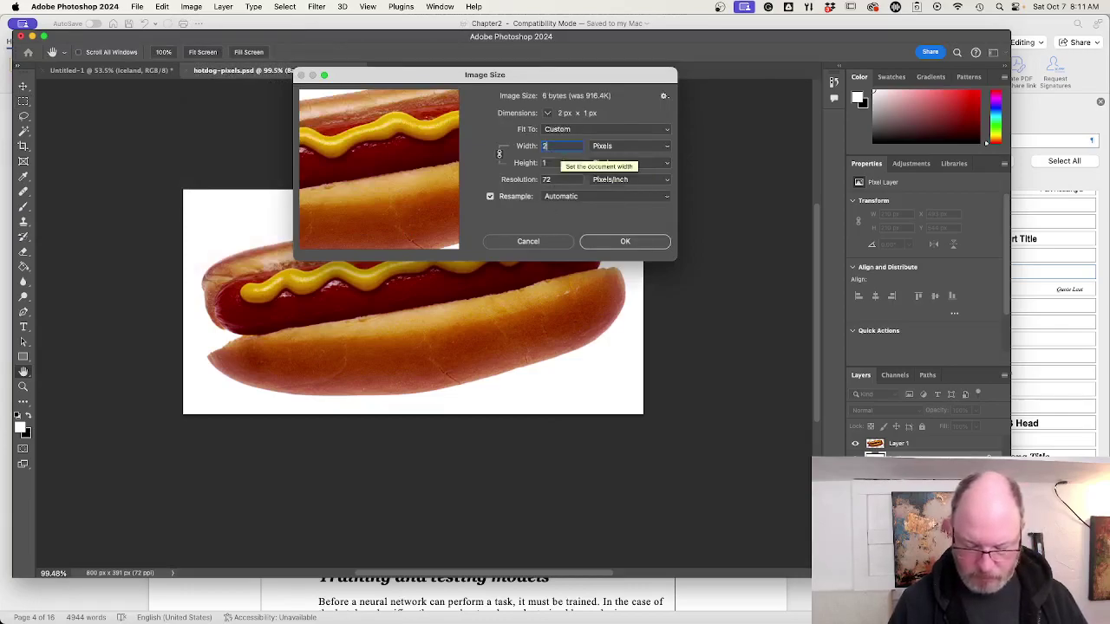
left_click(624, 241)
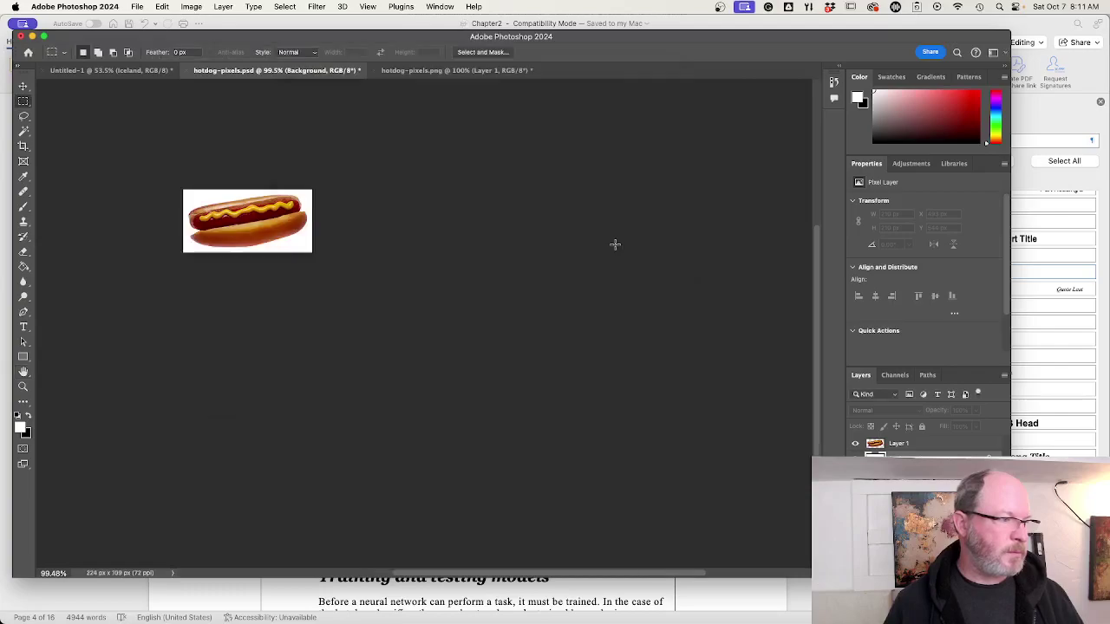
- Set the canvas height to 224 pixels, extending the hot dog image into a square
left_click(191, 6)
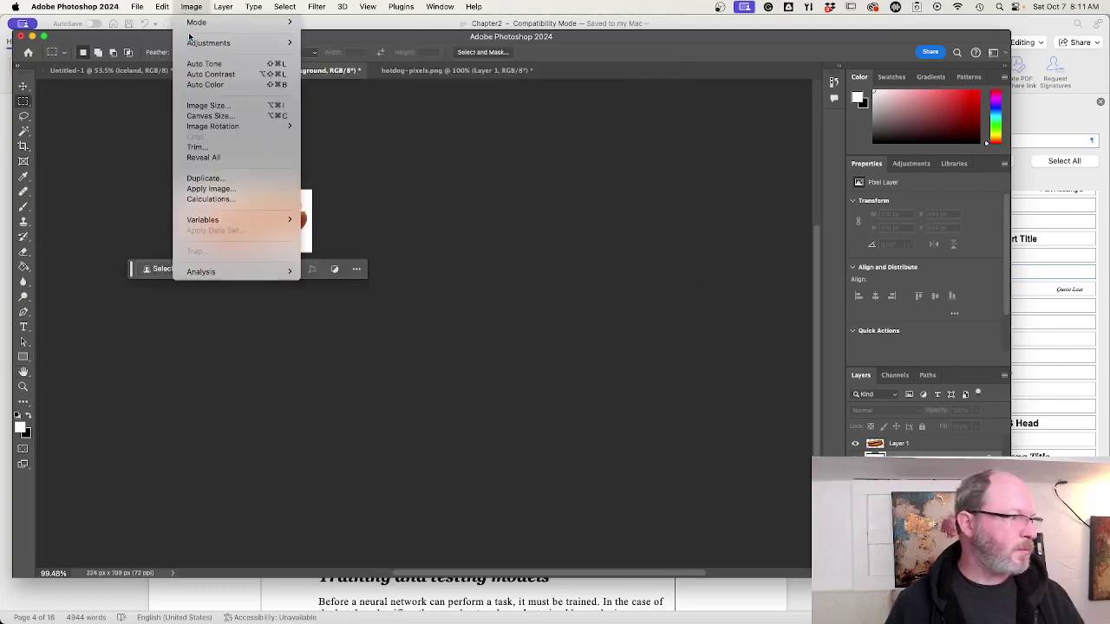
left_click(207, 116)
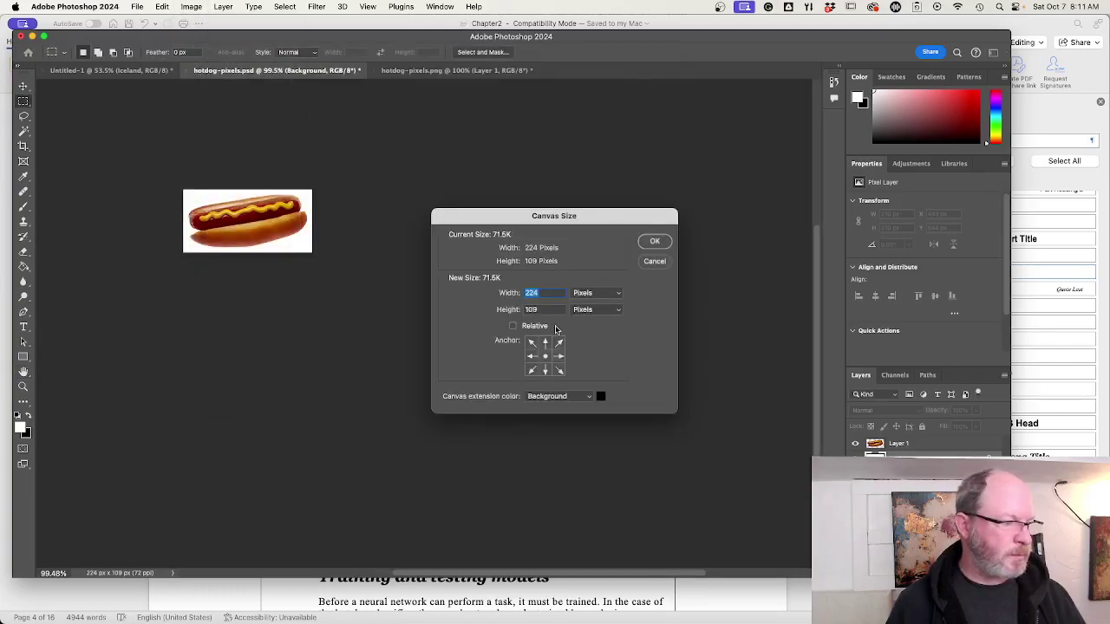
double_click(545, 309)
type("224")
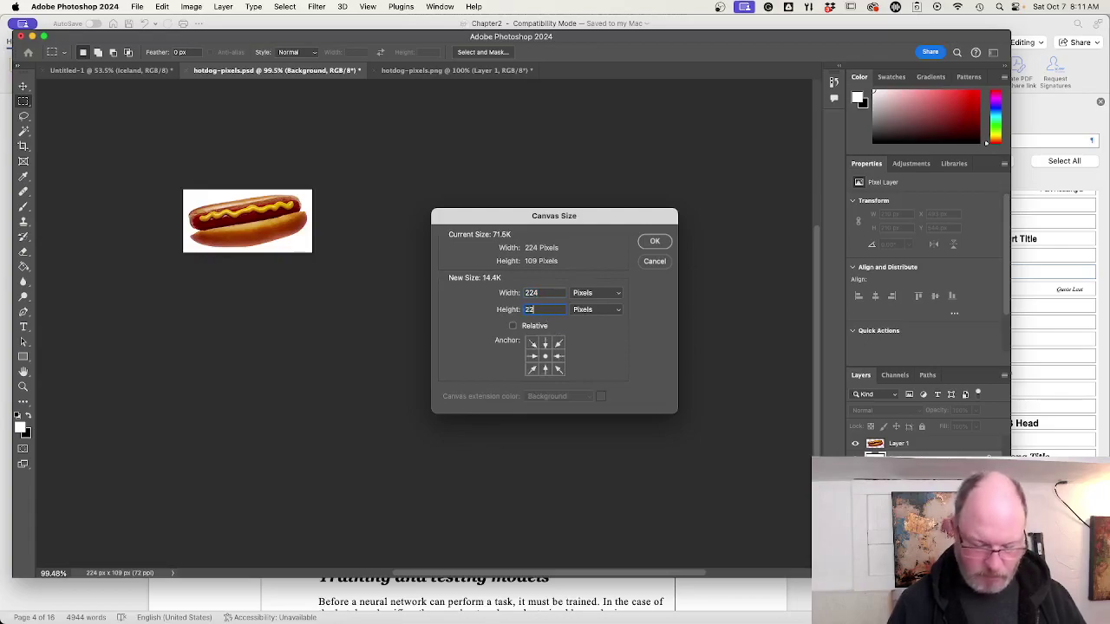
left_click(655, 241)
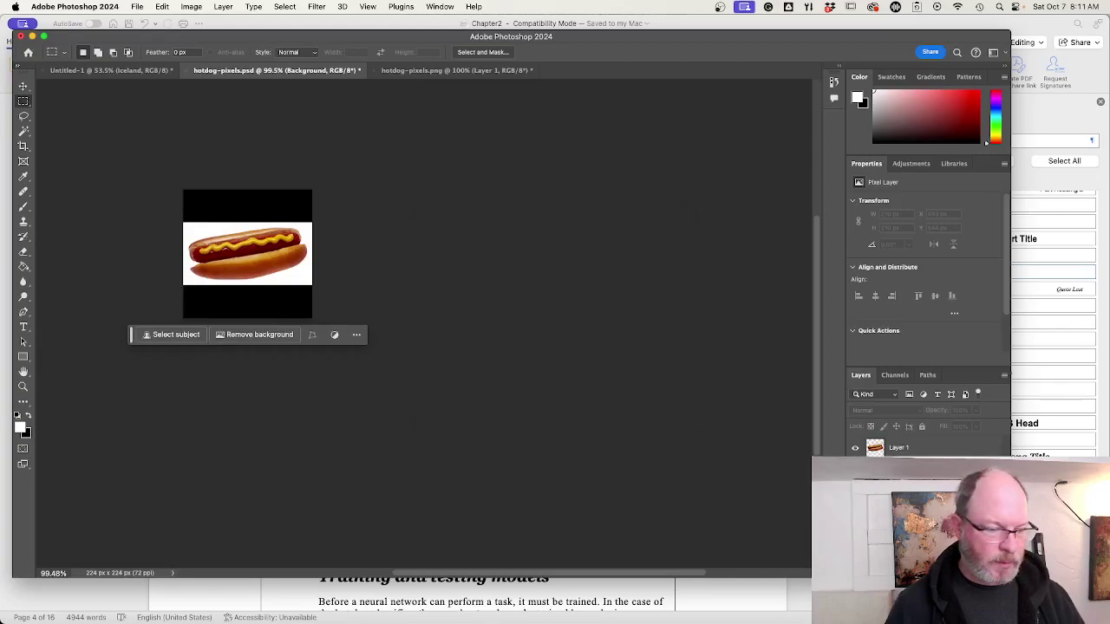
left_click(939, 564)
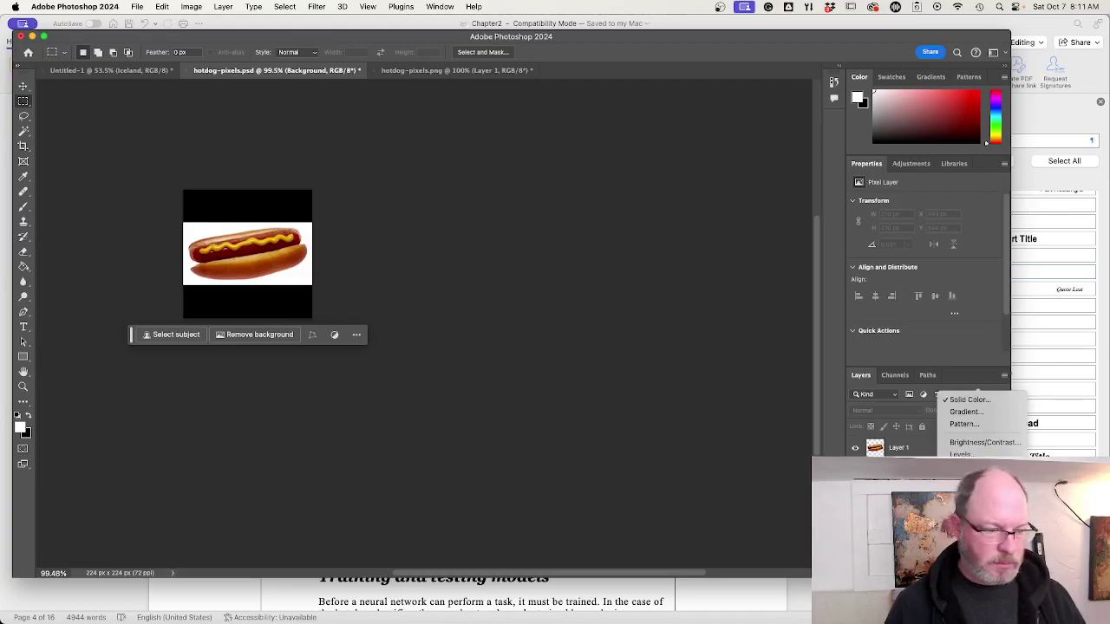
key("Escape")
left_click(939, 564)
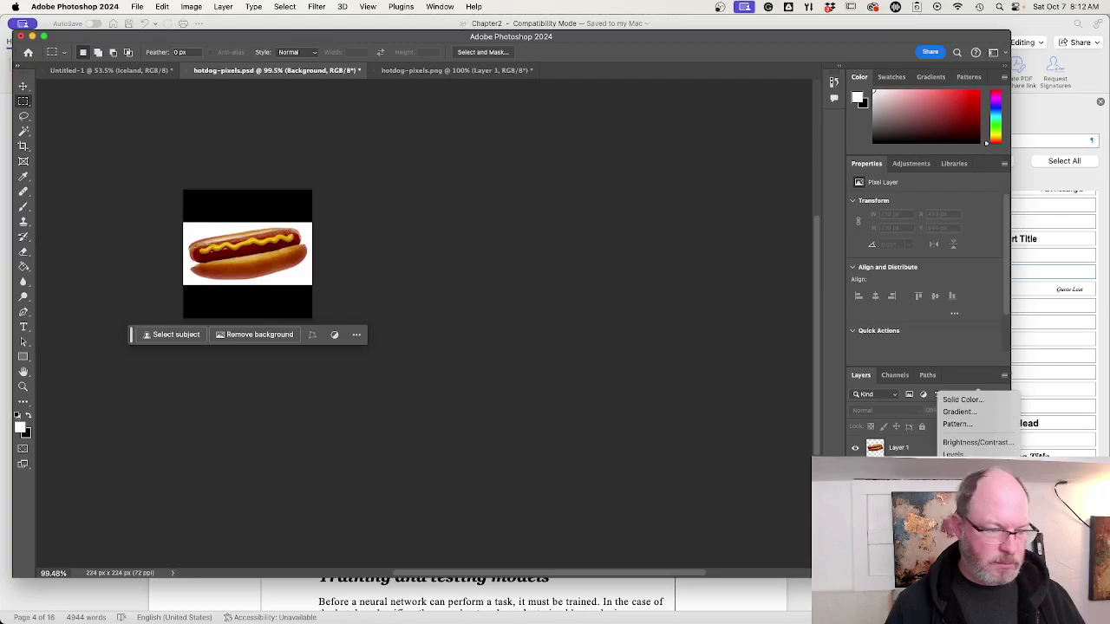
left_click(966, 399)
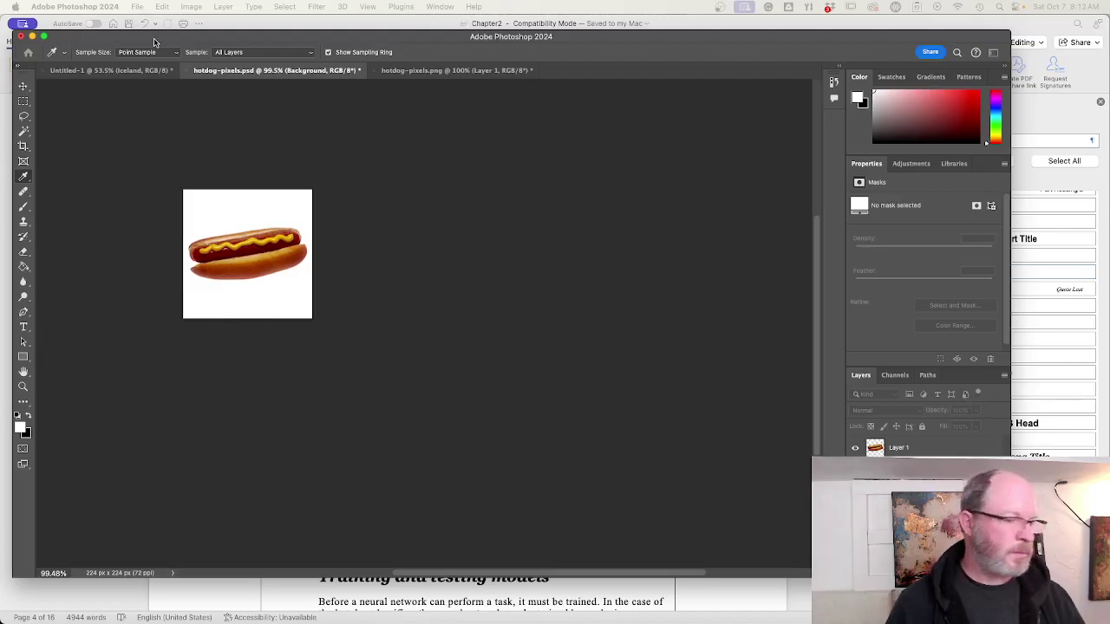
left_click(138, 7)
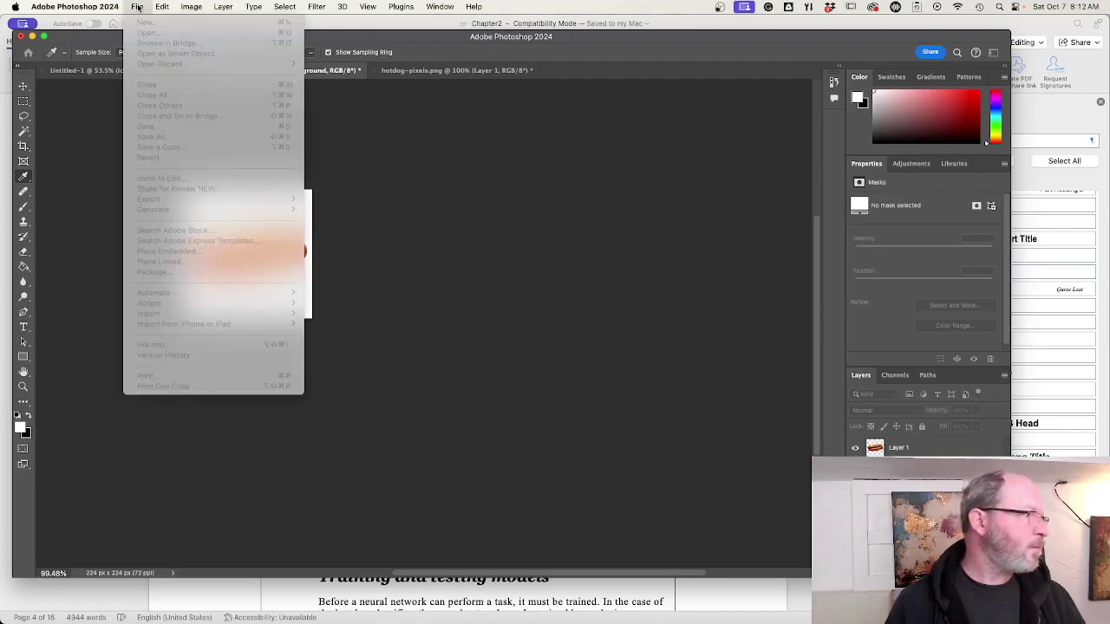
left_click(138, 7)
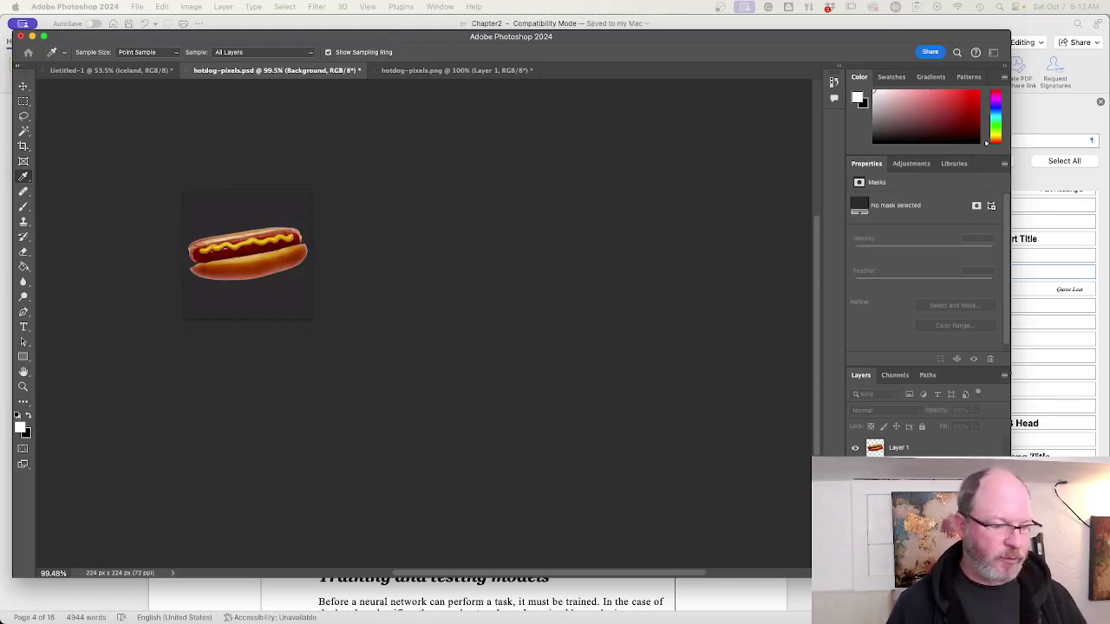
key("super+BackSpace")
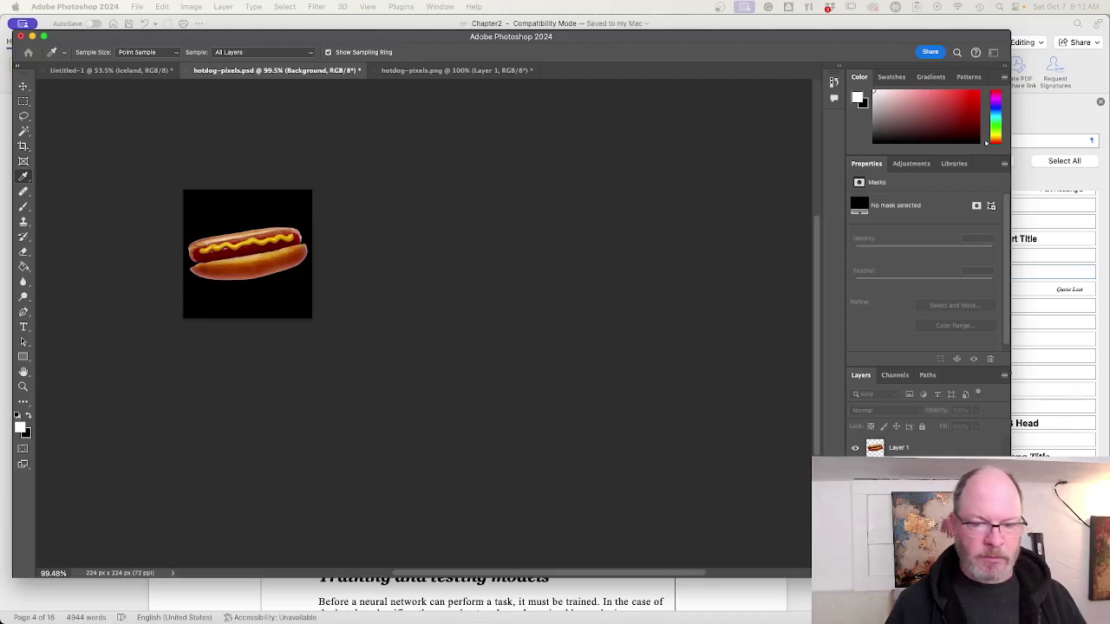
key("m")
left_click(958, 448)
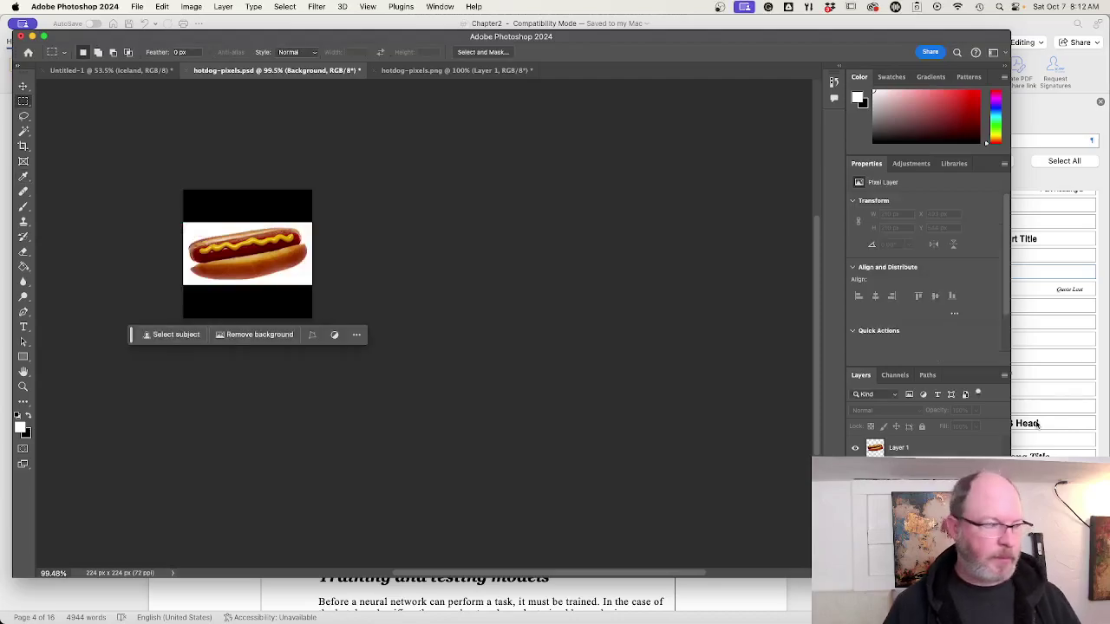
- Add a white Solid Color fill layer as the background behind the hot dog
left_click(941, 568)
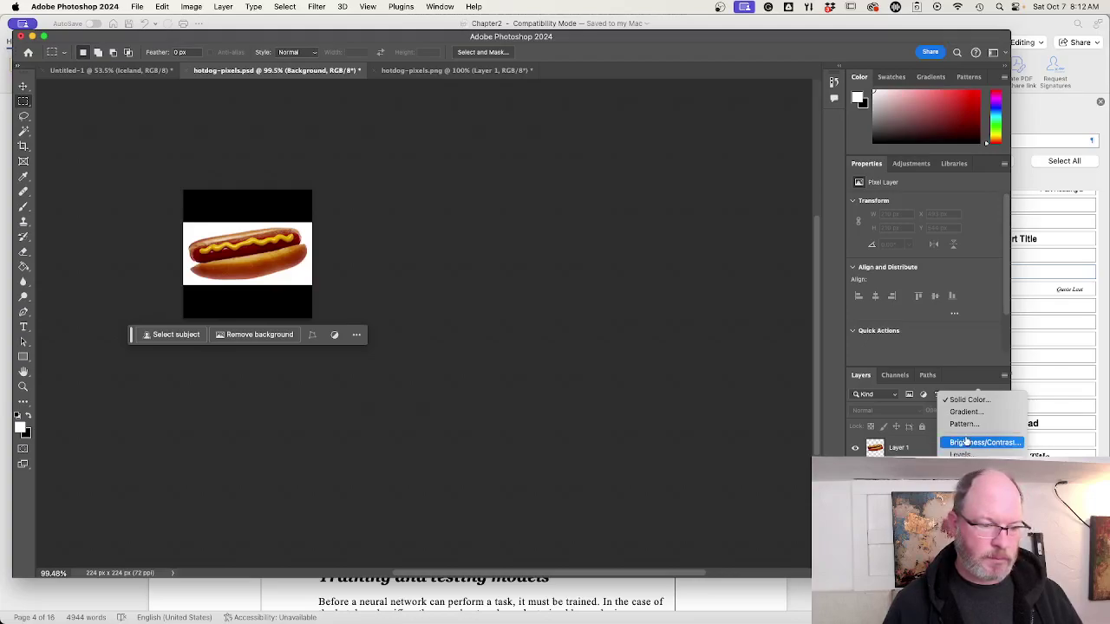
key("Escape")
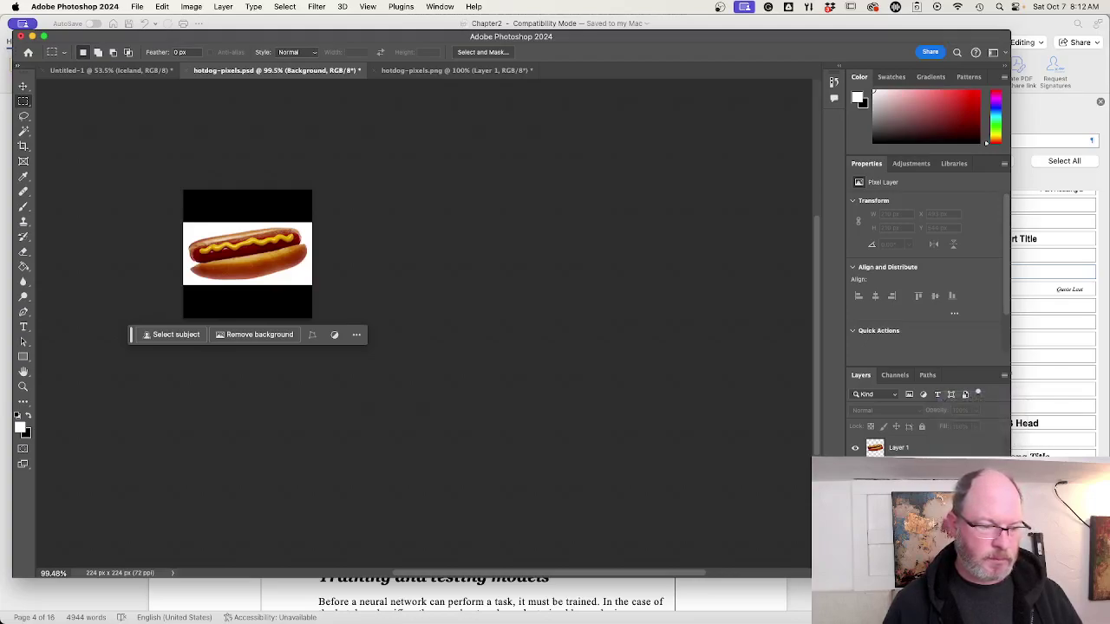
left_click(948, 397)
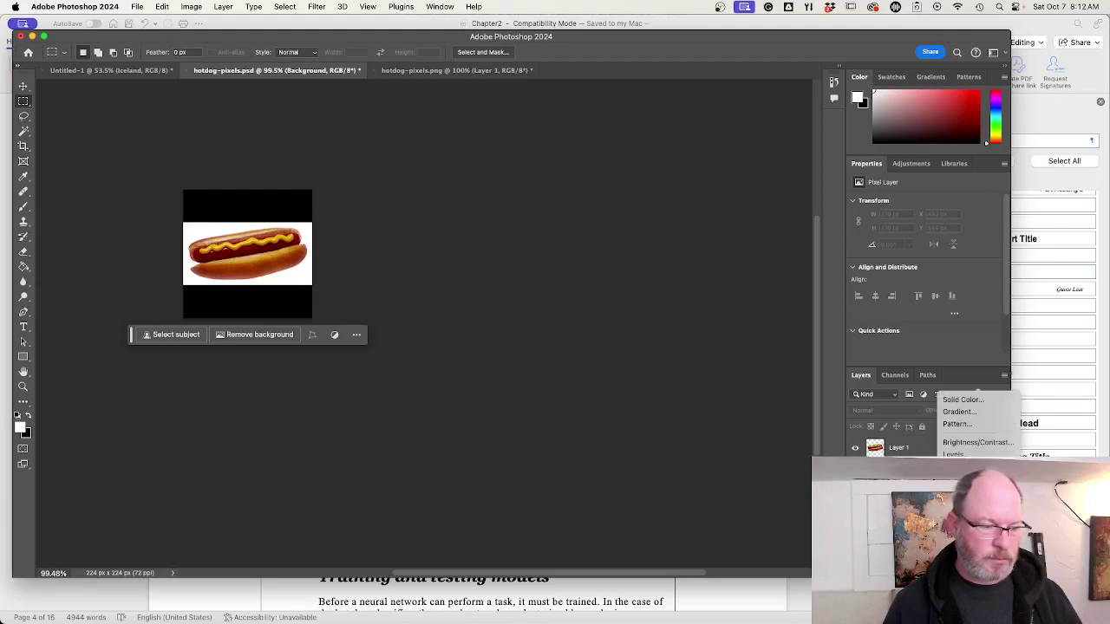
left_click(950, 399)
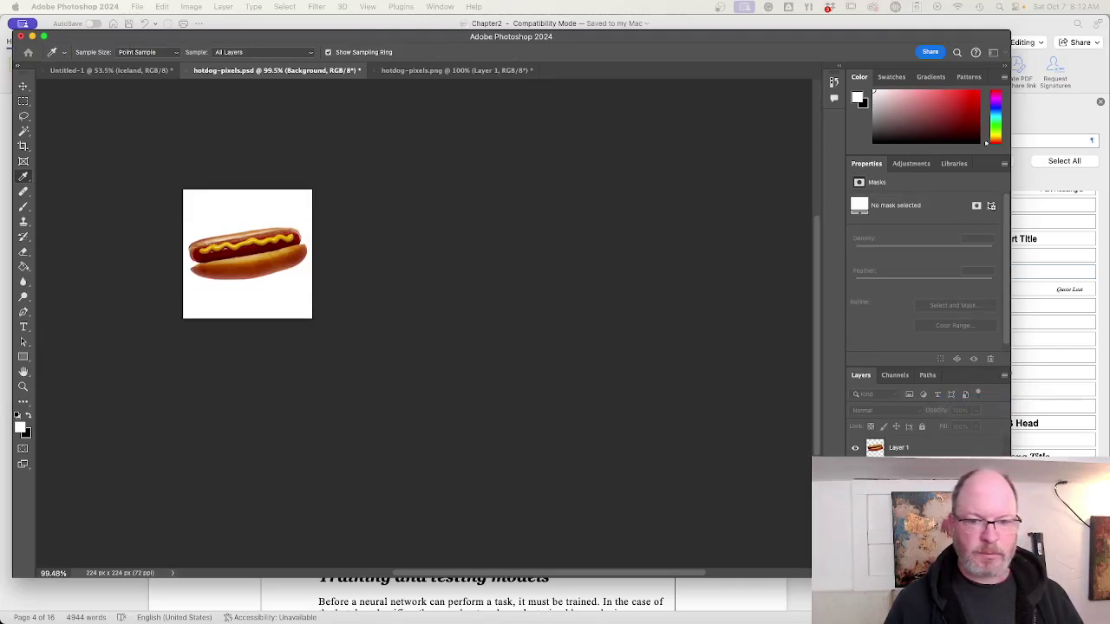
key("Return")
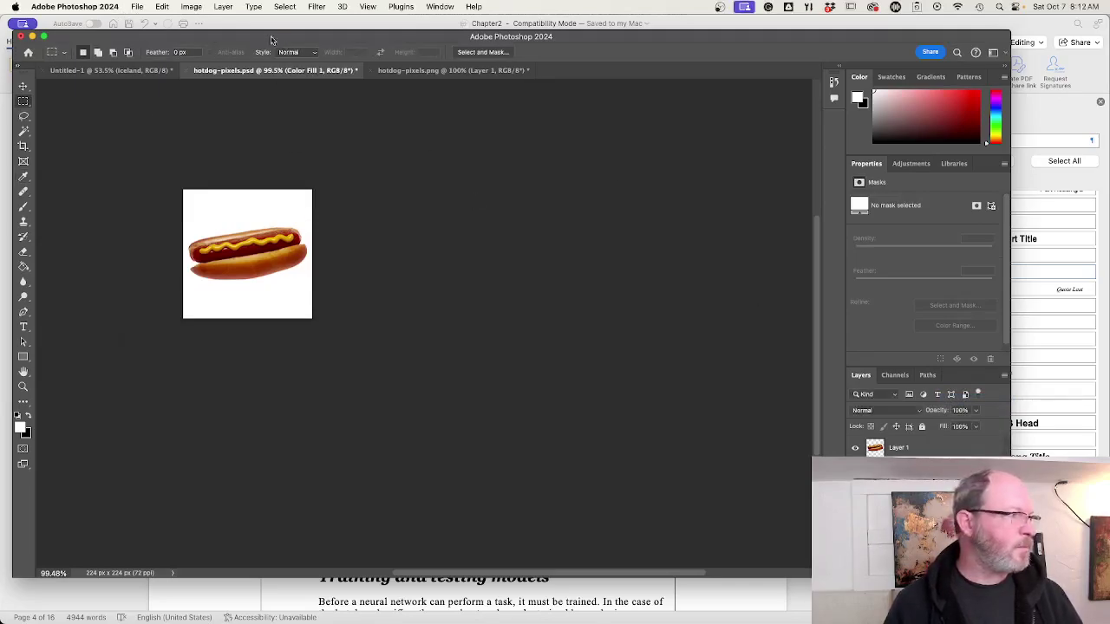
- Open the Export As settings for the 224 by 224 pixel hot dog image
left_click(137, 7)
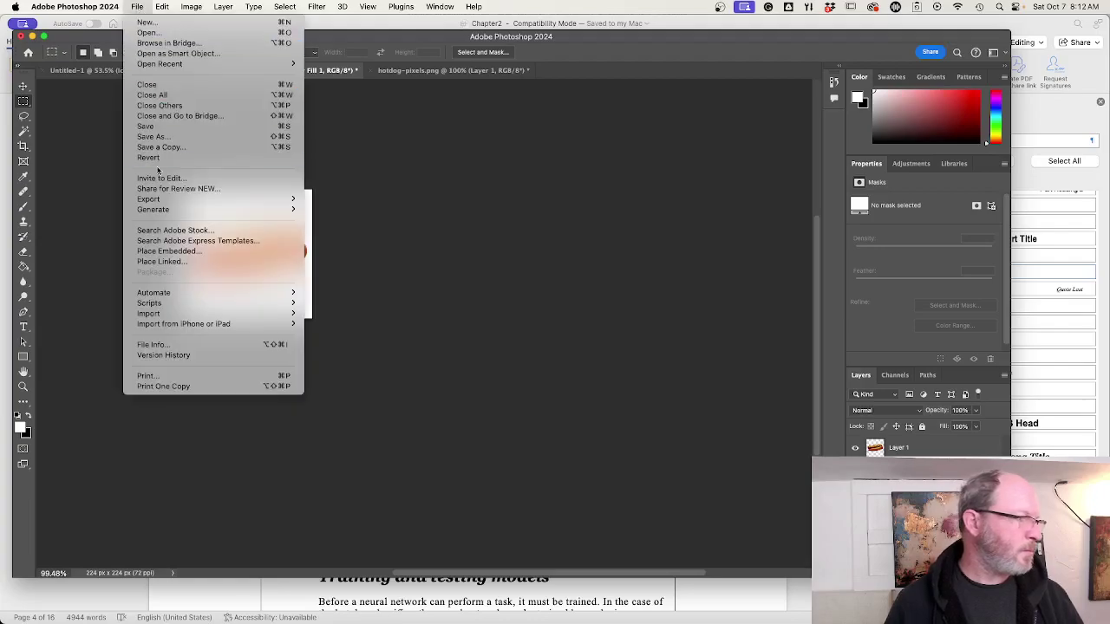
mouse_move(174, 199)
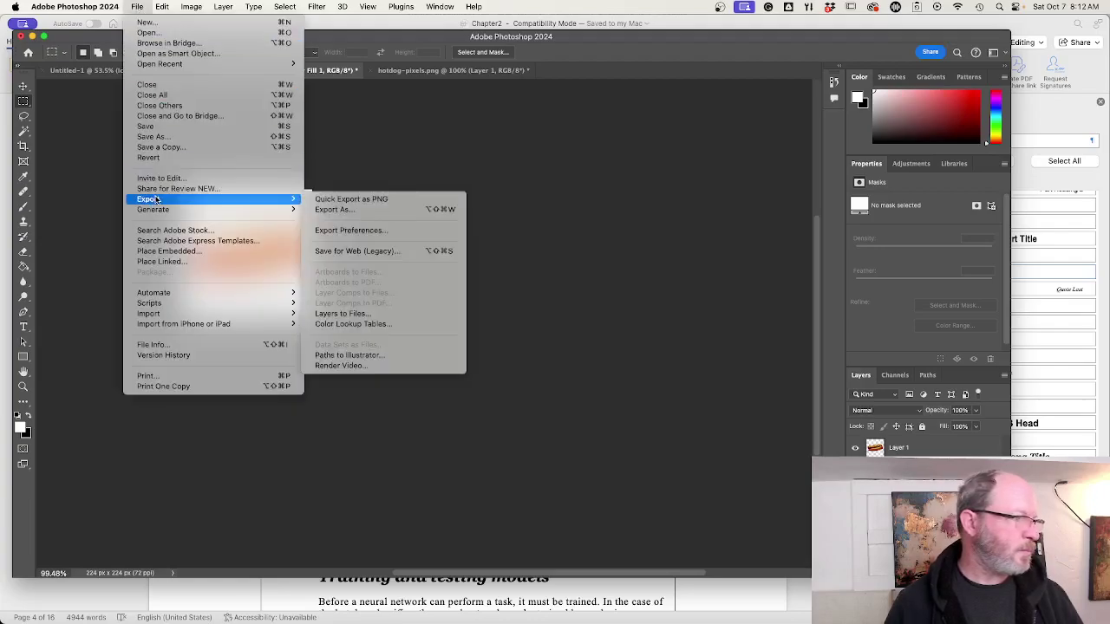
left_click(336, 210)
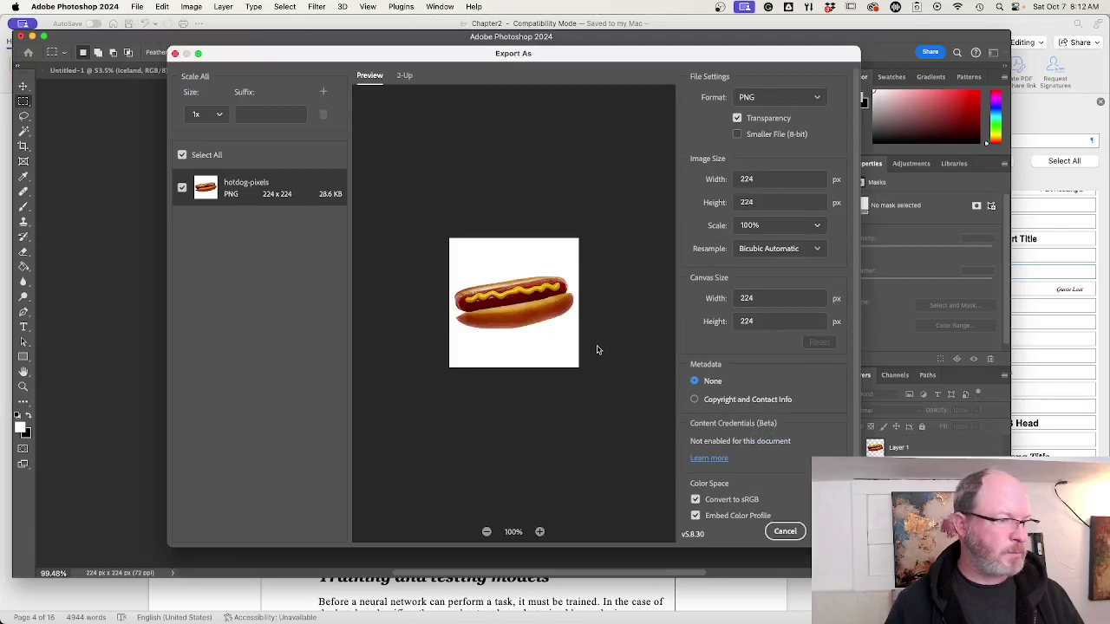
- Switch to the Colab notebook in Chrome and check the image file format and size used in the hot dog detector code
key("super+Tab")
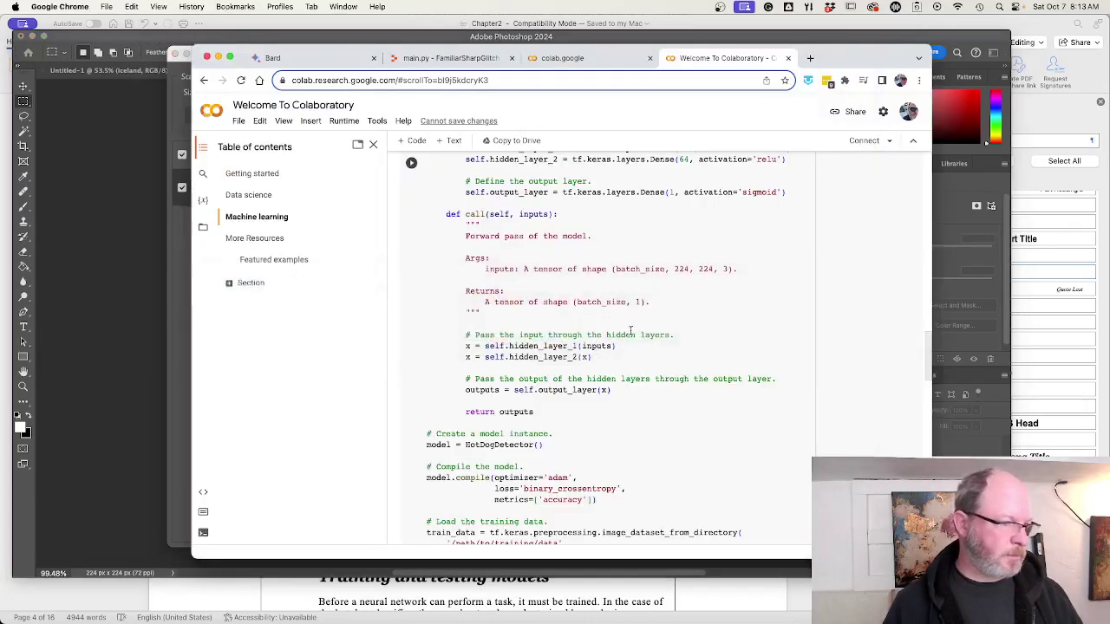
scroll(650, 315, "down", 5)
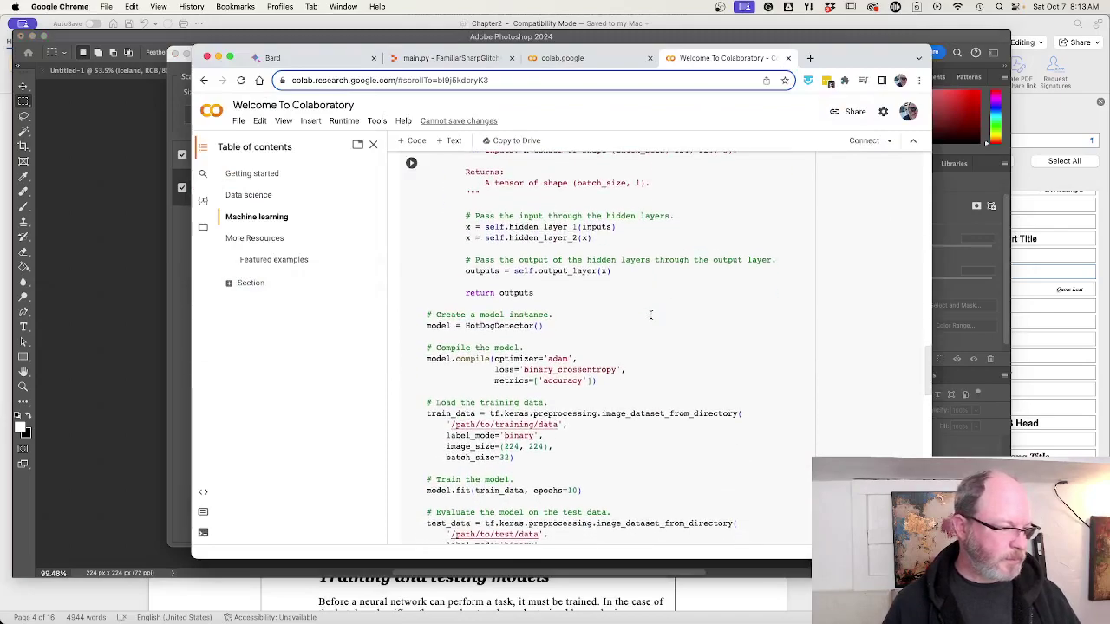
scroll(650, 315, "down", 6)
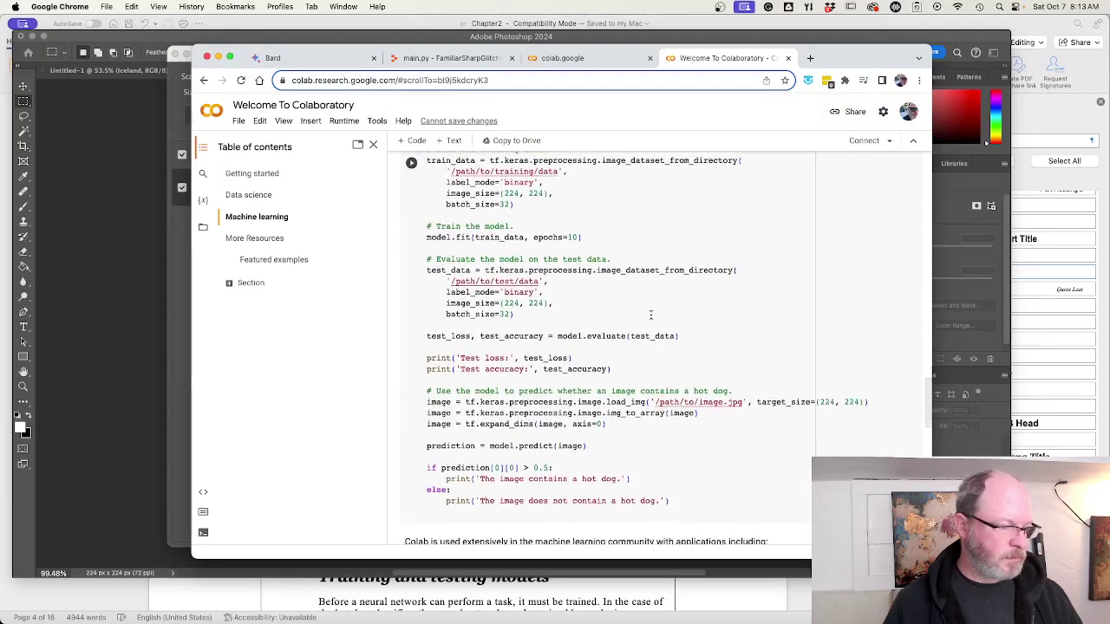
- Switch back to Photoshop and set the hot dog image's export format to JPG
key("super+Tab")
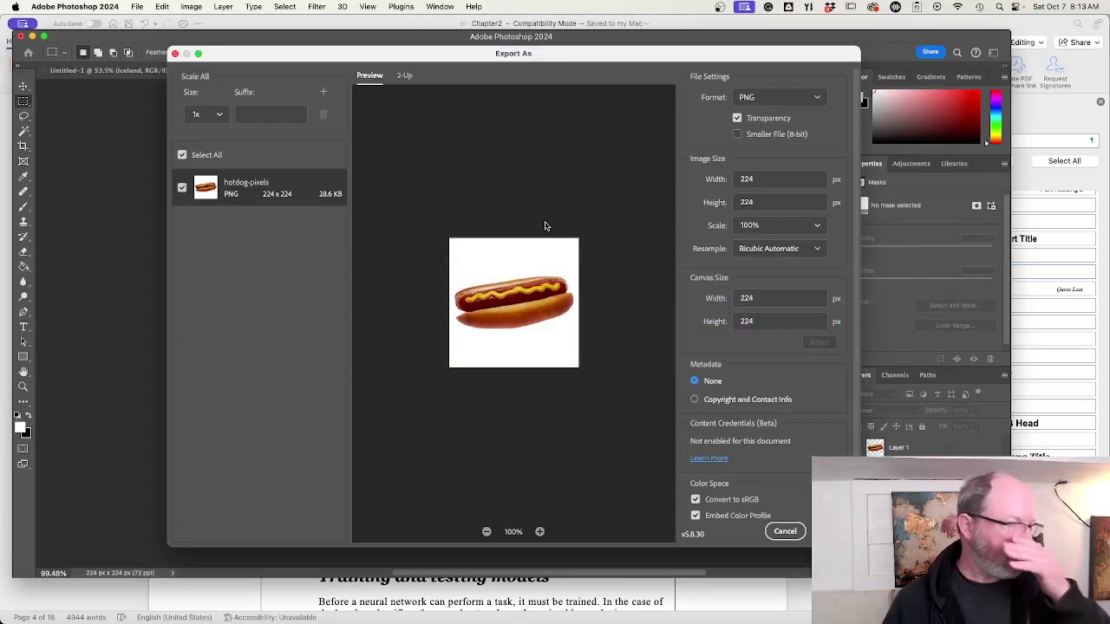
left_click(791, 104)
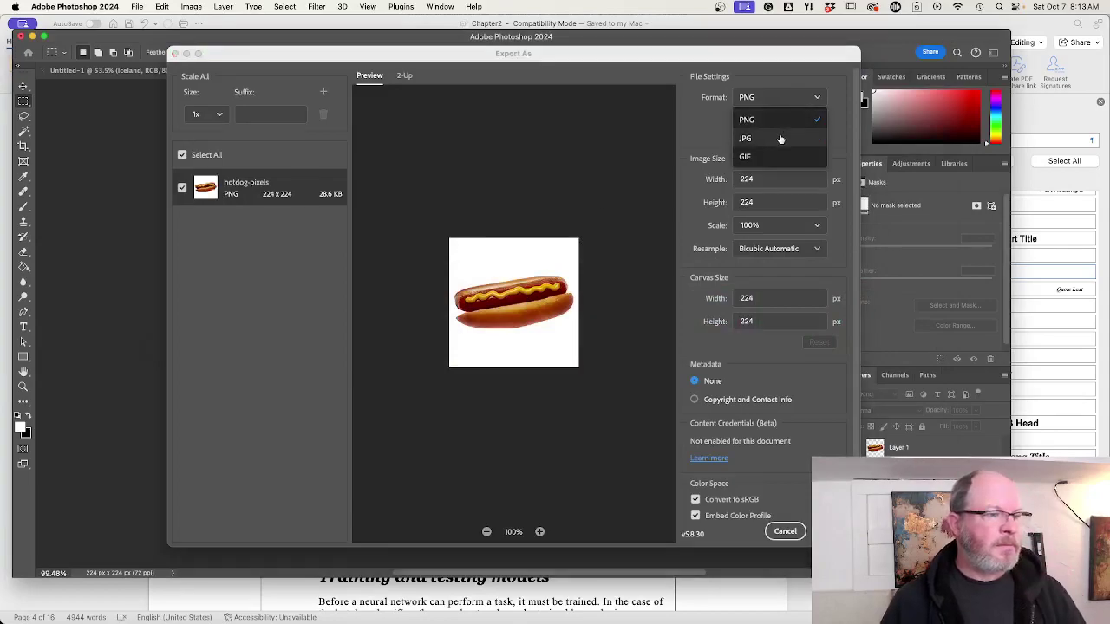
left_click(781, 138)
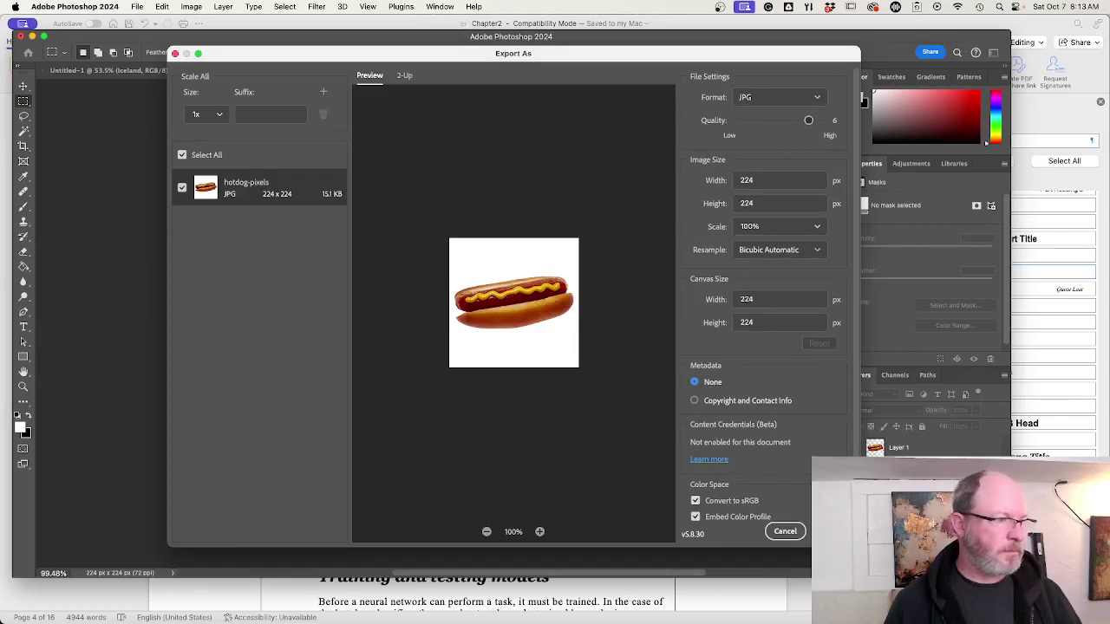
- Start the export and create a new folder named input-data inside the hotdogs folder as its destination
left_click(834, 531)
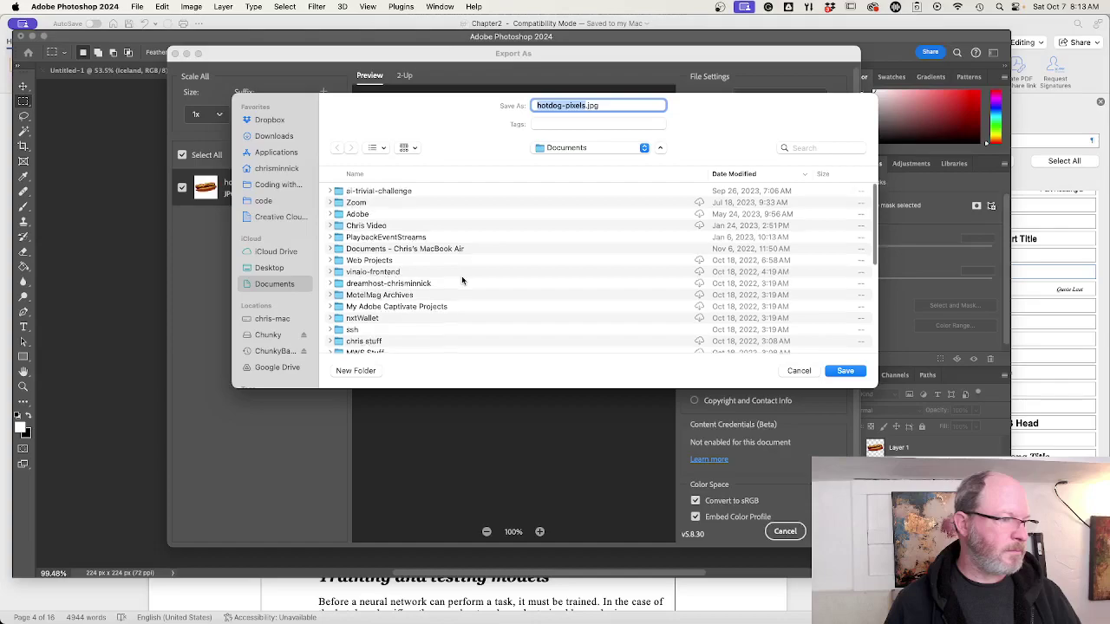
scroll(461, 280, "down", 1)
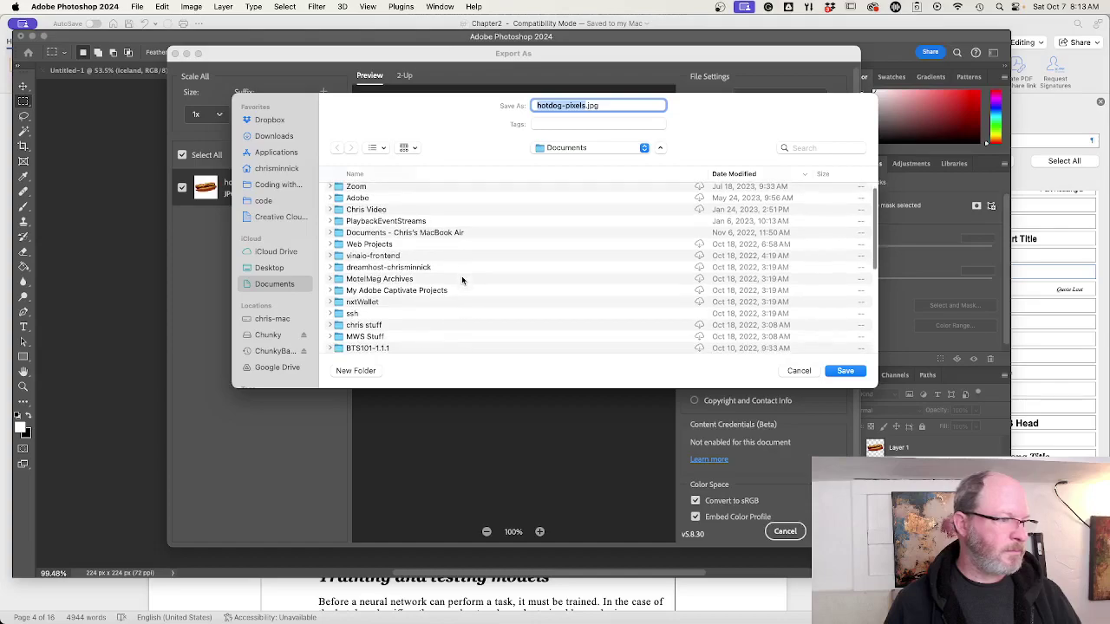
left_click(572, 152)
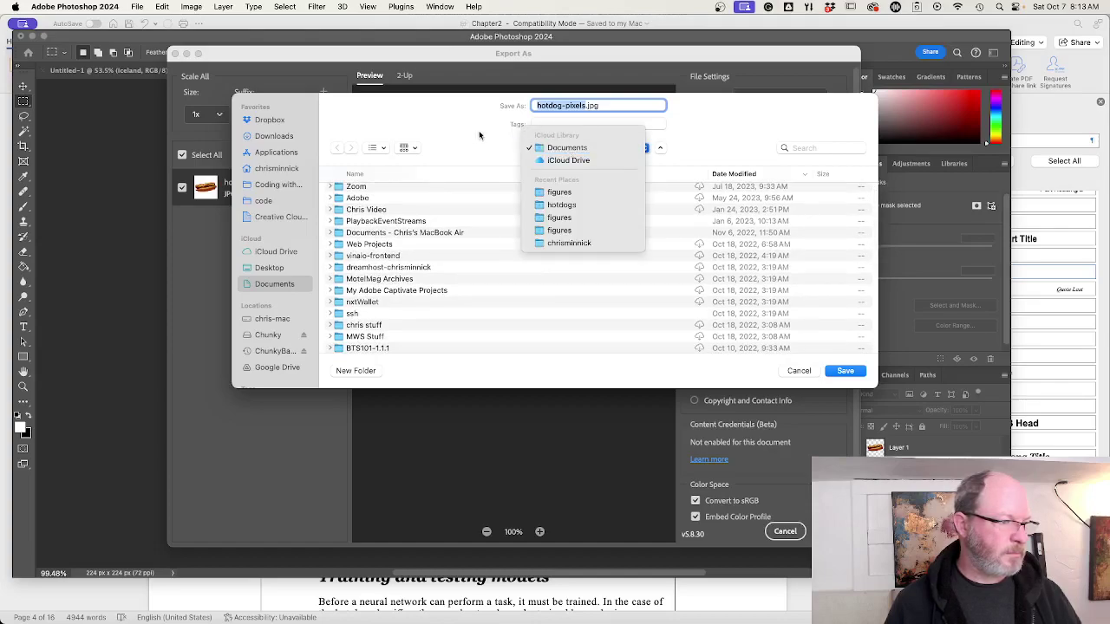
left_click(559, 204)
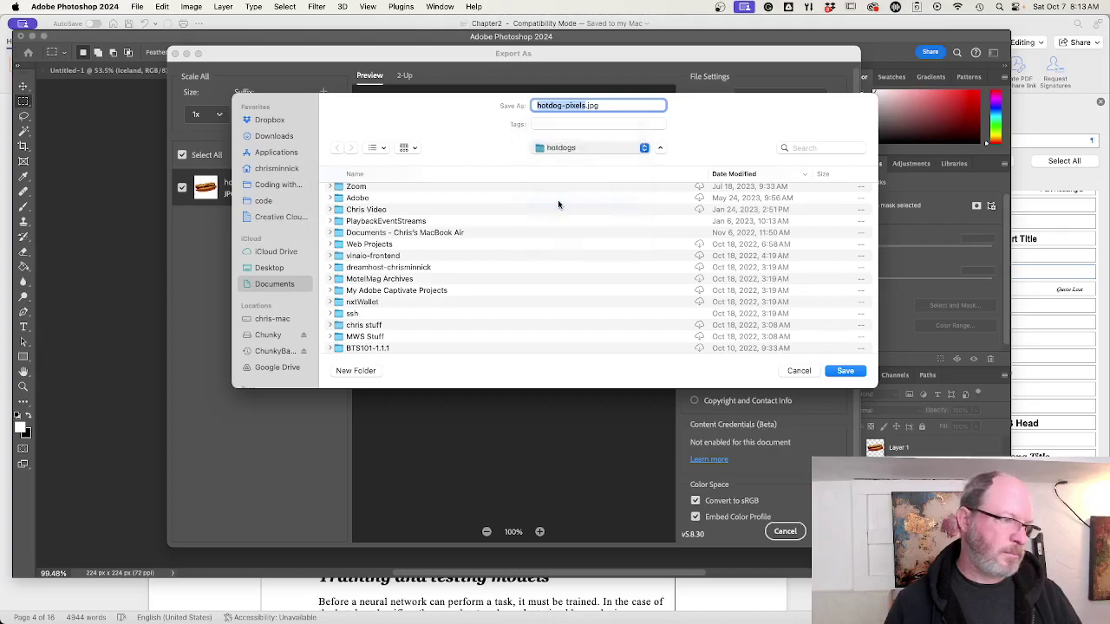
left_click(361, 371)
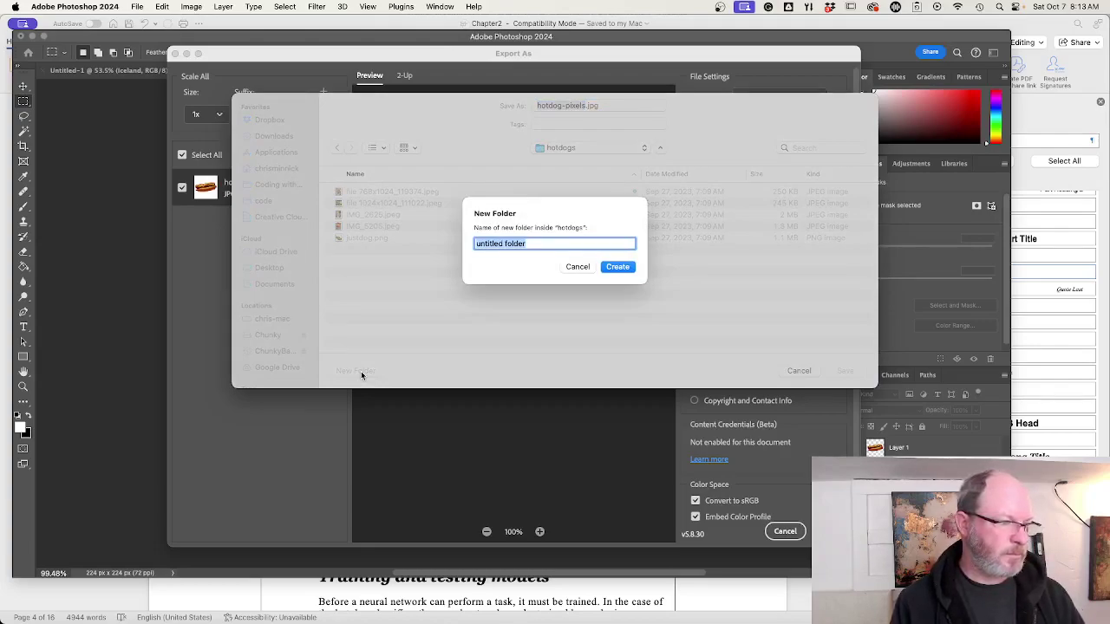
type("input-data")
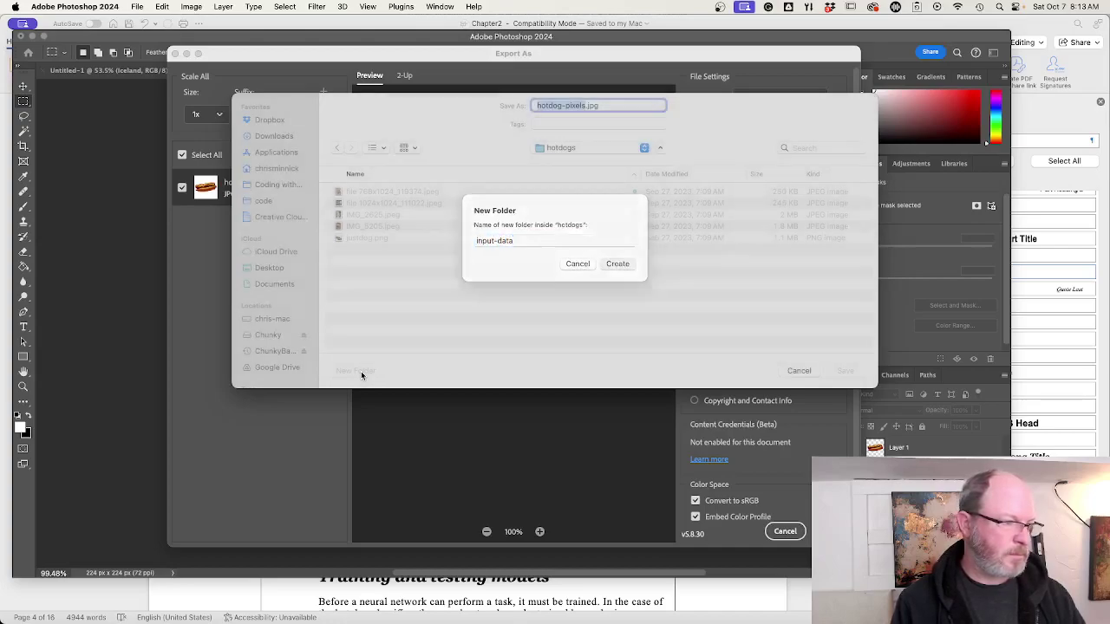
key("Return")
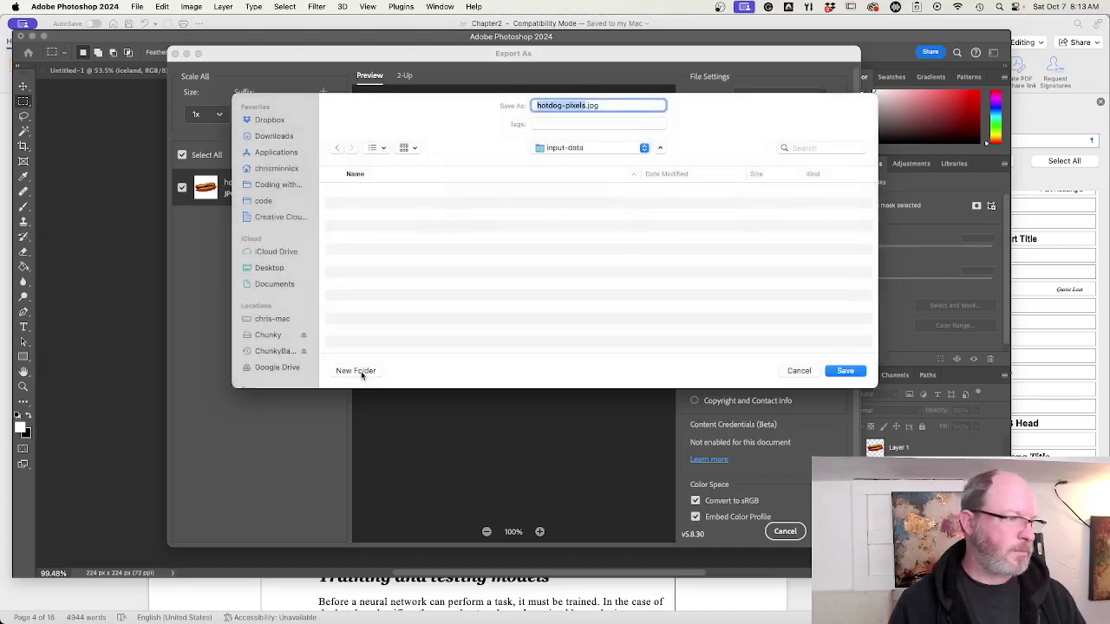
- Name the exported image hotdog-224.jpg and save it in the input-data folder
left_click(585, 105)
key("BackSpace")
key("BackSpace")
key("BackSpace")
key("BackSpace")
key("BackSpace")
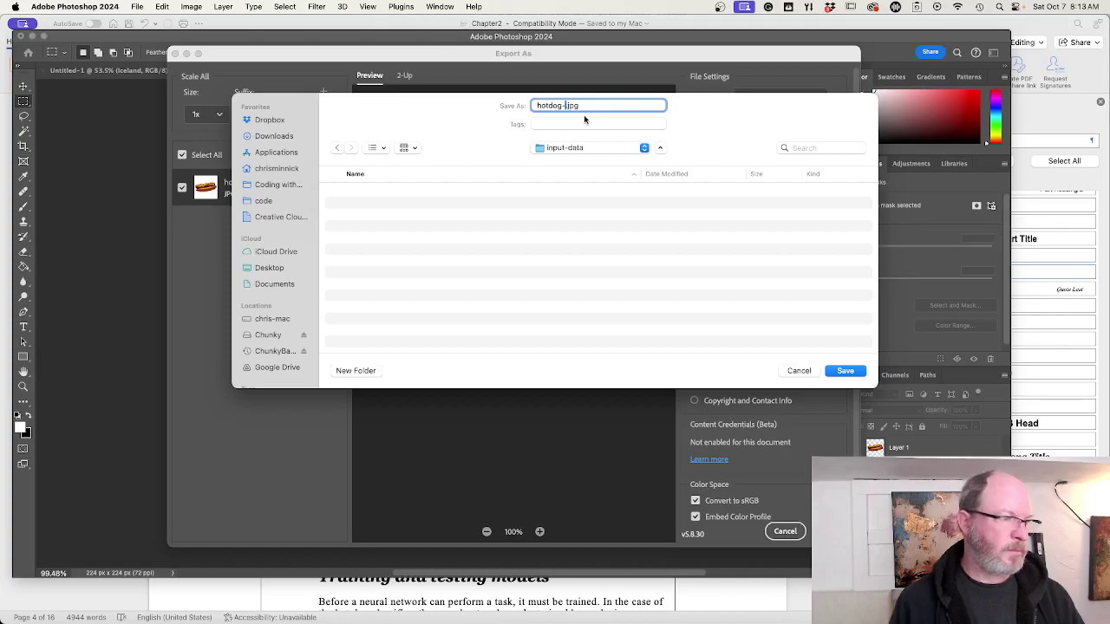
type("224")
left_click(845, 370)
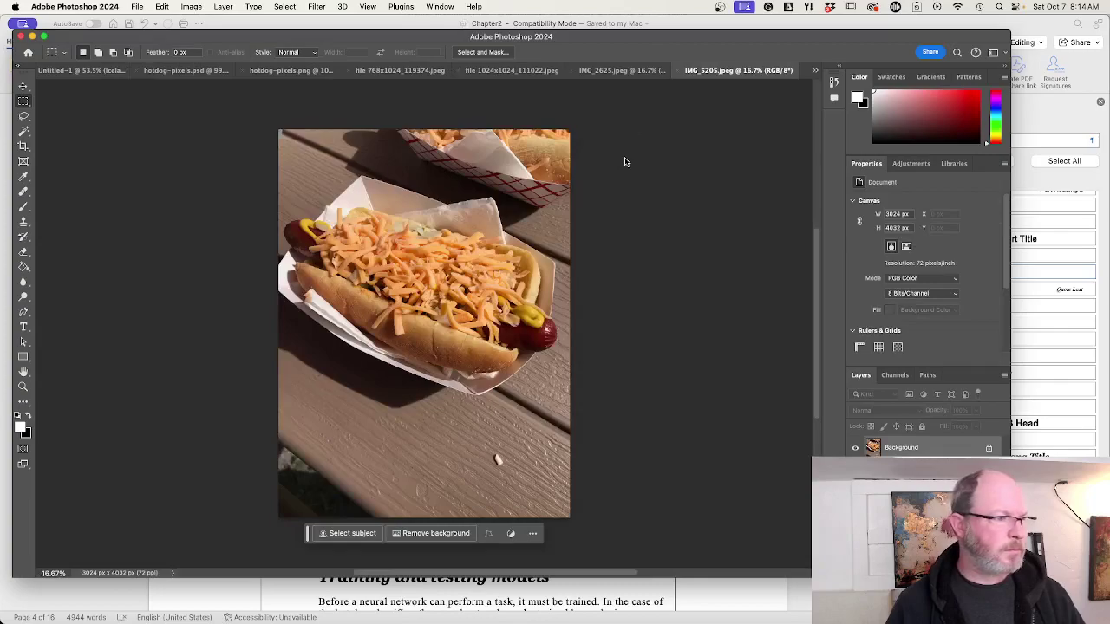
- Resize the IMG_5205.jpeg photo to a width of 224 pixels with its proportions linked
left_click(191, 7)
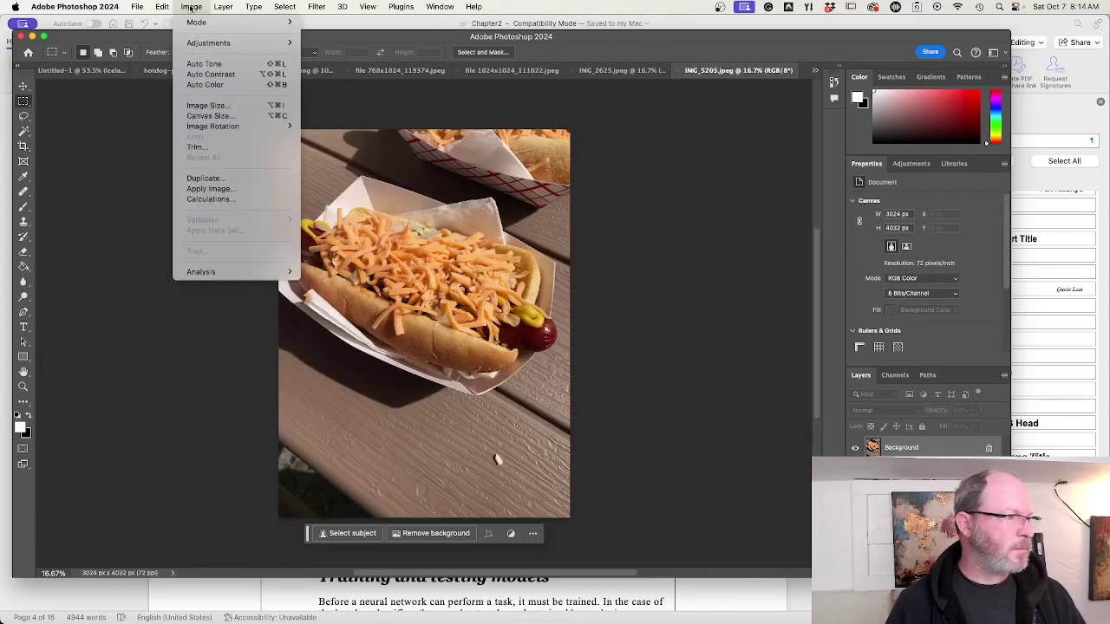
left_click(207, 105)
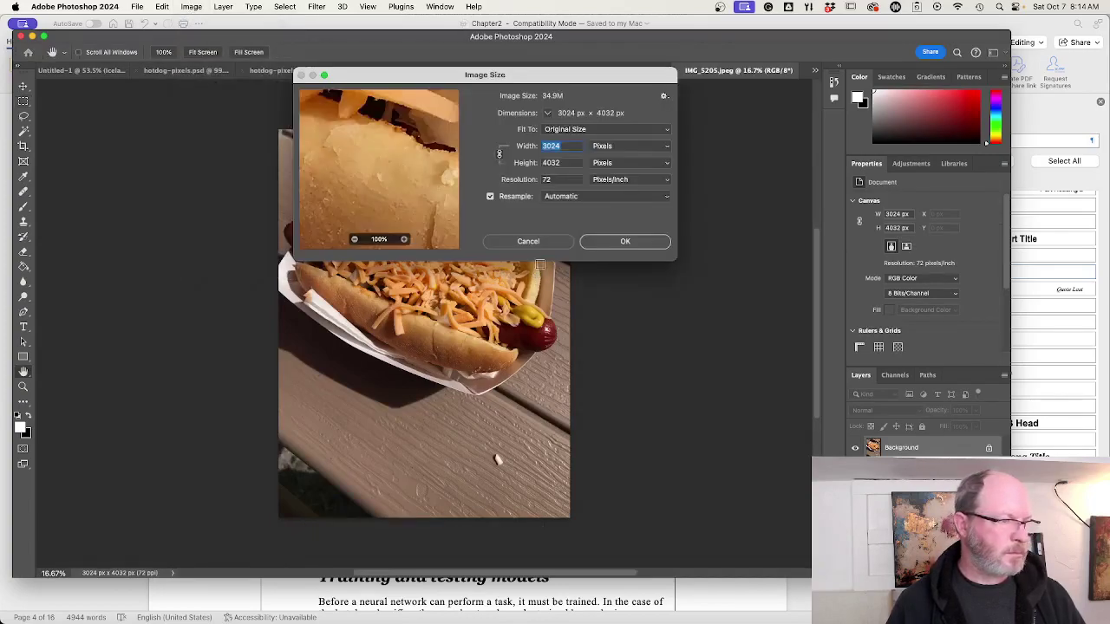
type("224")
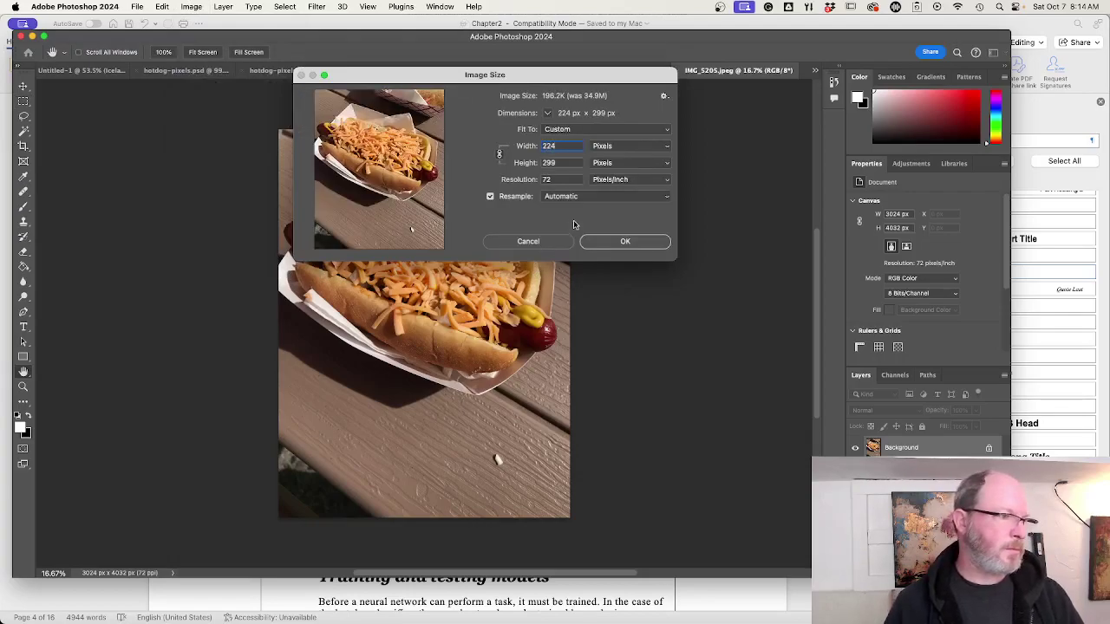
double_click(565, 163)
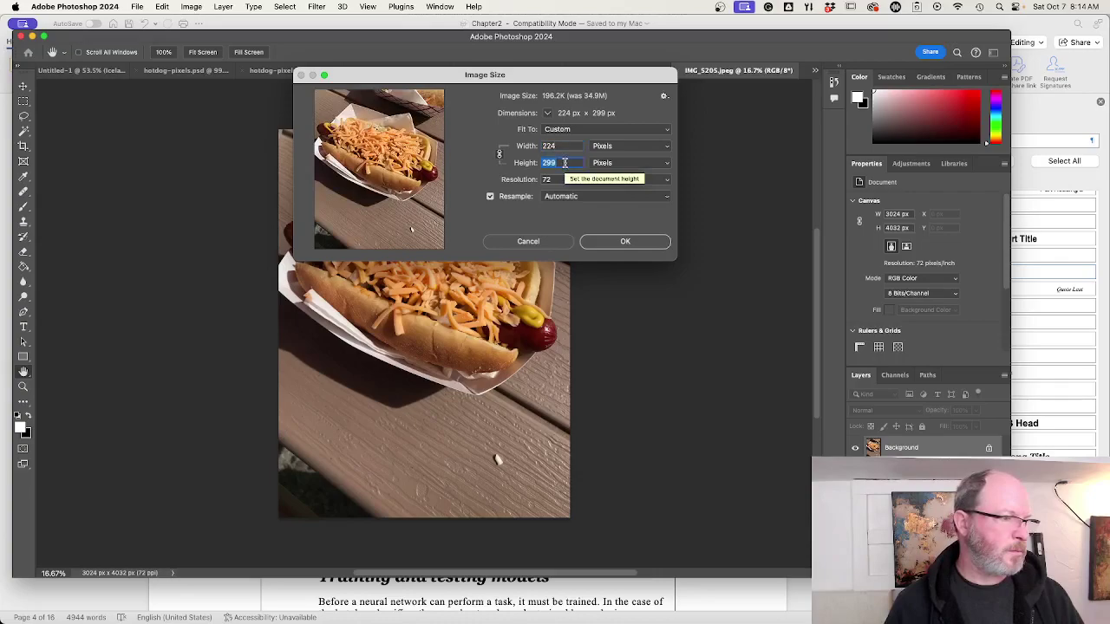
left_click(619, 249)
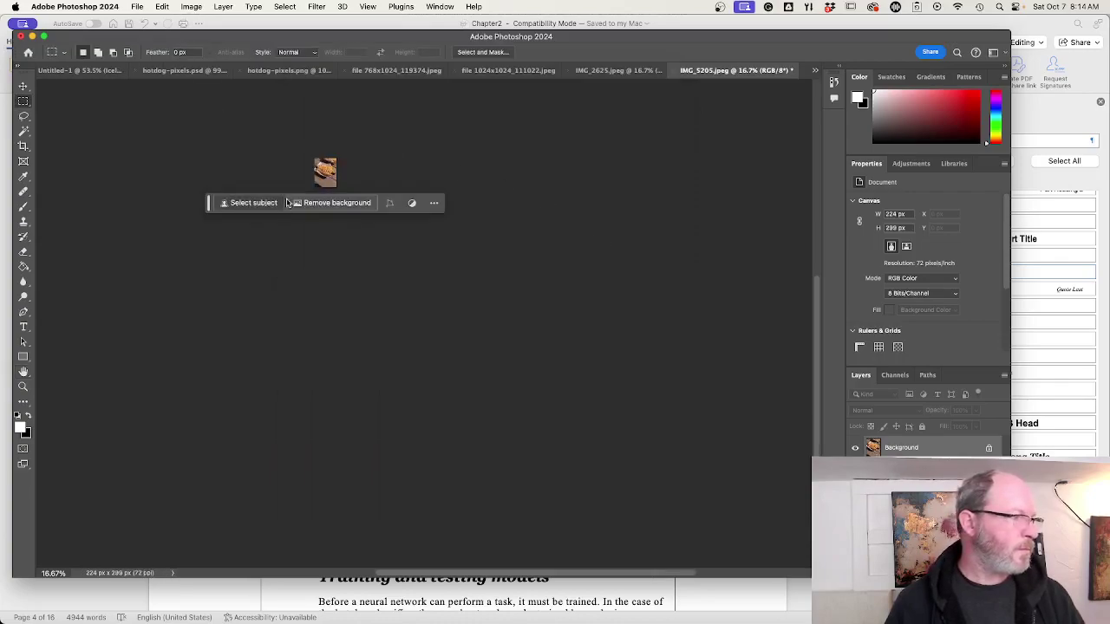
- Reduce the IMG_5205.jpeg canvas height to 224 pixels and accept the clipping
scroll(321, 177, "up", 2)
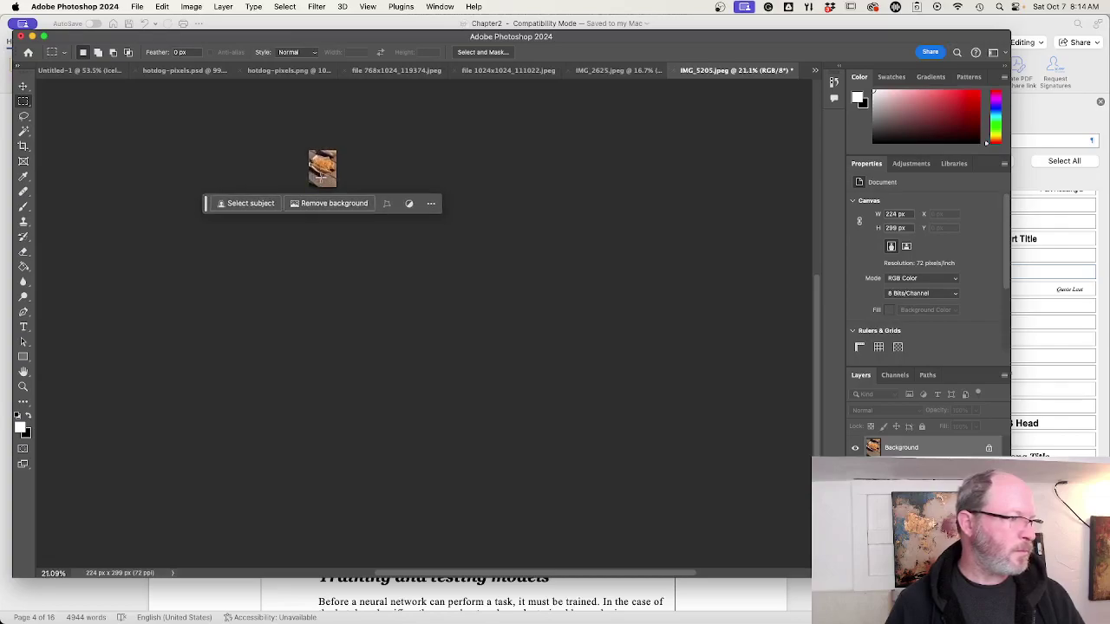
left_click(191, 7)
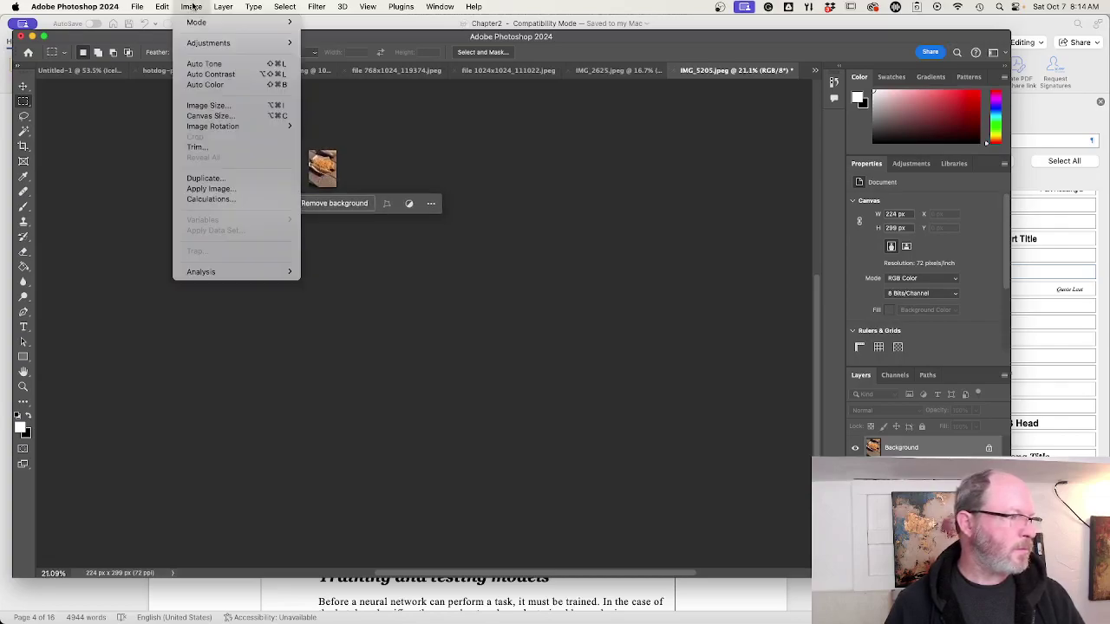
left_click(204, 115)
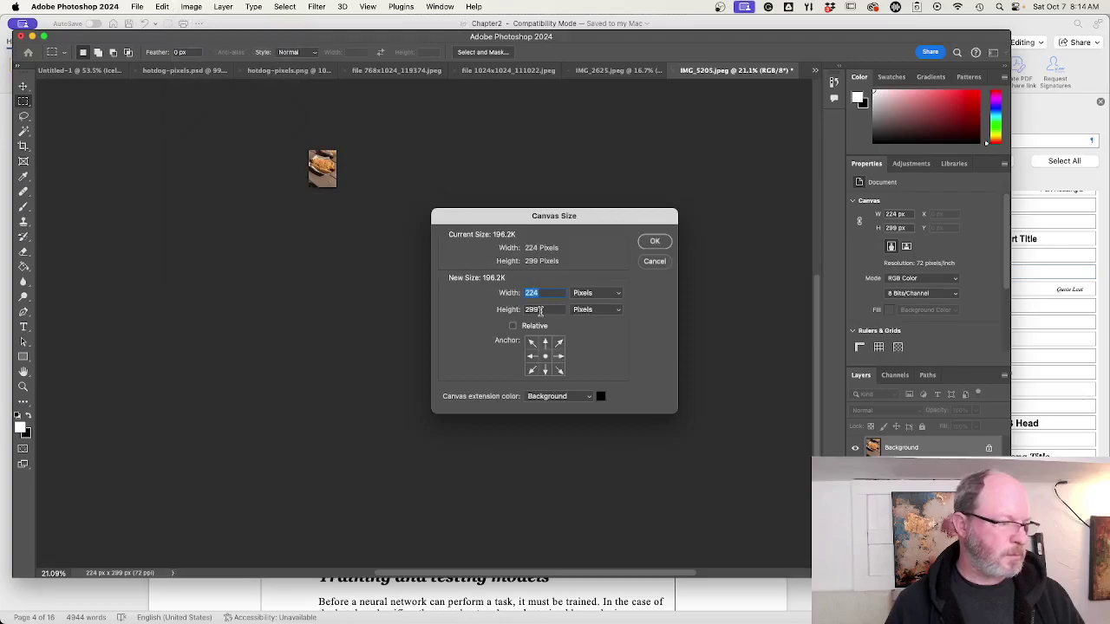
double_click(538, 309)
type("224")
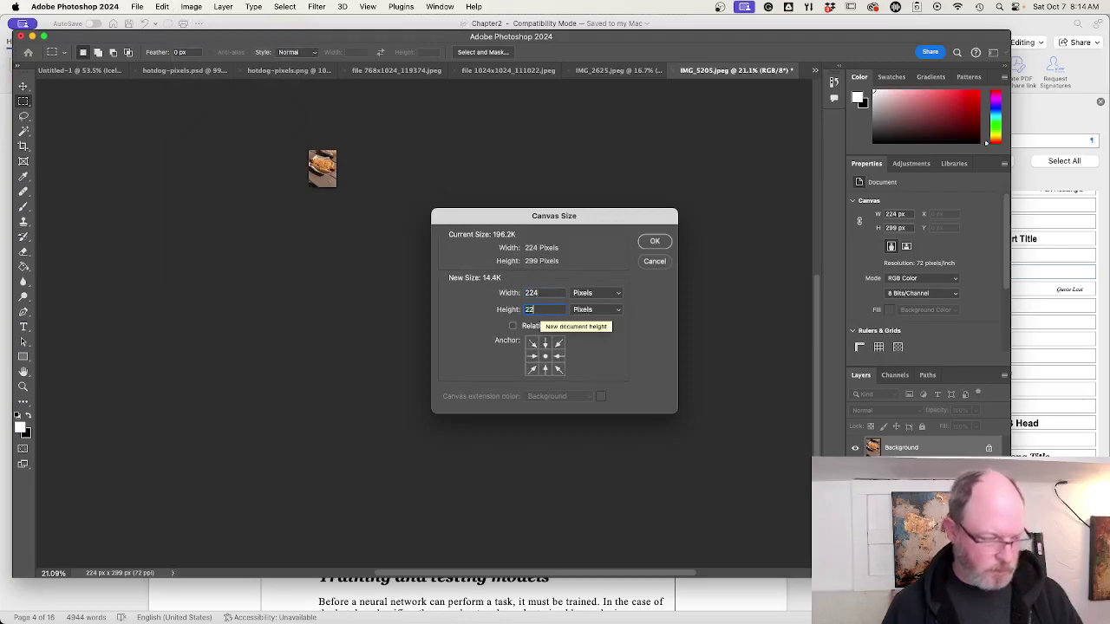
left_click(655, 241)
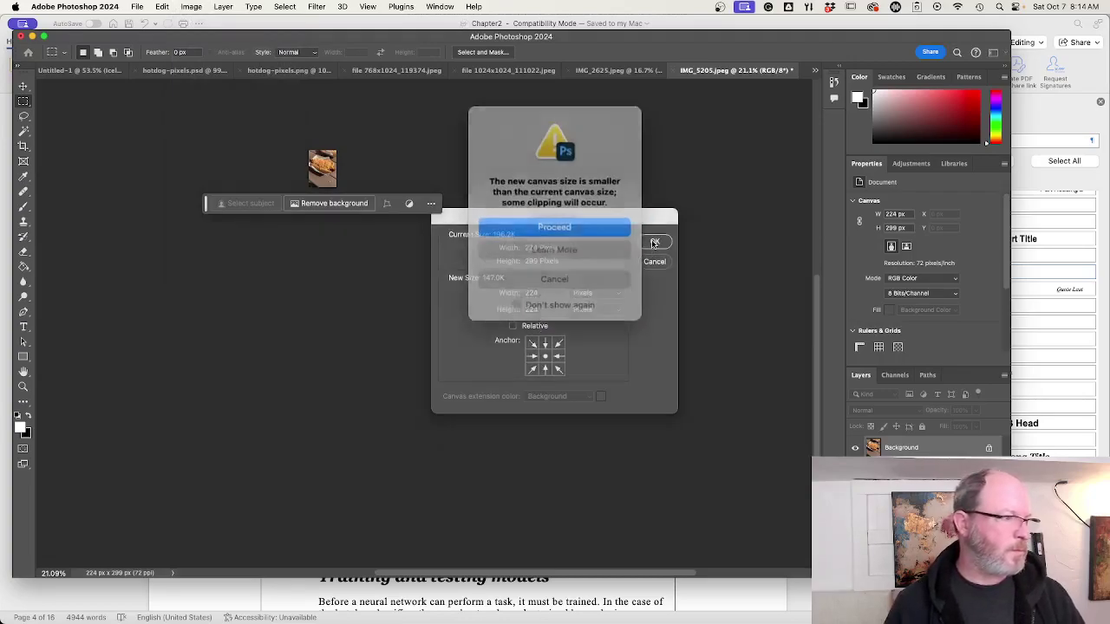
left_click(569, 225)
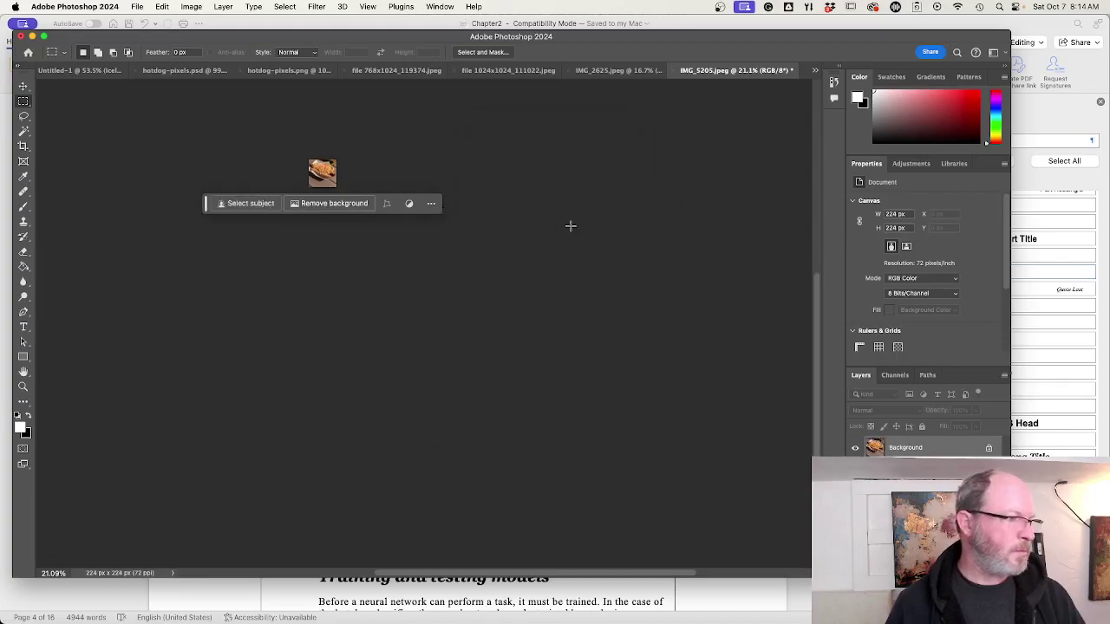
- Export the IMG_5205 image as JPG and choose the input-data folder inside hotdogs as its destination
left_click(132, 8)
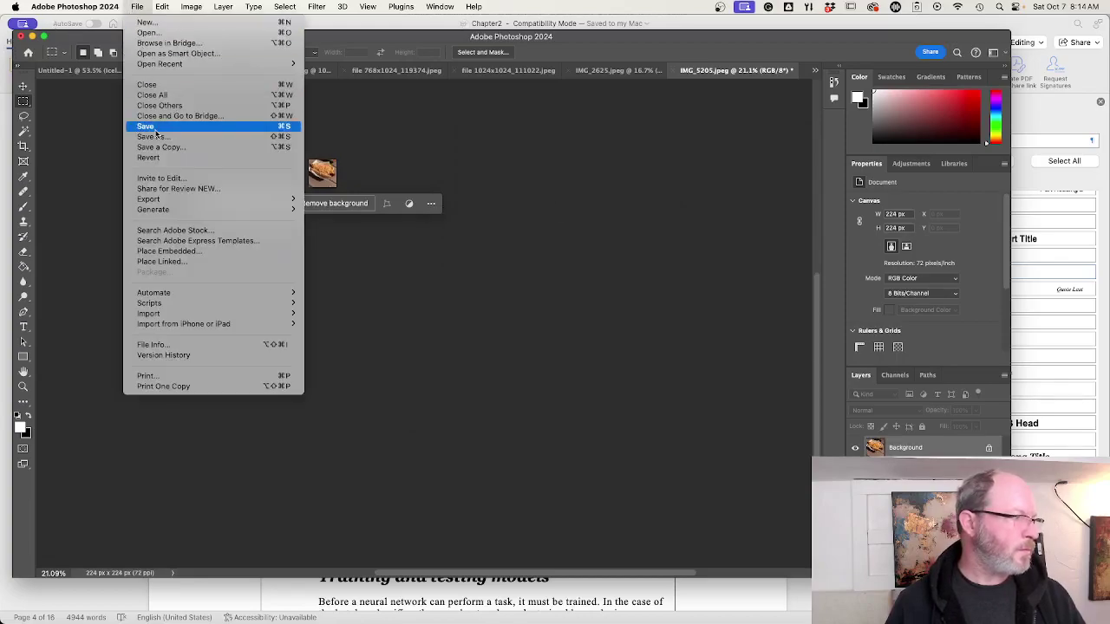
mouse_move(160, 203)
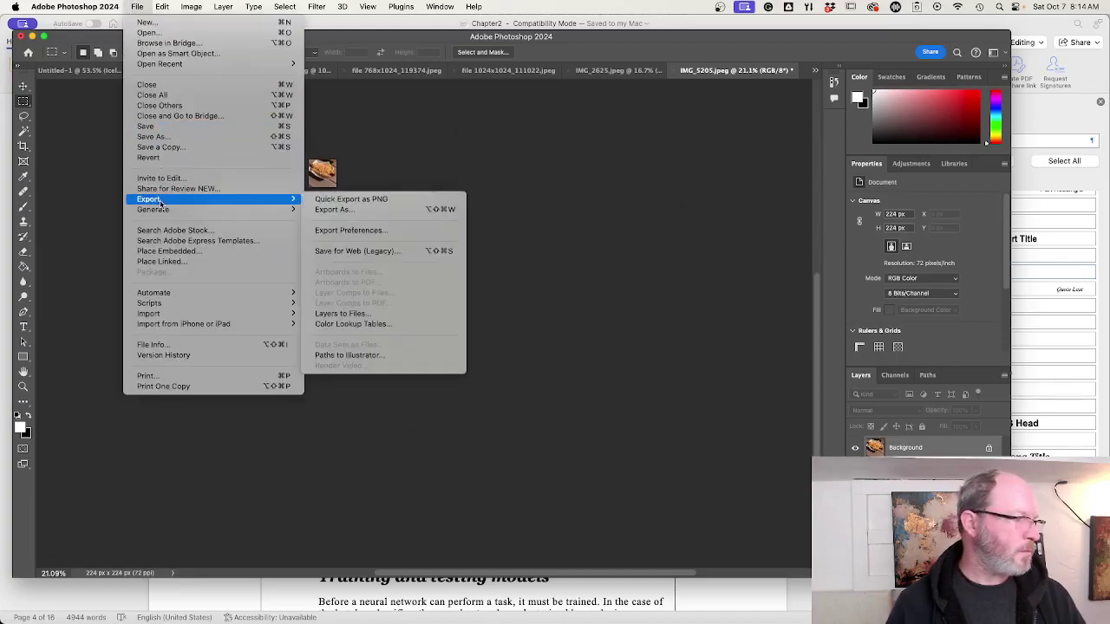
left_click(339, 210)
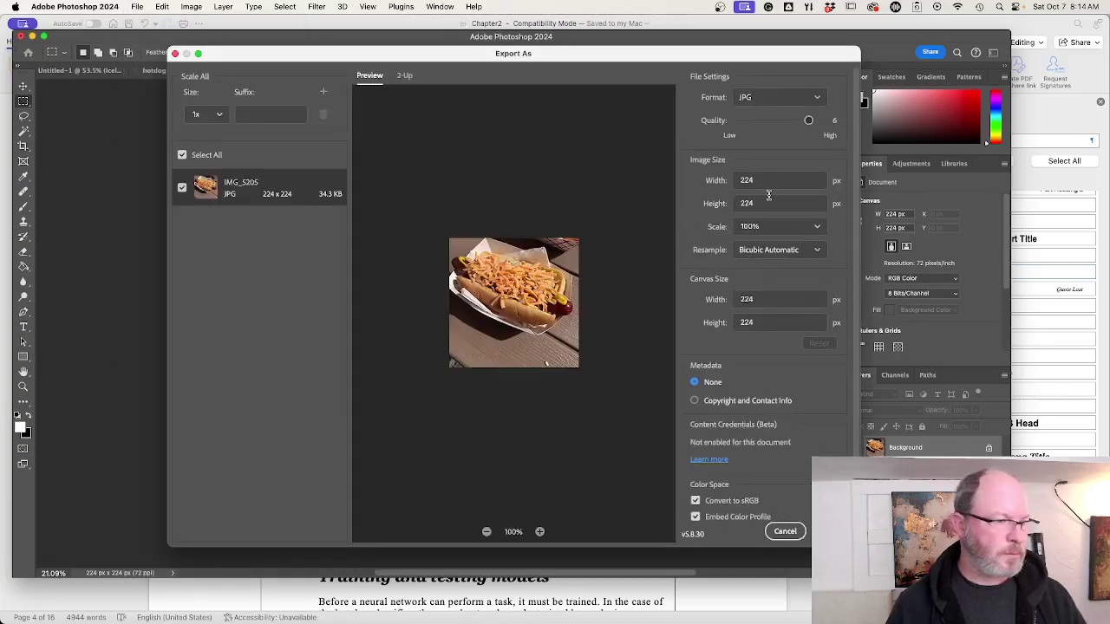
key("Return")
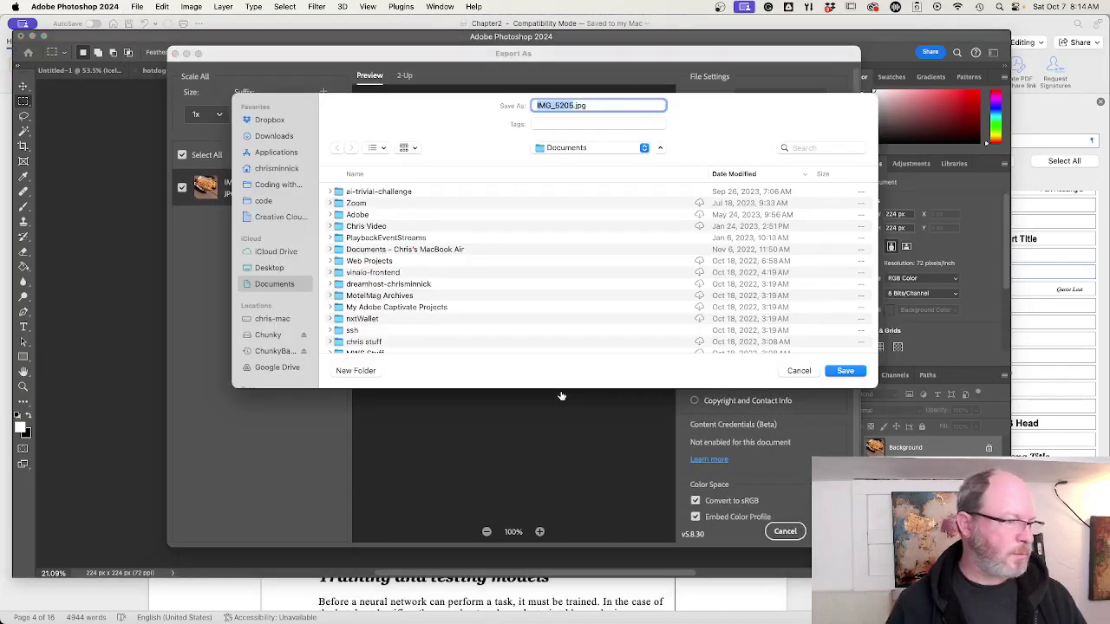
left_click(580, 148)
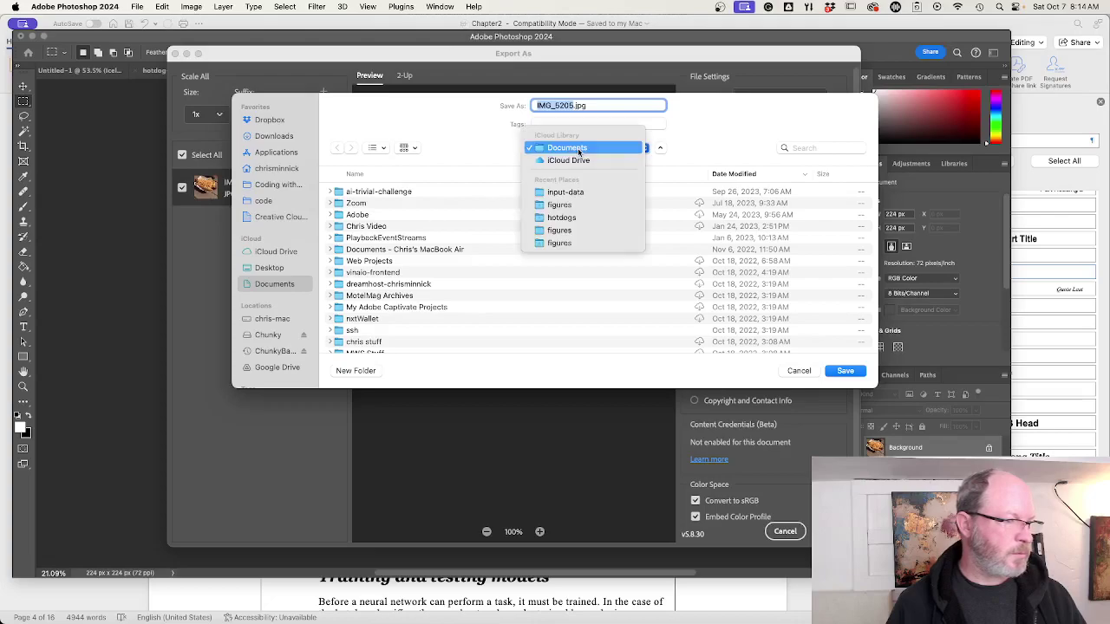
left_click(568, 217)
double_click(358, 238)
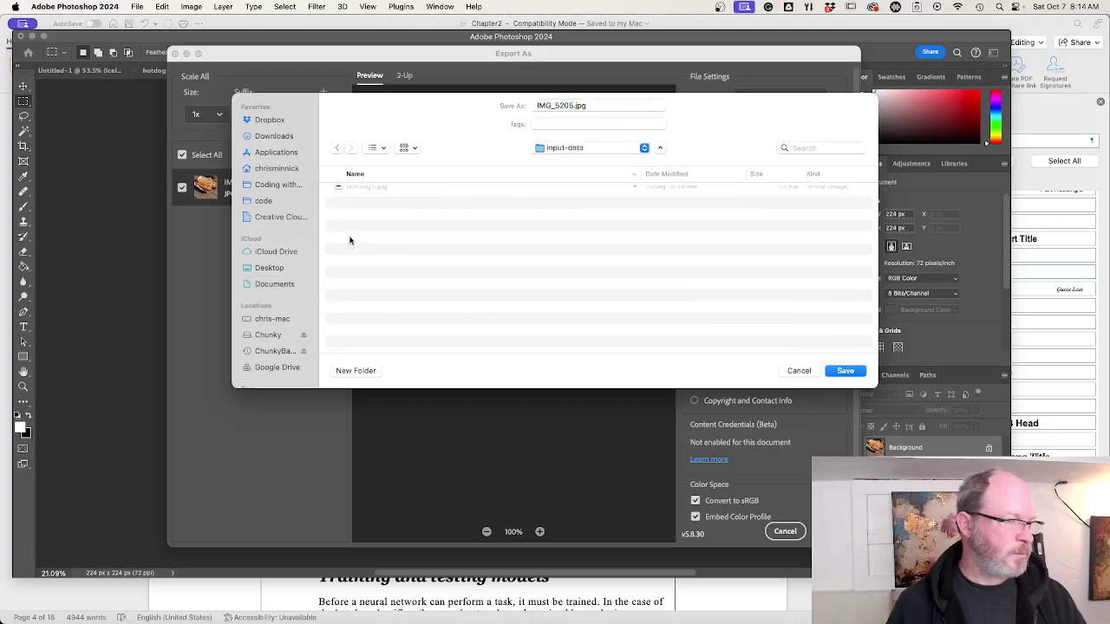
- Save the exported image as hotdog2.jpg and close IMG_5205.jpeg without saving its changes
double_click(571, 105)
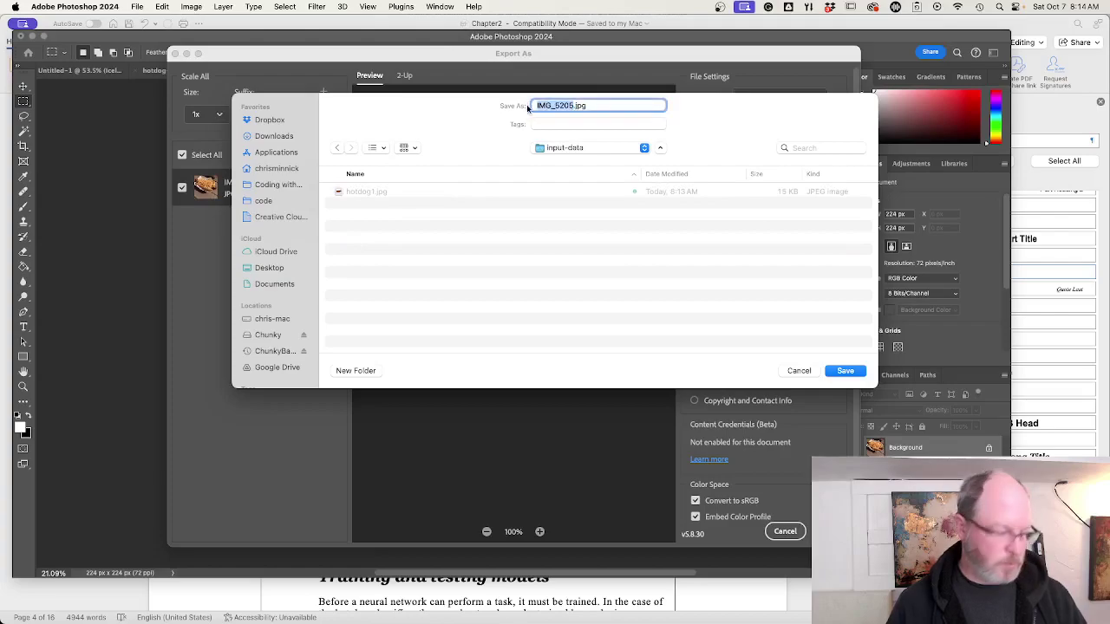
type("hotdog2")
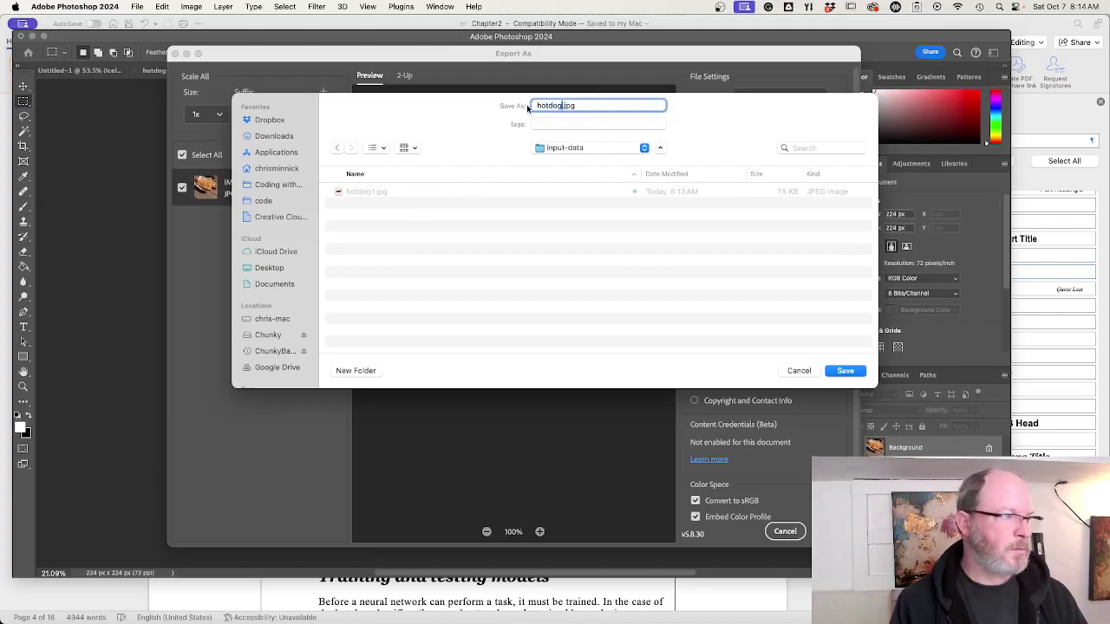
key("Return")
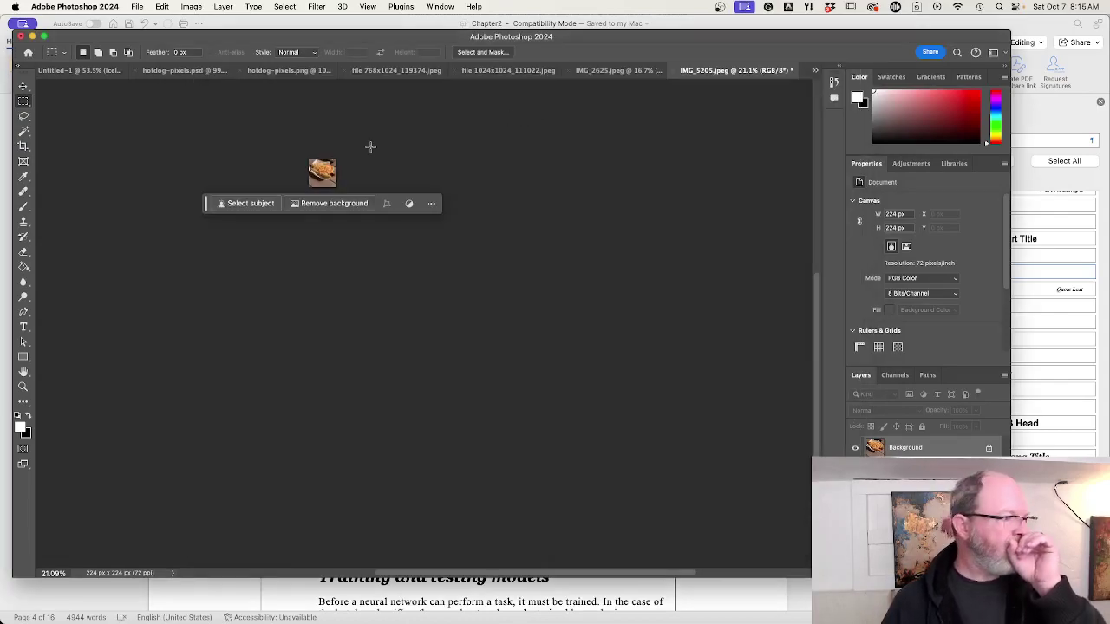
left_click(673, 71)
left_click(544, 251)
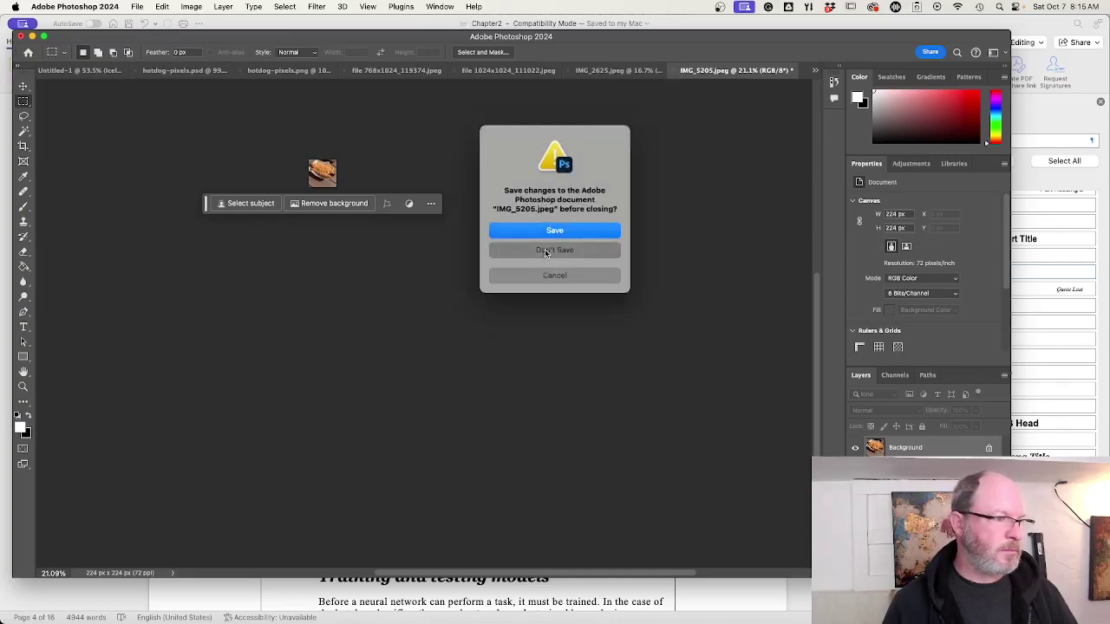
left_click(136, 7)
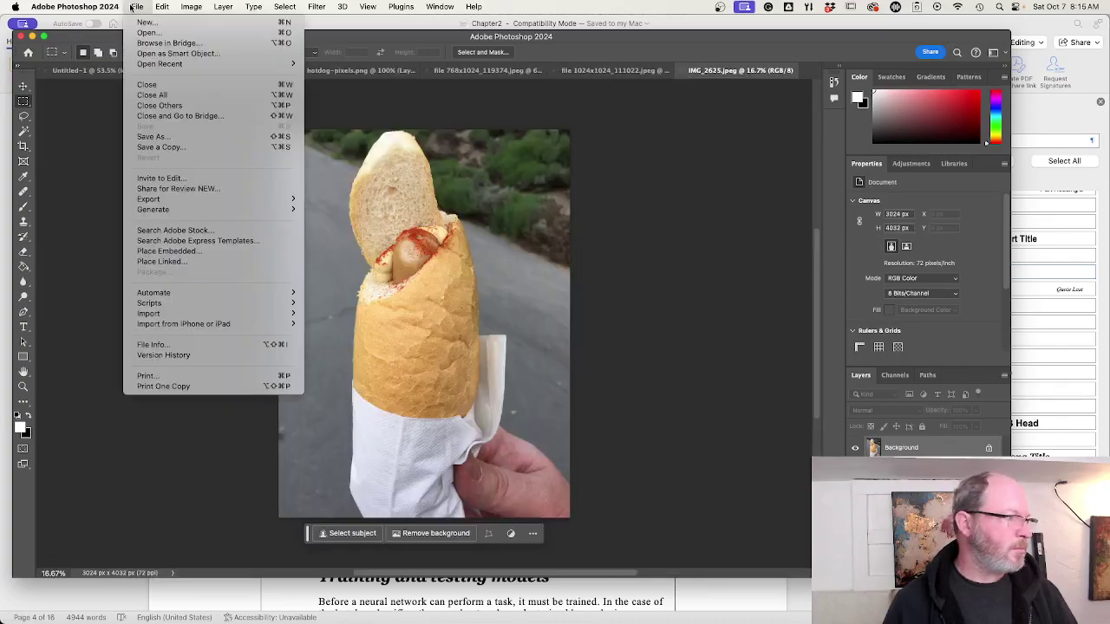
left_click(158, 137)
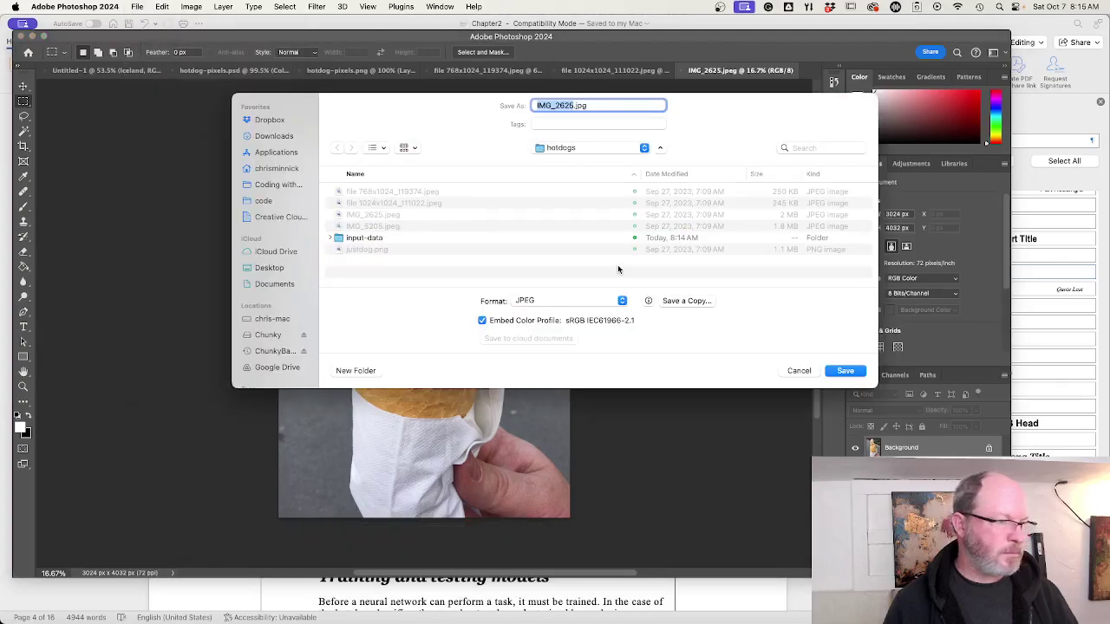
left_click(798, 369)
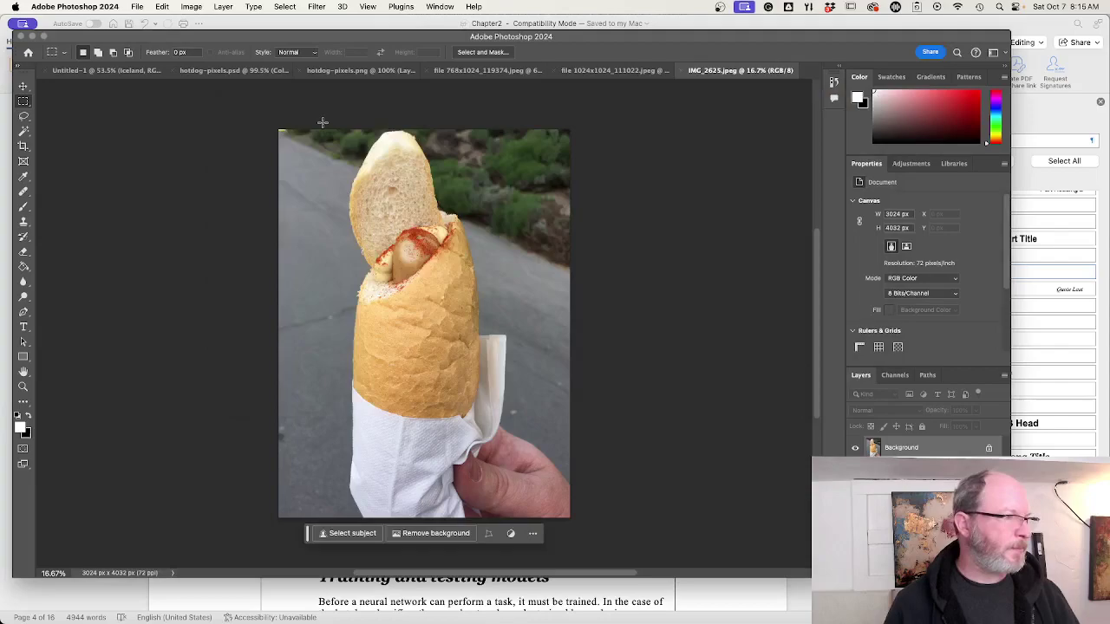
- Resize the IMG_2625.jpeg photo to a height of 224 pixels with its proportions linked
left_click(192, 7)
left_click(199, 105)
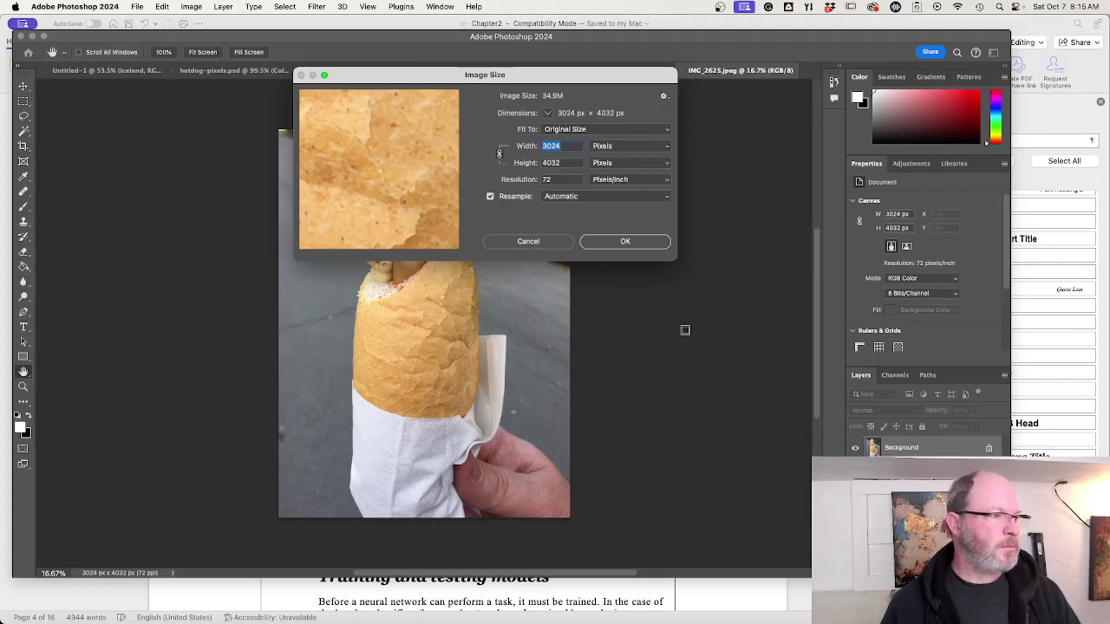
left_click(570, 162)
key("BackSpace")
key("BackSpace")
key("BackSpace")
key("BackSpace")
type("224")
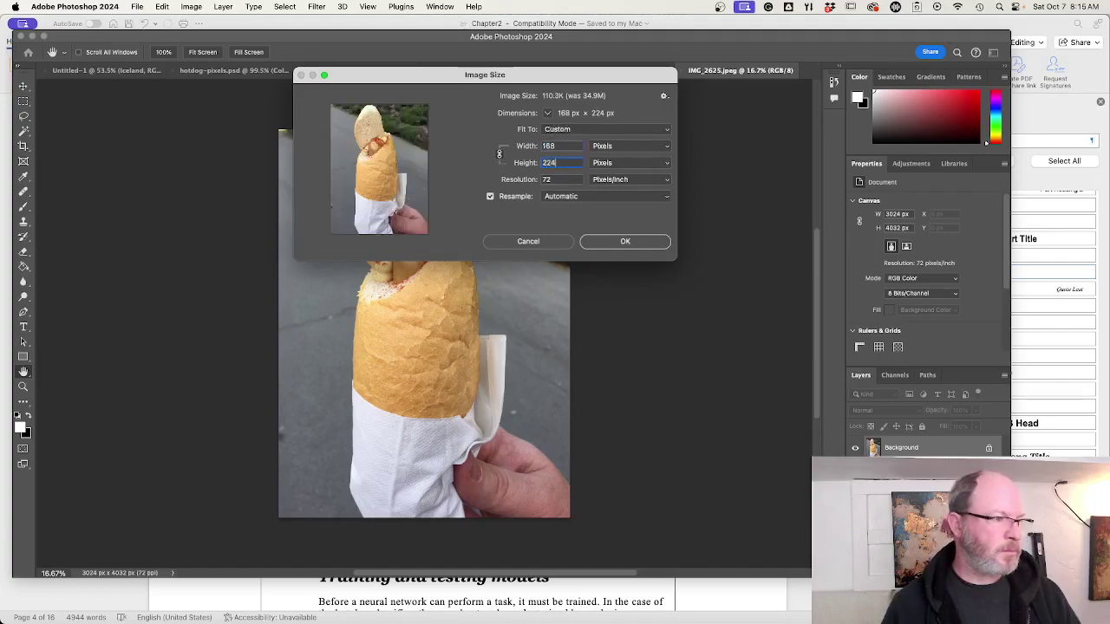
left_click(614, 242)
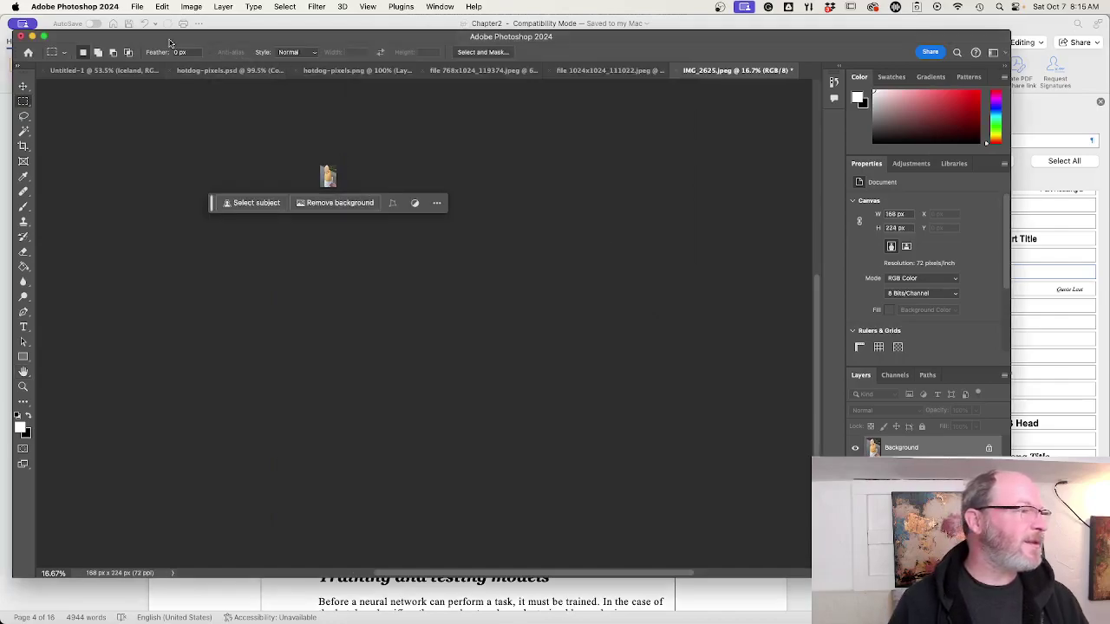
- Extend the IMG_2625.jpeg canvas to a width of 224 pixels, keeping the image centred with the background extension colour
left_click(192, 7)
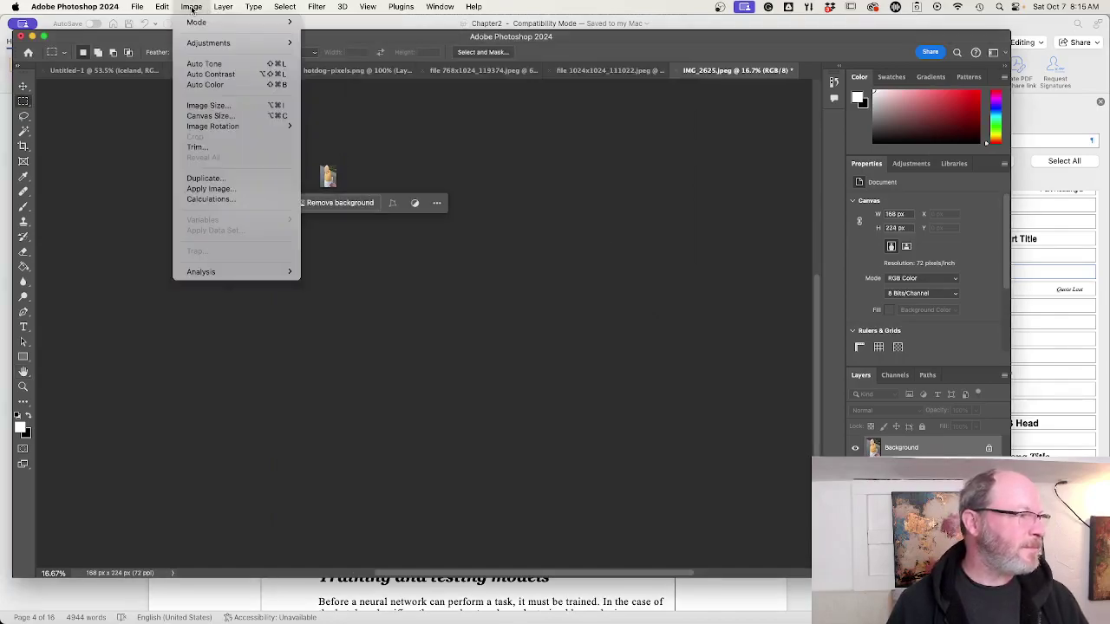
left_click(204, 112)
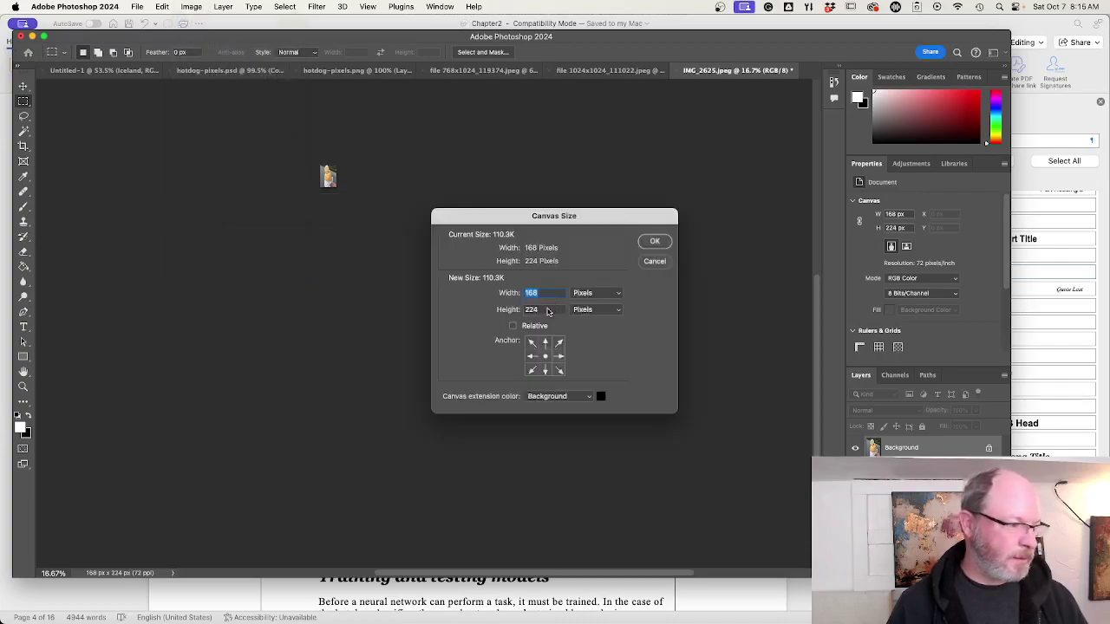
type("224")
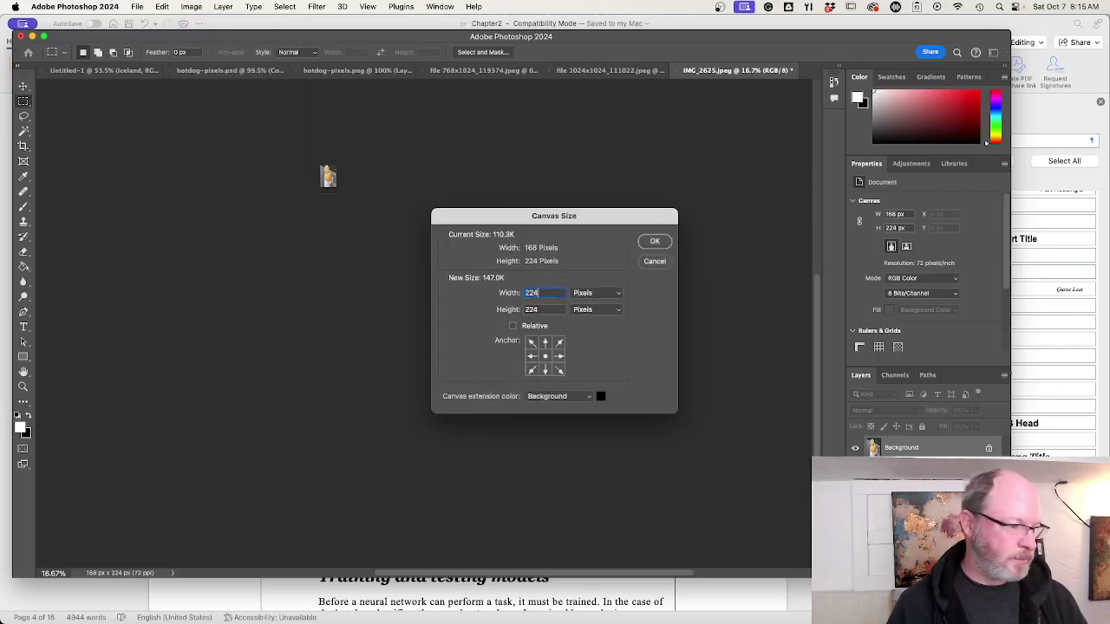
left_click(650, 245)
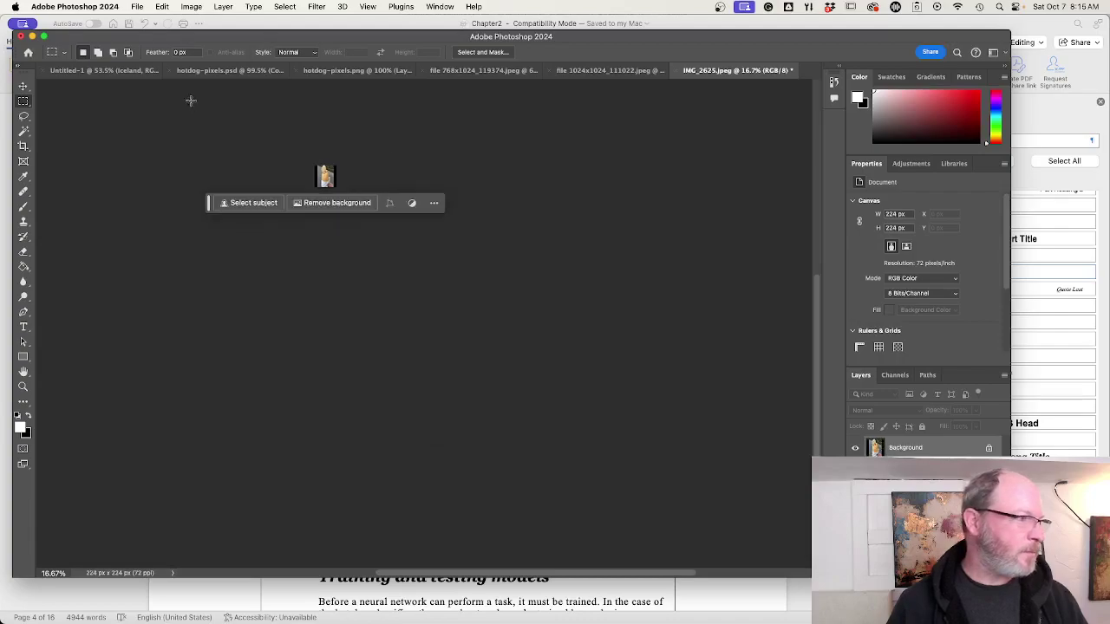
- Export the IMG_2625 image as JPG into the input-data folder and close the original without saving its changes
left_click(136, 7)
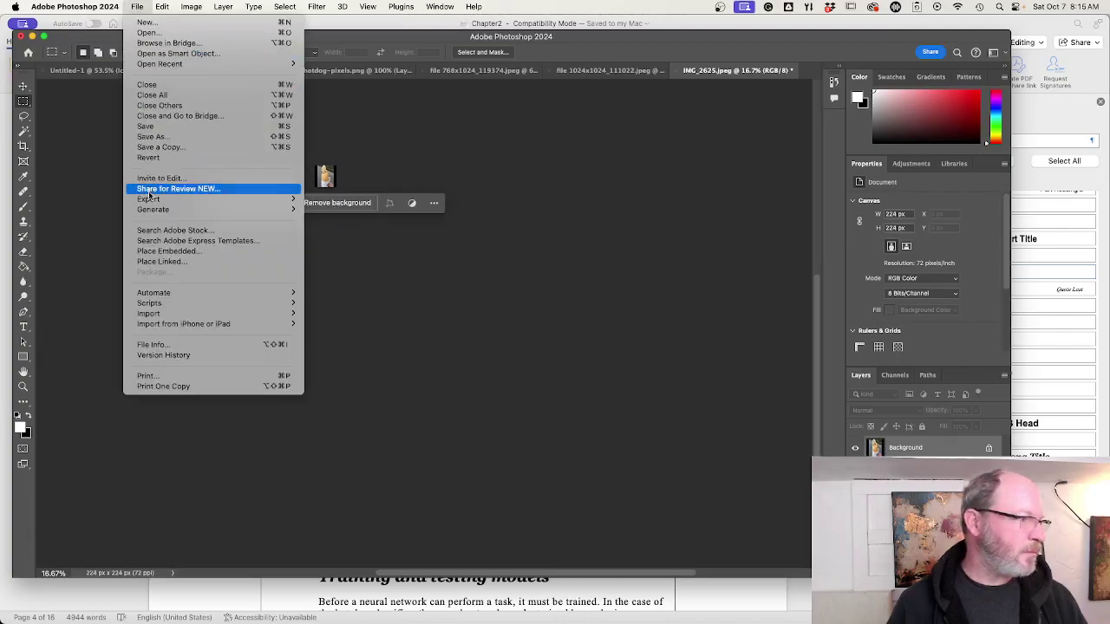
mouse_move(260, 199)
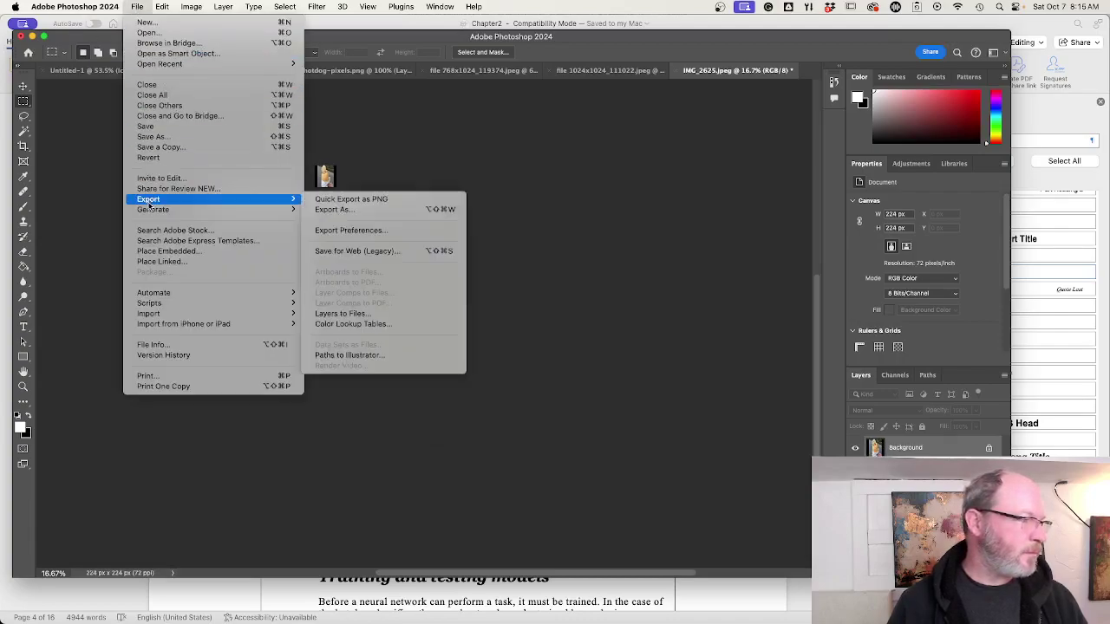
left_click(325, 211)
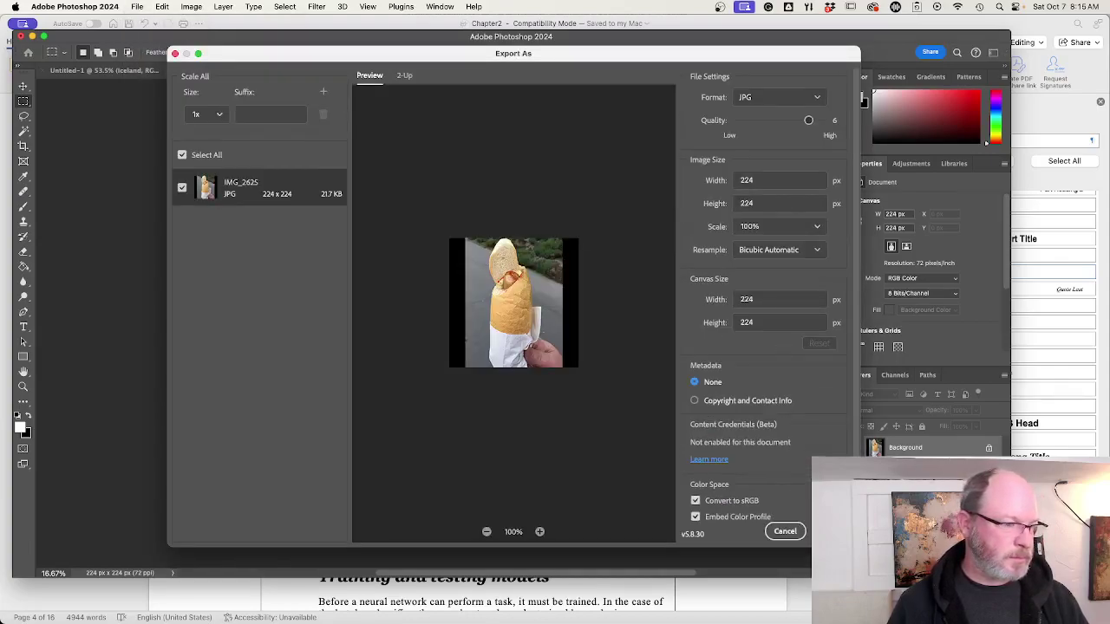
key("Return")
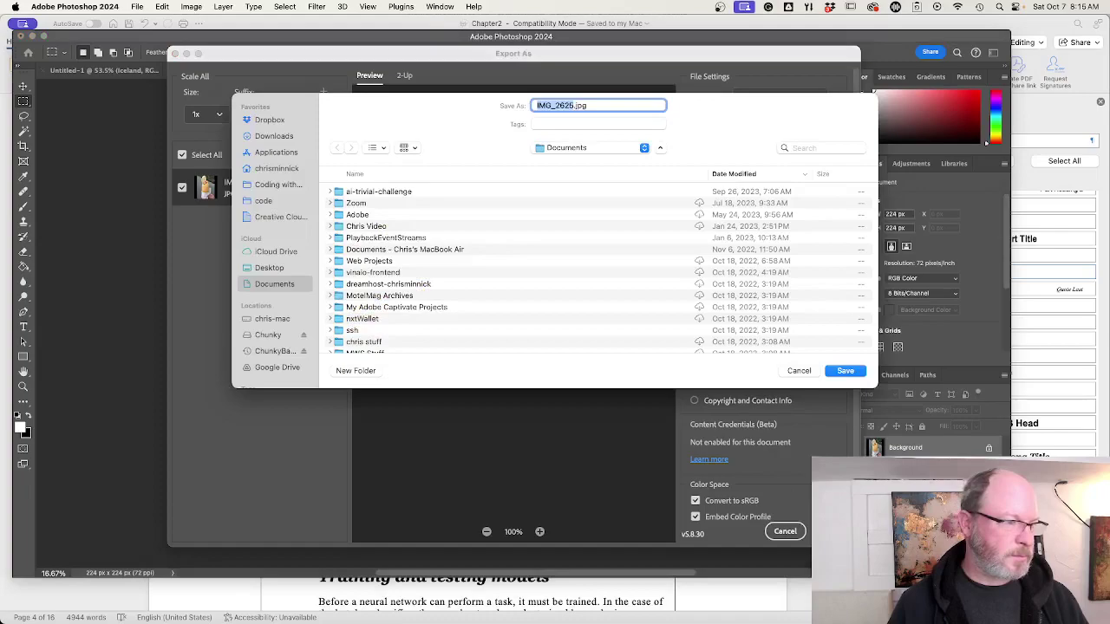
left_click(583, 148)
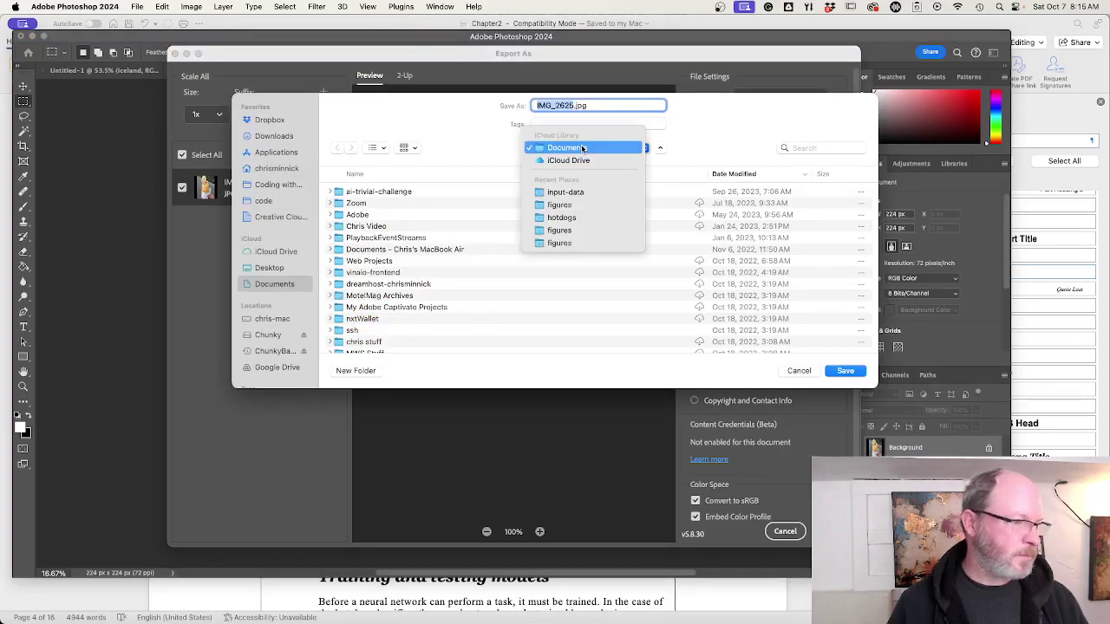
left_click(568, 192)
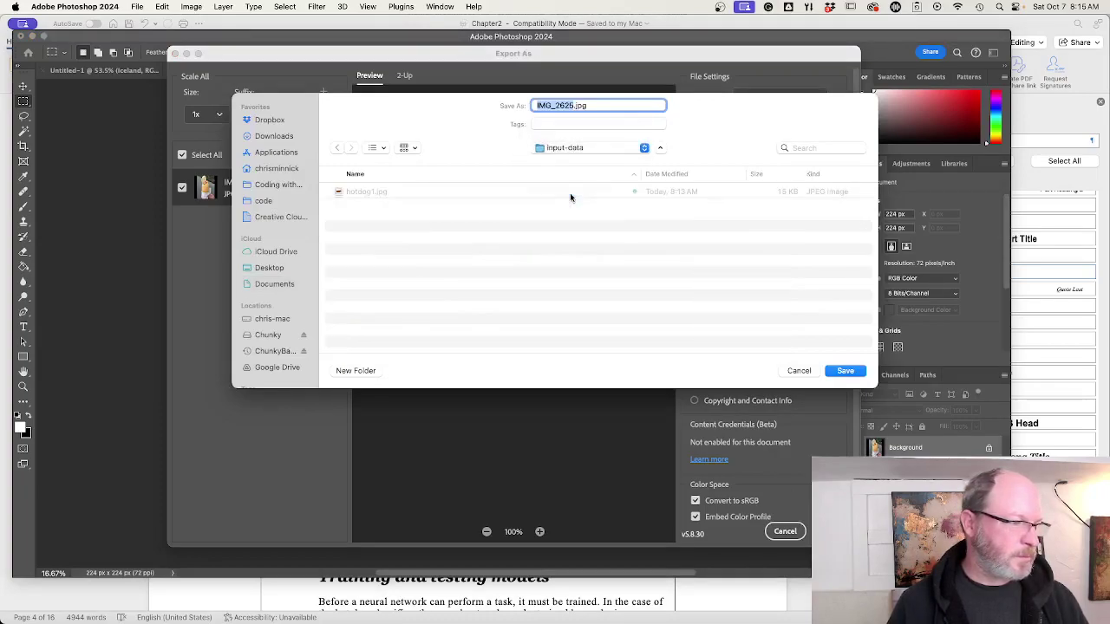
left_click(845, 371)
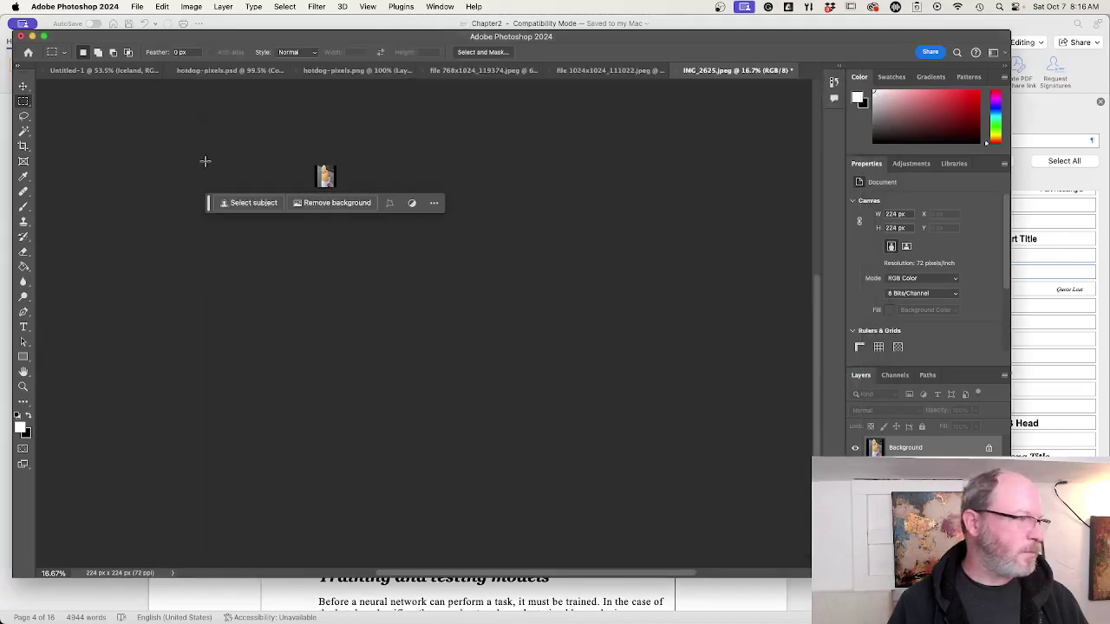
left_click(677, 70)
left_click(563, 256)
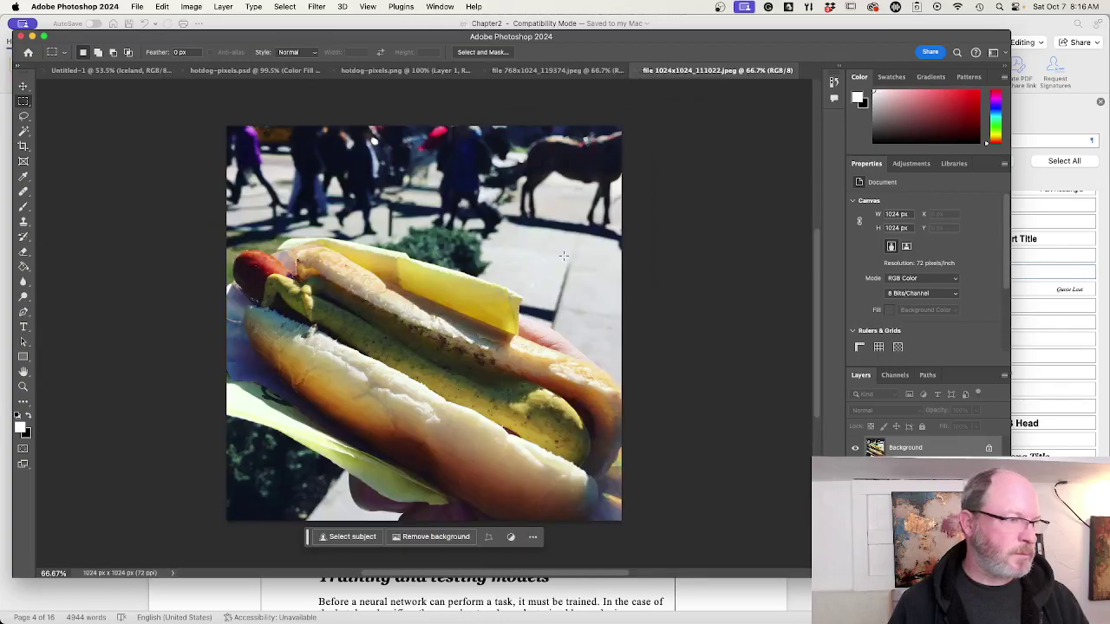
- Resize the file 1024x1024_111022.jpeg photo to 224 by 224 pixels with its proportions linked
left_click(139, 7)
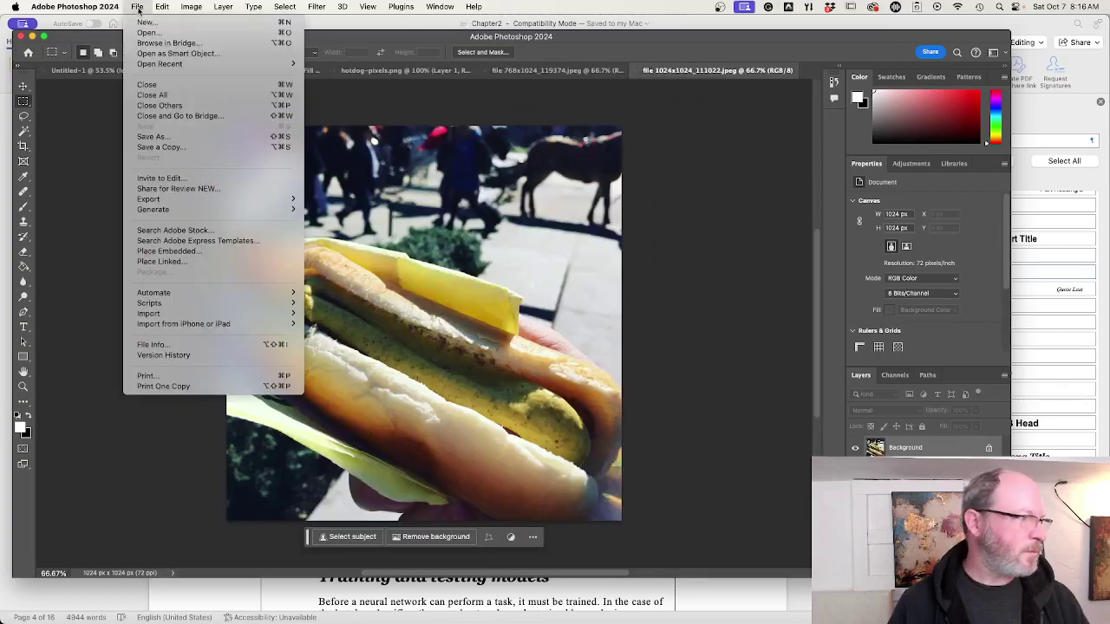
mouse_move(191, 7)
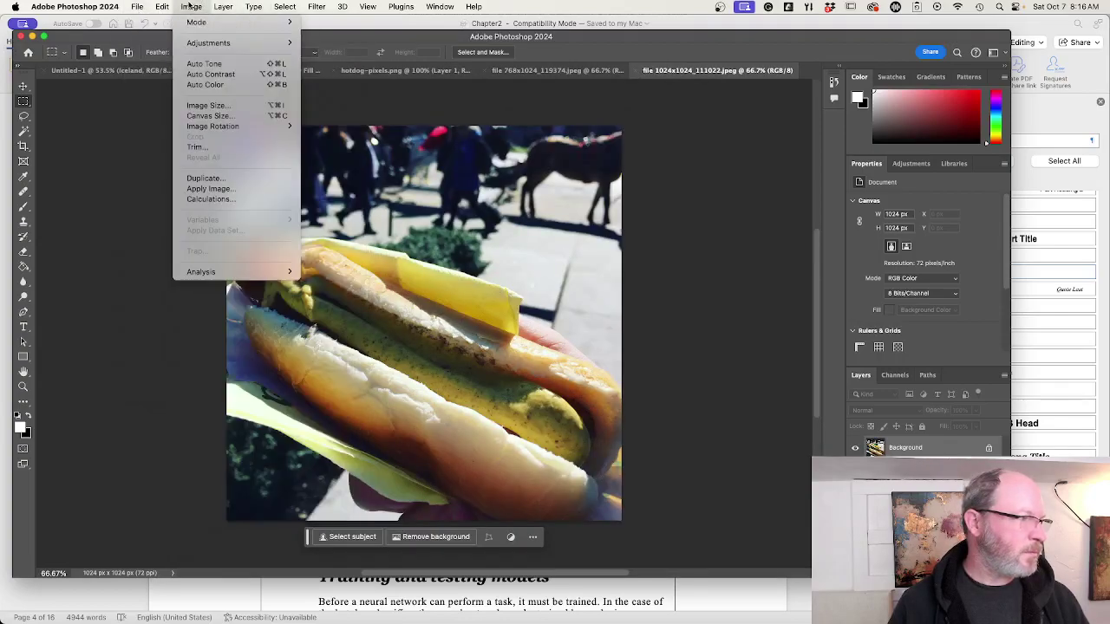
left_click(205, 105)
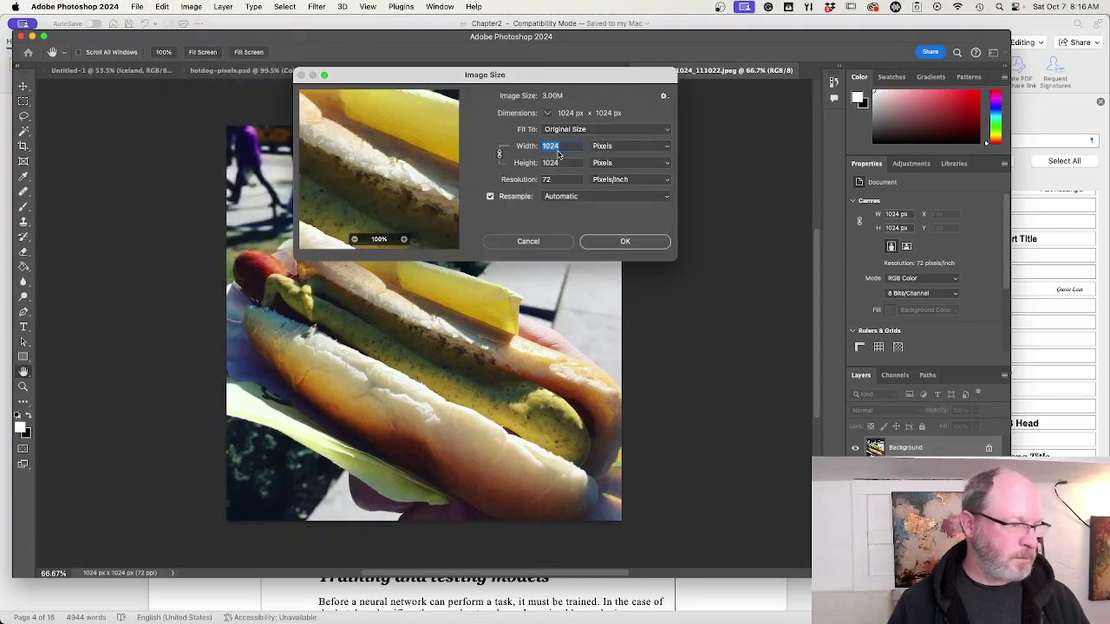
type("224")
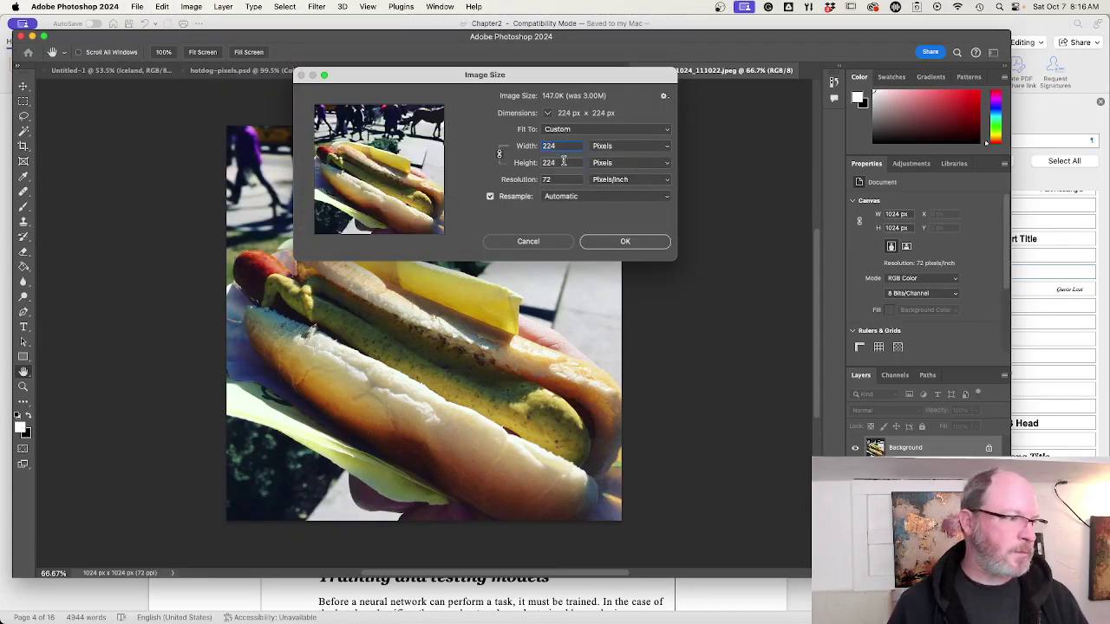
left_click(631, 245)
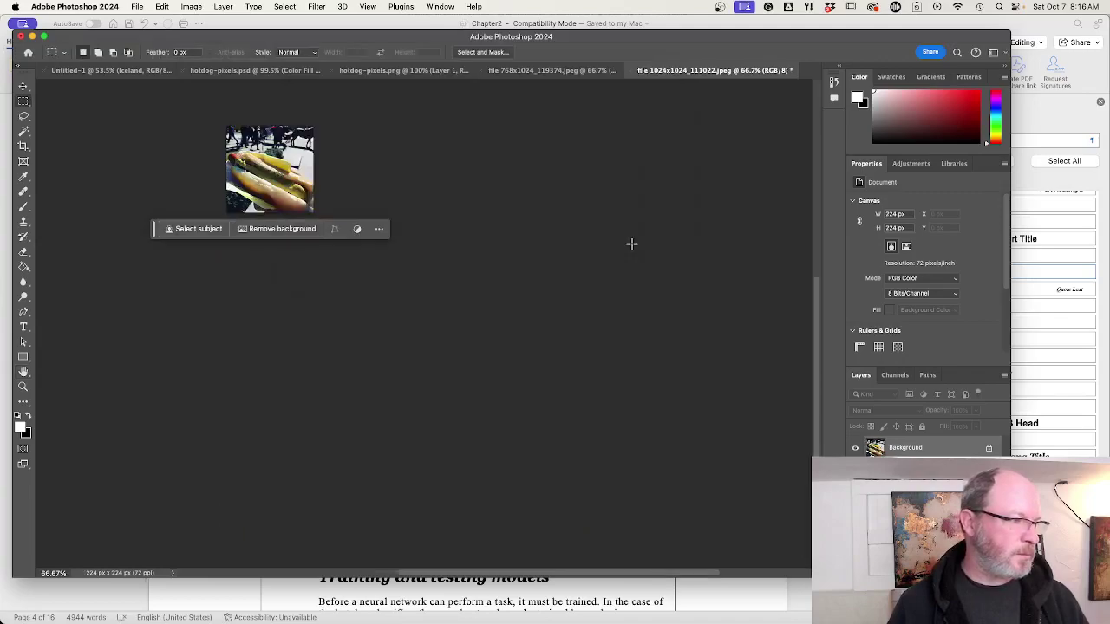
- Export the resized square photo as hotdog.jpg into the input-data folder and close the original without saving its changes
left_click(140, 9)
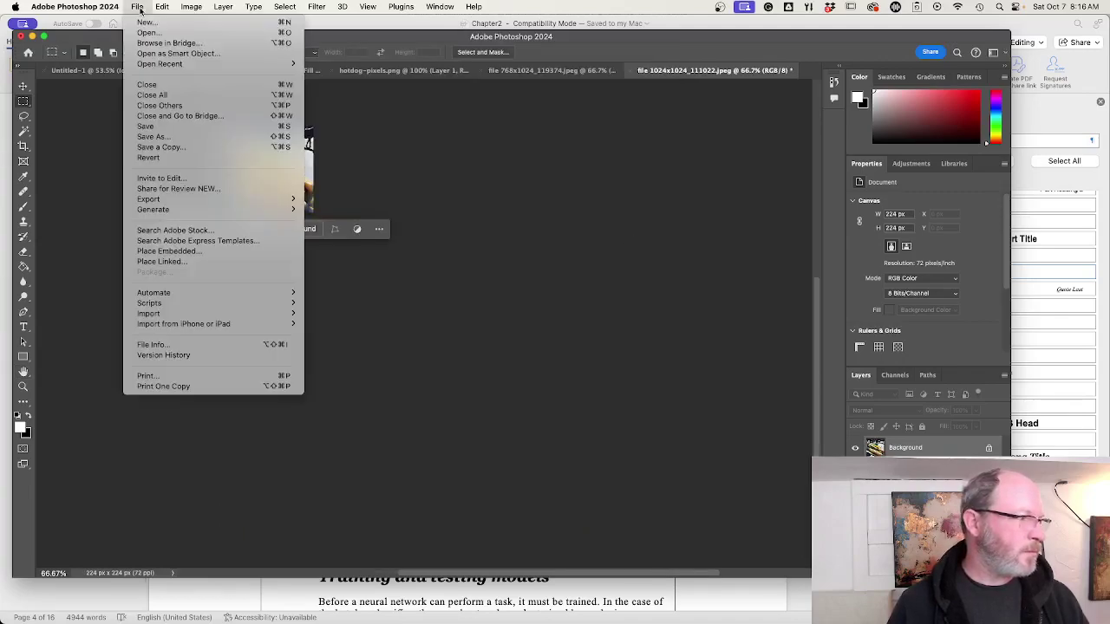
mouse_move(292, 199)
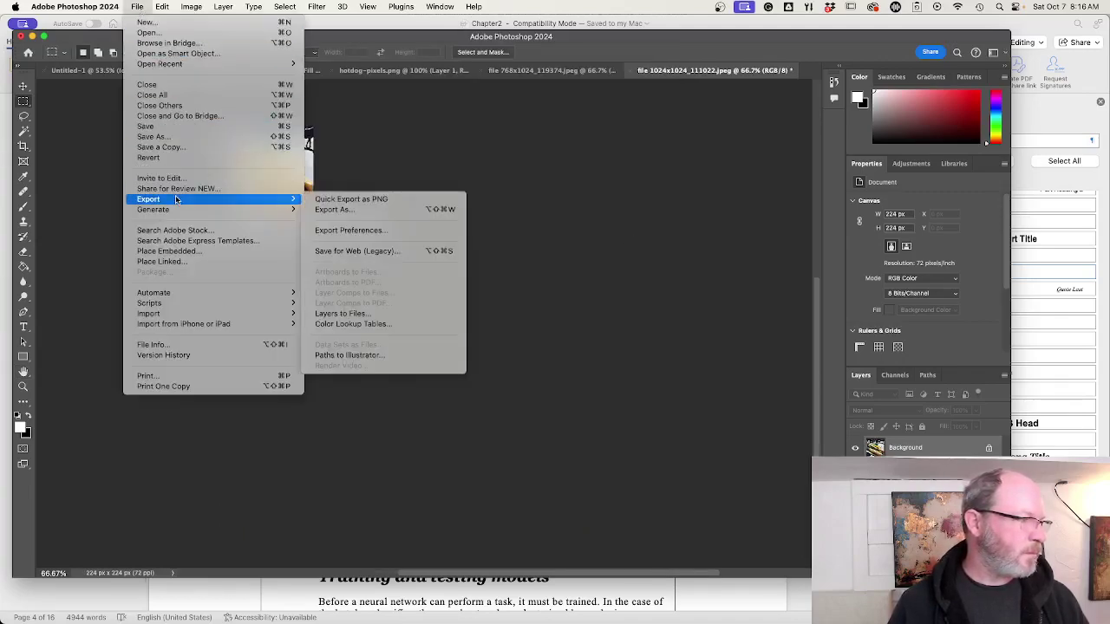
left_click(328, 210)
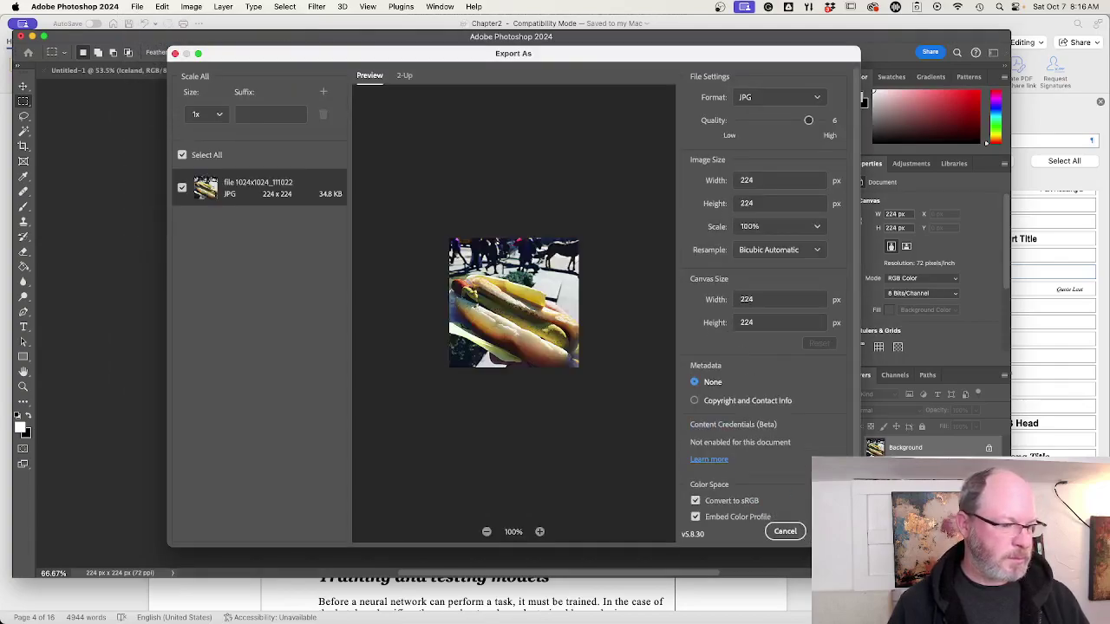
left_click(834, 531)
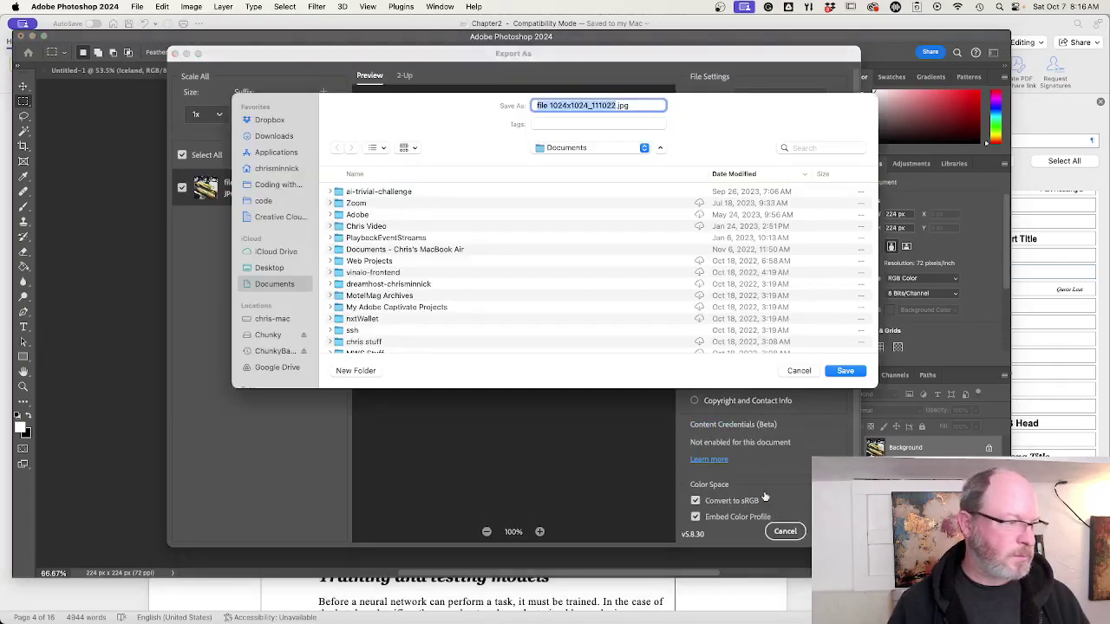
left_click(595, 148)
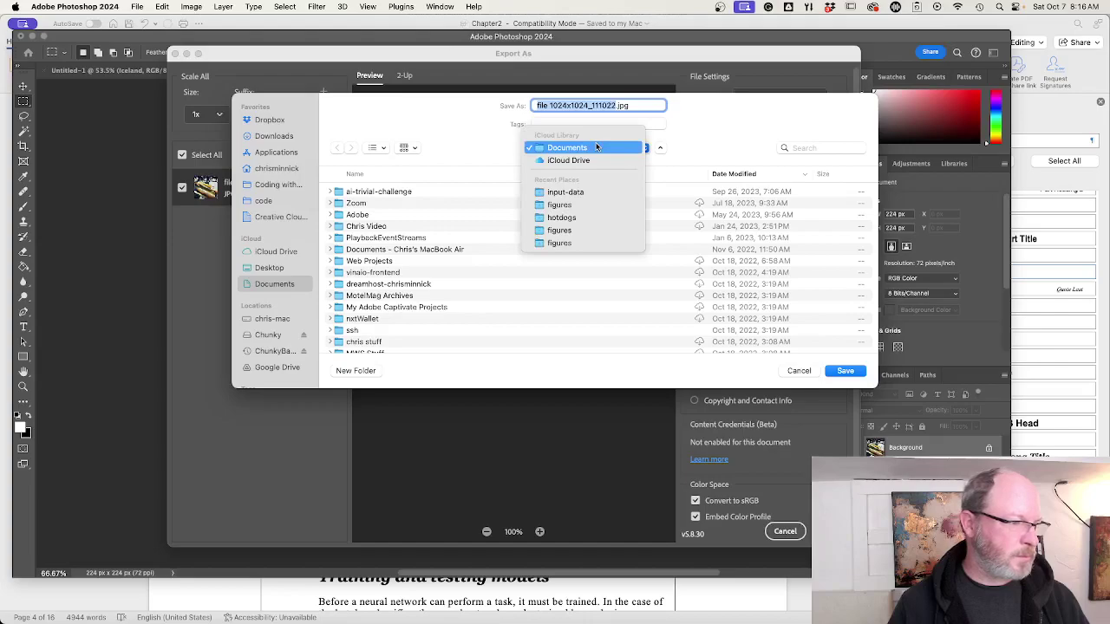
left_click(588, 192)
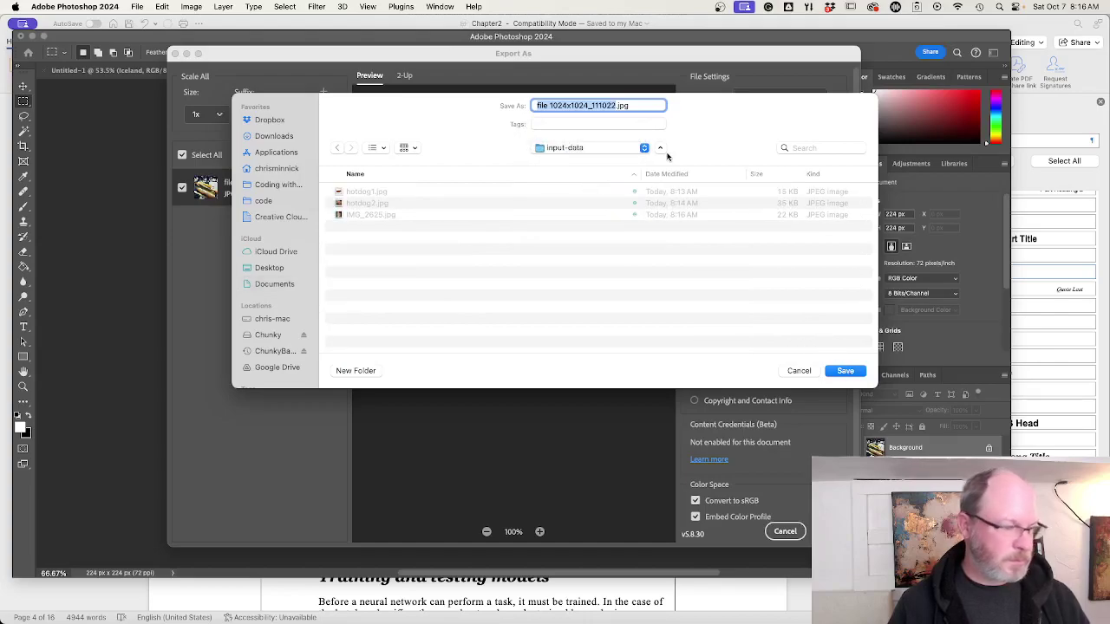
type("hotdog")
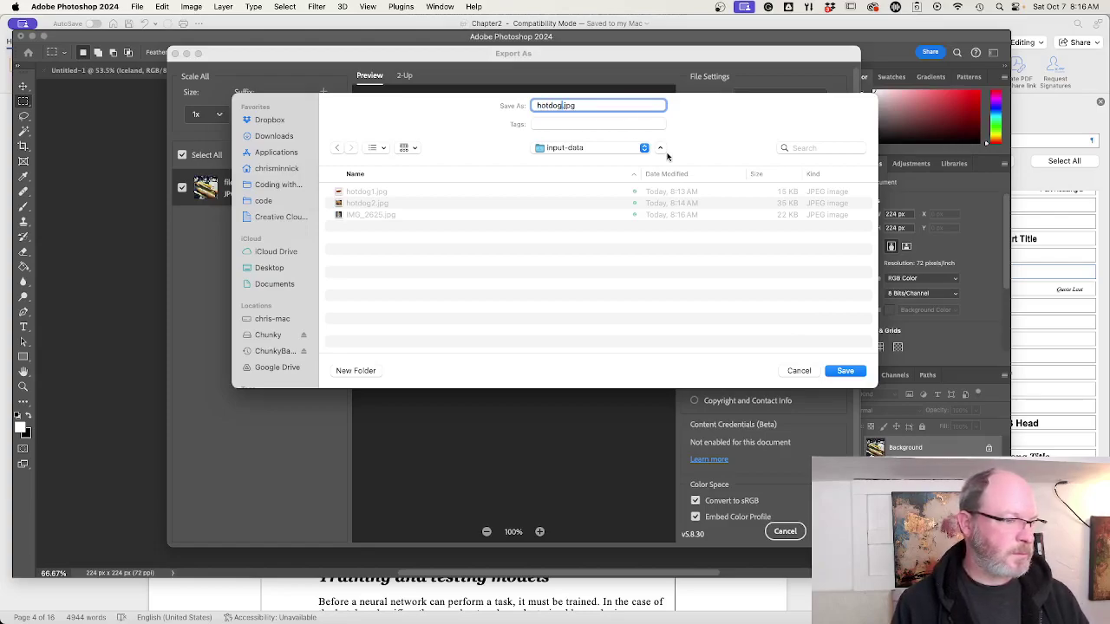
key("Return")
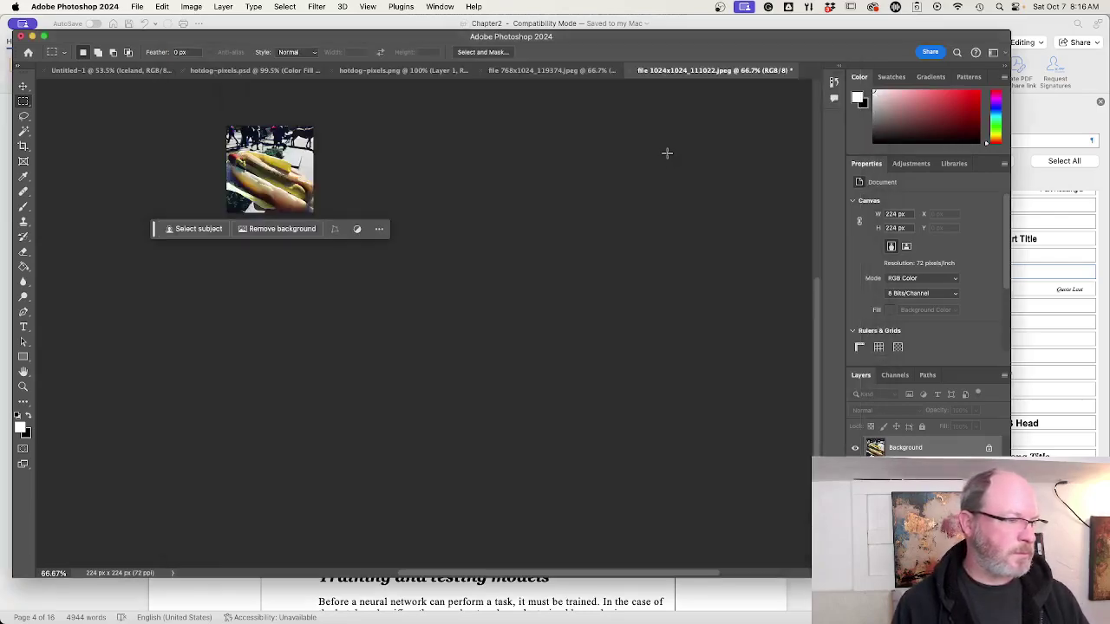
left_click(630, 70)
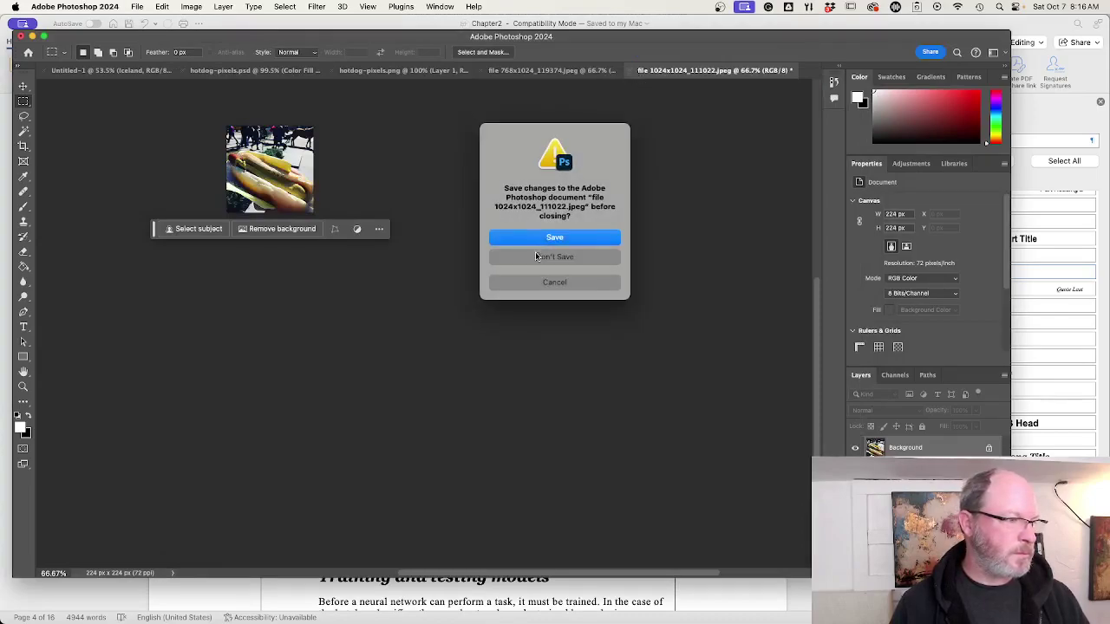
left_click(536, 256)
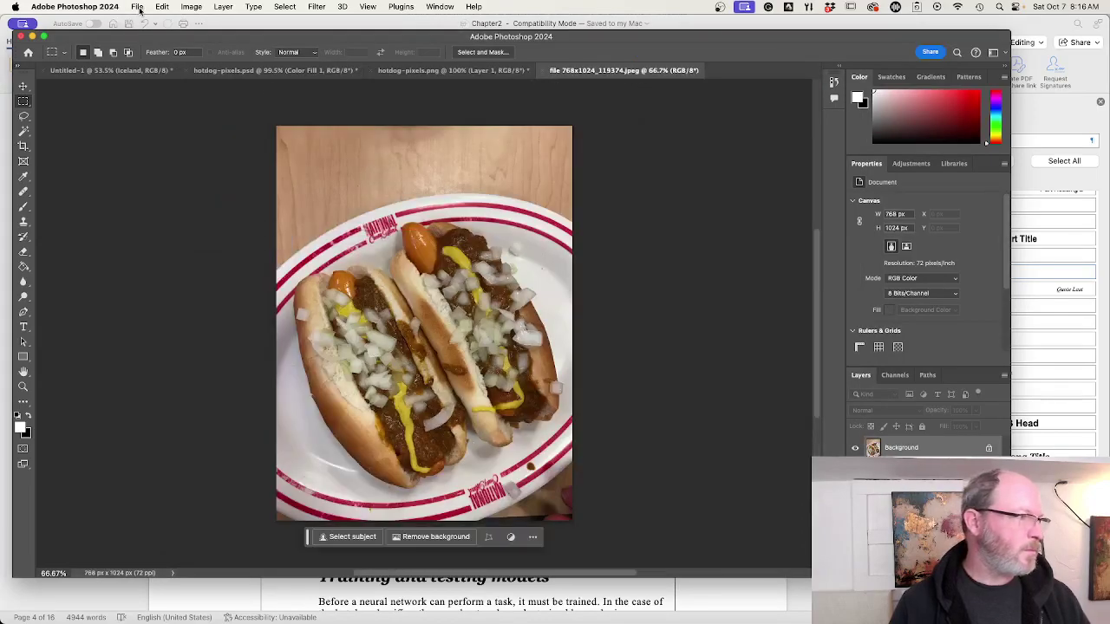
- Resize the file 768x1024_119374.jpeg photo to a height of 224 pixels with its proportions linked
left_click(190, 10)
left_click(207, 105)
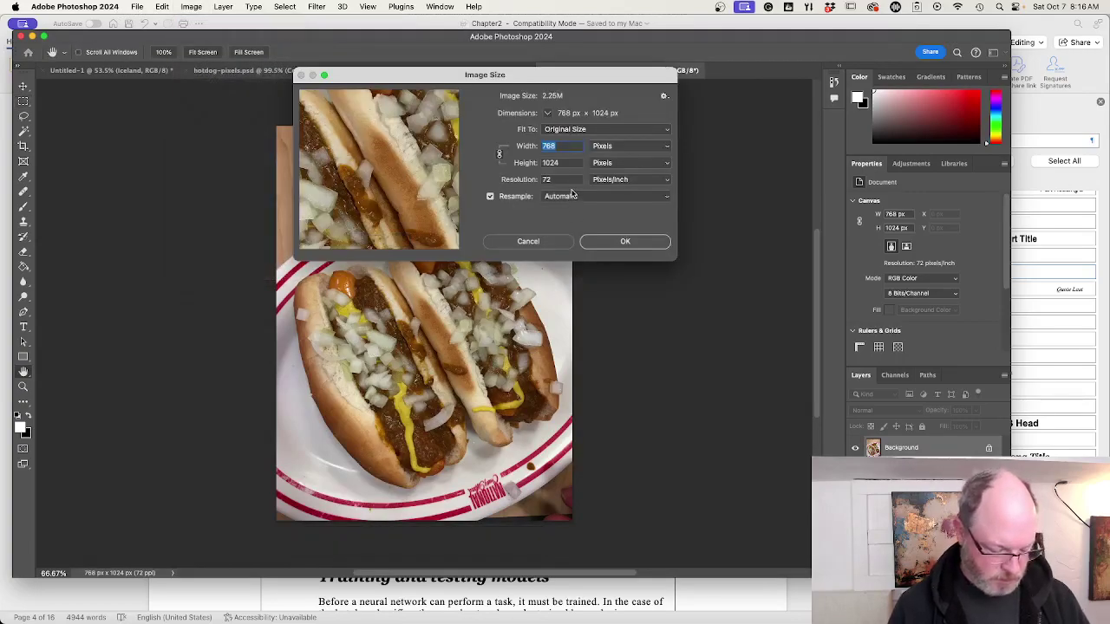
double_click(569, 163)
type("224")
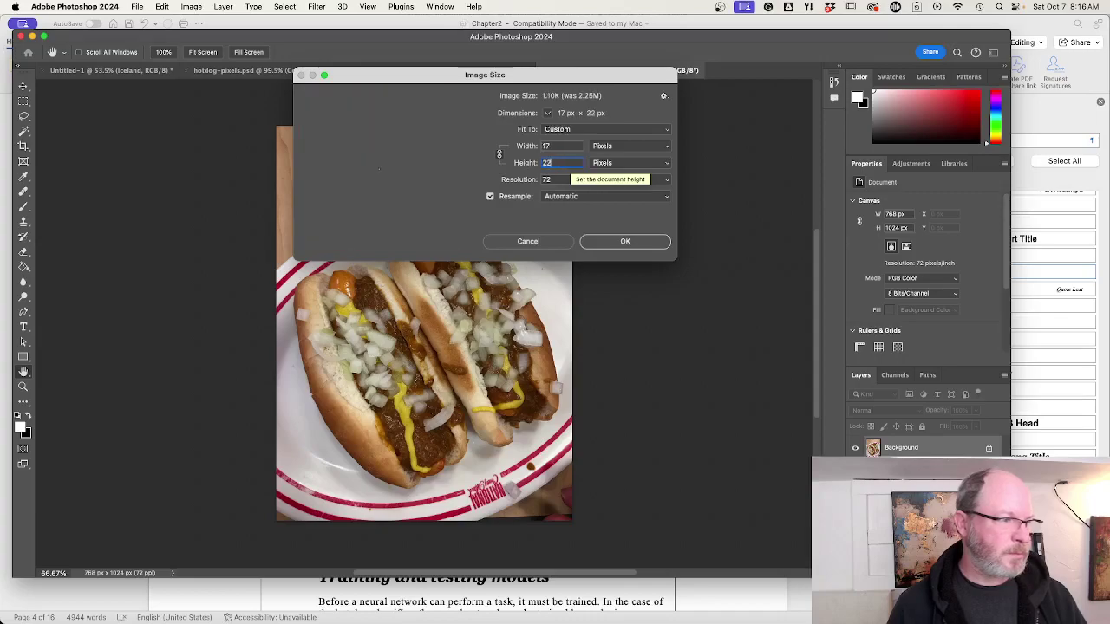
left_click(622, 243)
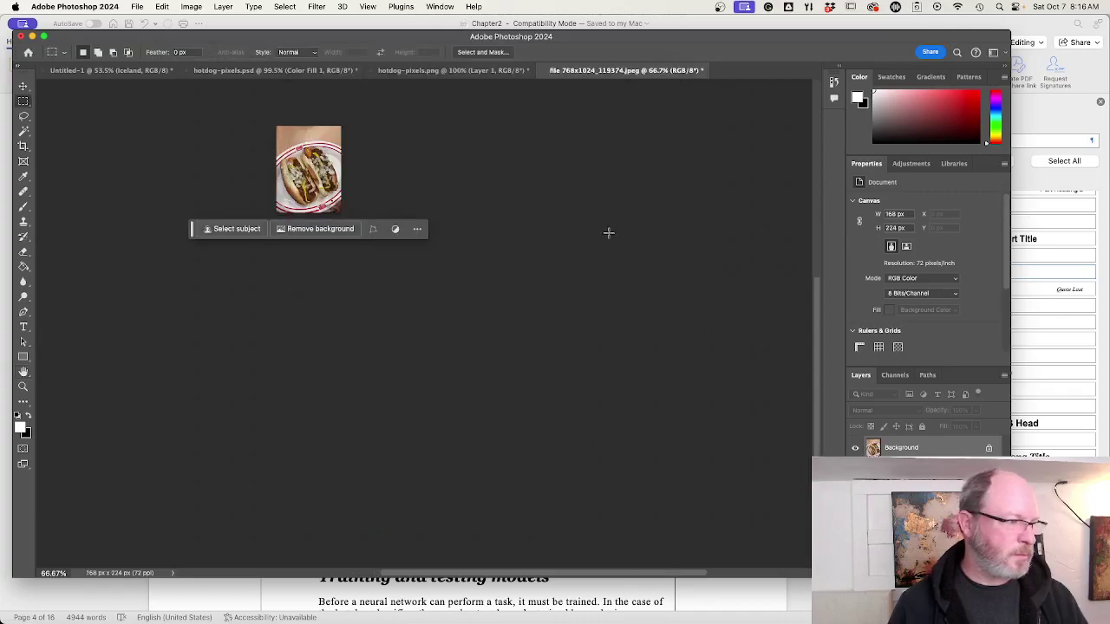
- Extend the canvas of the two-hot-dog photo to a width of 224 pixels, keeping the image centred with the background extension colour
left_click(192, 7)
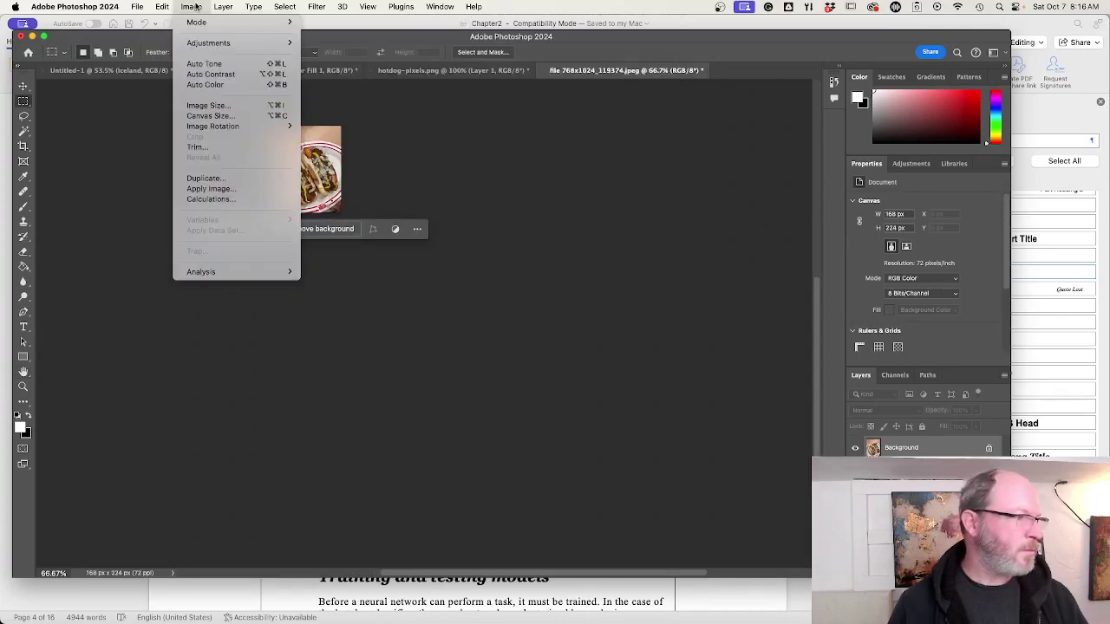
left_click(208, 116)
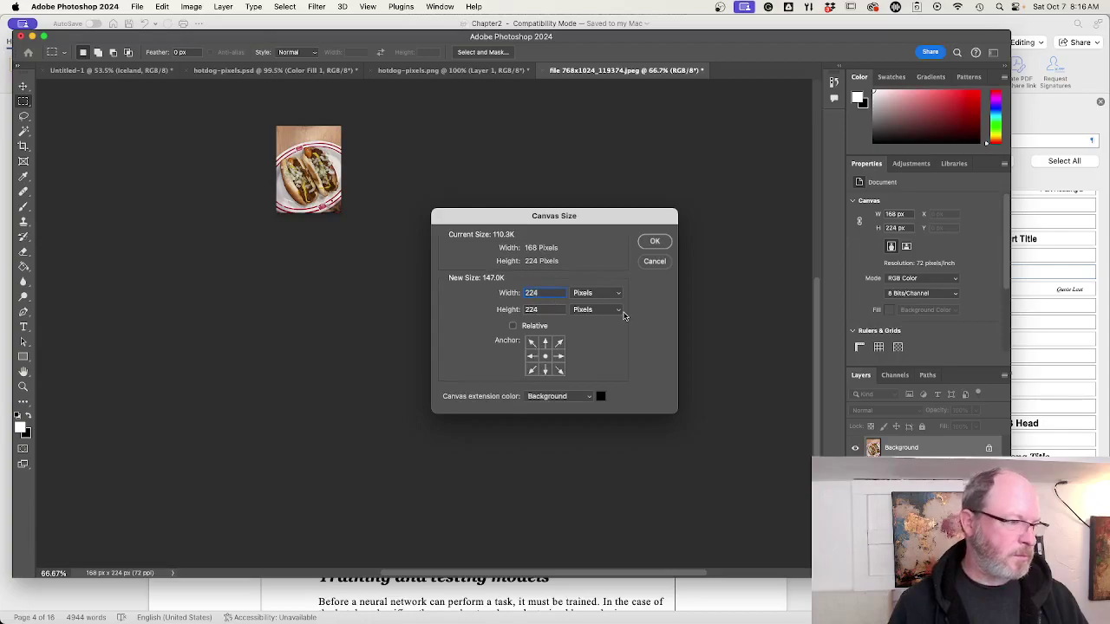
left_click(655, 241)
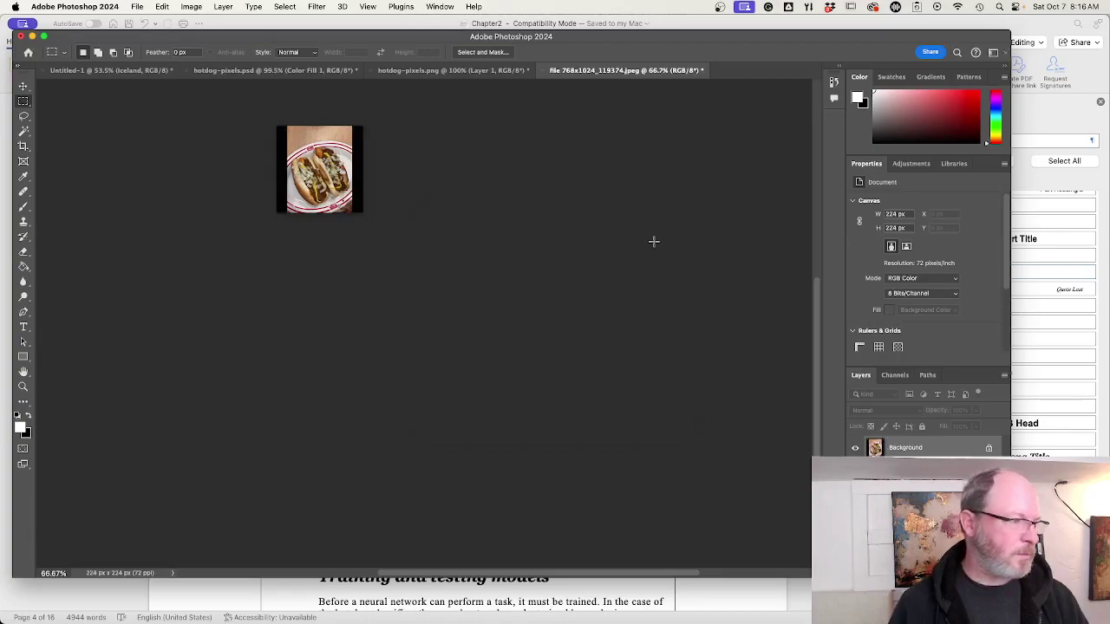
- Start exporting the two-hot-dog photo as JPG and choose the input-data folder as its destination
left_click(137, 6)
mouse_move(269, 200)
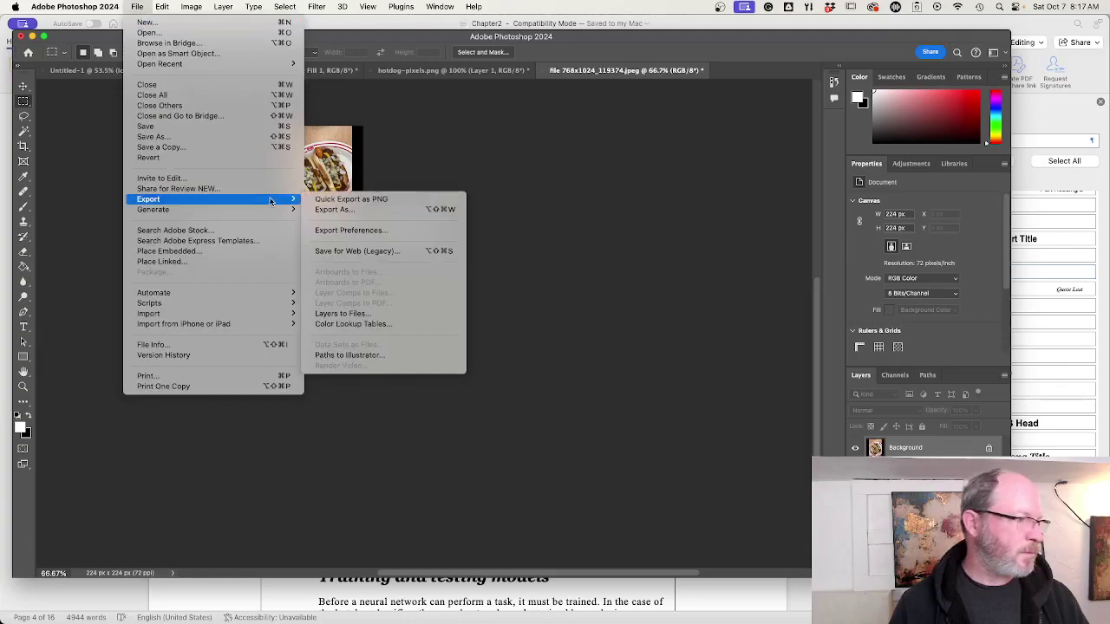
left_click(336, 210)
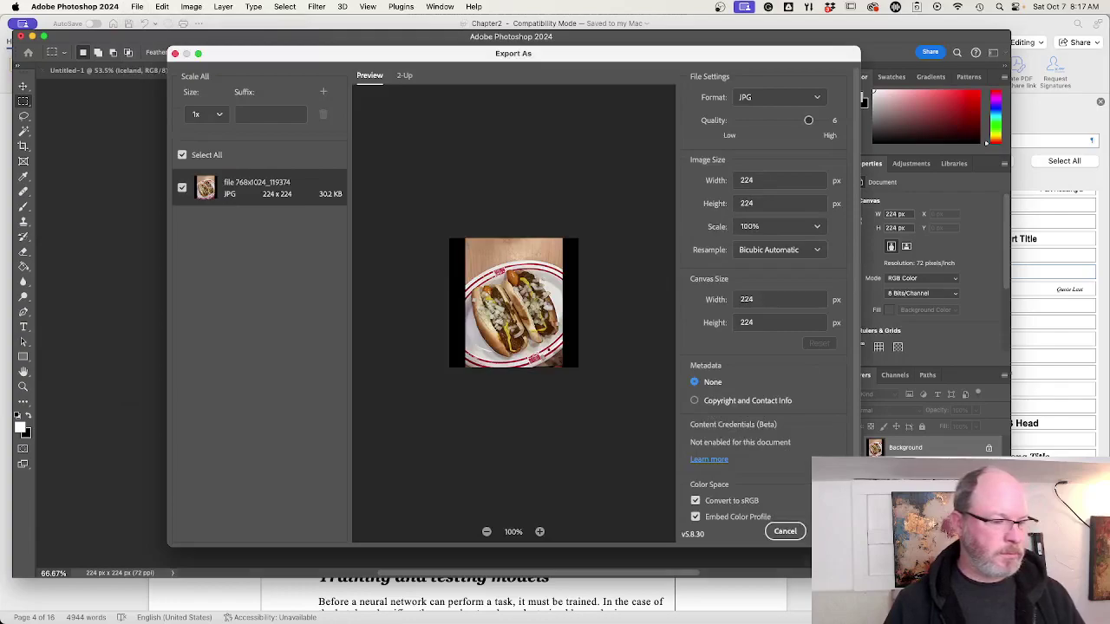
key("Return")
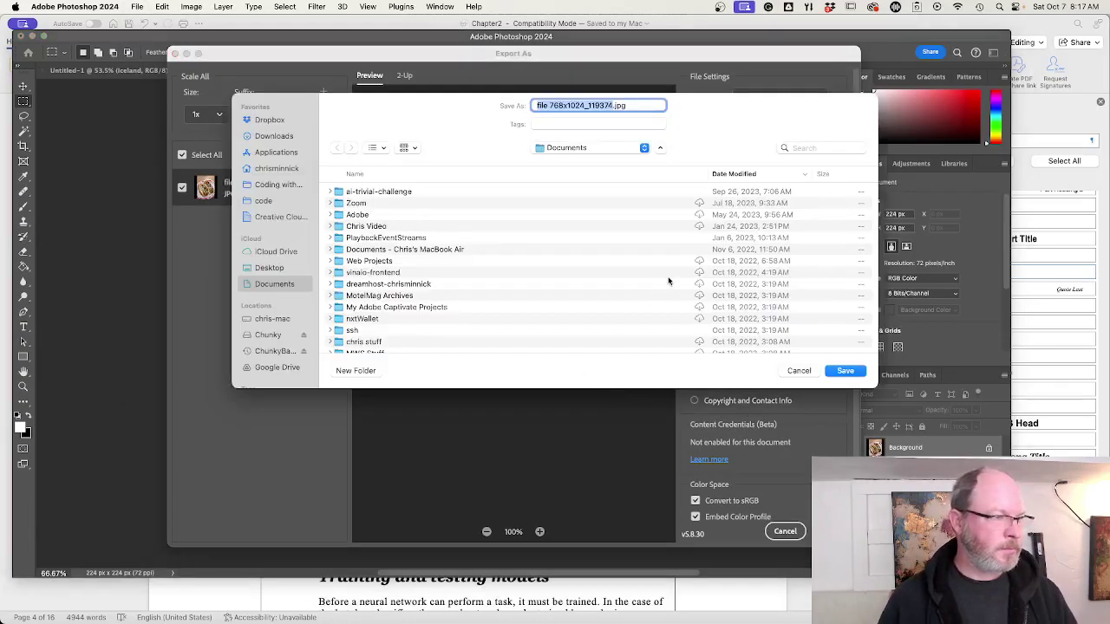
left_click(569, 148)
left_click(559, 205)
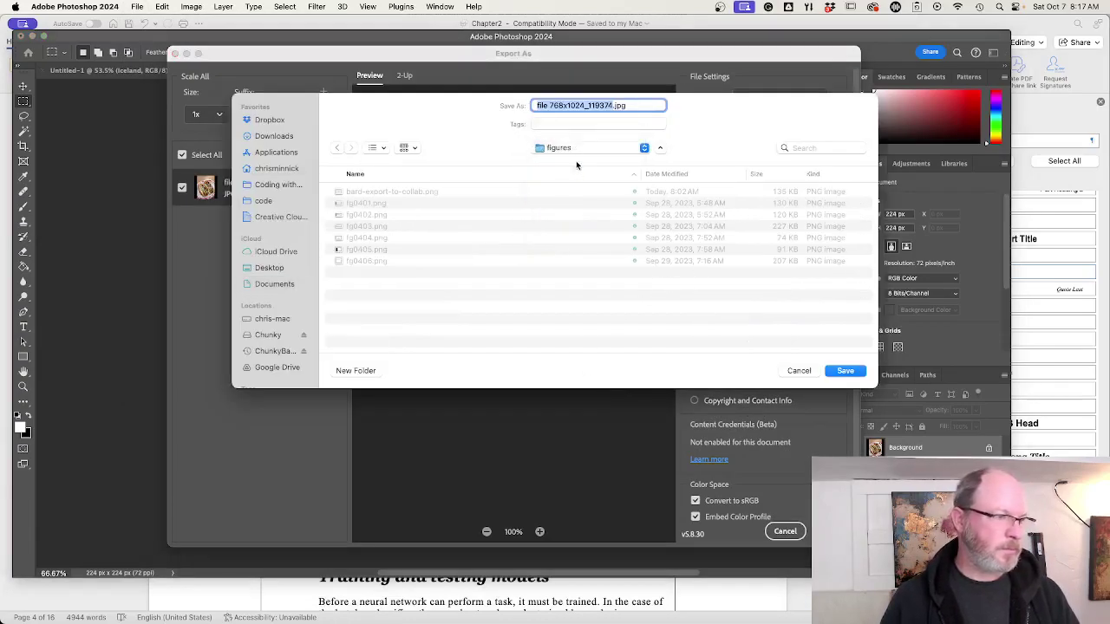
left_click(546, 154)
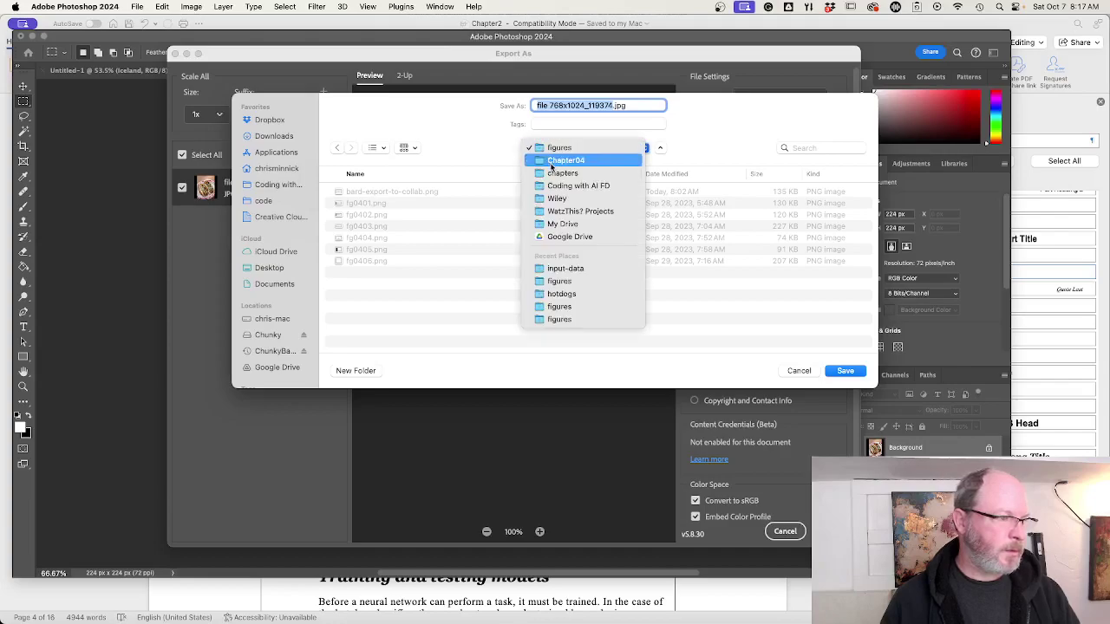
left_click(558, 268)
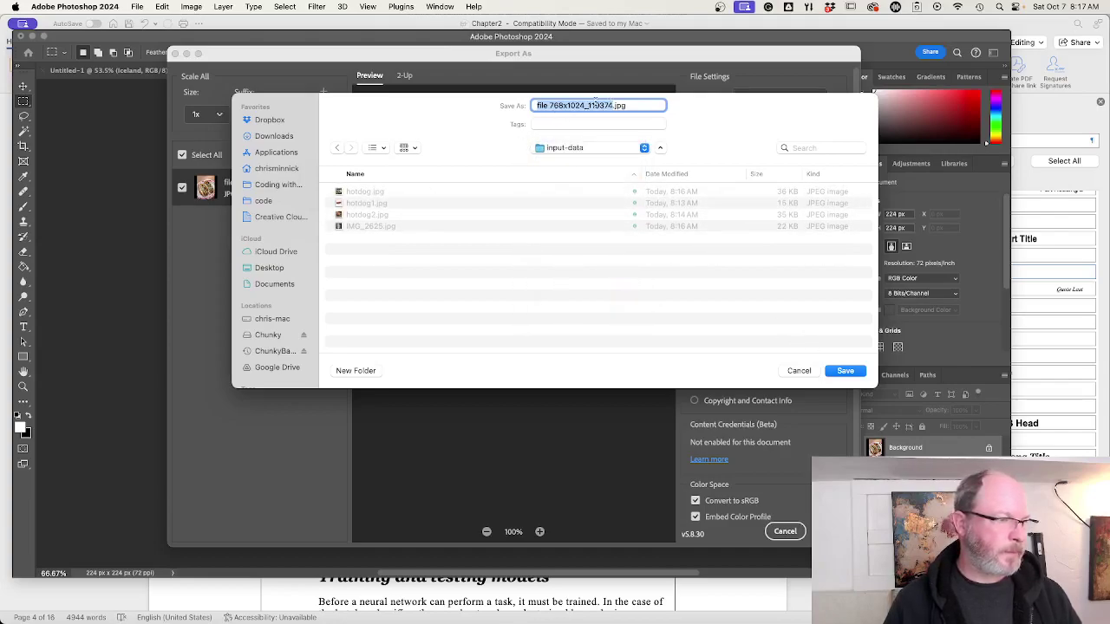
- Replace the start of the export's file name with hotdog3, save it, and close the original photo without saving its changes
left_click(562, 104)
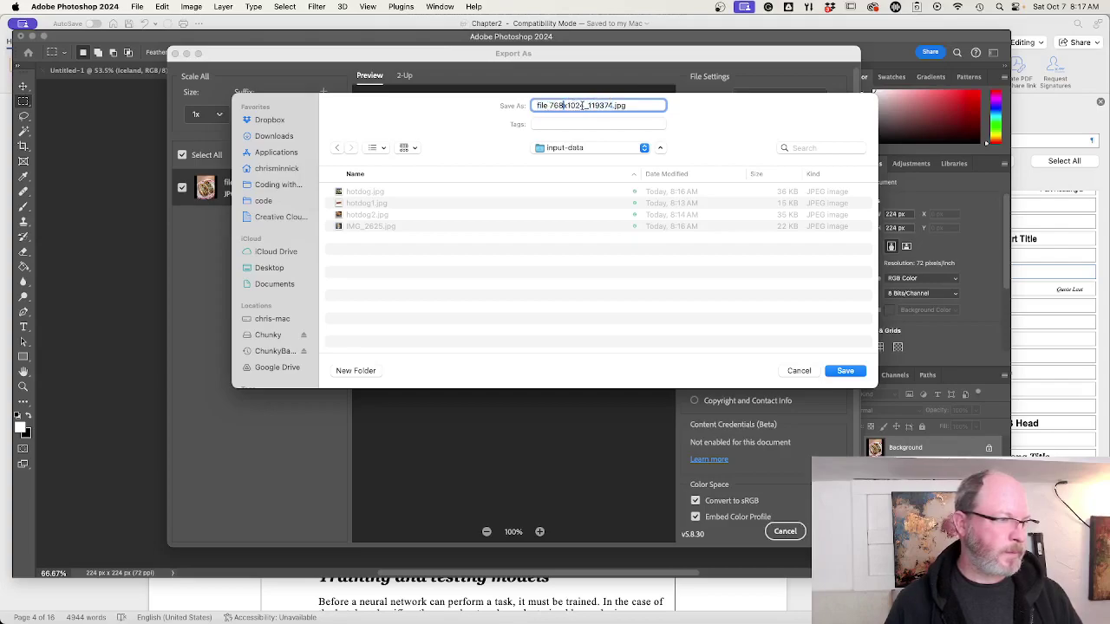
left_click_drag(589, 105, 514, 103)
type("hotdog3")
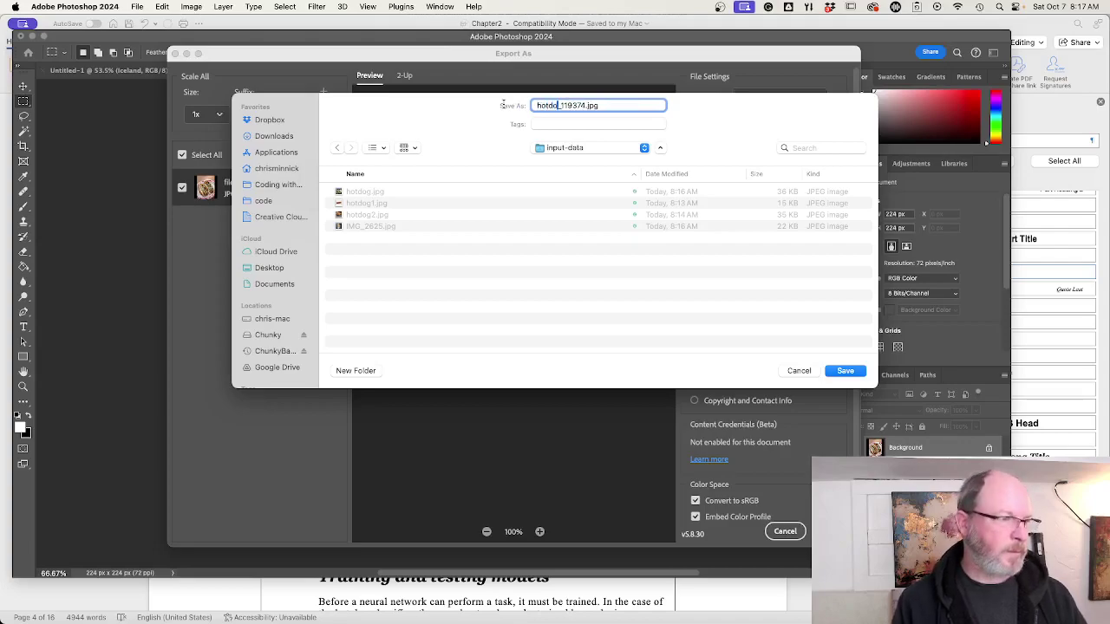
key("Return")
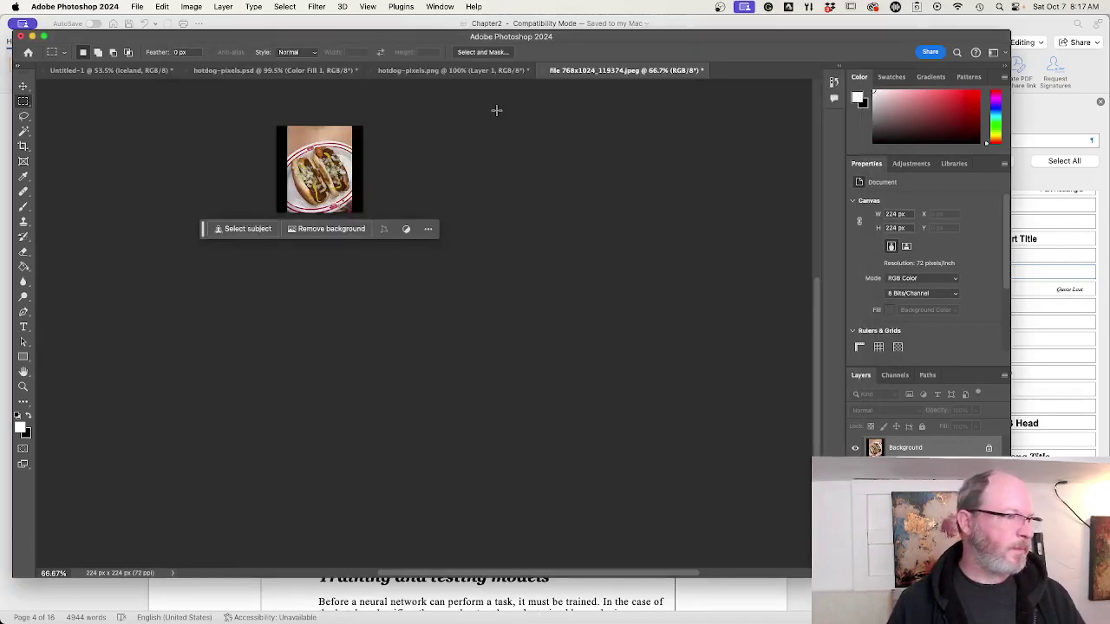
left_click(550, 71)
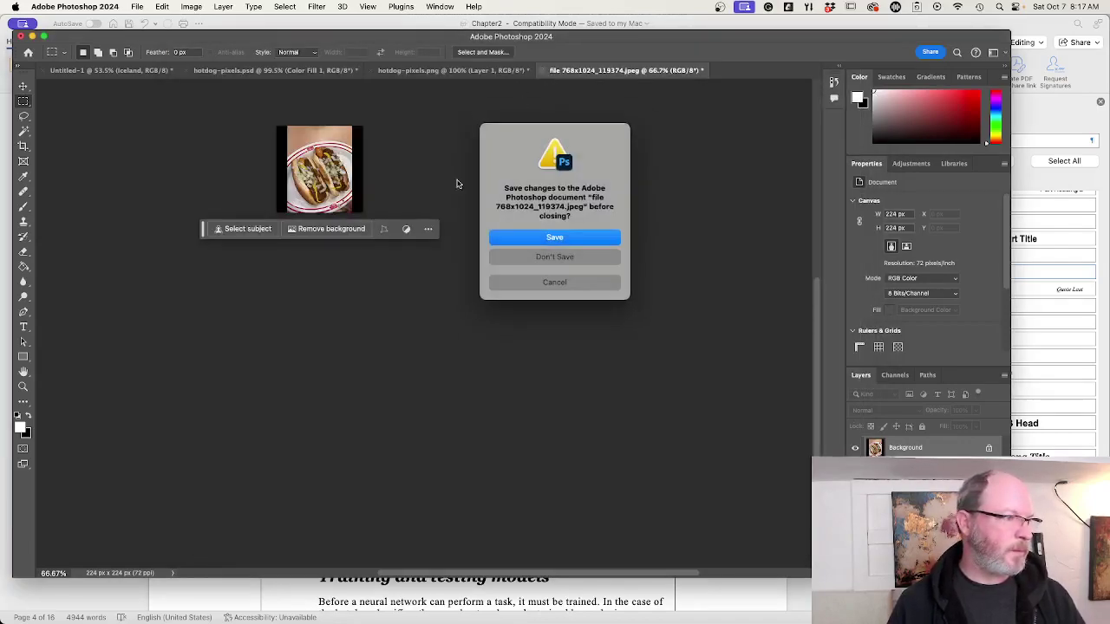
left_click(524, 258)
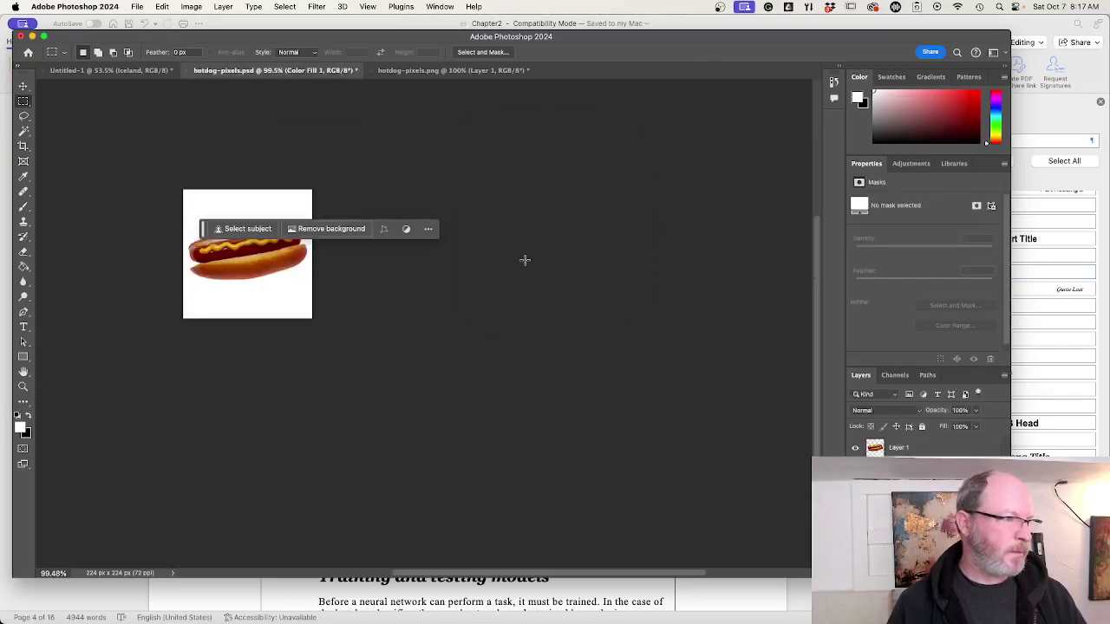
- Close hotdog-pixels.png and hotdog-pixels.psd without saving their changes
left_click(373, 74)
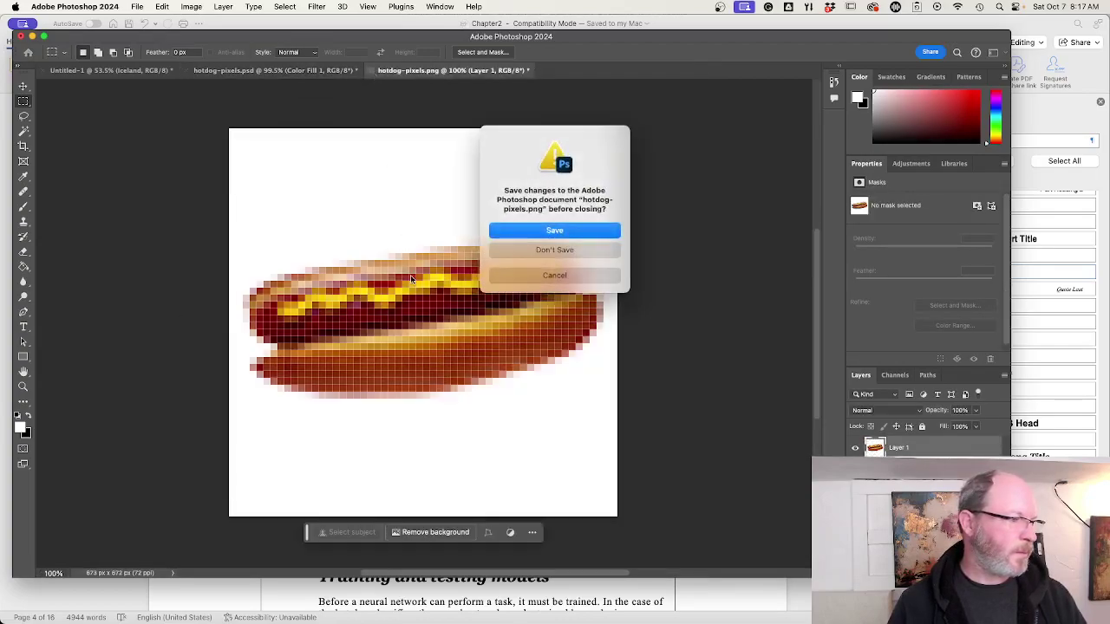
left_click(531, 249)
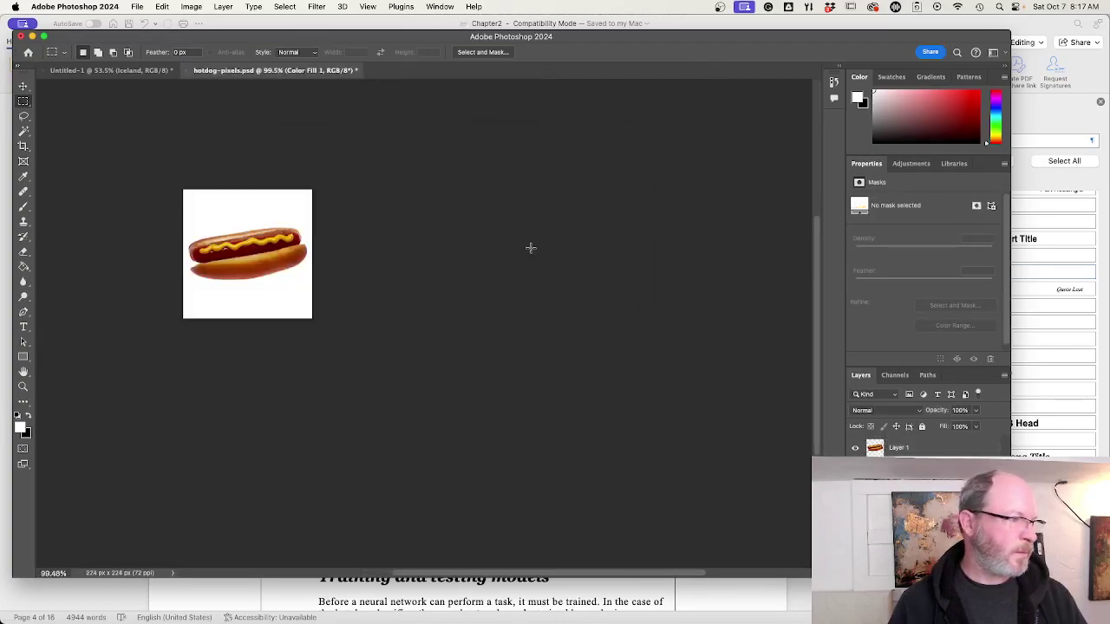
left_click(187, 70)
left_click(520, 250)
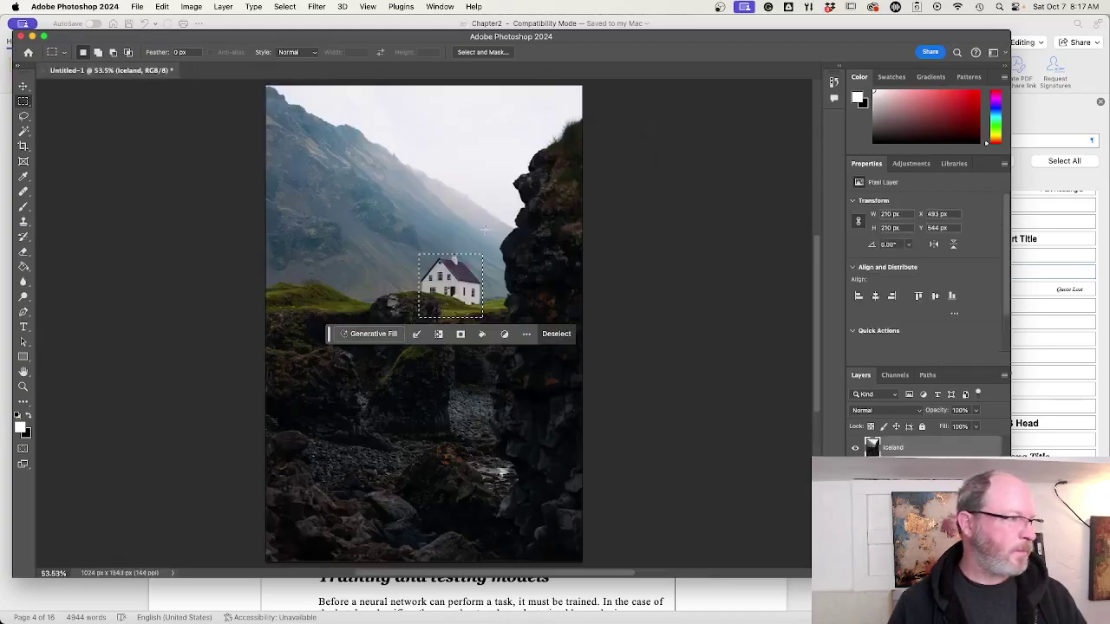
- Close the untitled Iceland landscape document without saving its changes
left_click(43, 70)
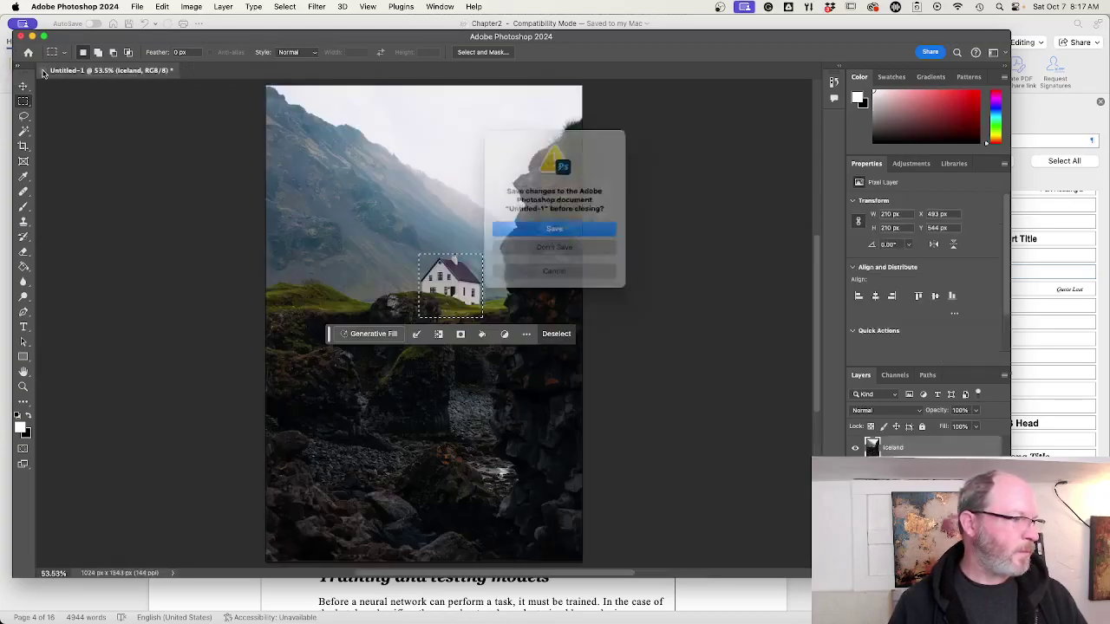
left_click(552, 251)
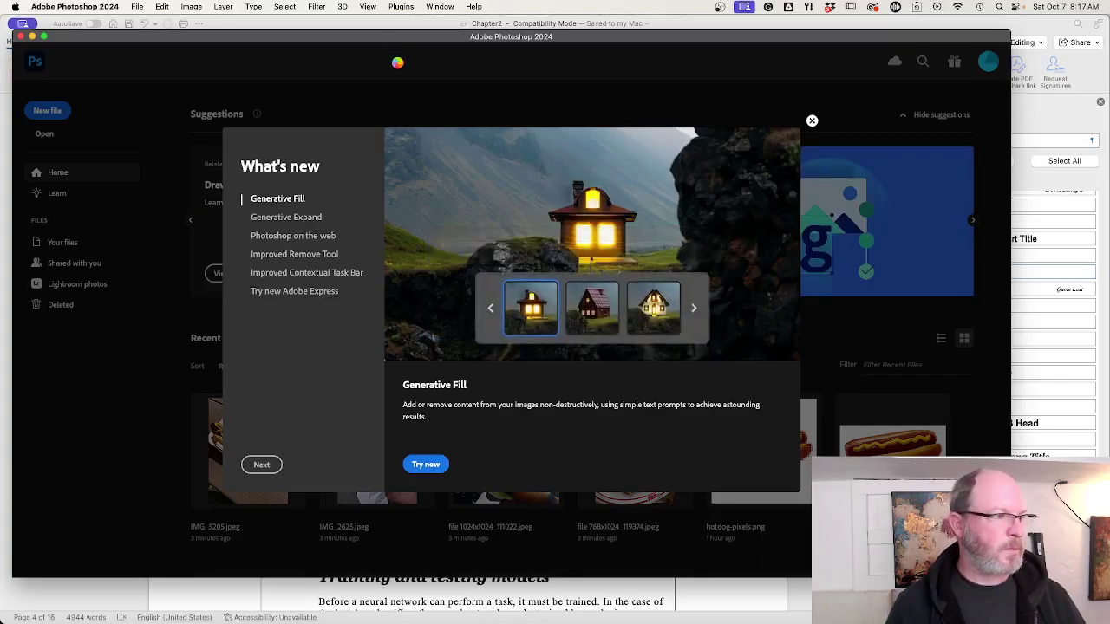
- Switch to the Colab notebook and examine the code that loads the data, trains and evaluates the model, and predicts hot dogs
key("super+h")
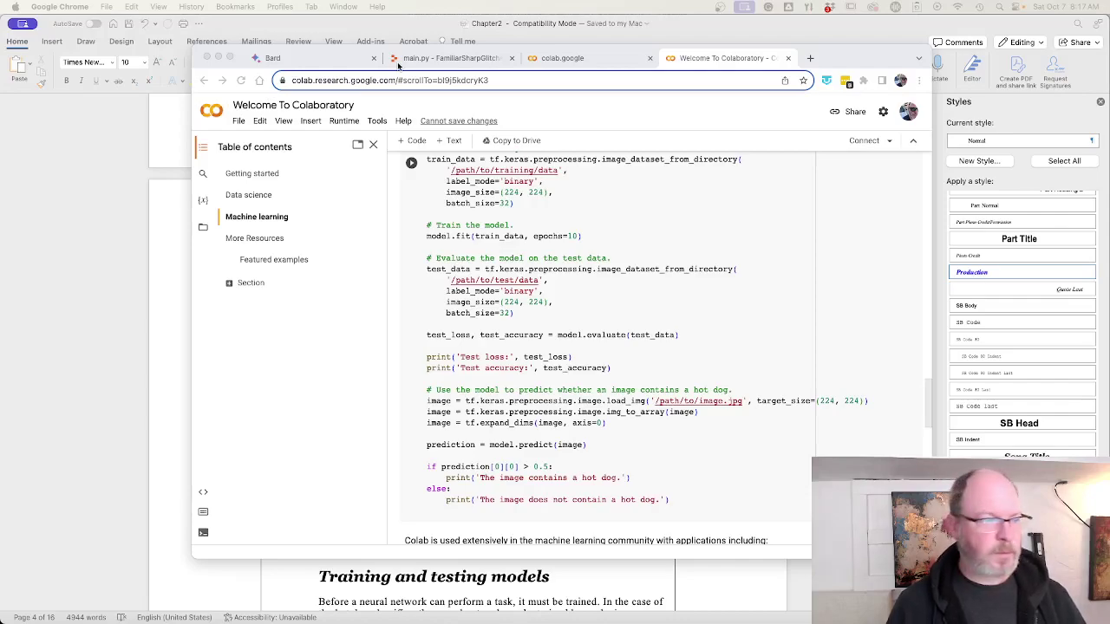
scroll(684, 365, "down", 1)
scroll(684, 365, "up", 4)
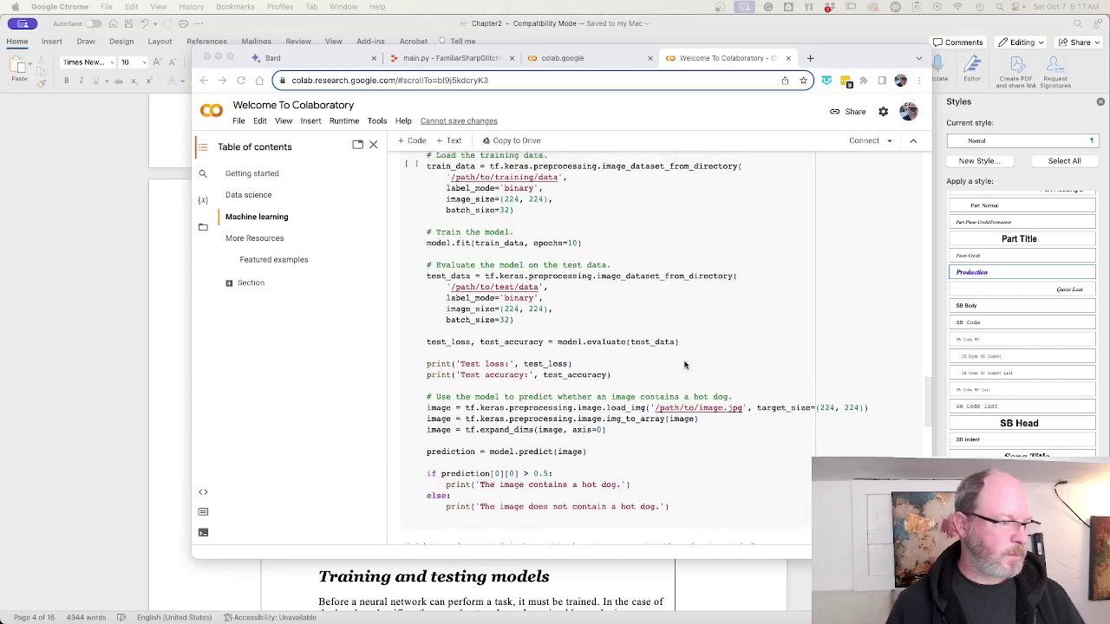
scroll(684, 365, "up", 3)
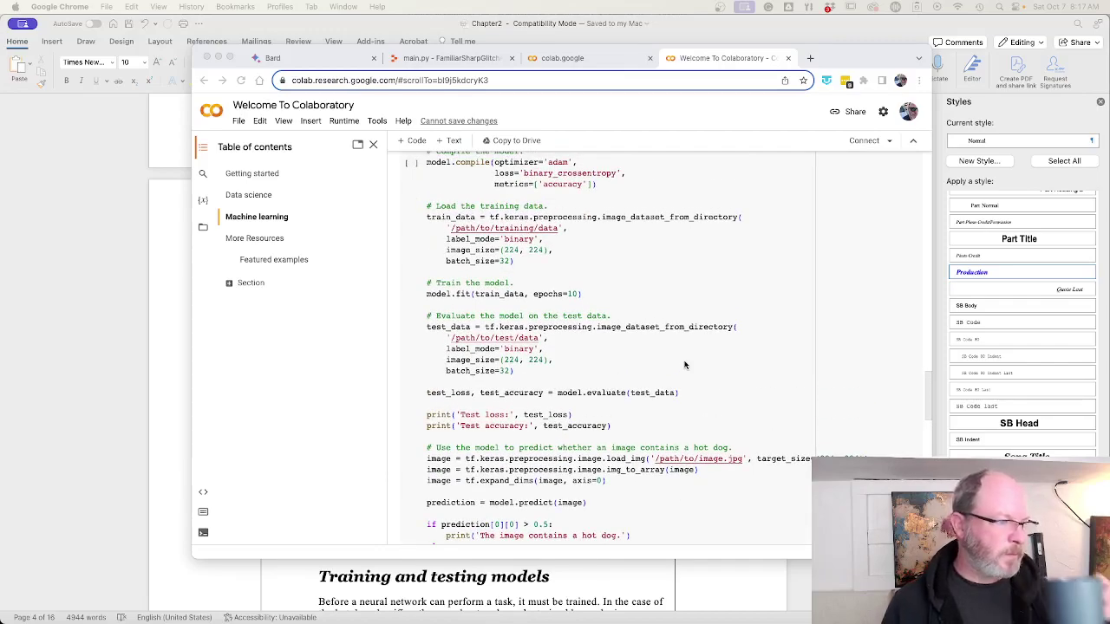
scroll(684, 365, "up", 1)
scroll(685, 365, "up", 2)
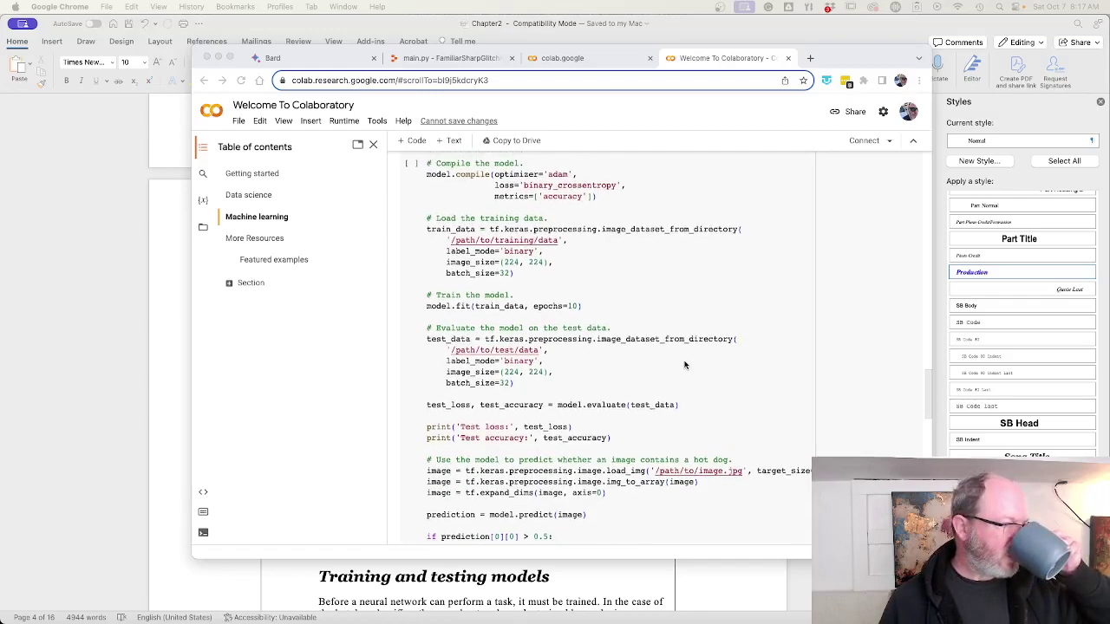
scroll(684, 365, "down", 3)
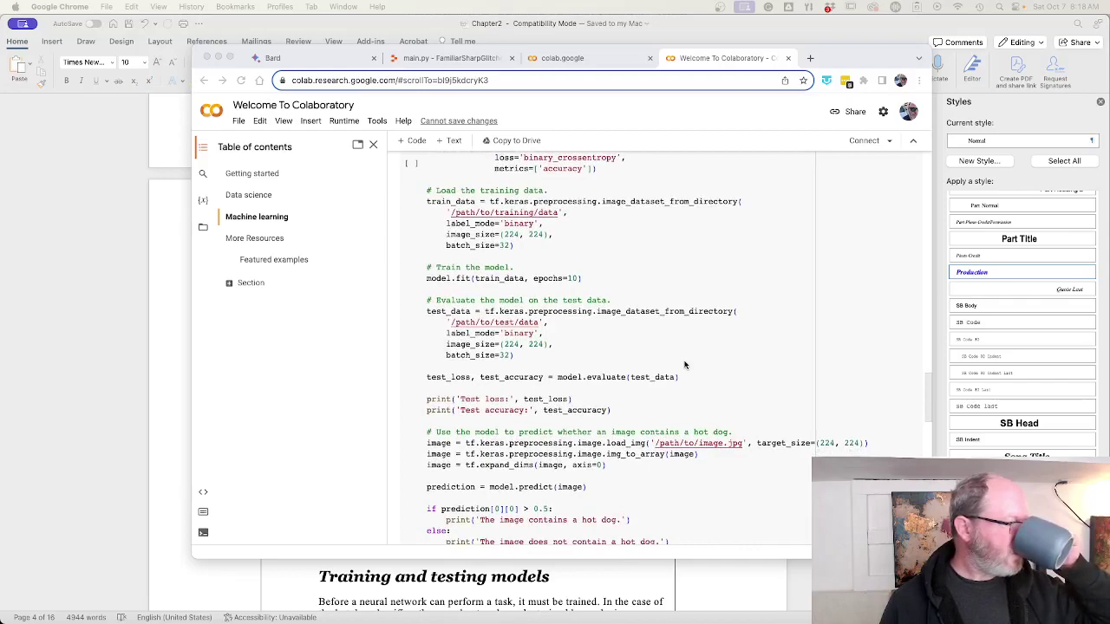
scroll(684, 365, "down", 1)
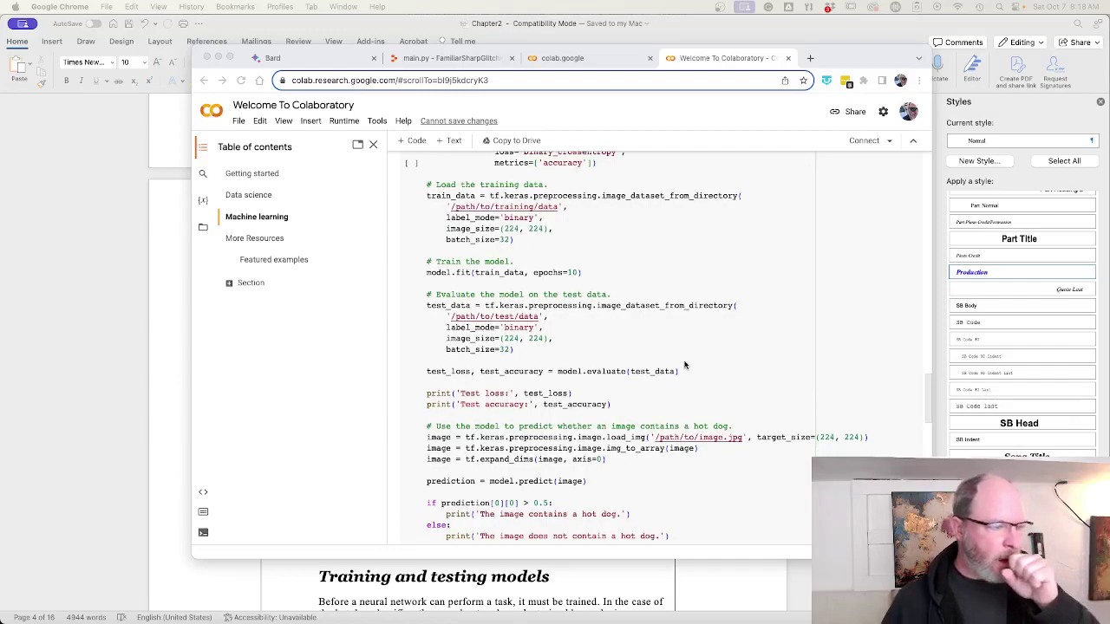
- Return to Photoshop, dismiss the What's new overview and close IMG_2625.jpg
double_click(848, 57)
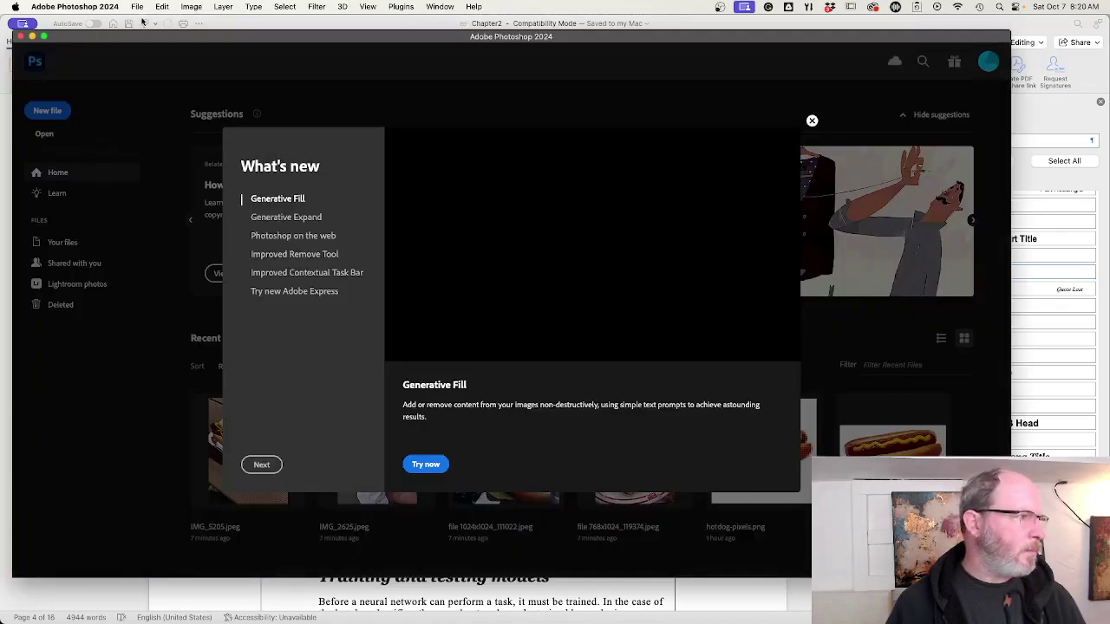
left_click(812, 121)
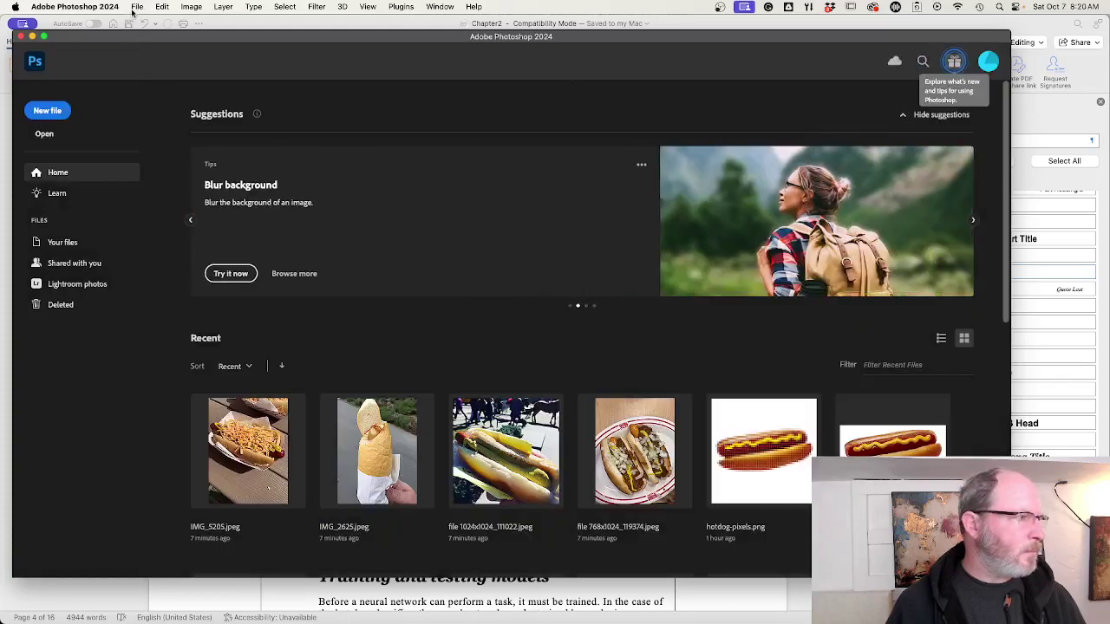
mouse_move(86, 617)
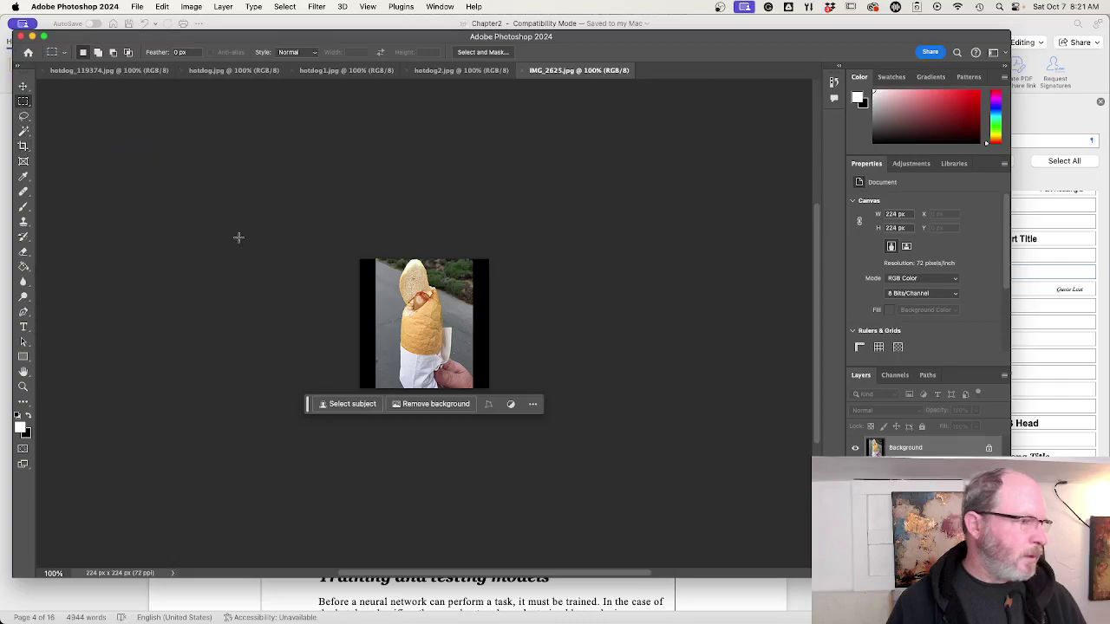
left_click(524, 72)
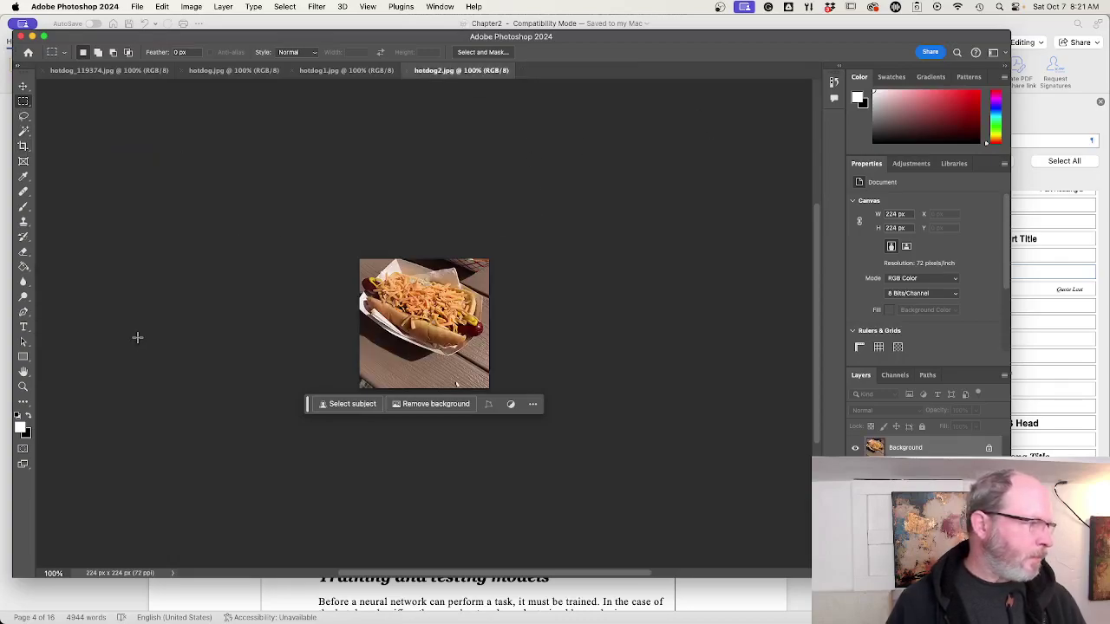
- Draw a rectangle about 215 by 173 px around the hot dog in hotdog2.jpg and remove its fill
left_click(24, 357)
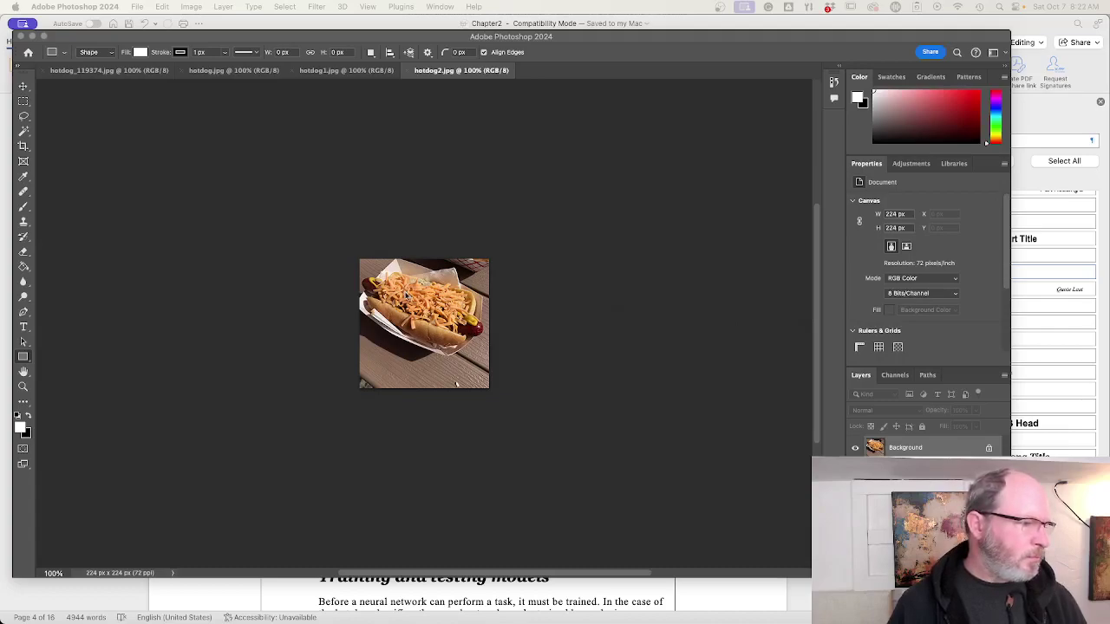
scroll(433, 325, "up", 2)
scroll(433, 326, "up", 4)
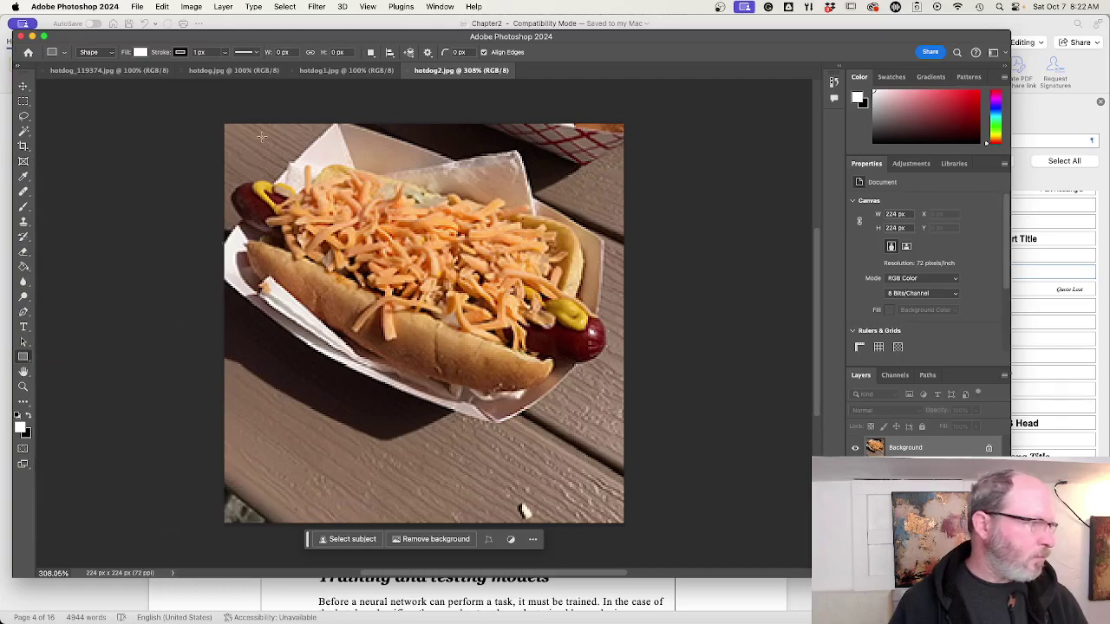
left_click_drag(223, 122, 605, 431)
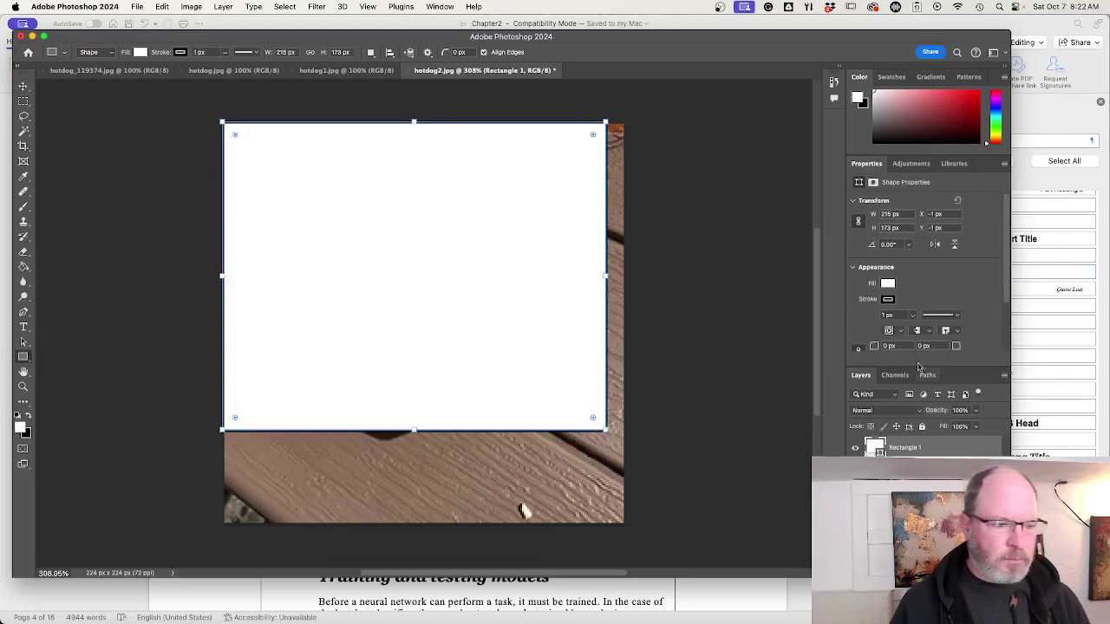
left_click(886, 286)
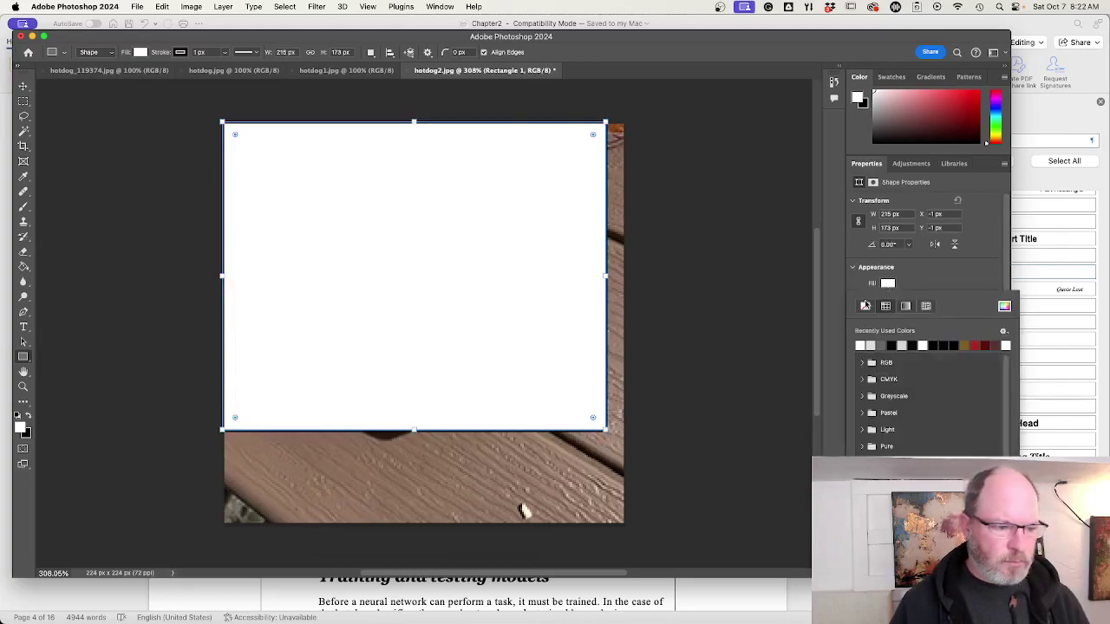
left_click(866, 307)
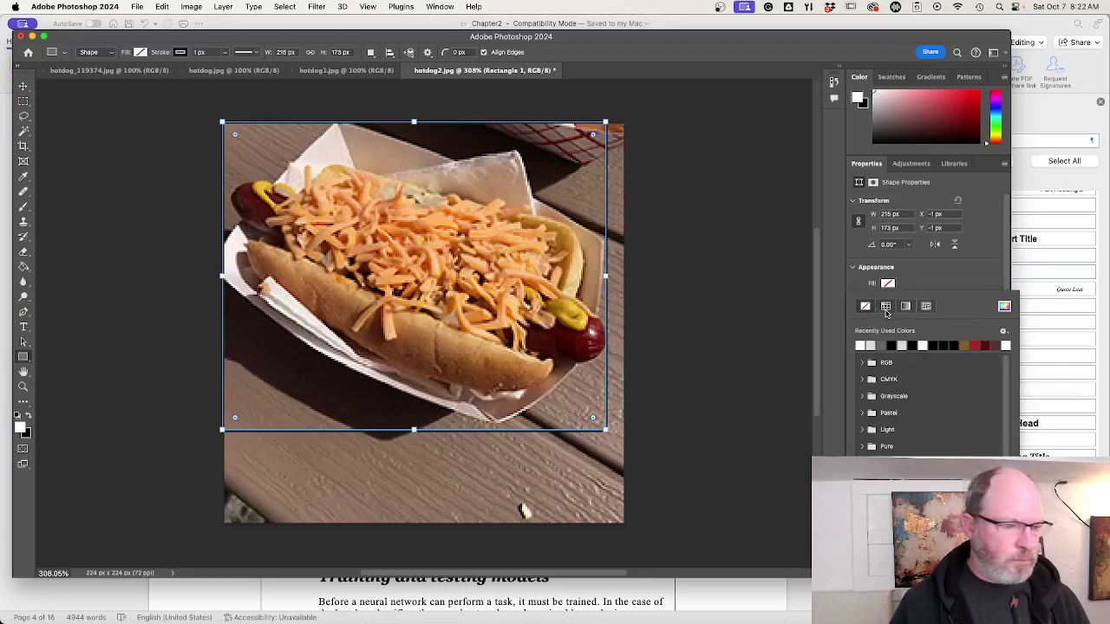
left_click(929, 286)
- Set the stroke colour of the rectangle around the hot dog to white
left_click(887, 300)
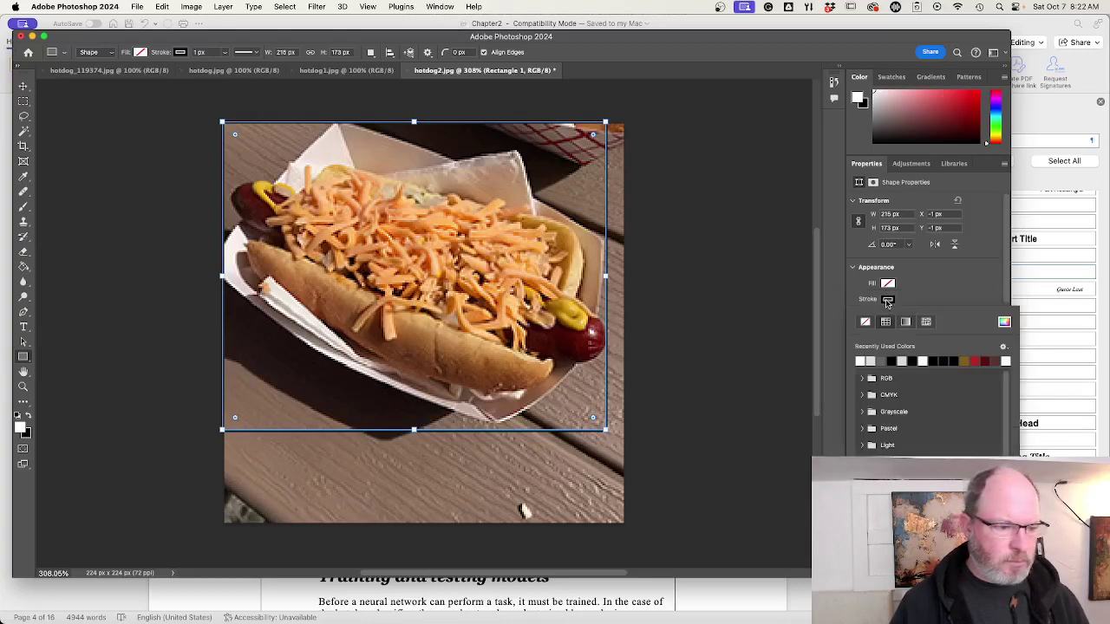
left_click(861, 360)
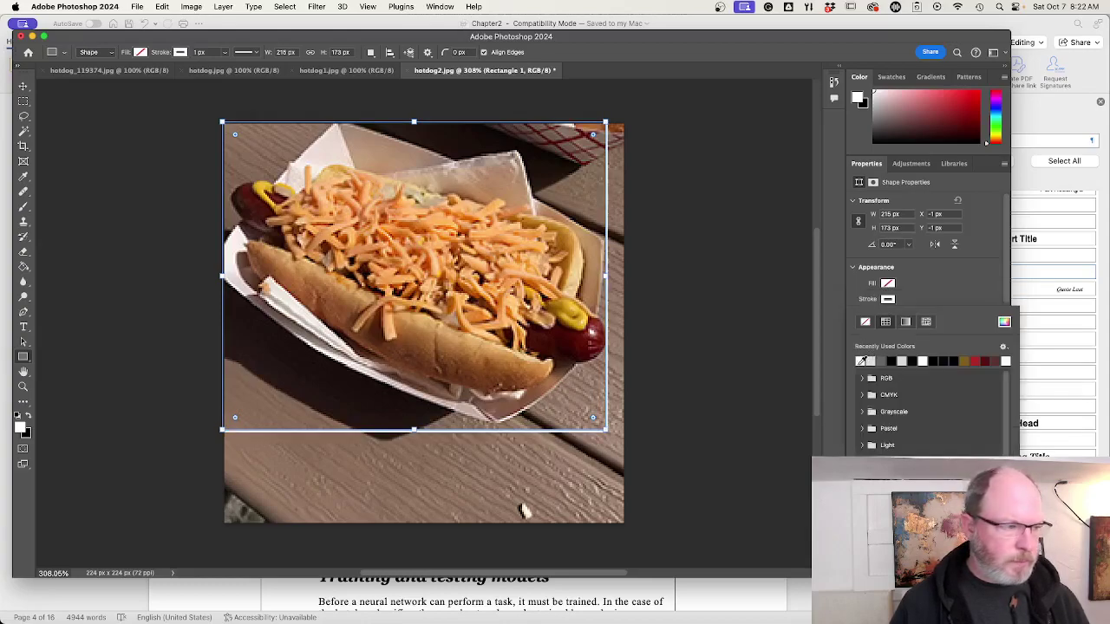
left_click(944, 294)
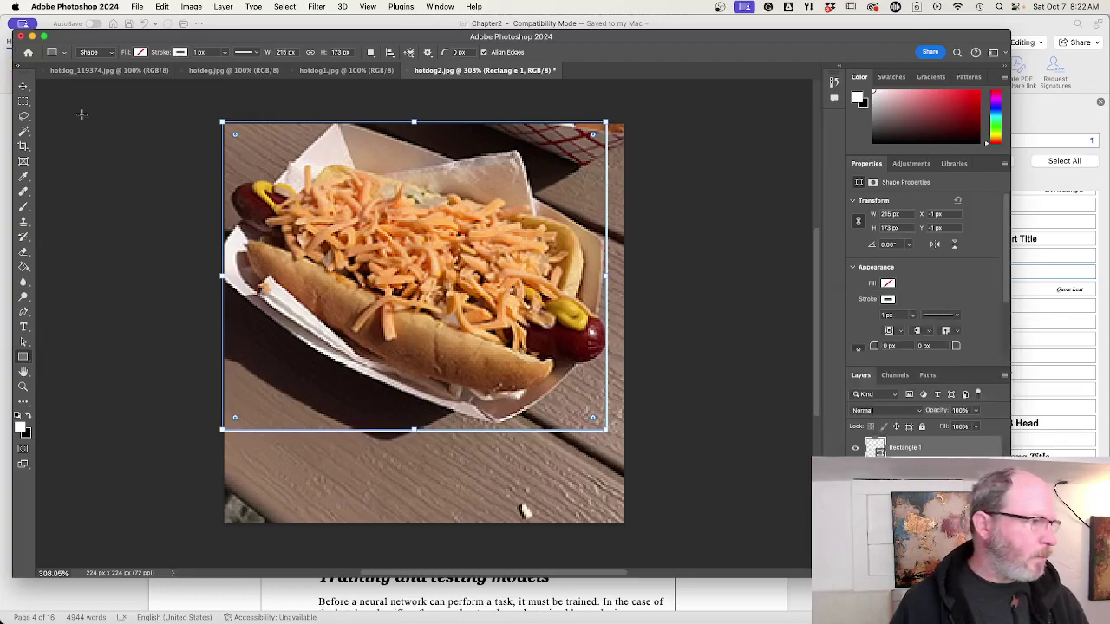
left_click(23, 87)
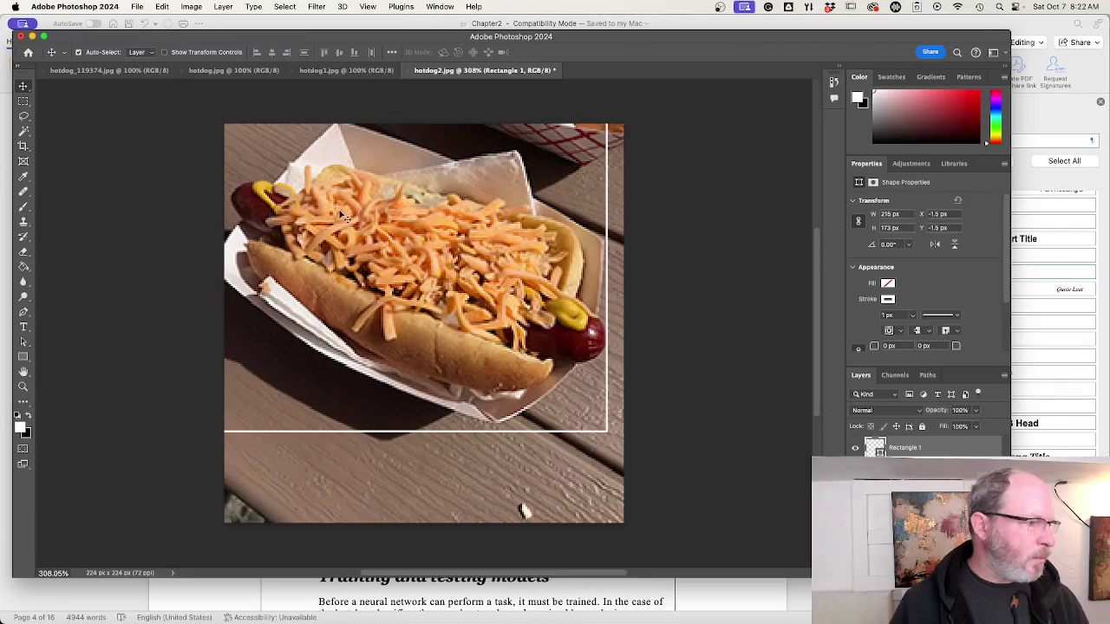
left_click(395, 434)
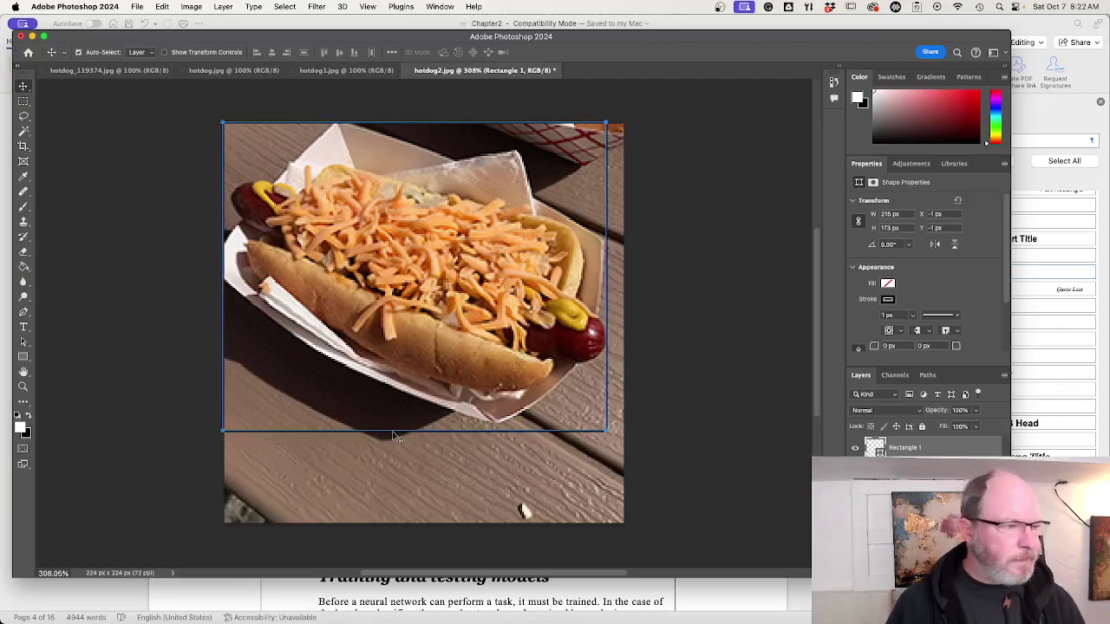
left_click(888, 299)
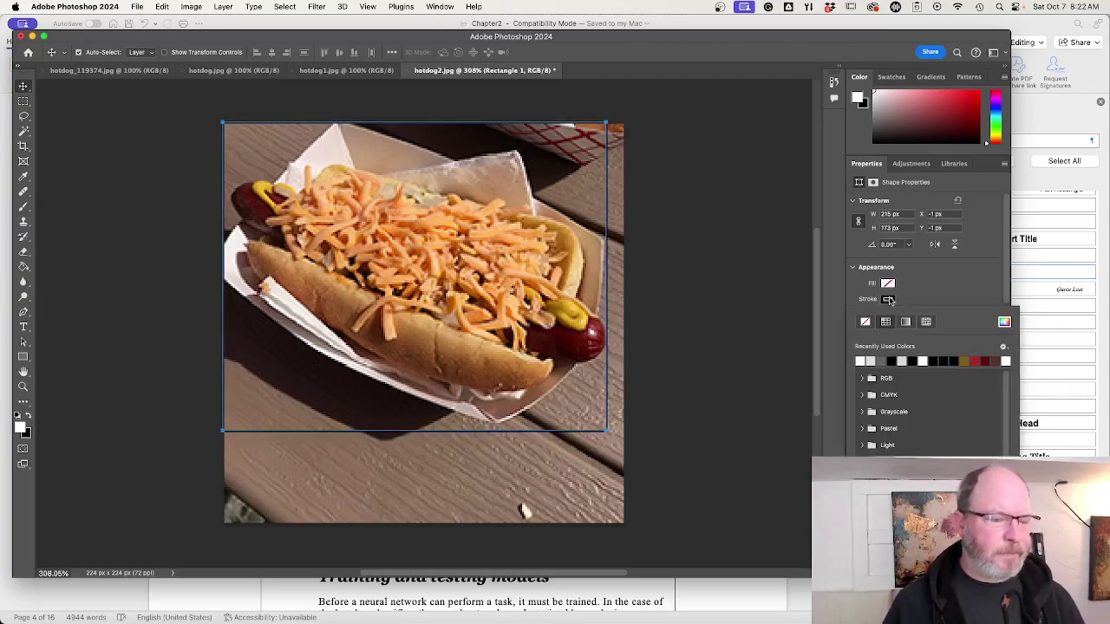
left_click(863, 360)
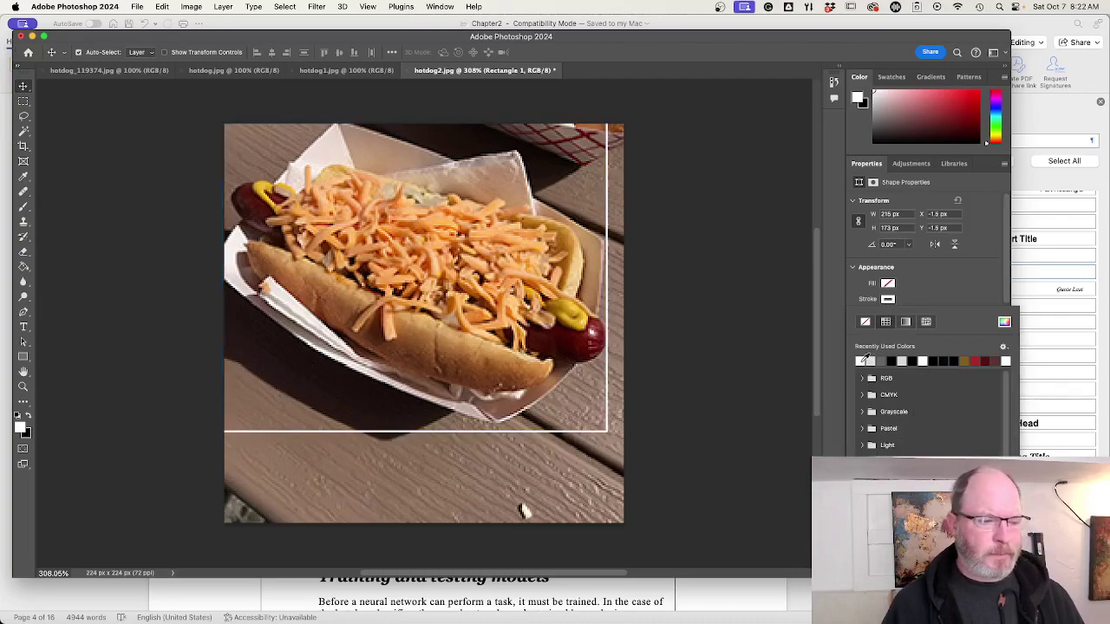
left_click(932, 273)
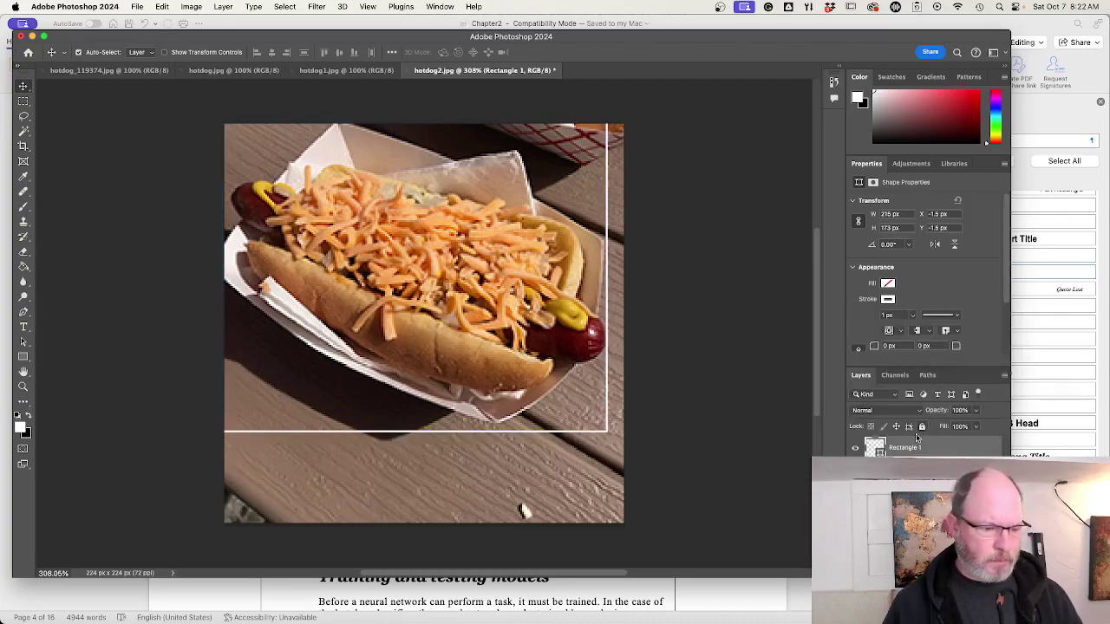
- Nudge the white rectangle 2 px down and 1 px to the right
key("Down")
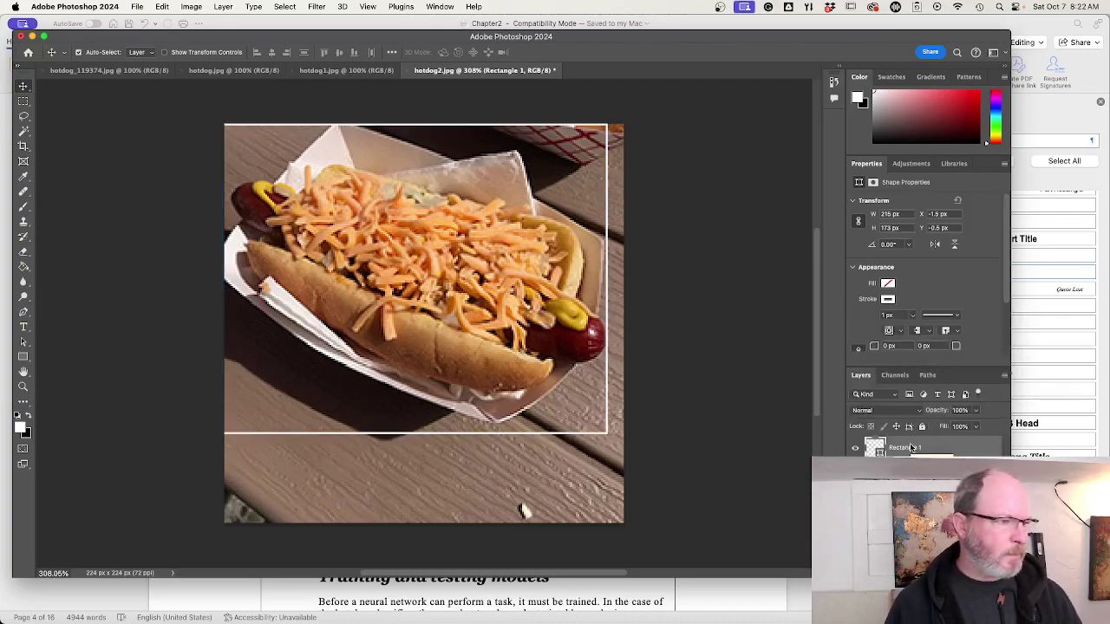
key("Down")
key("Right")
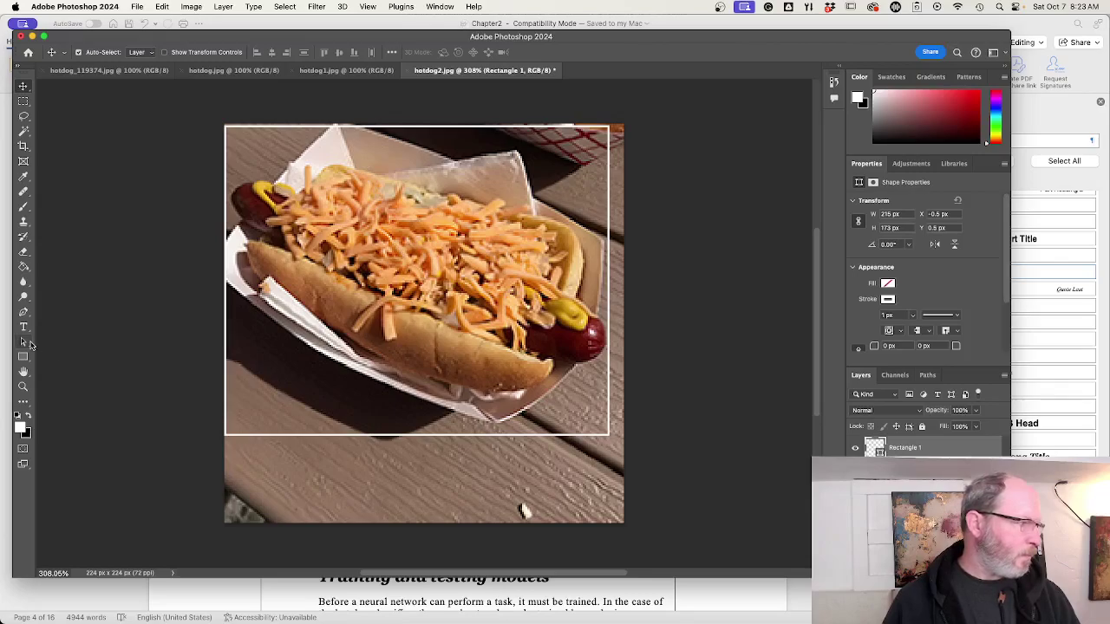
- Add the text "Hot Dog" and place it inside the lower-left corner of the white rectangle
key("t")
left_click(259, 424)
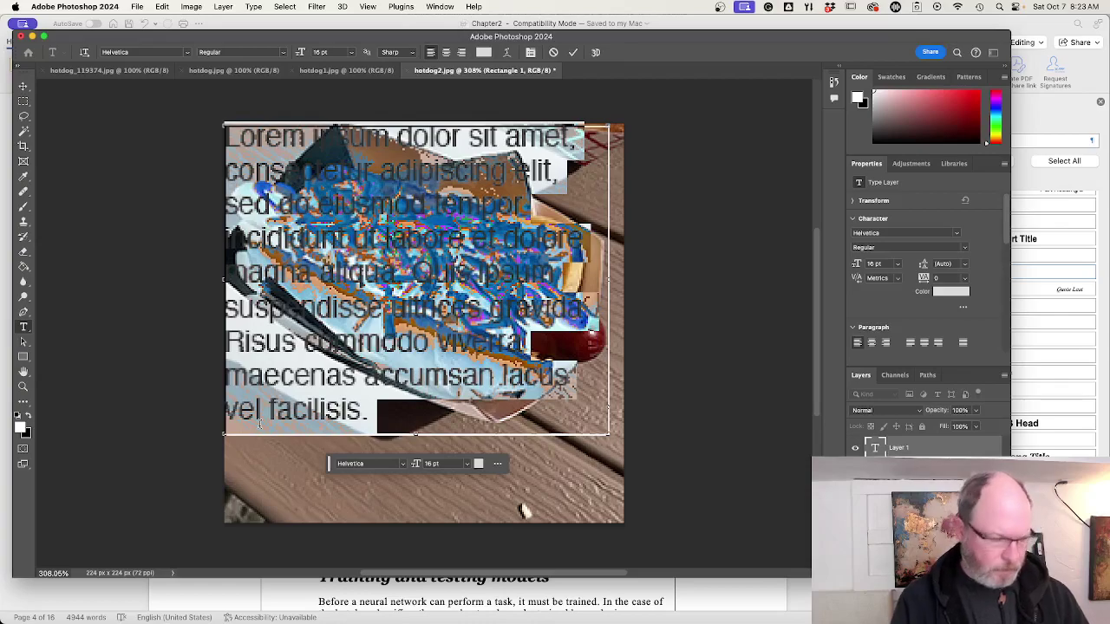
type("Hot")
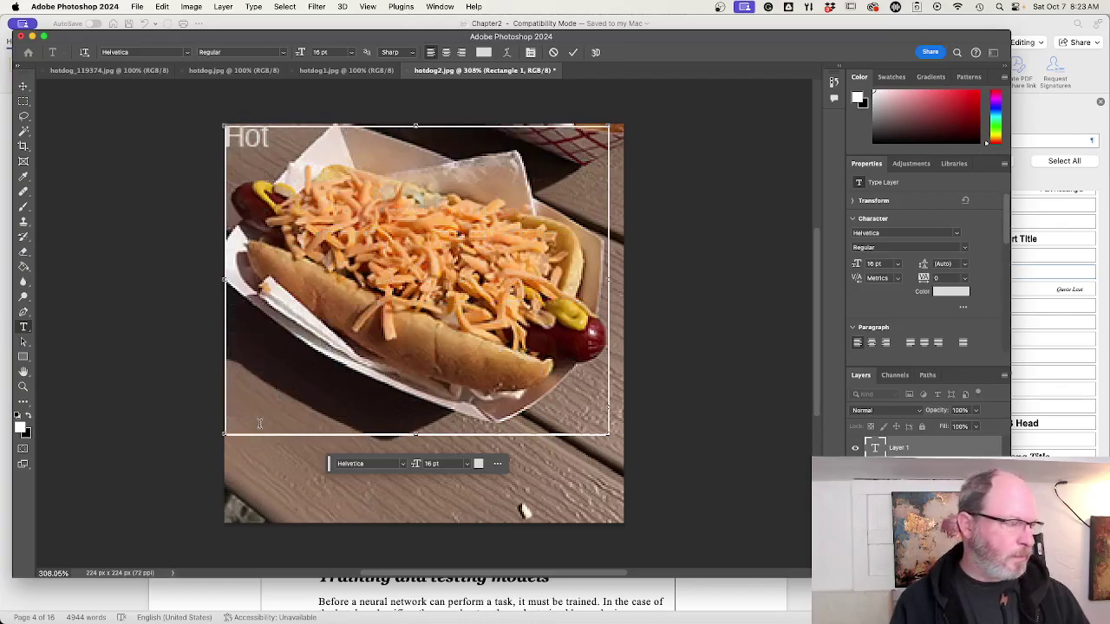
type(" Dog")
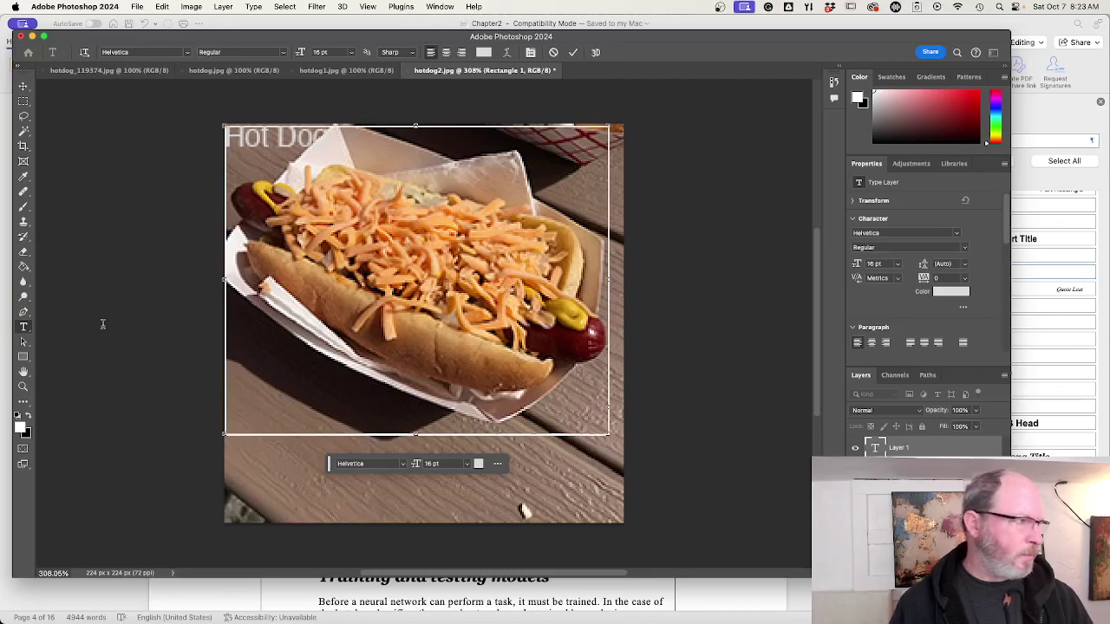
left_click(23, 86)
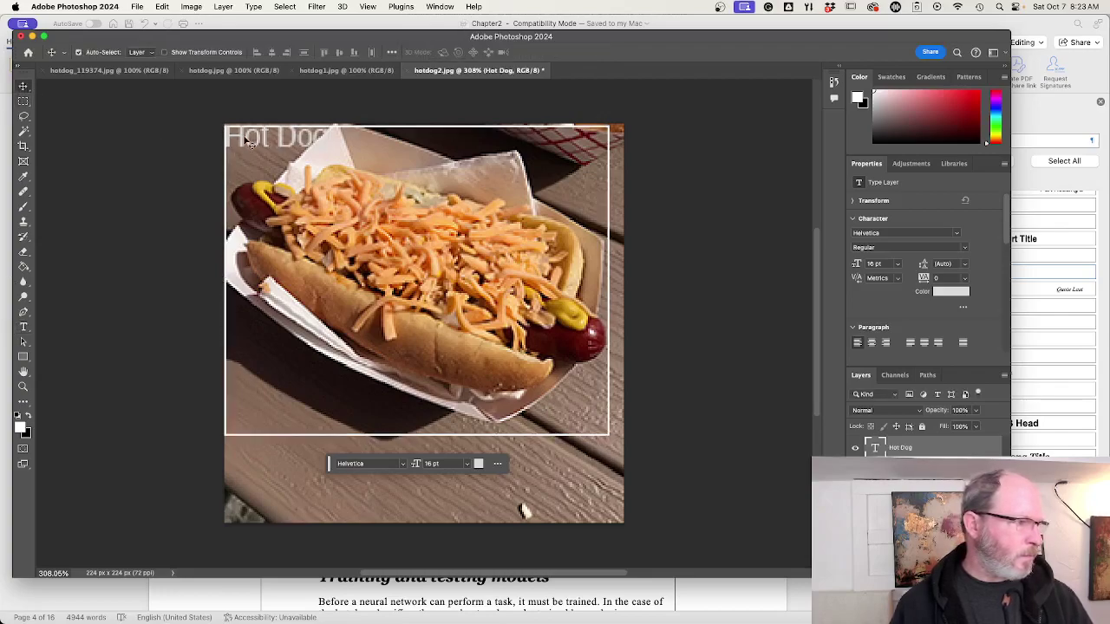
left_click_drag(250, 143, 251, 418)
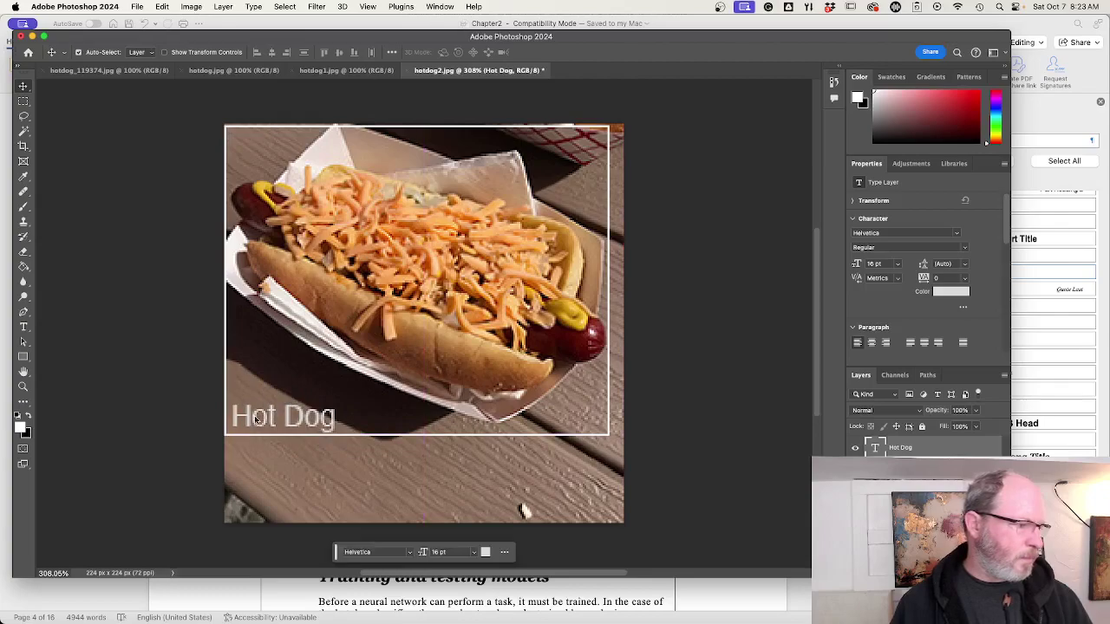
left_click(178, 401)
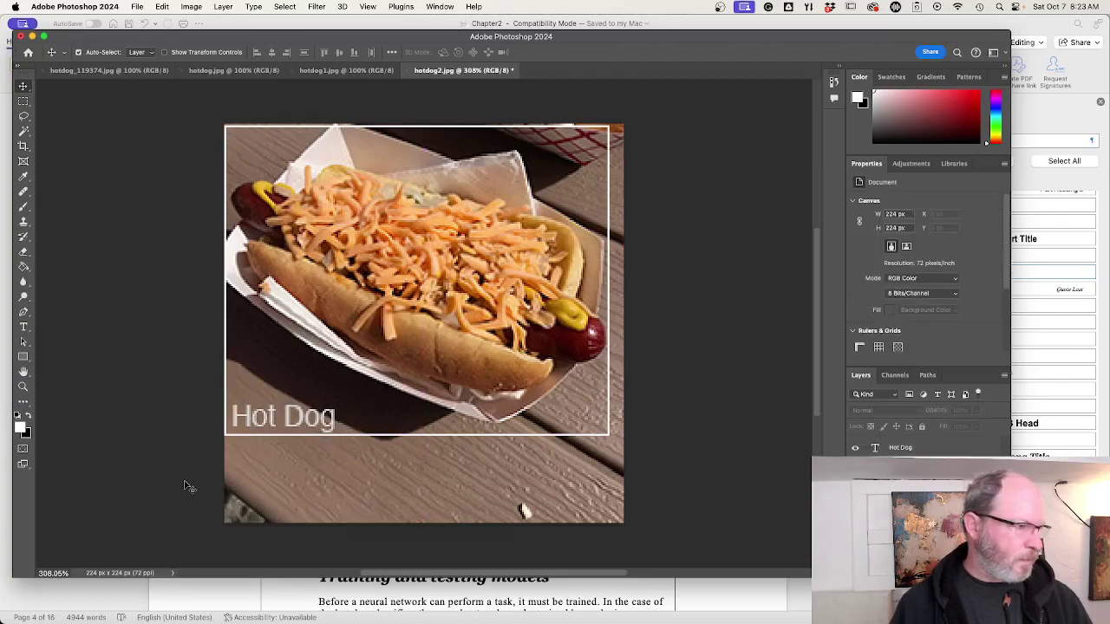
- Start saving the labelled hotdog2 image in the input-data folder, then cancel the save
key("super+s")
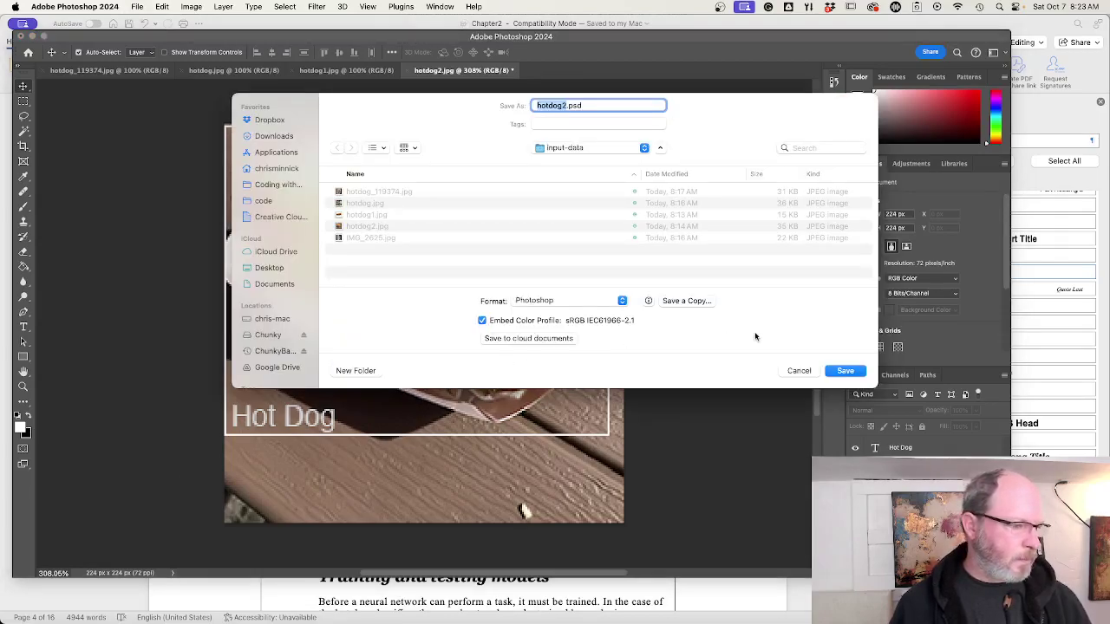
left_click(799, 370)
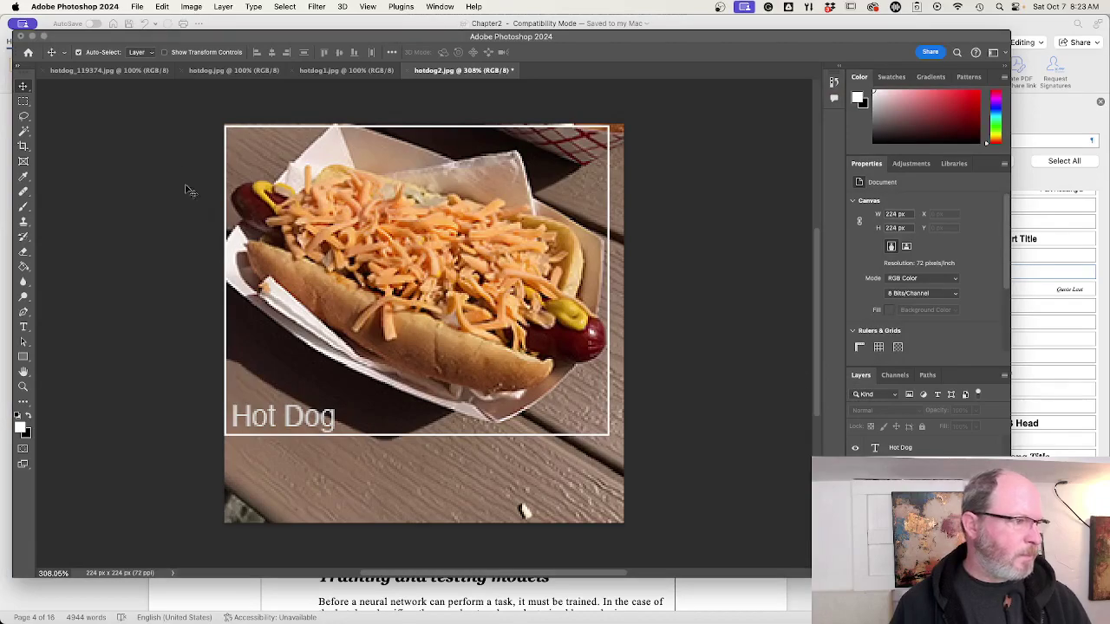
- Export the annotated hotdog2 image as a 224 by 224 px JPG to the input-data folder, replacing the existing hotdog2.jpg
left_click(130, 8)
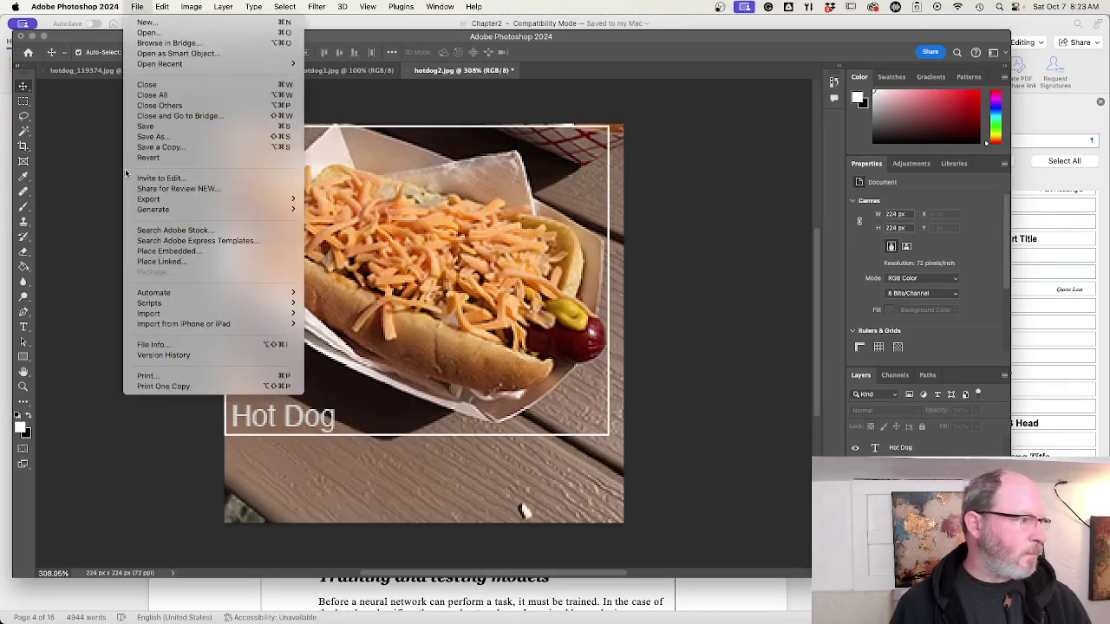
mouse_move(133, 201)
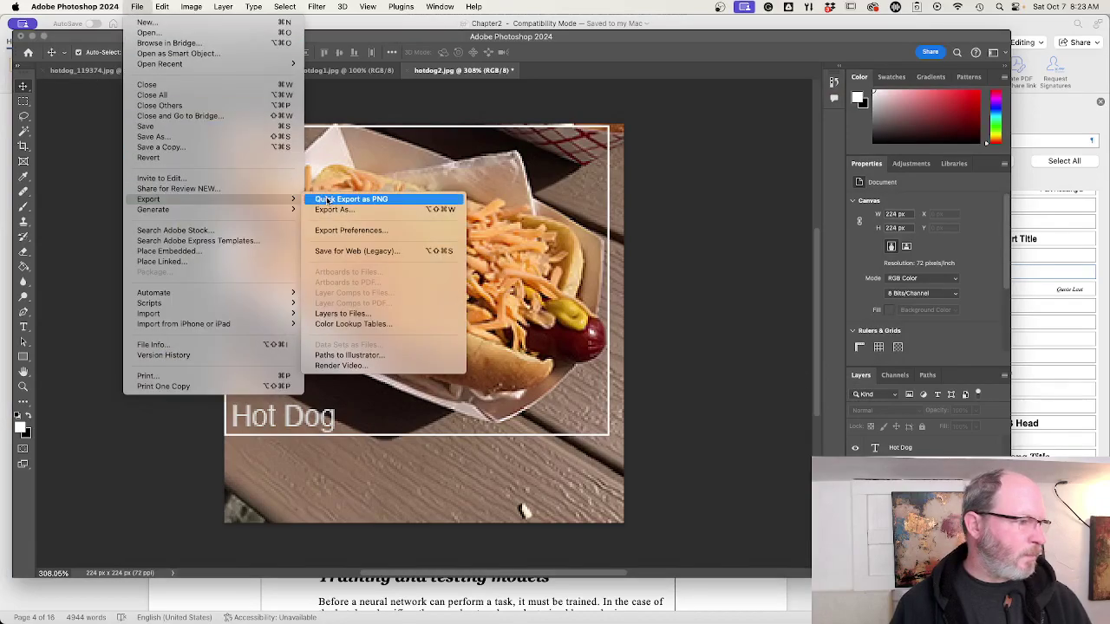
left_click(331, 210)
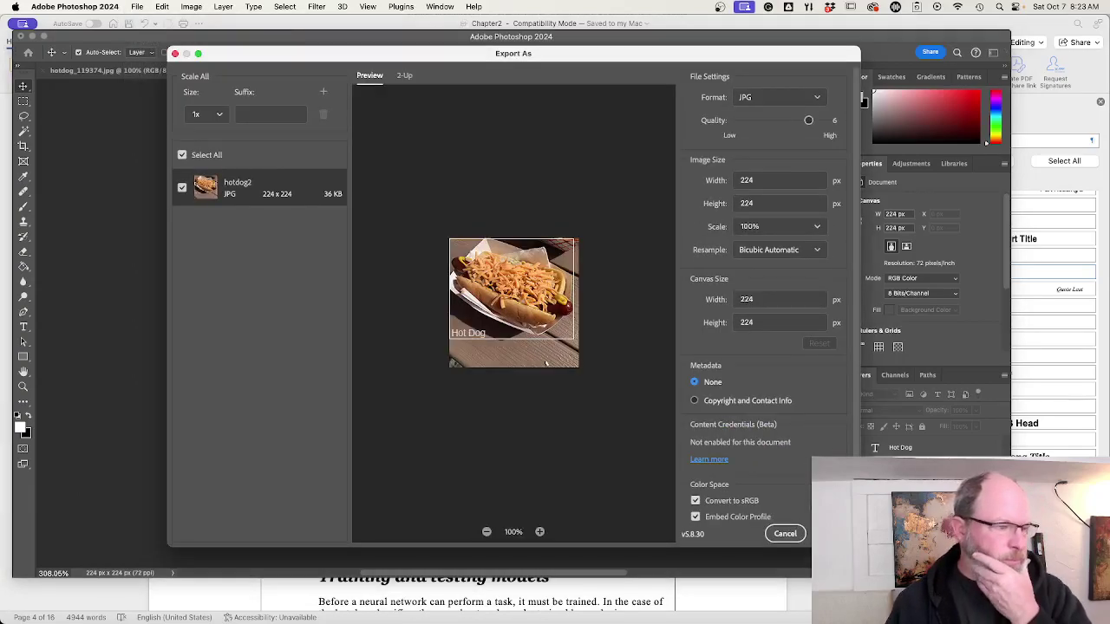
key("Return")
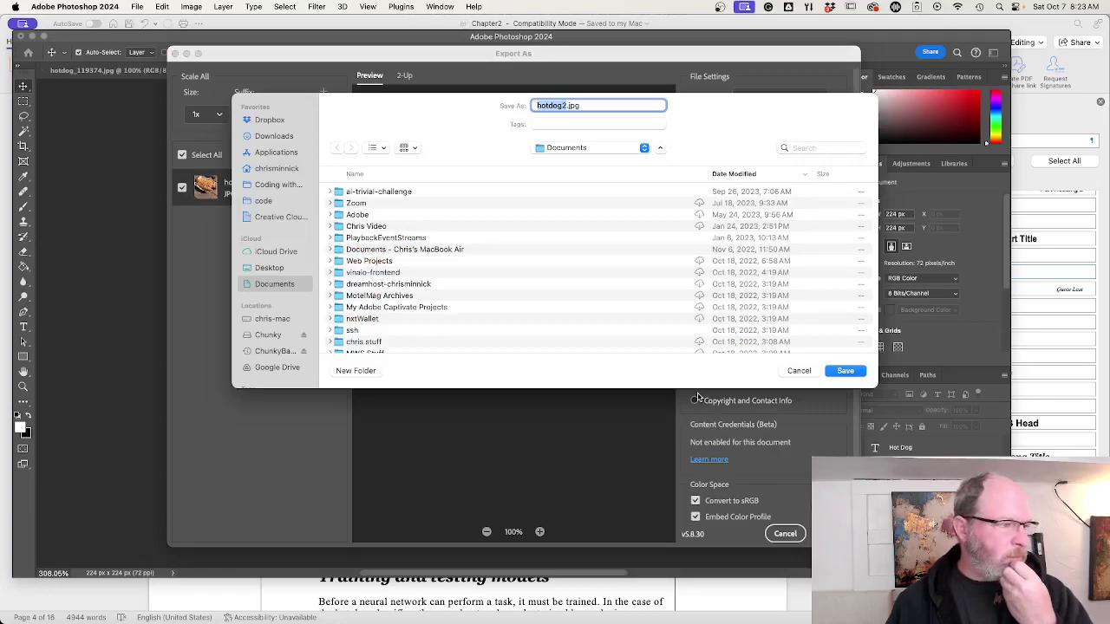
left_click(574, 149)
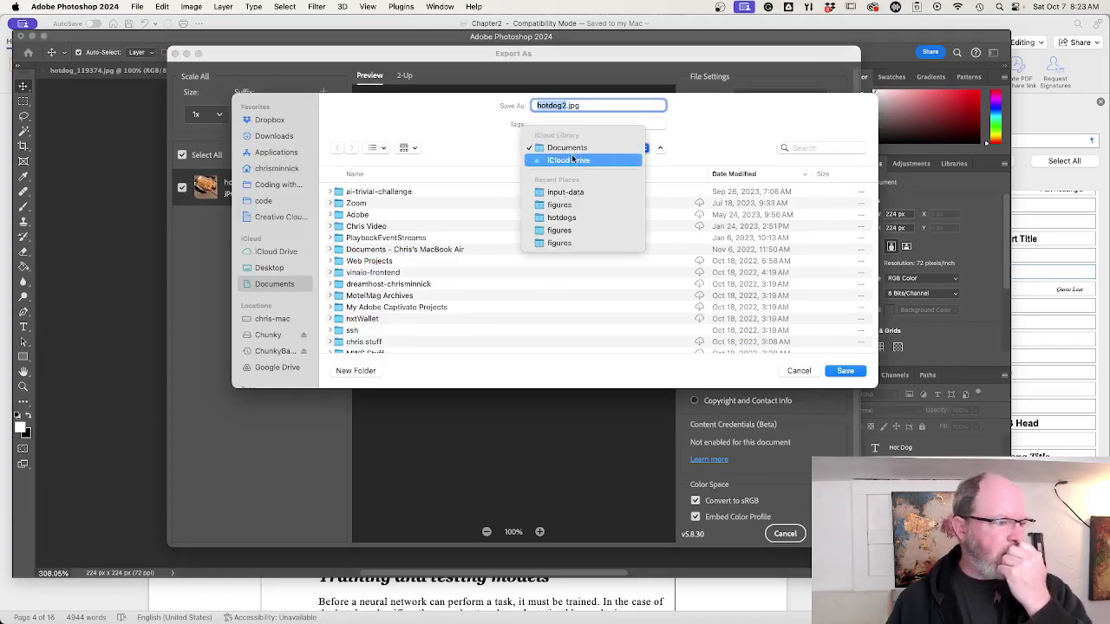
left_click(568, 192)
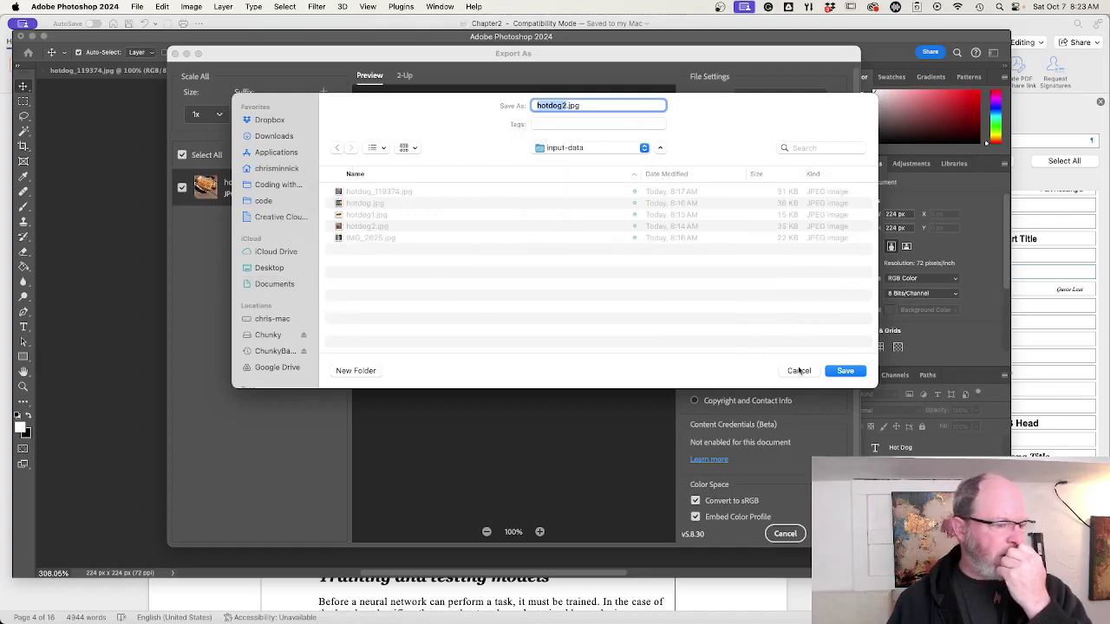
left_click(839, 373)
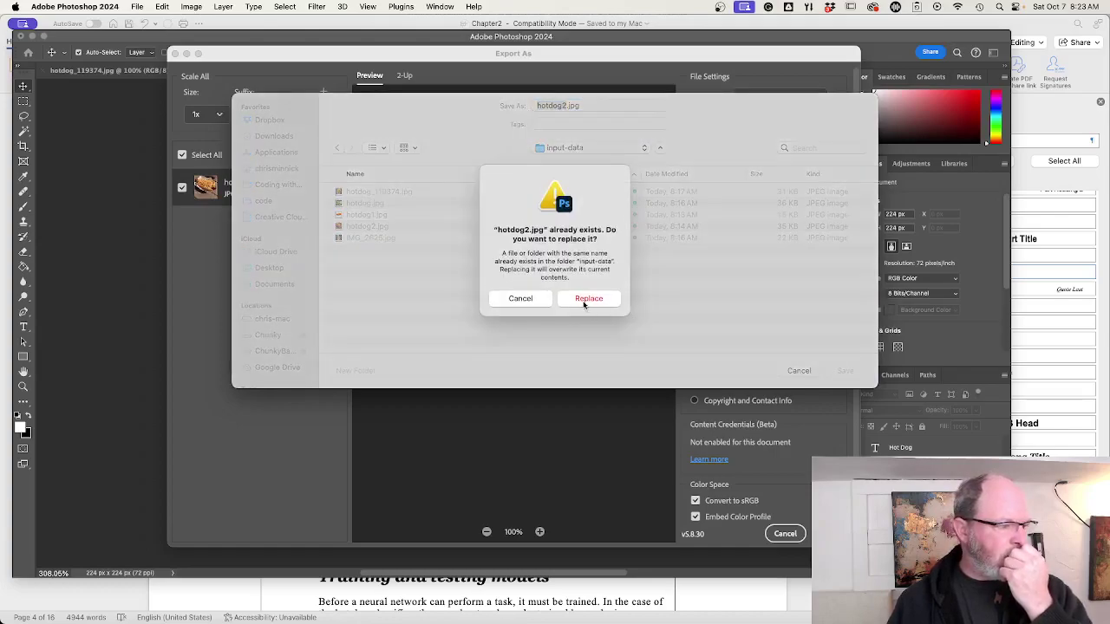
left_click(588, 300)
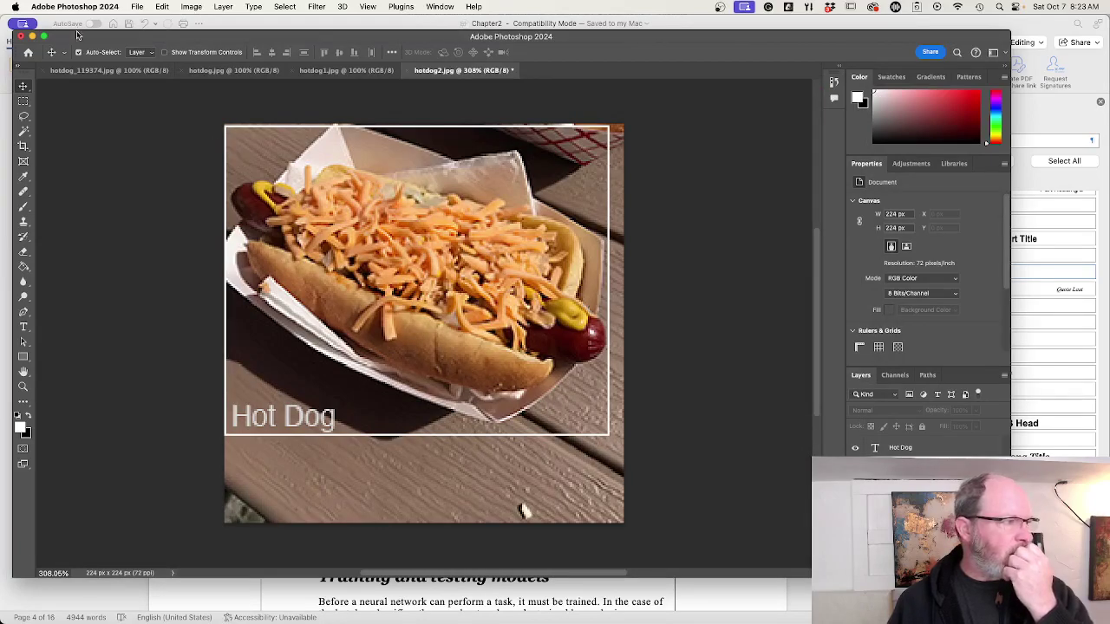
- Minimize Photoshop and review the Chapter2 document in Word from the input layer text through the training and testing section
left_click(32, 36)
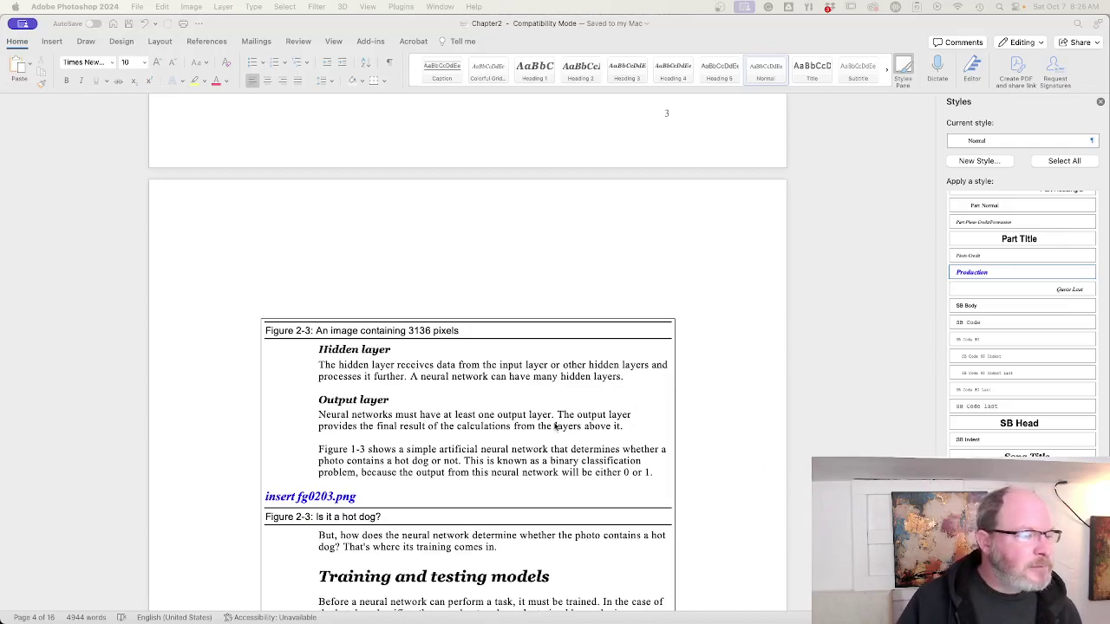
scroll(554, 427, "up", 8)
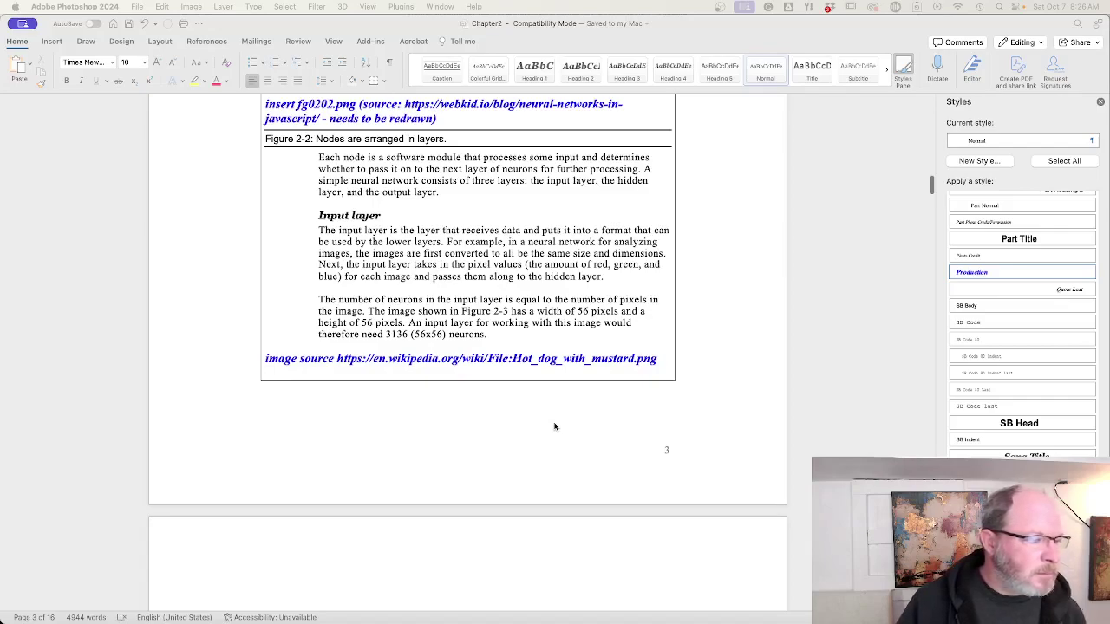
scroll(555, 427, "down", 2)
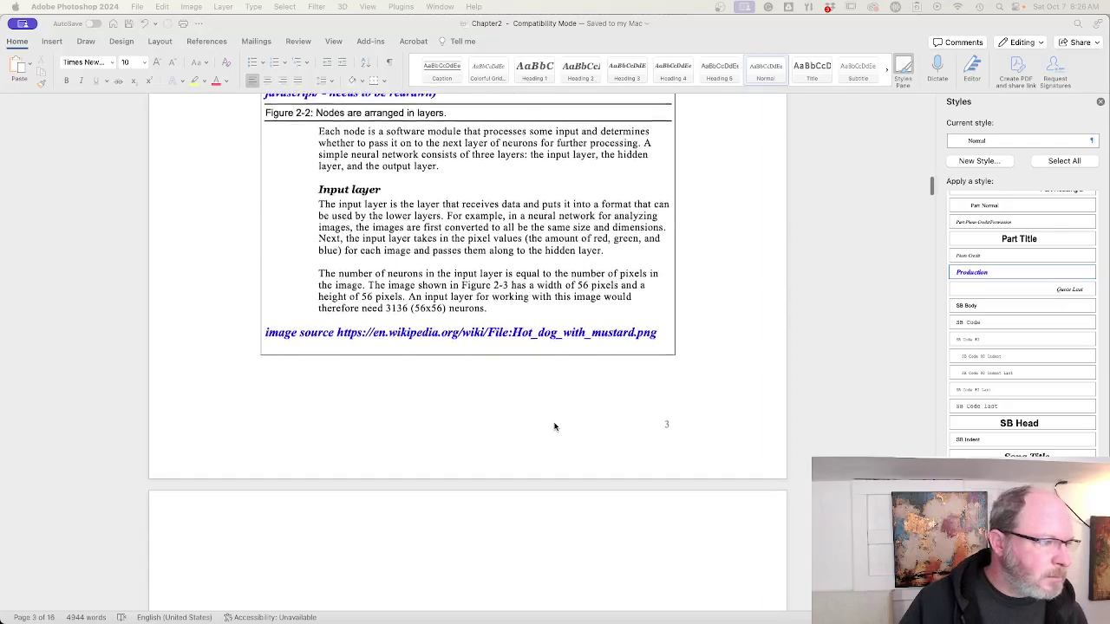
scroll(555, 426, "down", 10)
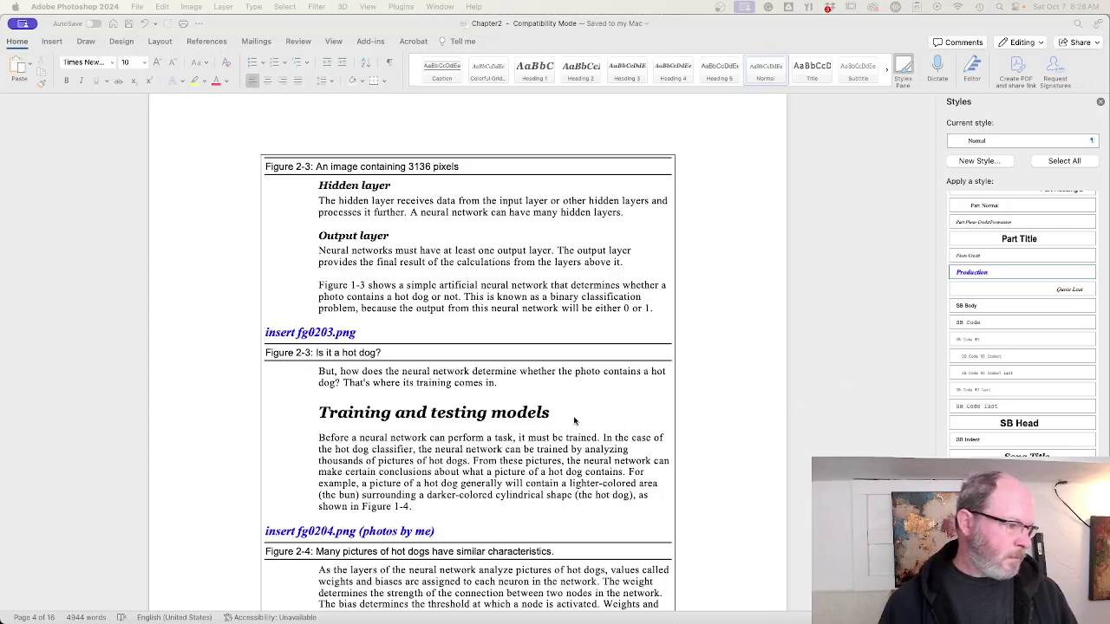
- Switch to the downloaded images.cv dataset in Finder and open the hot_dog folder inside data/train
left_click(545, 390)
left_click(539, 382)
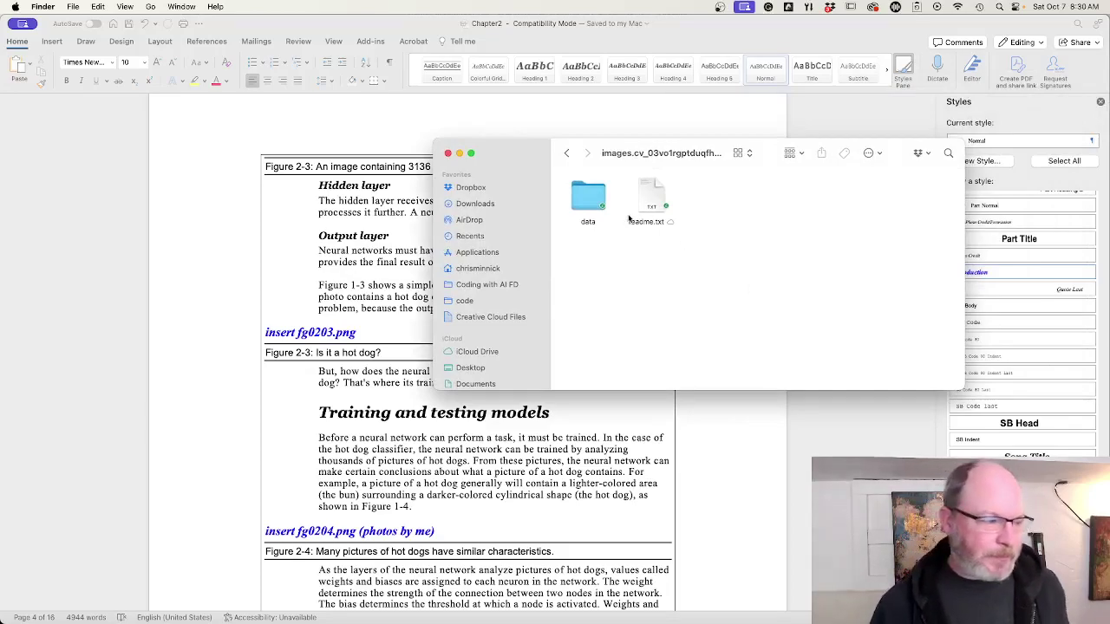
left_click(579, 202)
double_click(579, 202)
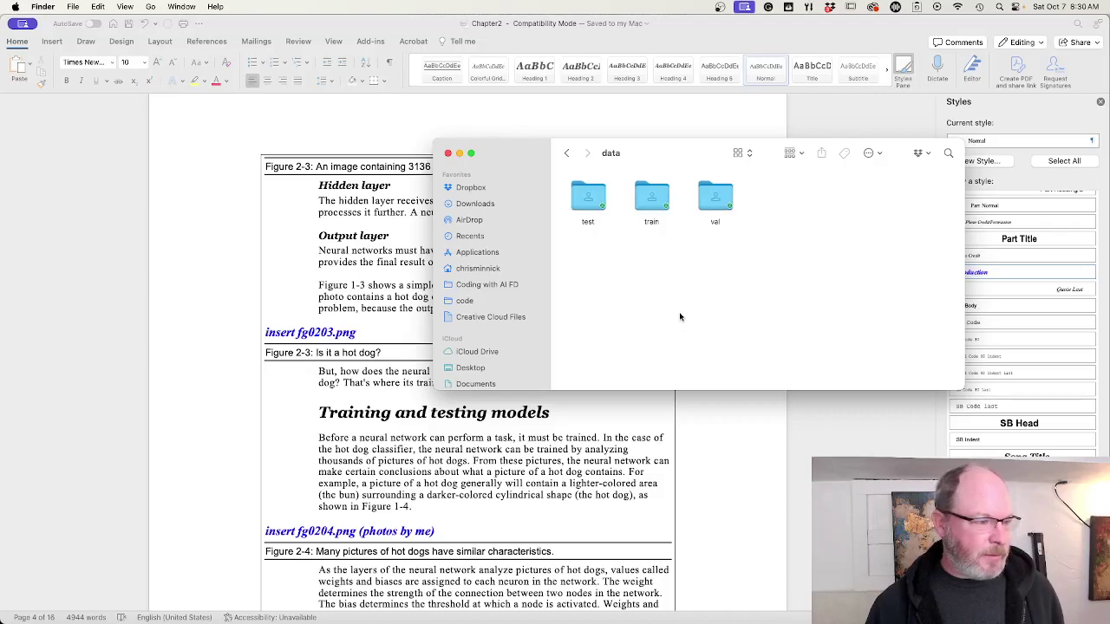
left_click(650, 198)
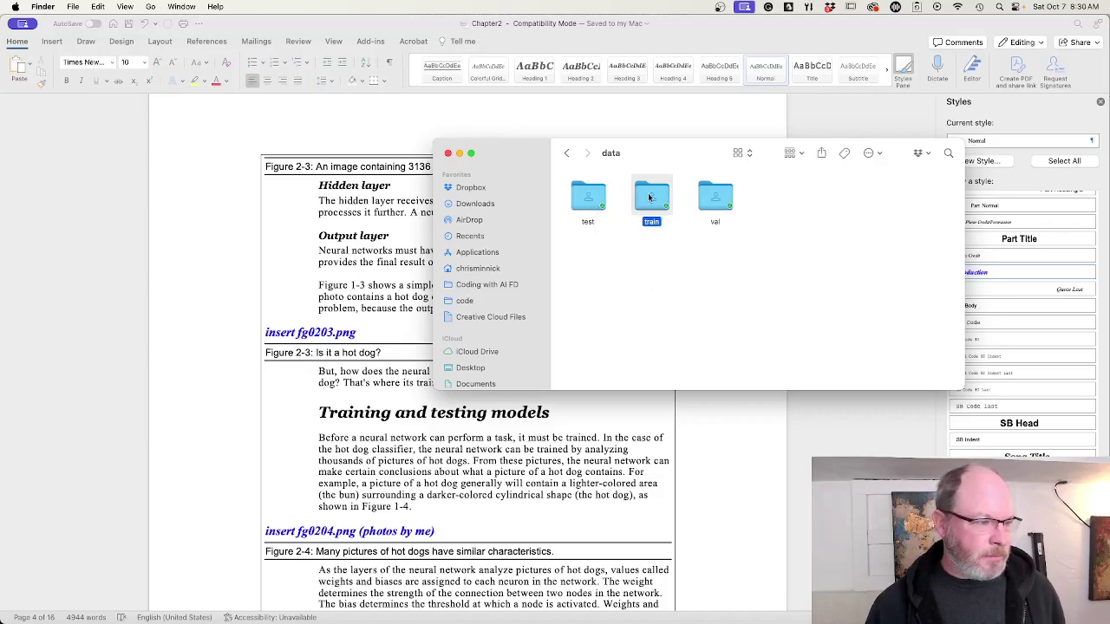
double_click(650, 197)
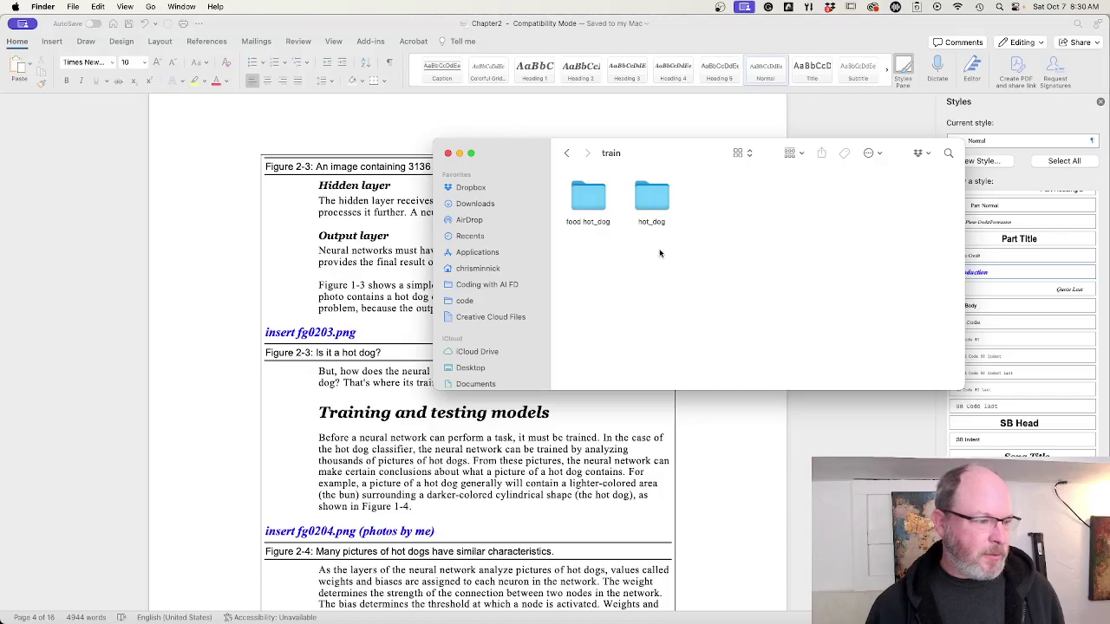
double_click(652, 201)
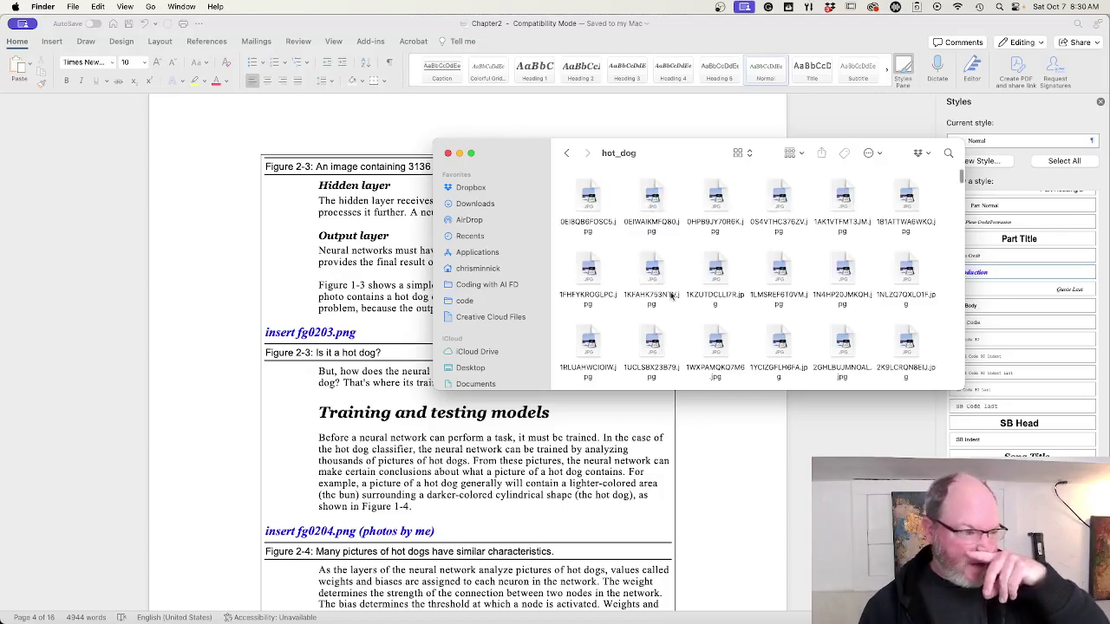
- View the image 0EIWAIKMFQ80.jpg enlarged in Preview and close it
double_click(652, 201)
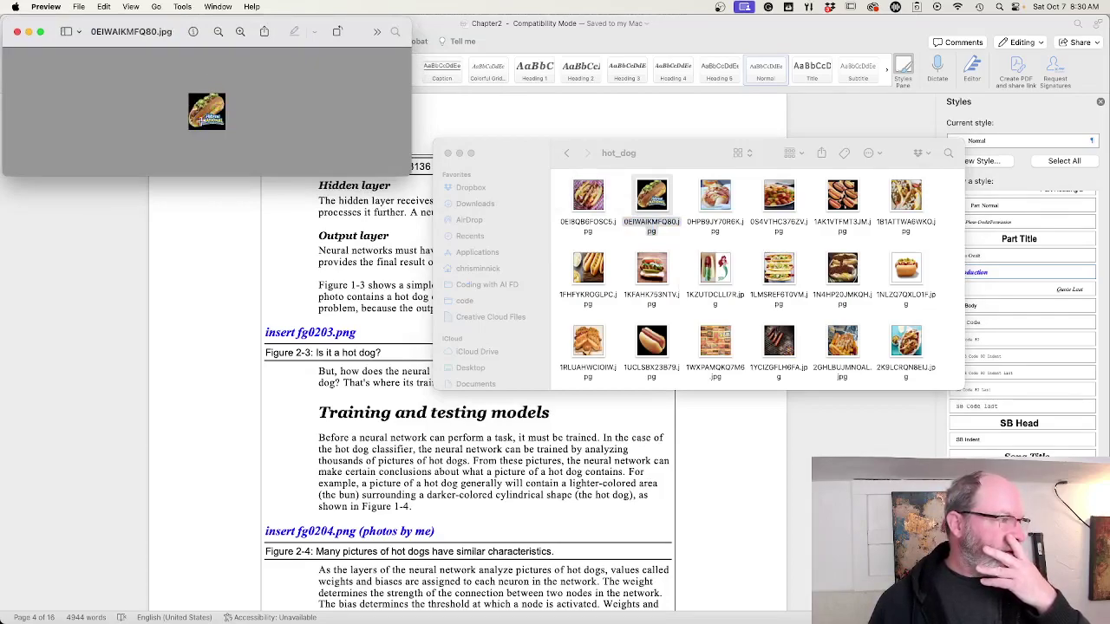
scroll(207, 110, "up", 3)
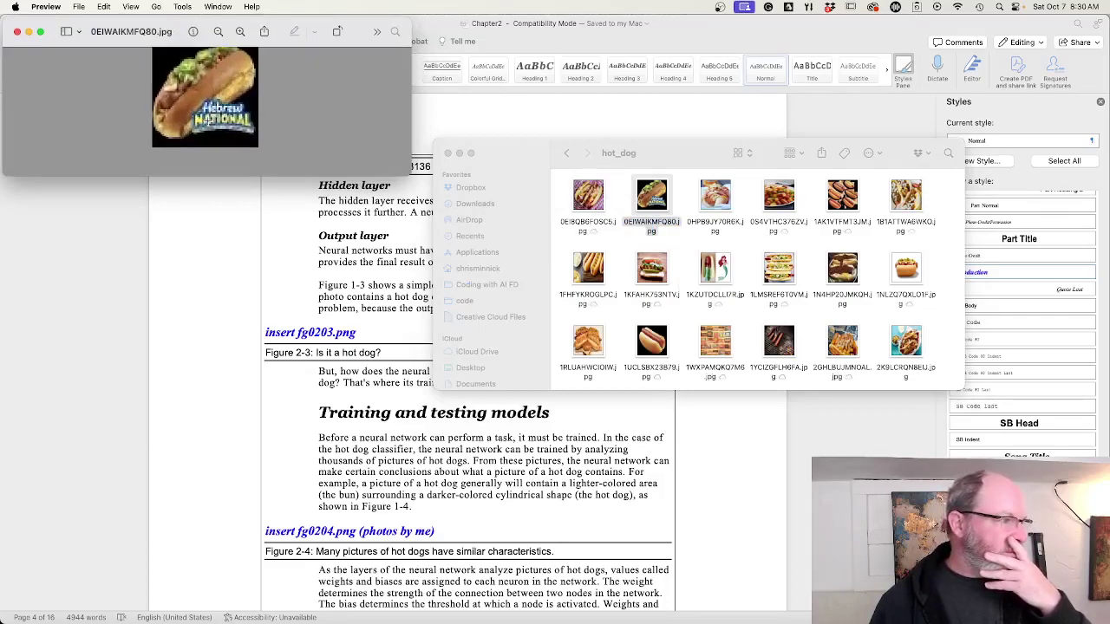
left_click(18, 32)
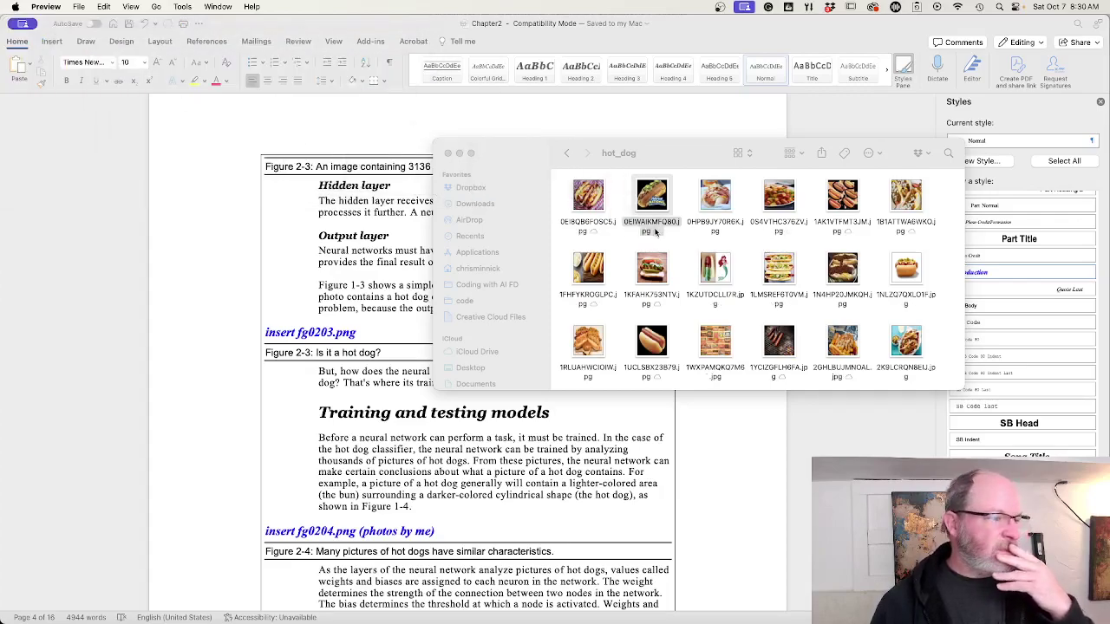
- Enlarge the hot_dog folder window and inspect 3QRTU8MRQ87G.jpg magnified in Preview, closing the image when done
left_click_drag(696, 153, 589, 113)
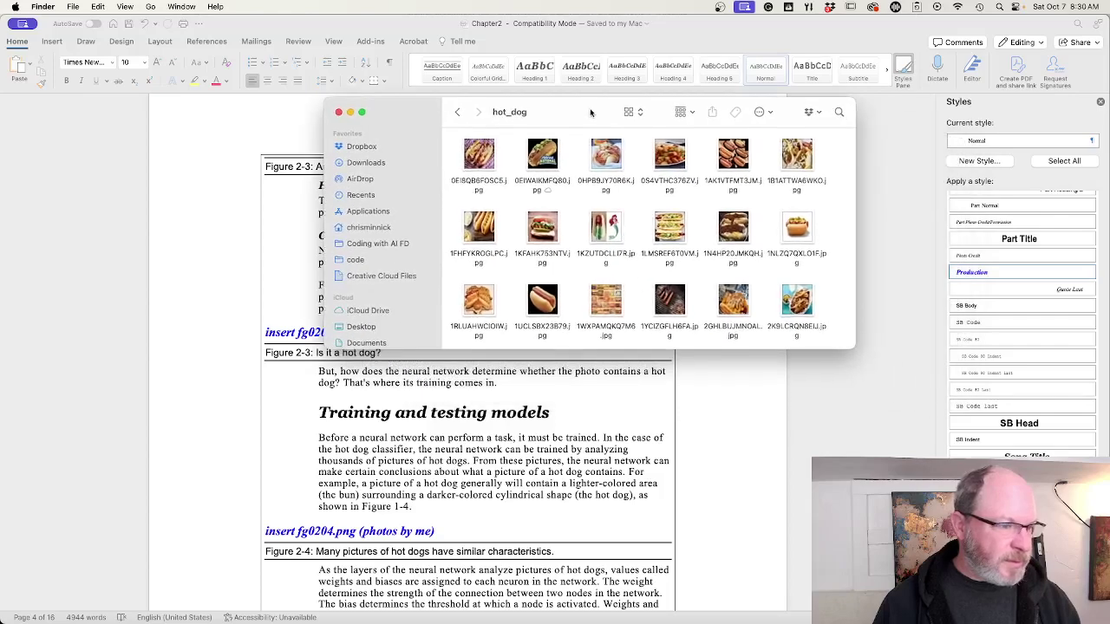
left_click_drag(849, 346, 1082, 555)
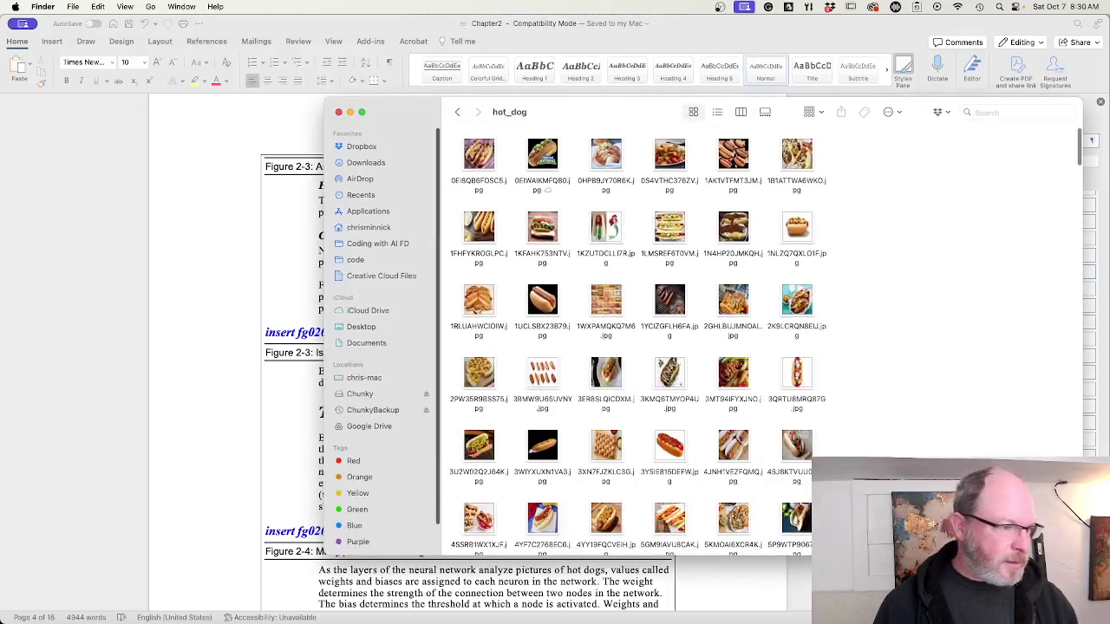
left_click(791, 380)
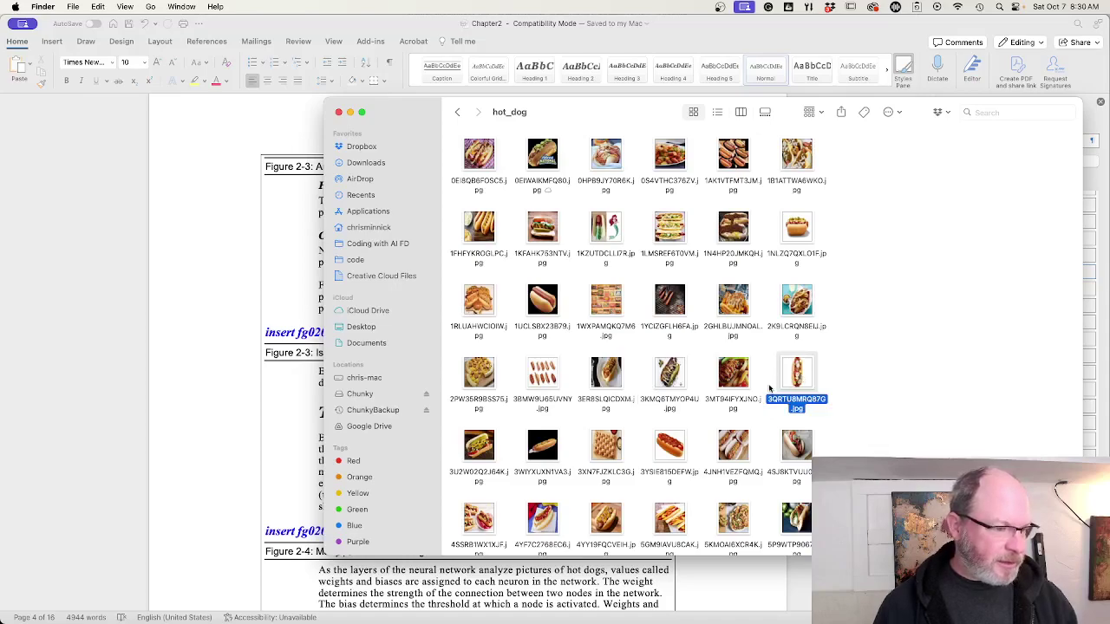
double_click(795, 374)
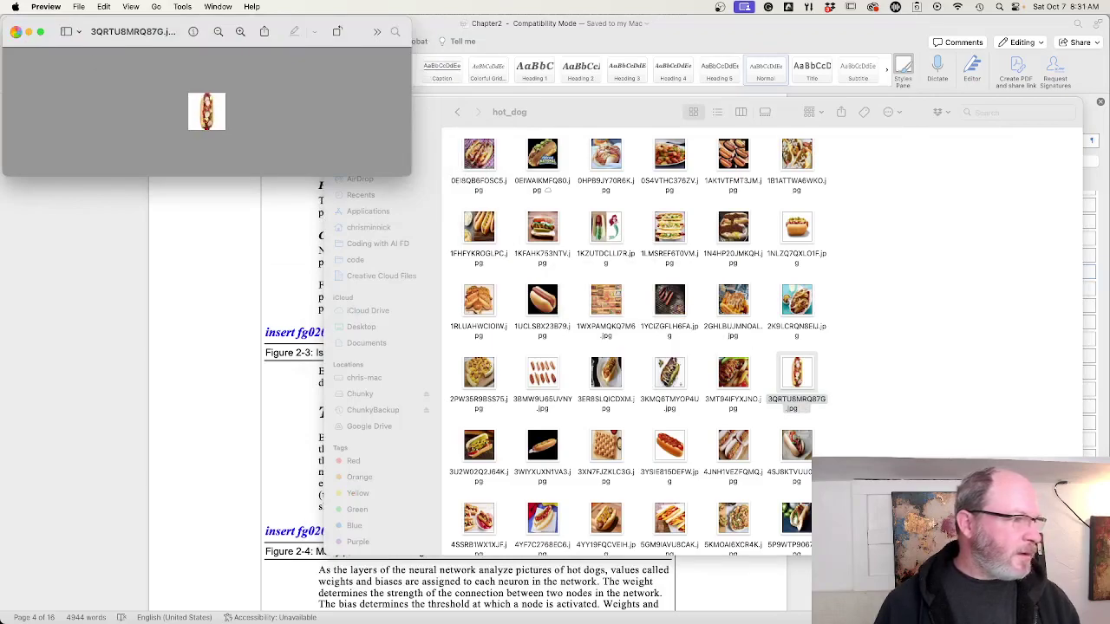
key("super+plus")
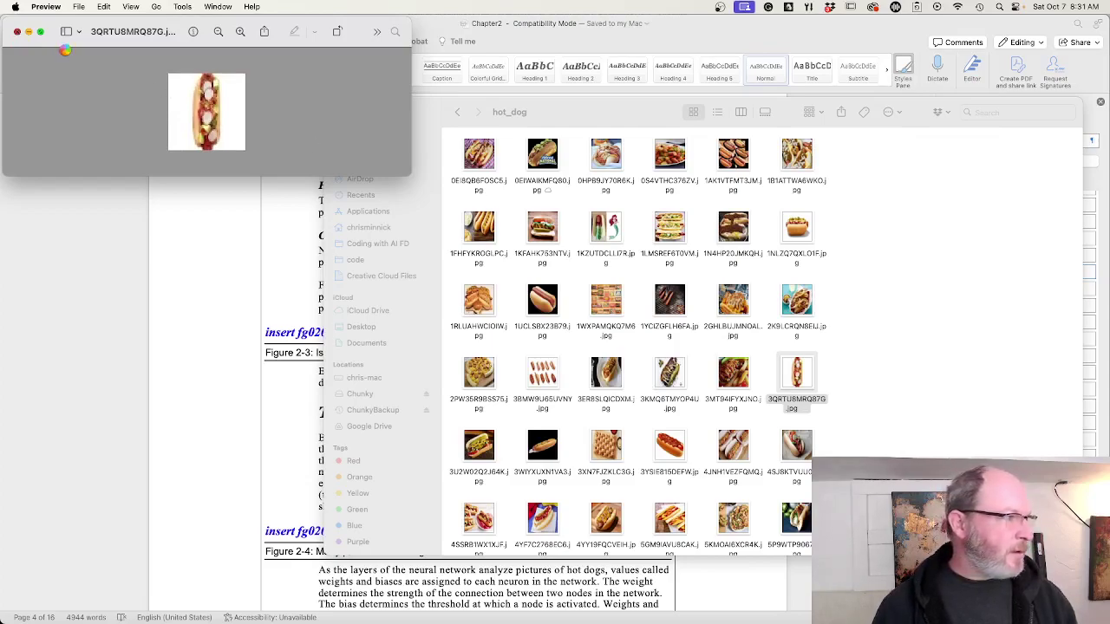
key("super+q")
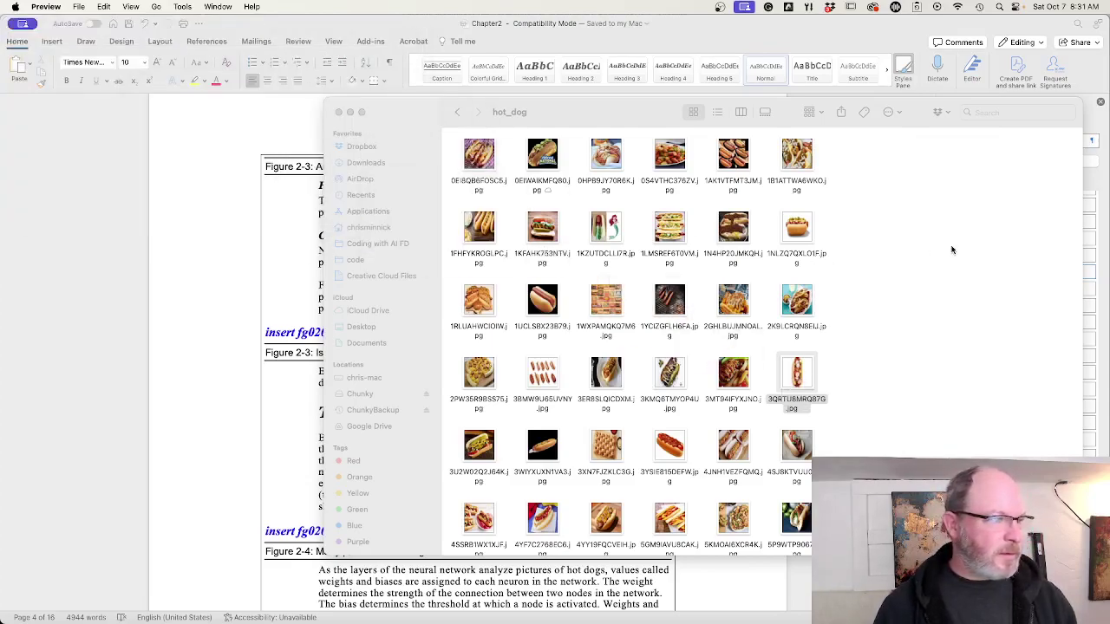
- Go back to the train folder and open its food hot_dog folder to view the images
left_click(951, 248)
left_click(457, 112)
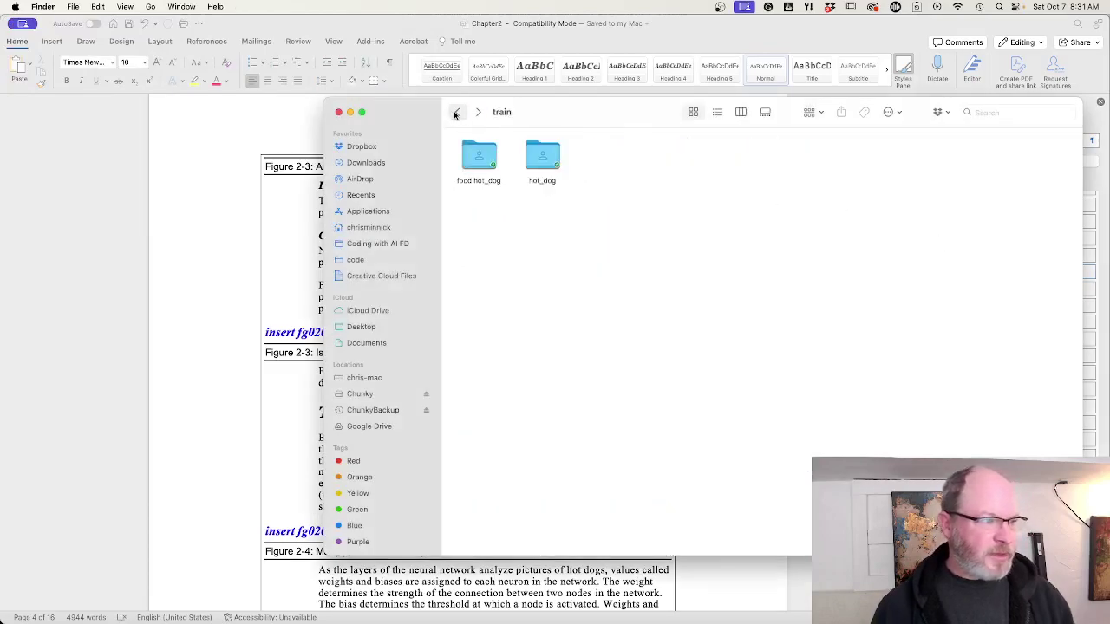
left_click(476, 164)
double_click(476, 164)
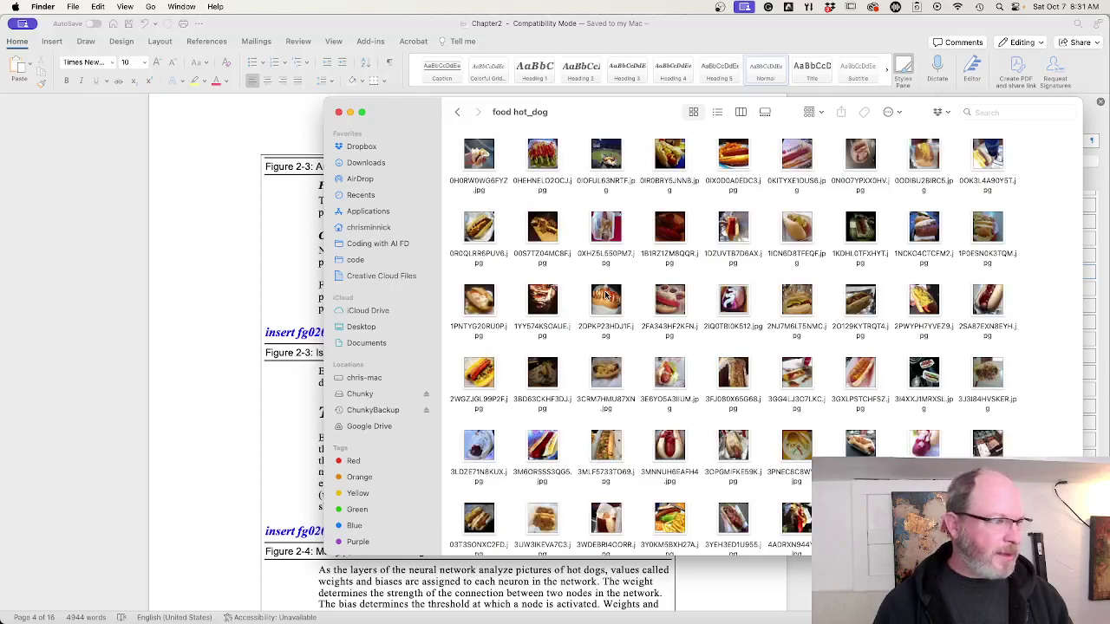
- Return to the data folder, reopen the food hot_dog folder inside train and browse through its image thumbnails
left_click(458, 117)
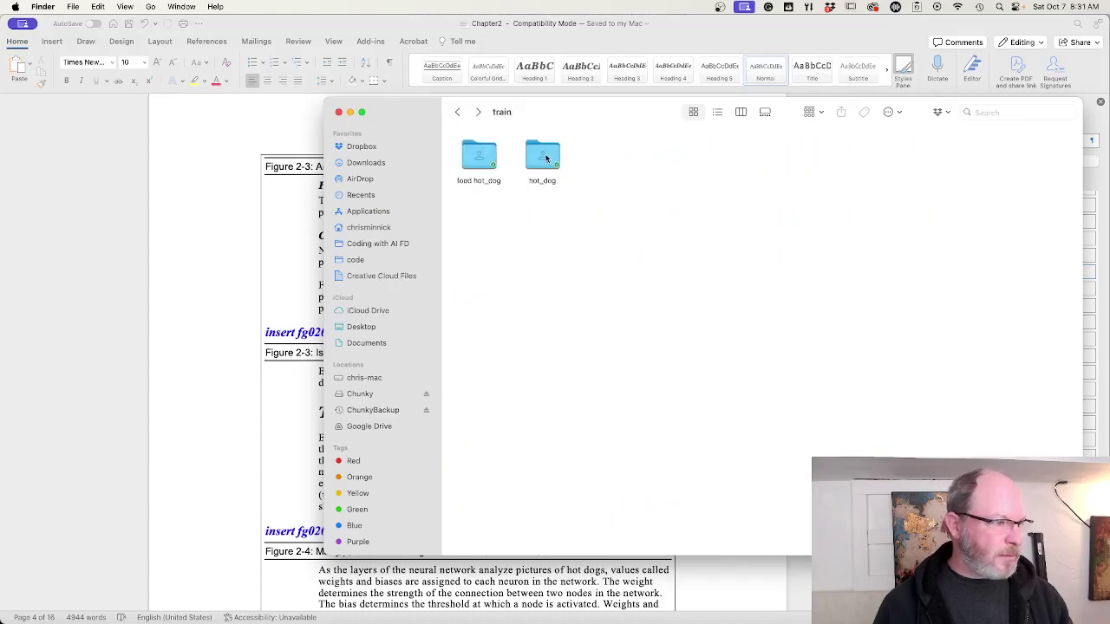
left_click(458, 114)
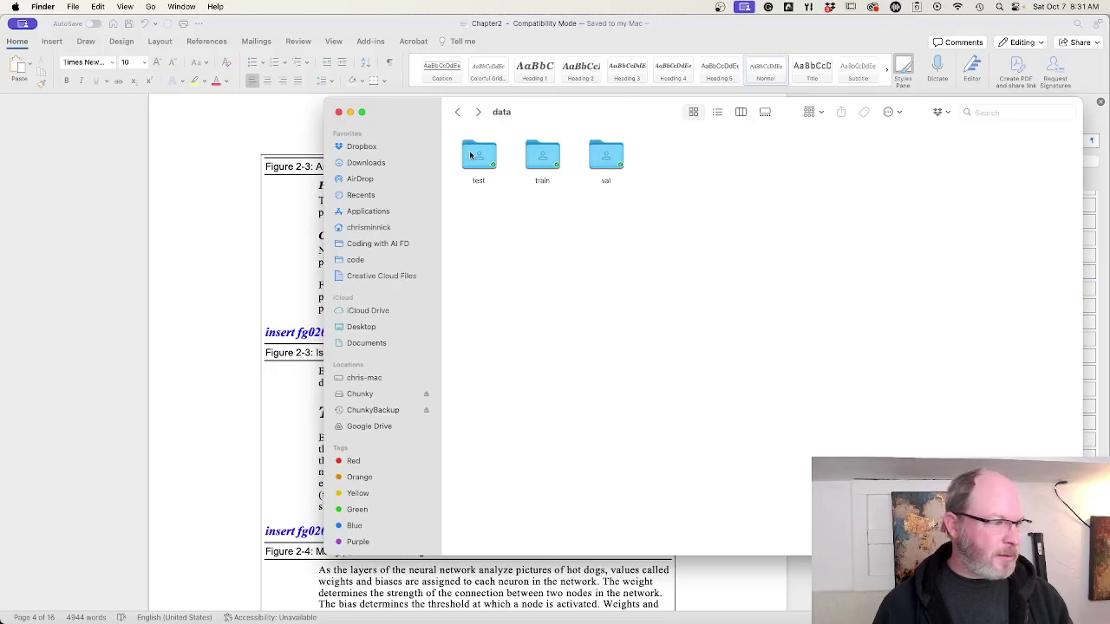
left_click(541, 157)
double_click(541, 156)
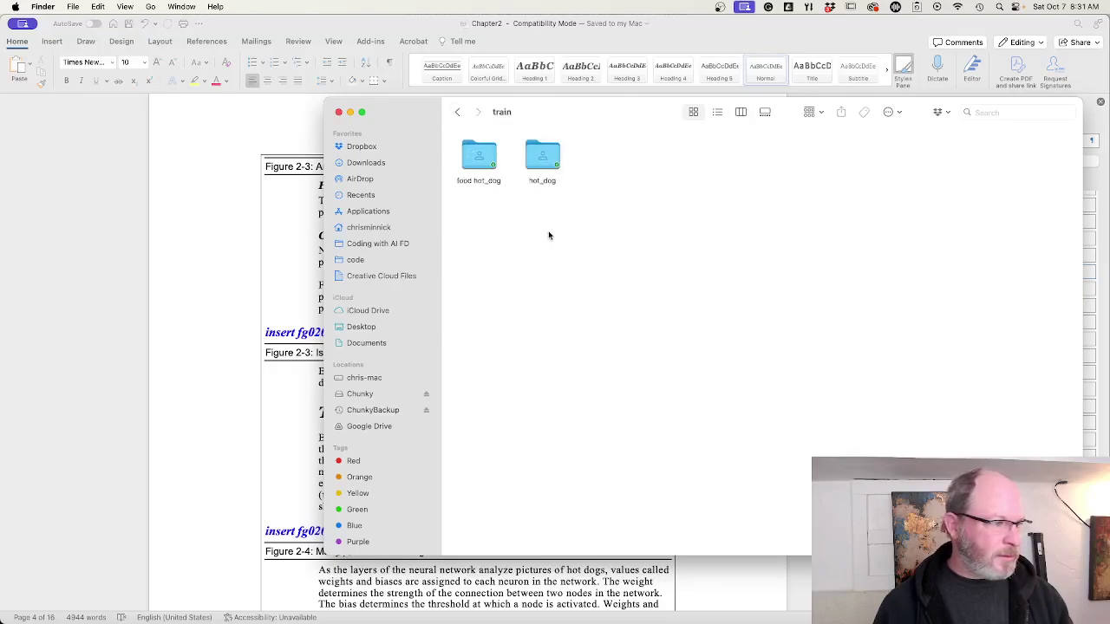
left_click(477, 157)
double_click(478, 157)
scroll(750, 297, "down", 1)
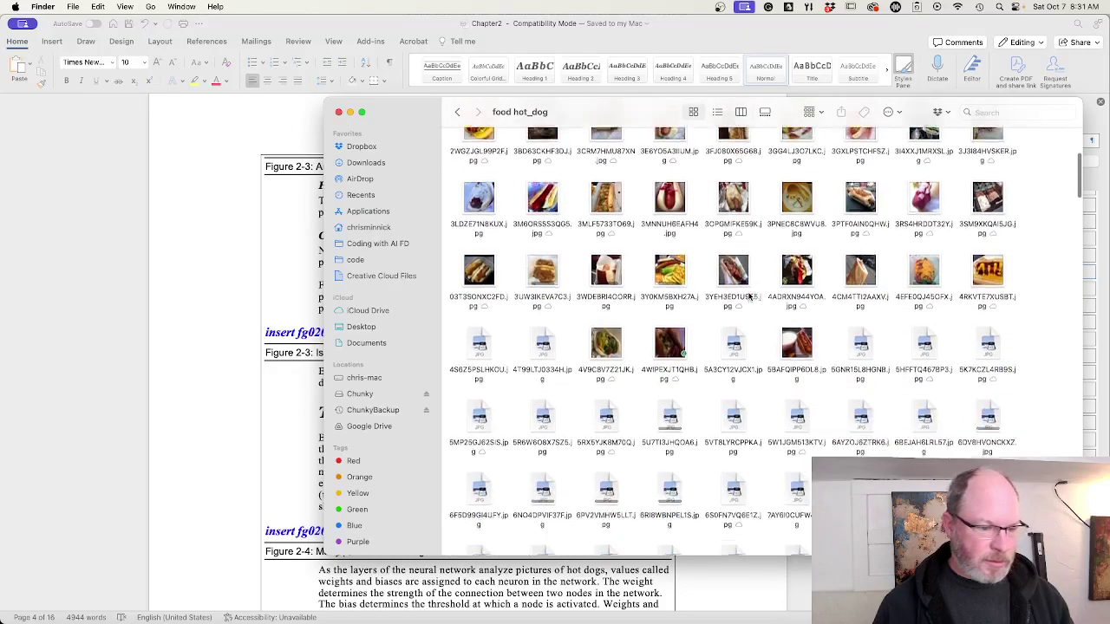
scroll(750, 297, "down", 1)
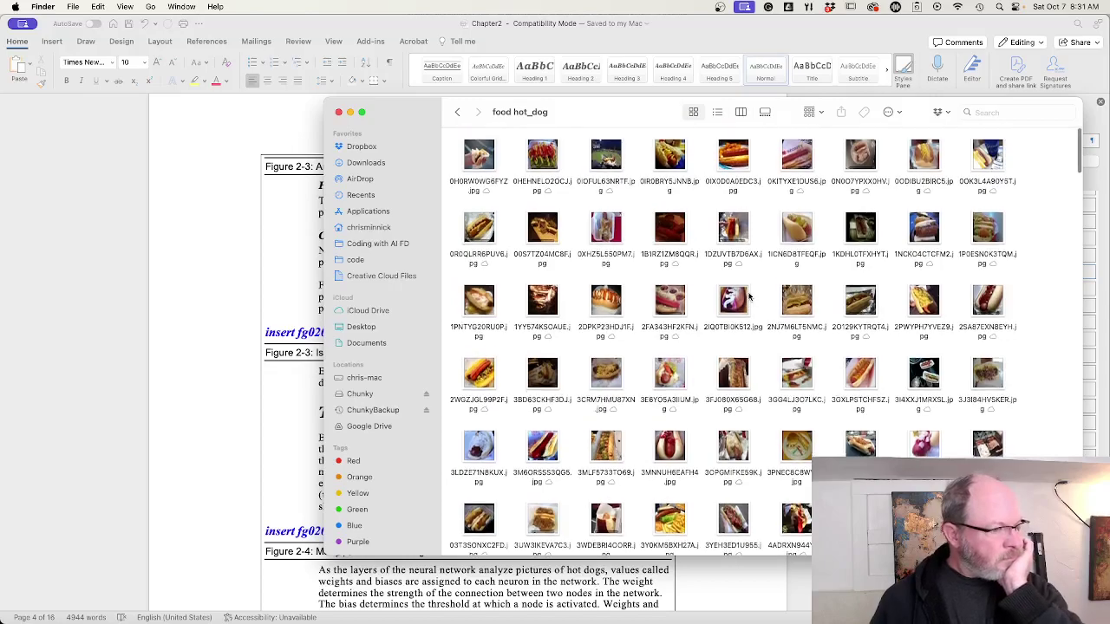
scroll(750, 298, "down", 5)
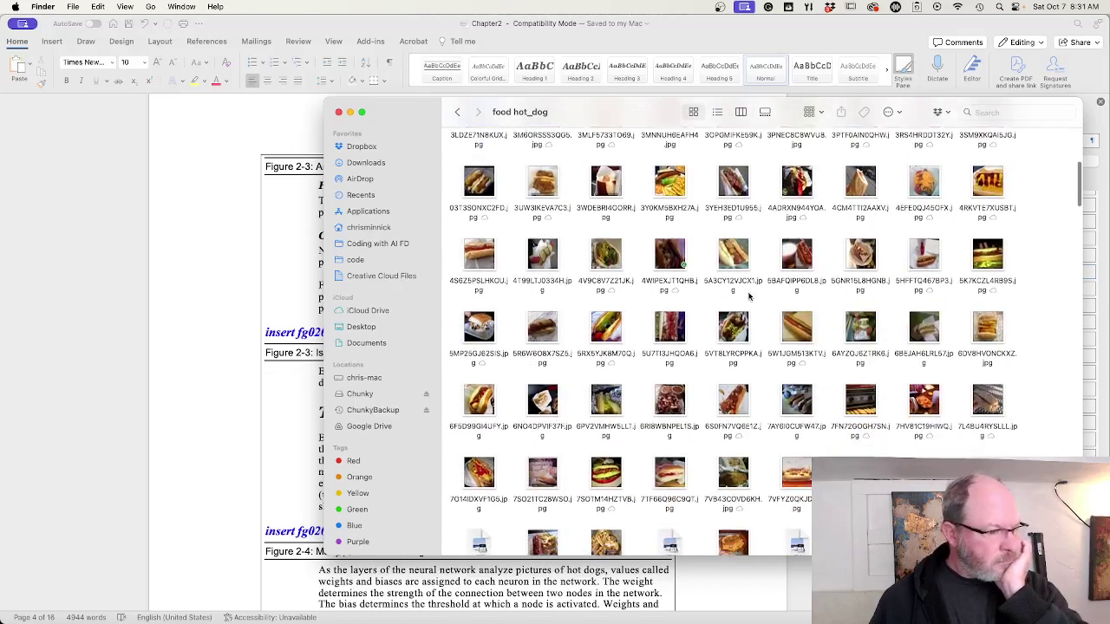
scroll(750, 297, "down", 5)
scroll(750, 297, "down", 5)
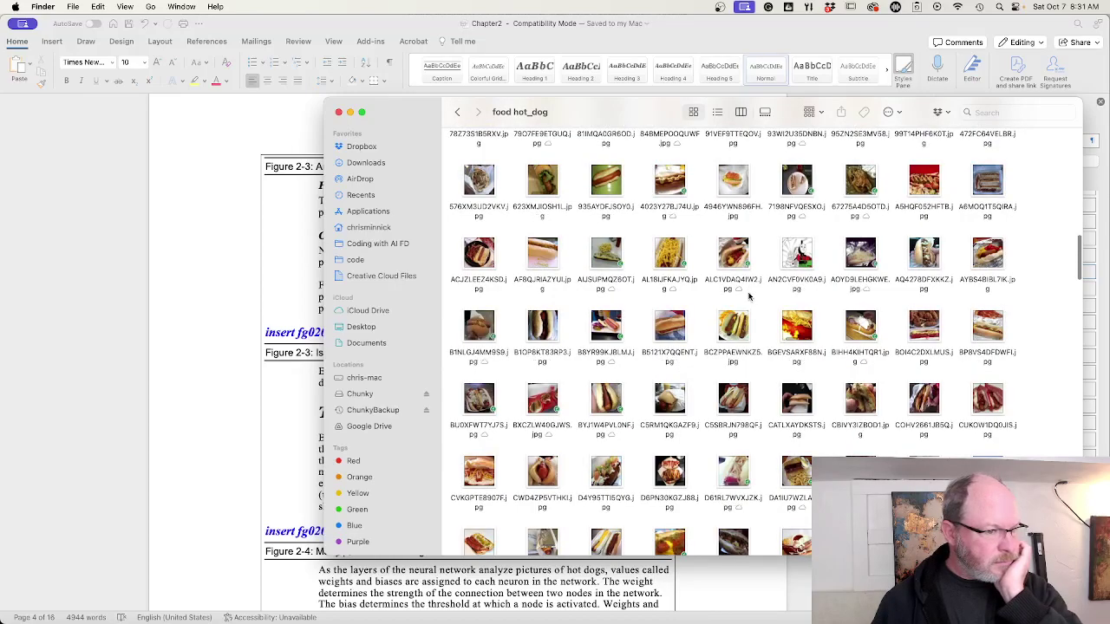
- Examine the remaining image thumbnails in the train set's food hot_dog folder
scroll(750, 298, "down", 5)
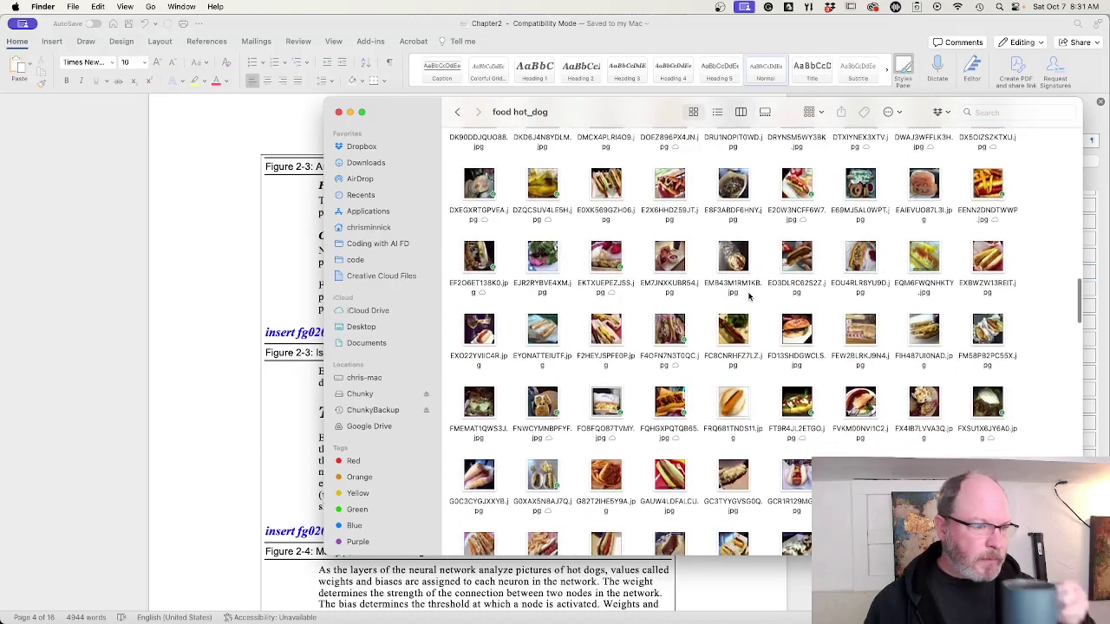
scroll(749, 298, "down", 1)
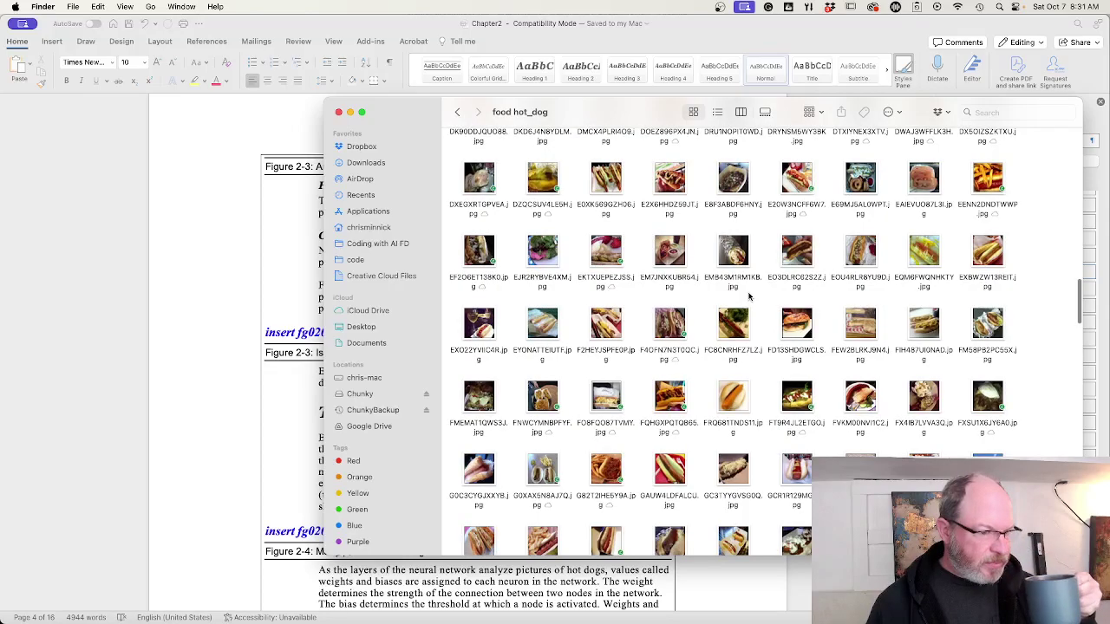
scroll(750, 298, "down", 4)
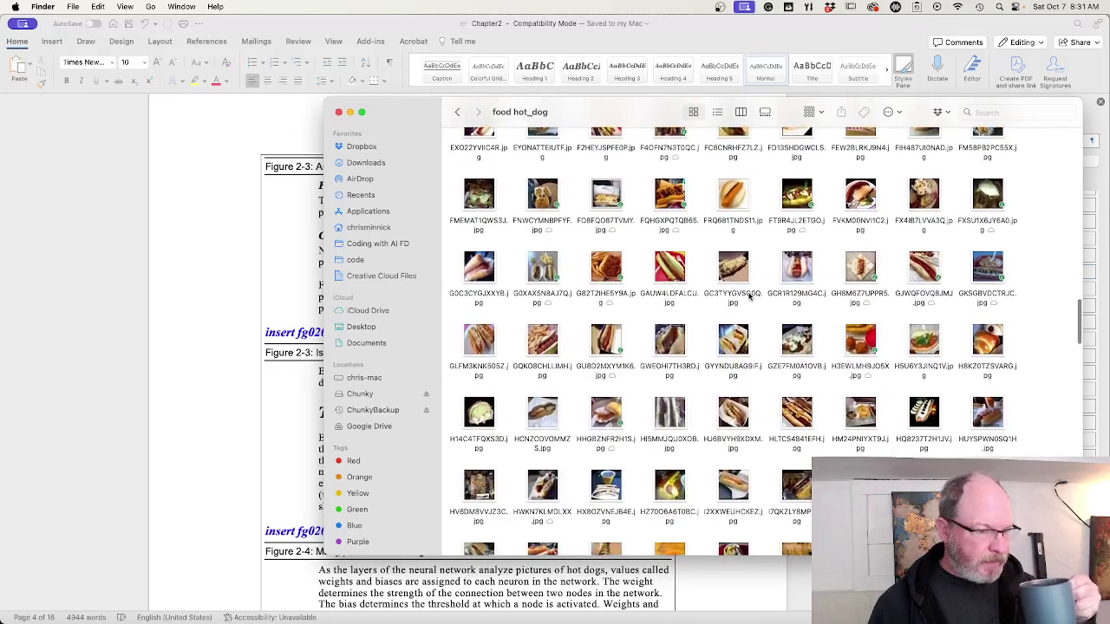
scroll(750, 298, "down", 5)
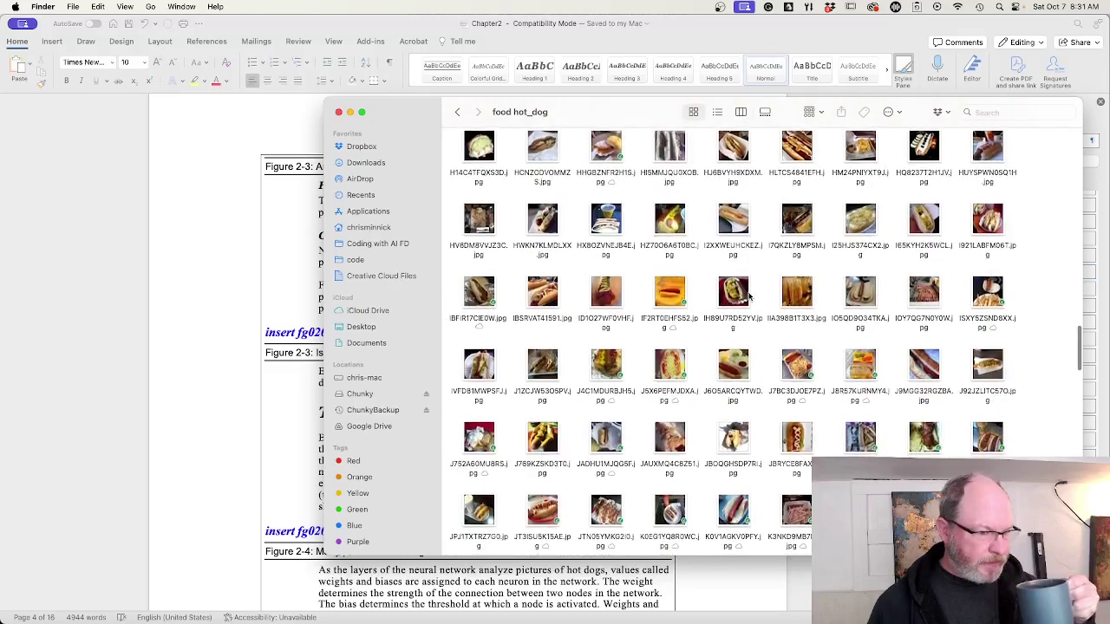
scroll(750, 297, "down", 7)
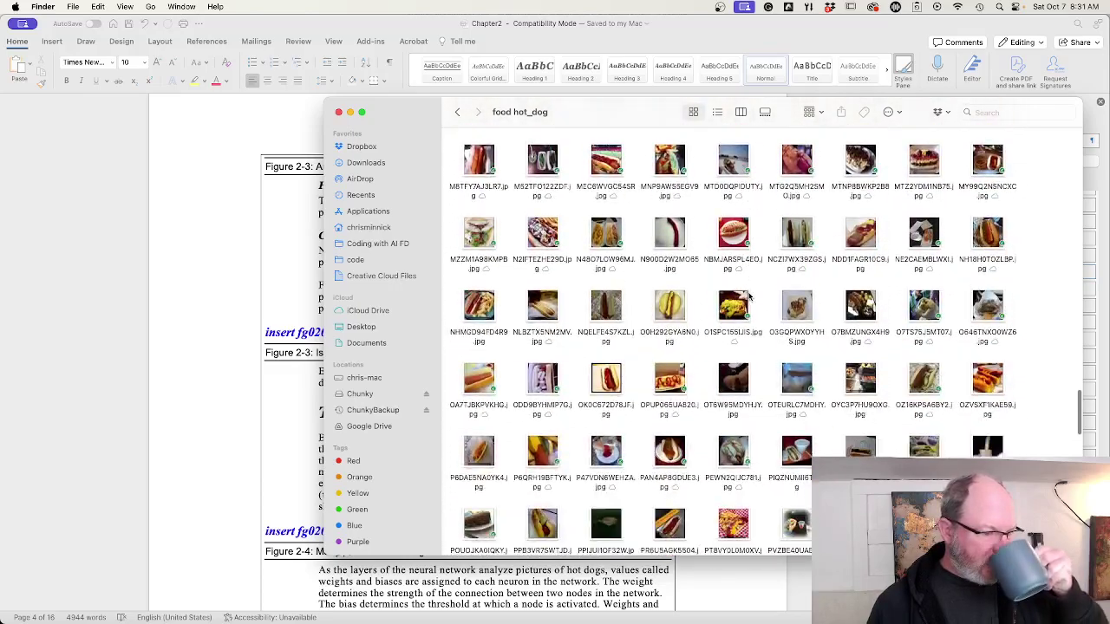
scroll(750, 298, "down", 1)
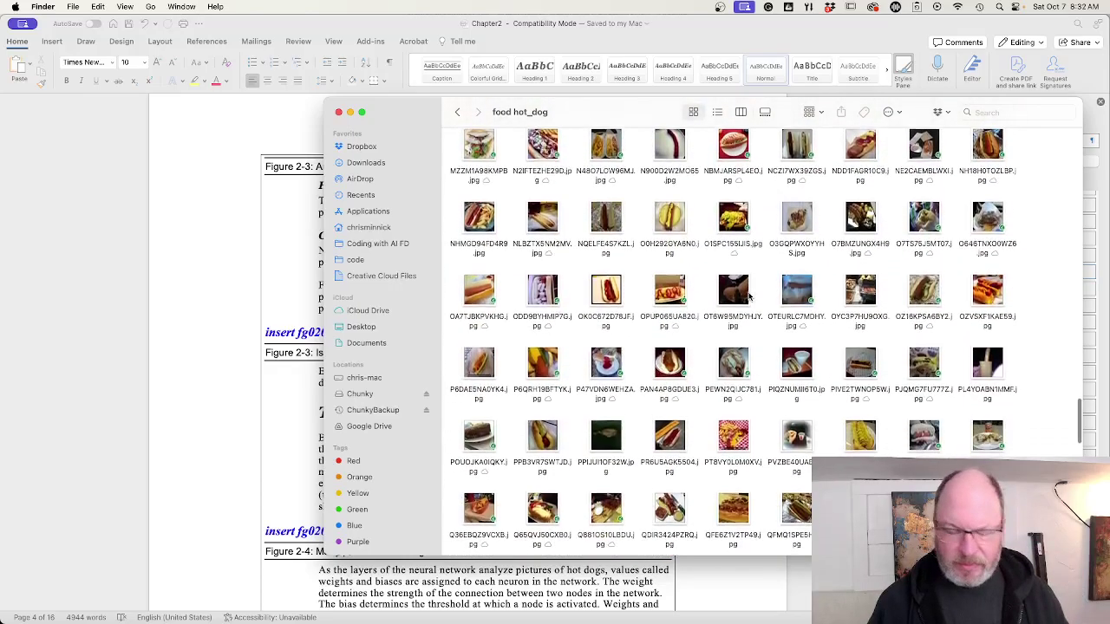
scroll(750, 297, "down", 3)
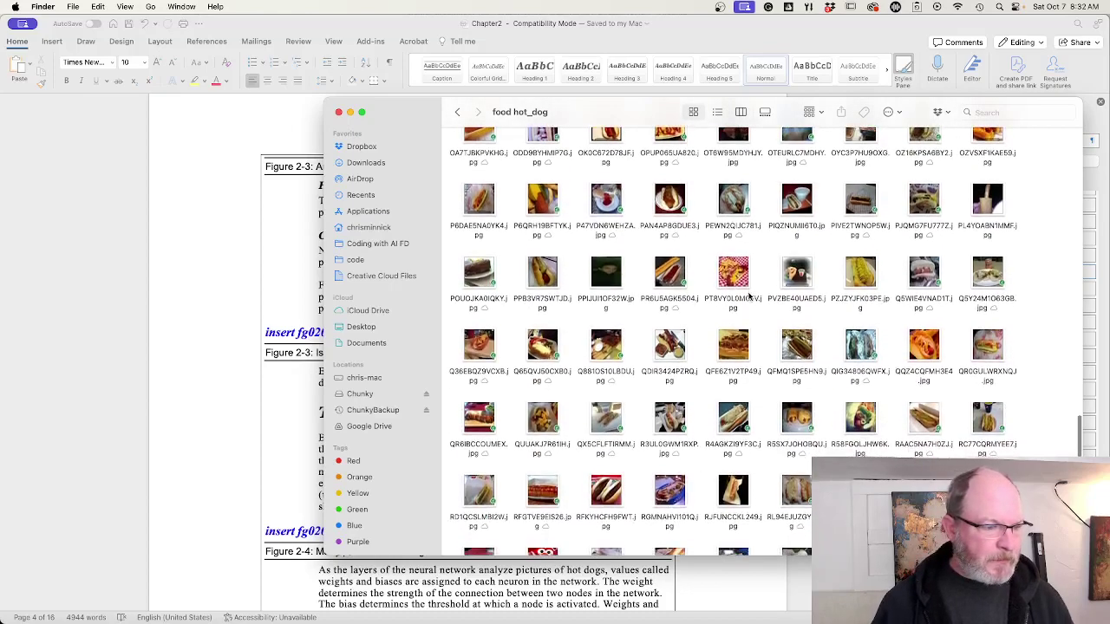
scroll(750, 297, "down", 3)
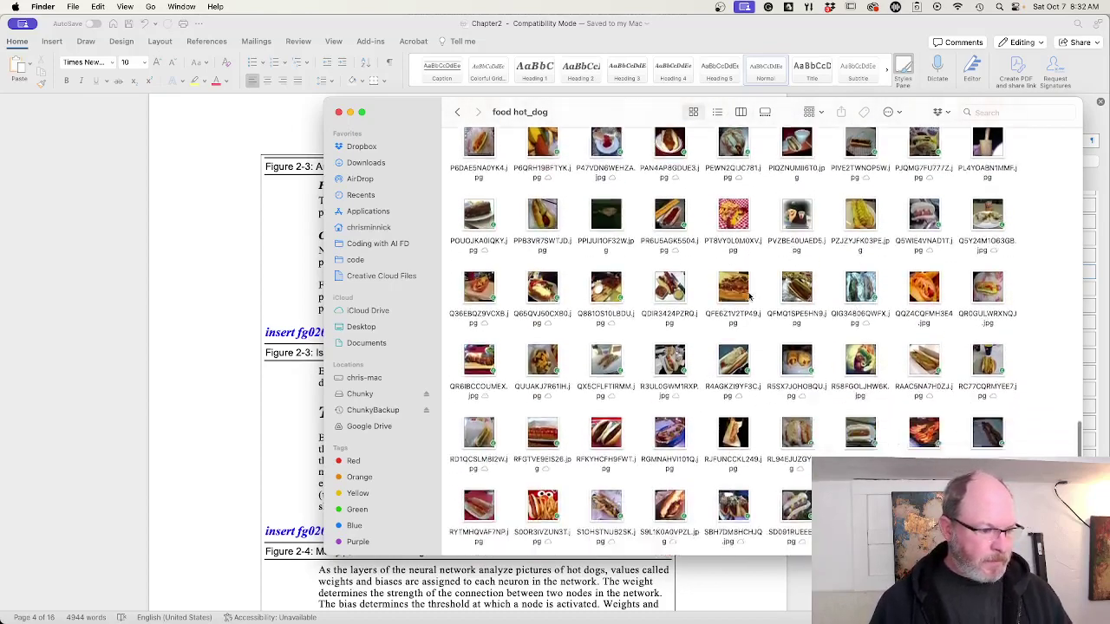
- Go back to the train folder and browse the image thumbnails in its hot_dog folder
left_click(457, 113)
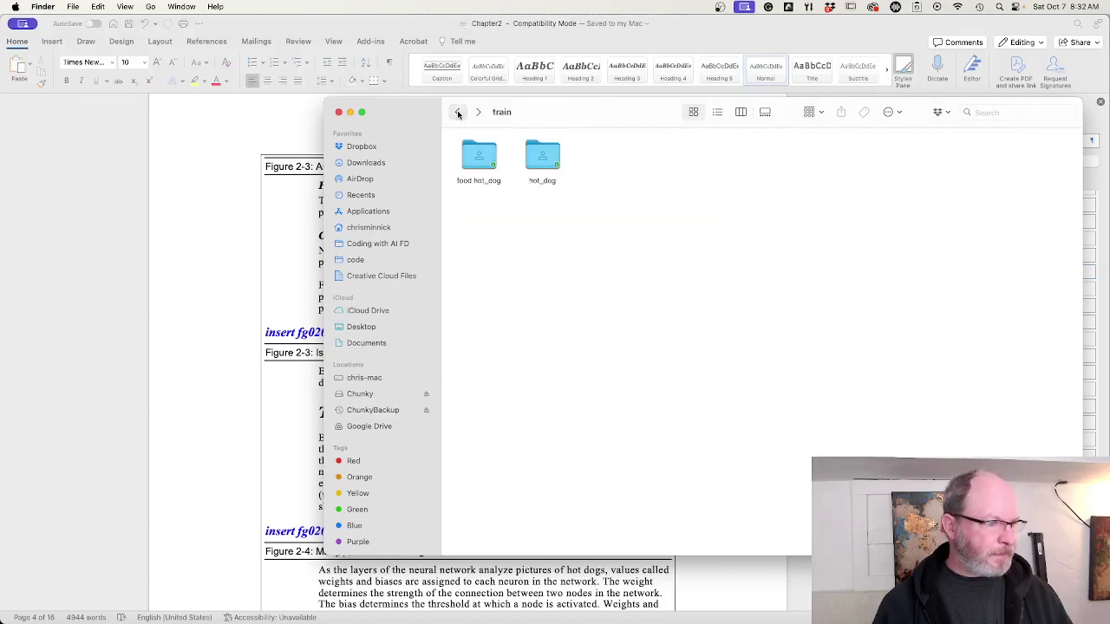
double_click(544, 153)
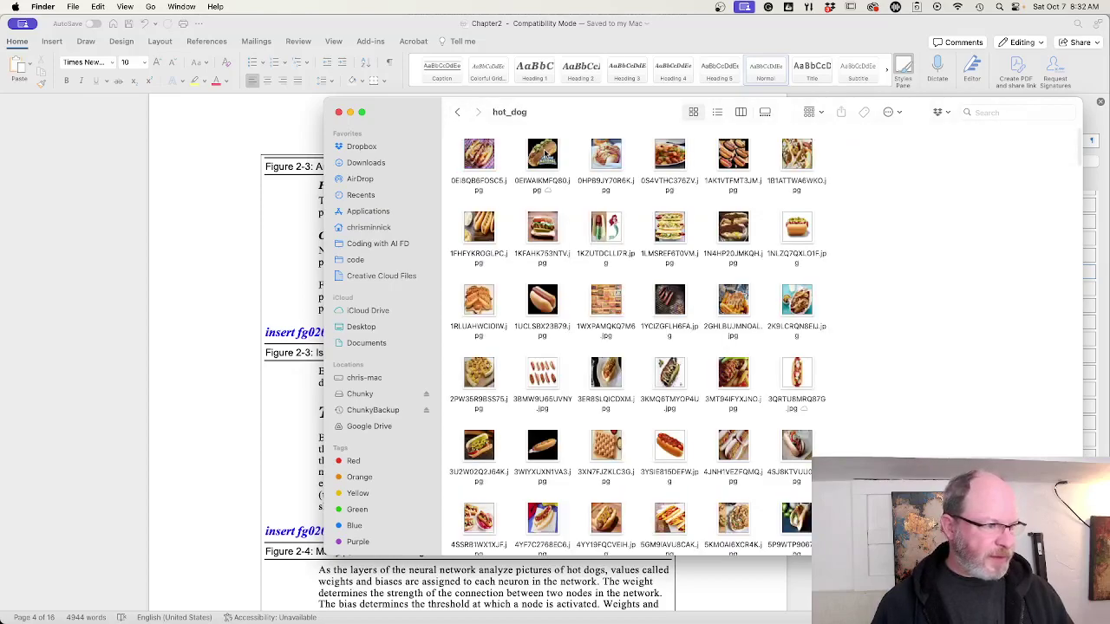
scroll(760, 386, "down", 3)
scroll(761, 385, "down", 2)
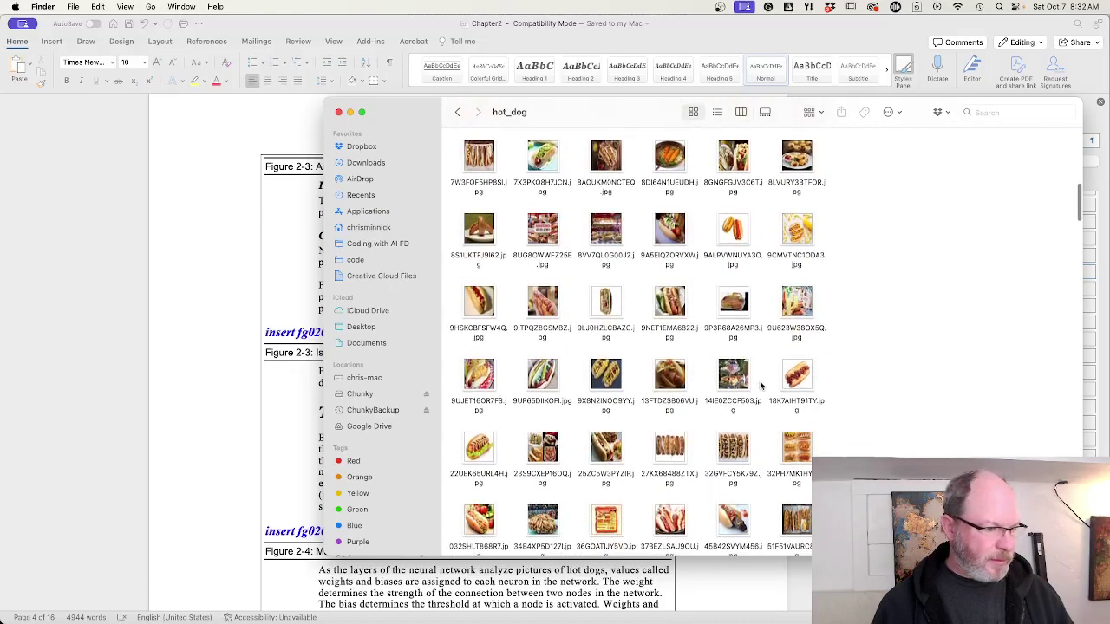
scroll(760, 386, "up", 5)
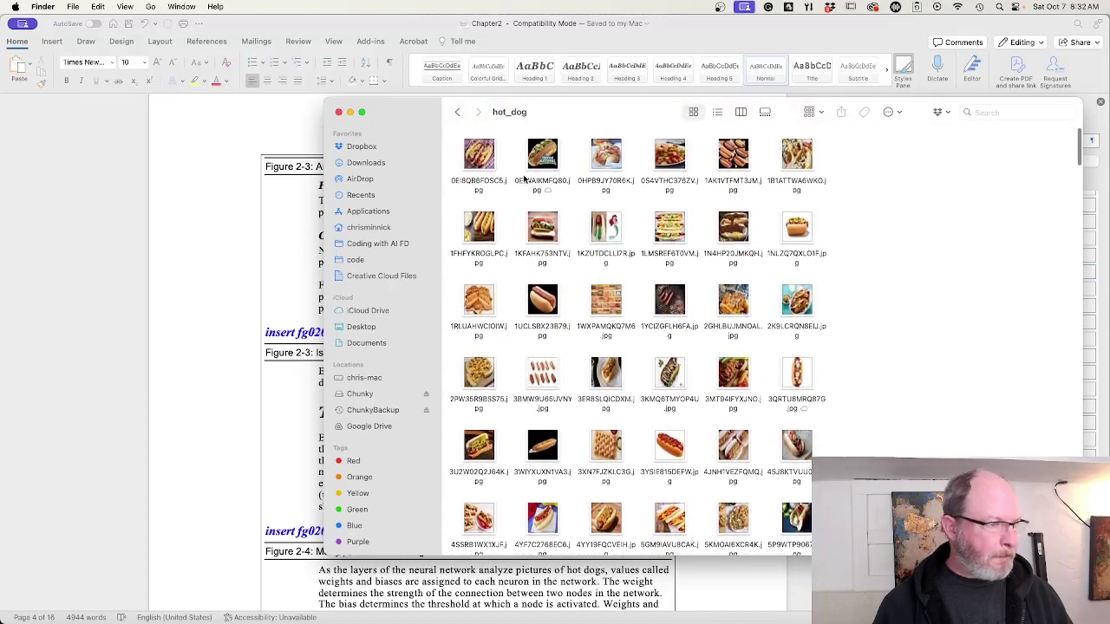
- Return to the data folder and browse the hot_dog images inside the test folder
left_click(457, 113)
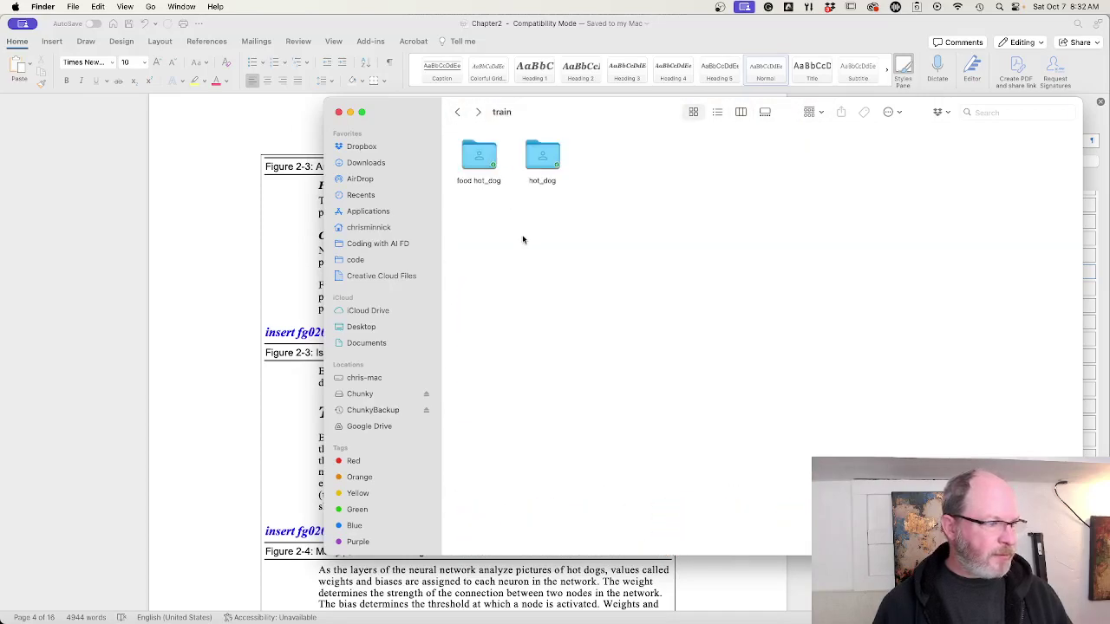
left_click(458, 114)
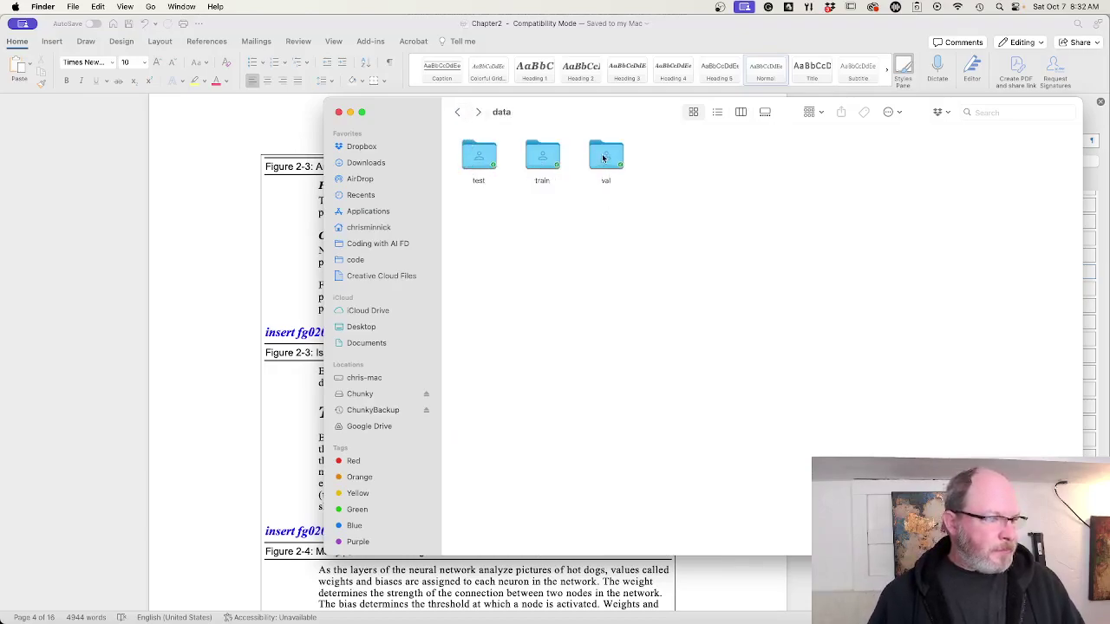
double_click(476, 156)
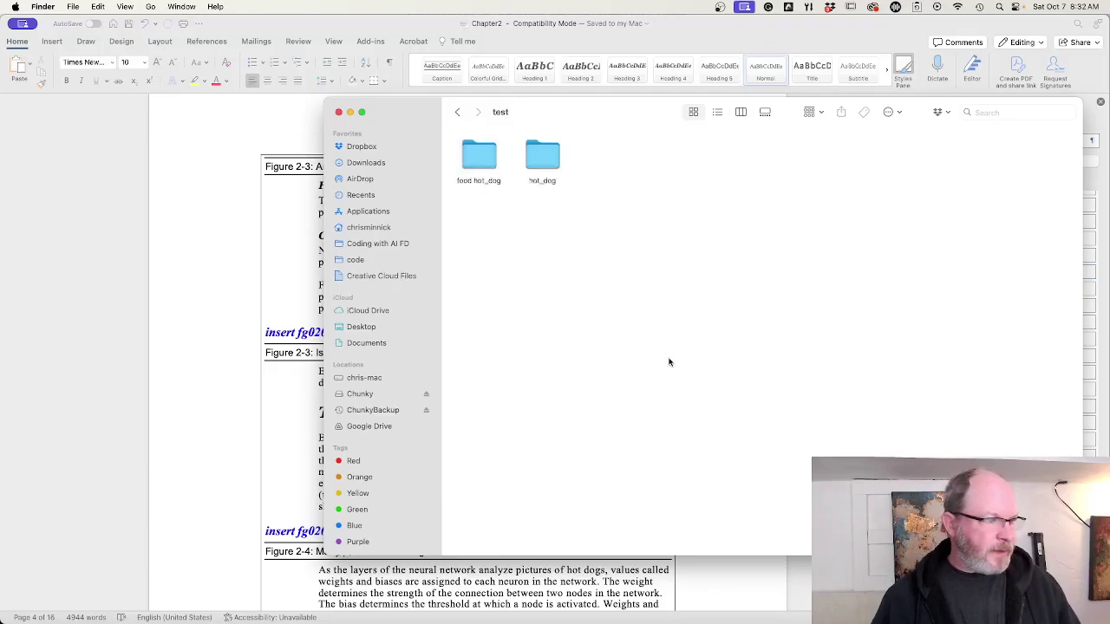
double_click(545, 158)
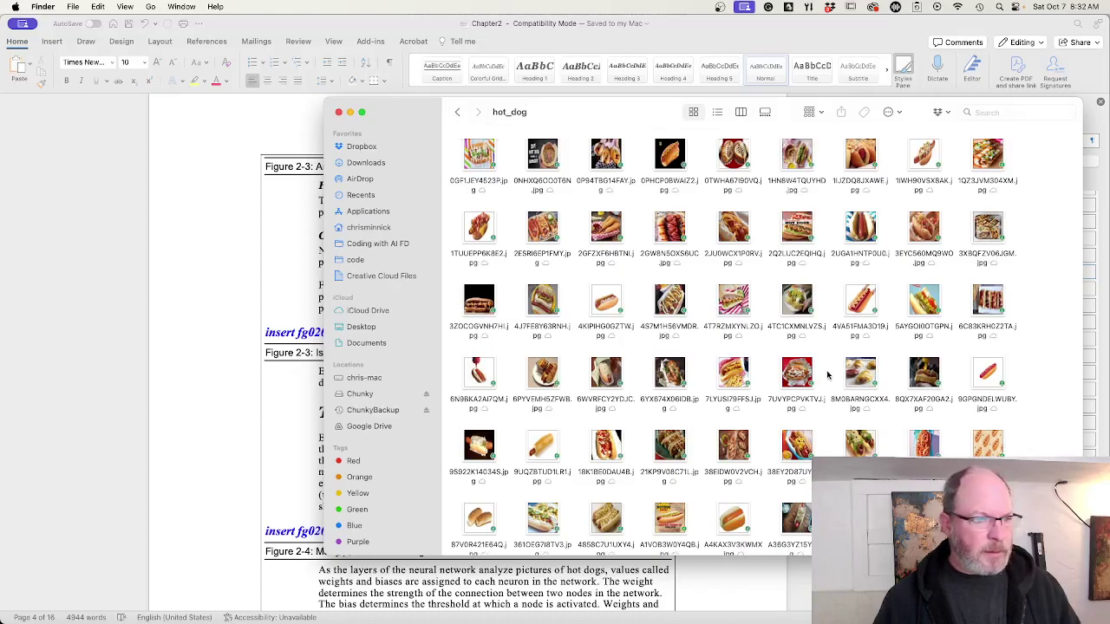
scroll(831, 425, "down", 5)
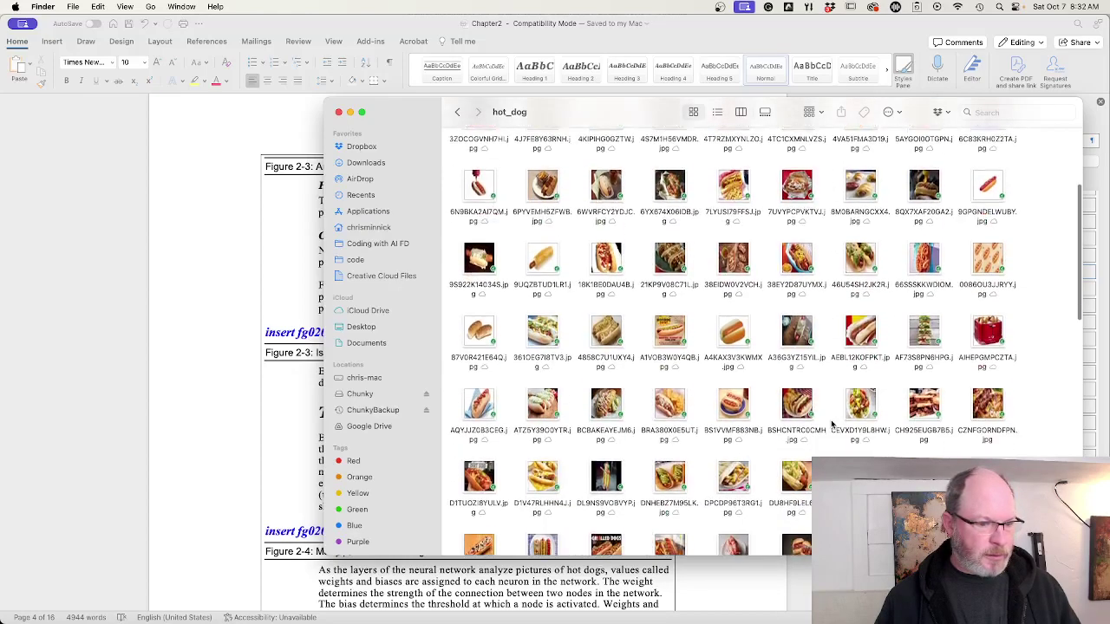
- Go up to the dataset's root folder, read readme.txt in TextEdit and close it
left_click(456, 113)
left_click(457, 113)
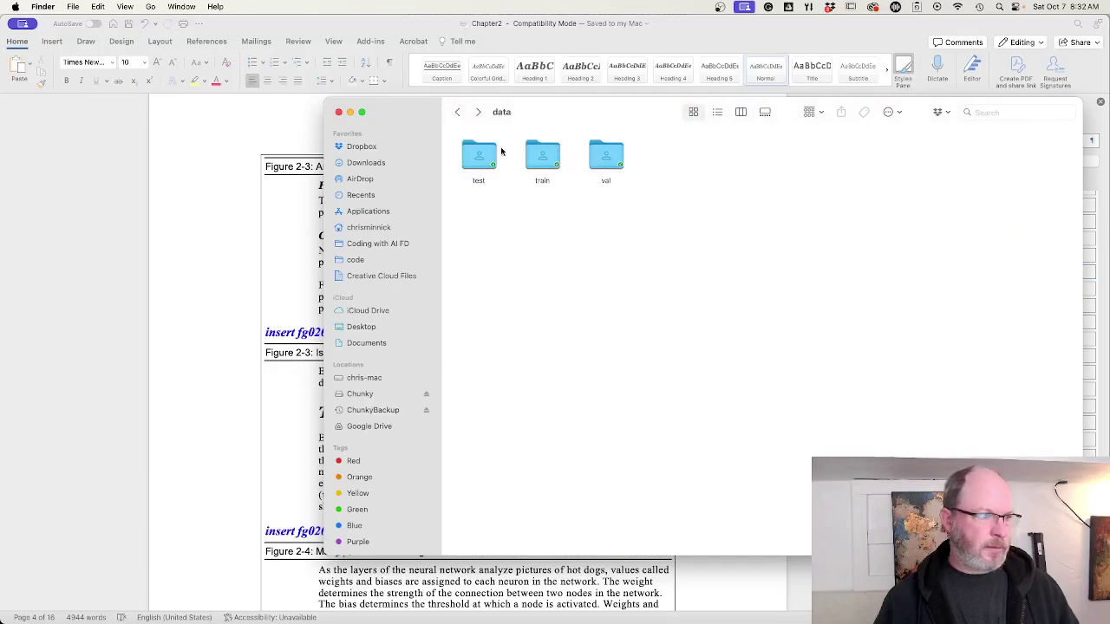
left_click(457, 114)
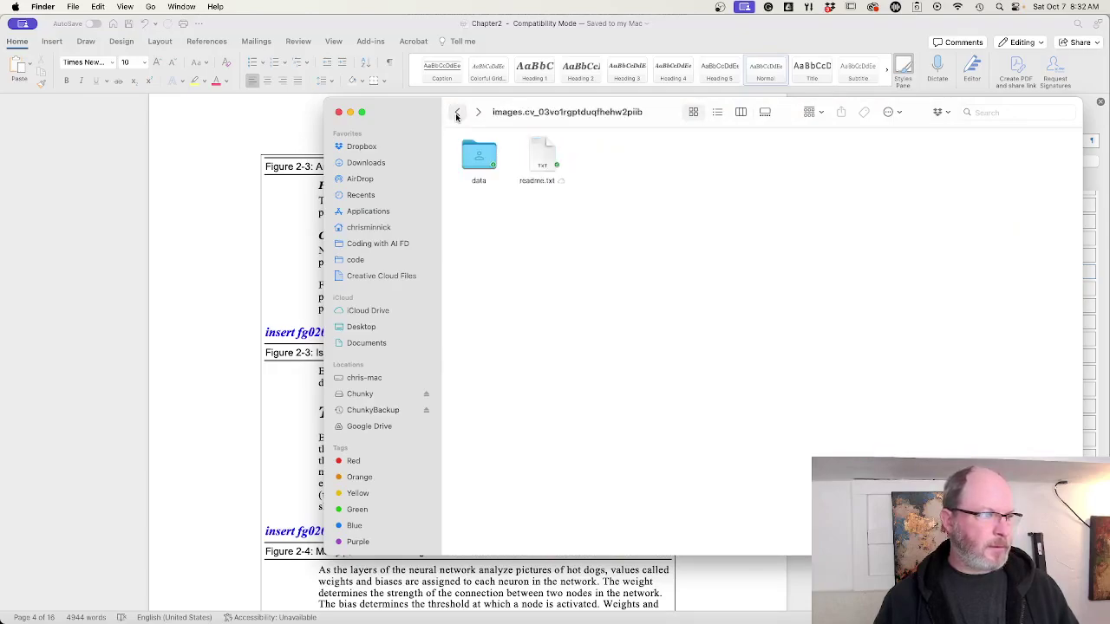
left_click(545, 161)
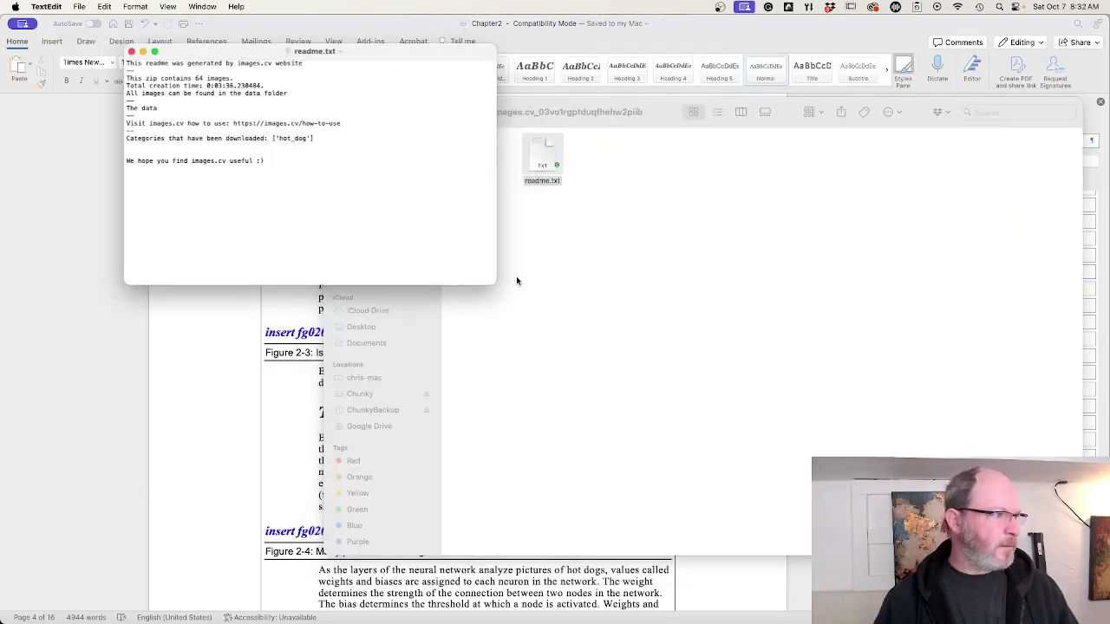
left_click_drag(374, 53, 882, 84)
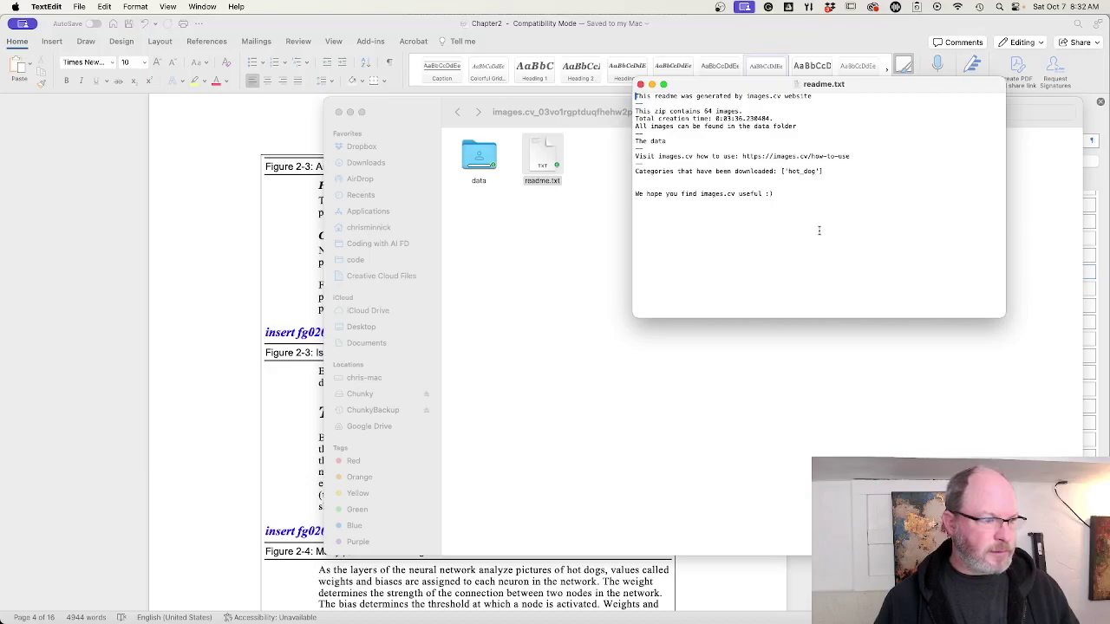
left_click(640, 84)
left_click(649, 228)
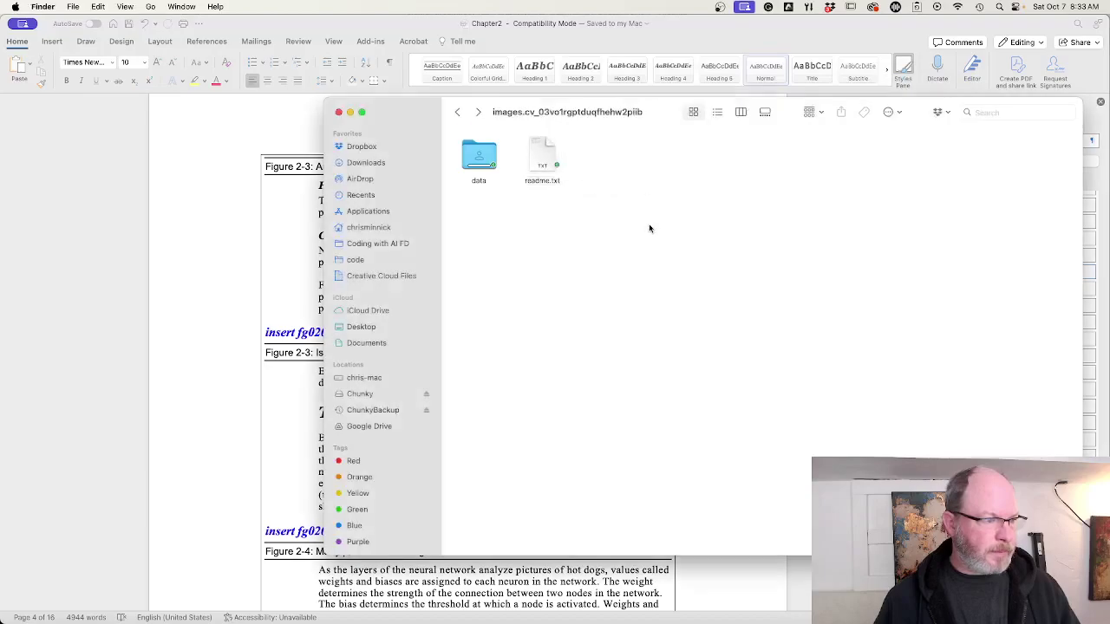
- View the food hot_dog images in the val folder inside data and return to the data folder
double_click(476, 156)
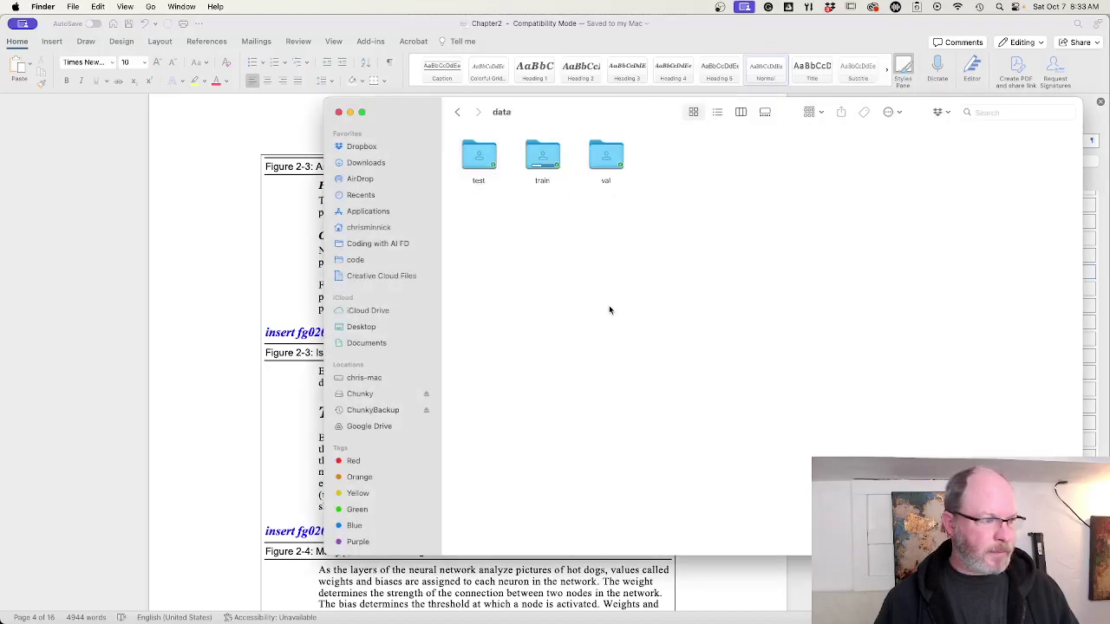
double_click(600, 152)
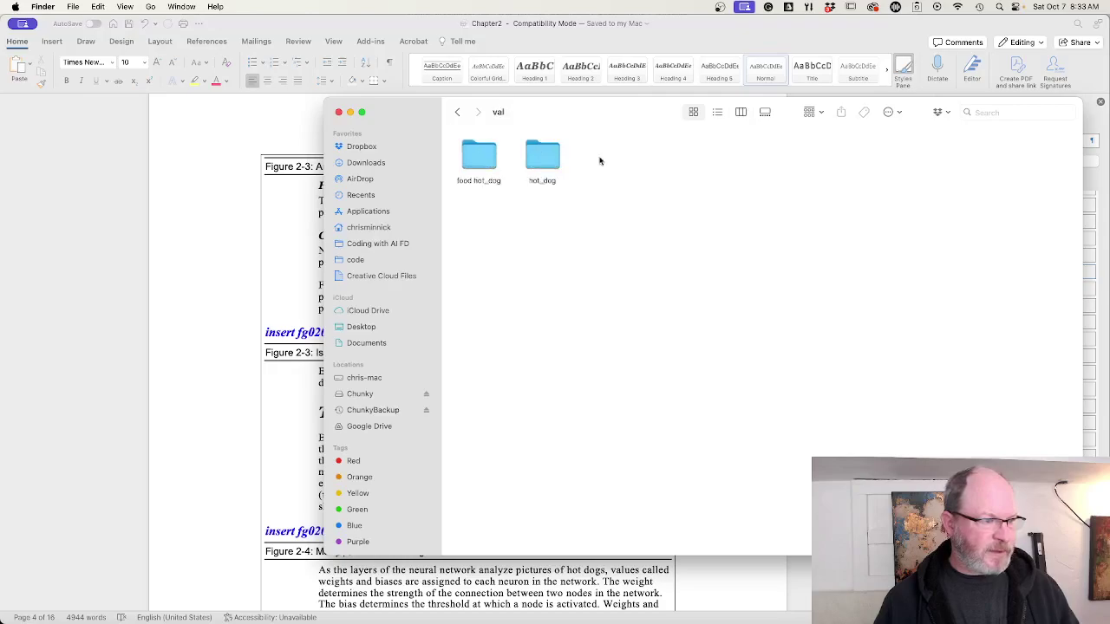
left_click(469, 161)
double_click(469, 161)
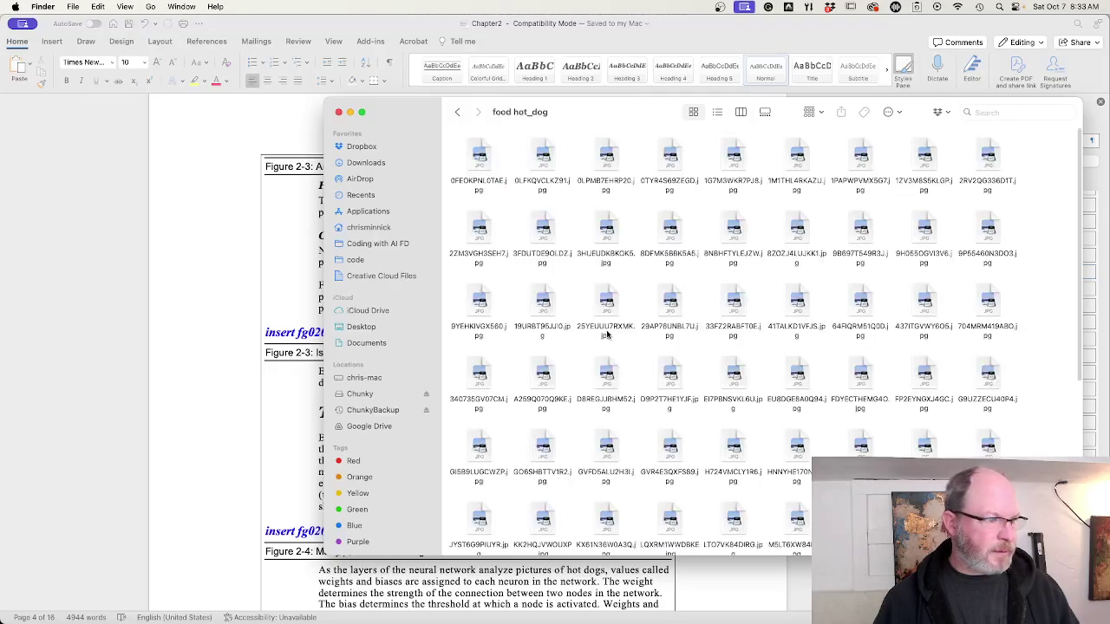
left_click(459, 113)
left_click(459, 114)
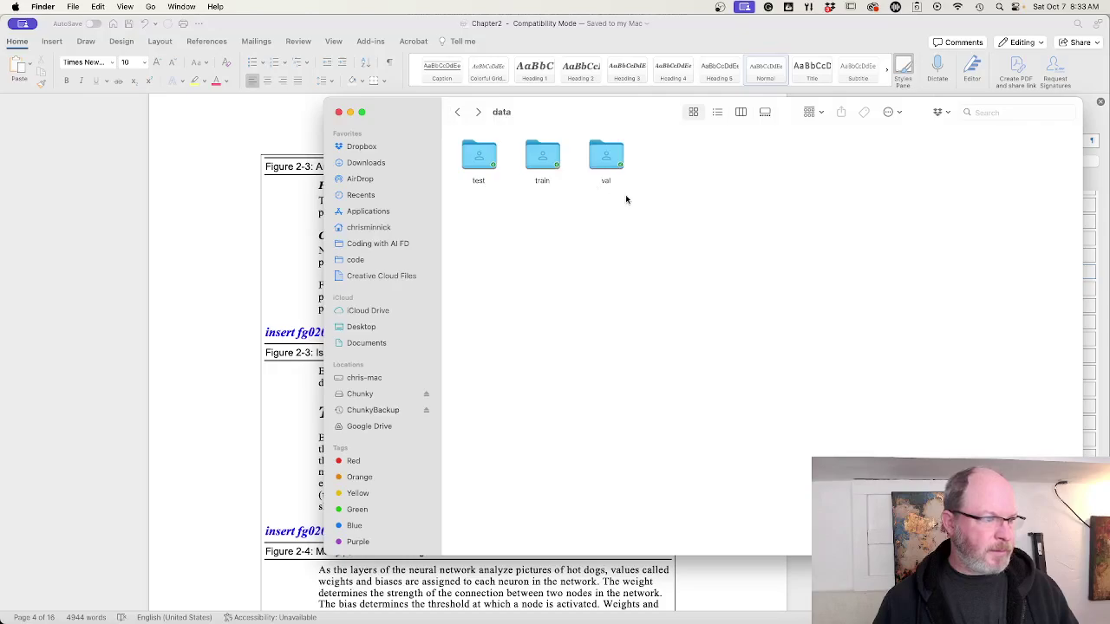
left_click(458, 112)
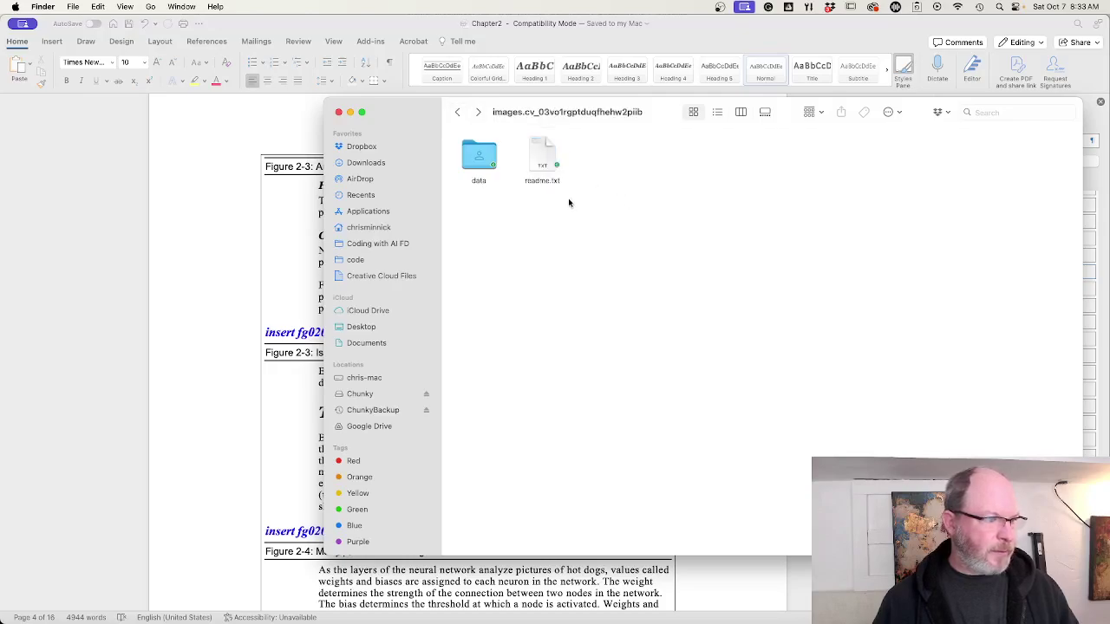
left_click(543, 163)
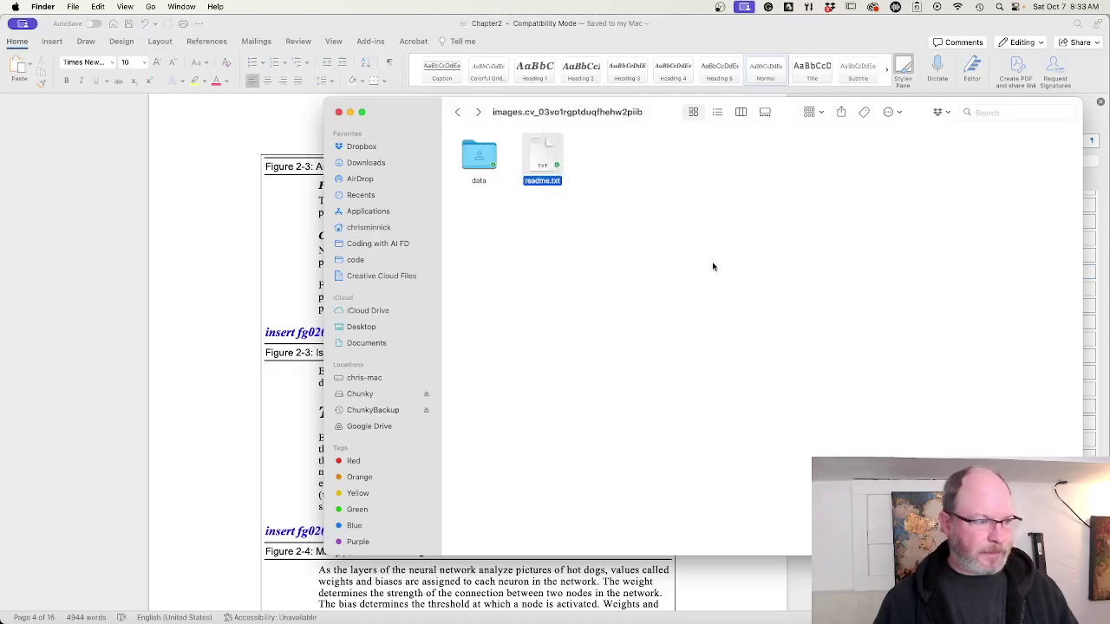
key("super+o")
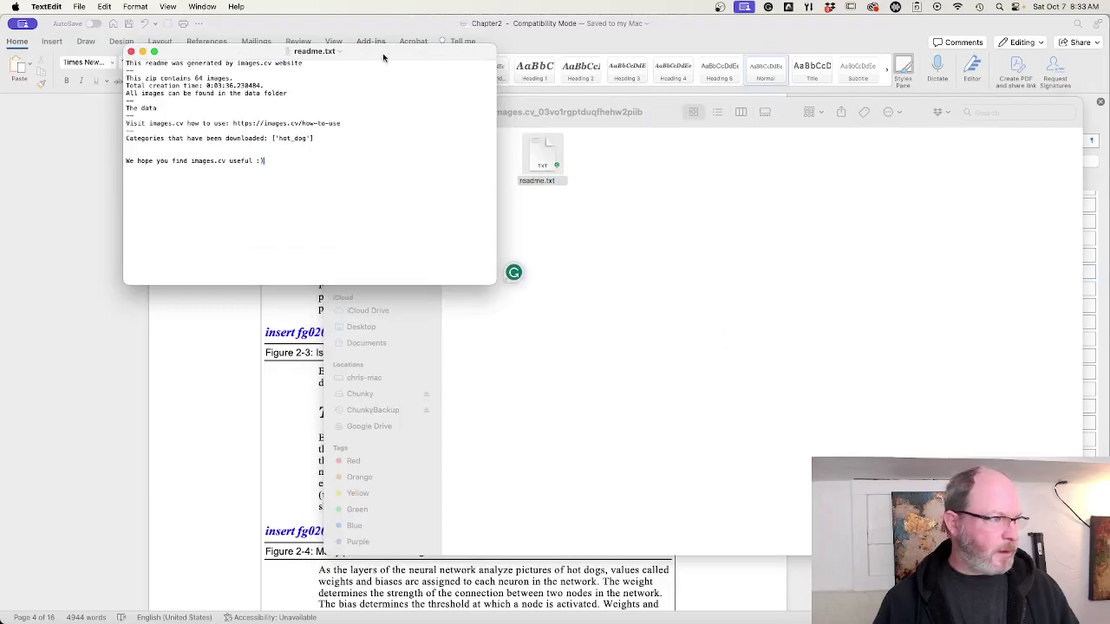
left_click_drag(383, 52, 748, 143)
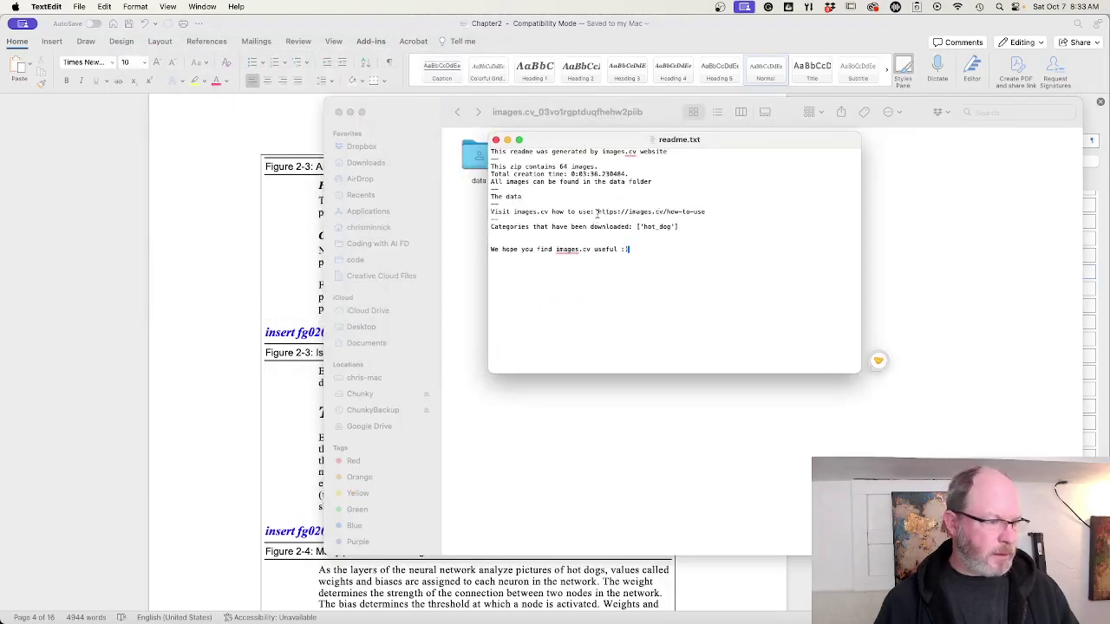
left_click_drag(597, 212, 705, 213)
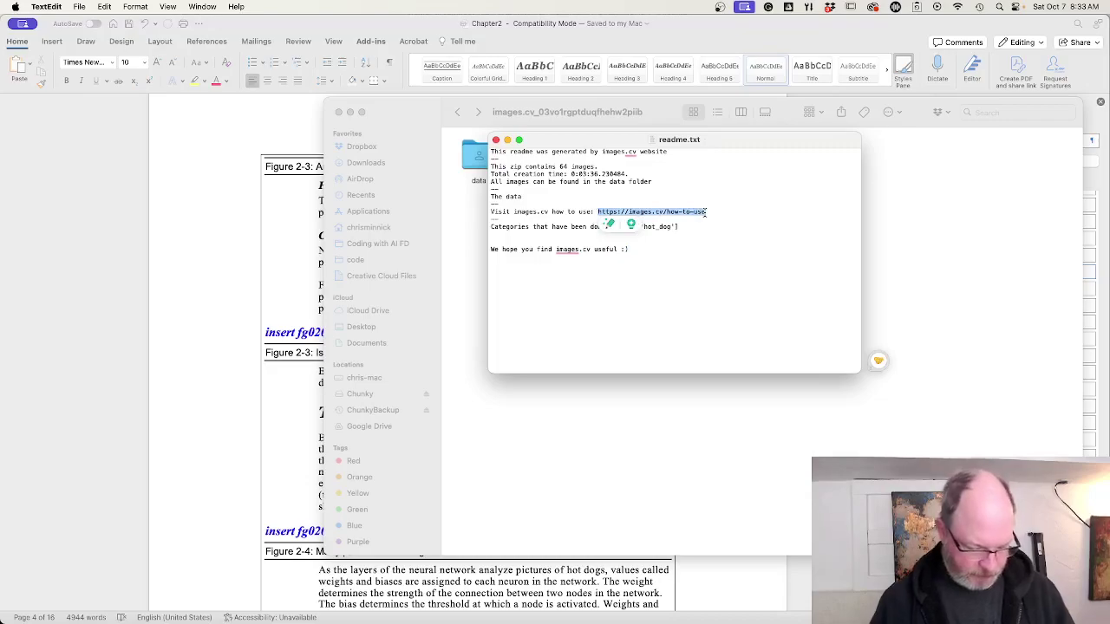
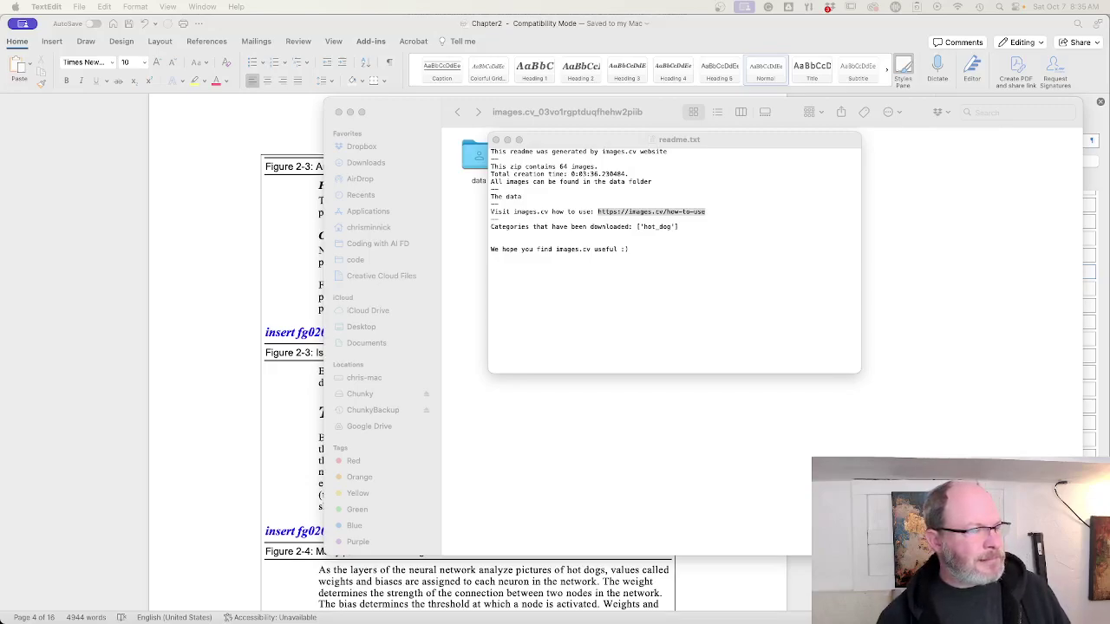
key("super+q")
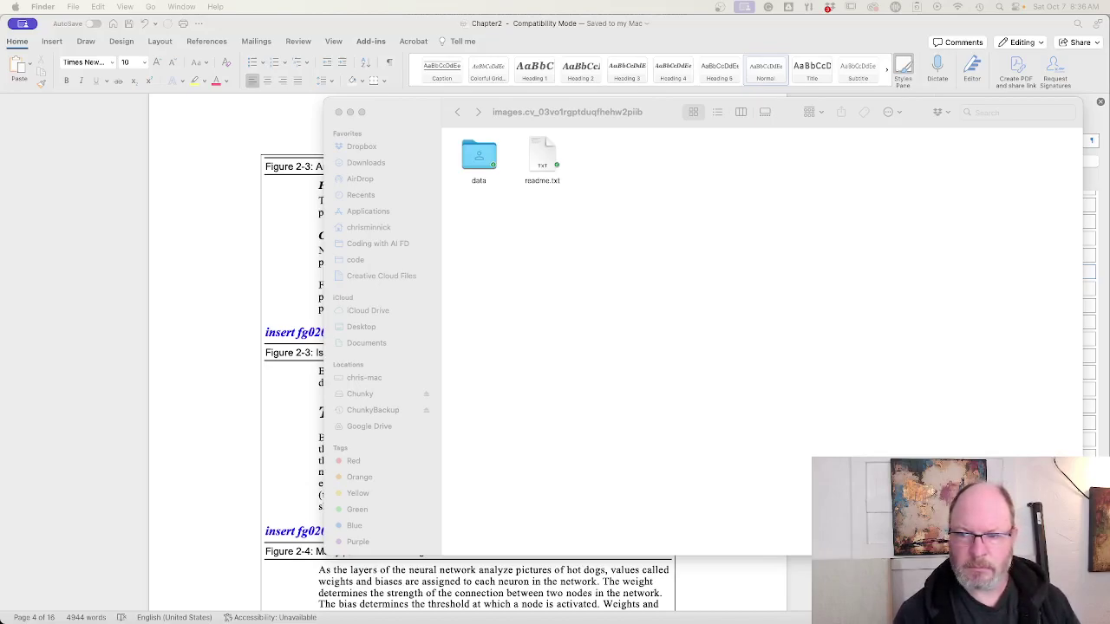
- Switch to the images.cv site in Chrome, reposition the browser window and browse the popular labeled image datasets
key("super+Tab")
left_click_drag(917, 72, 562, 48)
scroll(764, 295, "down", 3)
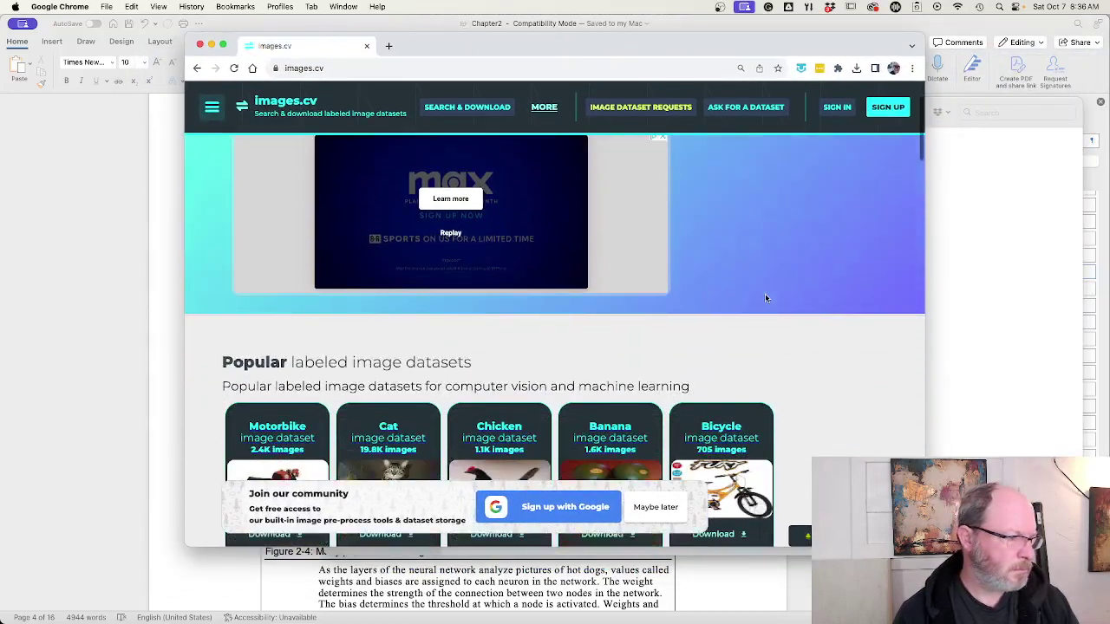
scroll(765, 298, "down", 5)
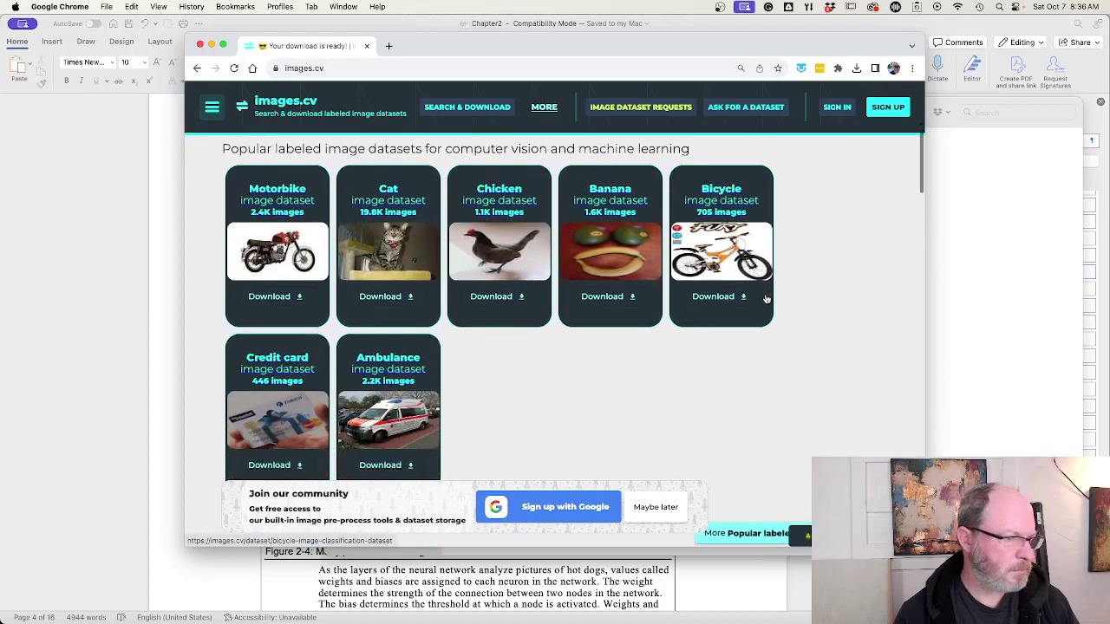
- Browse from the popular datasets to the Vehicles labeled image datasets on images.cv, dismissing the Join our community sign-up offer
scroll(767, 299, "down", 1)
scroll(767, 299, "down", 4)
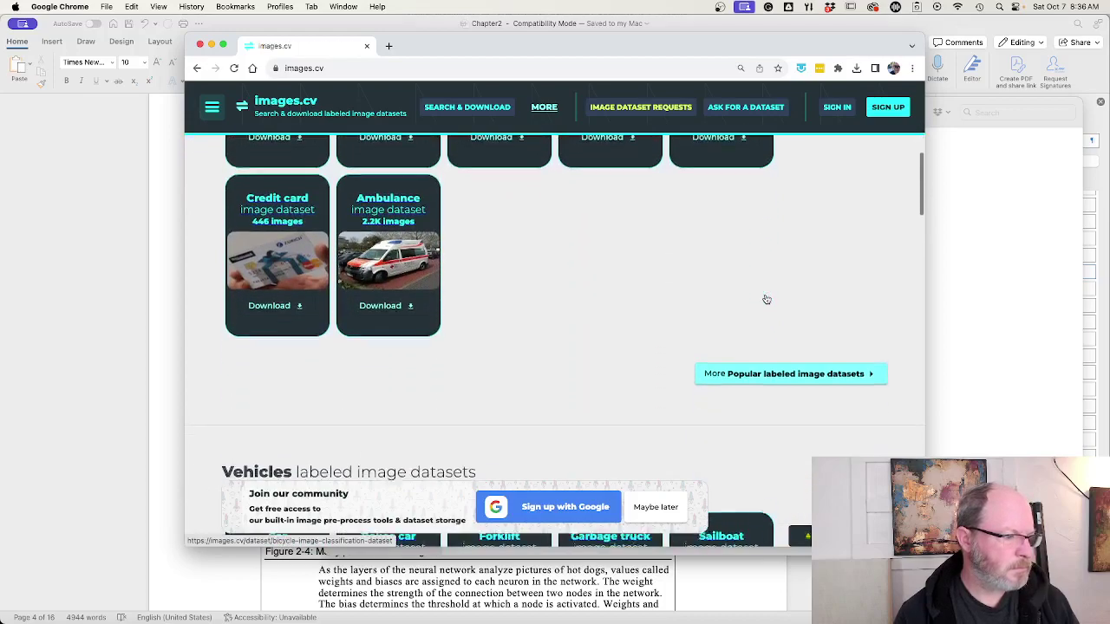
scroll(767, 299, "down", 1)
left_click(656, 506)
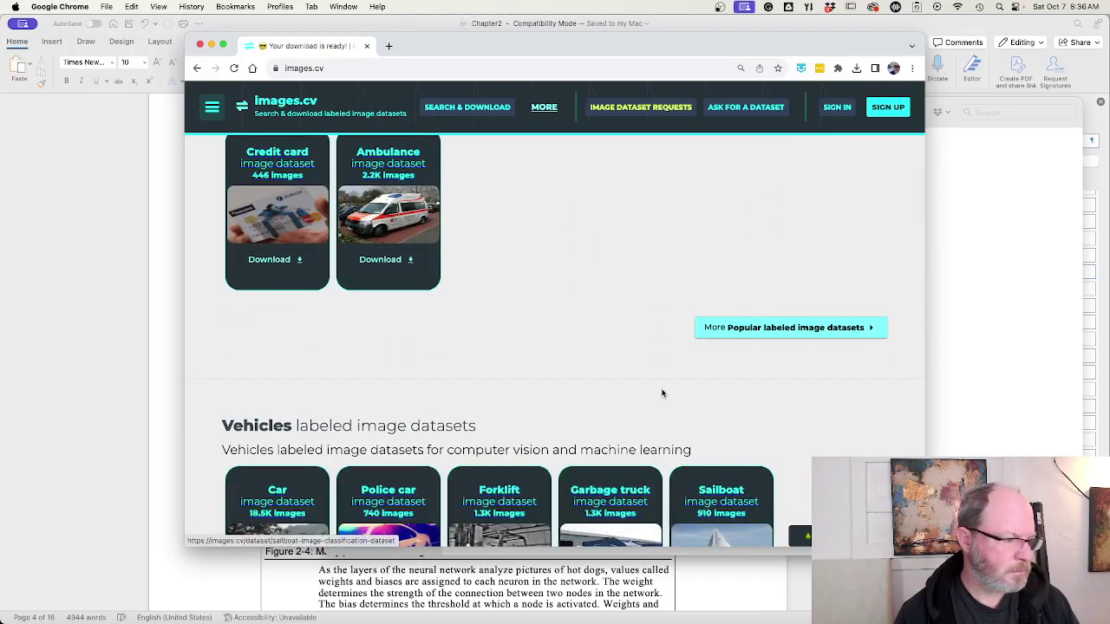
scroll(661, 392, "down", 5)
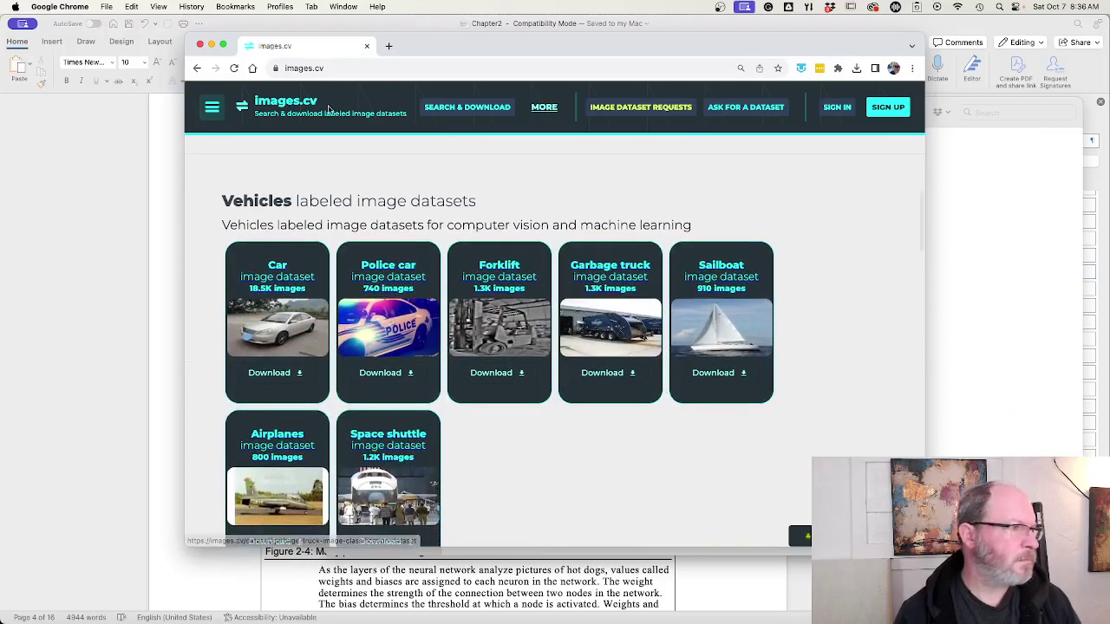
- Bookmark the images.cv page with the link-saving extension, tagging it codingwithai and datasets, and close the Add link form
left_click(820, 68)
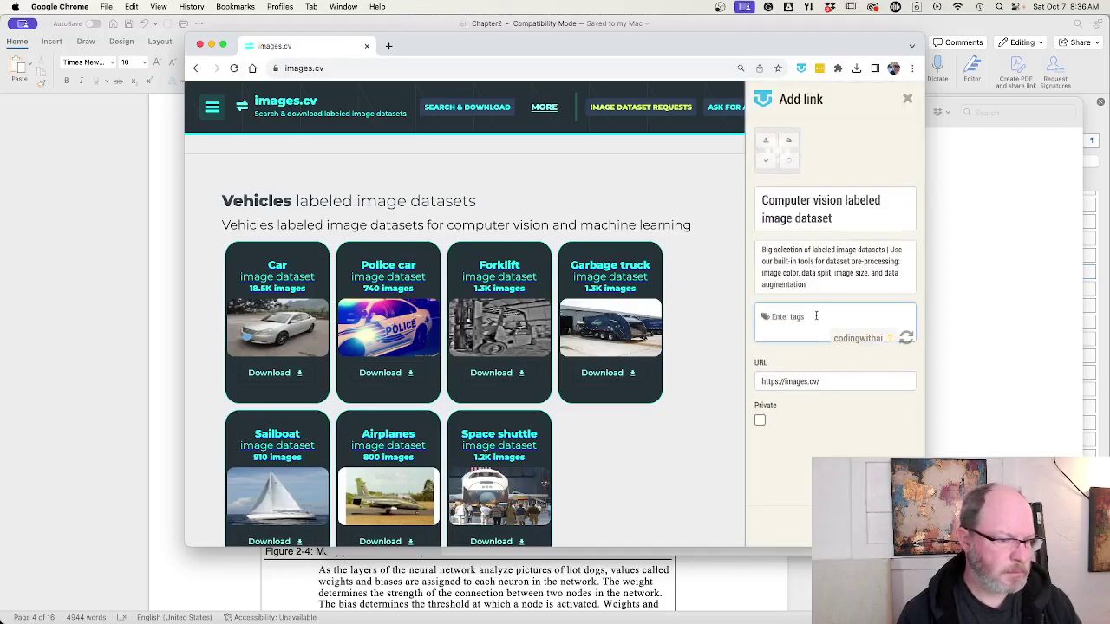
left_click(857, 339)
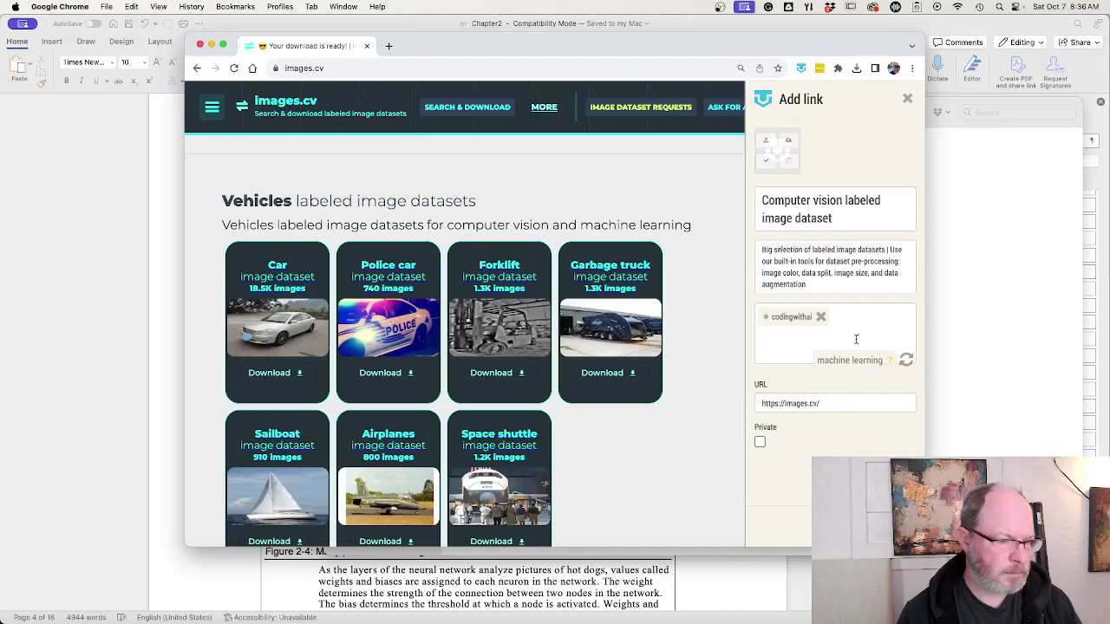
left_click(856, 339)
type("daat")
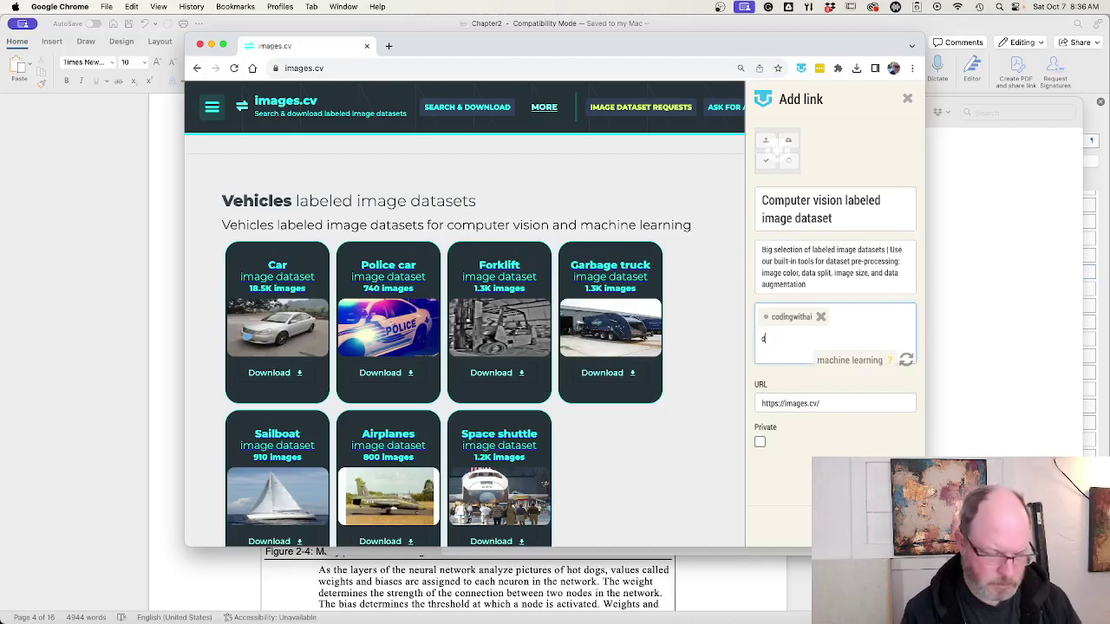
key("BackSpace")
key("BackSpace")
type("tasets")
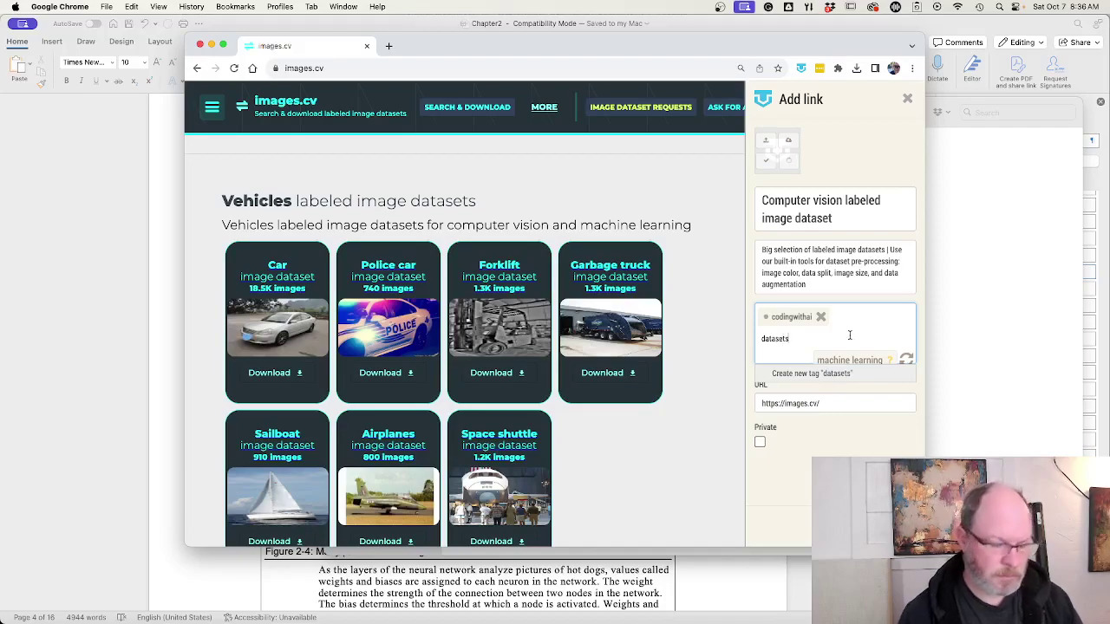
key("Return")
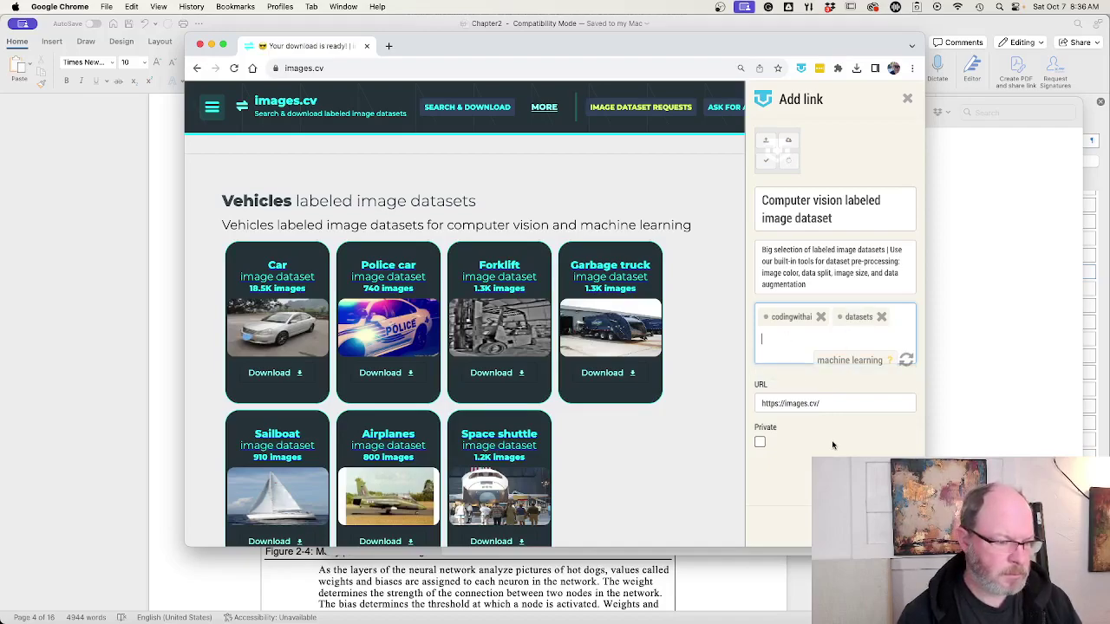
left_click(664, 473)
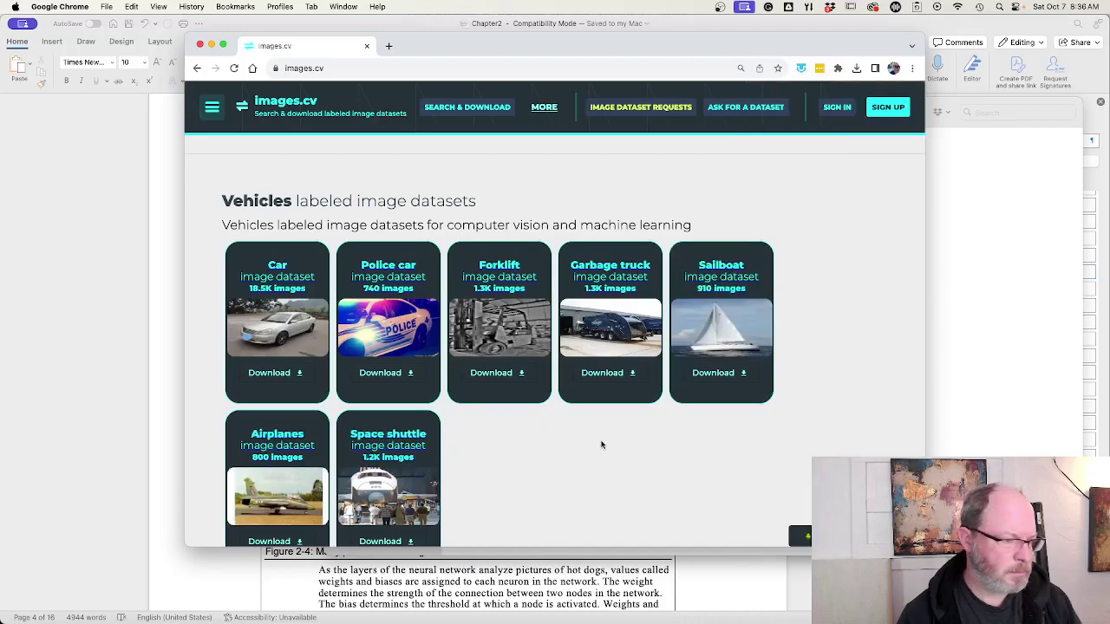
- Open the images.cv Search & Download page and look through its gallery of labeled image datasets
scroll(666, 477, "down", 1)
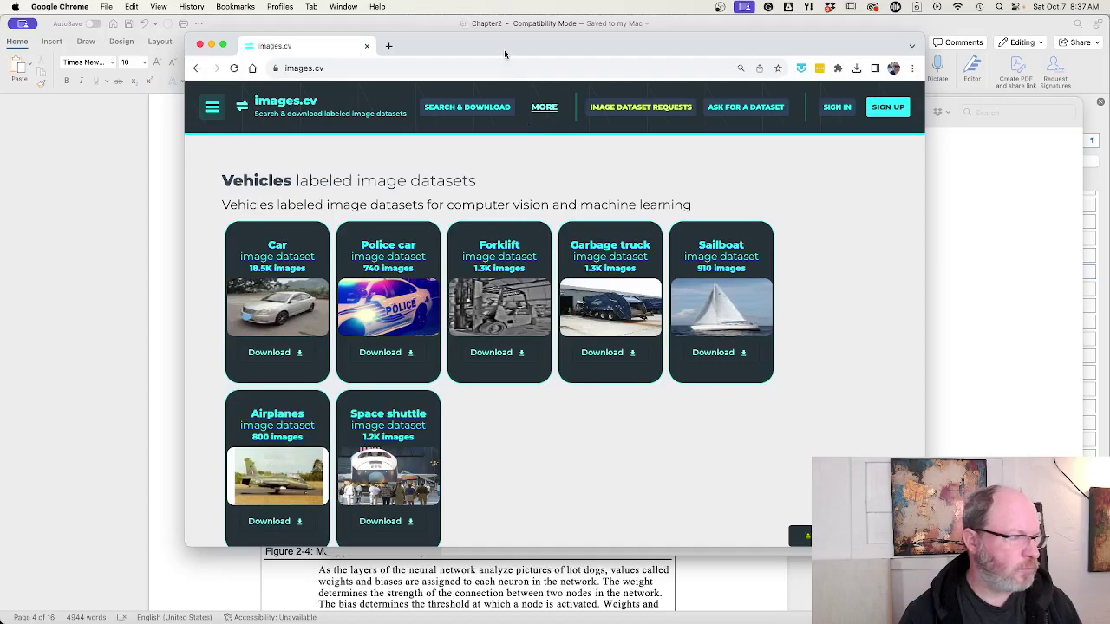
left_click(466, 108)
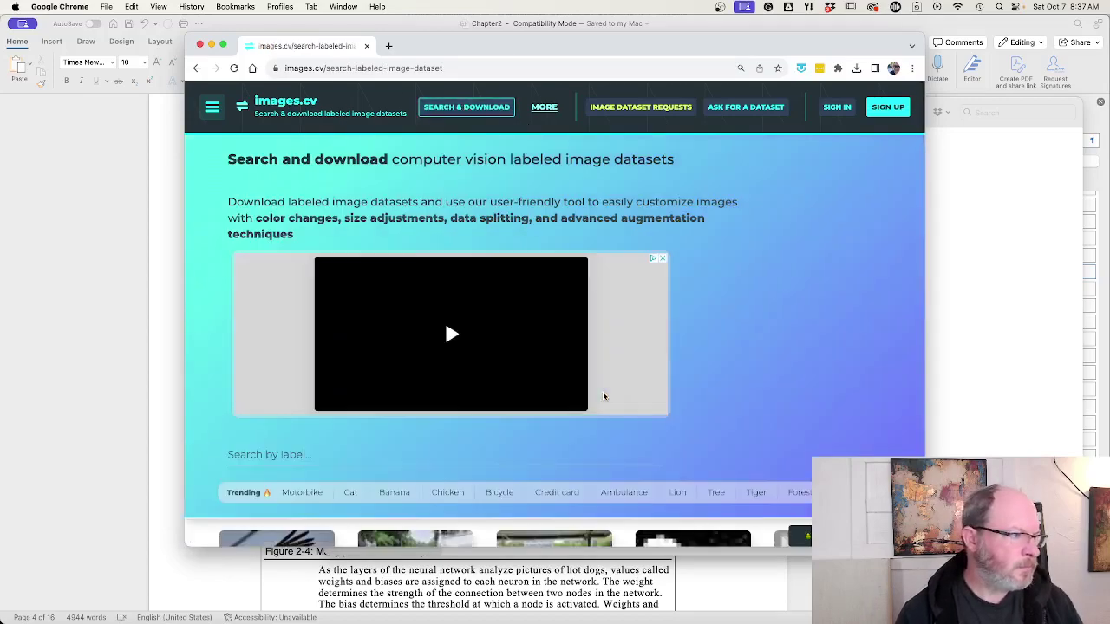
scroll(605, 396, "down", 3)
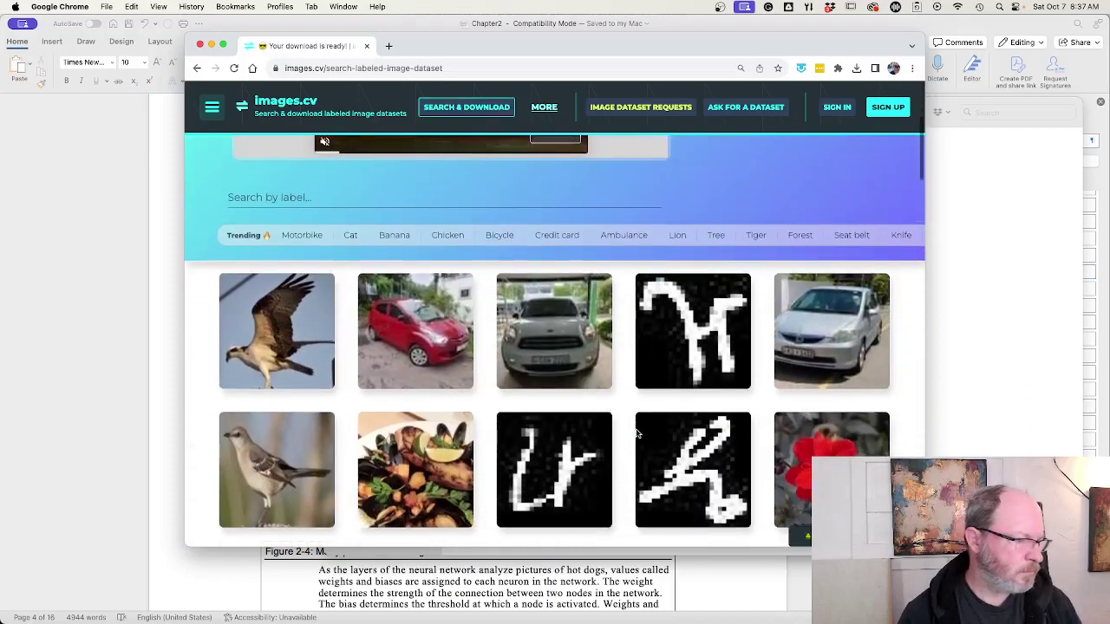
scroll(637, 434, "down", 3)
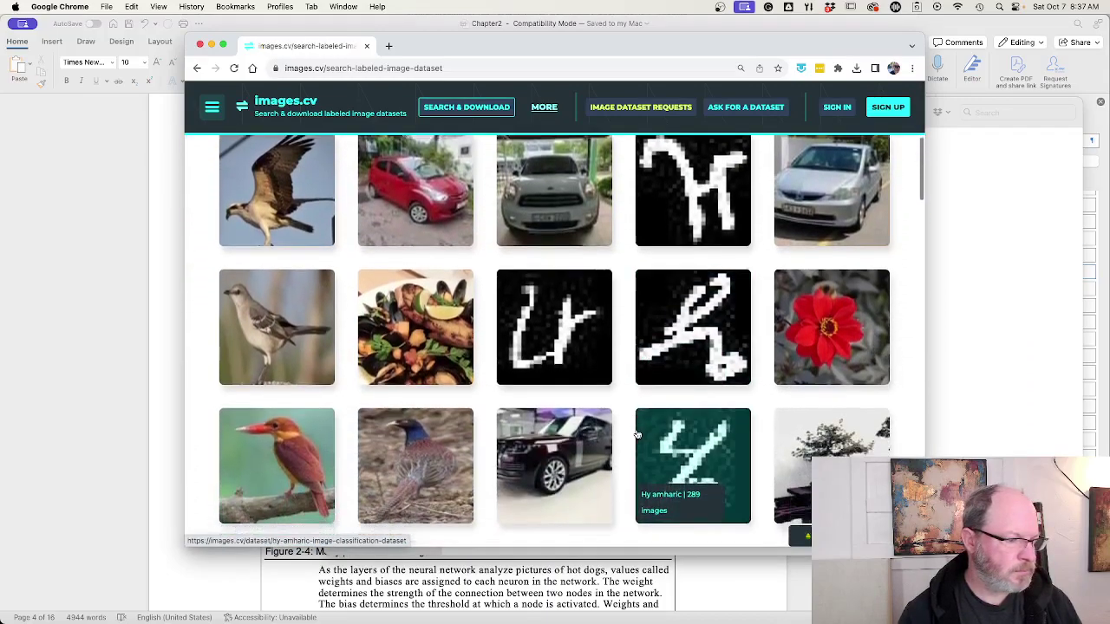
scroll(637, 433, "down", 3)
scroll(637, 433, "down", 3)
scroll(638, 434, "up", 10)
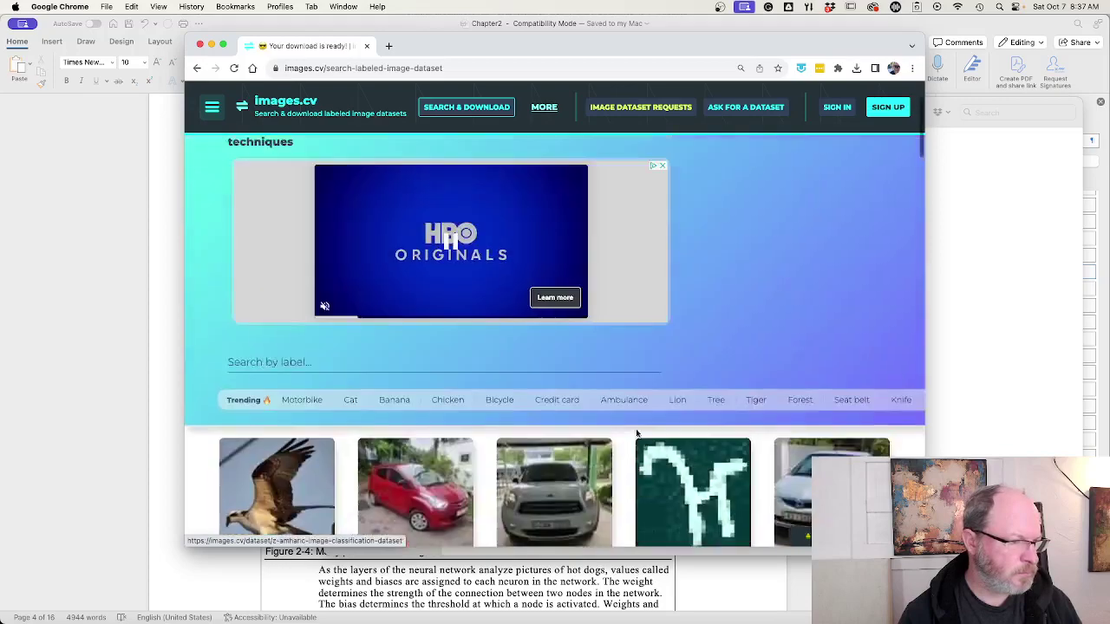
scroll(637, 434, "up", 2)
scroll(638, 434, "down", 3)
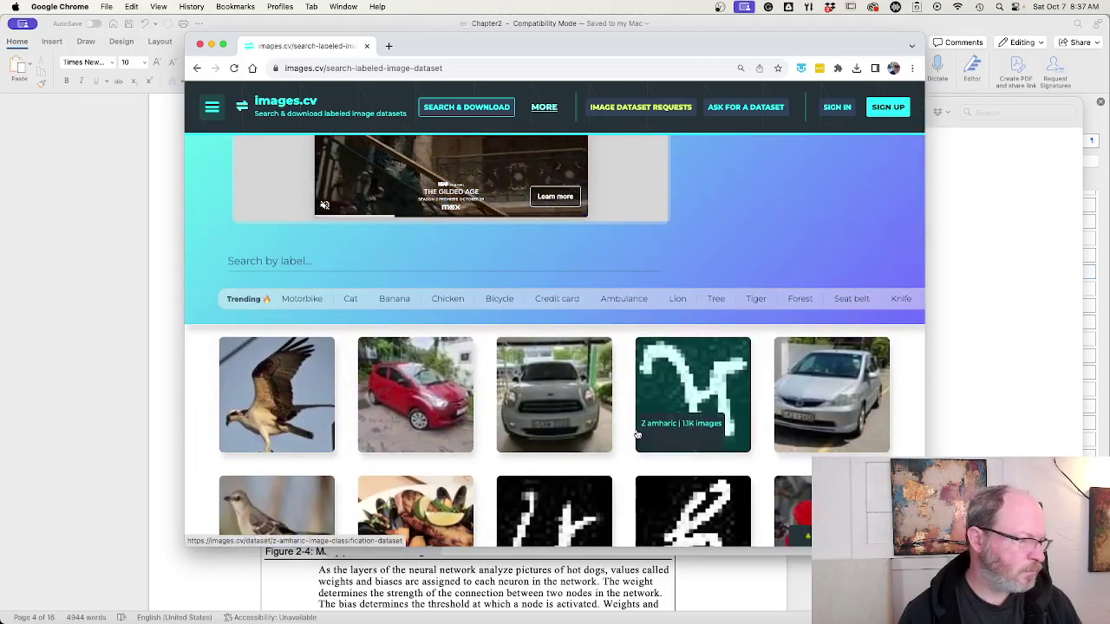
left_click(425, 263)
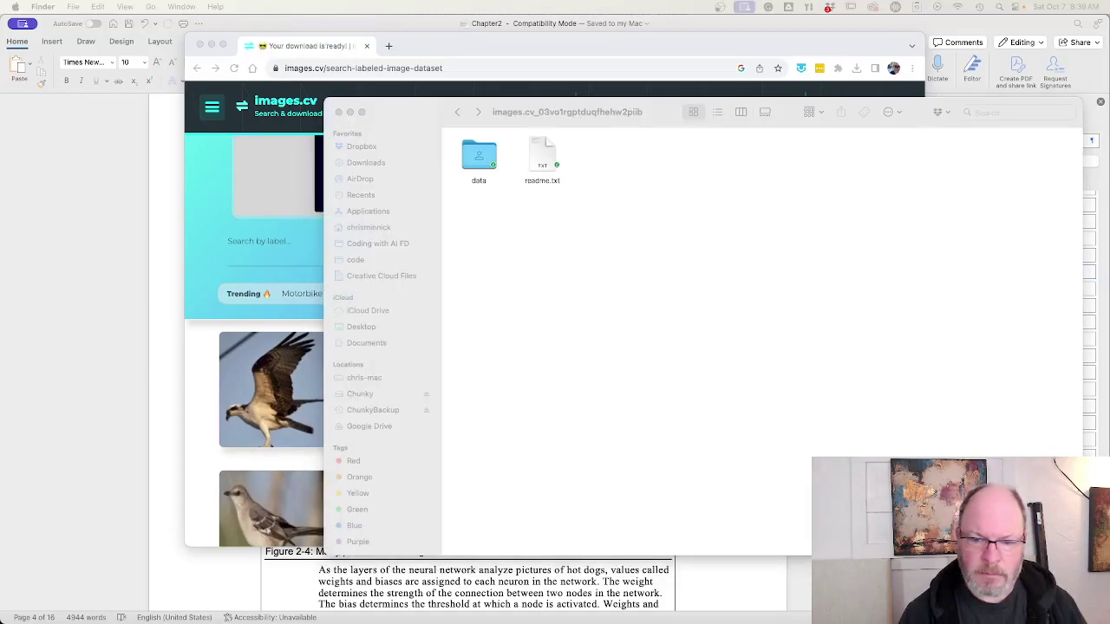
- Put the unsplash-images-collection folder into the images.cv dataset folder in Finder and open it
left_click_drag(758, 160, 620, 228)
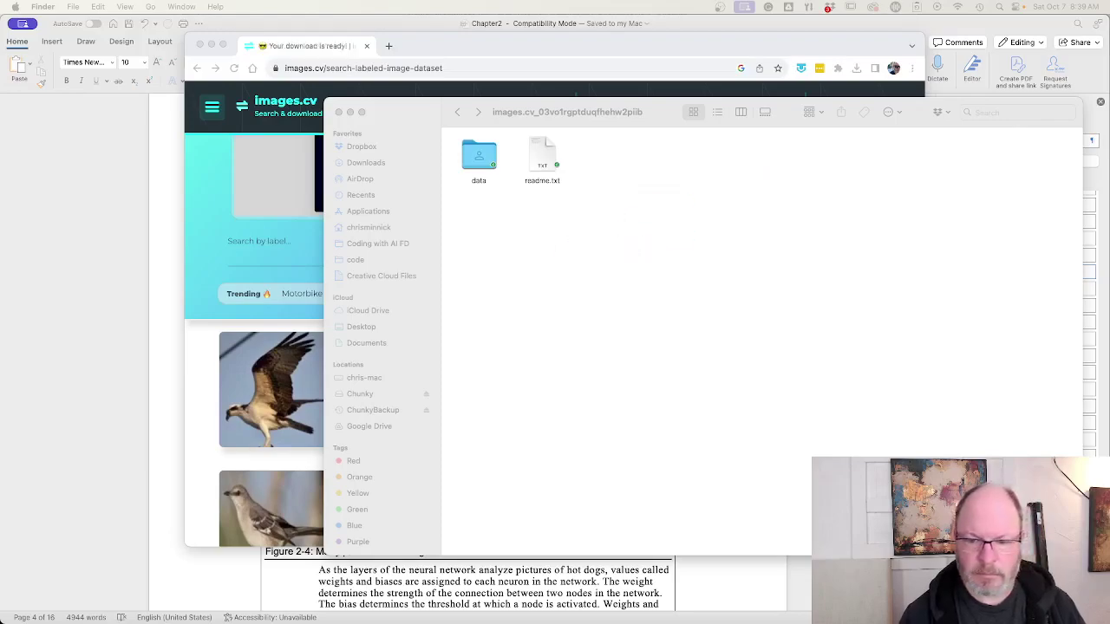
left_click(629, 338)
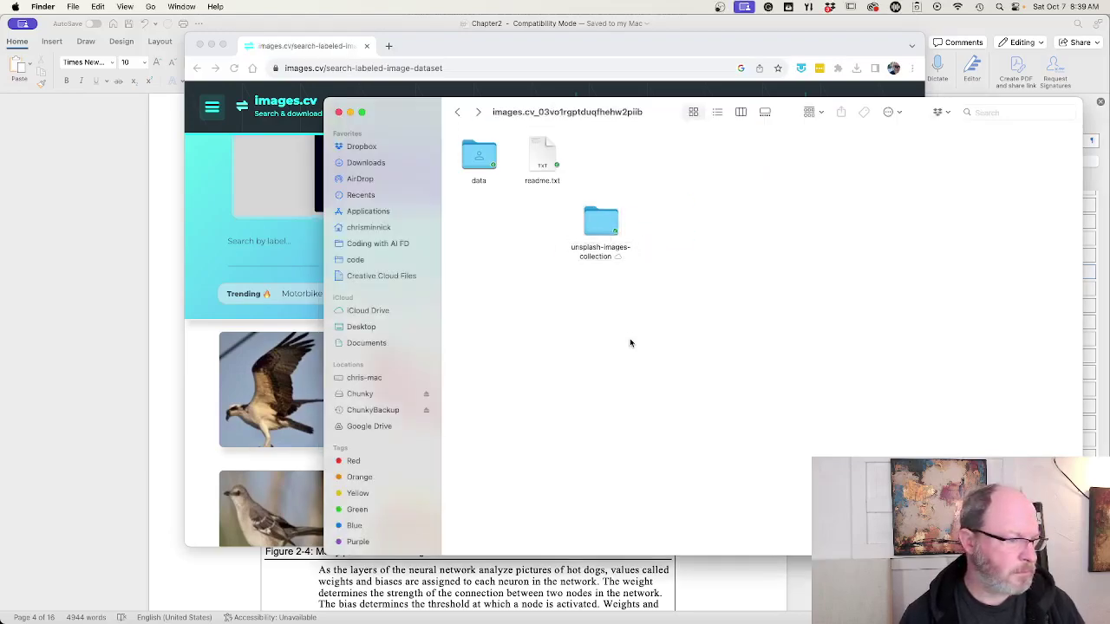
double_click(598, 223)
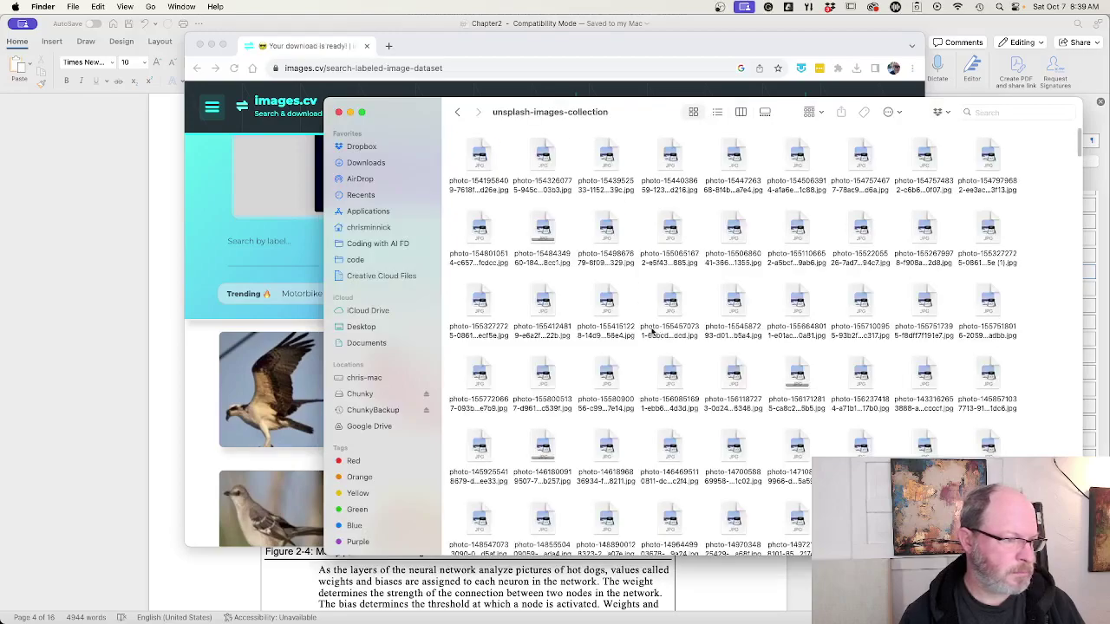
- View the second photo of the unsplash-images-collection folder in Preview, close it and quit Preview
left_click(542, 155)
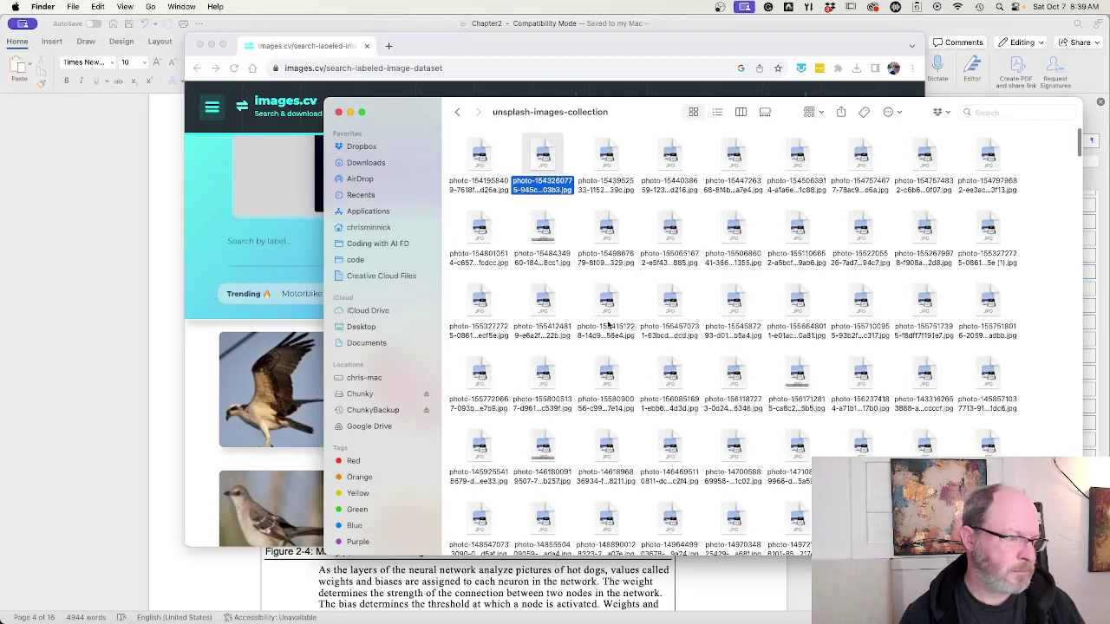
key("super+o")
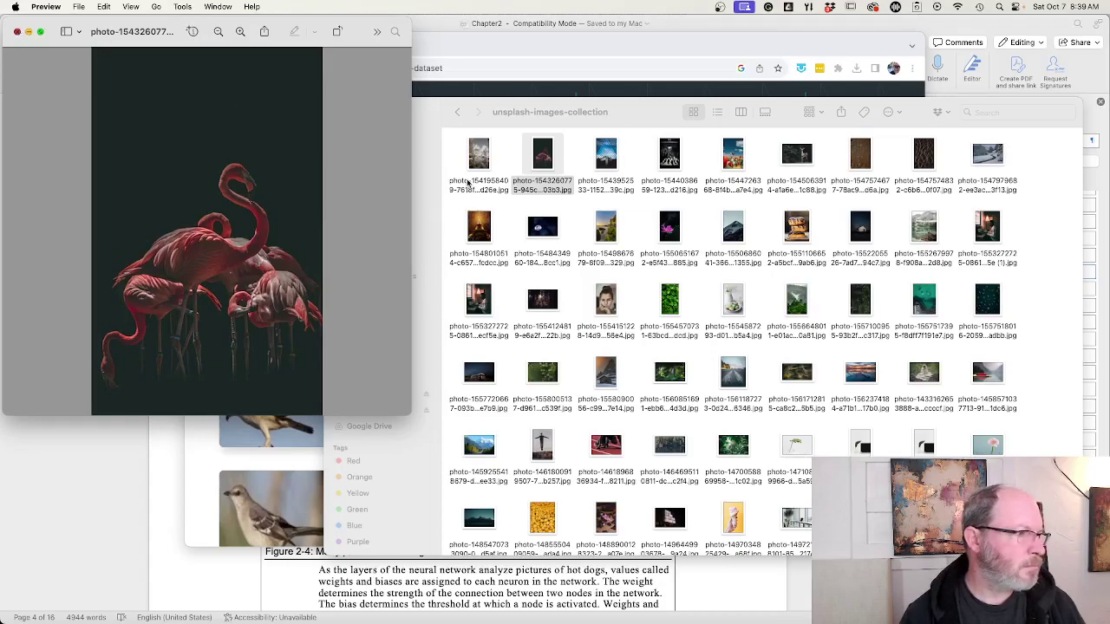
key("super+w")
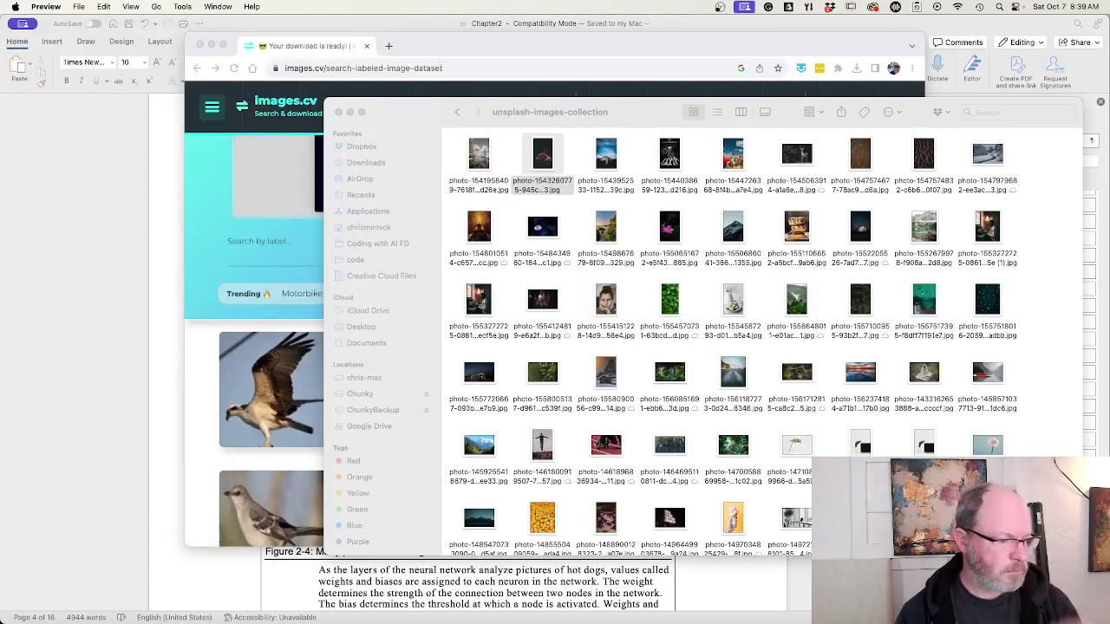
key("super+q")
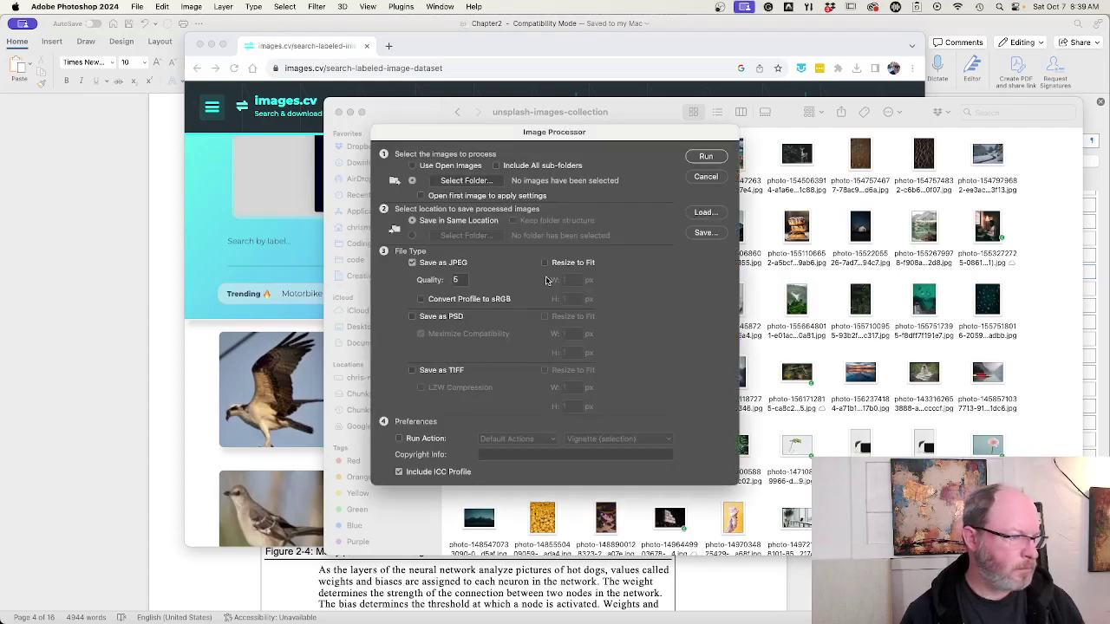
- Set the Image Processor's source in Photoshop to the unsplash-images-collection folder inside the images.cv dataset folder of Chapter02
left_click(460, 182)
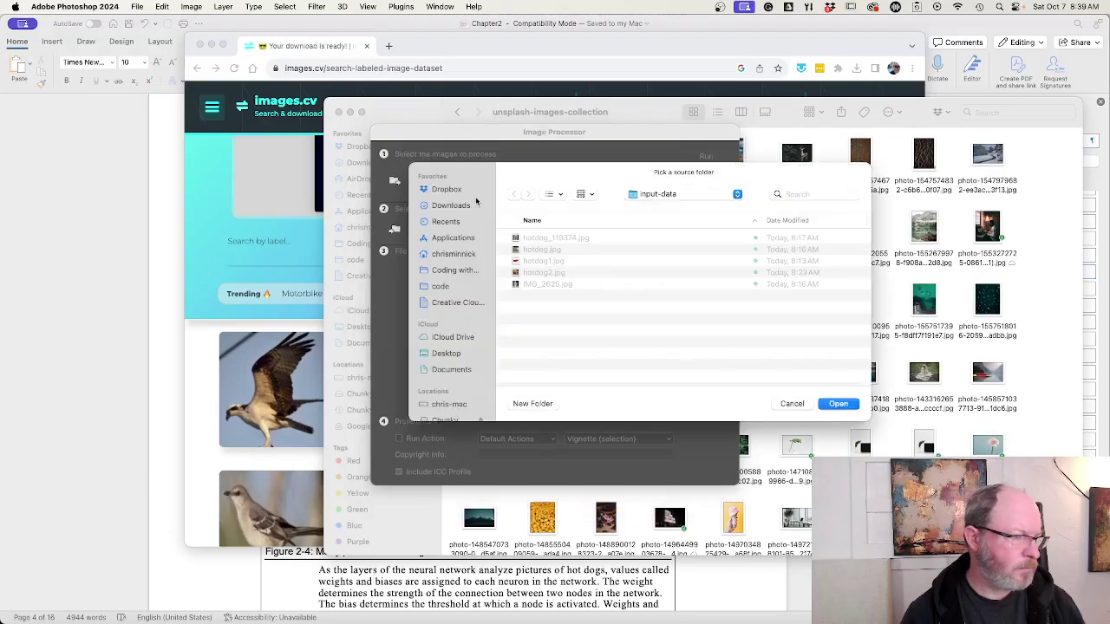
left_click(734, 198)
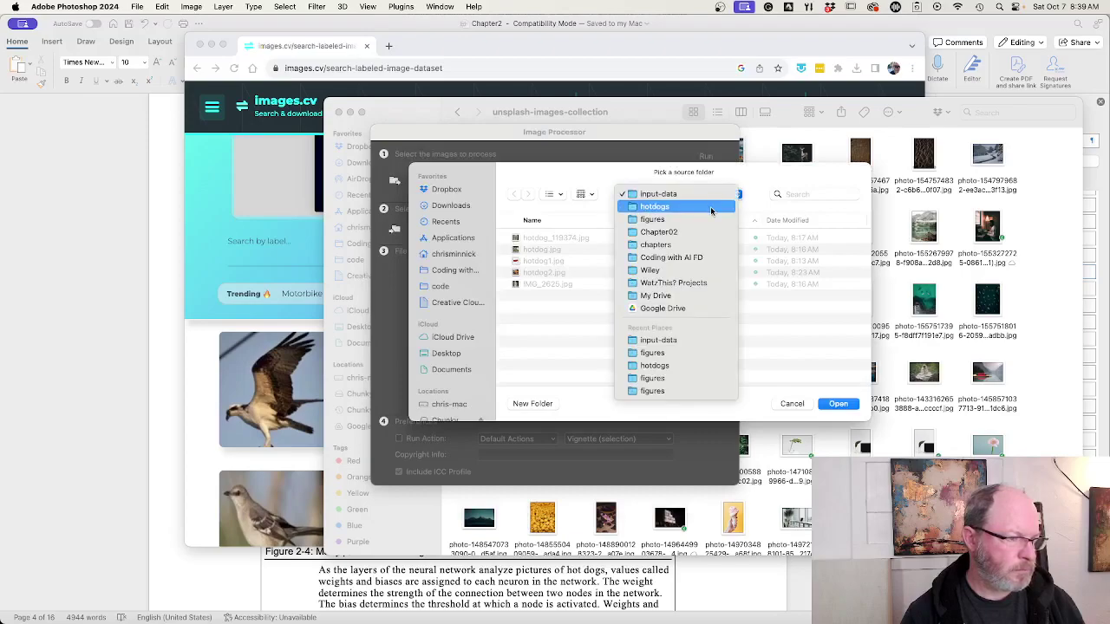
left_click(711, 208)
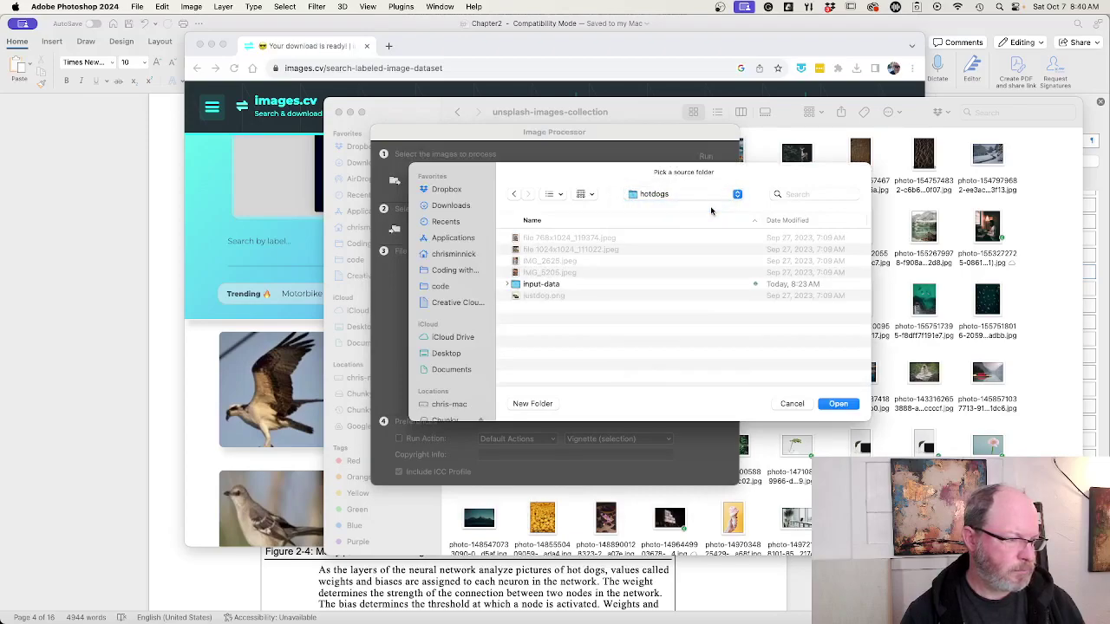
left_click(678, 198)
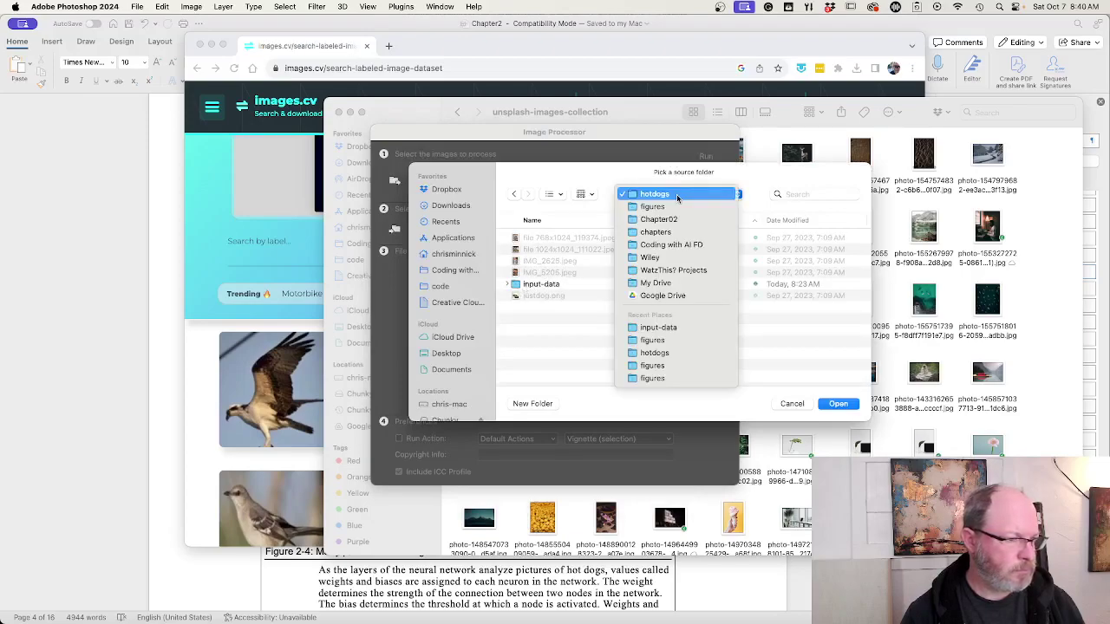
left_click(671, 244)
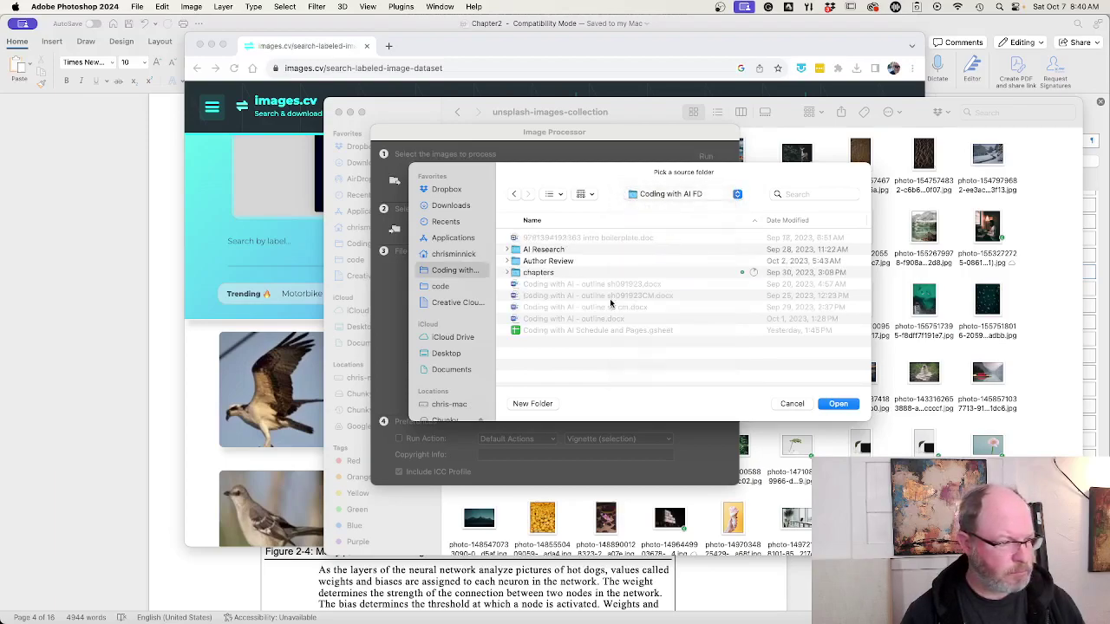
double_click(538, 273)
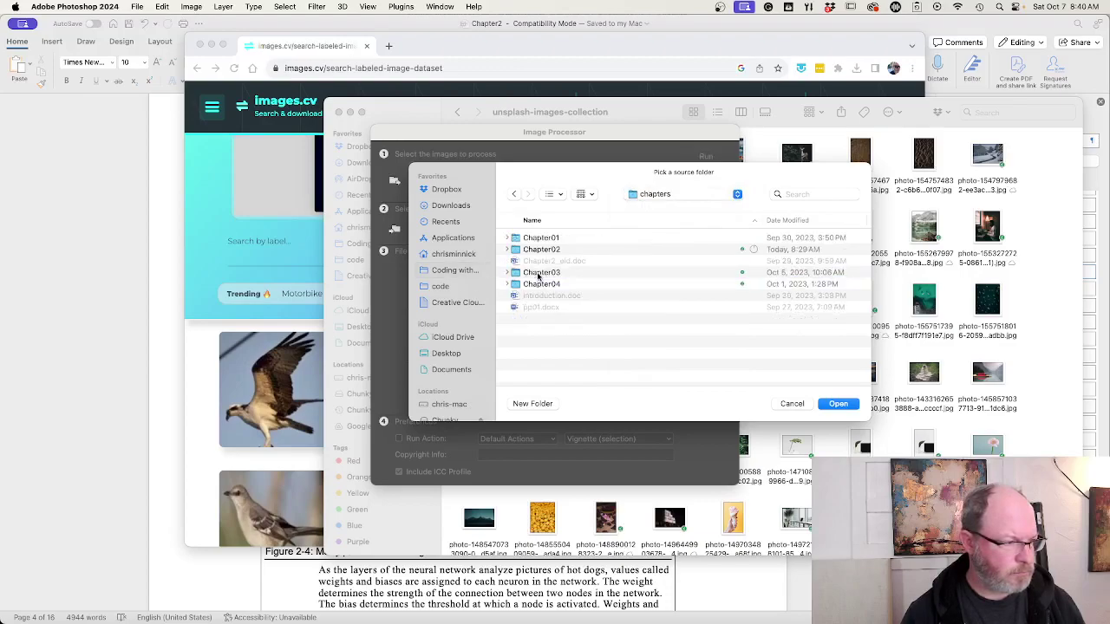
double_click(538, 250)
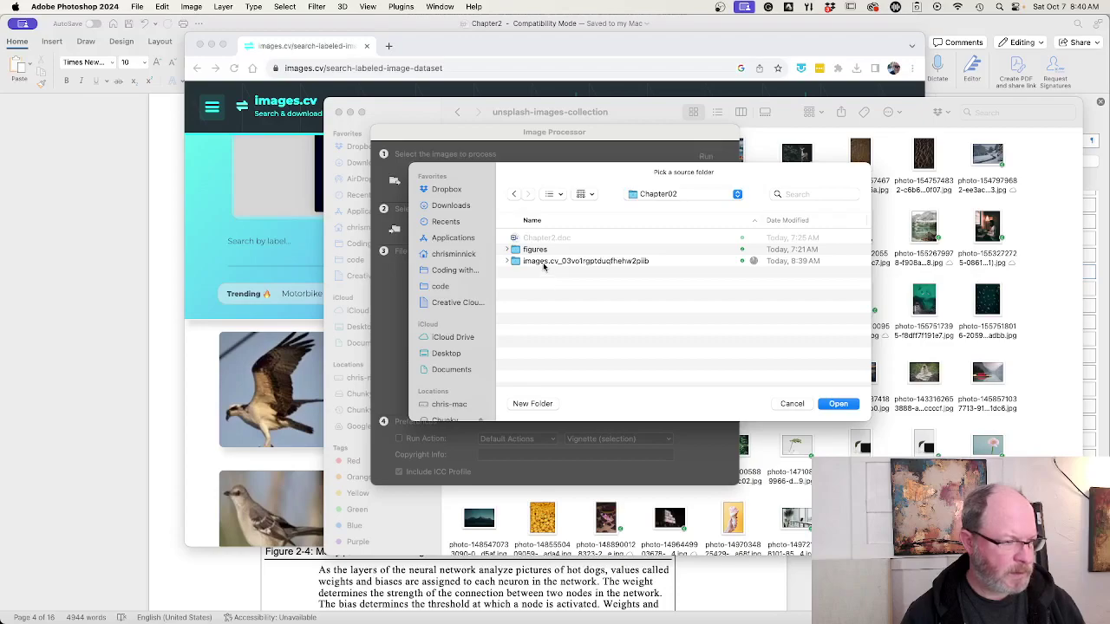
double_click(544, 263)
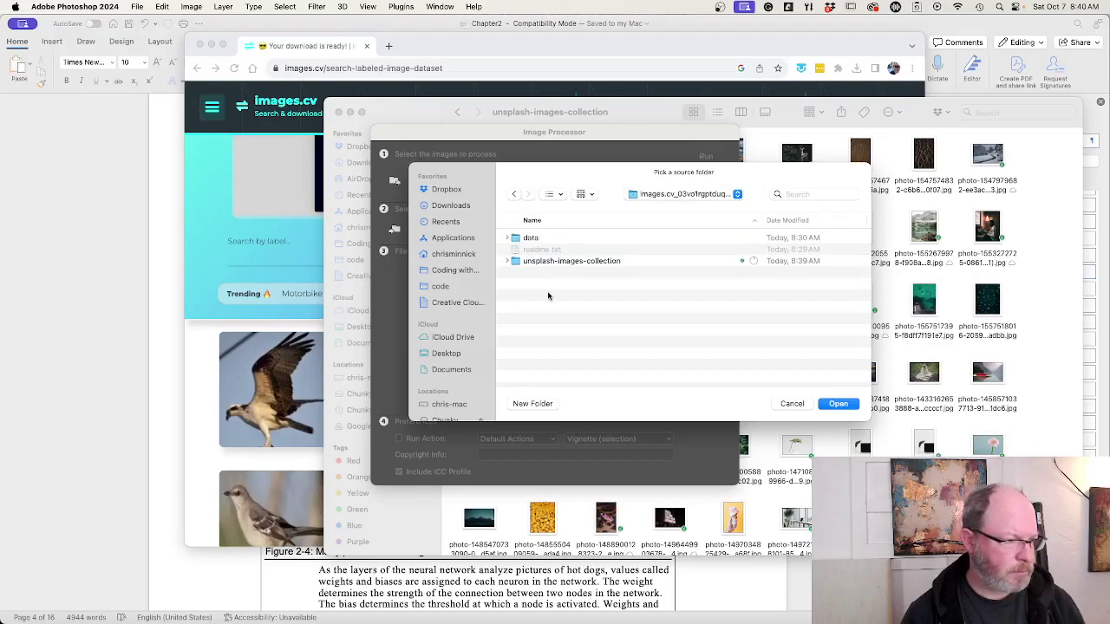
left_click(542, 260)
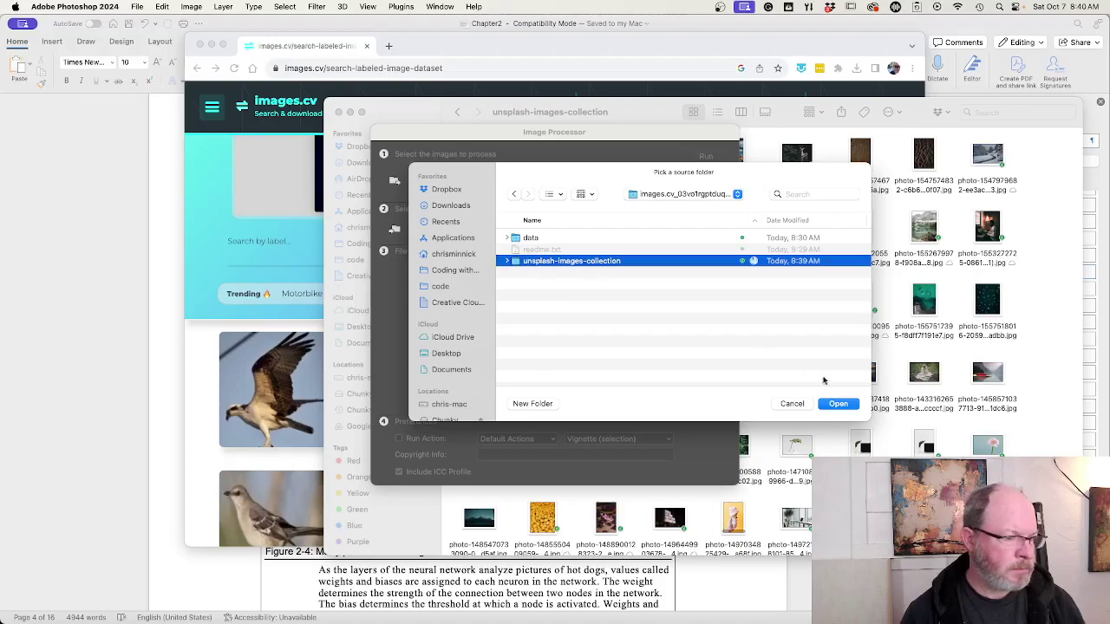
left_click(837, 404)
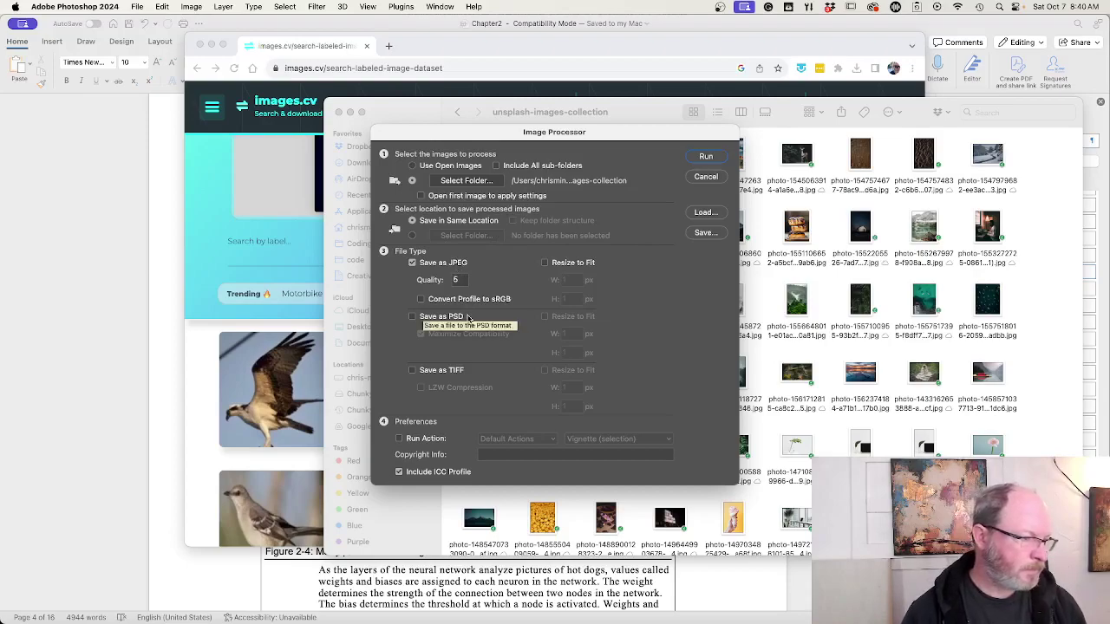
- Set the JPEG output to resize to fit 64 × 64 px and include all sub-folders of the source
left_click(545, 262)
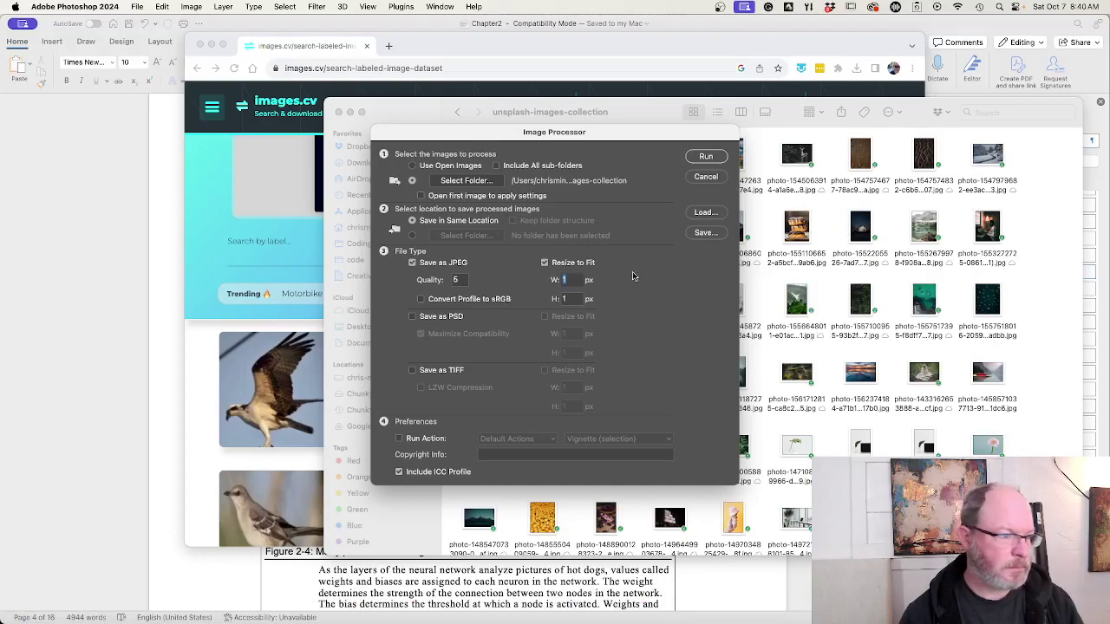
type("64")
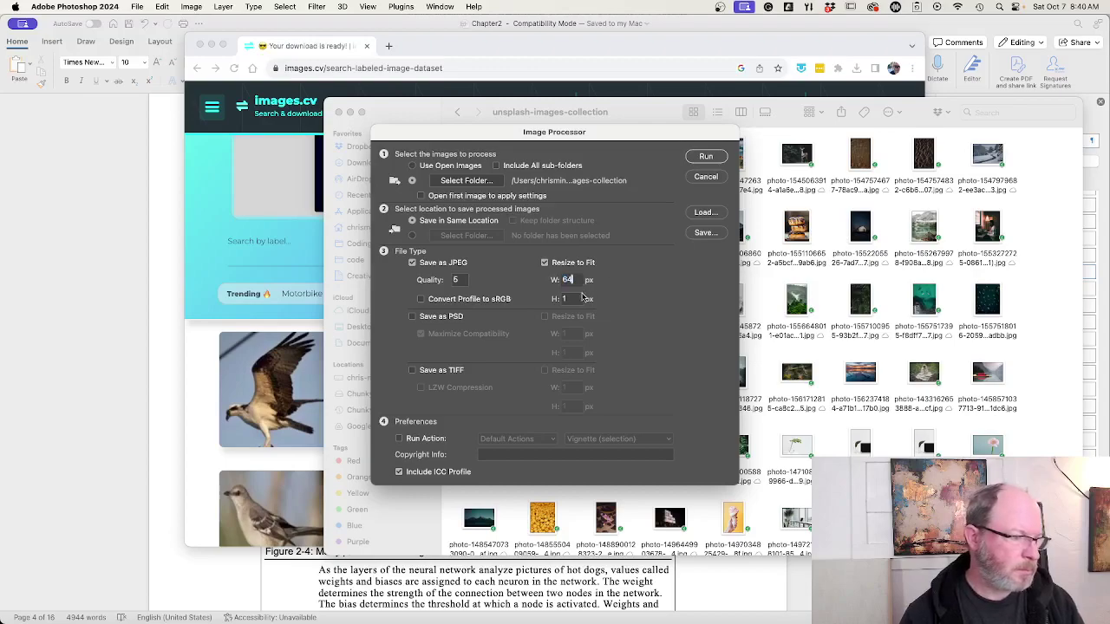
type("64")
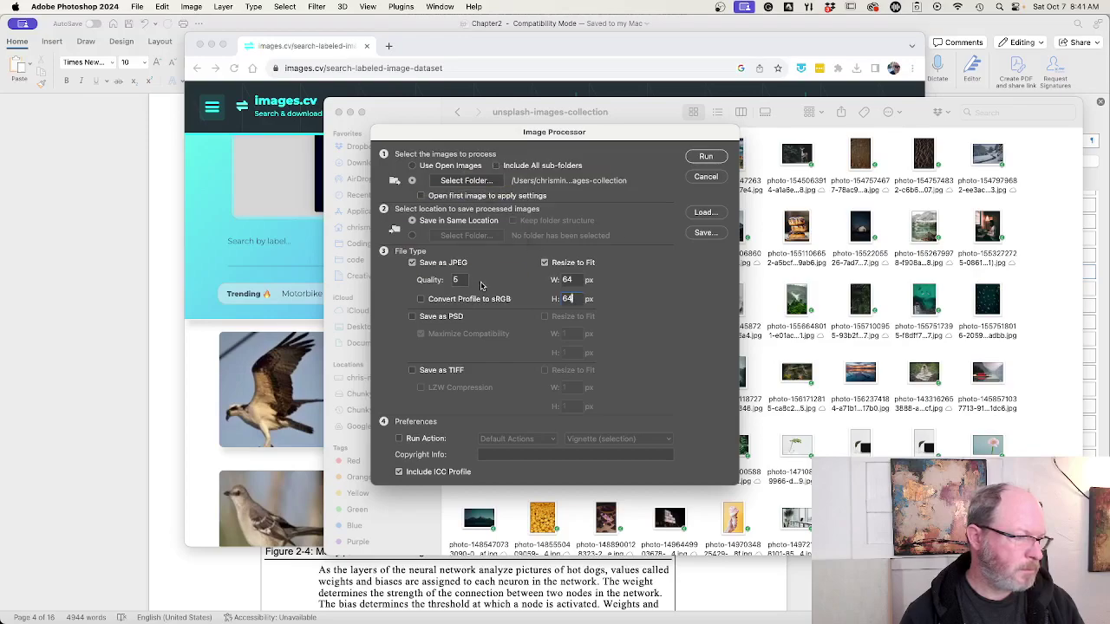
left_click(497, 165)
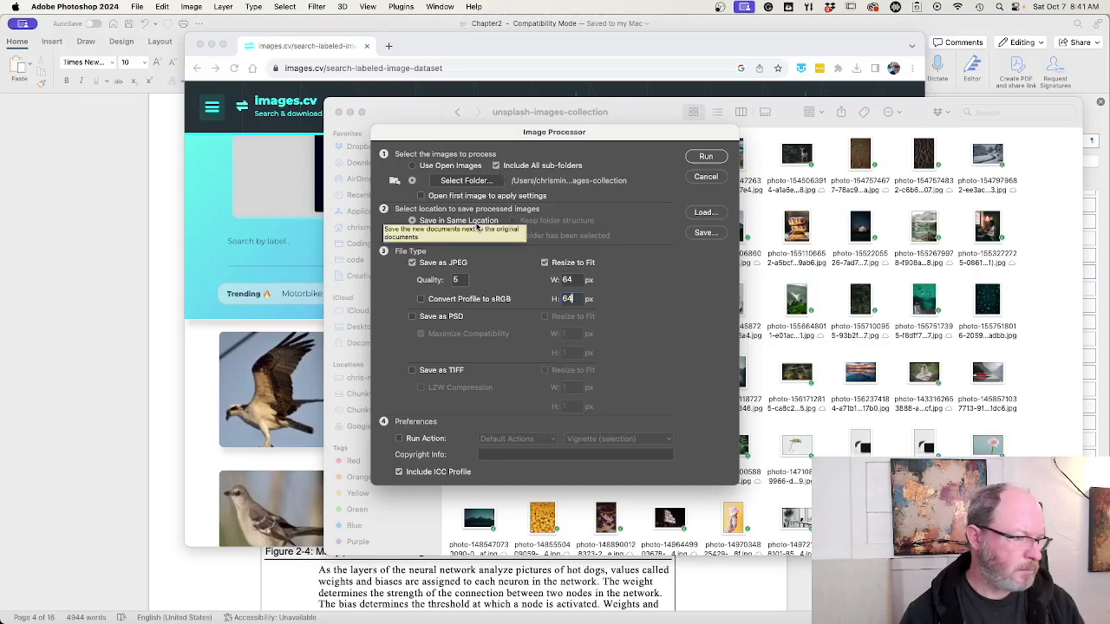
- Set the save location to a new folder named "not hot dog" inside the images.cv dataset folder
left_click(412, 235)
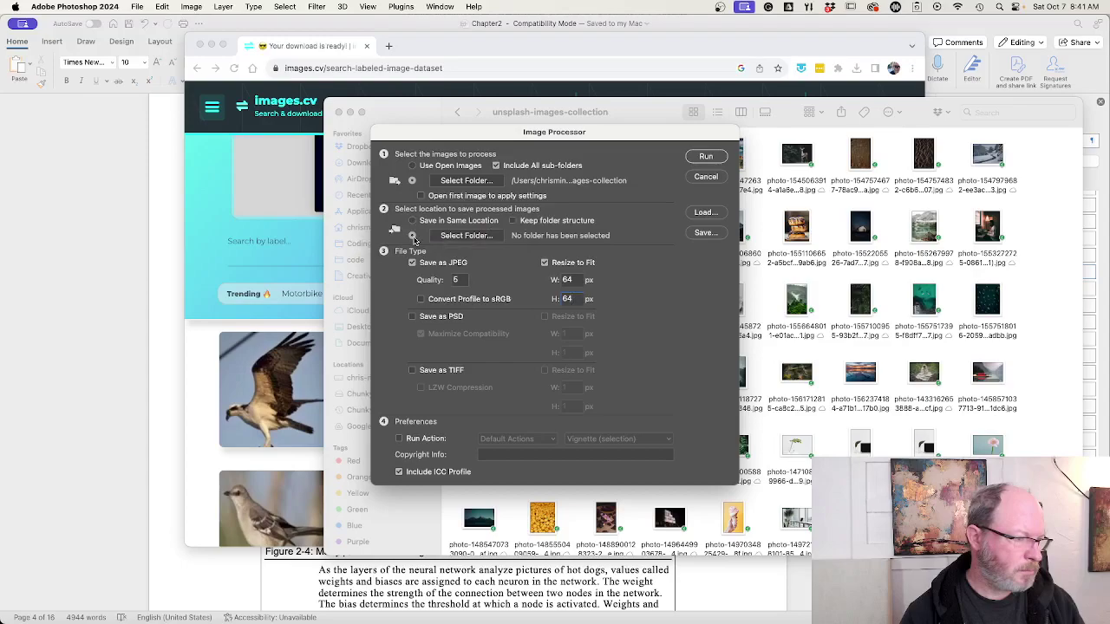
left_click(490, 236)
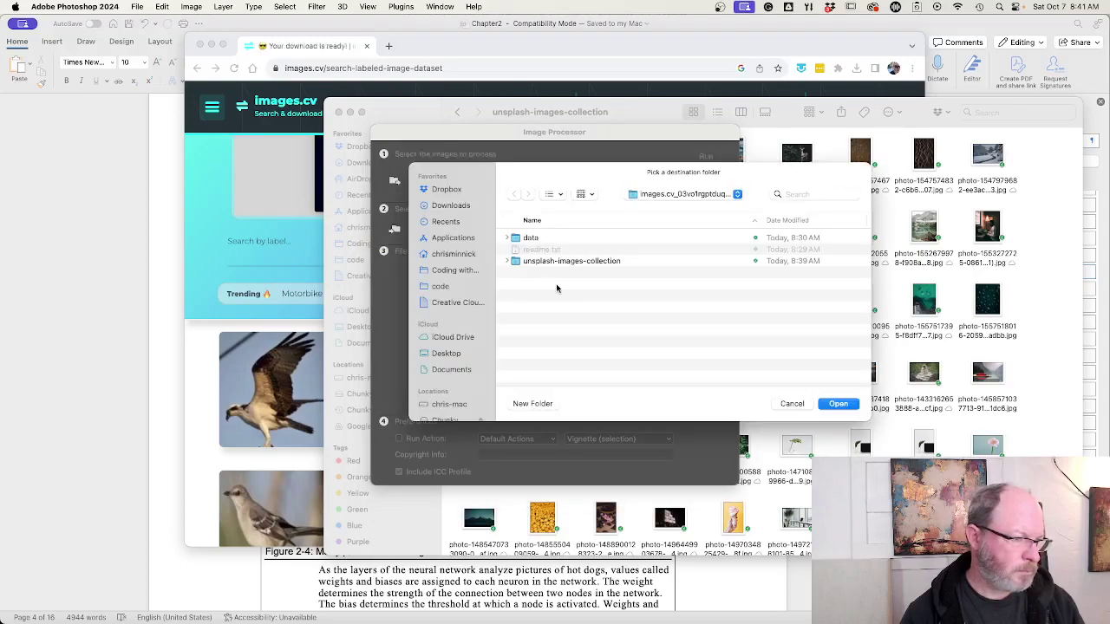
left_click(532, 403)
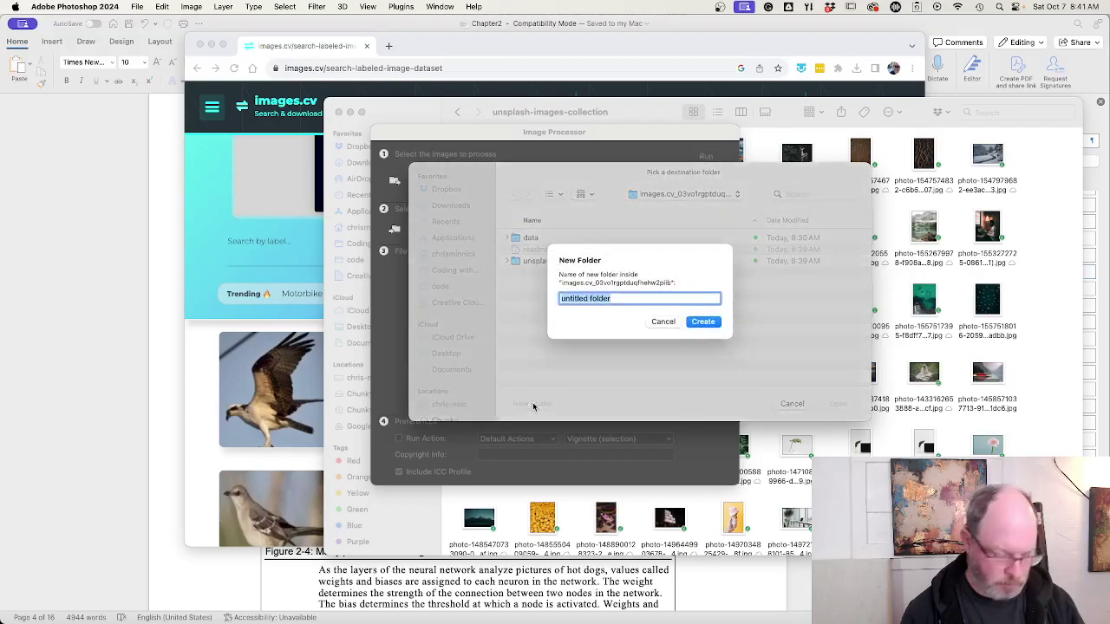
type("not")
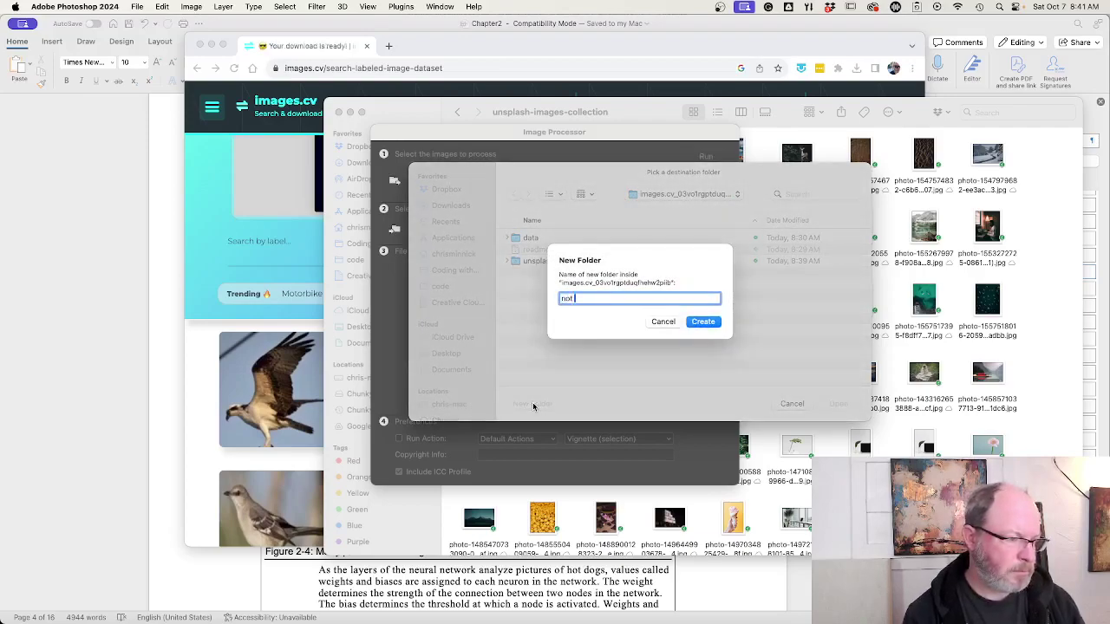
type(" hot dog")
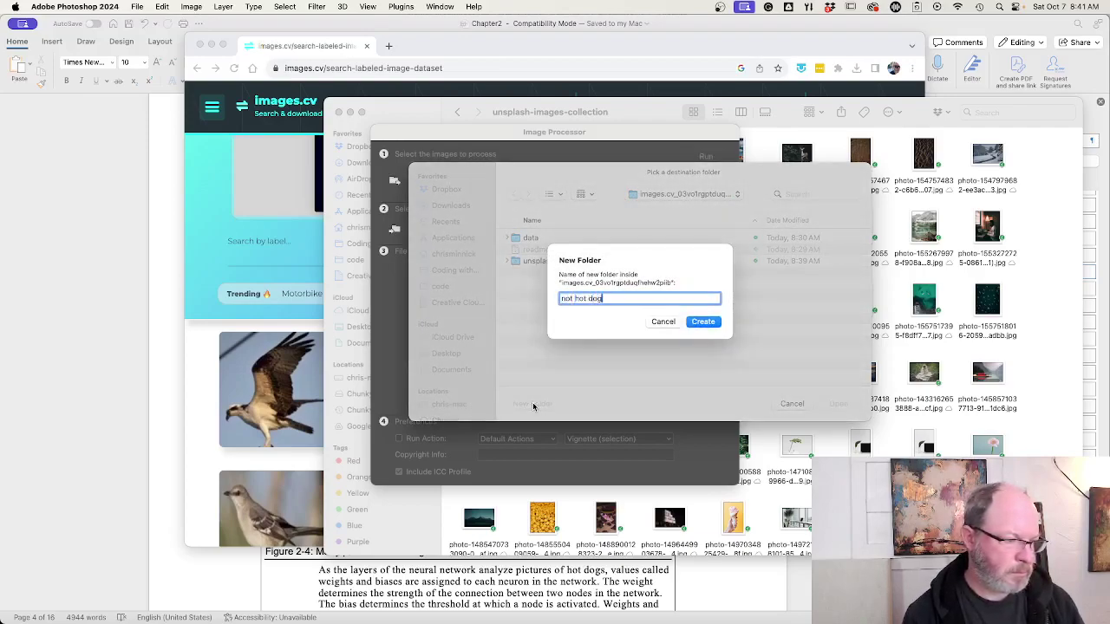
key("Return")
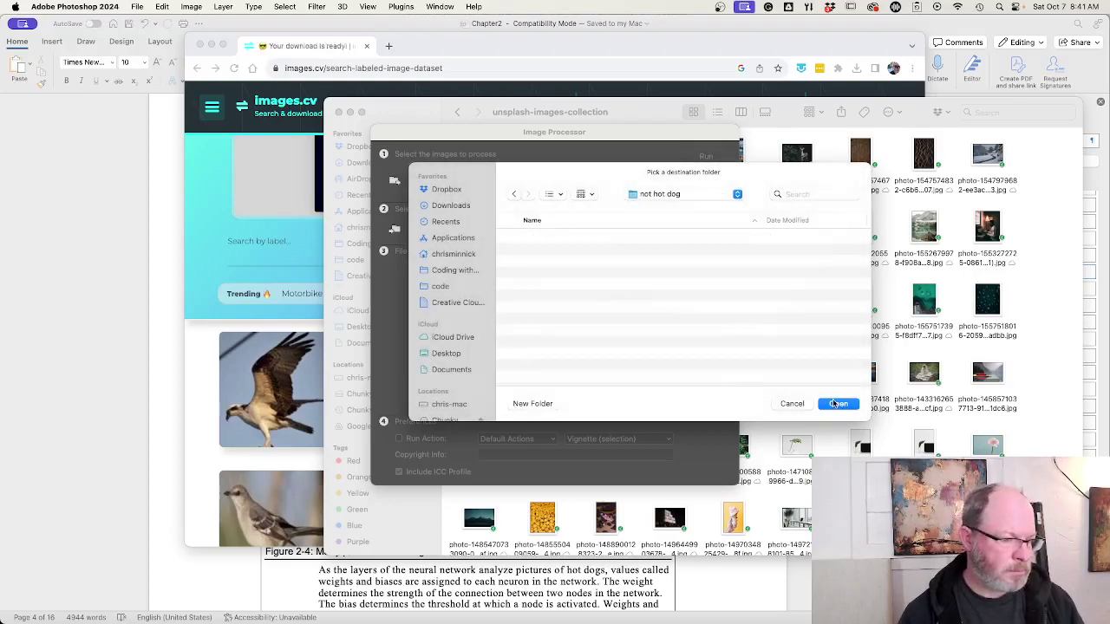
left_click(835, 404)
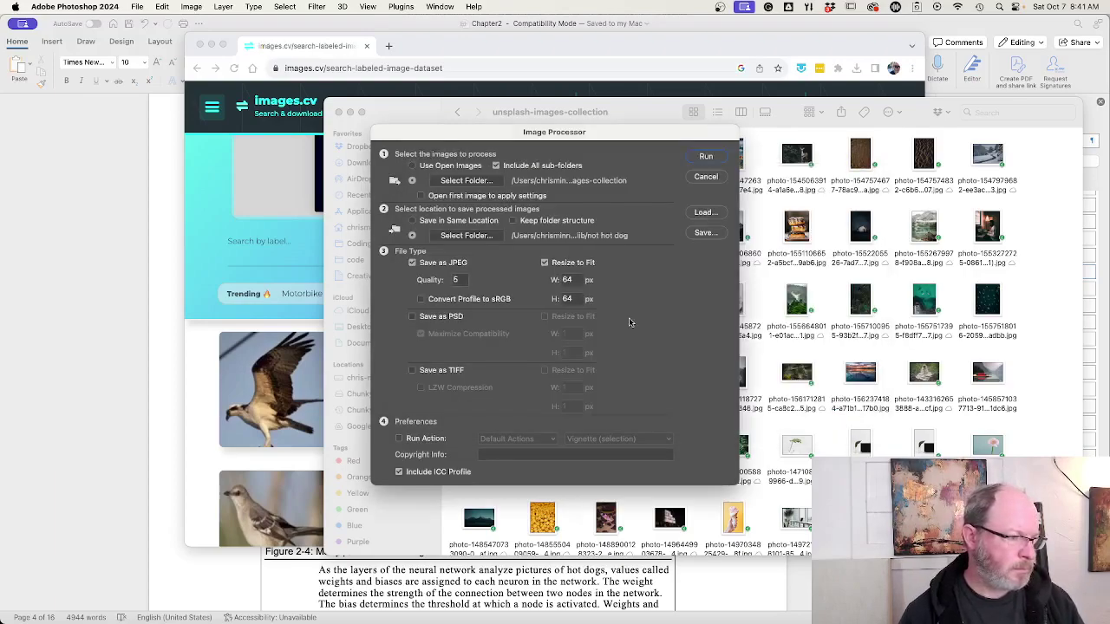
- Run the Image Processor and open the JPEG output folder inside "not hot dog" in Finder
left_click(705, 160)
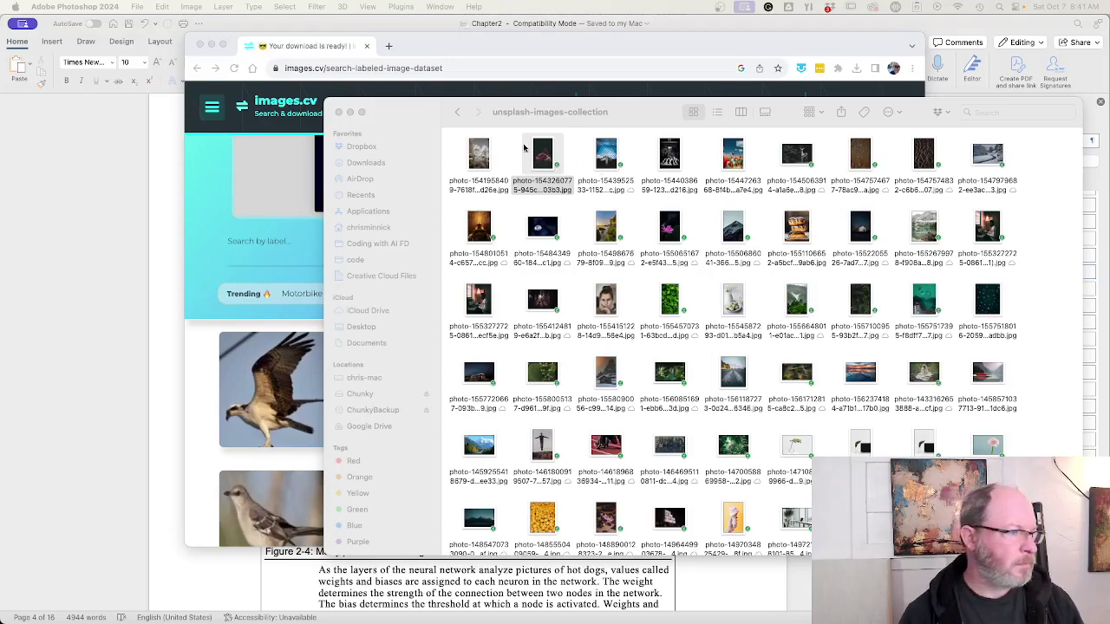
left_click(458, 114)
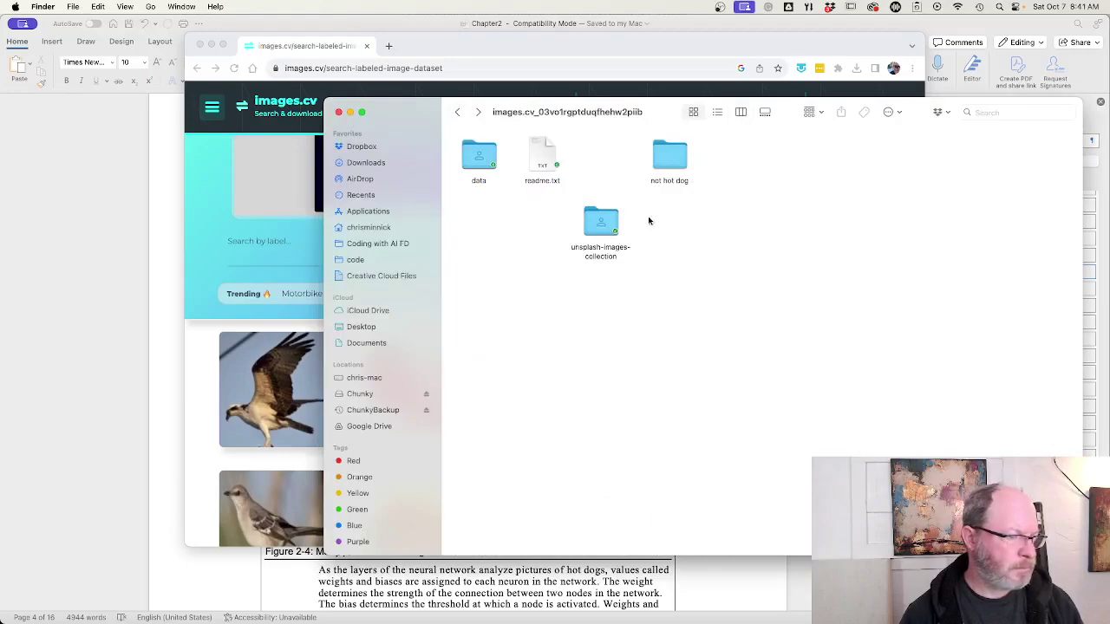
double_click(669, 158)
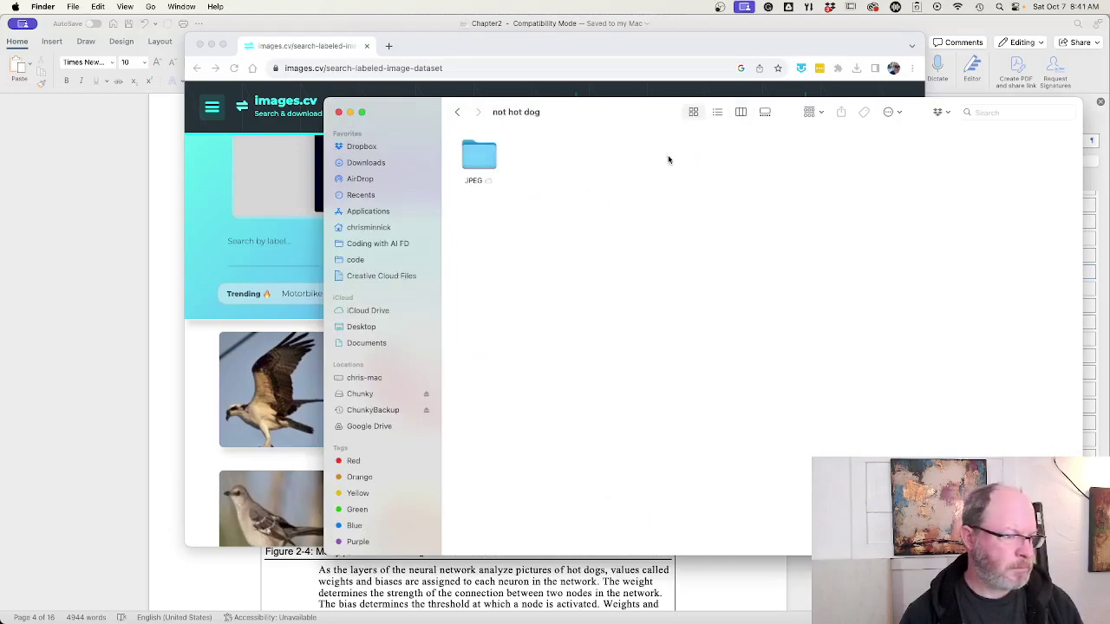
double_click(479, 158)
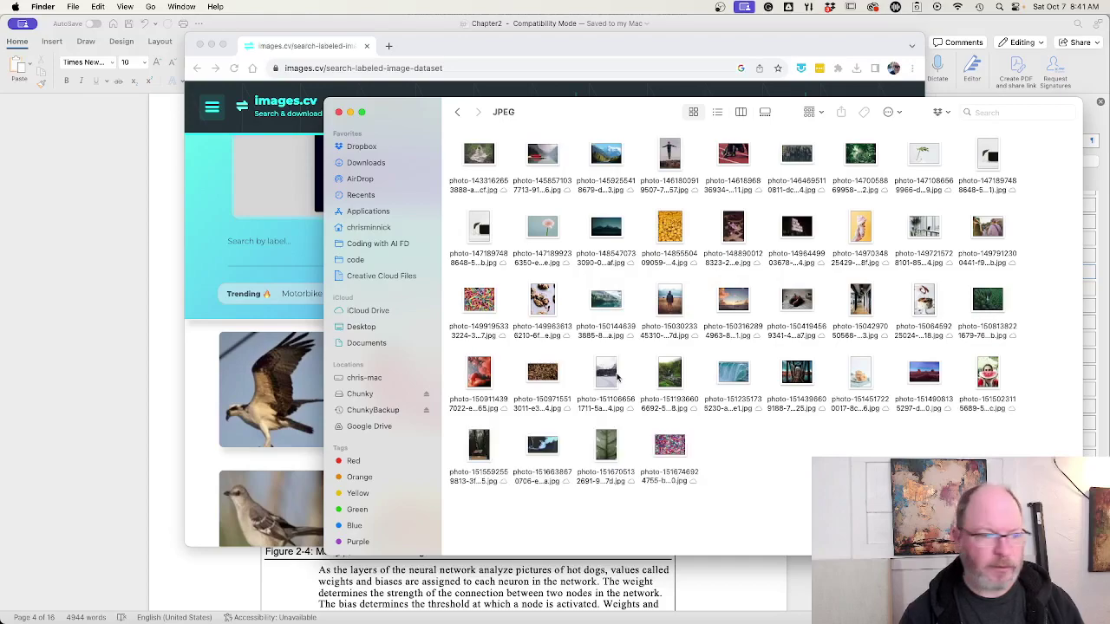
- View three of the resized photos in Preview, closing each one, and look through the rest of the JPEG folder
double_click(673, 378)
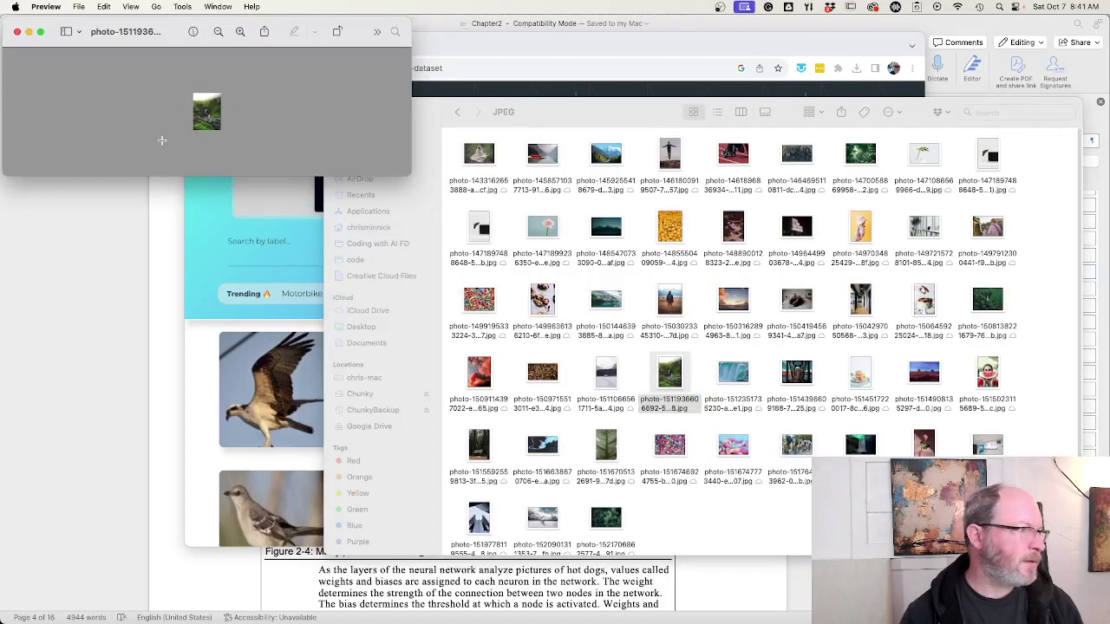
left_click(16, 31)
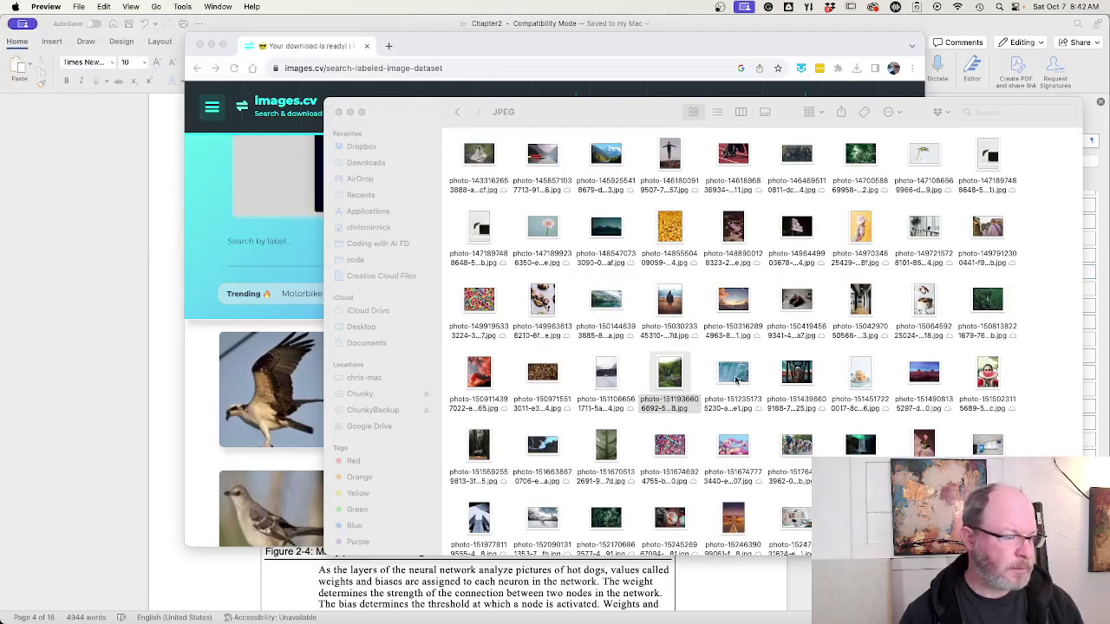
left_click(735, 380)
double_click(735, 380)
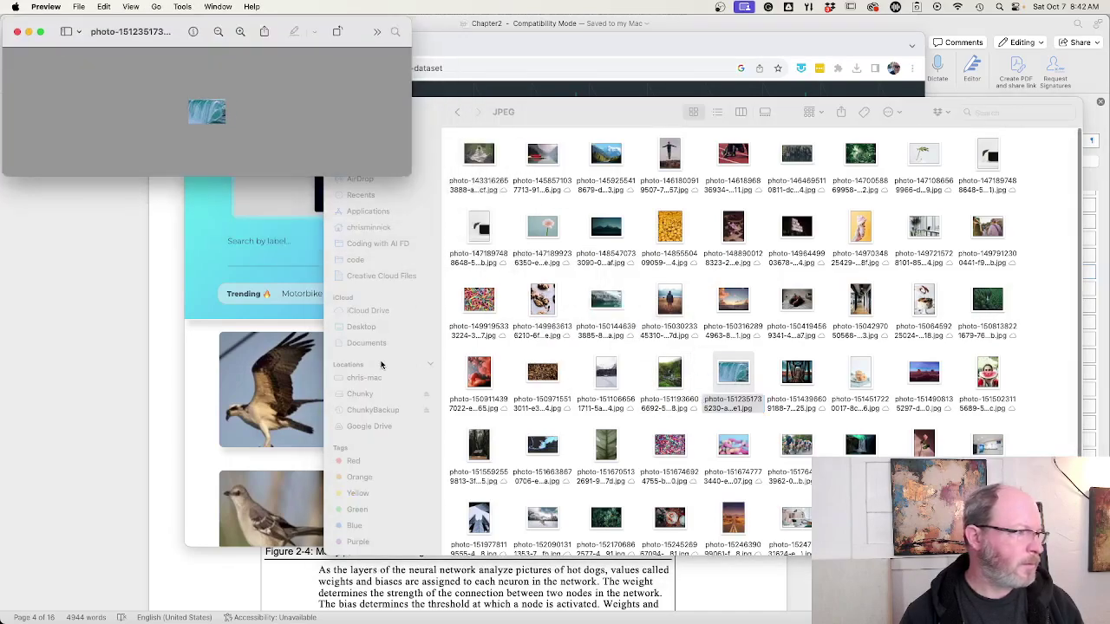
left_click(16, 31)
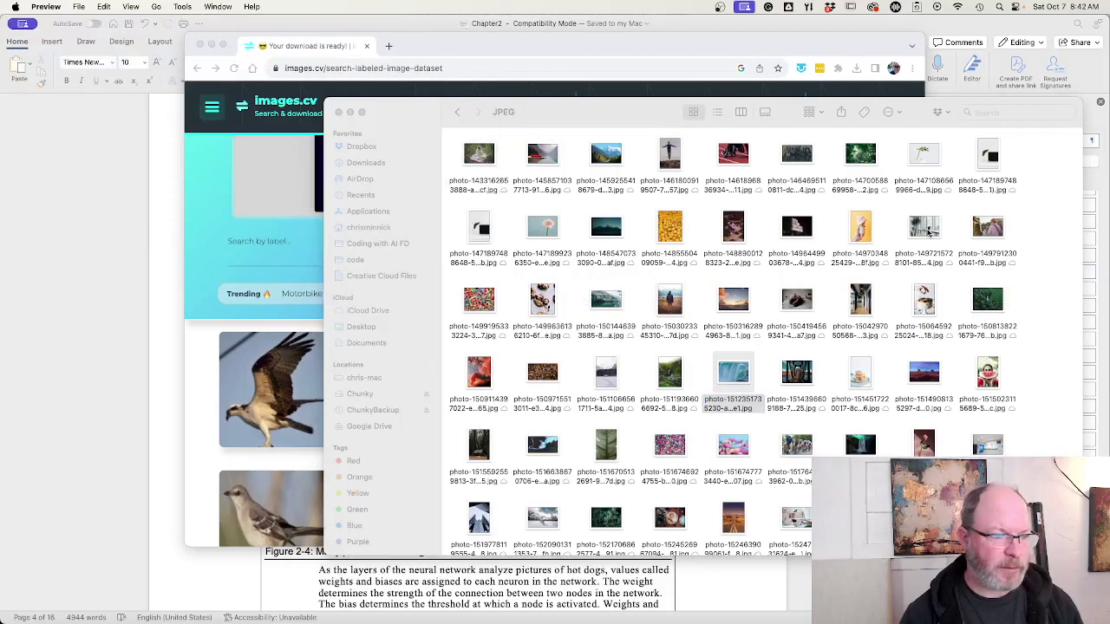
double_click(926, 227)
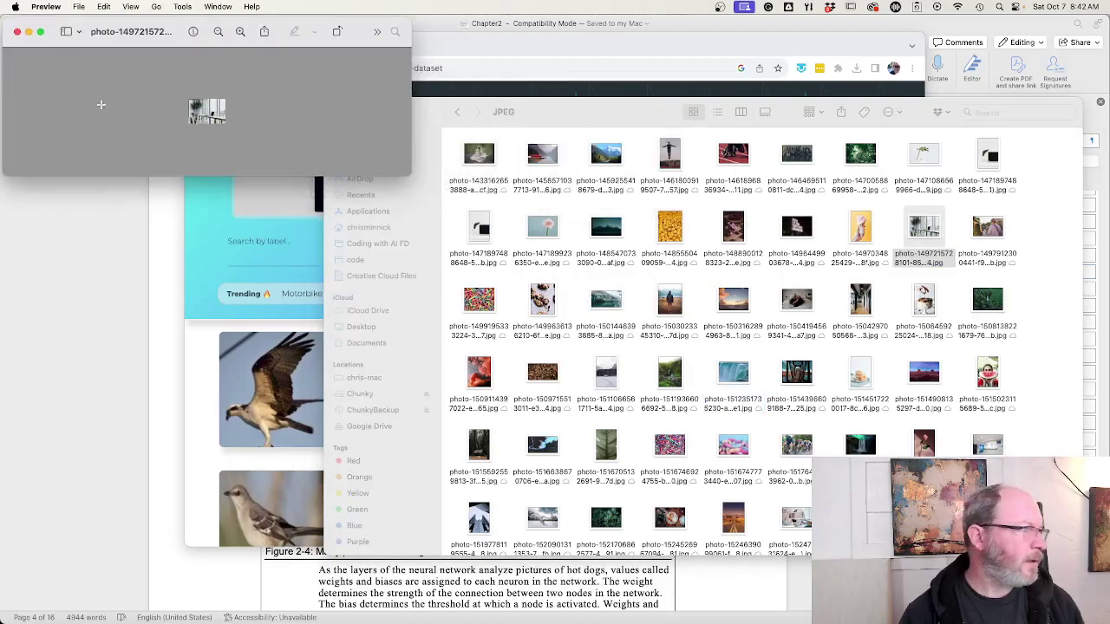
left_click(17, 32)
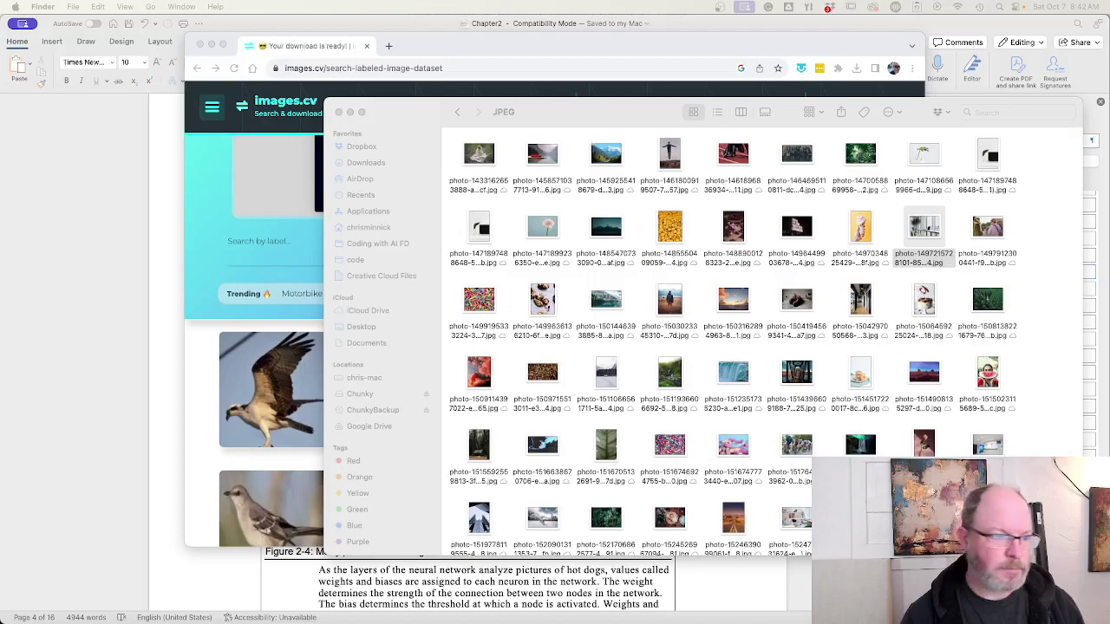
scroll(973, 417, "down", 10)
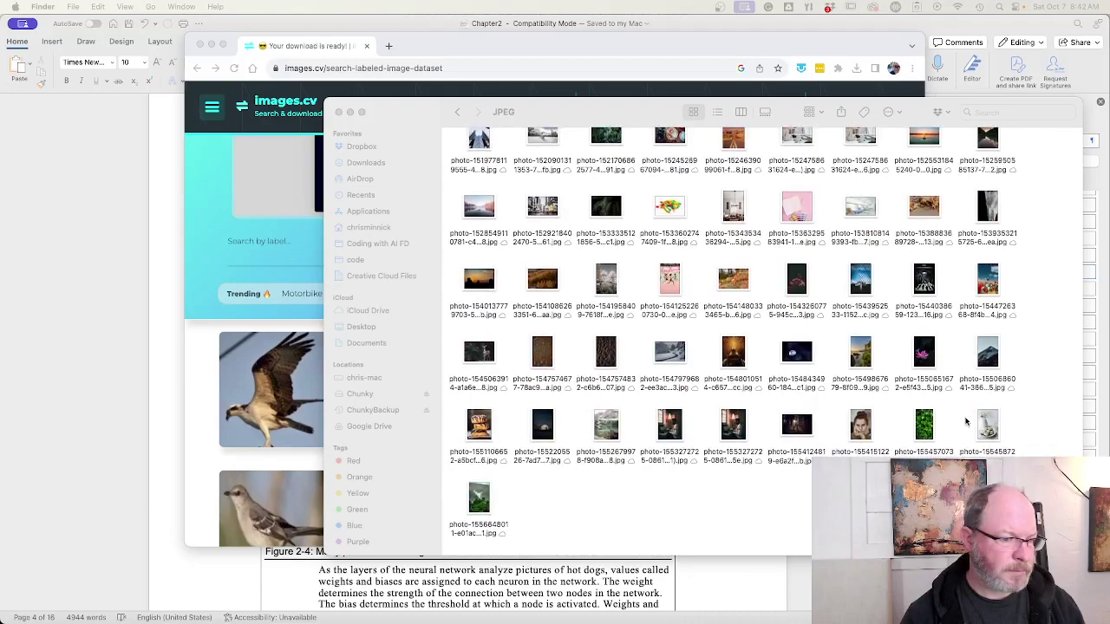
scroll(638, 371, "up", 5)
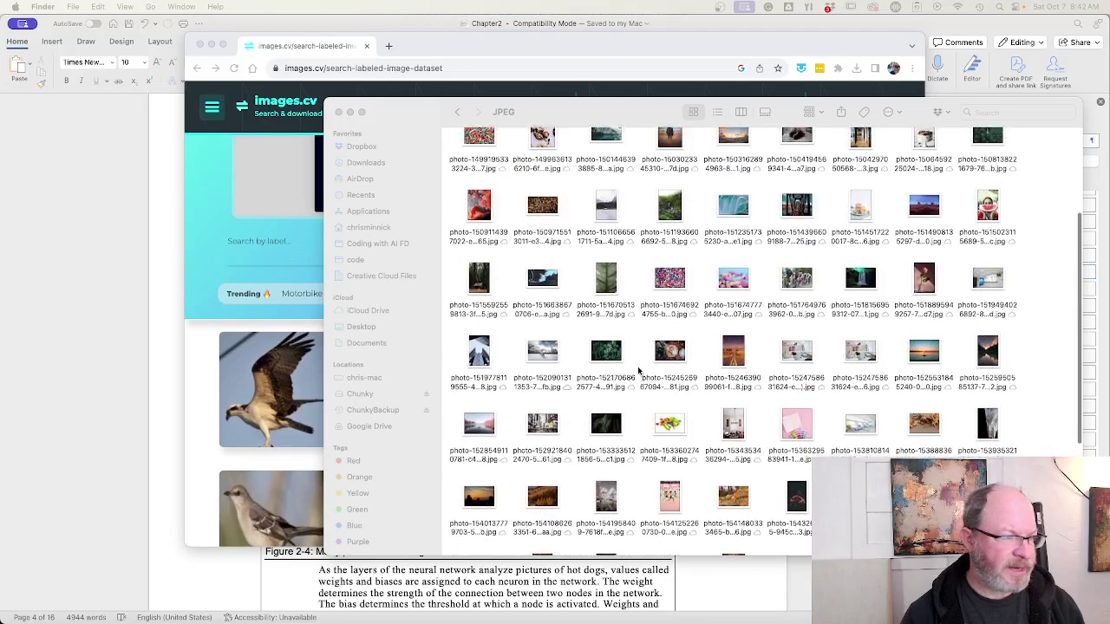
scroll(638, 371, "up", 3)
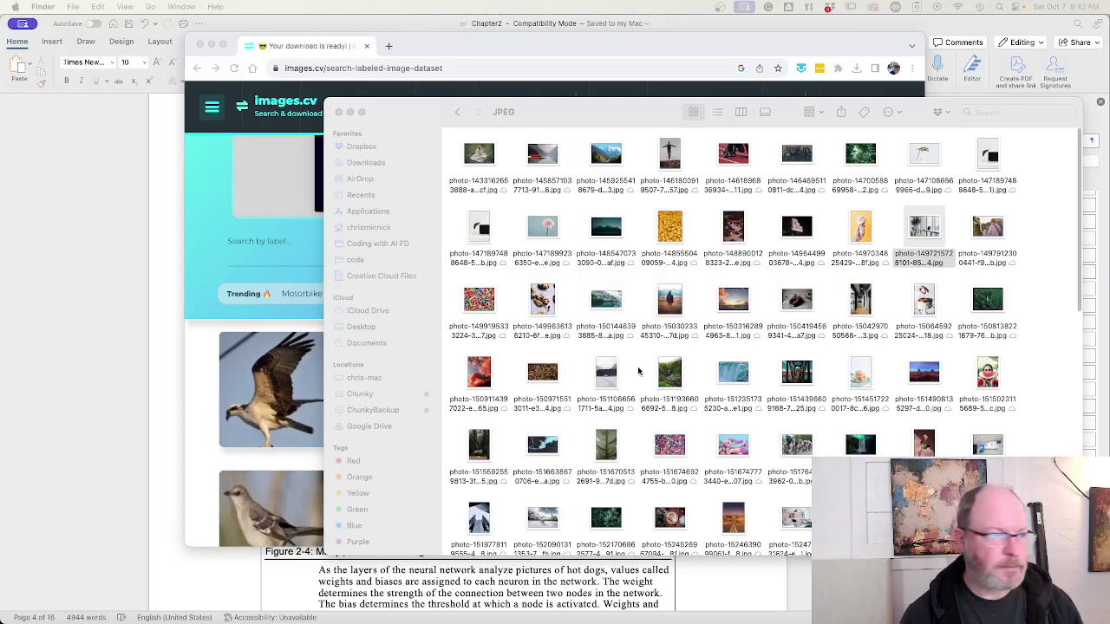
- Return to the images.cv dataset folder and check the contents of the train and test folders inside data
left_click(458, 112)
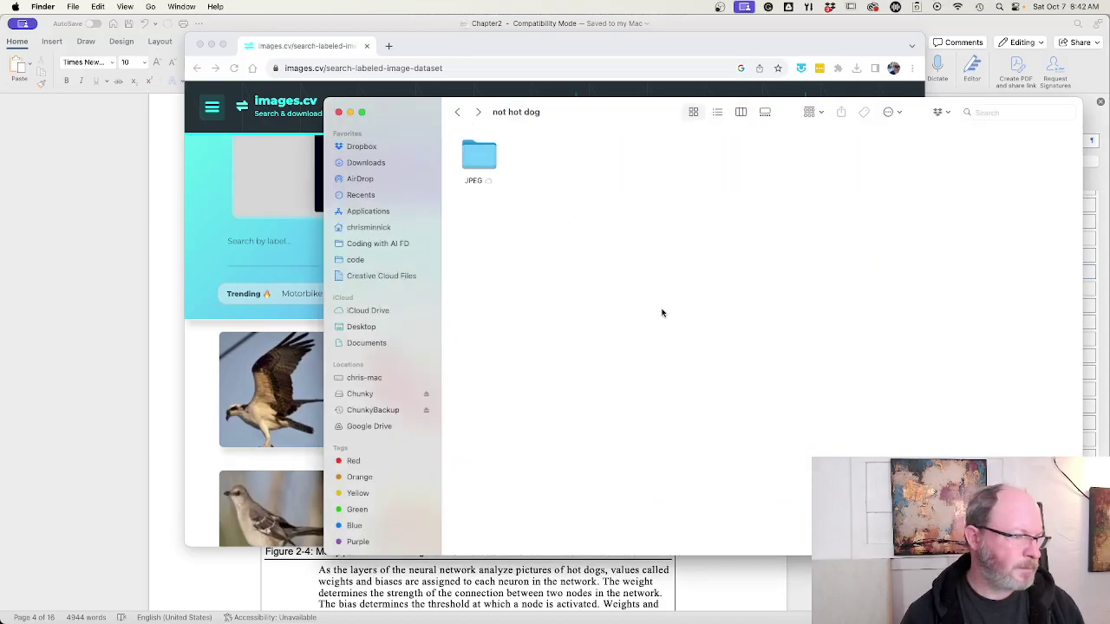
left_click(459, 113)
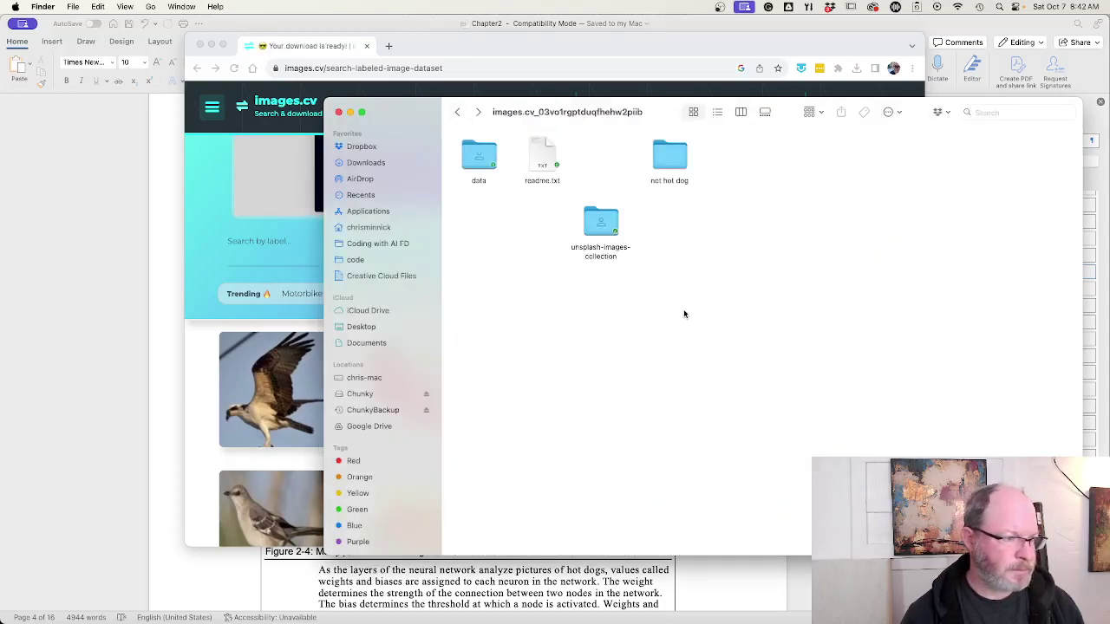
double_click(479, 161)
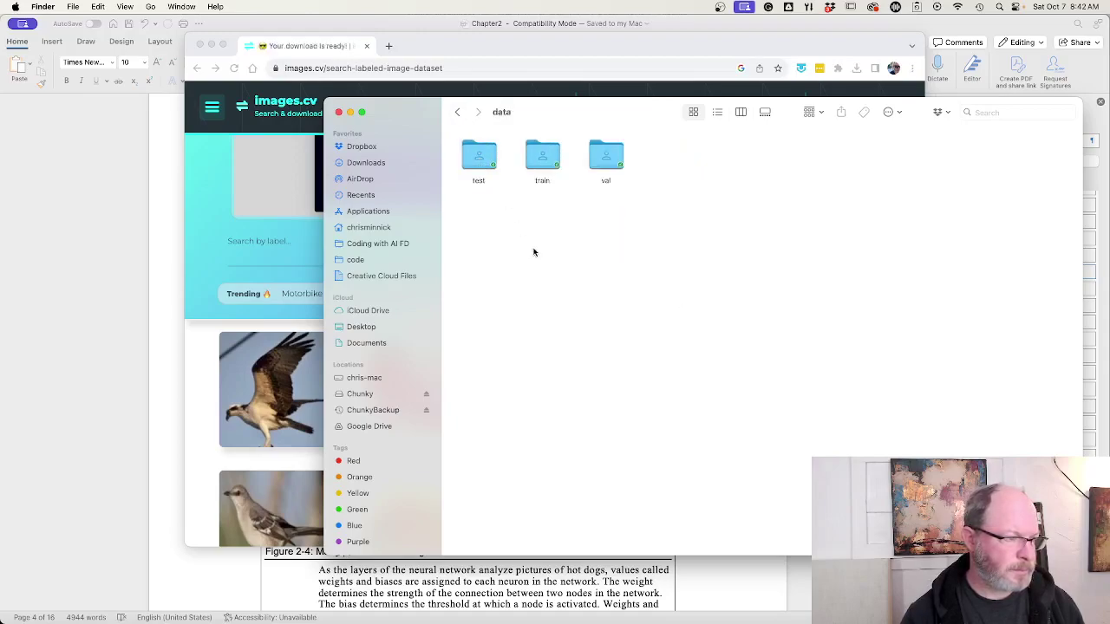
double_click(544, 164)
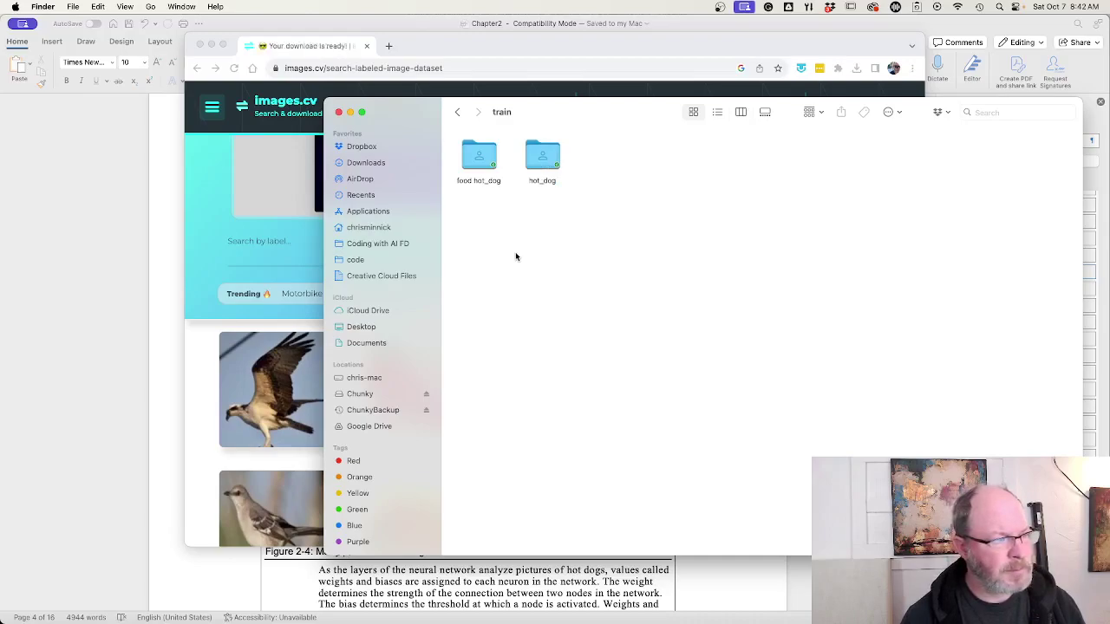
left_click(458, 112)
double_click(478, 157)
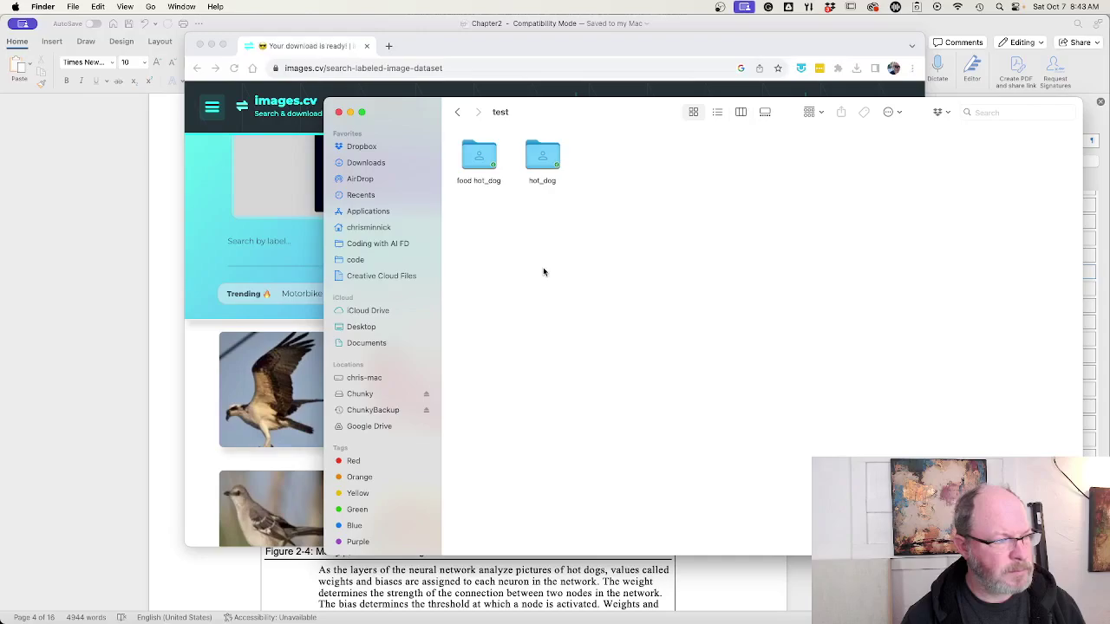
- Open the hot_dog folder inside test and look through its images
double_click(542, 156)
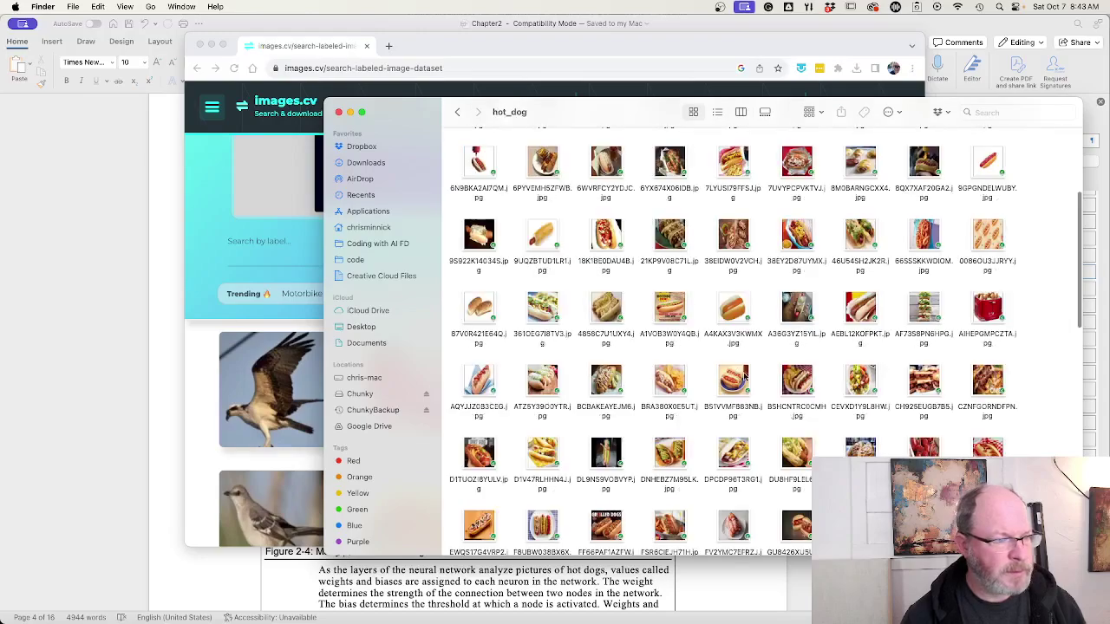
scroll(743, 375, "down", 3)
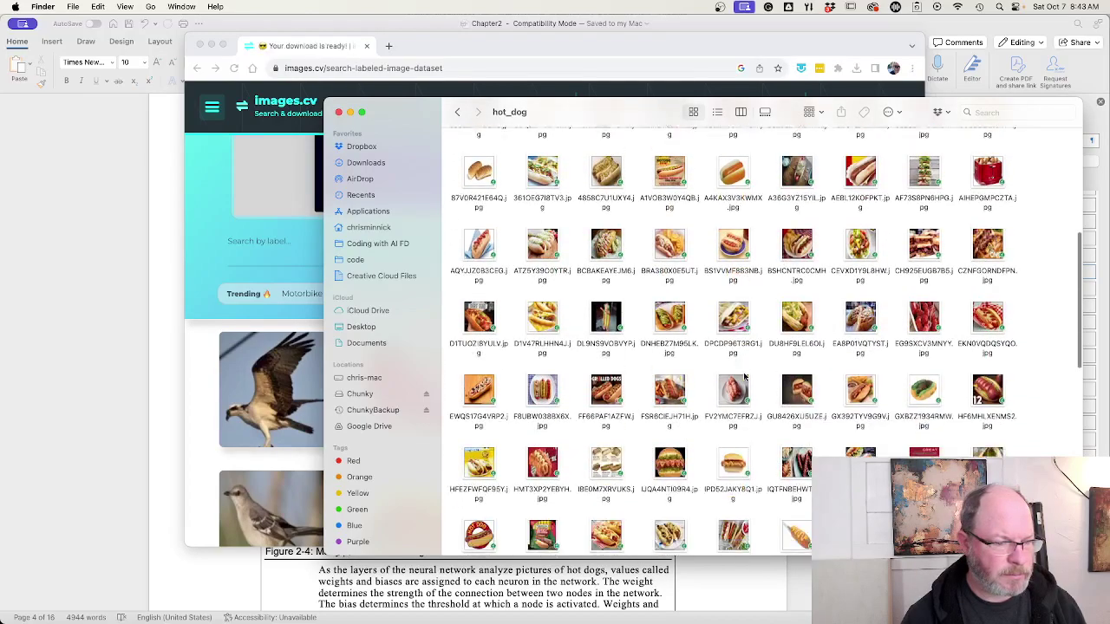
scroll(743, 374, "down", 6)
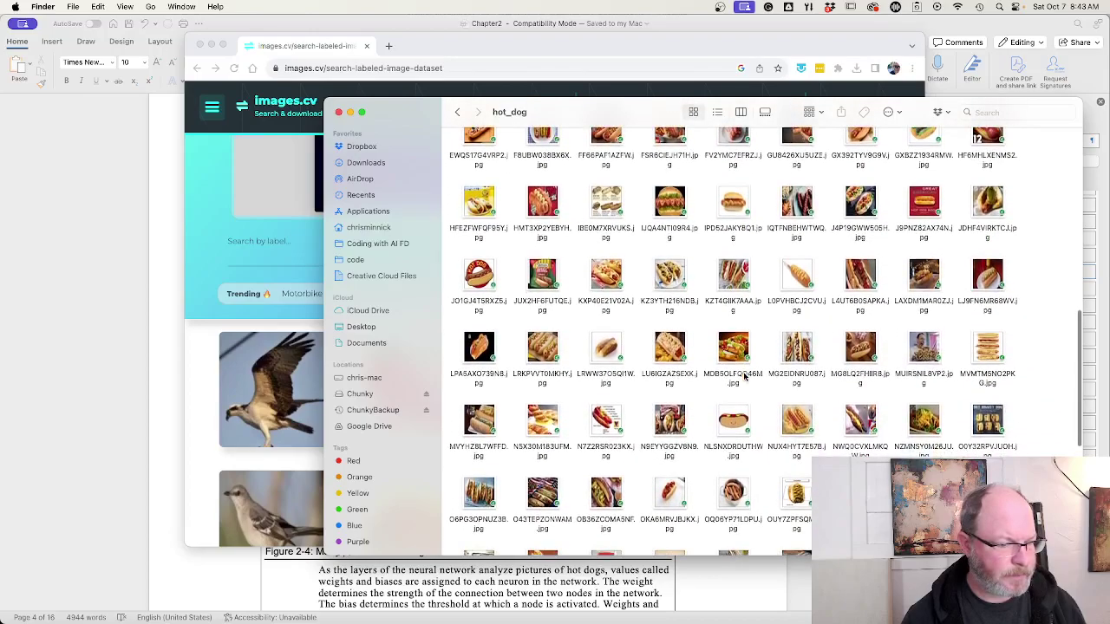
scroll(743, 374, "down", 7)
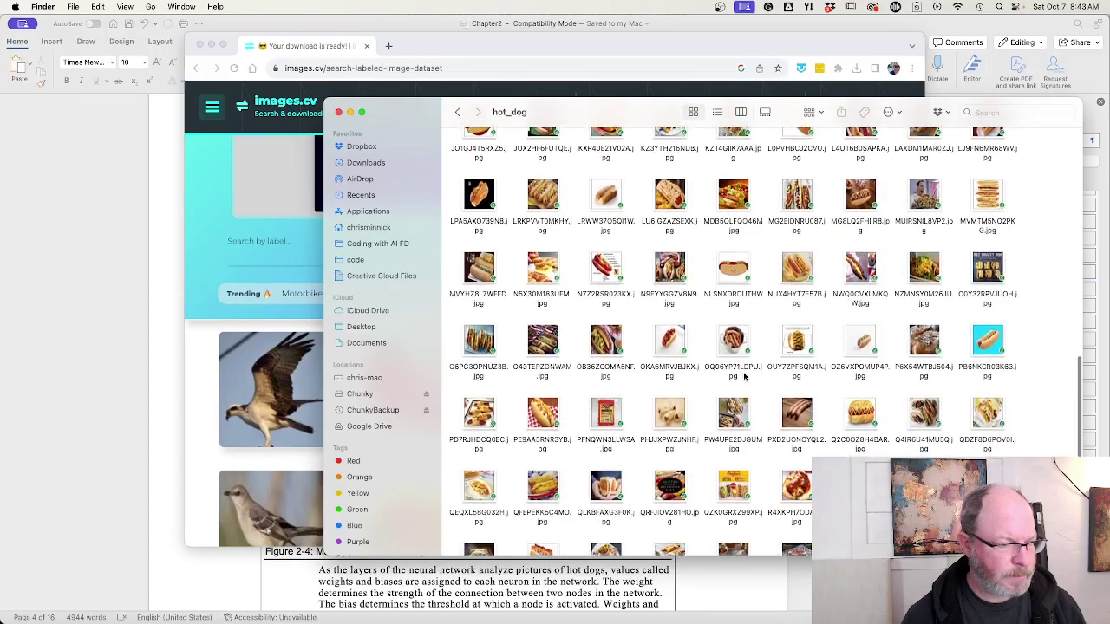
scroll(743, 375, "down", 2)
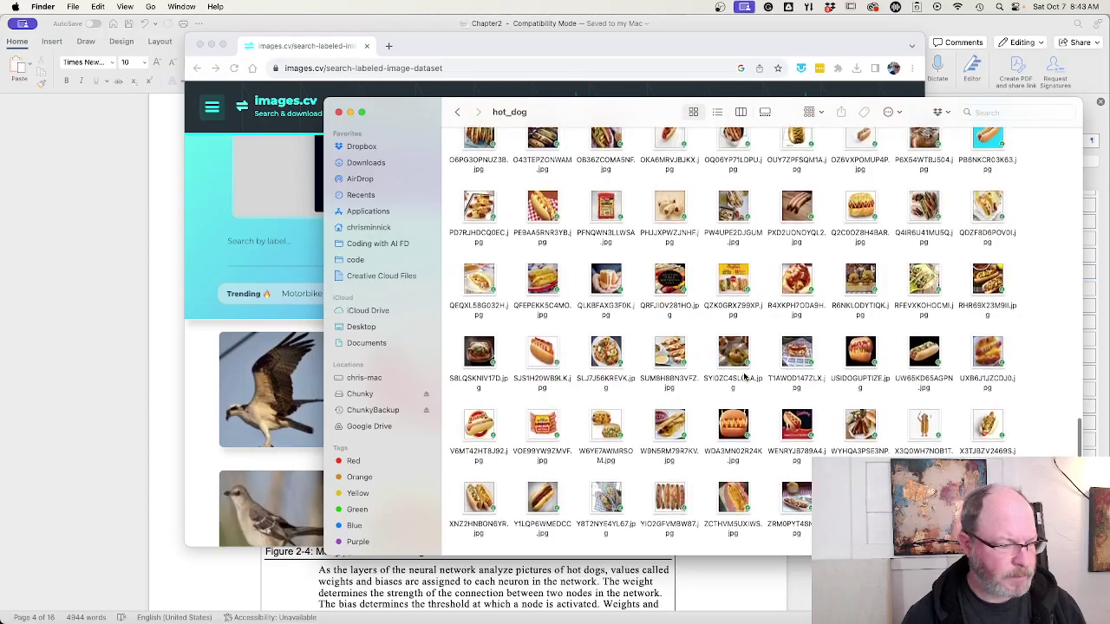
scroll(743, 374, "up", 20)
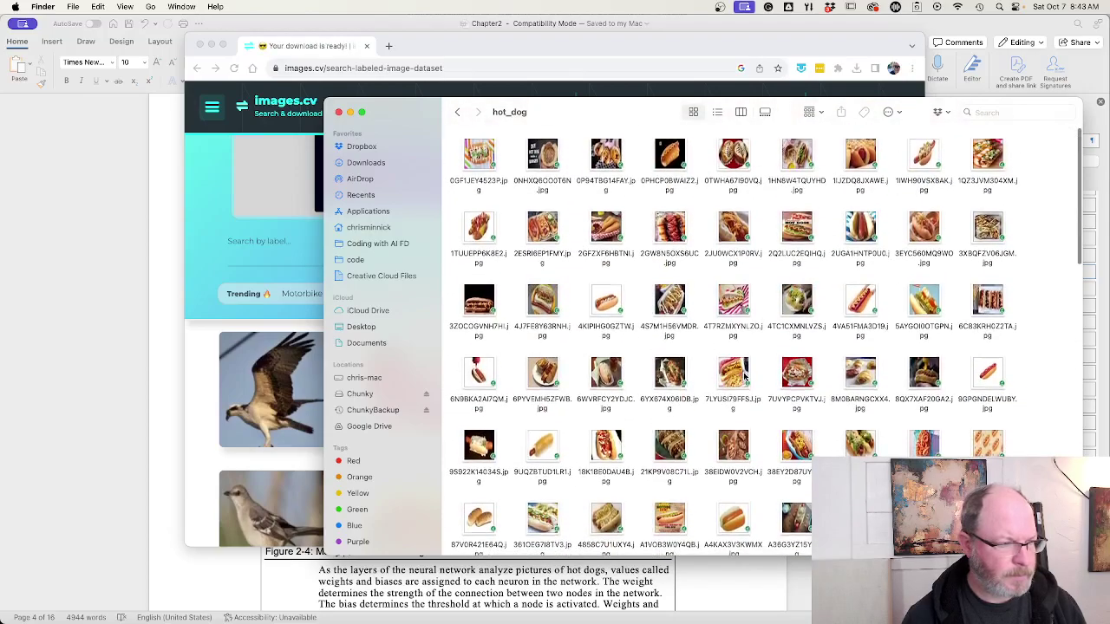
- Go back to the test folder, reopen its hot_dog folder to check the images, and return to the data folder
left_click(458, 113)
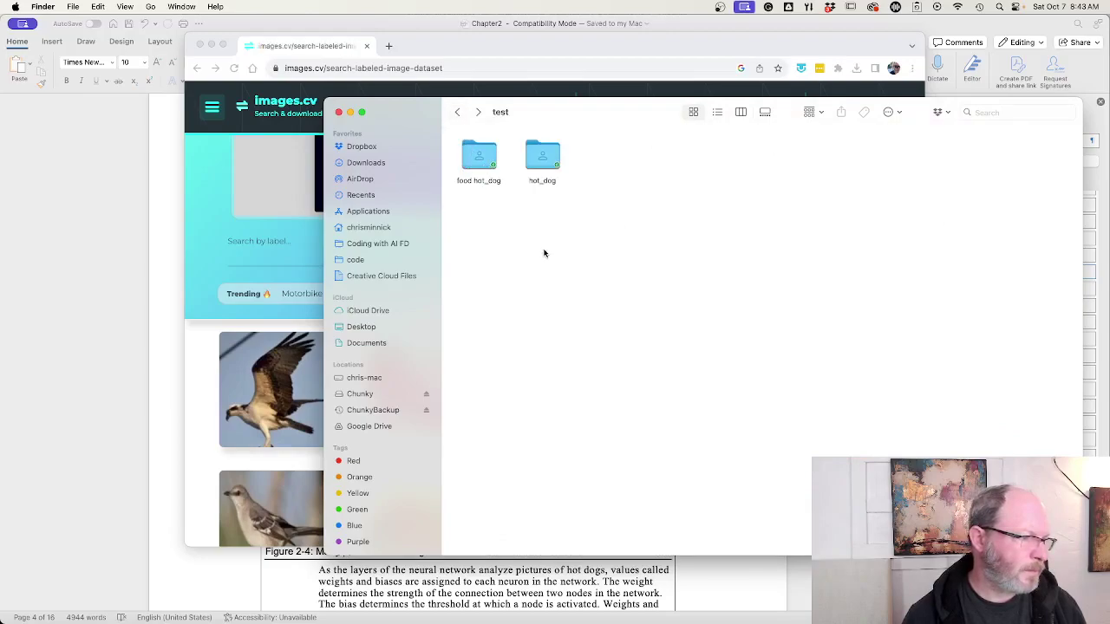
double_click(542, 159)
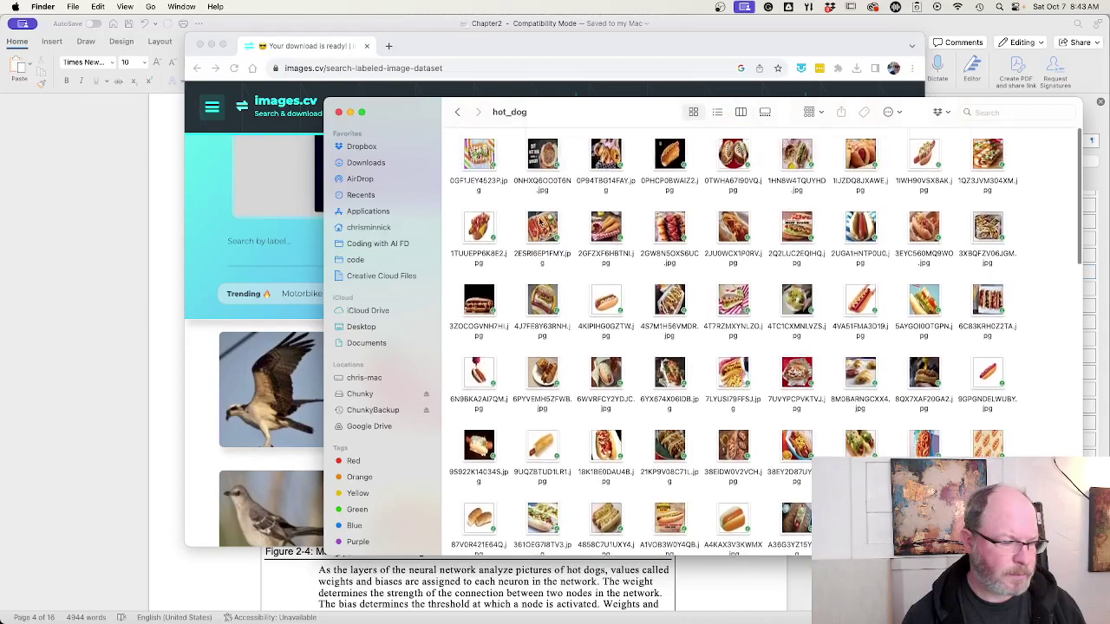
left_click(455, 112)
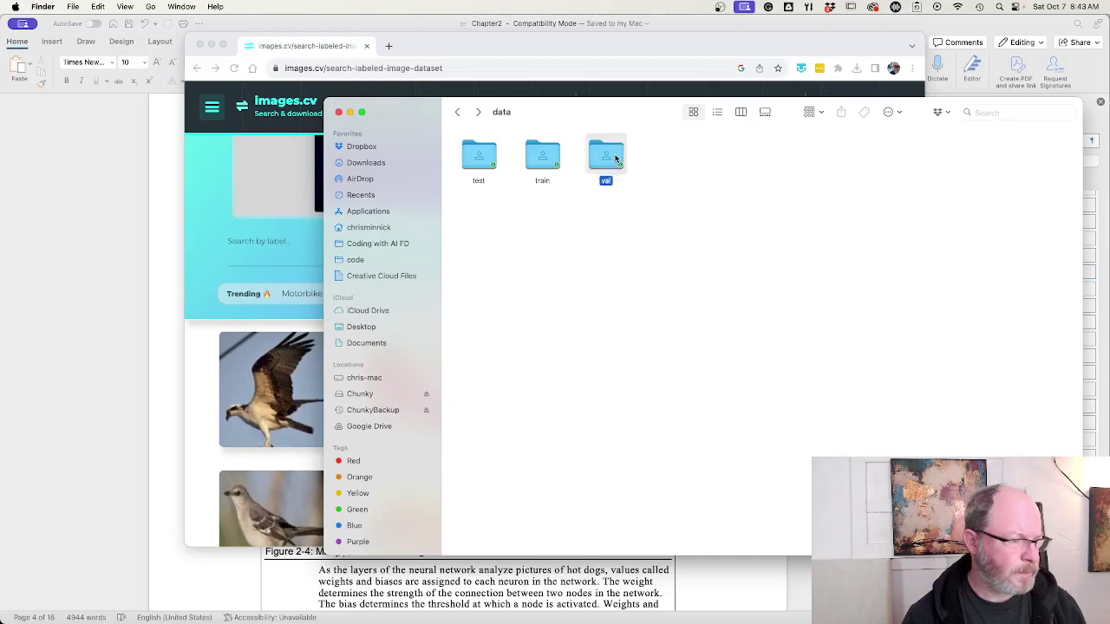
- Open the hot_dog folder inside val and look through its images
double_click(615, 159)
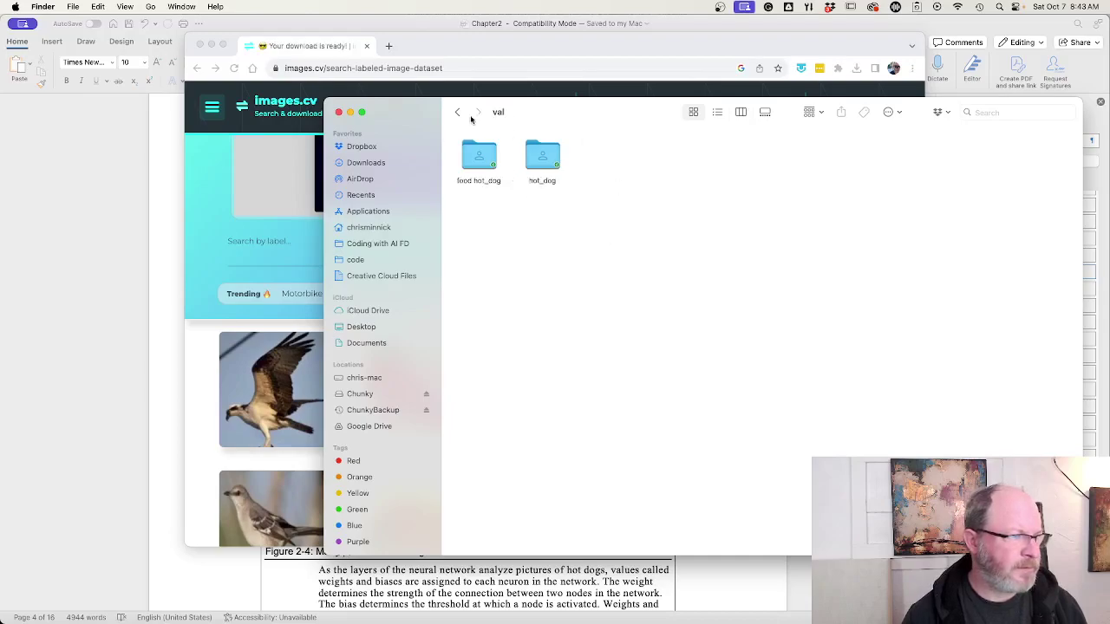
left_click(458, 113)
double_click(604, 157)
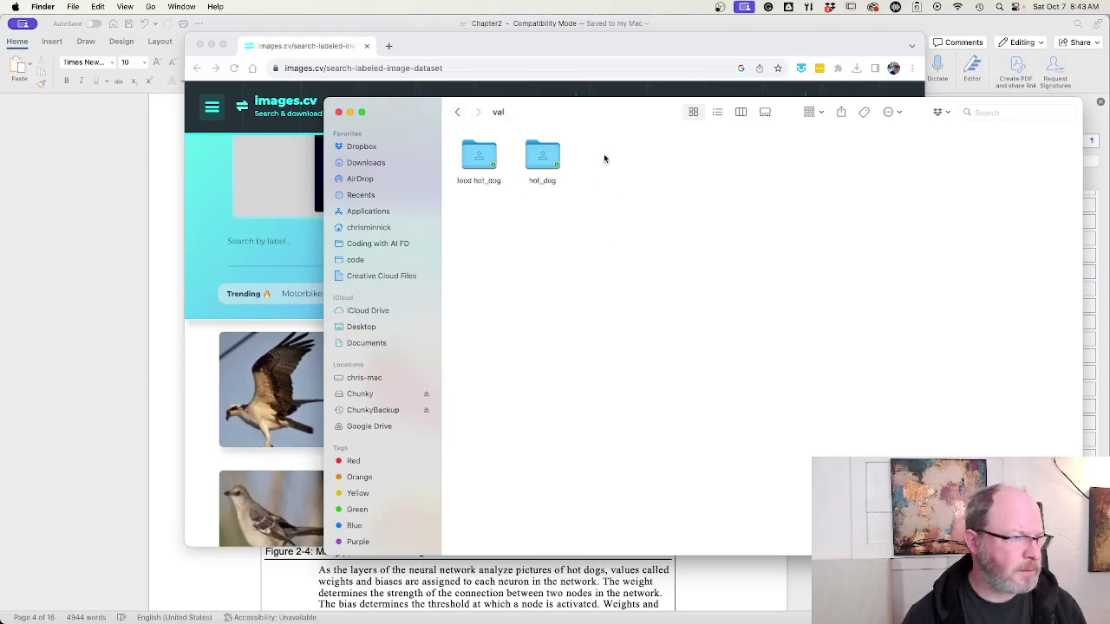
double_click(542, 156)
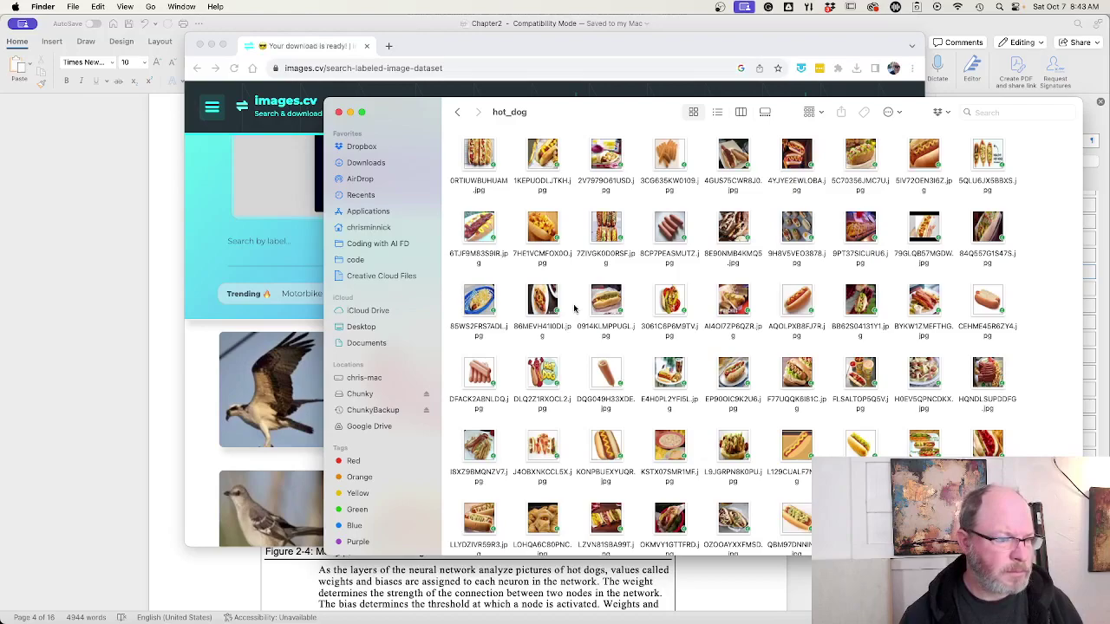
scroll(743, 405, "down", 3)
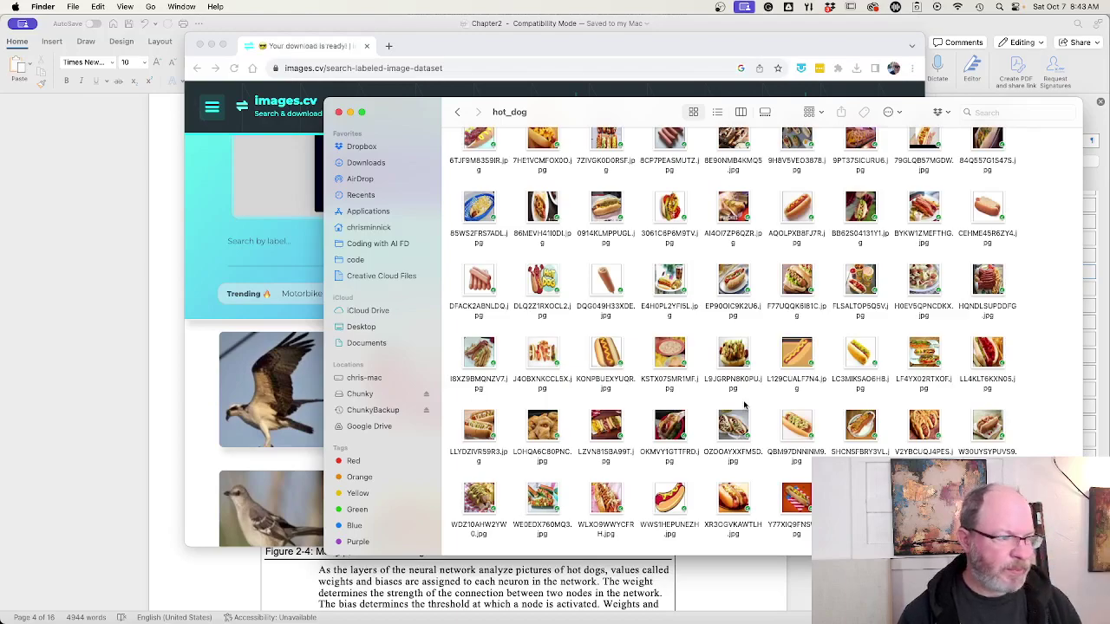
scroll(744, 404, "up", 3)
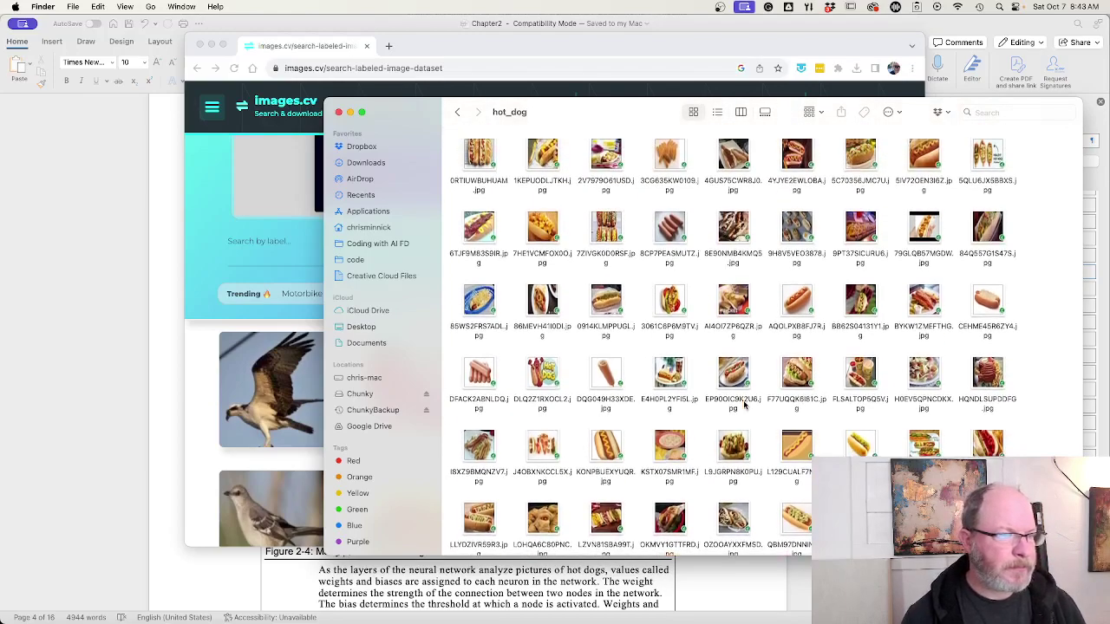
scroll(744, 404, "up", 1)
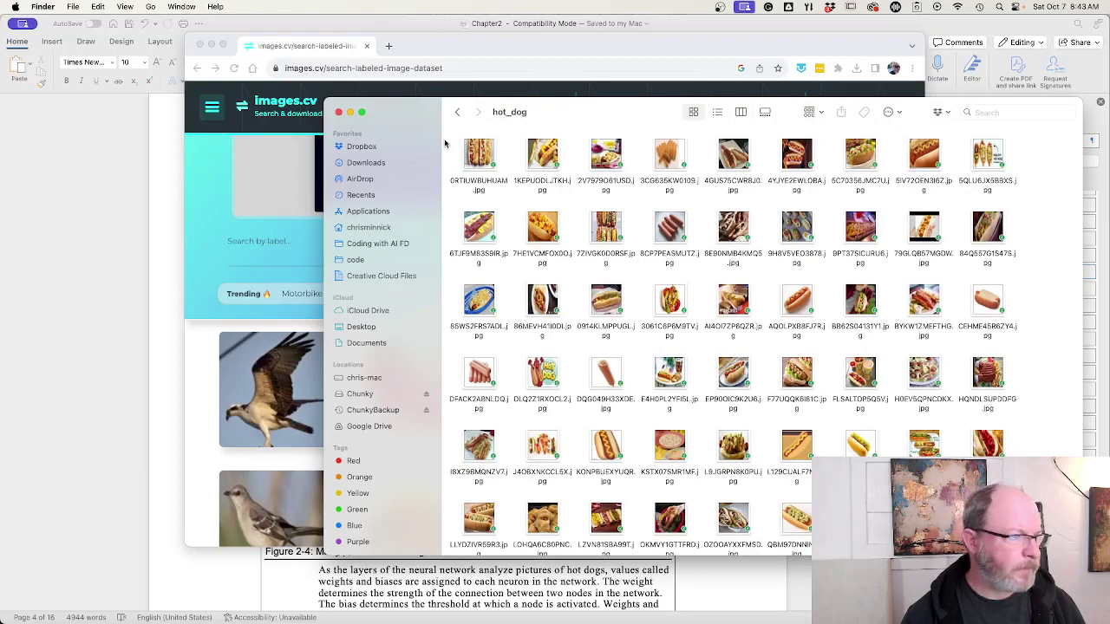
- Look through the images in val's food hot_dog folder and return to the data folder
left_click(459, 114)
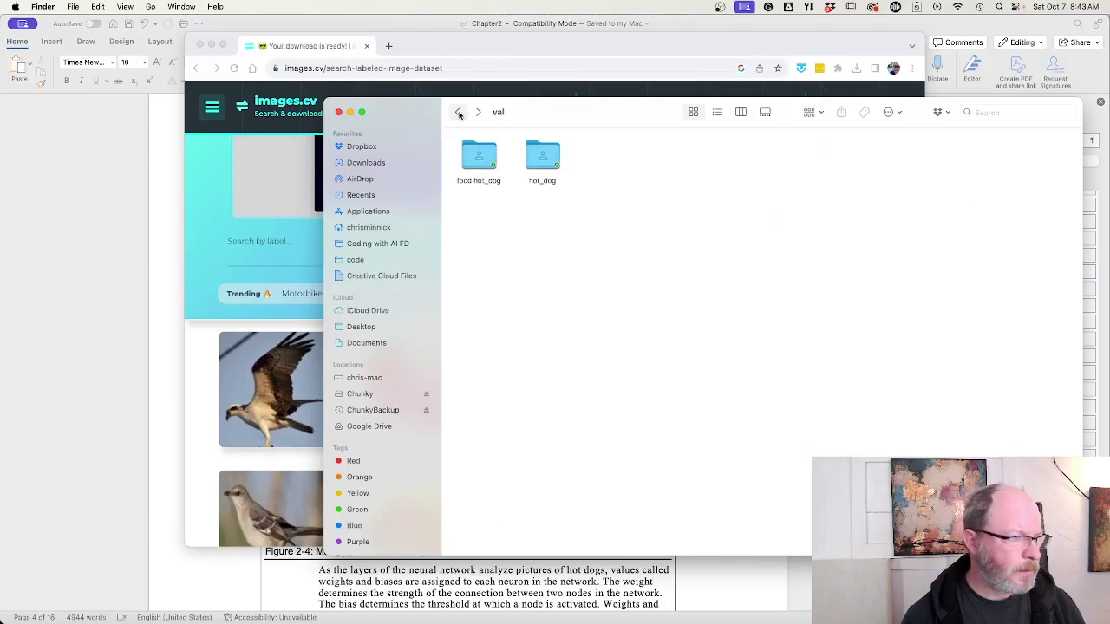
double_click(478, 156)
scroll(642, 416, "down", 10)
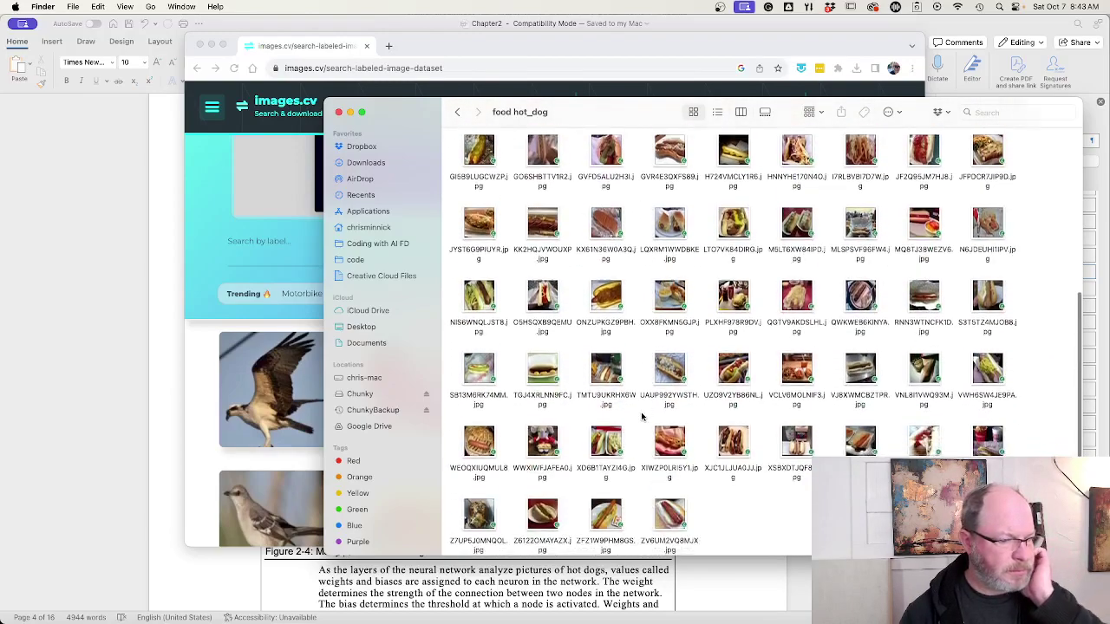
scroll(642, 416, "up", 10)
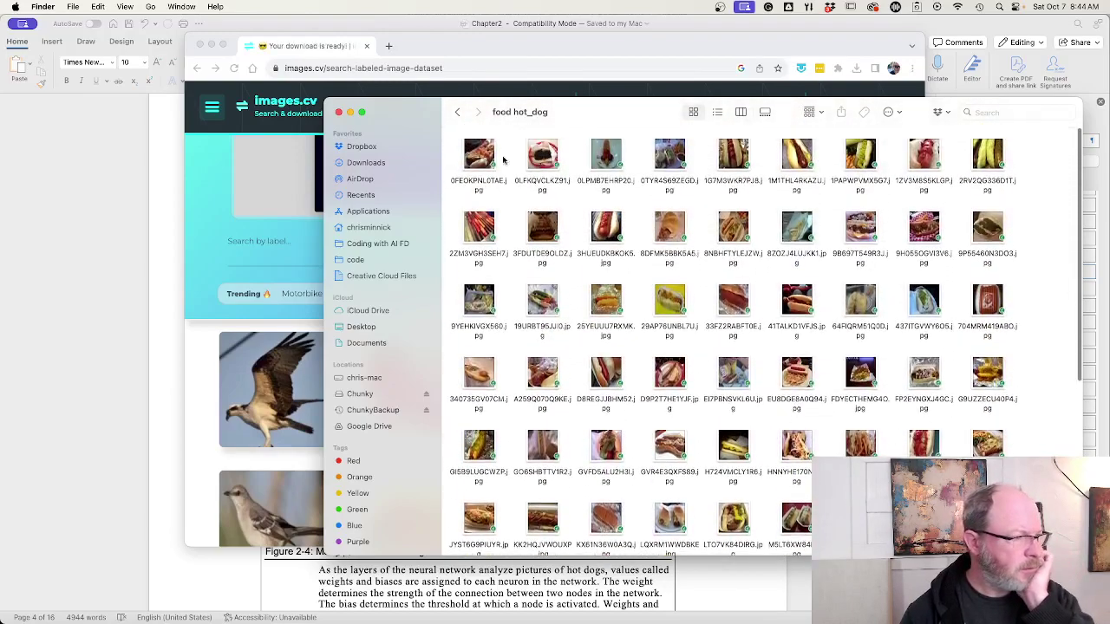
left_click(456, 112)
left_click(456, 112)
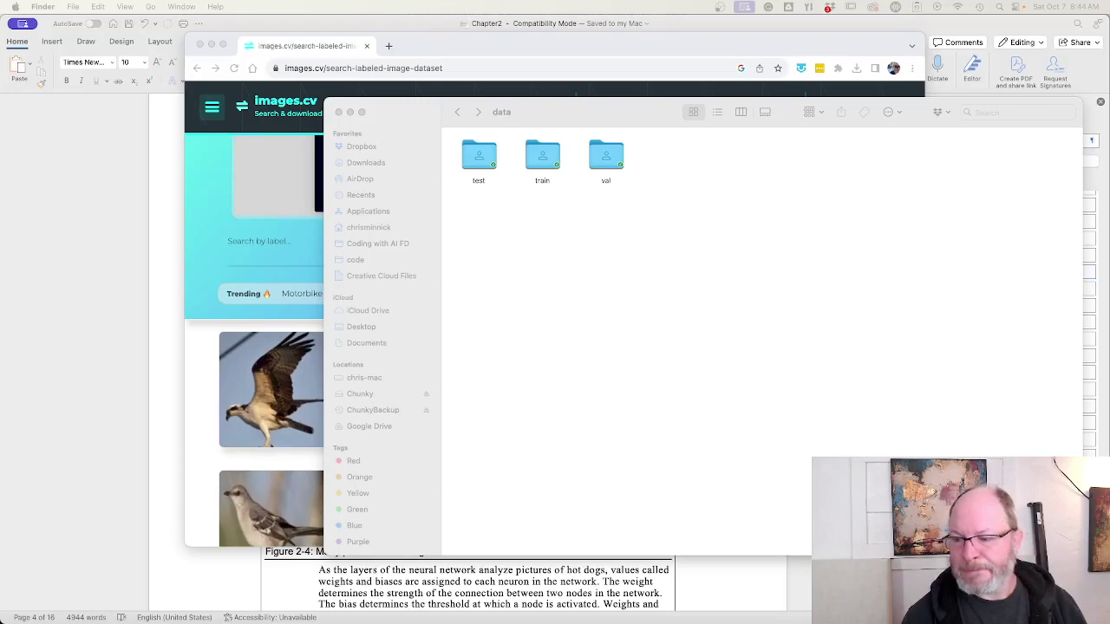
left_click(714, 295)
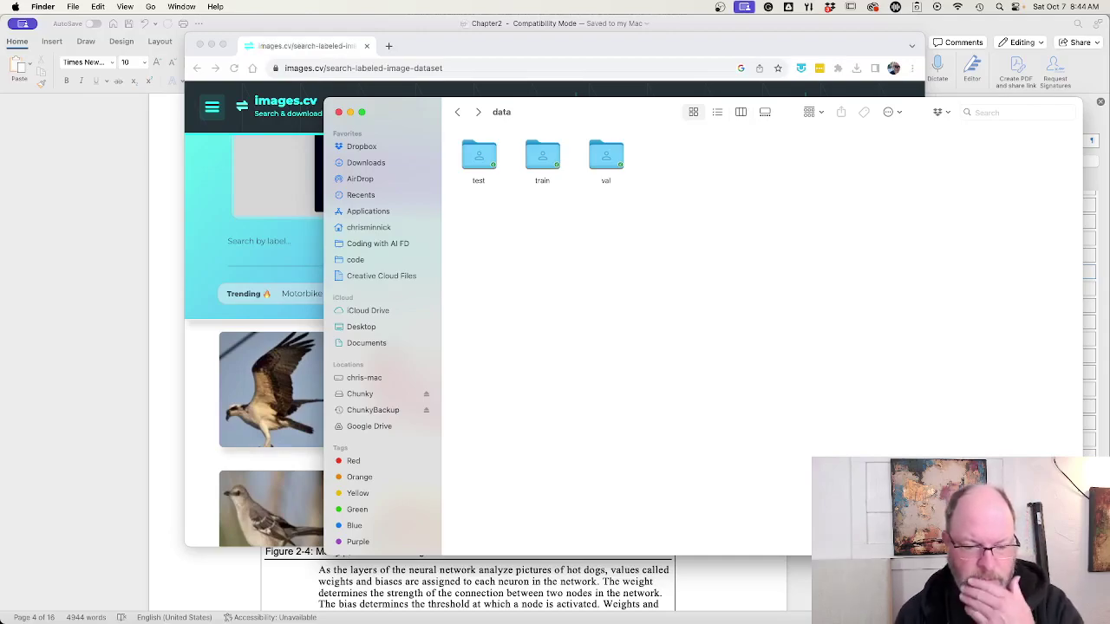
key("super+Tab")
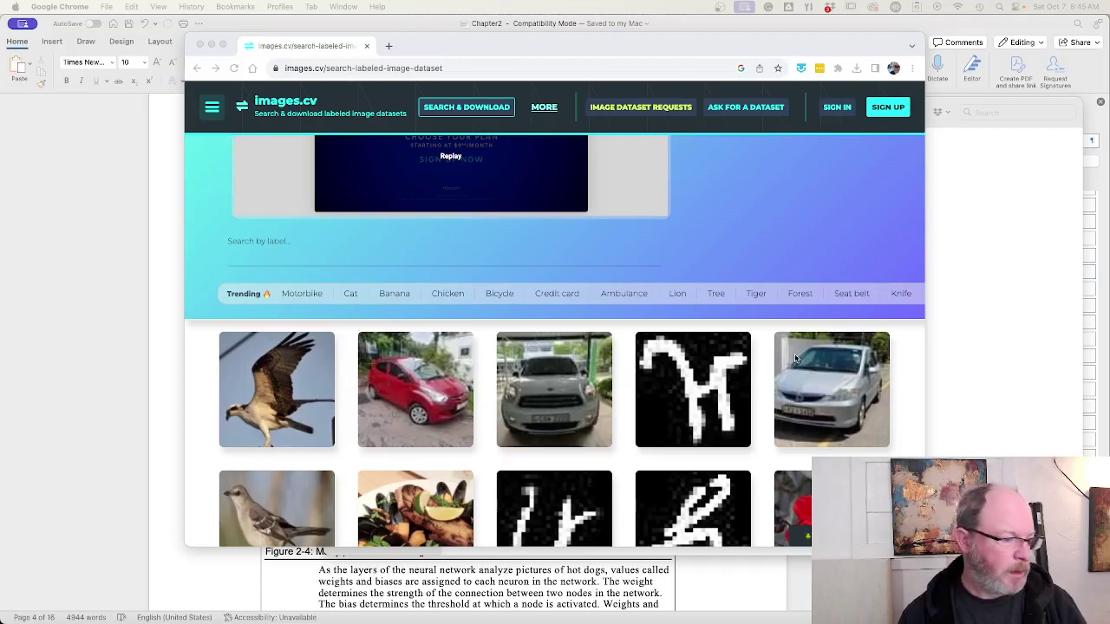
mouse_move(90, 598)
left_click(33, 605)
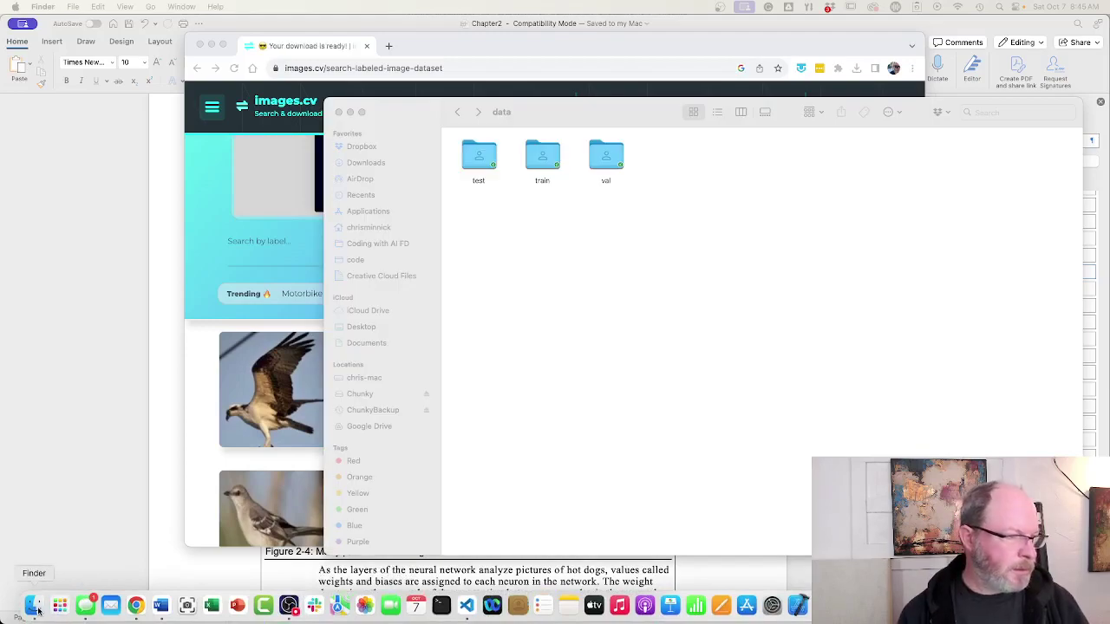
- Open the unsplash-images-collection folder in the images.cv dataset folder, show it as a list, and look through the files to the end
left_click(457, 112)
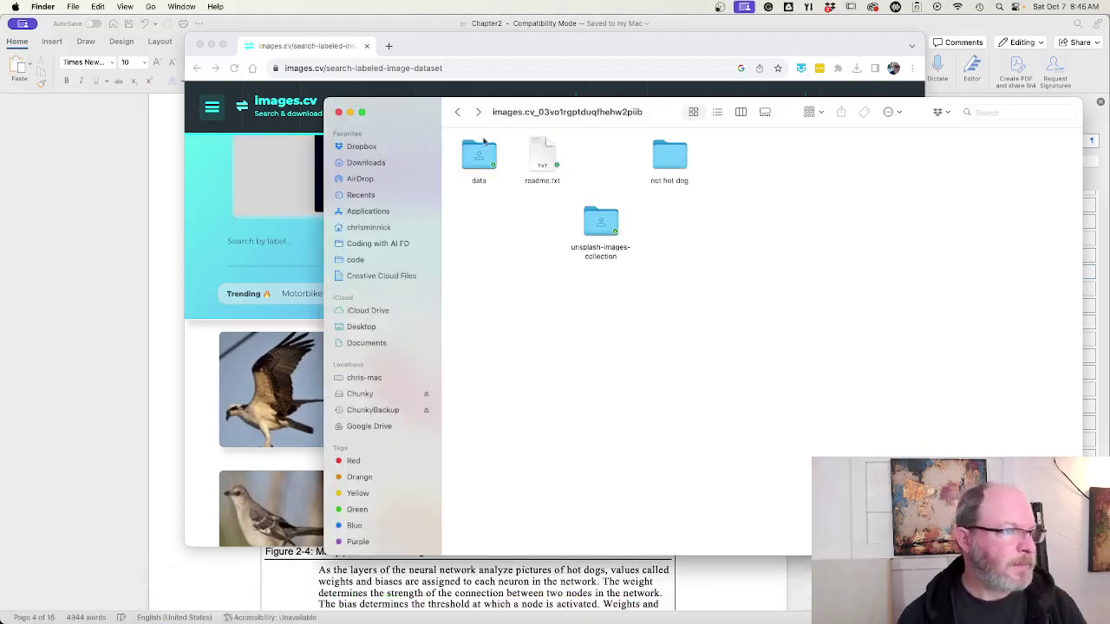
double_click(617, 253)
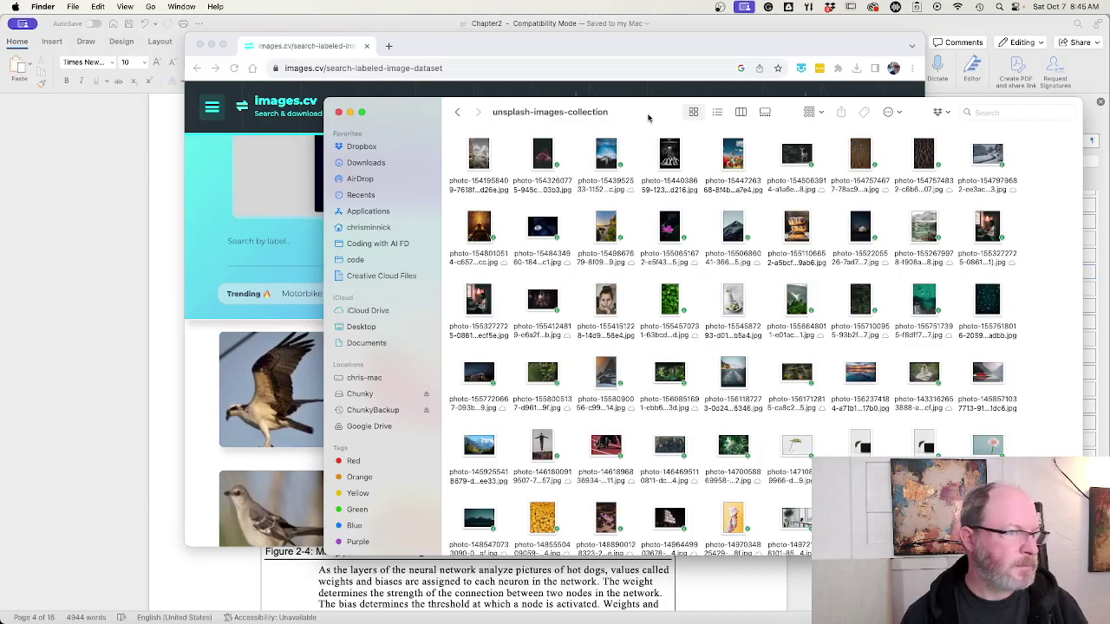
left_click(717, 111)
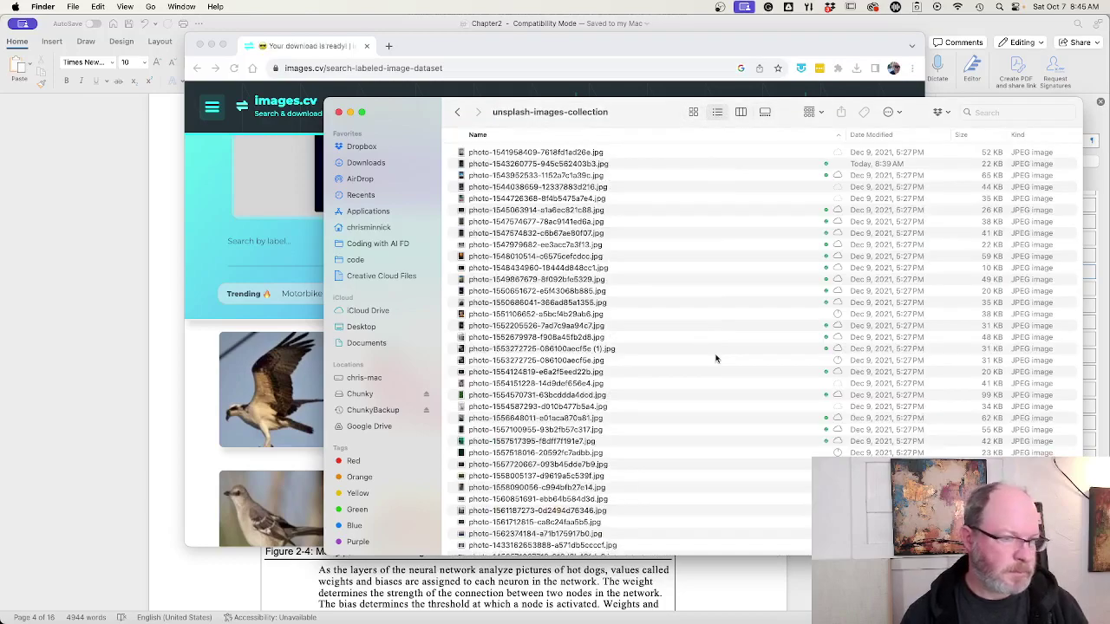
scroll(716, 358, "down", 5)
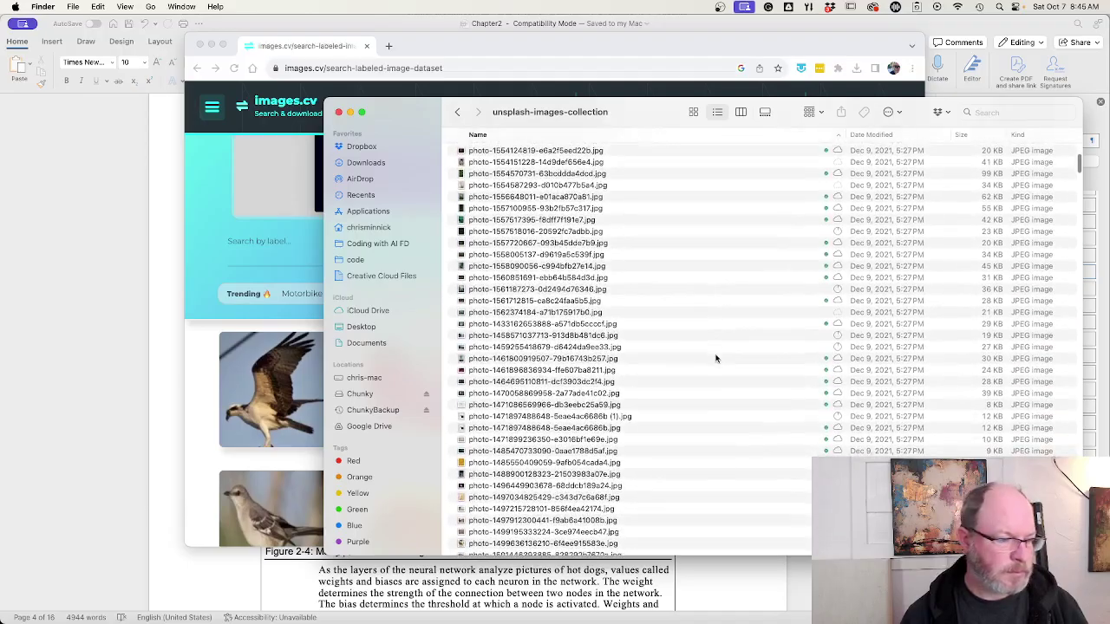
scroll(716, 358, "down", 15)
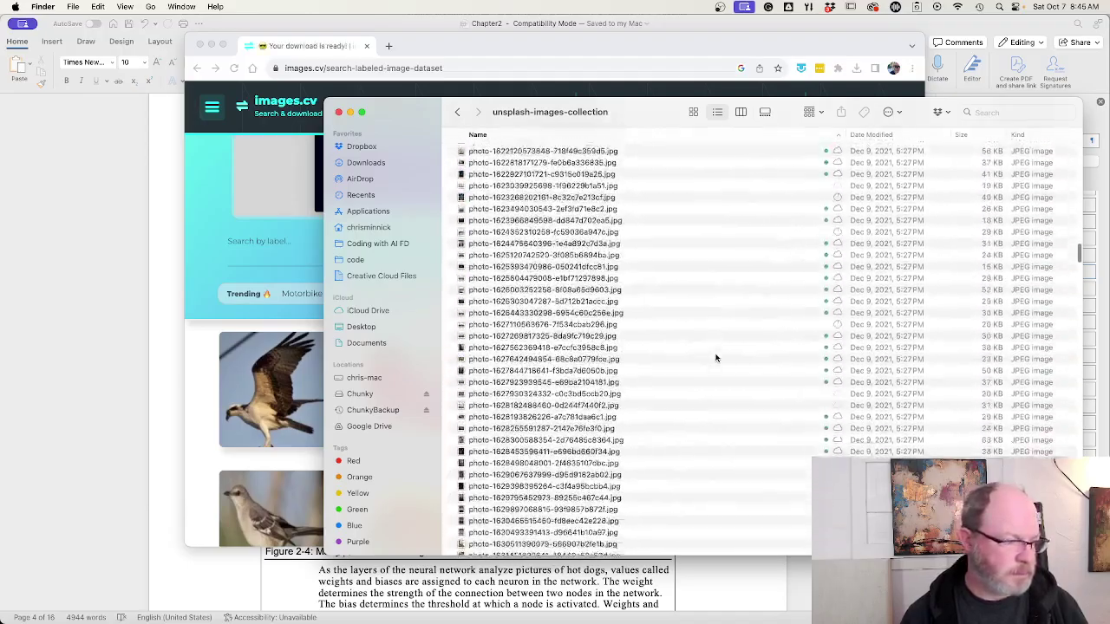
scroll(716, 358, "down", 15)
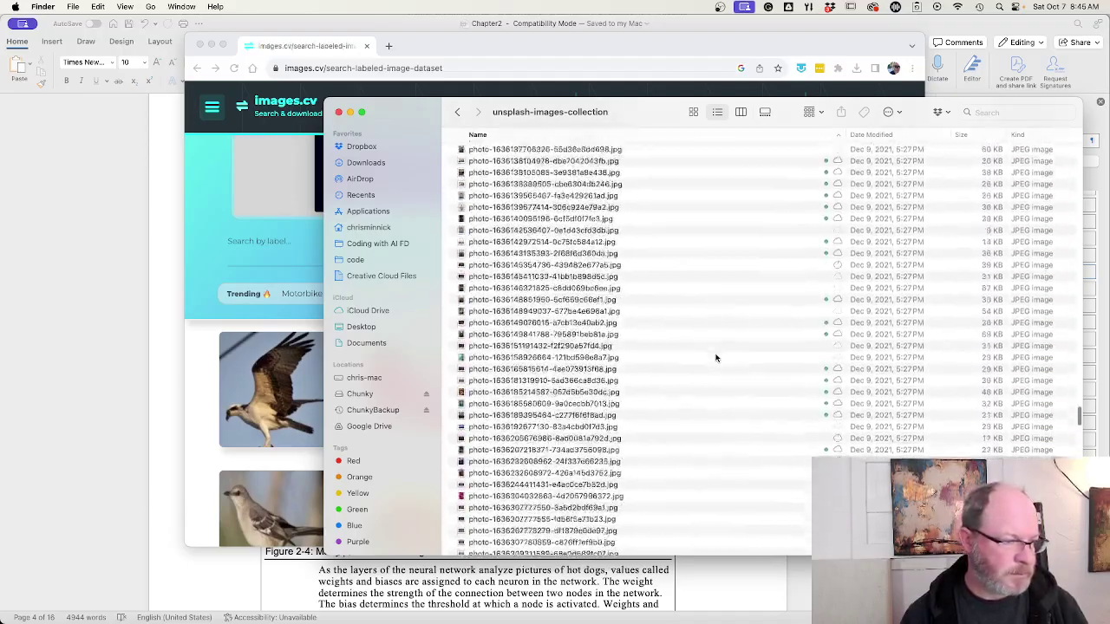
scroll(716, 358, "down", 15)
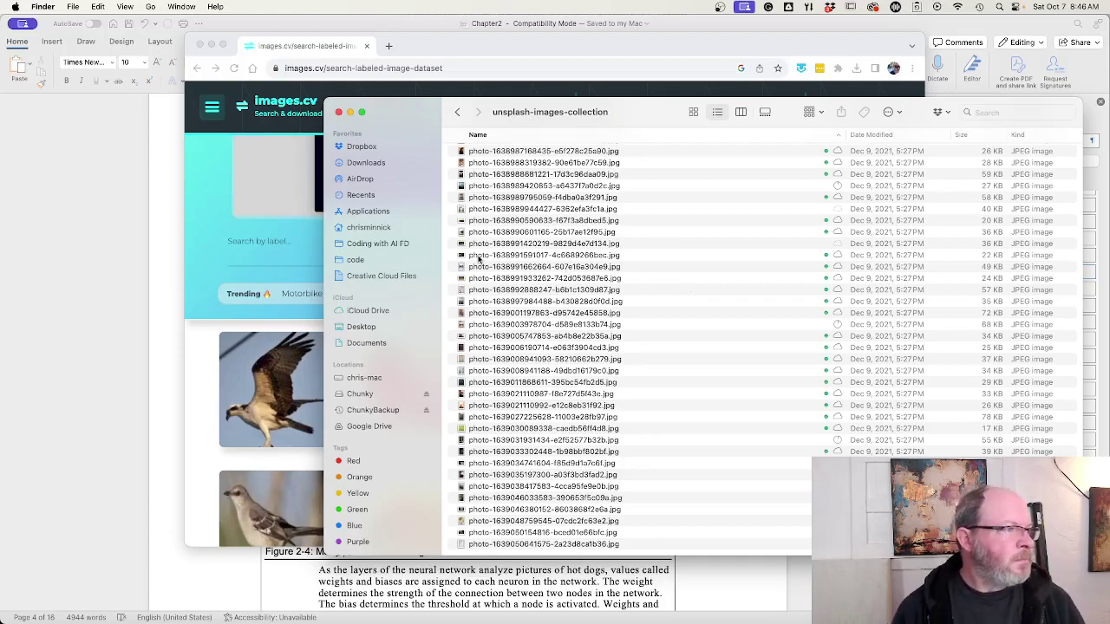
- Switch to the Chapter2 document in Word and find the paragraph under the "Training and testing models" heading
left_click(120, 162)
scroll(473, 314, "down", 2)
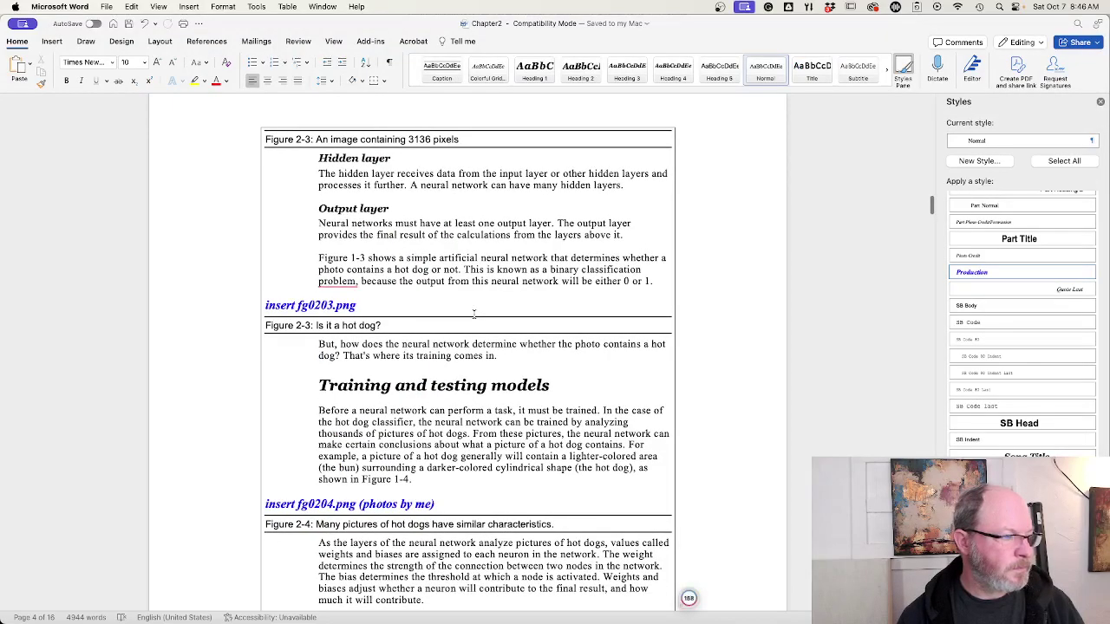
scroll(474, 314, "down", 1)
scroll(473, 314, "down", 7)
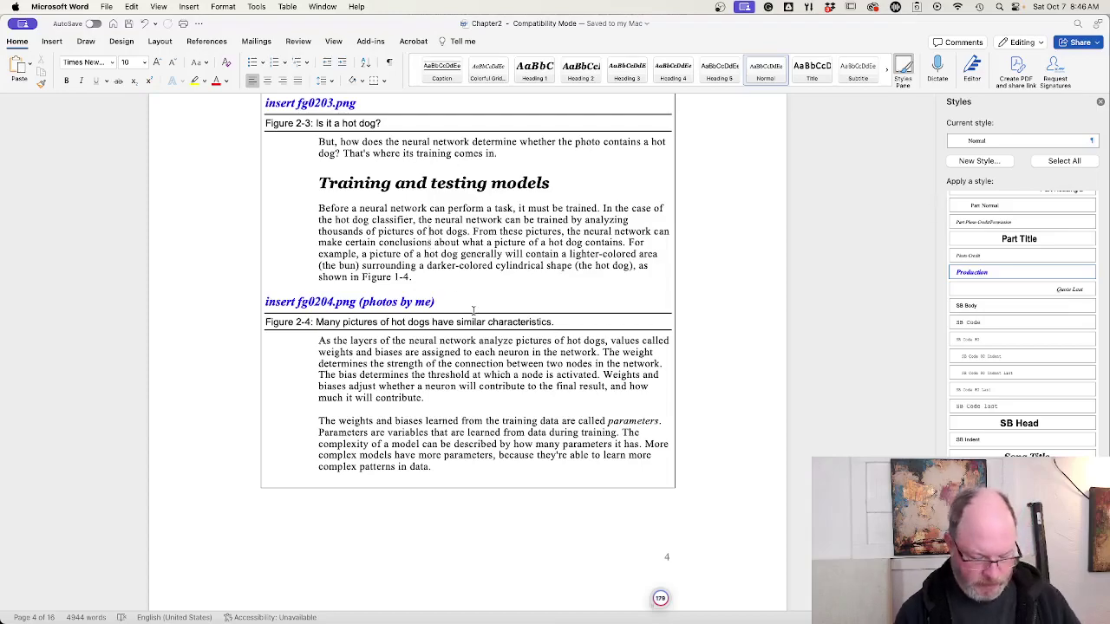
type("th")
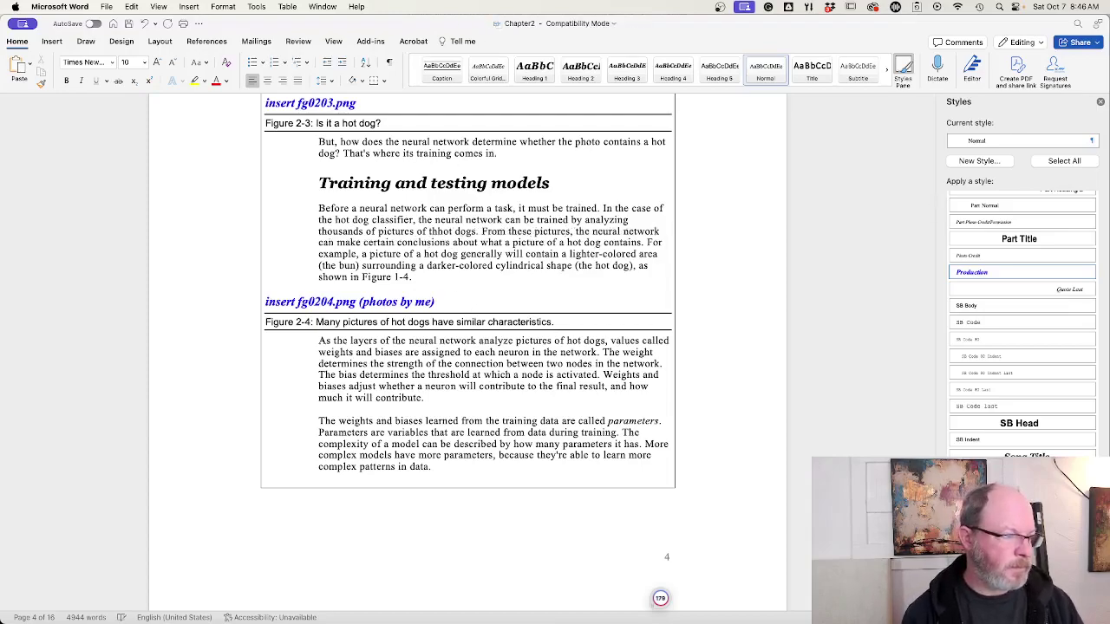
key("BackSpace")
key("BackSpace")
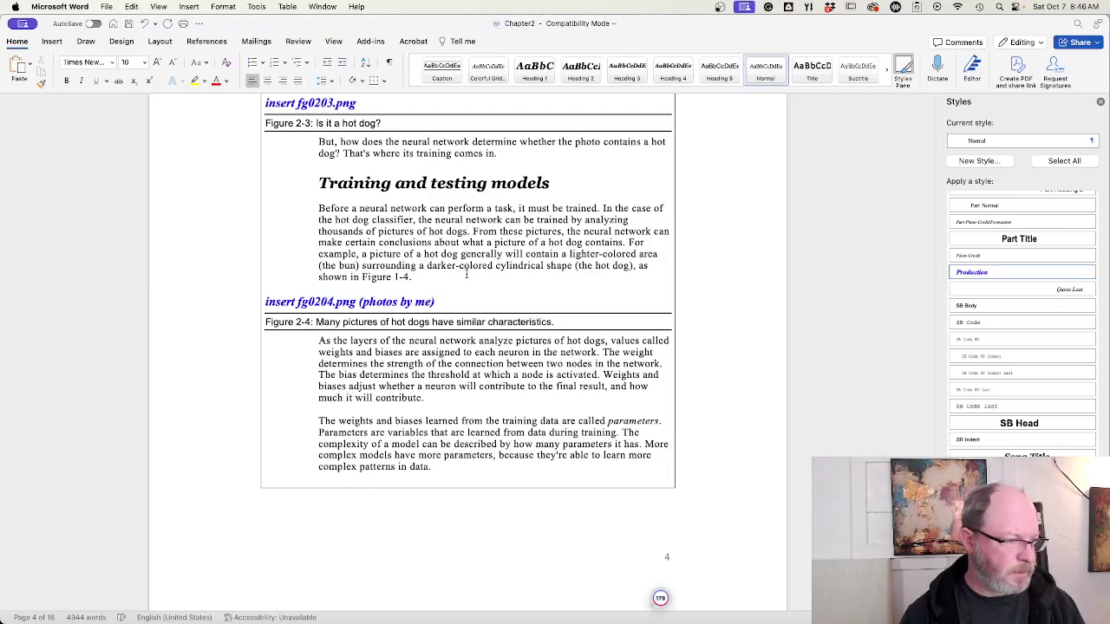
- Extend the training sentence after "thousands of pictures of hot dogs" with "as well as an equal number of things that aren't hot dogs"
type("as well as ")
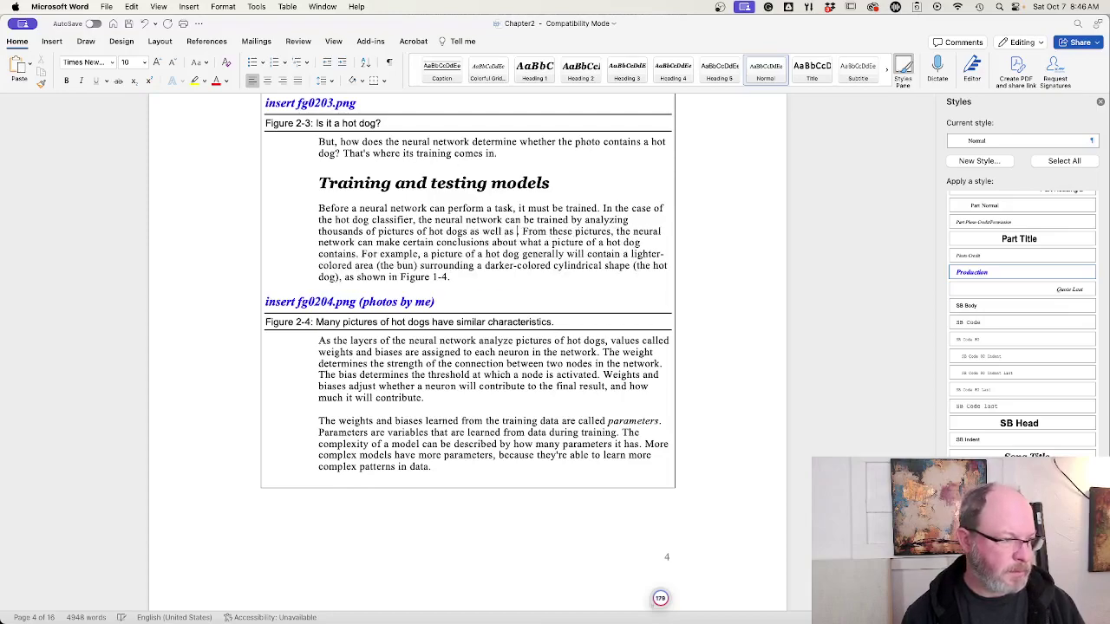
type("an equal")
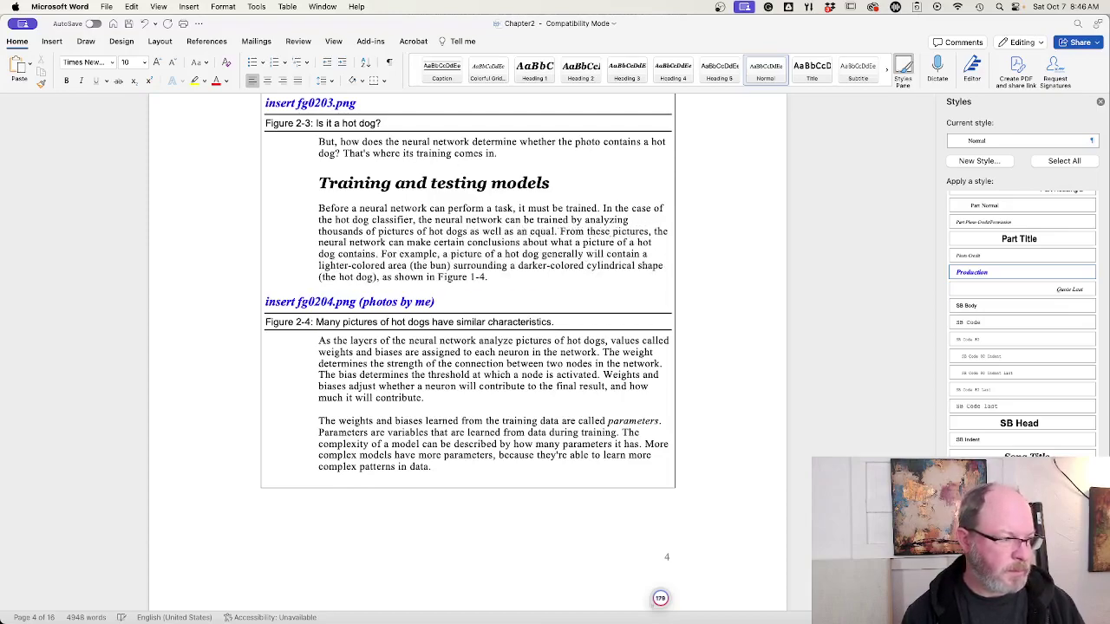
key("BackSpace")
key("BackSpace")
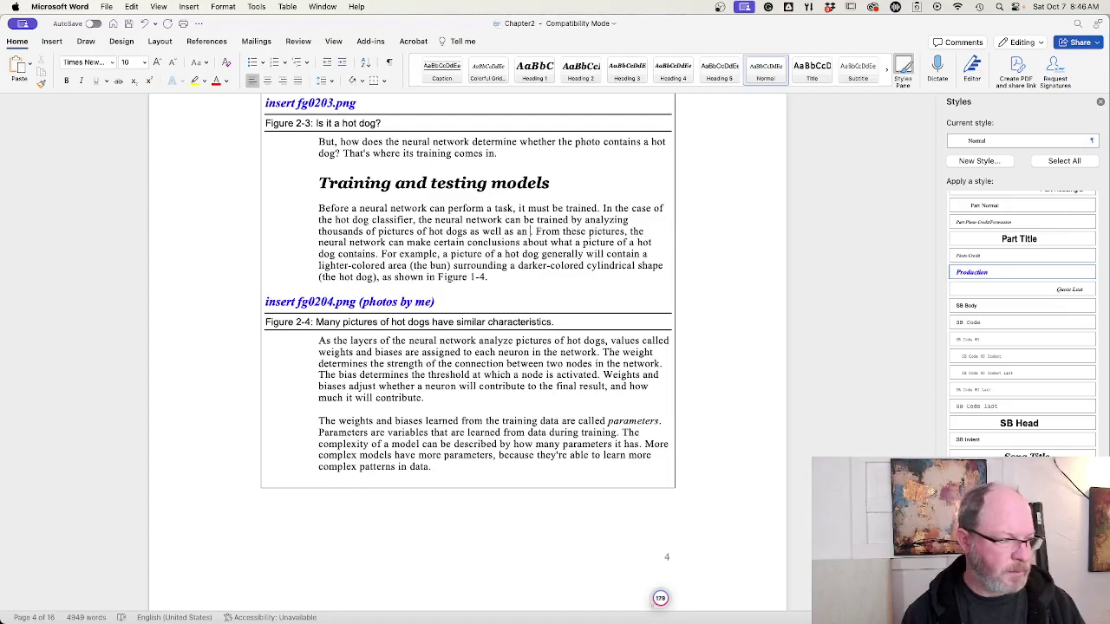
type("equal nu")
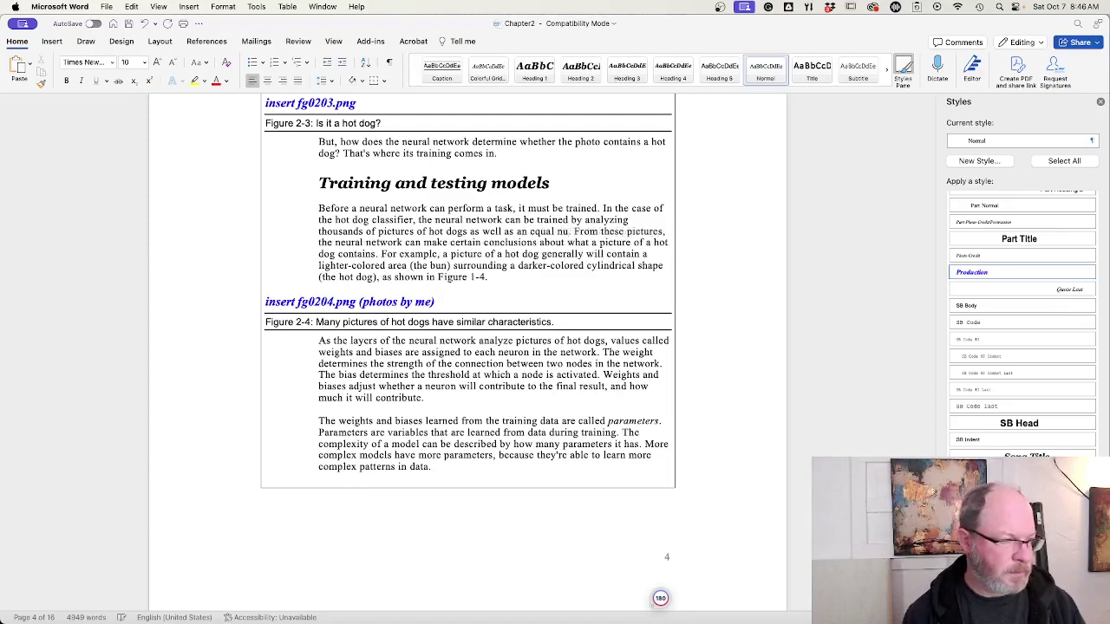
type("mber of things that a.")
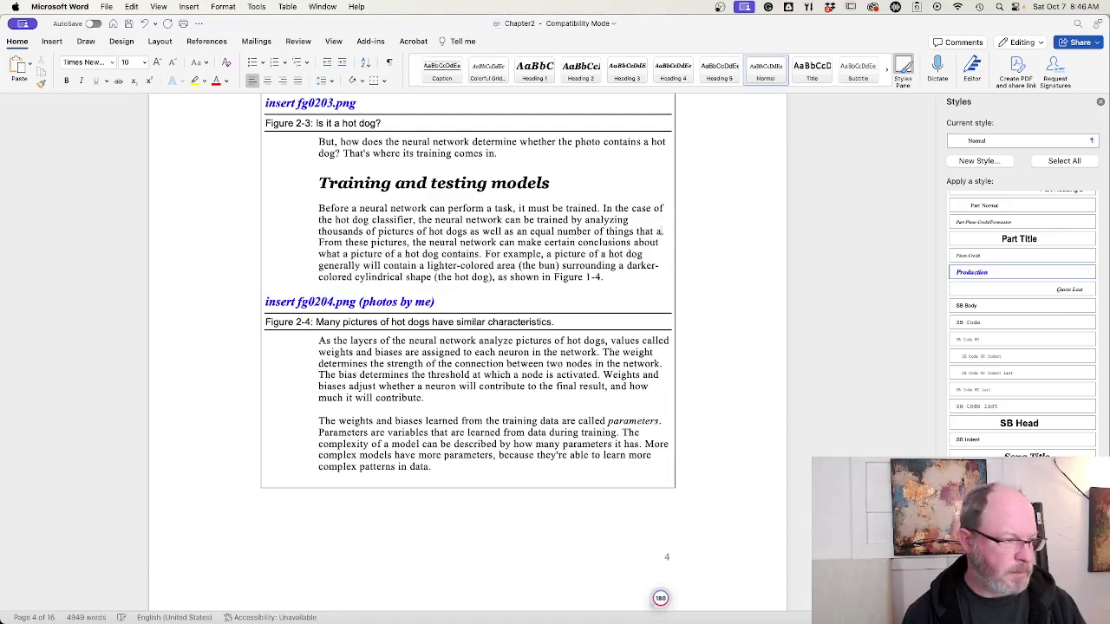
type("ren't hot")
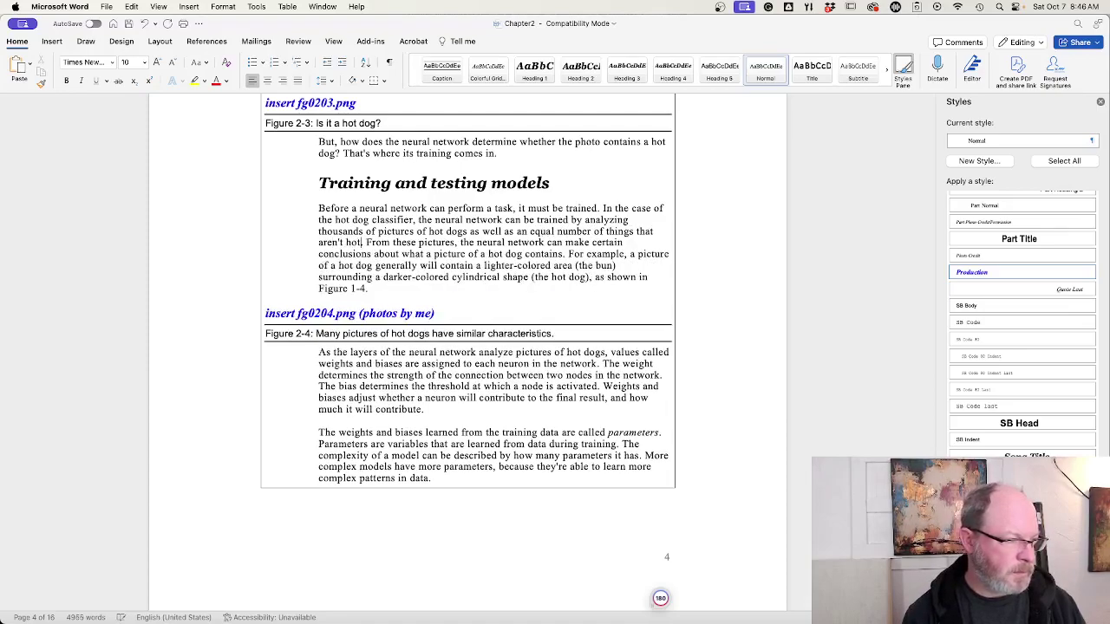
type(" dogs. Each ")
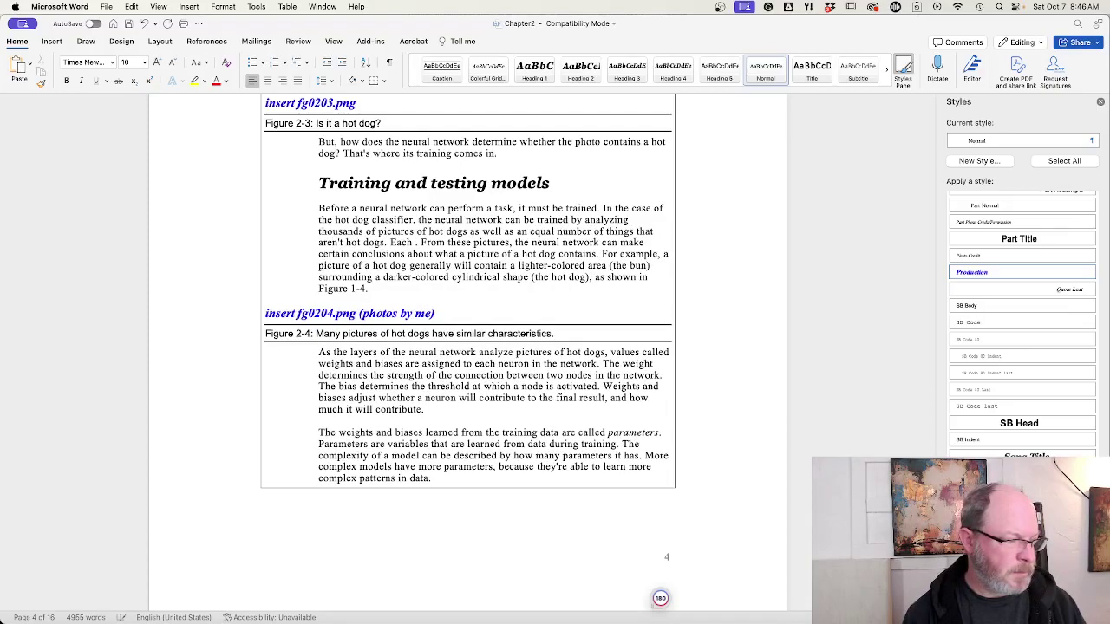
- Complete the added sentence before "From these pictures" as: Each photo must be labeled ("hot dog" or "not hot dog" for example)
type("photo")
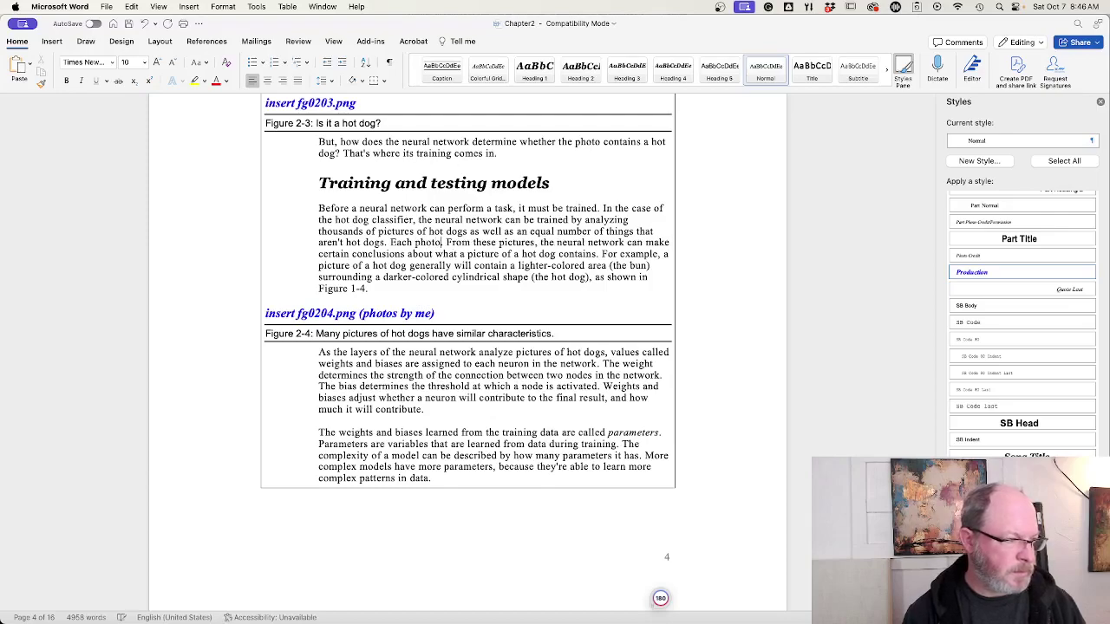
type("dogs. Each photo ")
type("must be label")
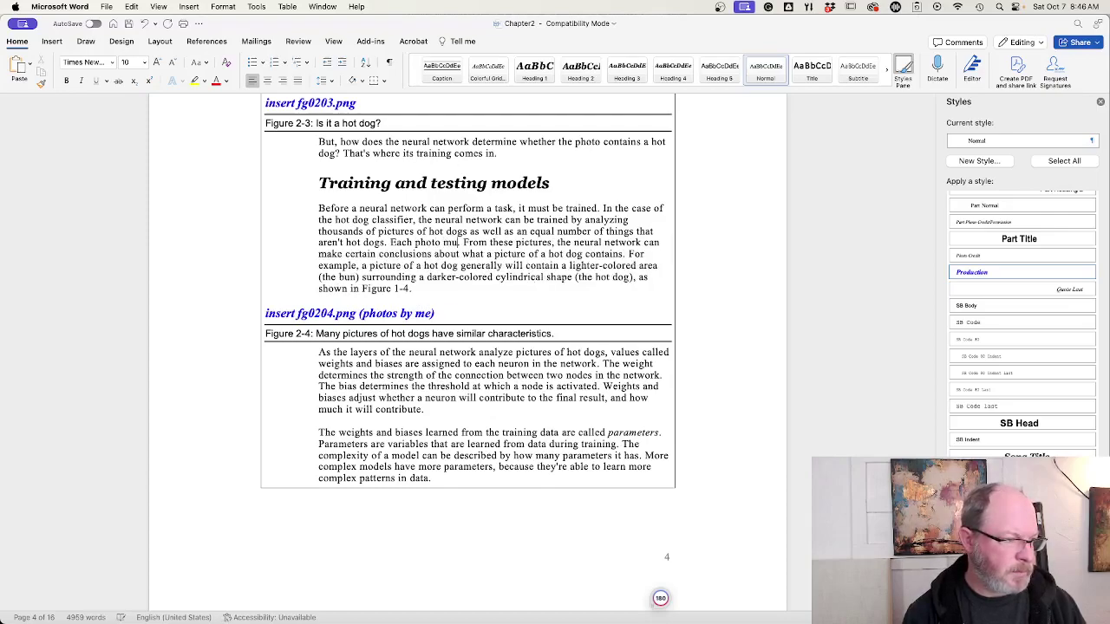
type("ed (")
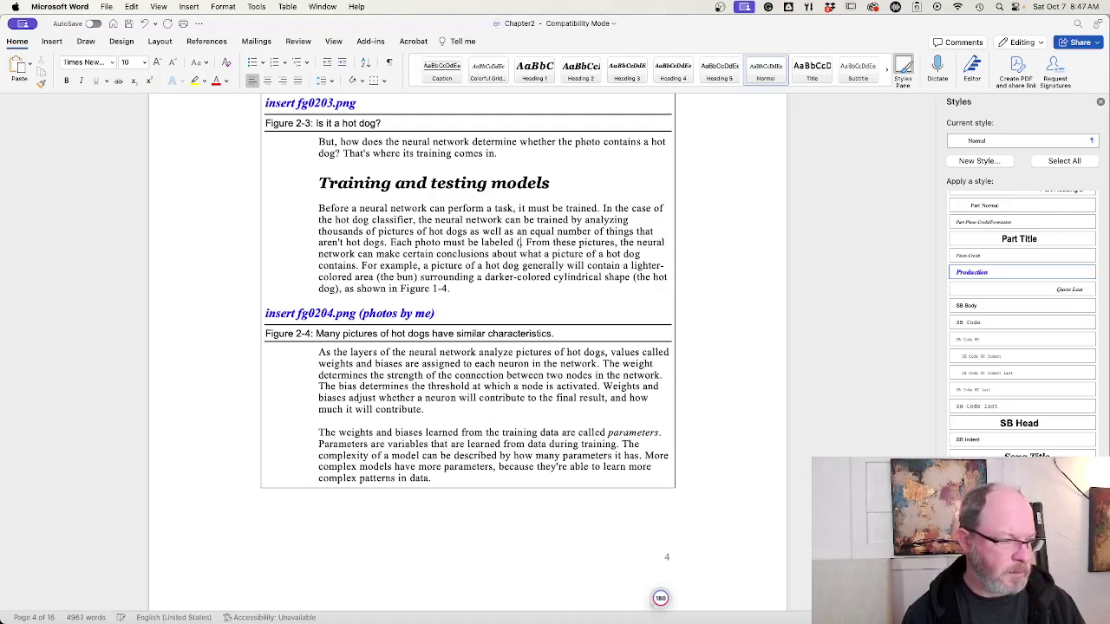
type("\"hot d")
type("og\" or not")
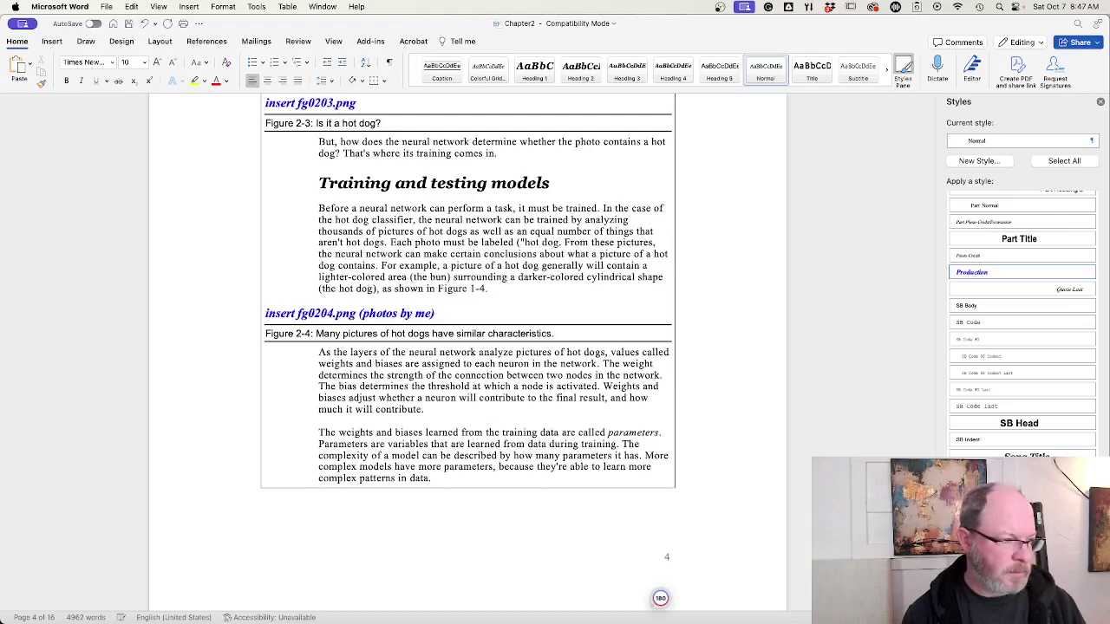
key("BackSpace")
key("BackSpace")
key("BackSpace")
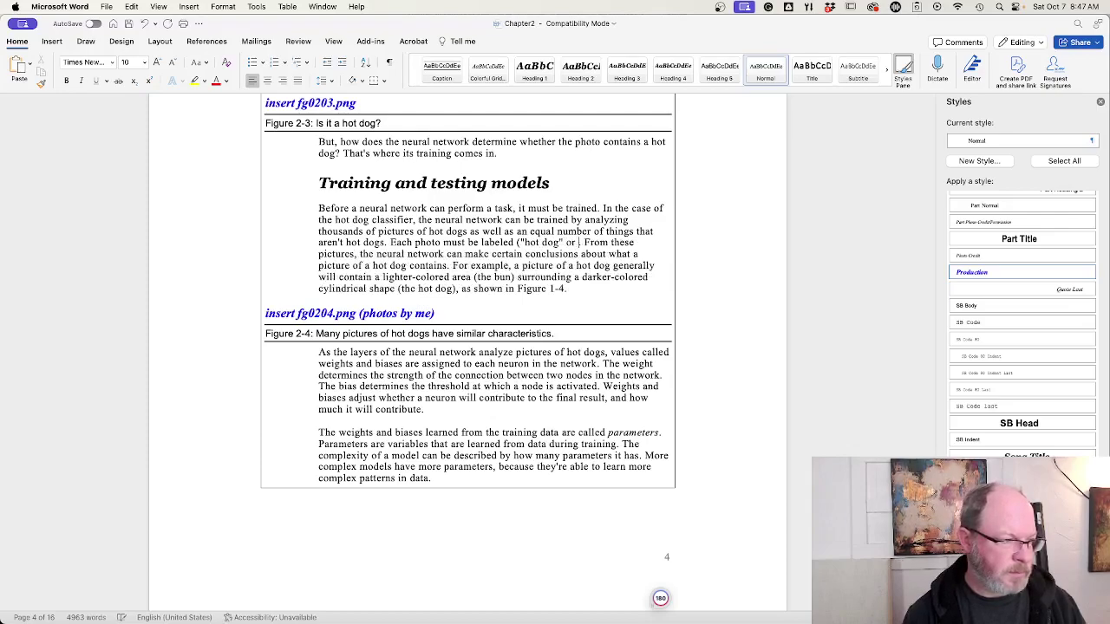
type("\"not hot dog\"")
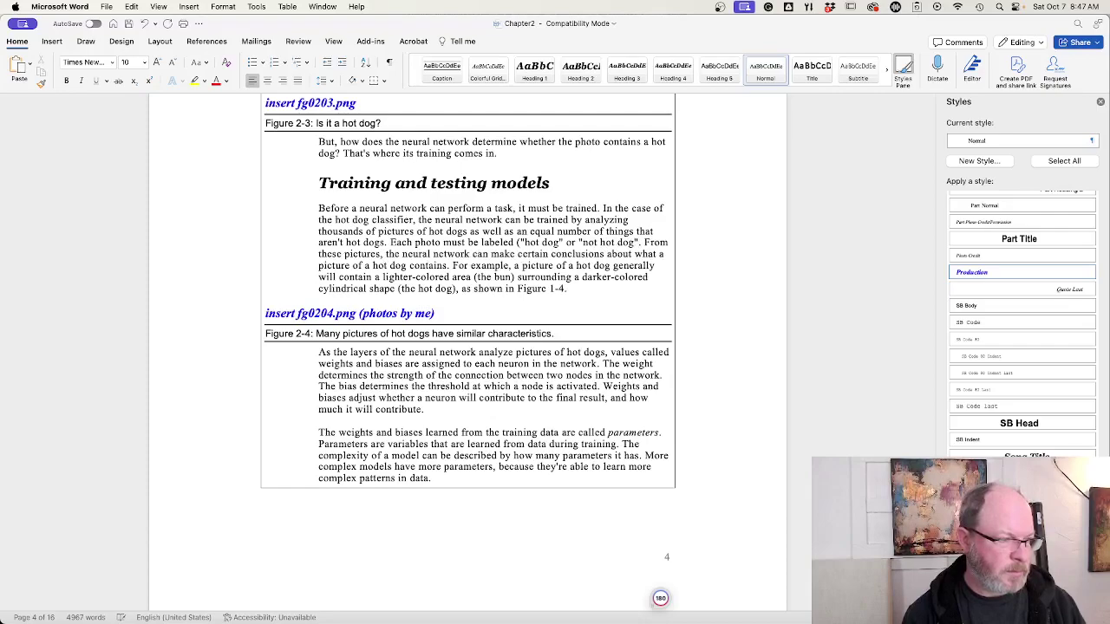
type(" for example)")
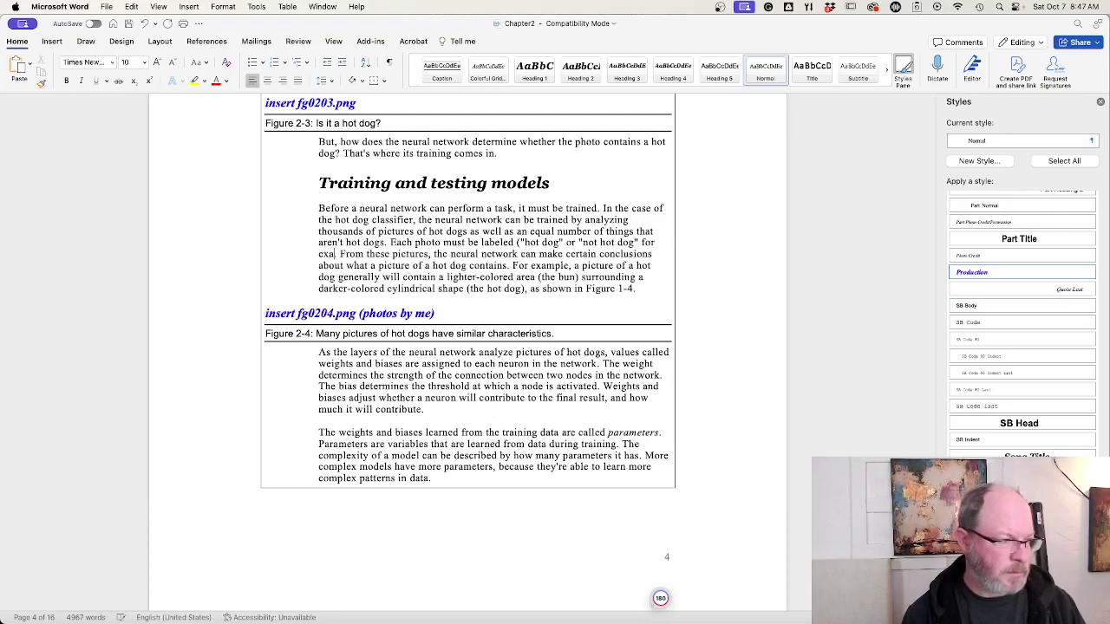
left_click(527, 288)
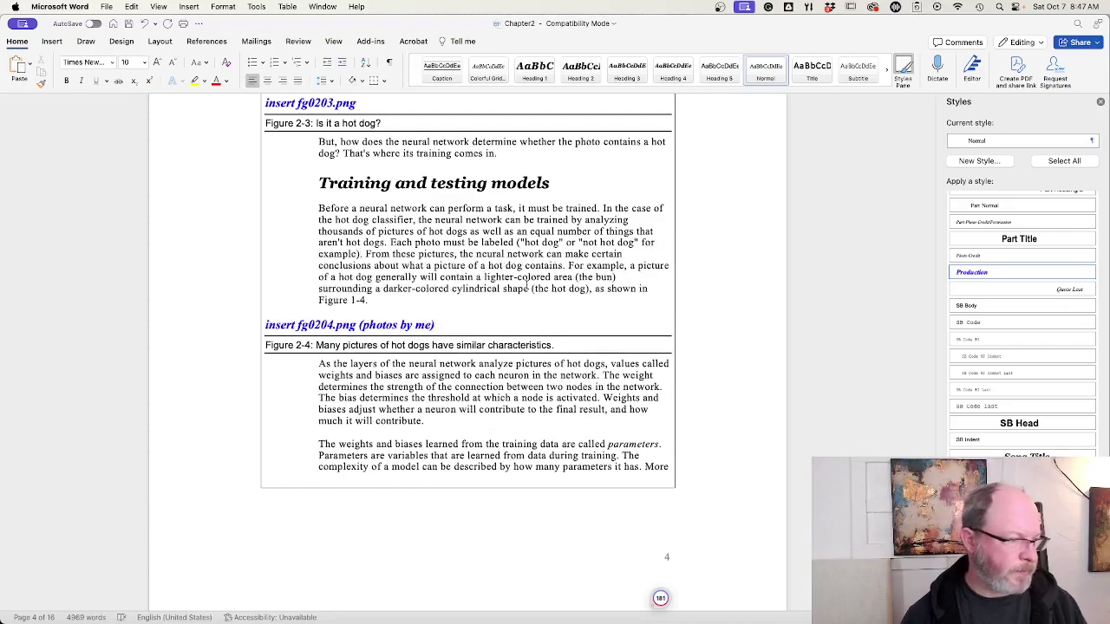
- Delete "of hot dogs" after "analyze pictures" in the first sentence of the paragraph below the Figure 2-4 caption
scroll(522, 319, "down", 1)
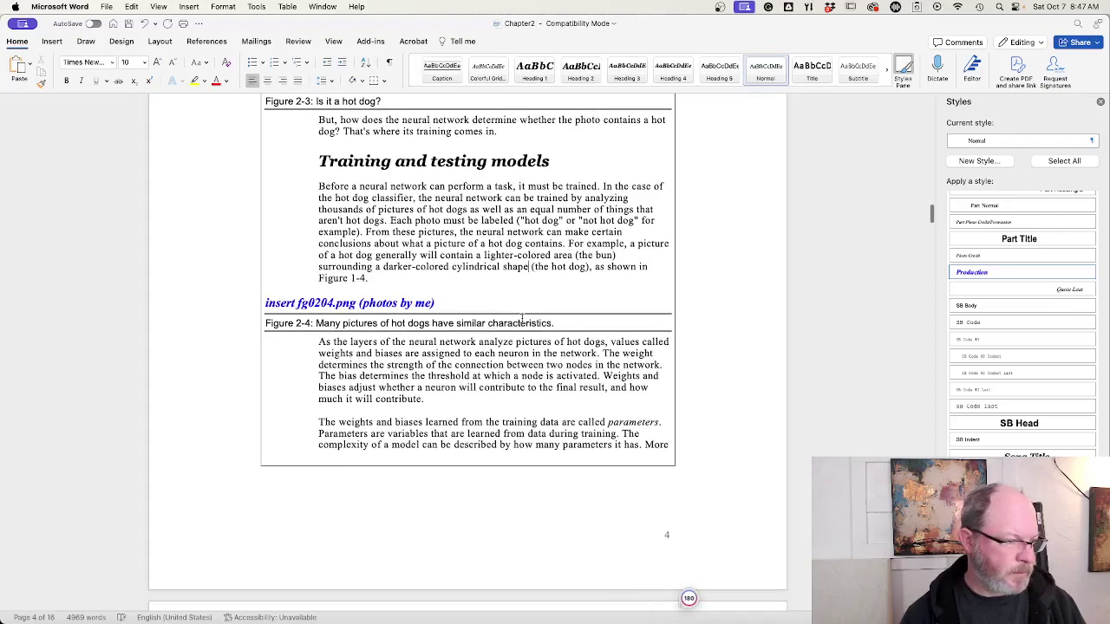
scroll(522, 319, "down", 1)
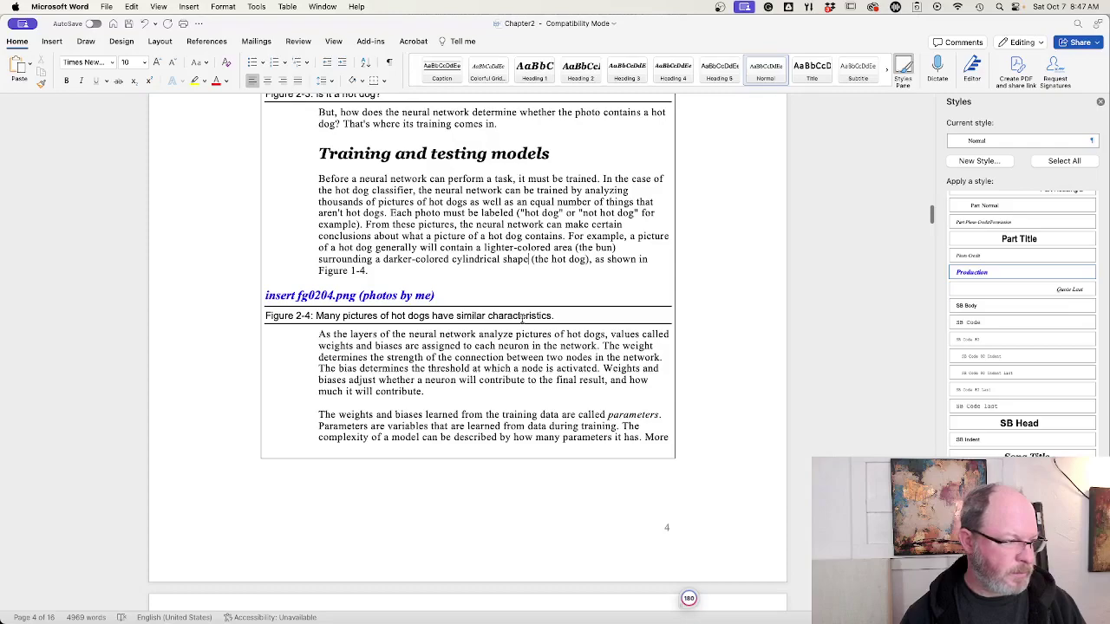
scroll(522, 319, "down", 2)
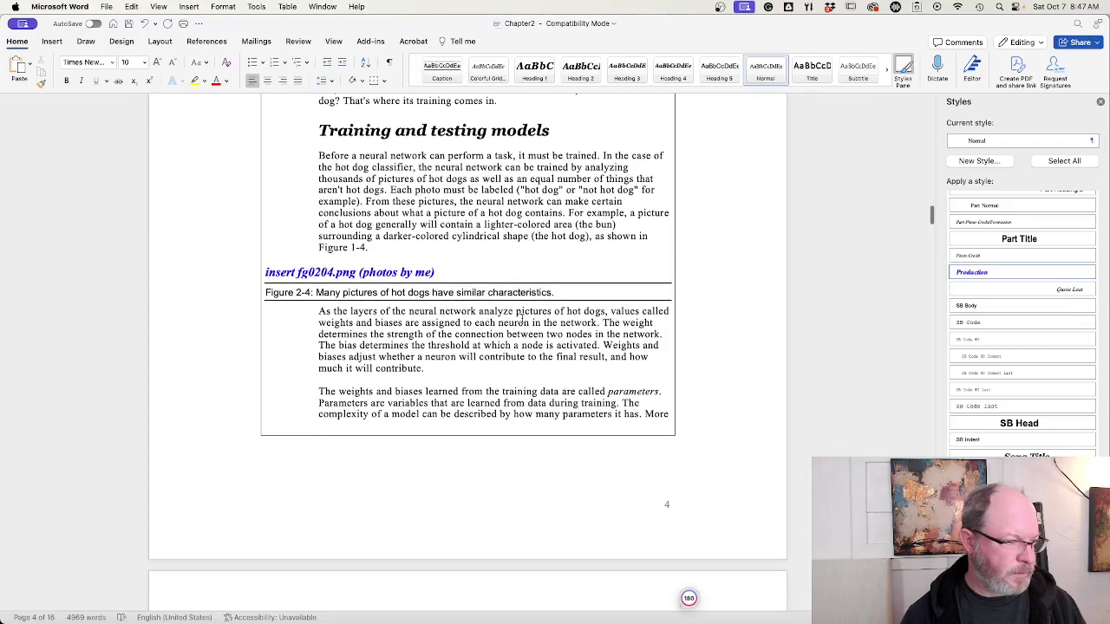
scroll(521, 317, "down", 2)
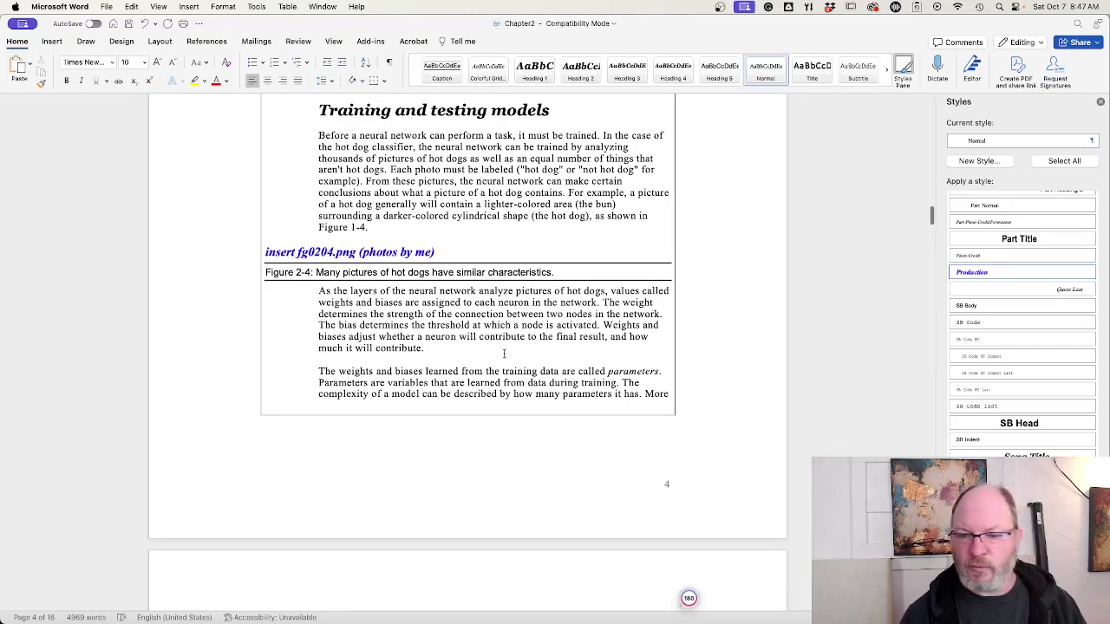
scroll(407, 360, "down", 2)
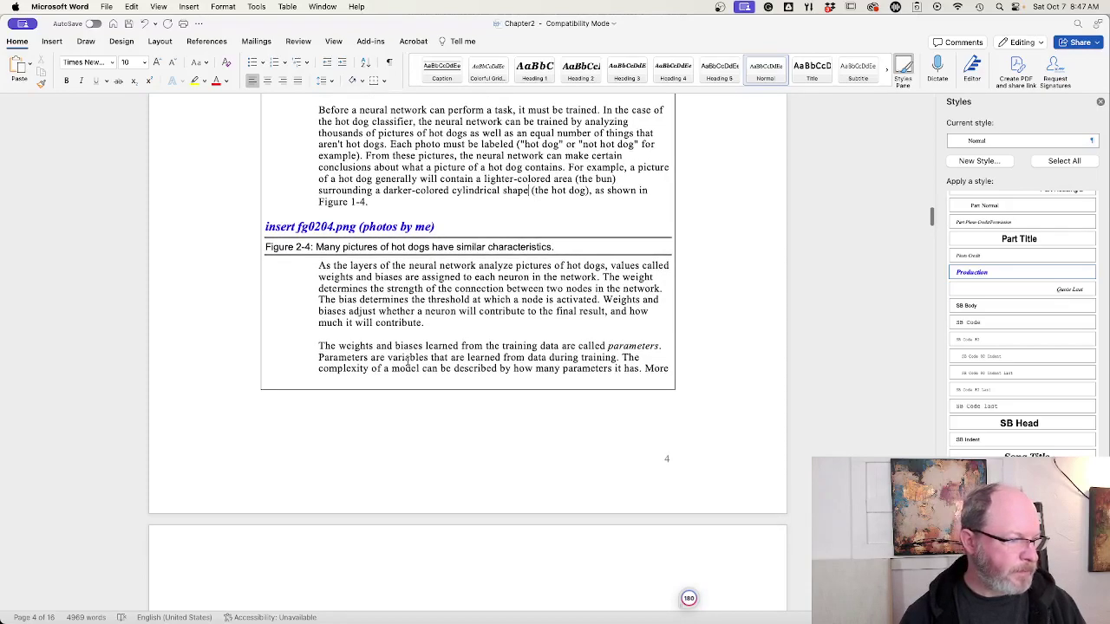
scroll(407, 360, "down", 1)
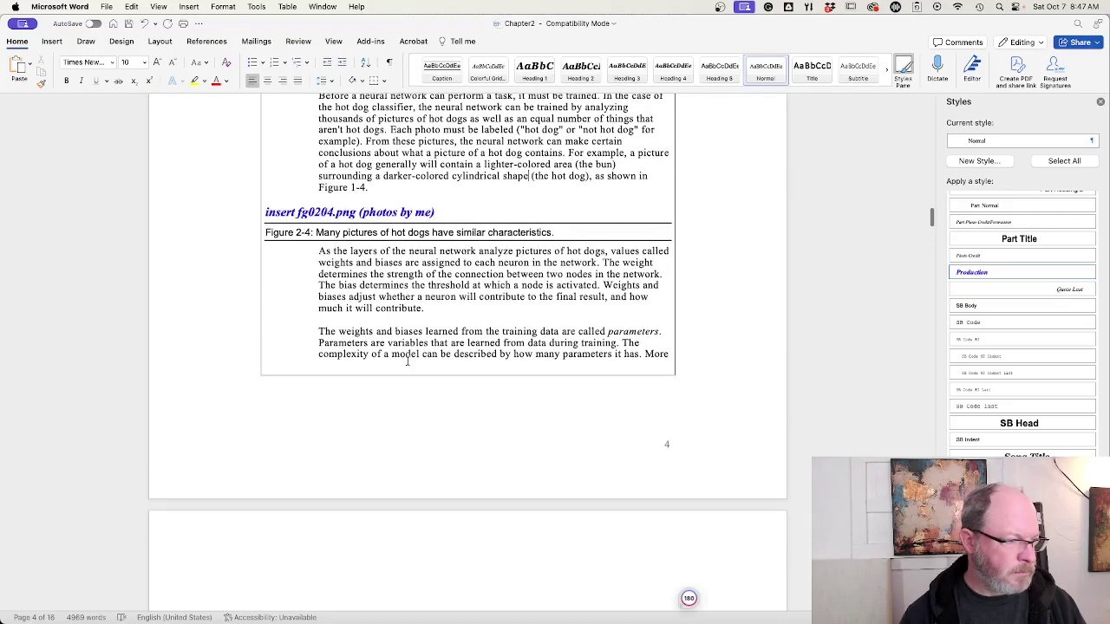
scroll(407, 360, "down", 1)
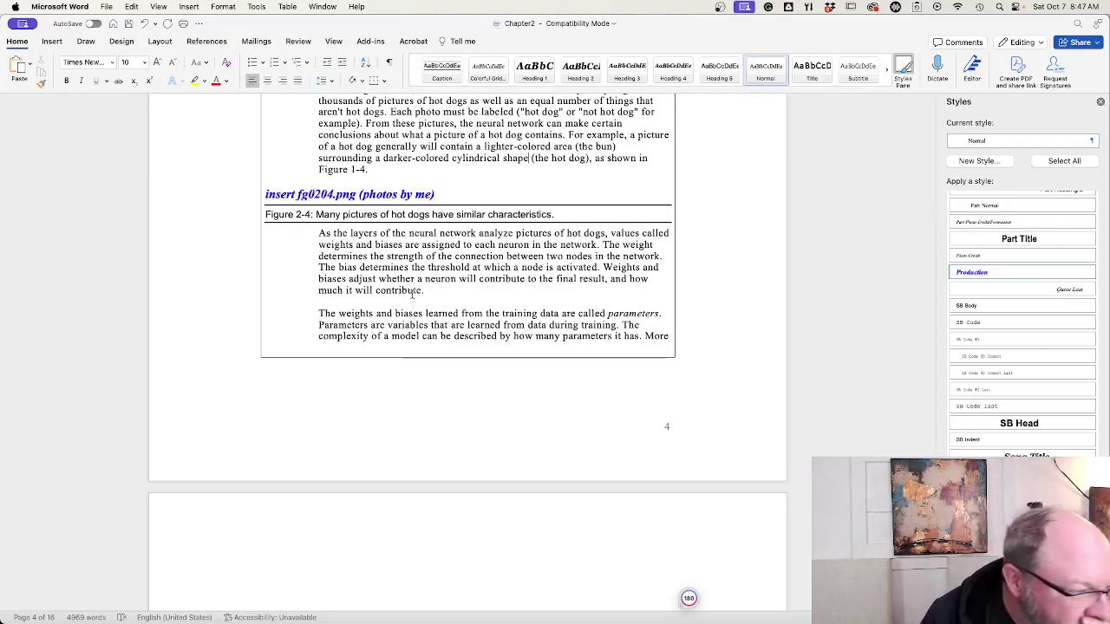
scroll(412, 295, "up", 1)
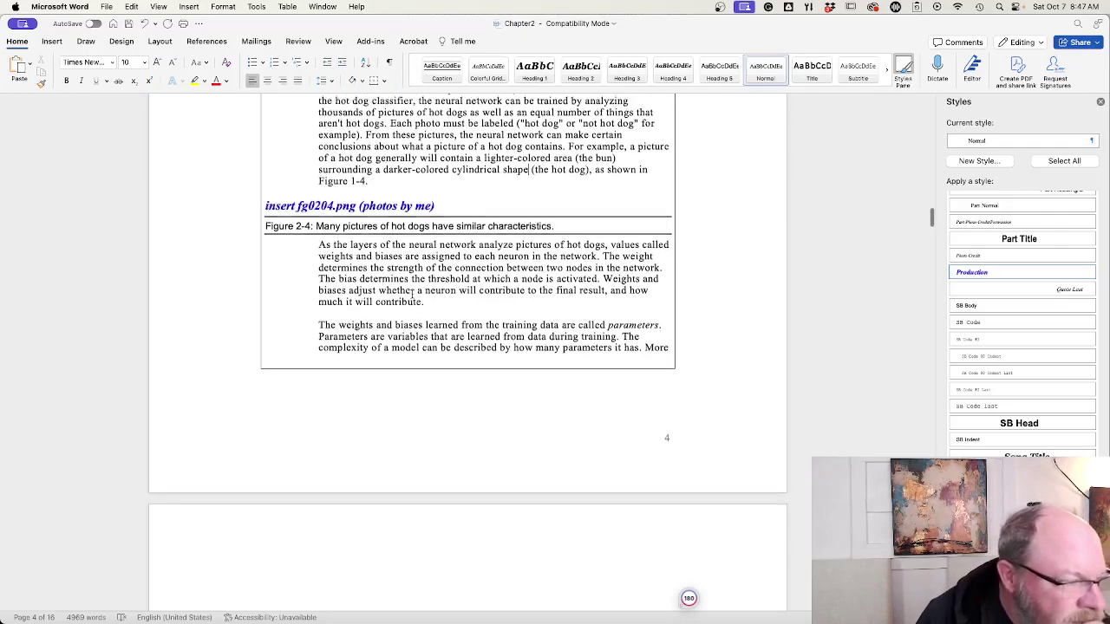
scroll(412, 297, "up", 5)
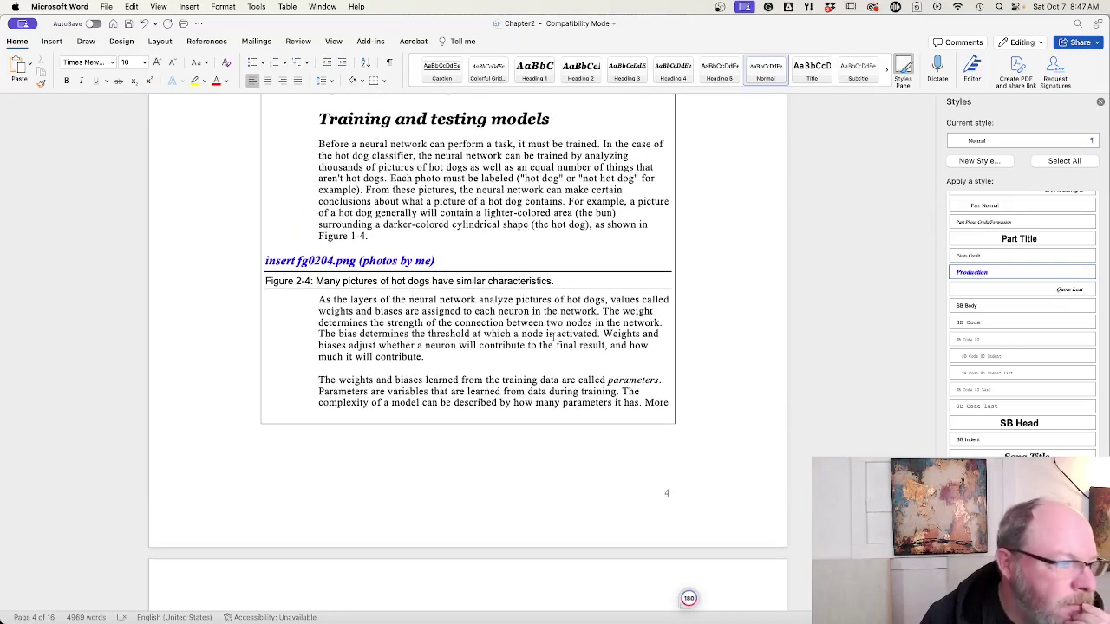
left_click_drag(552, 299, 604, 301)
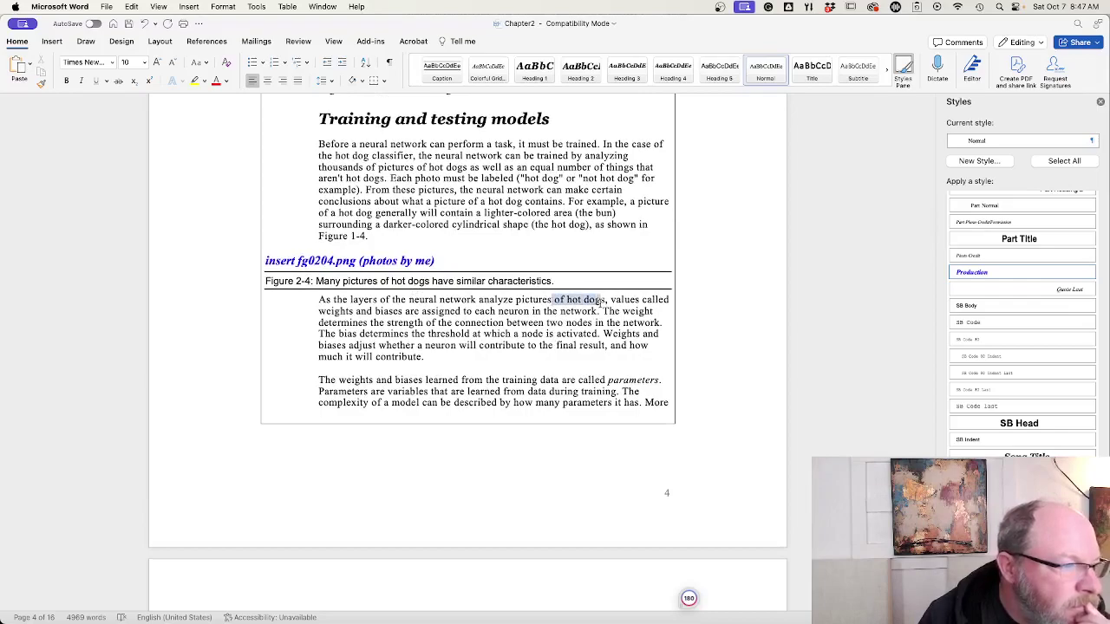
key("BackSpace")
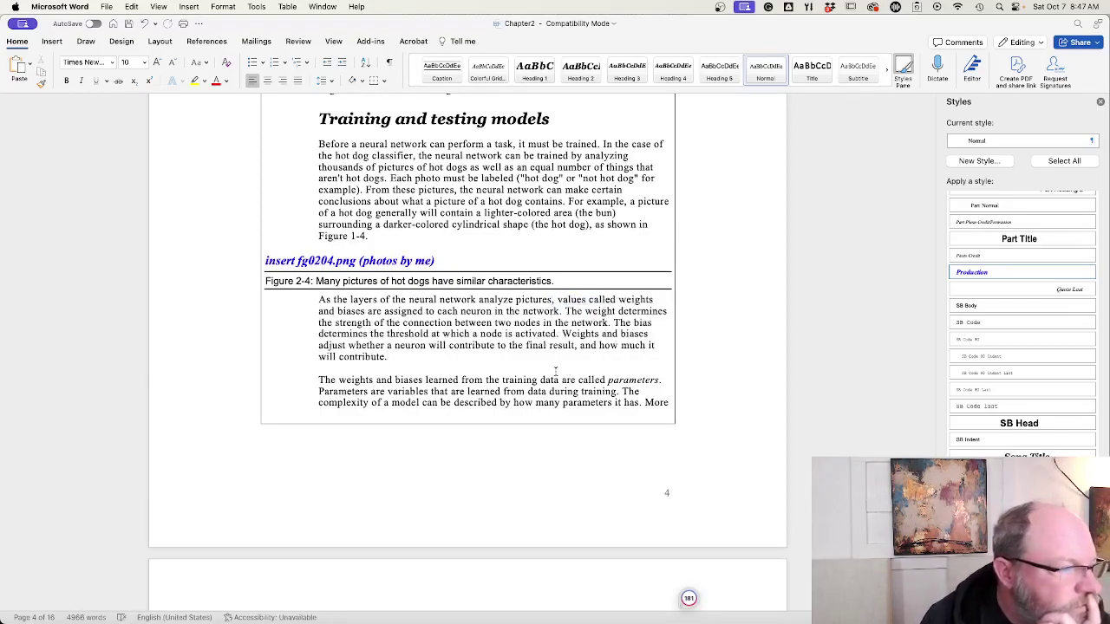
scroll(556, 371, "down", 1)
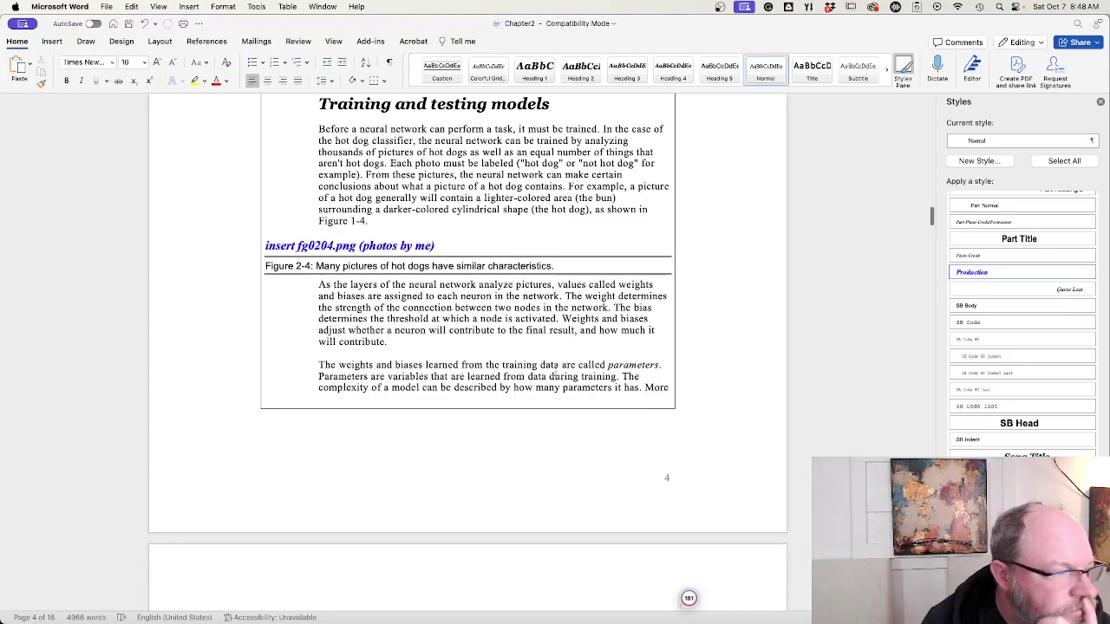
scroll(556, 371, "up", 1)
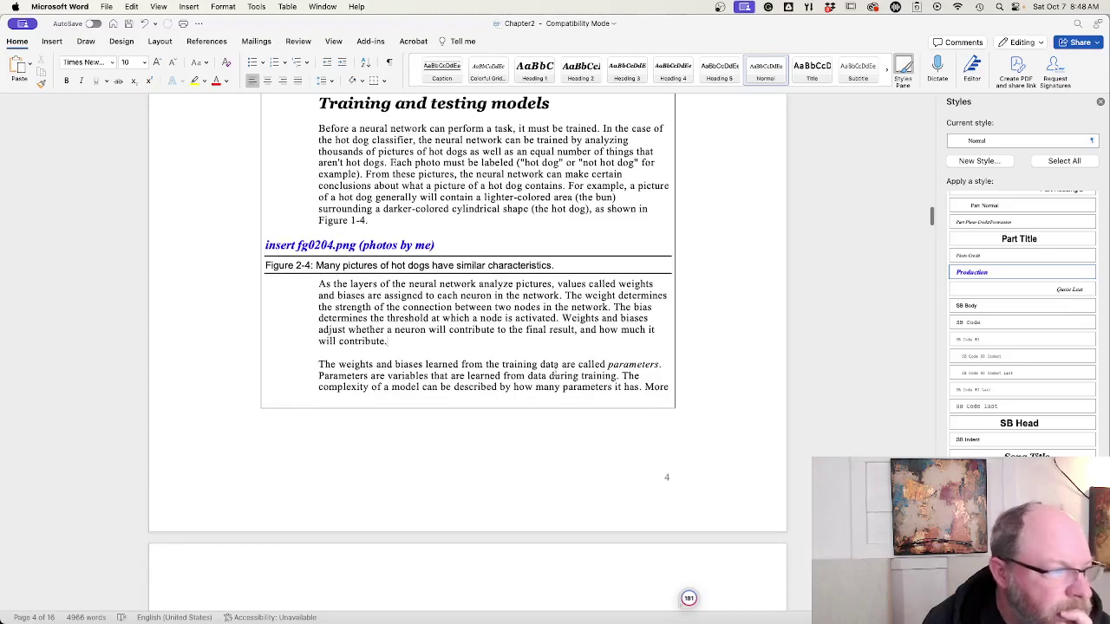
- Review the "Training and testing models" section and the surrounding text about the network's layers and model parameters
scroll(555, 371, "up", 2)
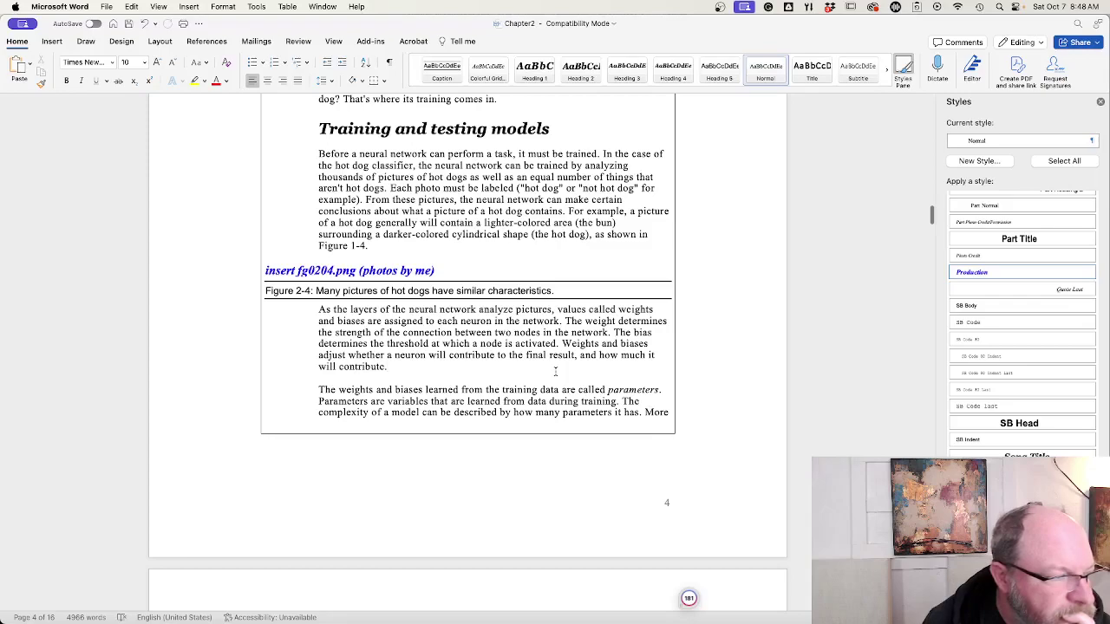
scroll(556, 371, "down", 1)
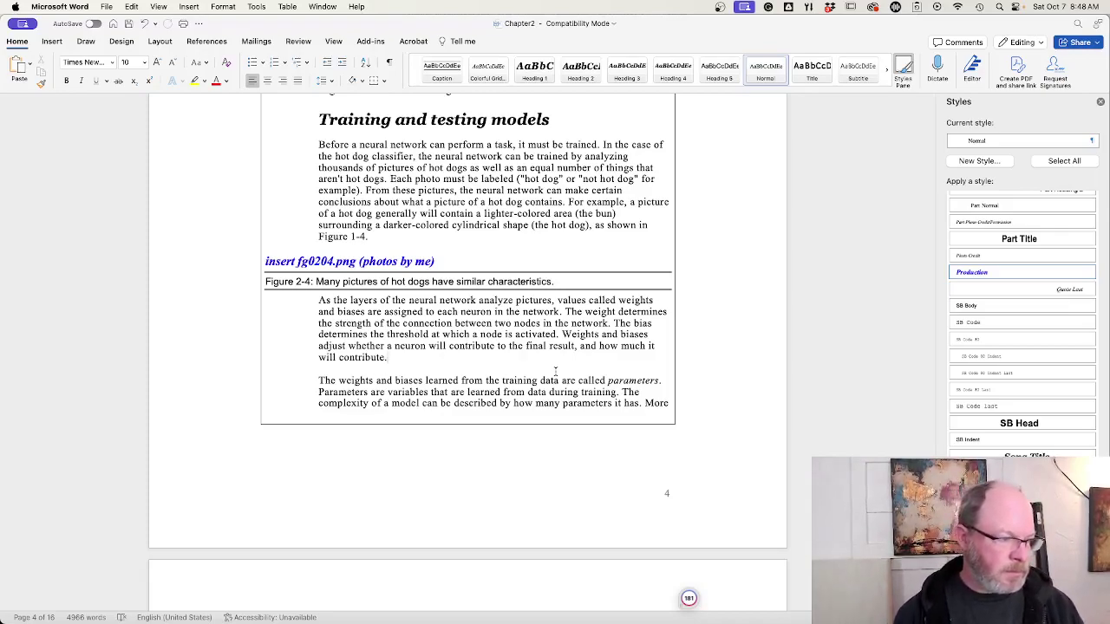
scroll(556, 371, "down", 3)
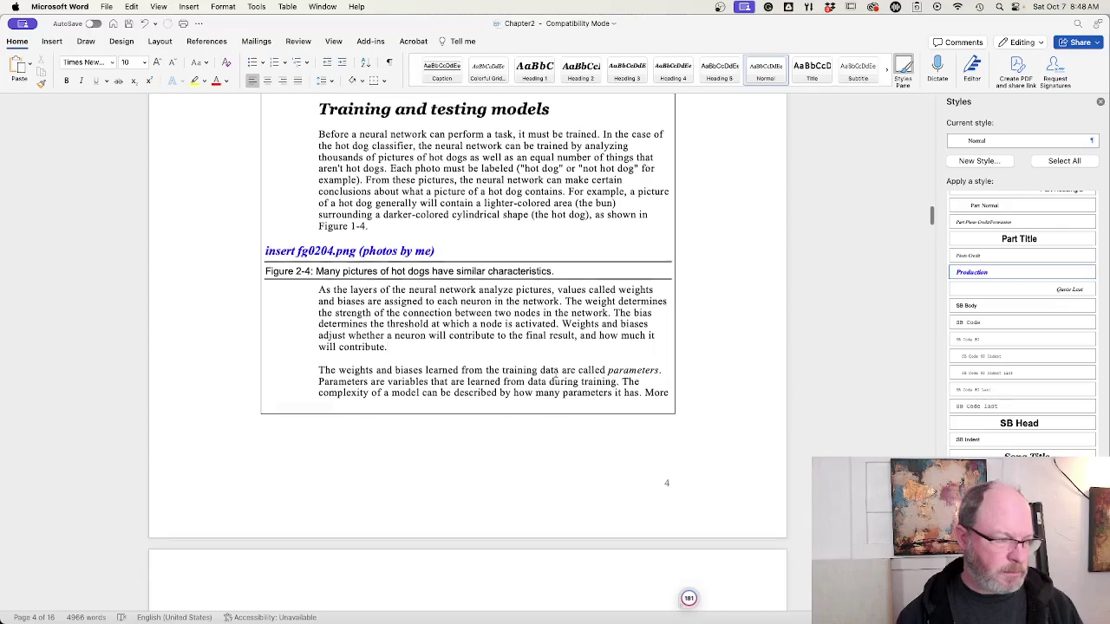
scroll(555, 372, "down", 5)
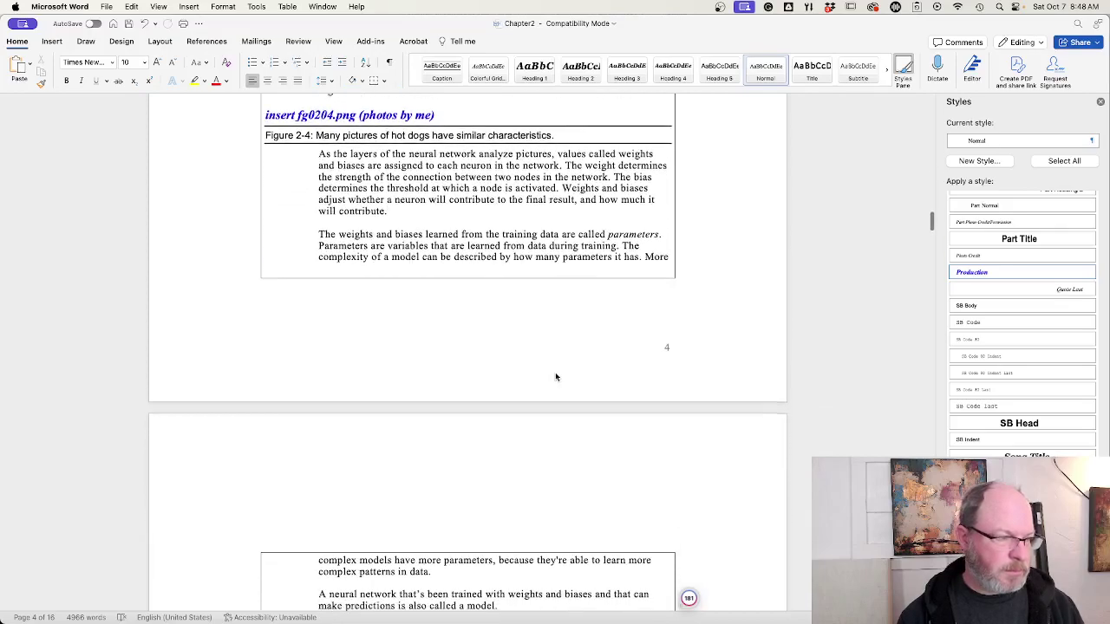
scroll(554, 372, "down", 5)
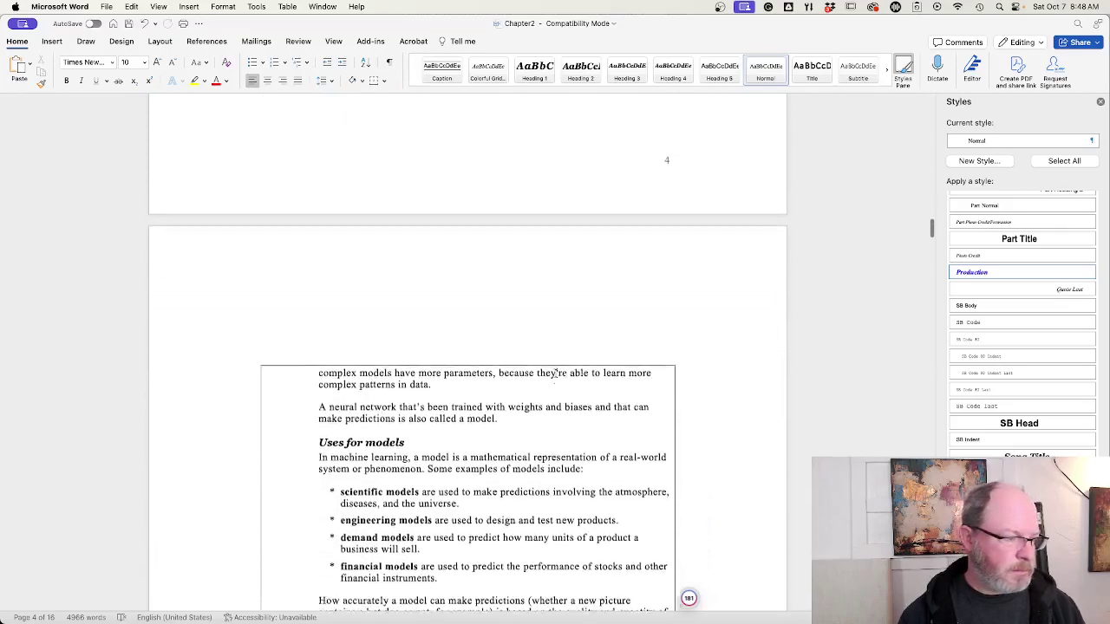
scroll(555, 372, "up", 20)
scroll(555, 373, "up", 3)
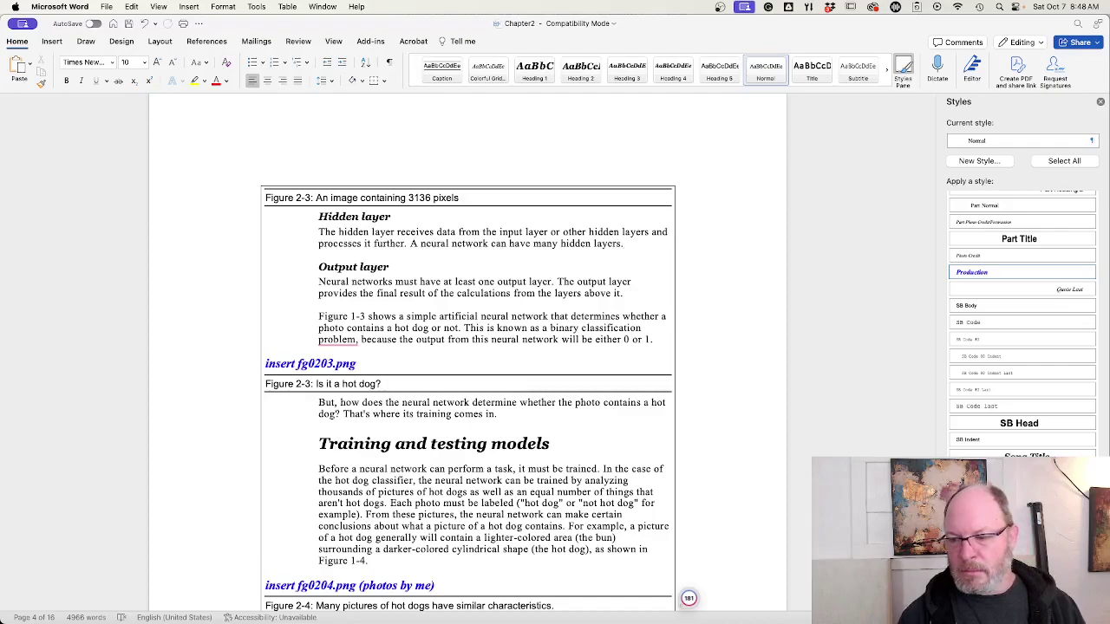
- Switch to Google Chrome and close the images.cv labeled image dataset page
left_click(688, 598)
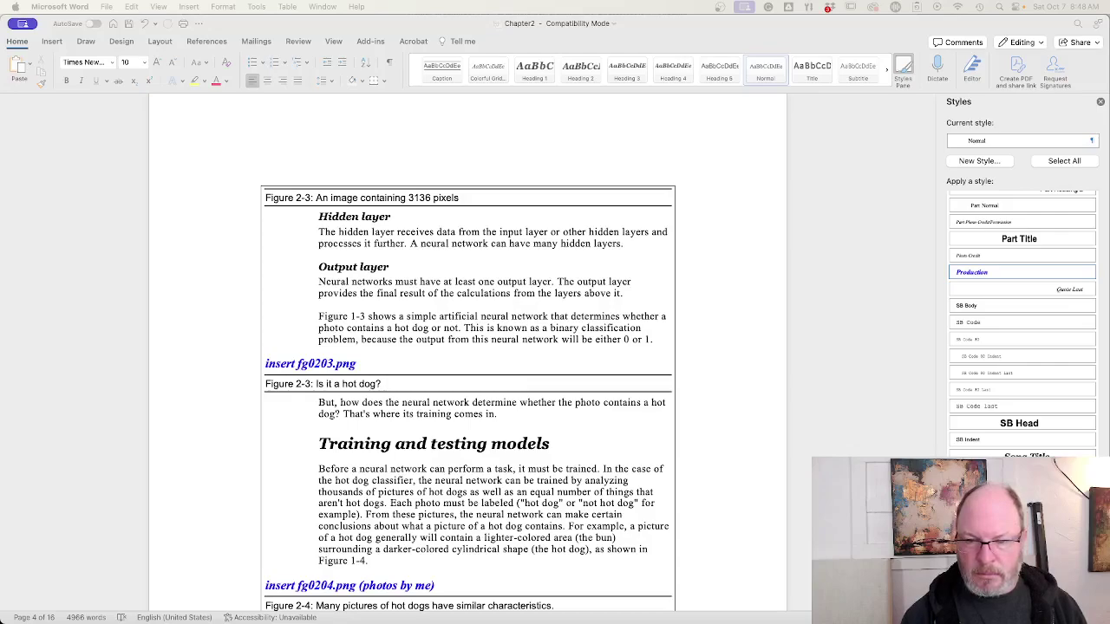
key("super+Tab")
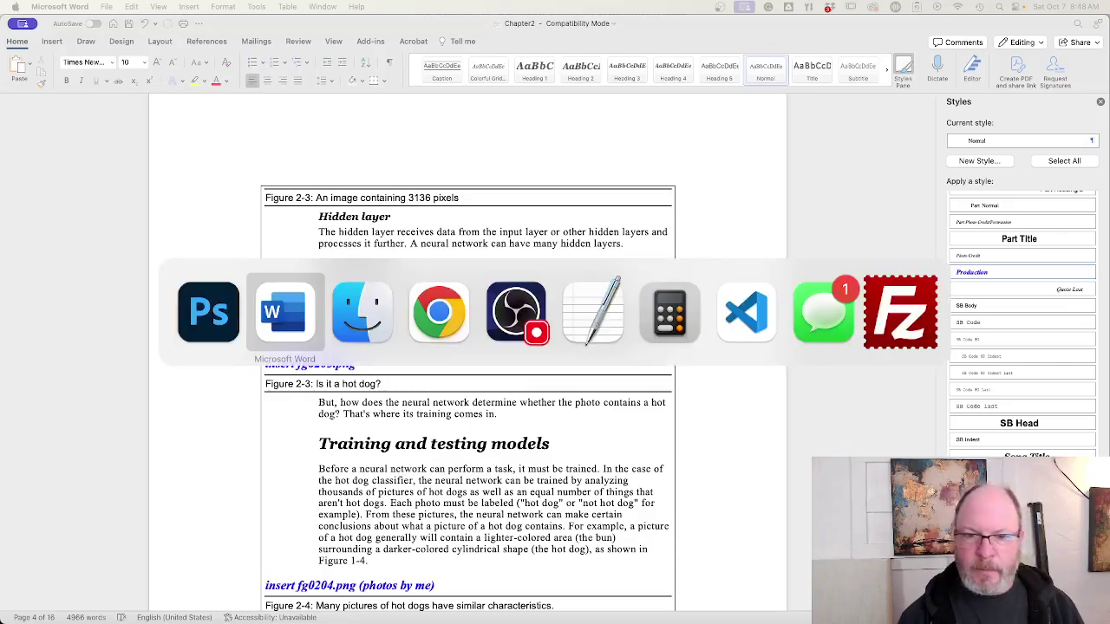
key("super+Tab")
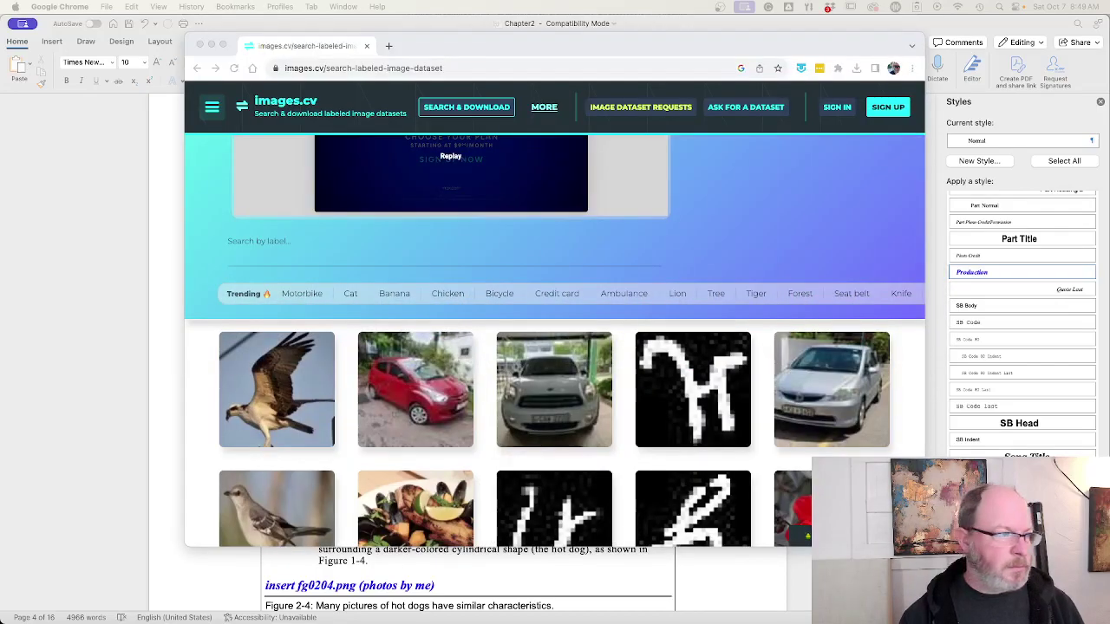
left_click(367, 47)
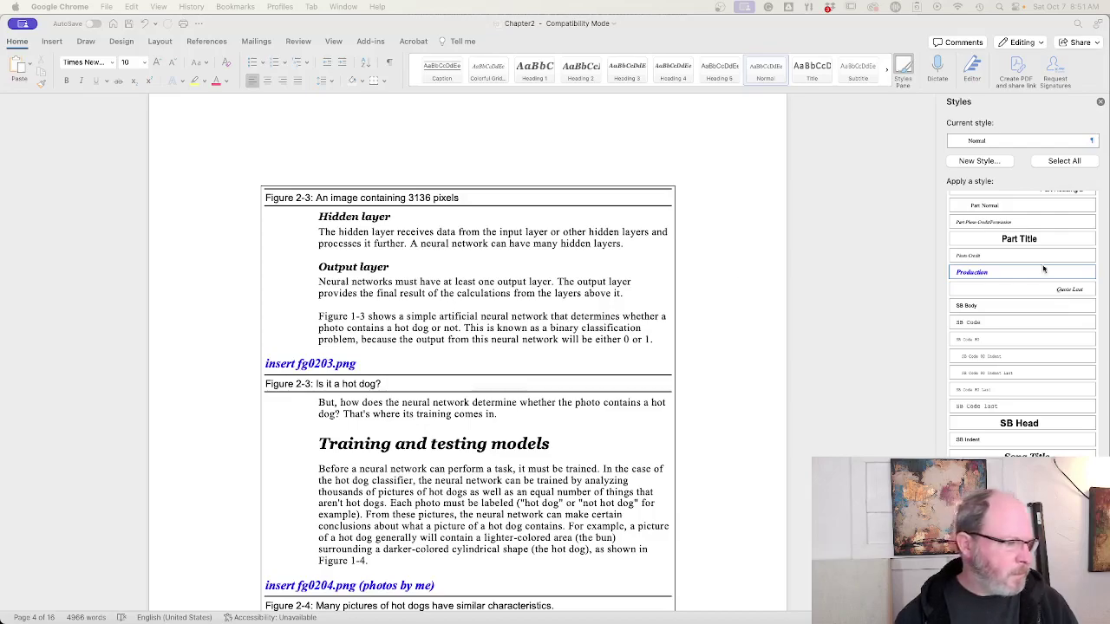
- In Word's "Input layer" section, replace "equal to the number of" with "determined by the number of" in the sentence on input neurons
left_click(522, 347)
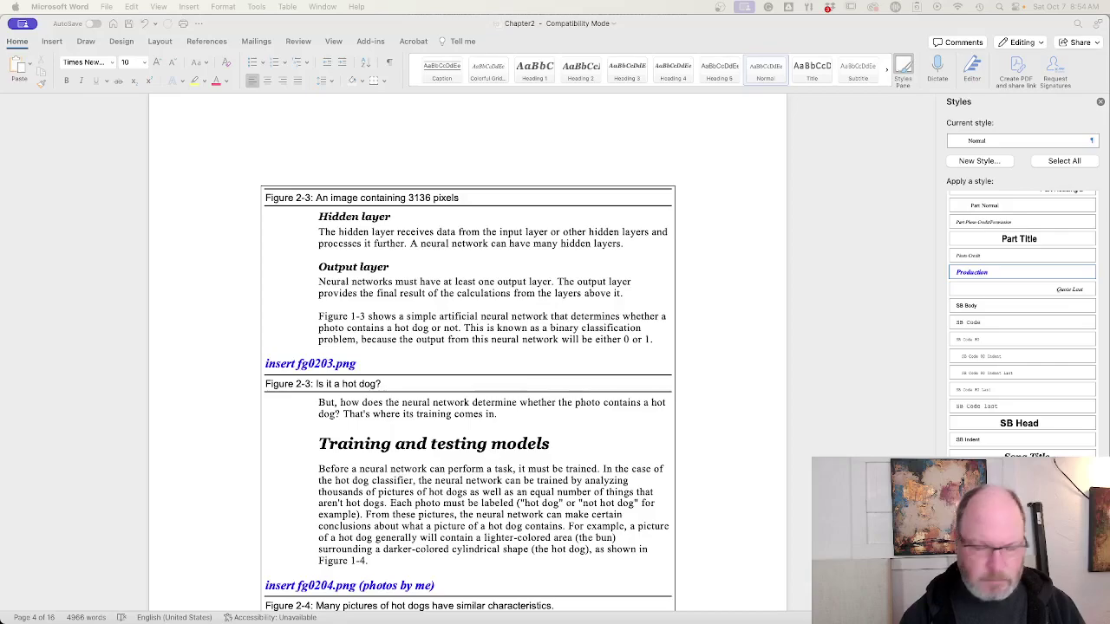
scroll(486, 316, "up", 10)
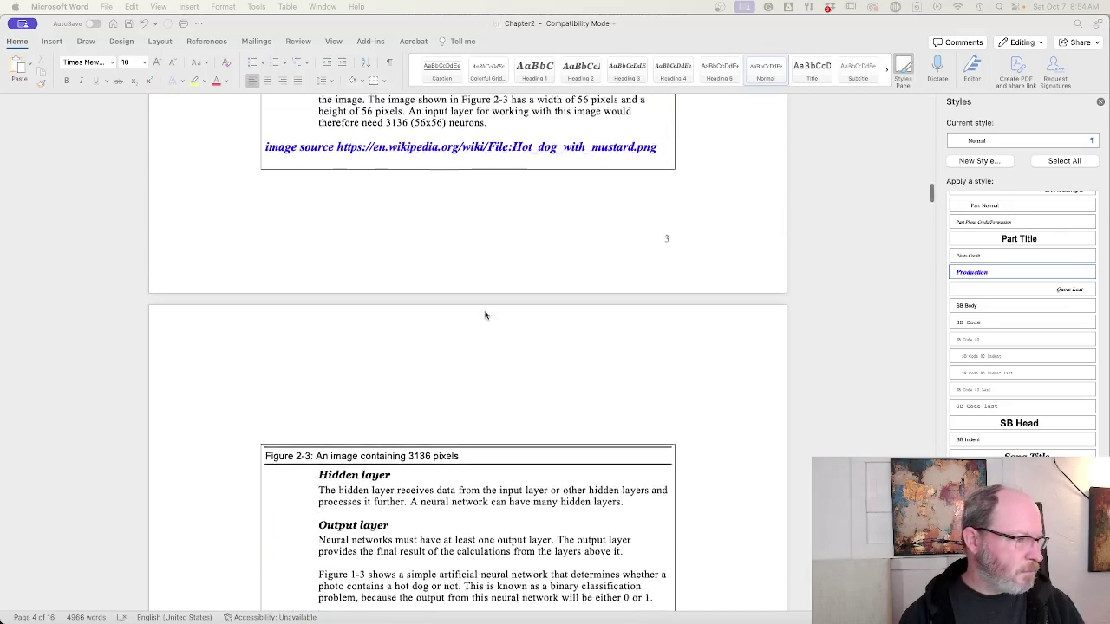
scroll(485, 315, "up", 3)
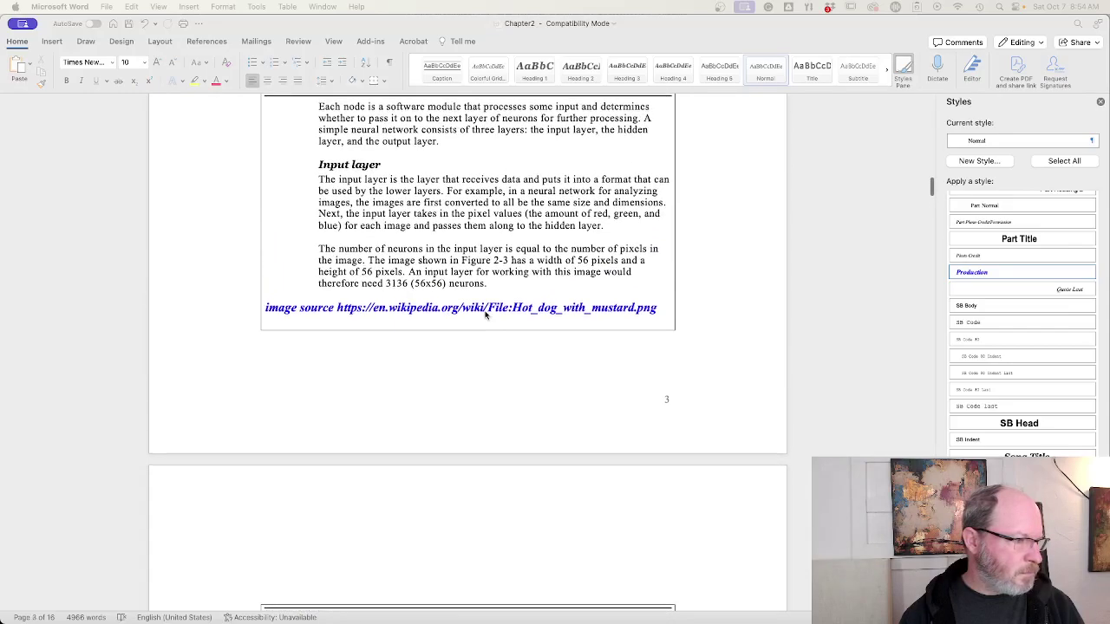
left_click(363, 260)
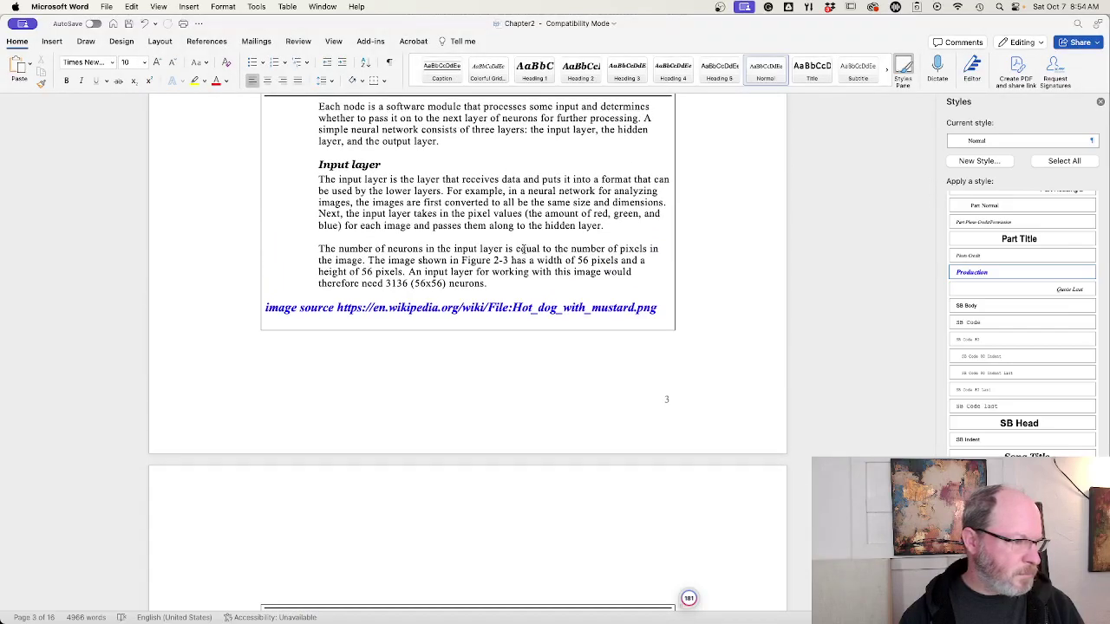
left_click_drag(515, 250, 619, 250)
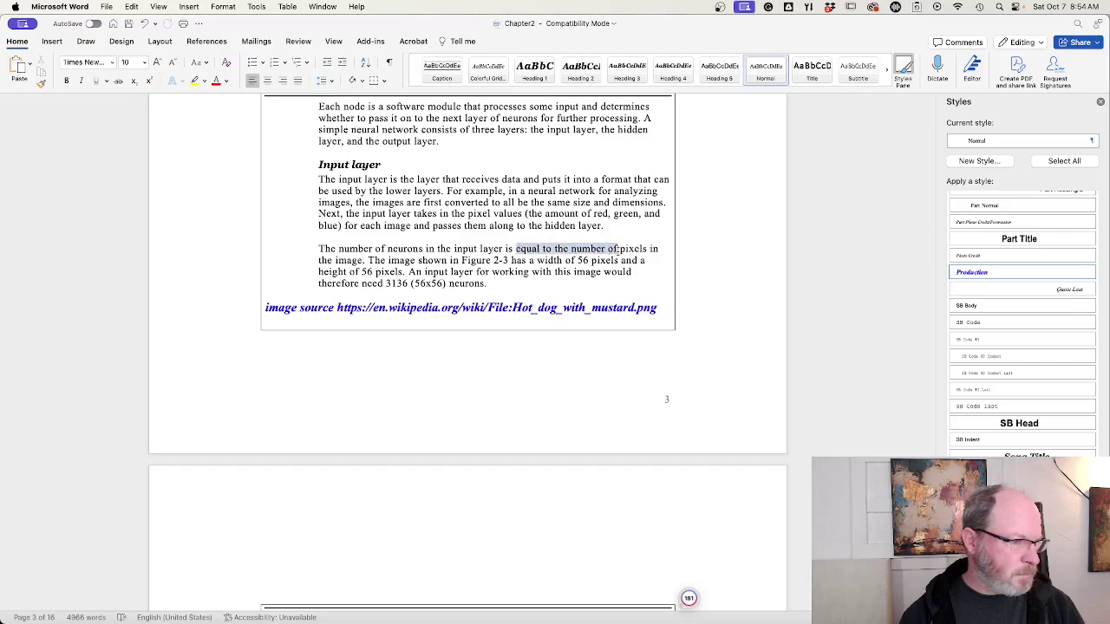
type("determined by the")
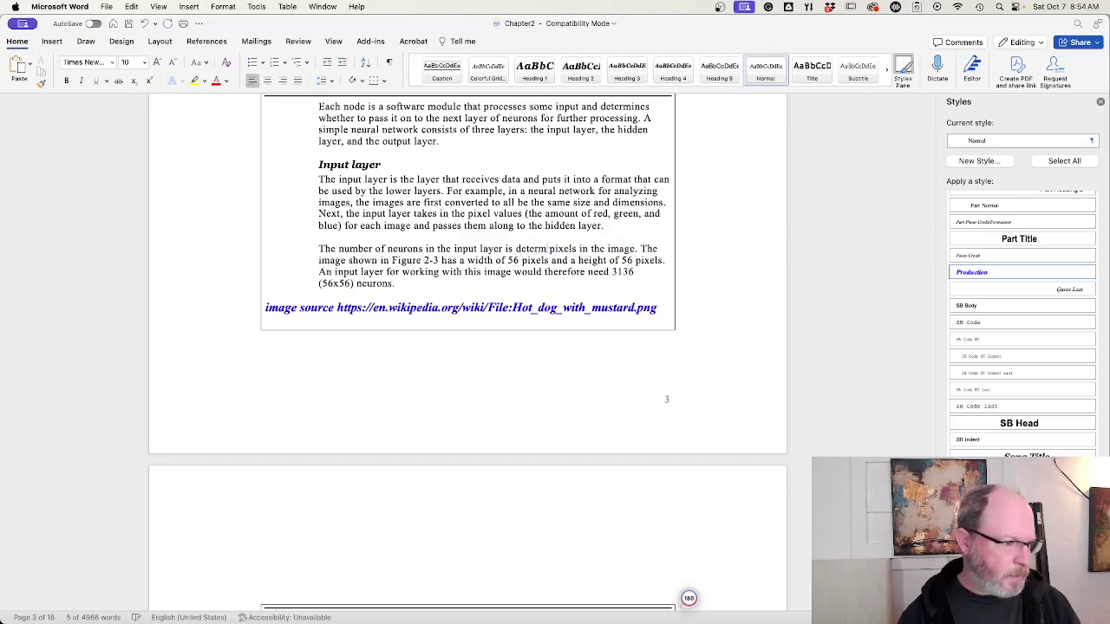
type(" number of")
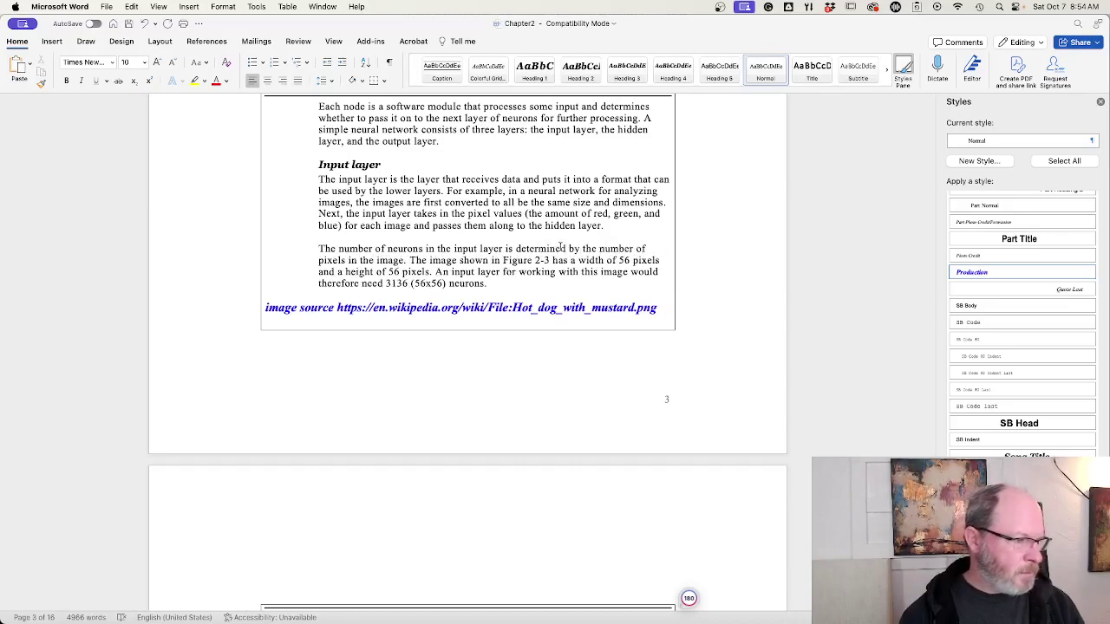
- Examine the Figure 2-3 image dimensions and the required number of neurons given in the "Input layer" section's last paragraph
scroll(558, 286, "down", 2)
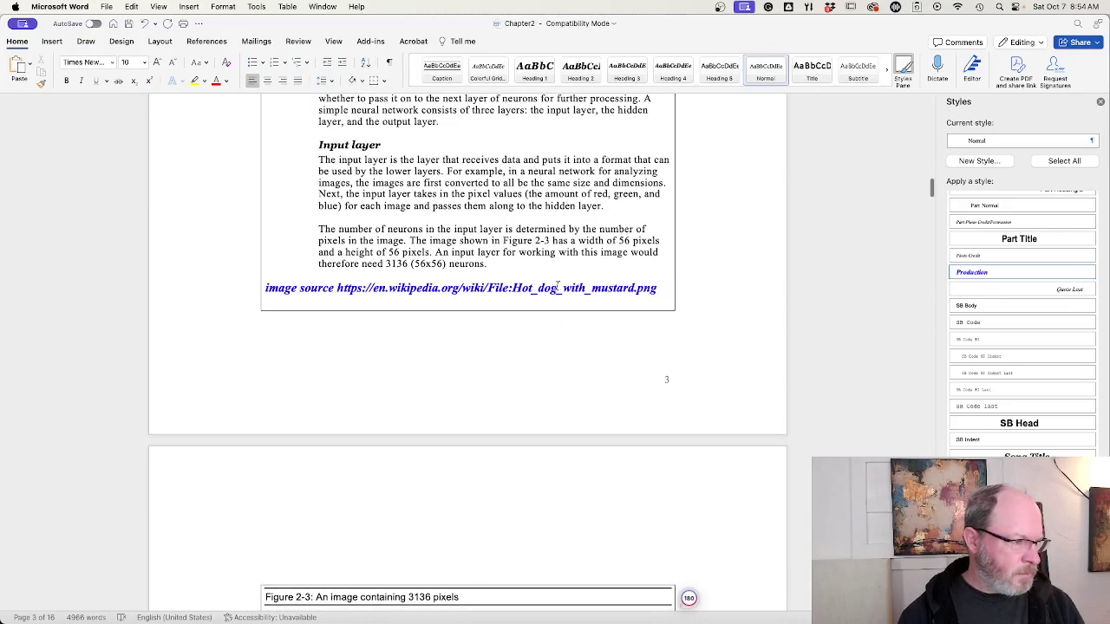
left_click(527, 262)
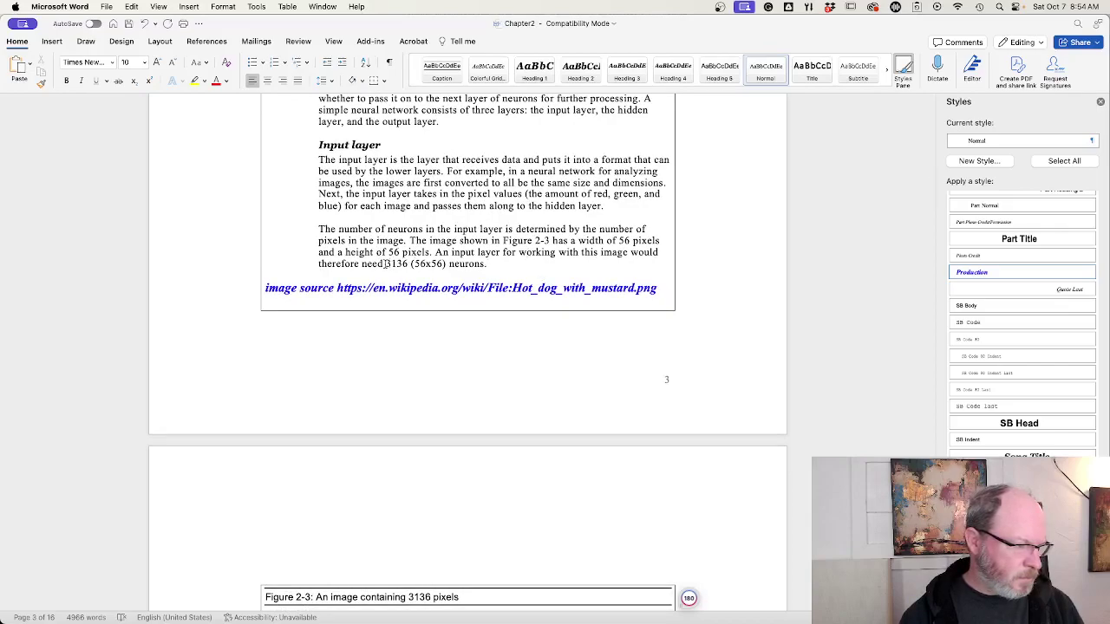
left_click_drag(386, 263, 484, 263)
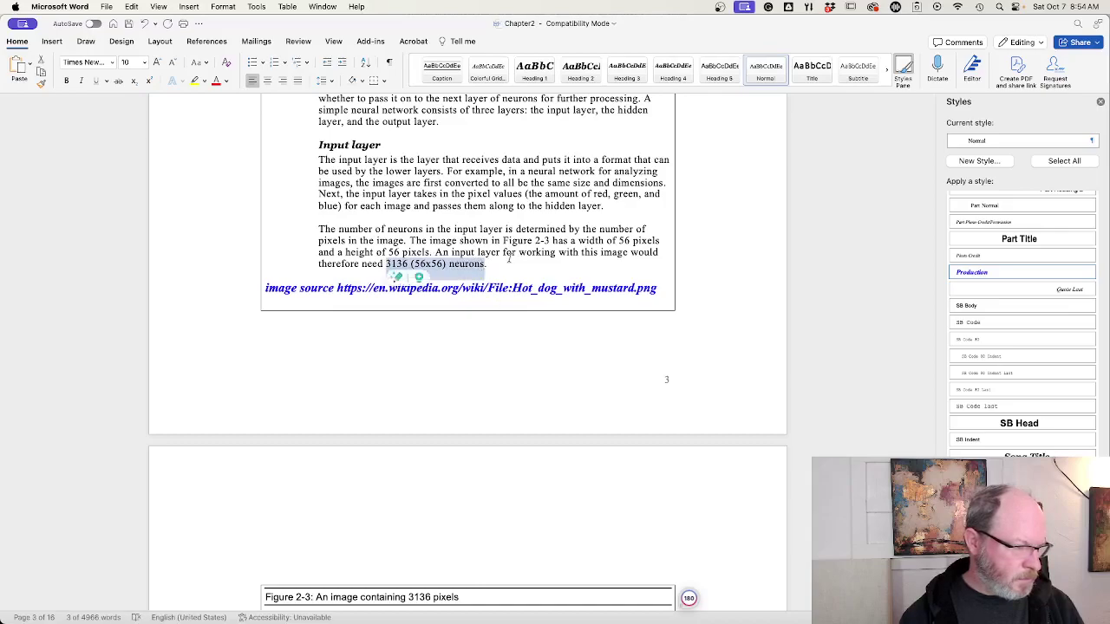
left_click(509, 258)
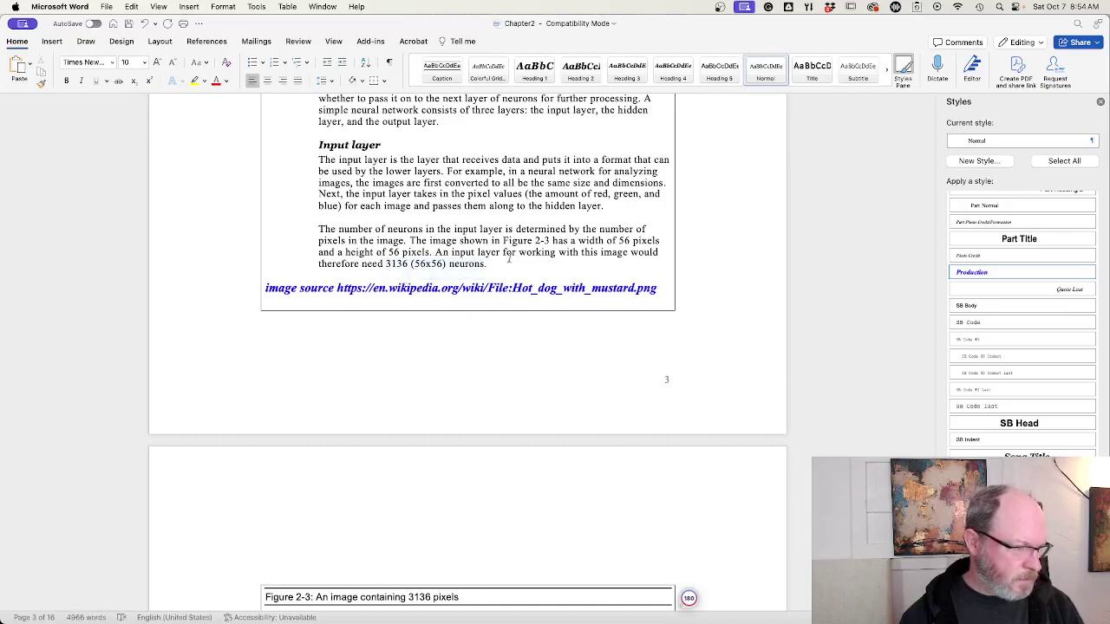
scroll(509, 257, "up", 1)
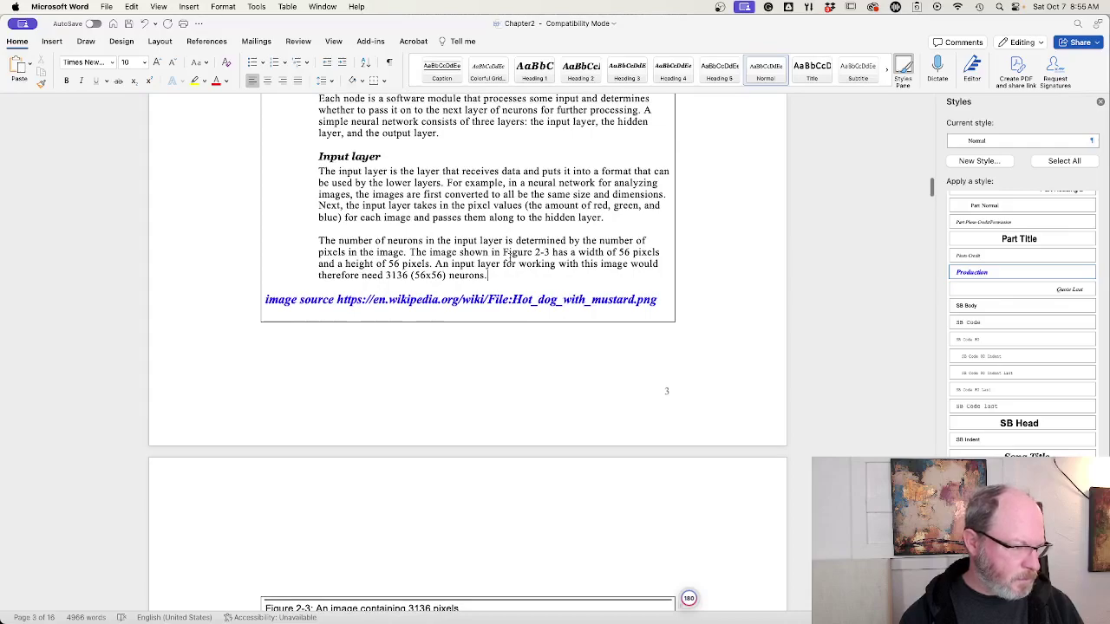
scroll(509, 251, "down", 1)
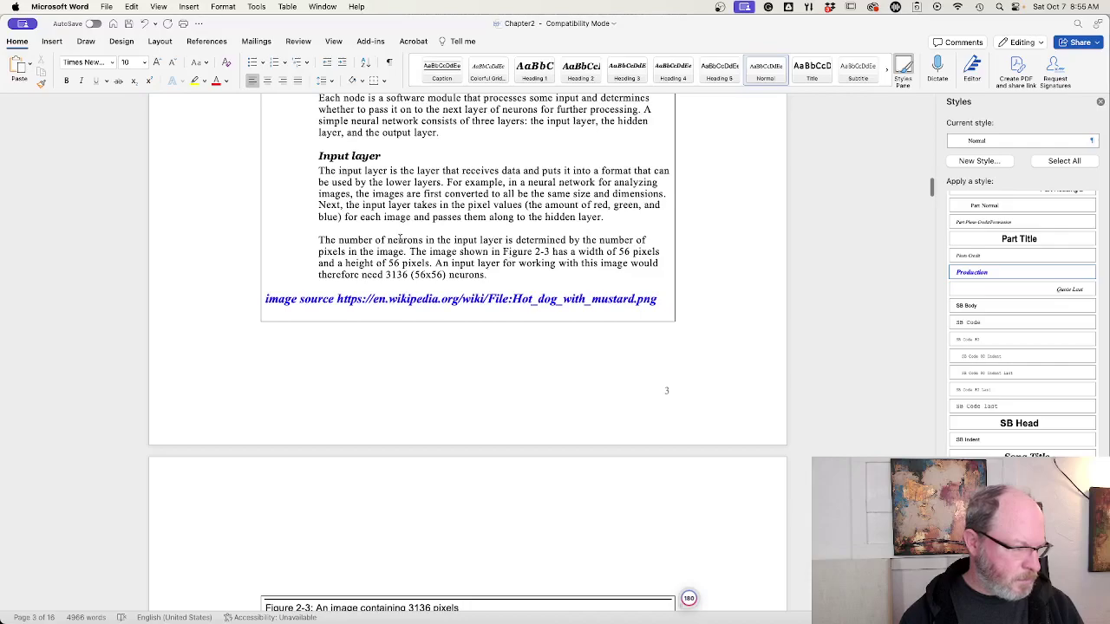
left_click_drag(387, 275, 483, 276)
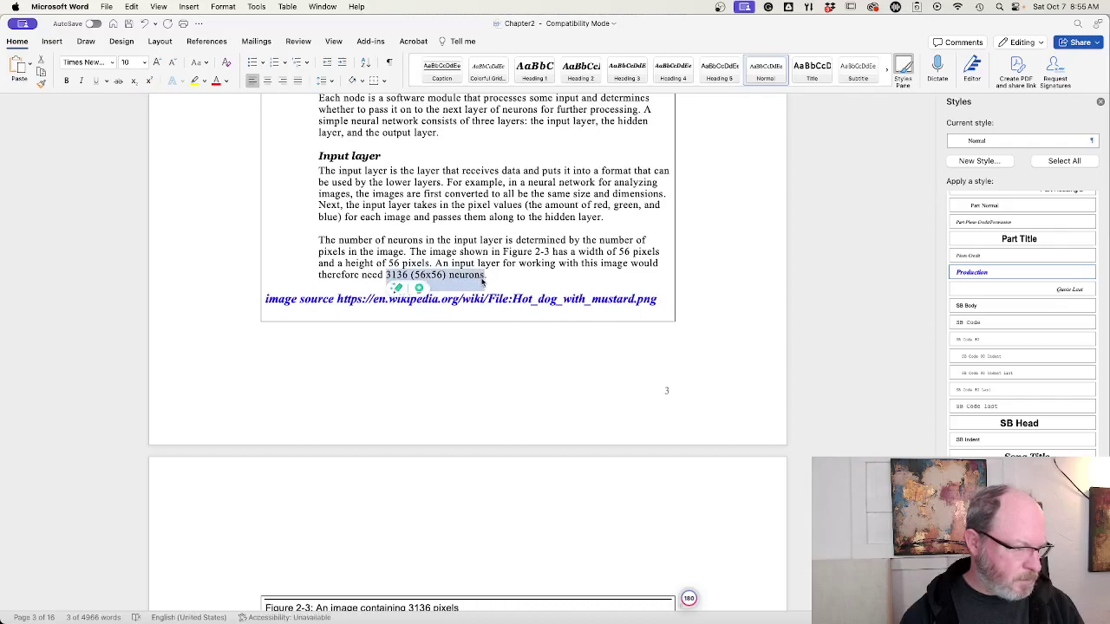
left_click(478, 276)
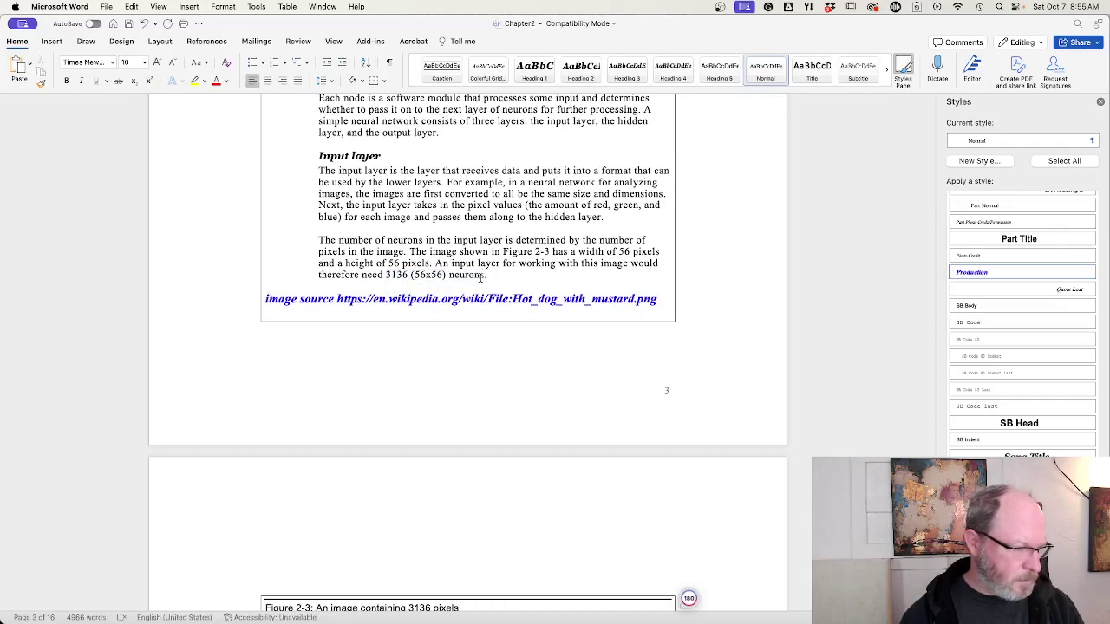
- Replace "3136 (56x56) neurons" at the end of the "Input layer" section with "56 x 56 x 3", keeping the period
left_click_drag(484, 276, 387, 276)
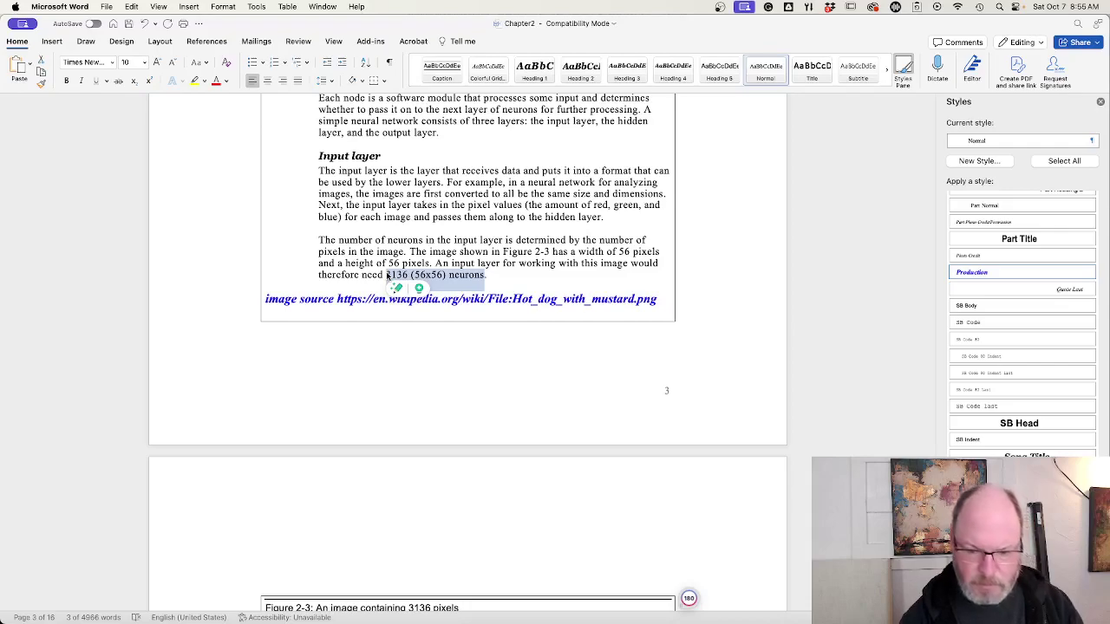
type("56")
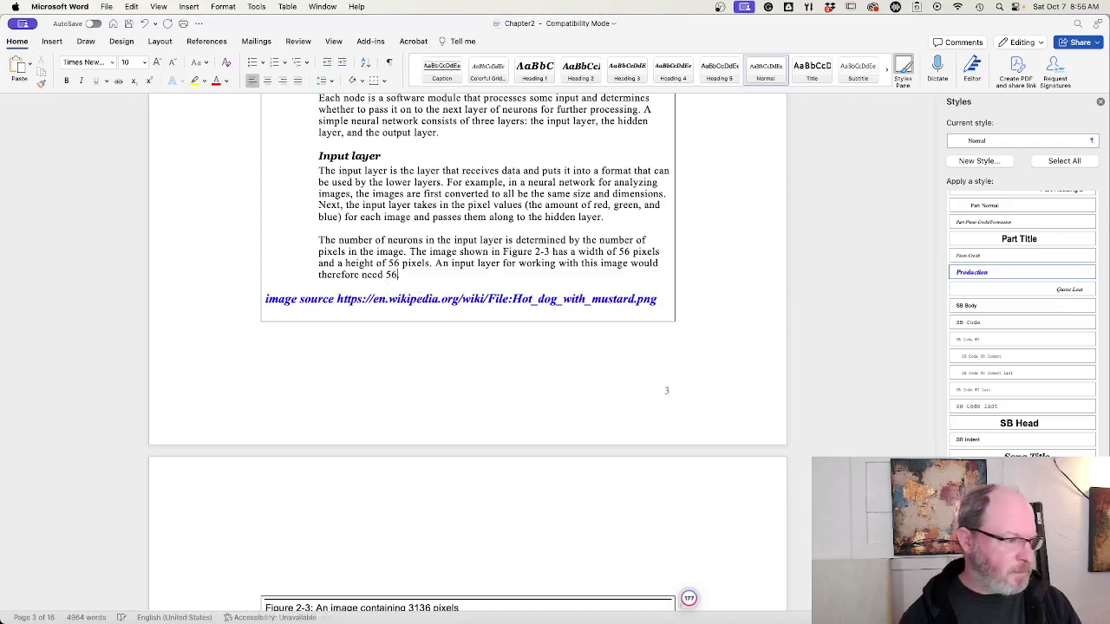
type(" x ")
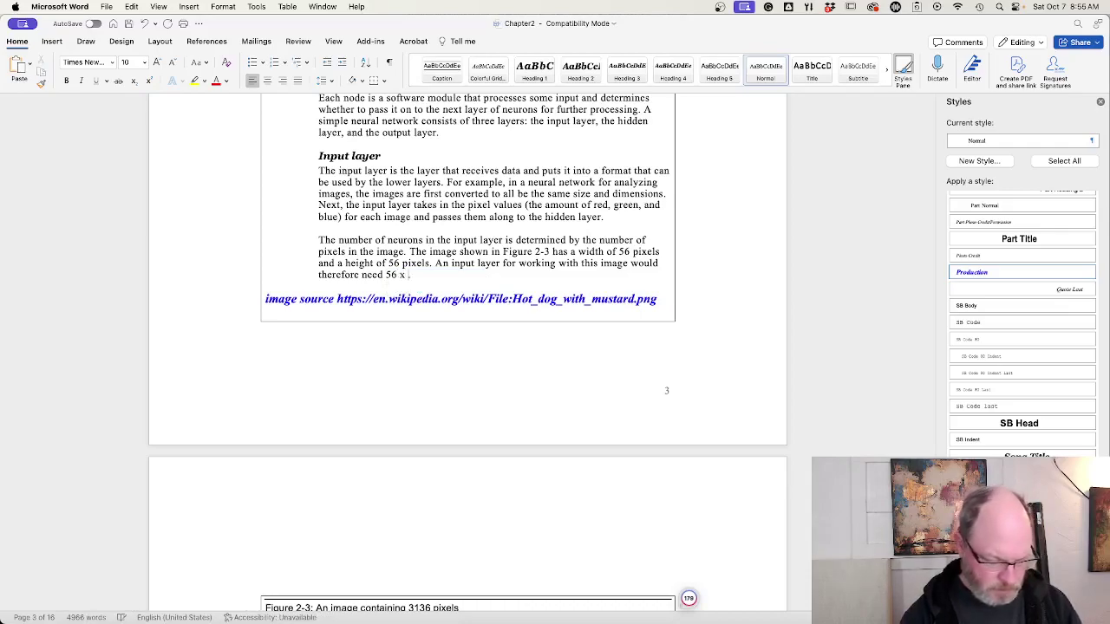
type("56 x.")
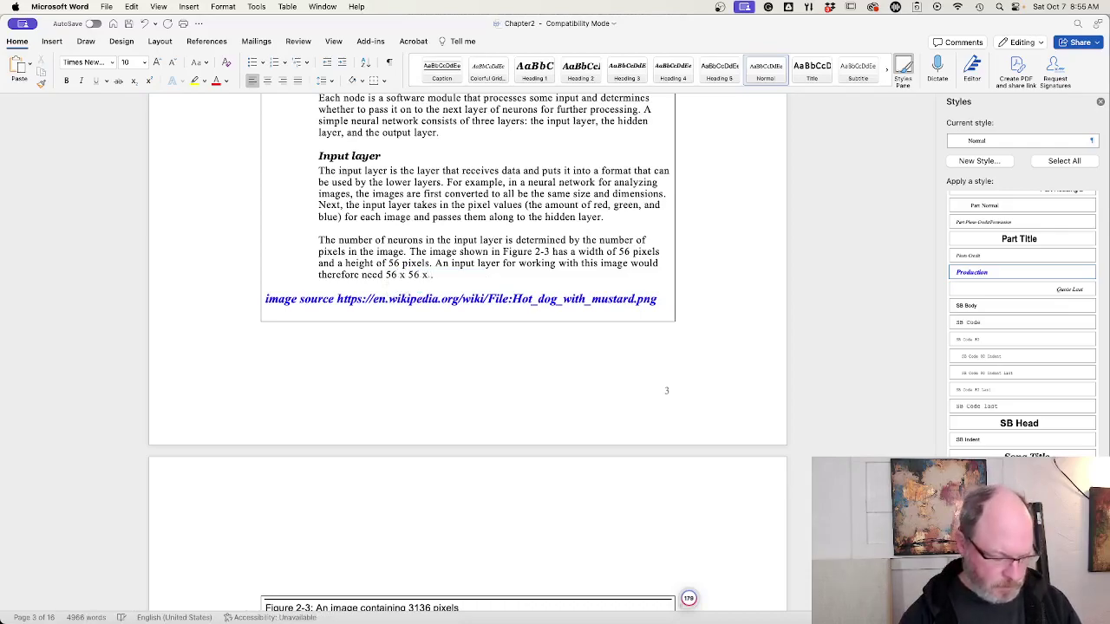
type("3 (")
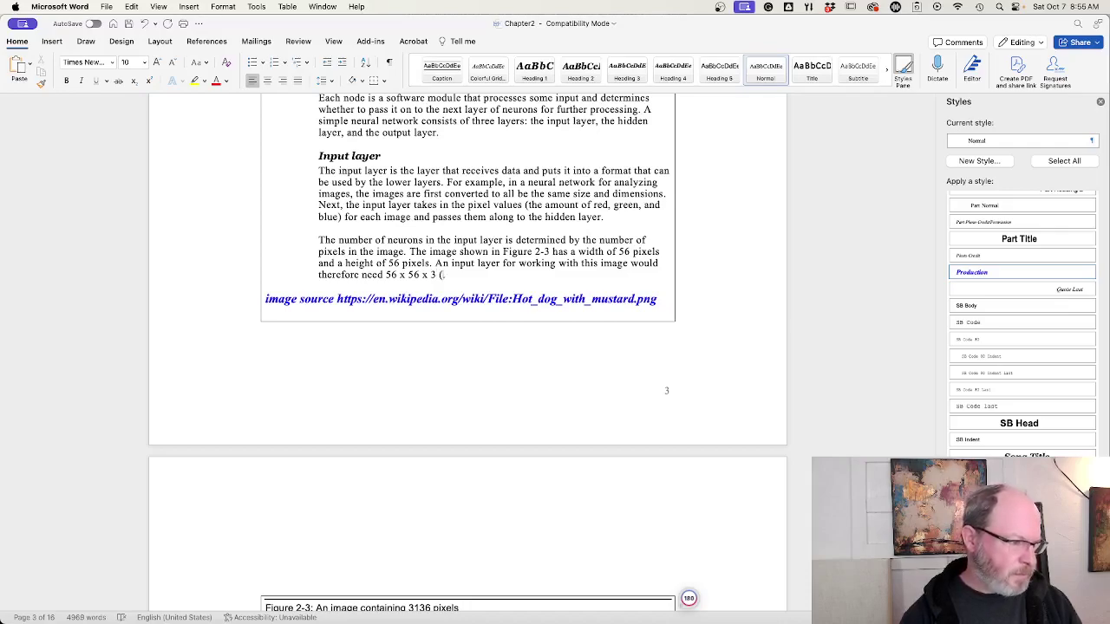
type("becaus")
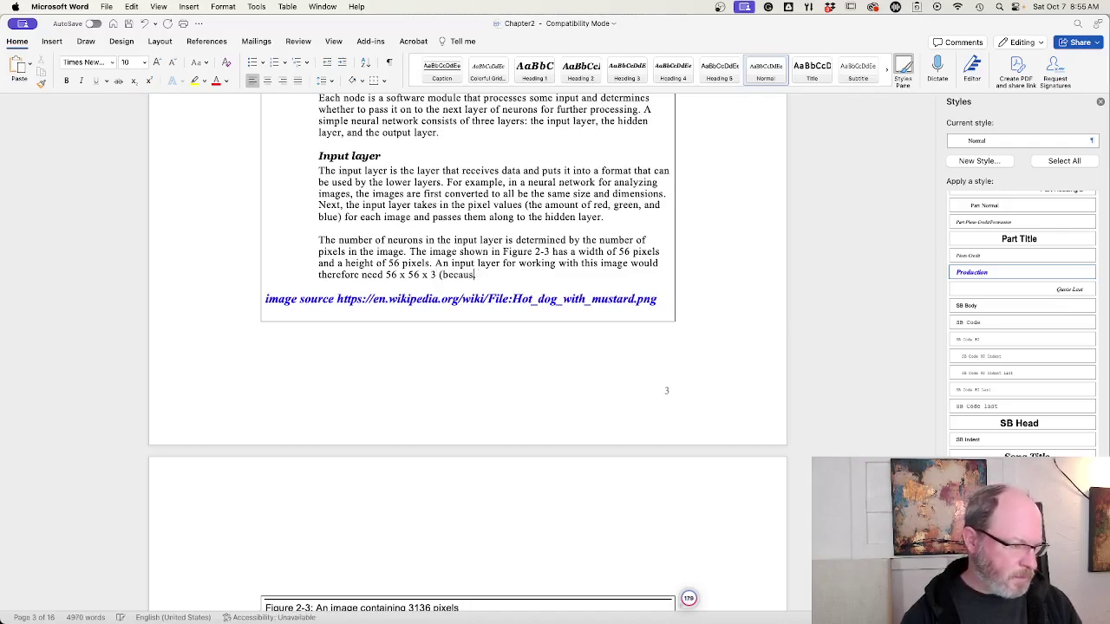
key("BackSpace")
key("BackSpace")
key("BackSpace")
key("BackSpace")
key("BackSpace")
key("BackSpace")
key("BackSpace")
key("BackSpace")
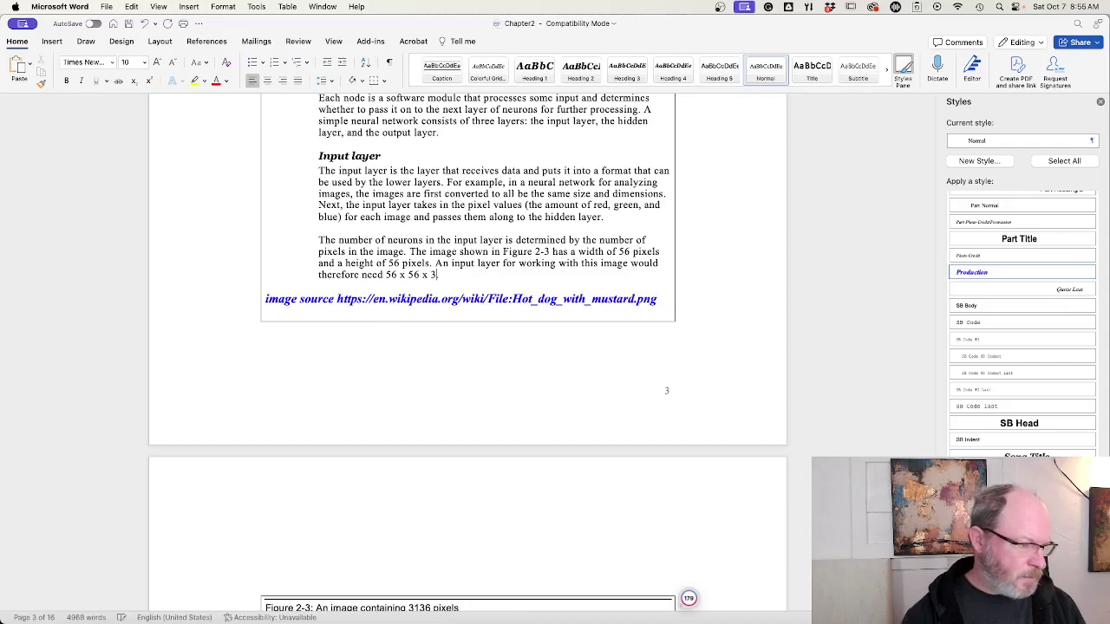
- Start a new sentence with "If the" before "The image shown in Figure 2-3" in the "Input layer" section
left_click(463, 243)
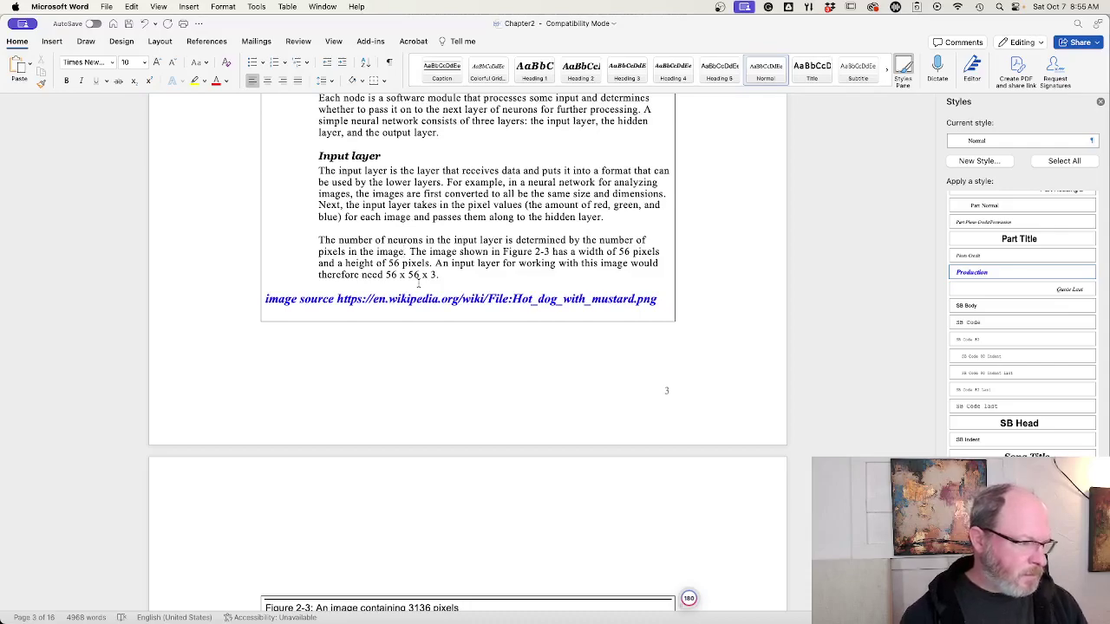
type("If the ")
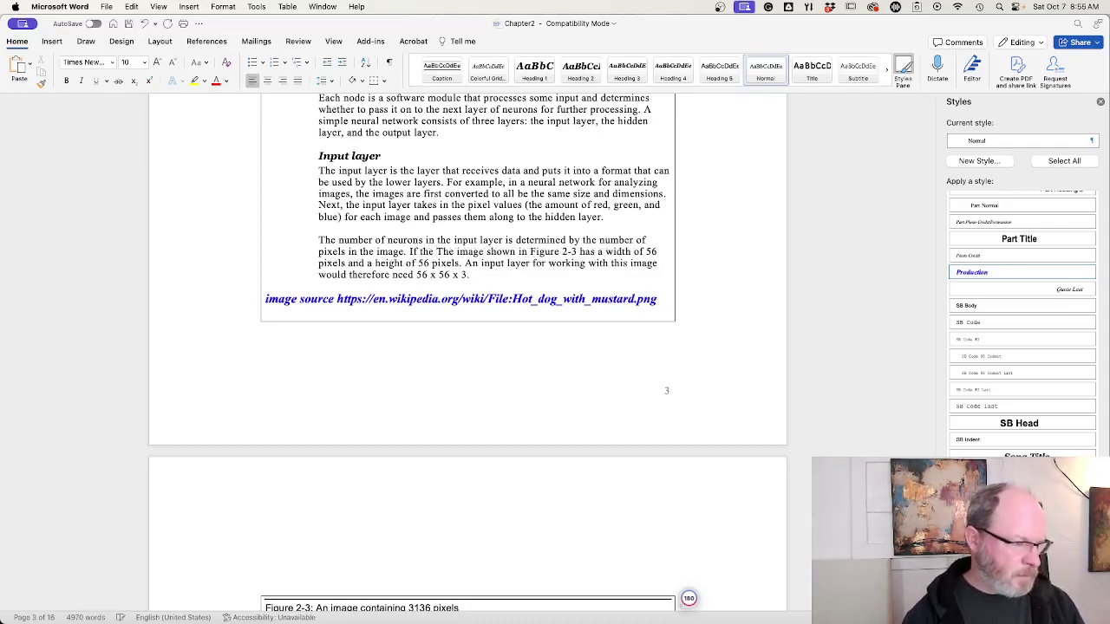
type("image is ")
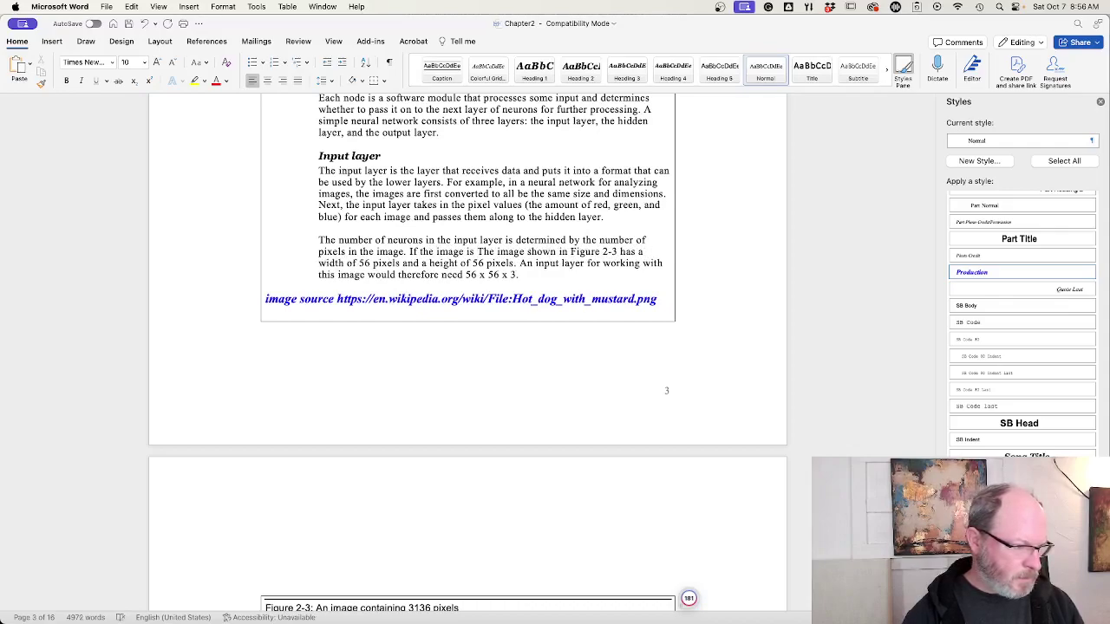
type("color, the")
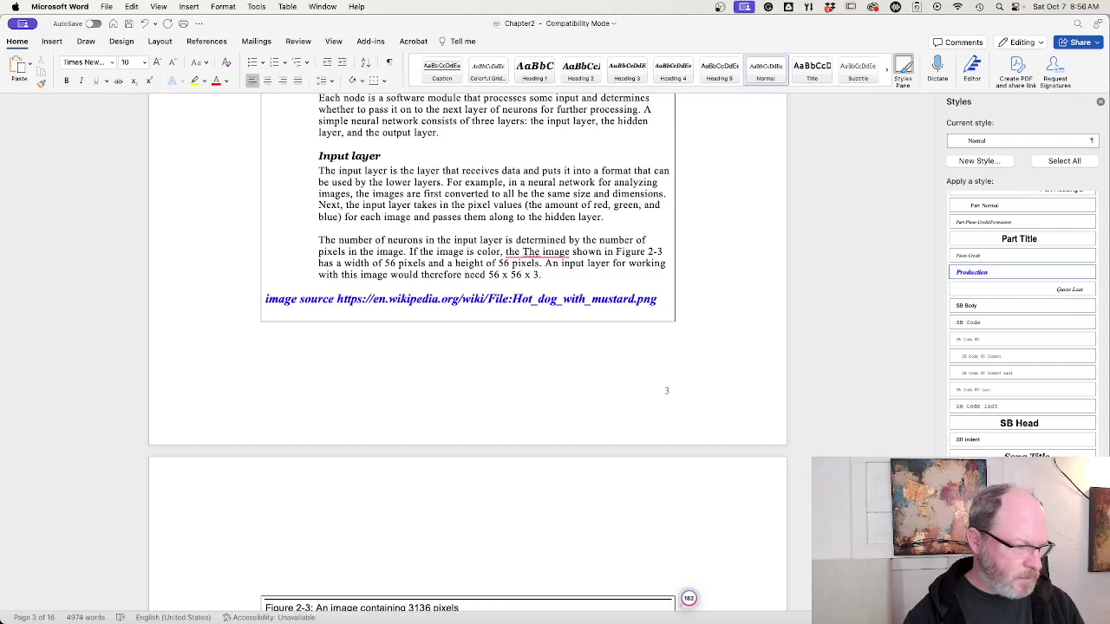
key("BackSpace")
key("BackSpace")
key("BackSpace")
key("BackSpace")
key("BackSpace")
key("BackSpace")
key("BackSpace")
key("BackSpace")
key("BackSpace")
key("BackSpace")
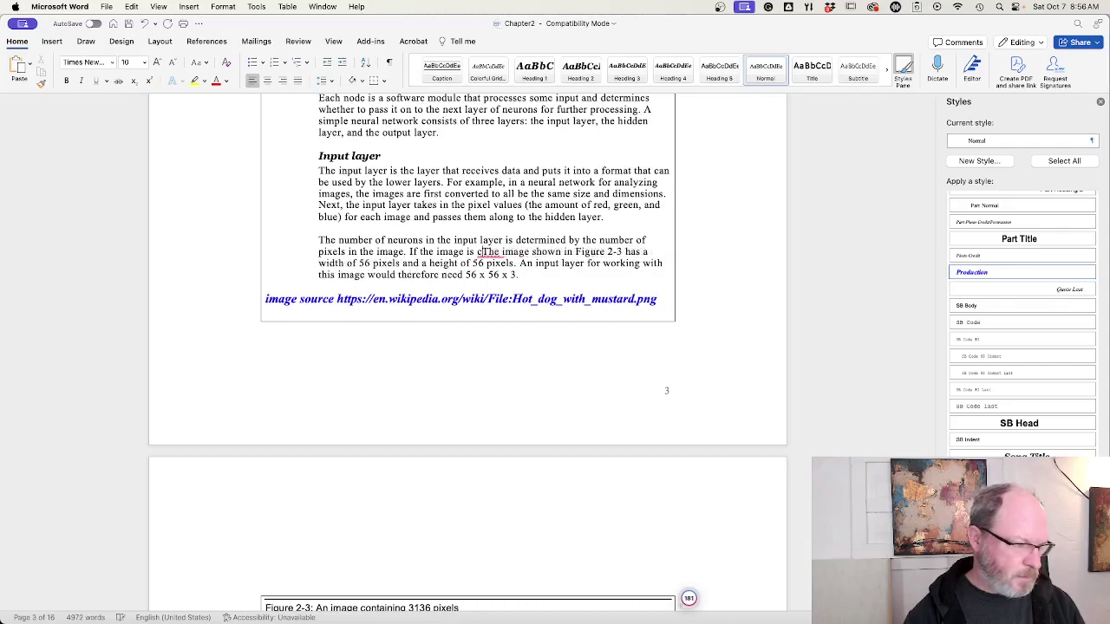
key("BackSpace")
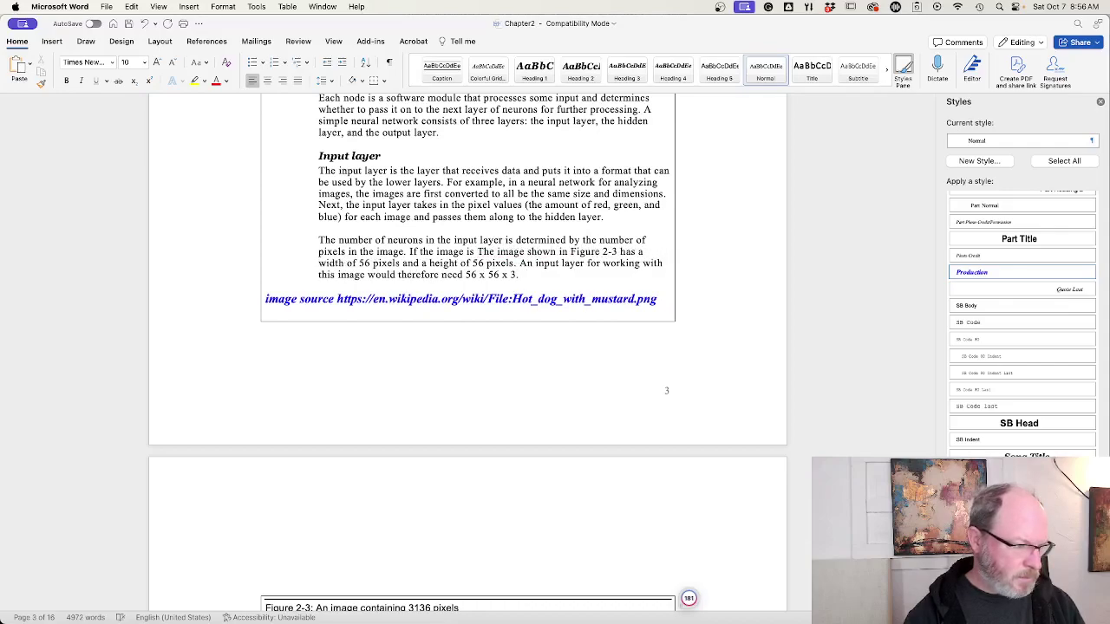
key("BackSpace")
key("BackSpace")
key("BackSpace")
key("BackSpace")
type("s")
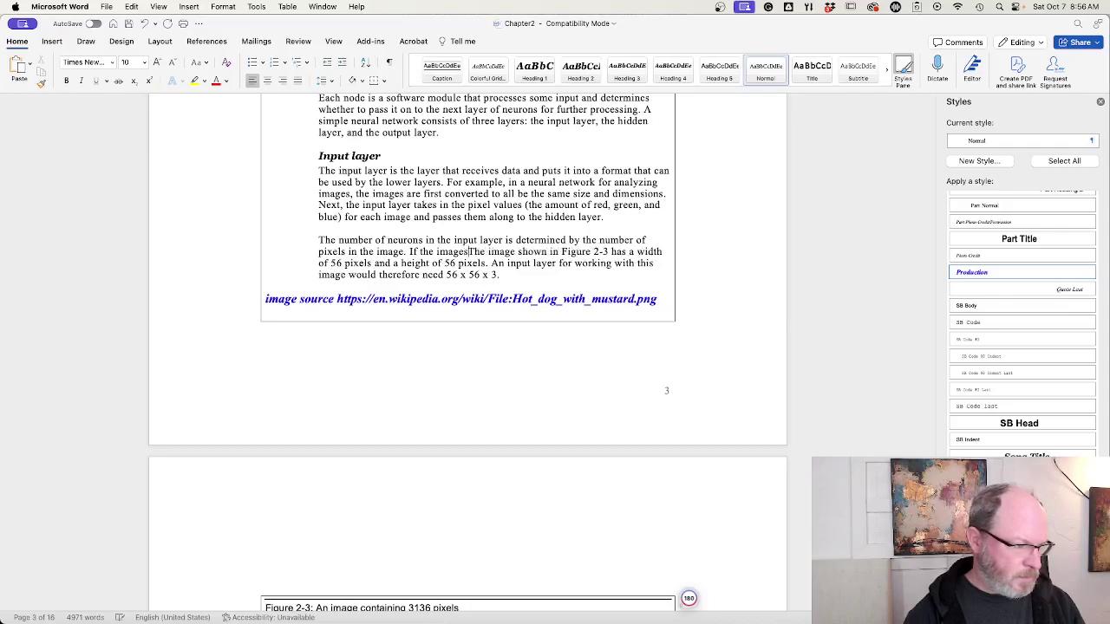
key("BackSpace")
key("BackSpace")
key("BackSpace")
key("BackSpace")
key("BackSpace")
key("BackSpace")
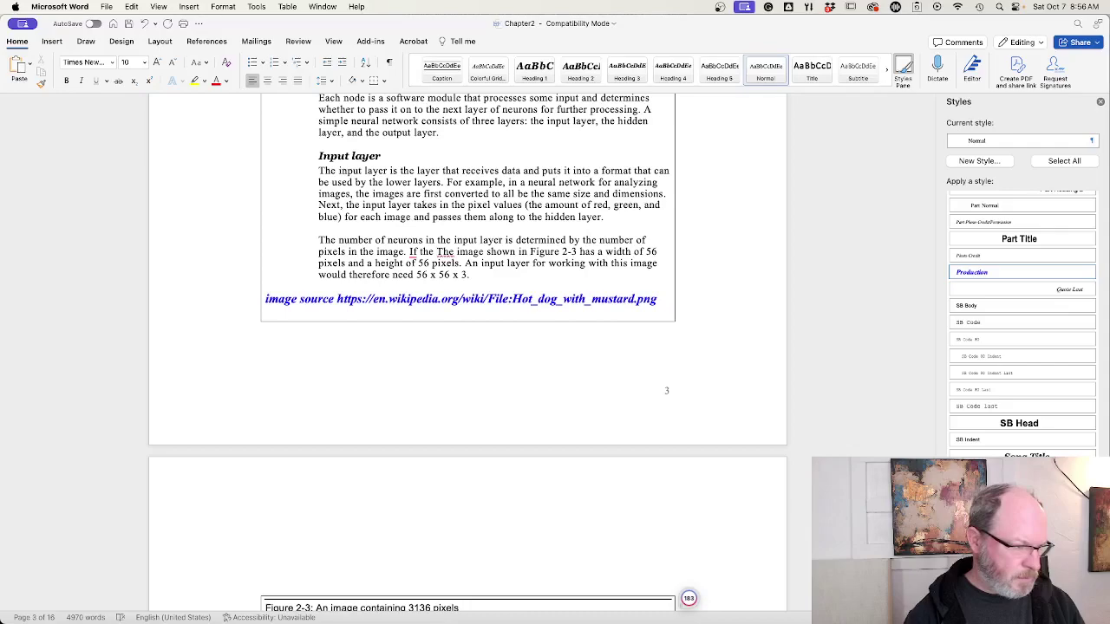
- Continue the sentence after "If the" with "neural network will be processing color images, the"
type("ne")
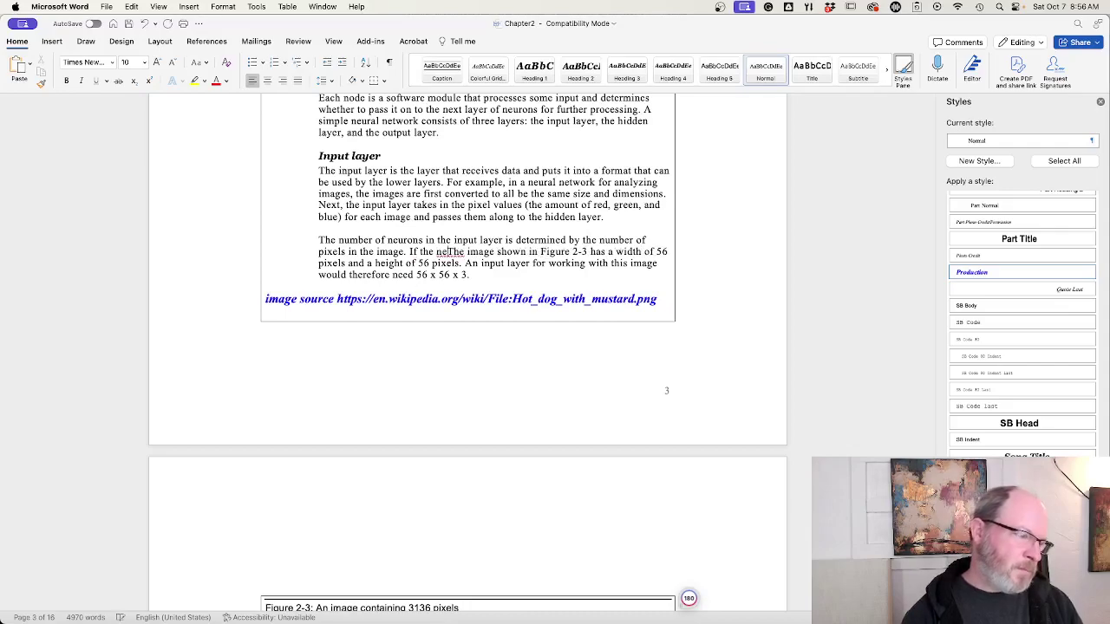
type("ural network")
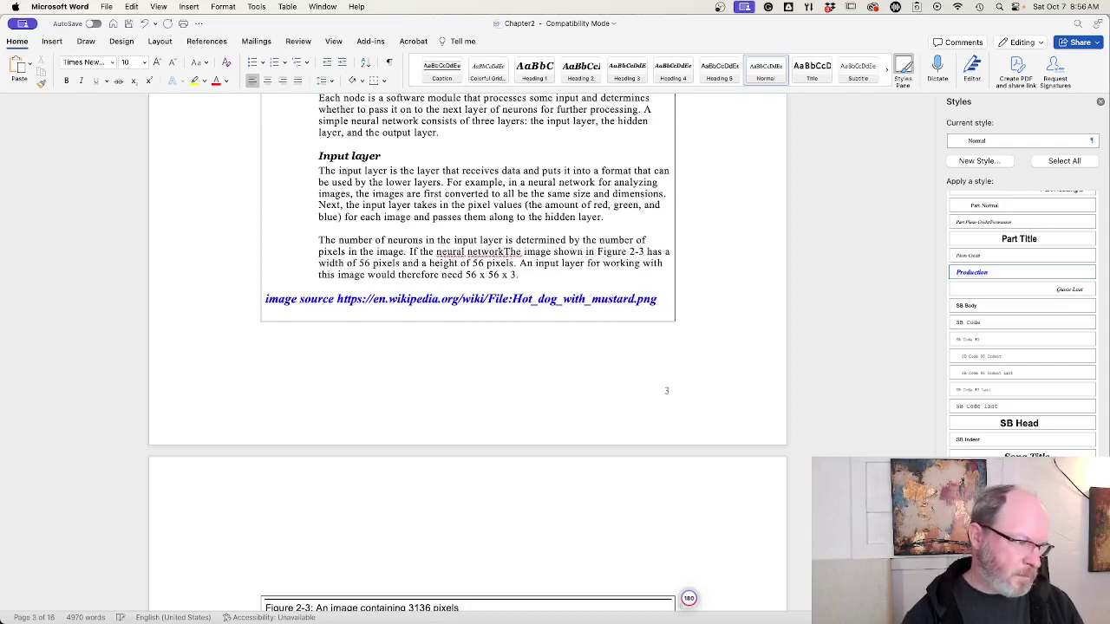
type(" will be ")
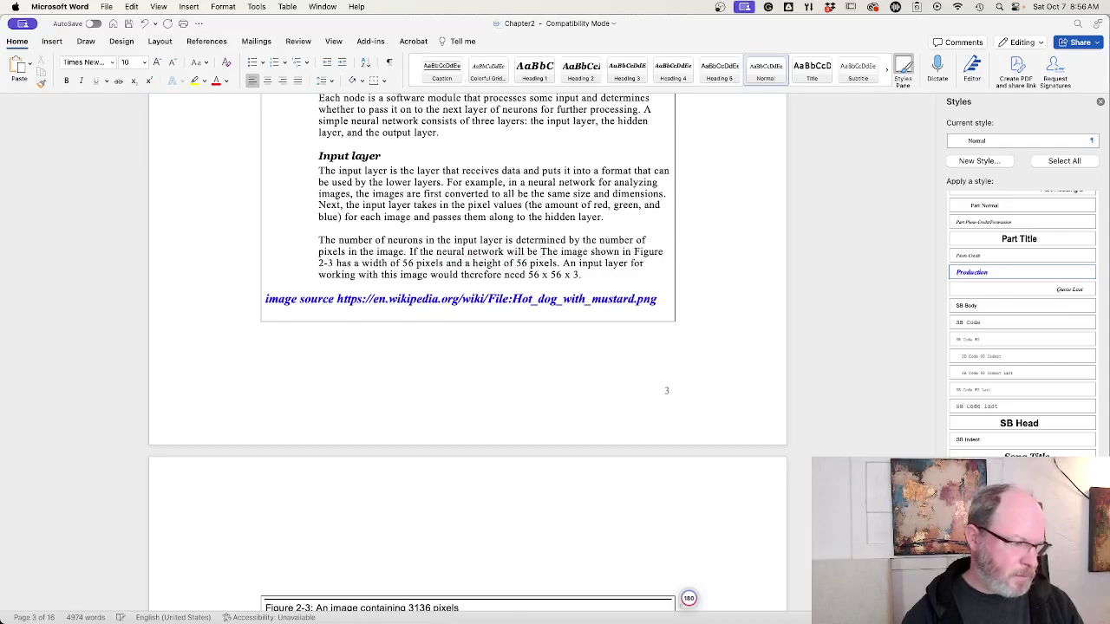
type("processi")
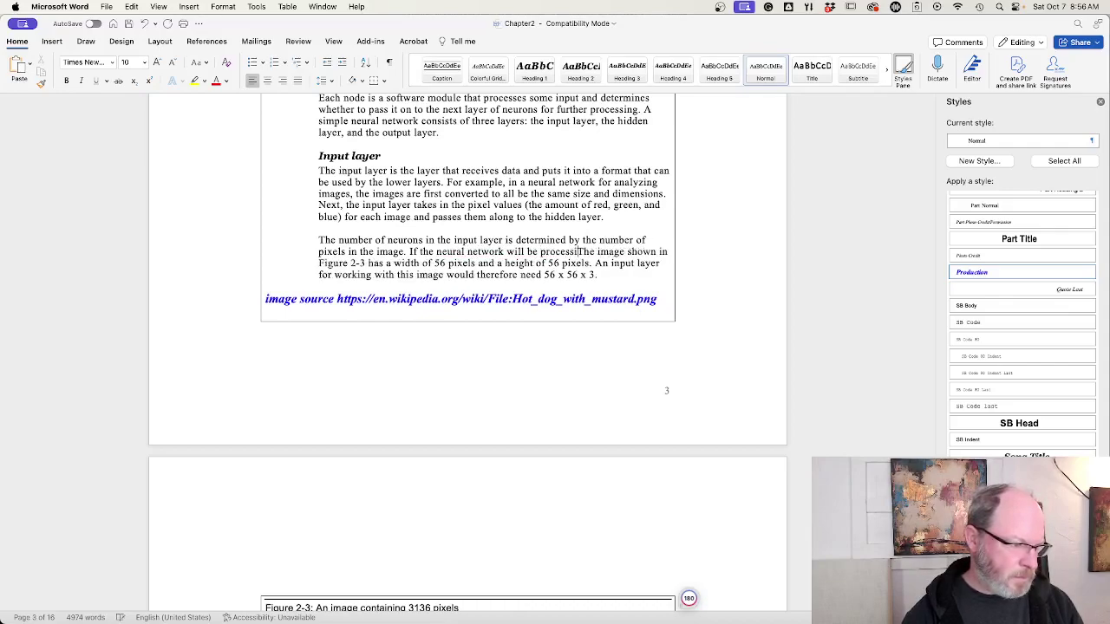
type("ng color images")
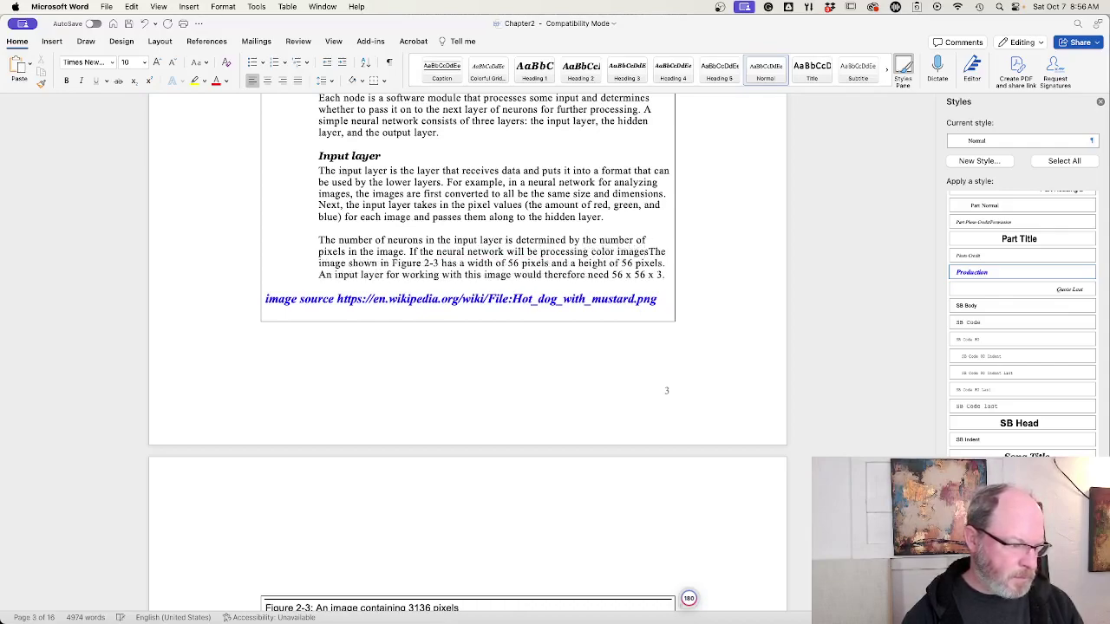
type(", the ")
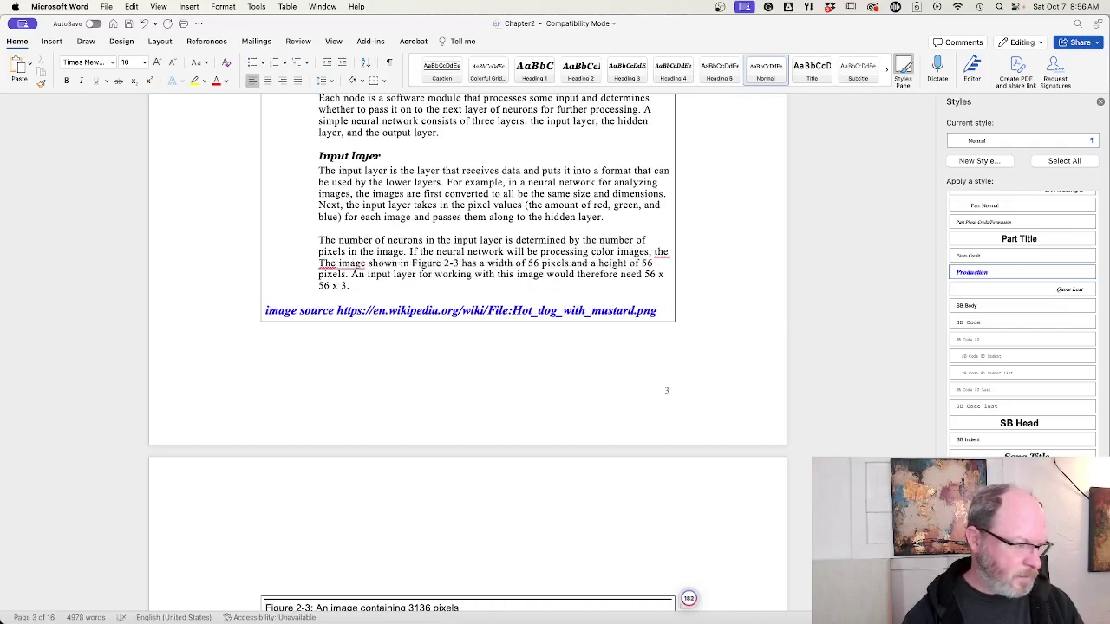
- Extend the color images sentence with "number of pixels is multiplied by 3 for each of the"
type("number of piz")
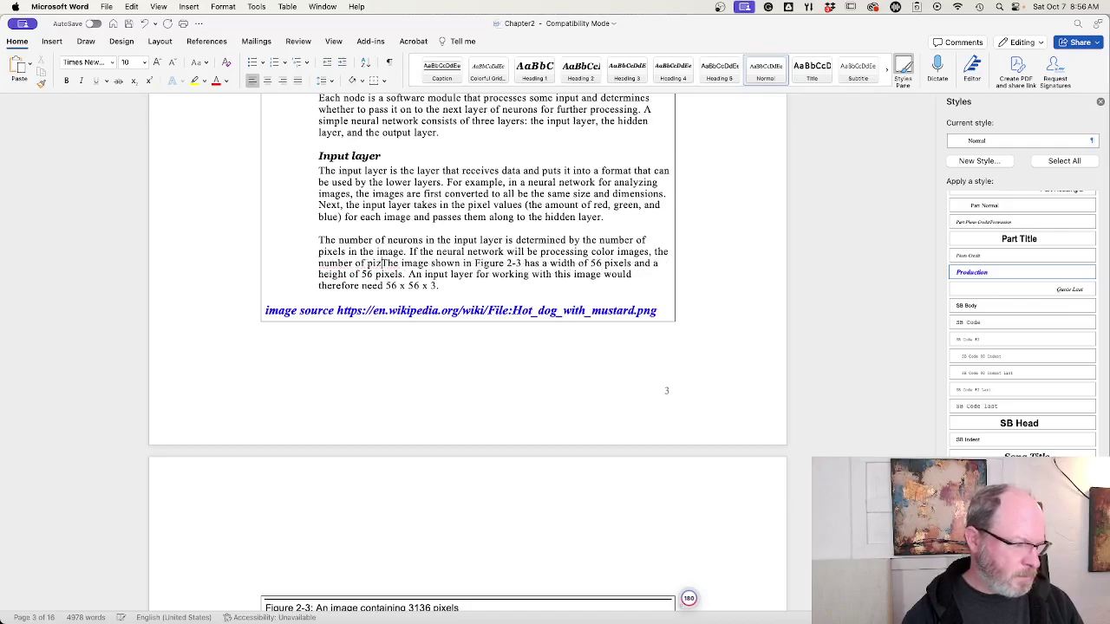
key("BackSpace")
type("xels ")
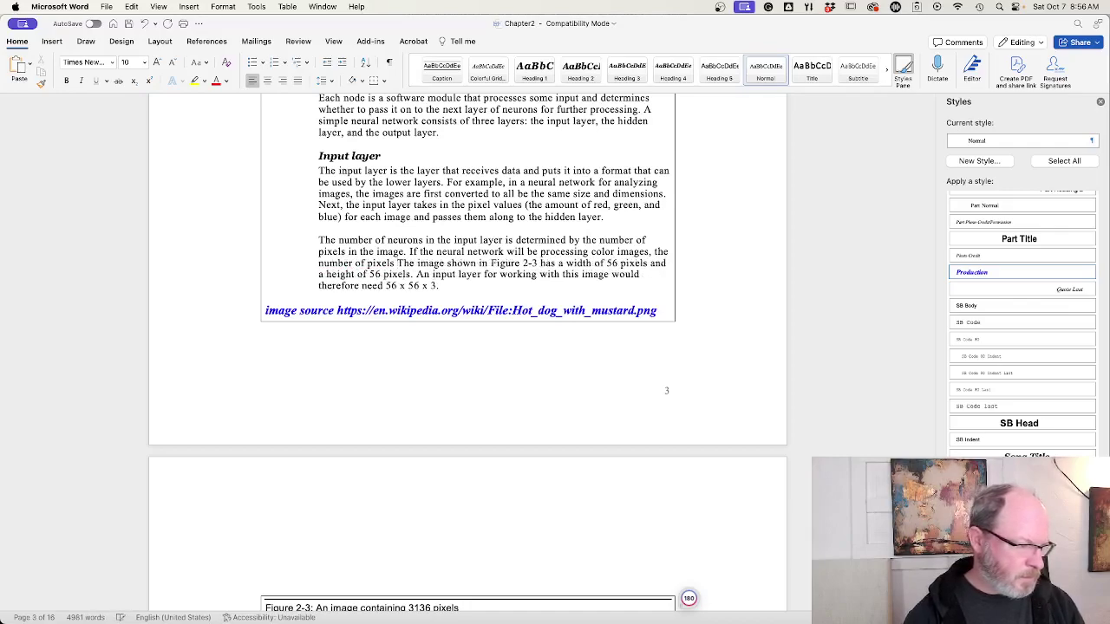
type("is multiplie")
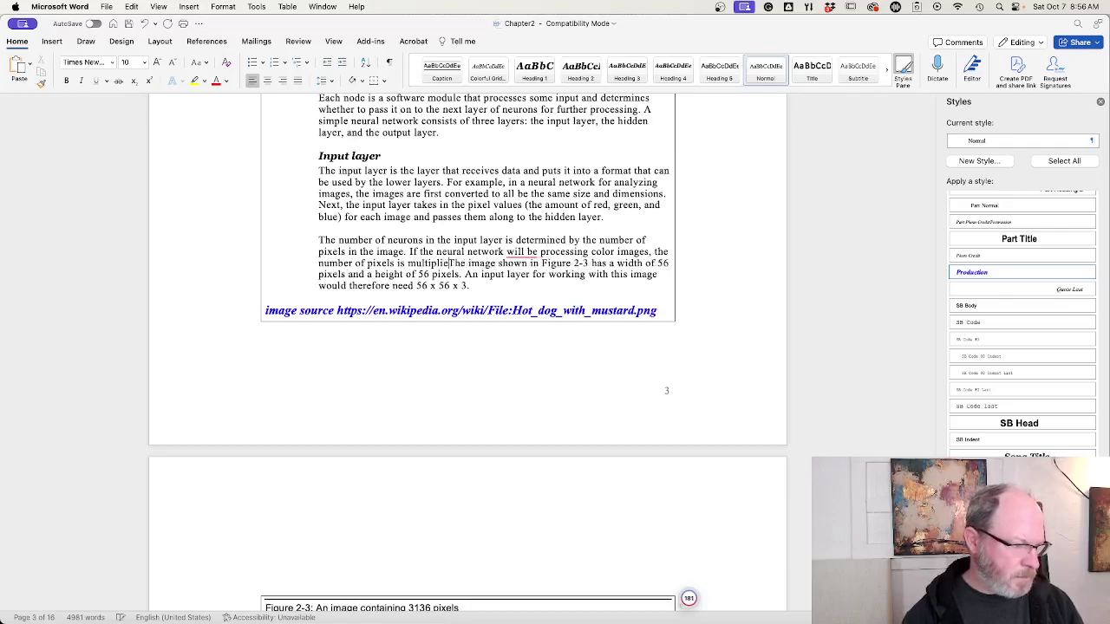
type("d by 3")
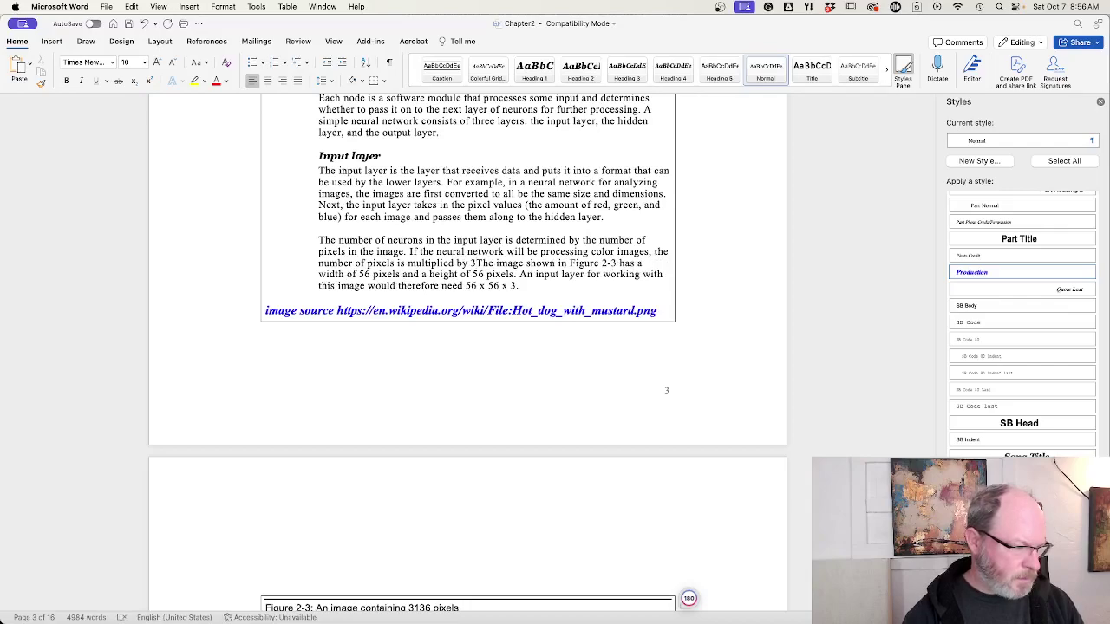
type("for each of ")
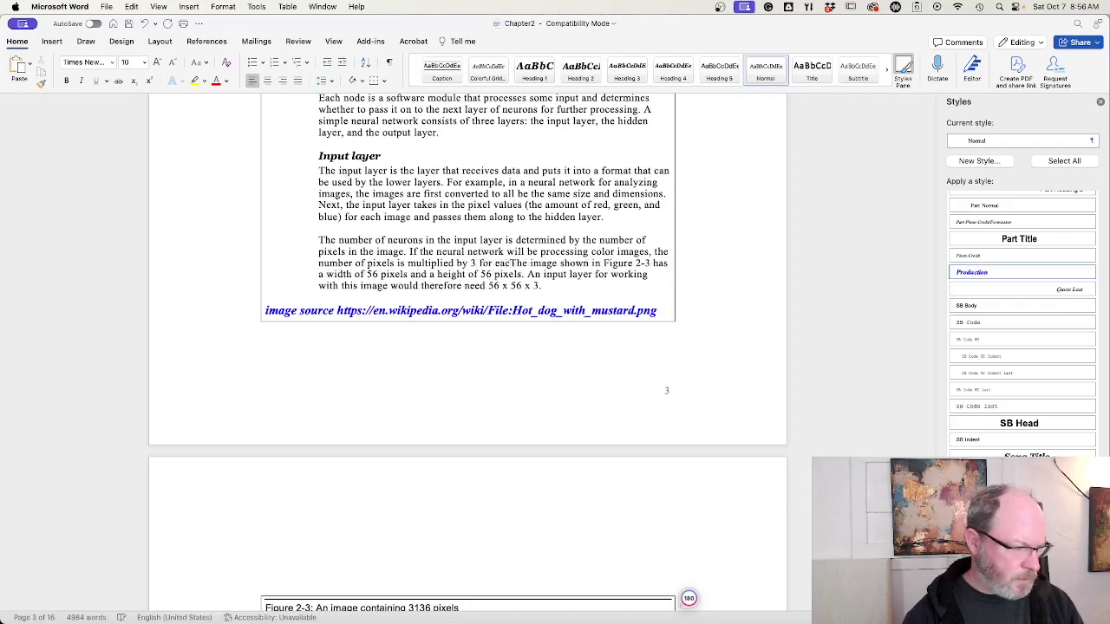
type("the cha")
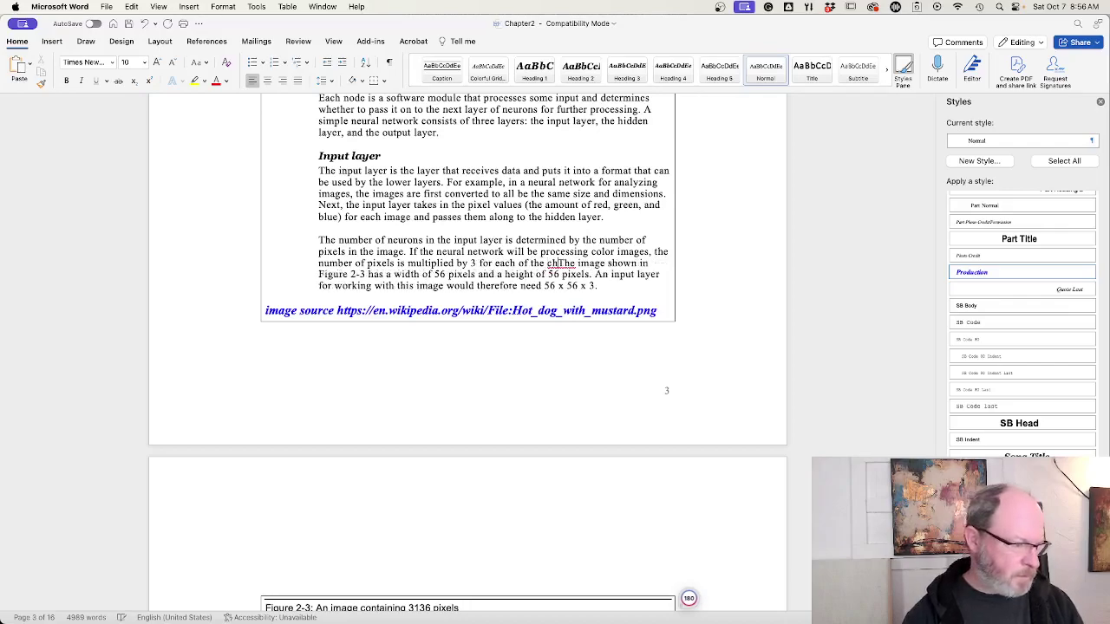
type("n")
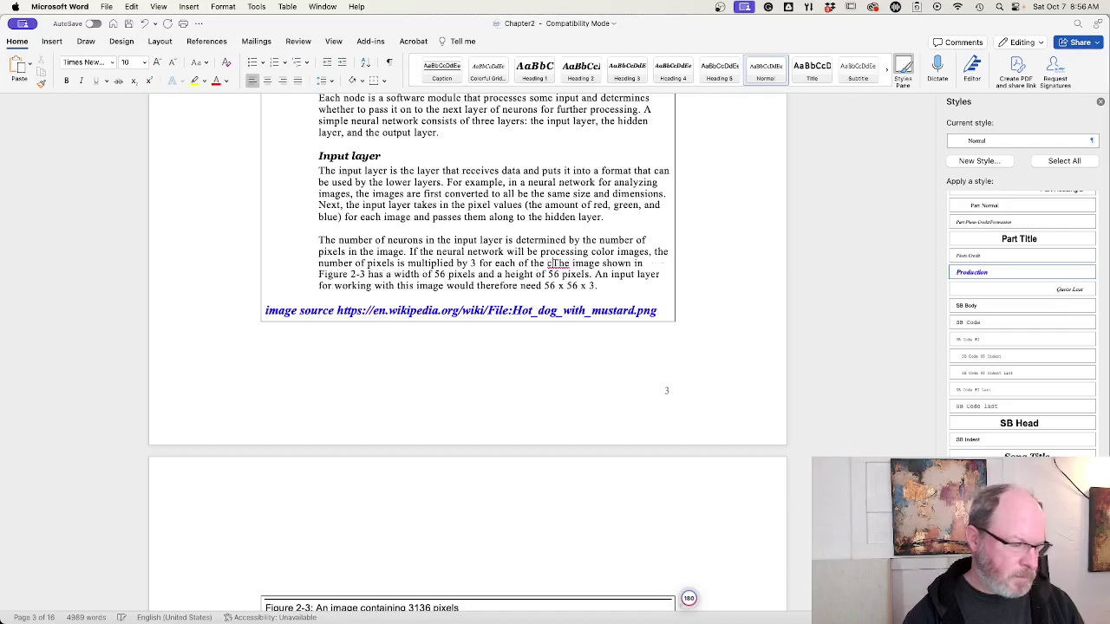
type("hannels that")
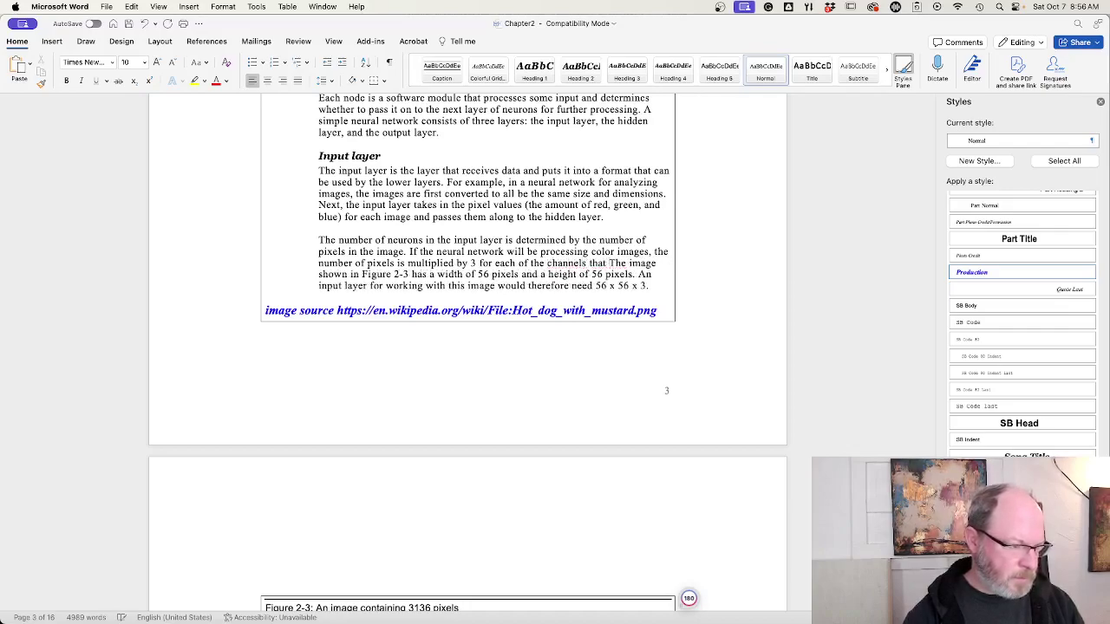
key("BackSpace")
key("BackSpace")
key("BackSpace")
key("BackSpace")
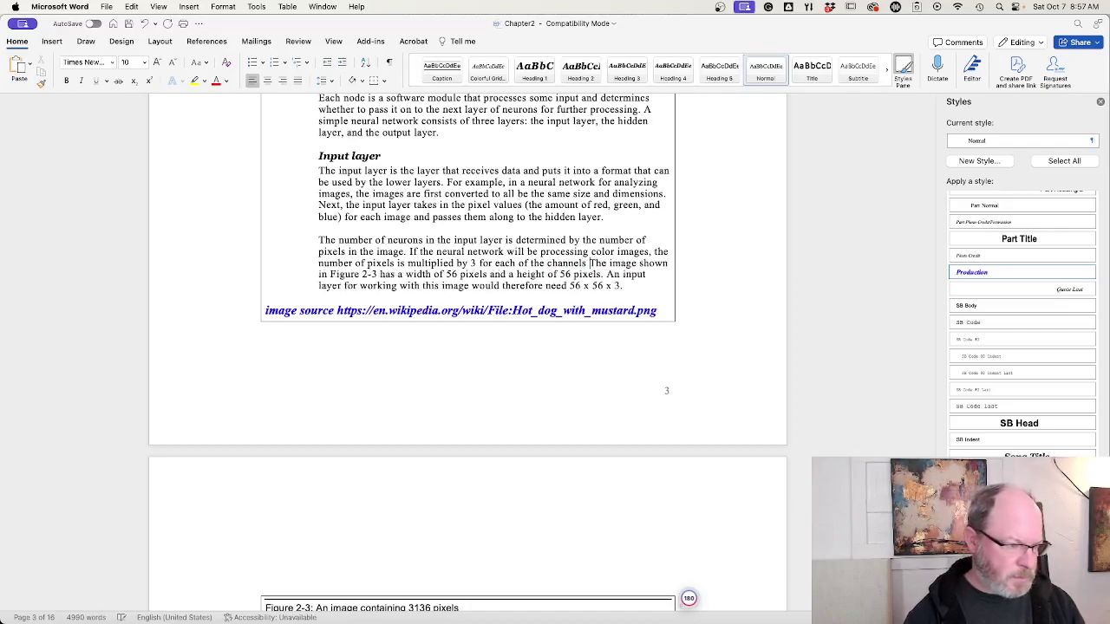
key("BackSpace")
key("BackSpace")
key("BackSpace")
key("BackSpace")
key("BackSpace")
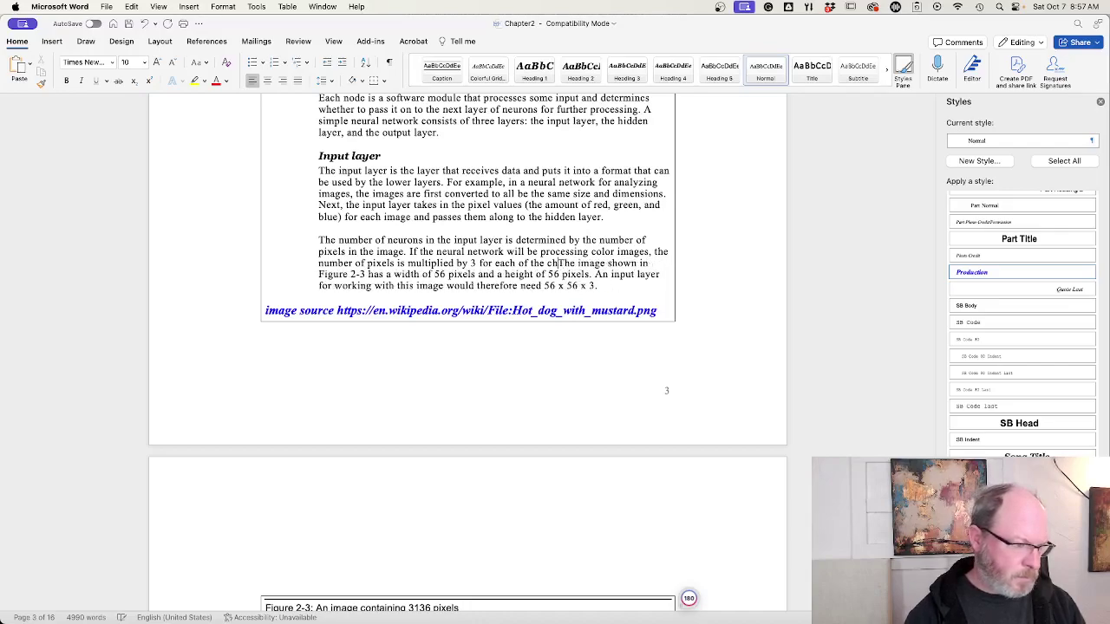
key("BackSpace")
type("value")
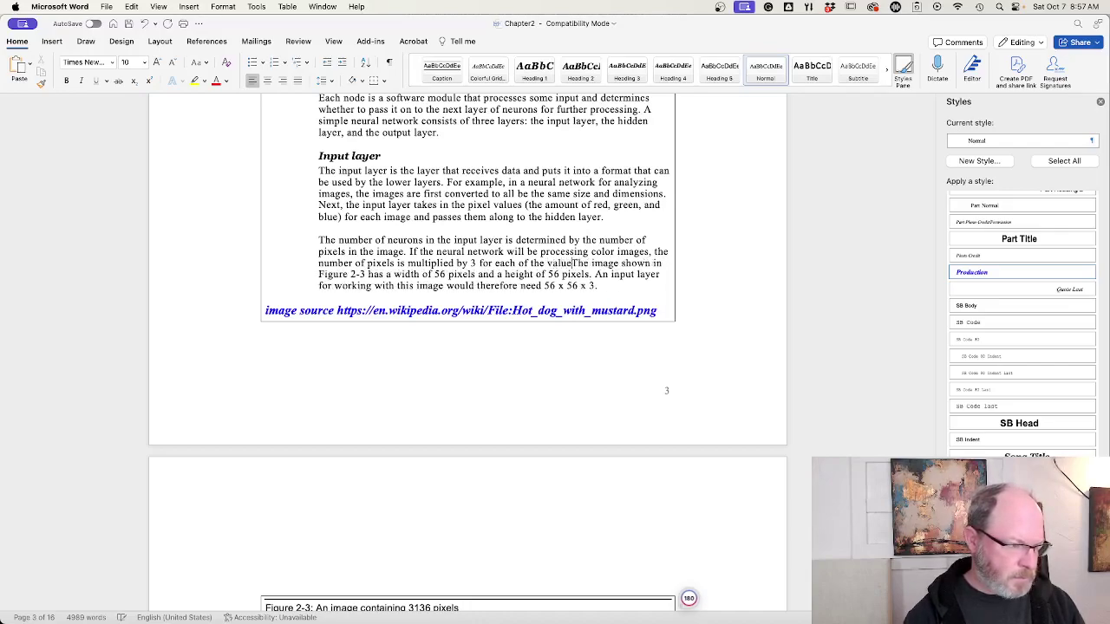
key("BackSpace")
- Finish the color images sentence with "pixel values (red, green, and blue)." before "The image shown in Figure 2-3"
type("pix")
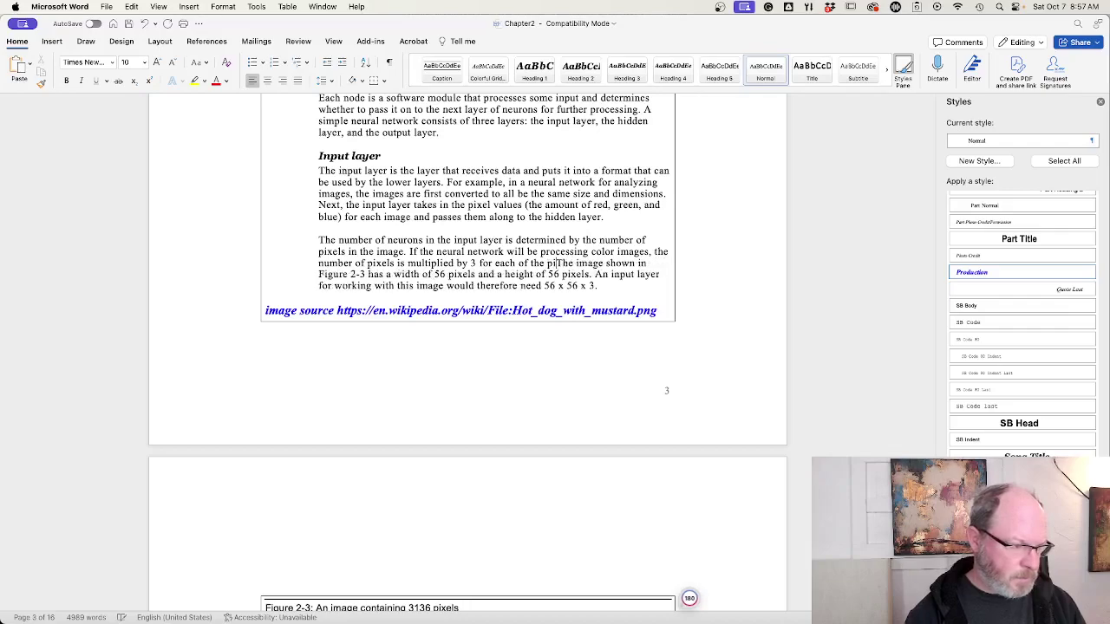
type("el values")
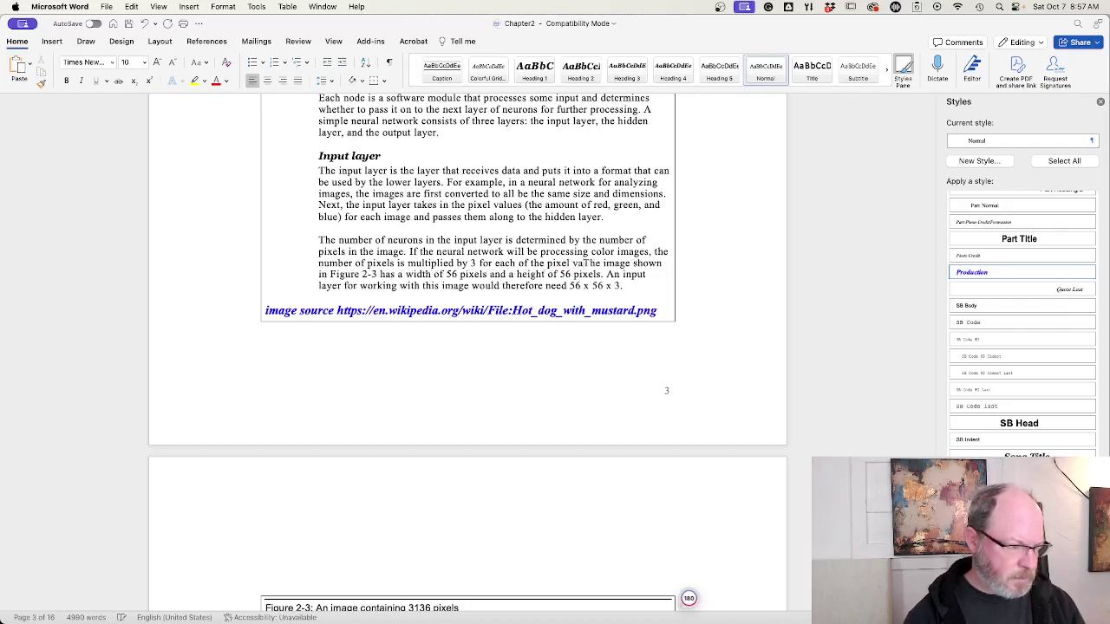
type(" (re")
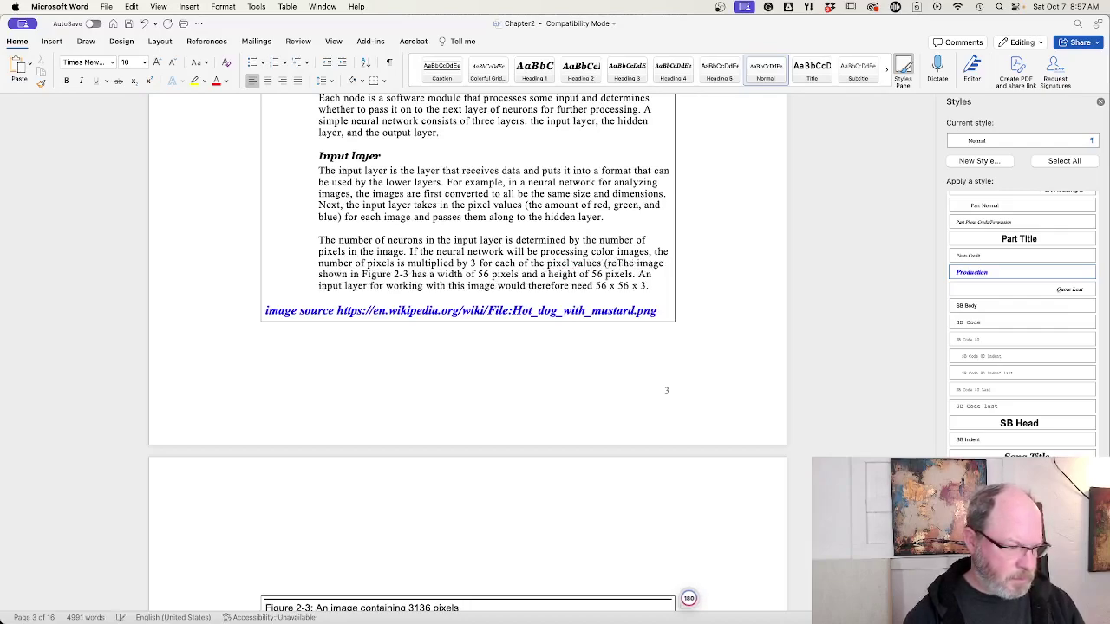
type("d, green, and ")
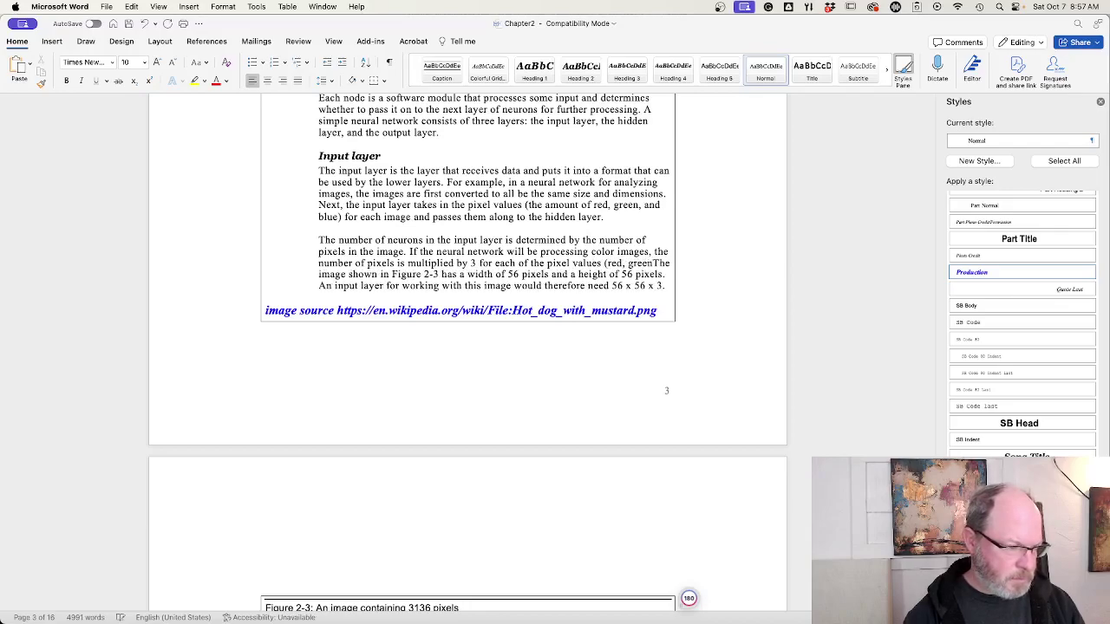
type("blue). The image shown in Figure 2-3 has a width of 56 pixels and a")
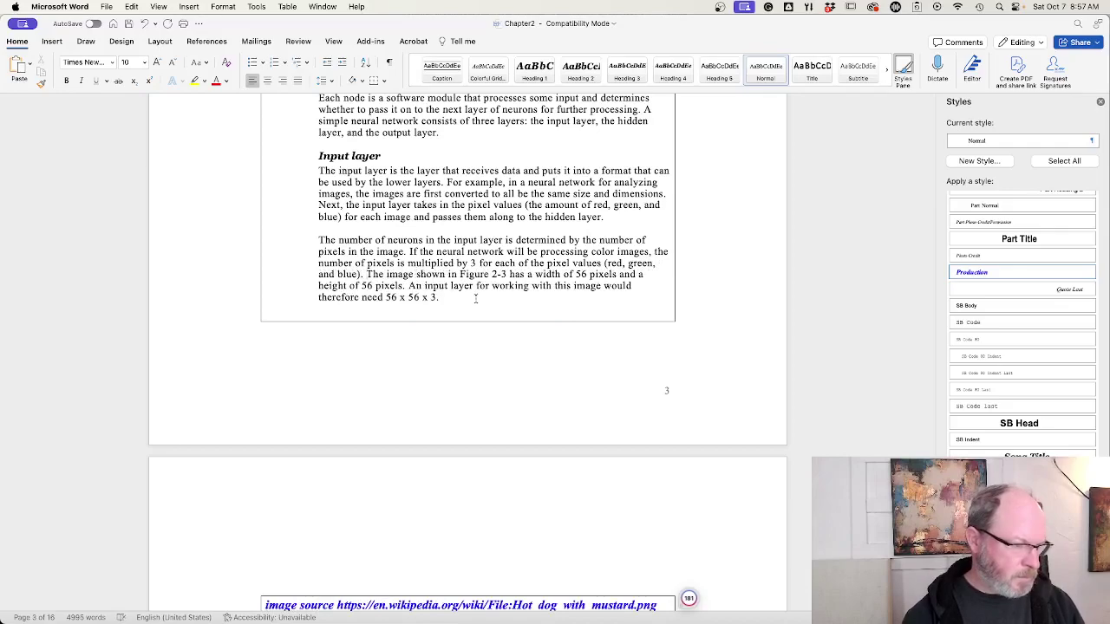
- Replace the period after "56 x 56 x 3" at the end of the paragraph with ", or"
scroll(489, 217, "down", 3)
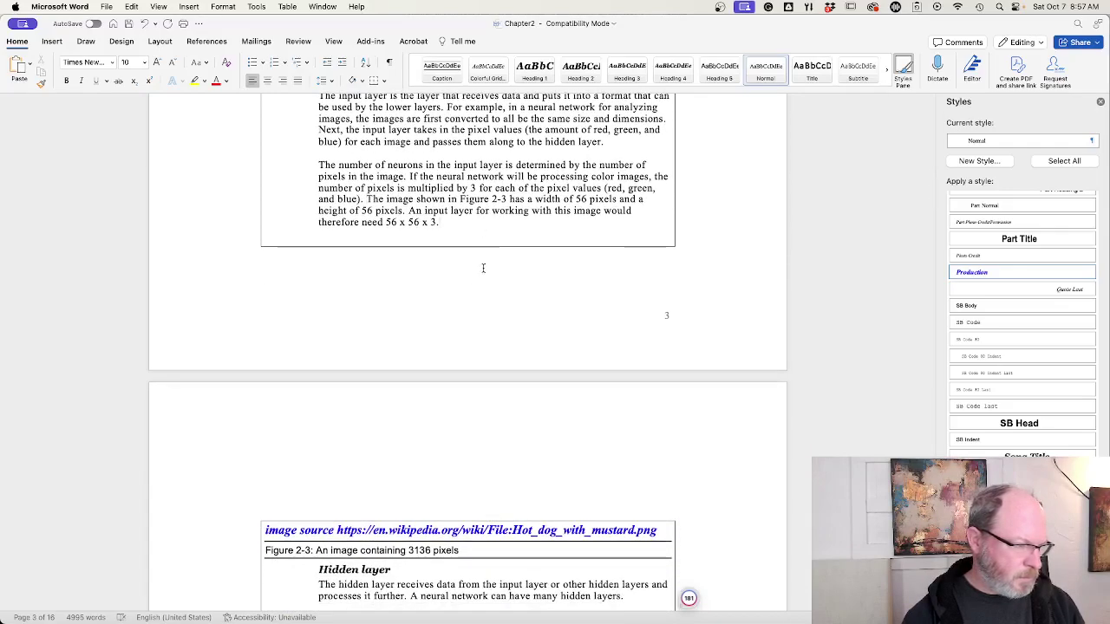
key("BackSpace")
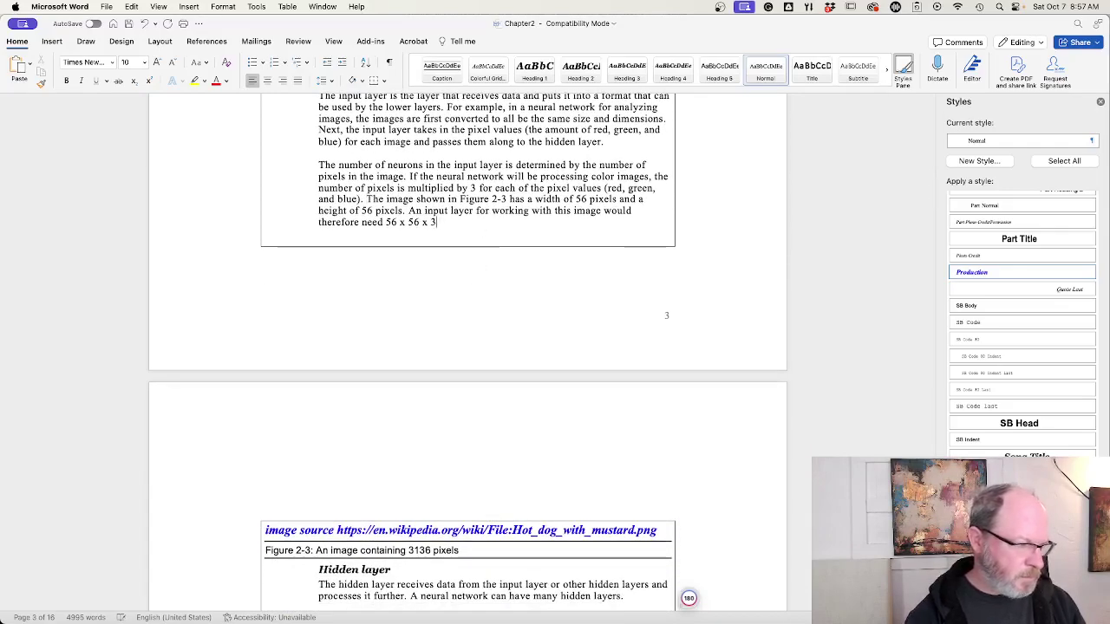
type(", or")
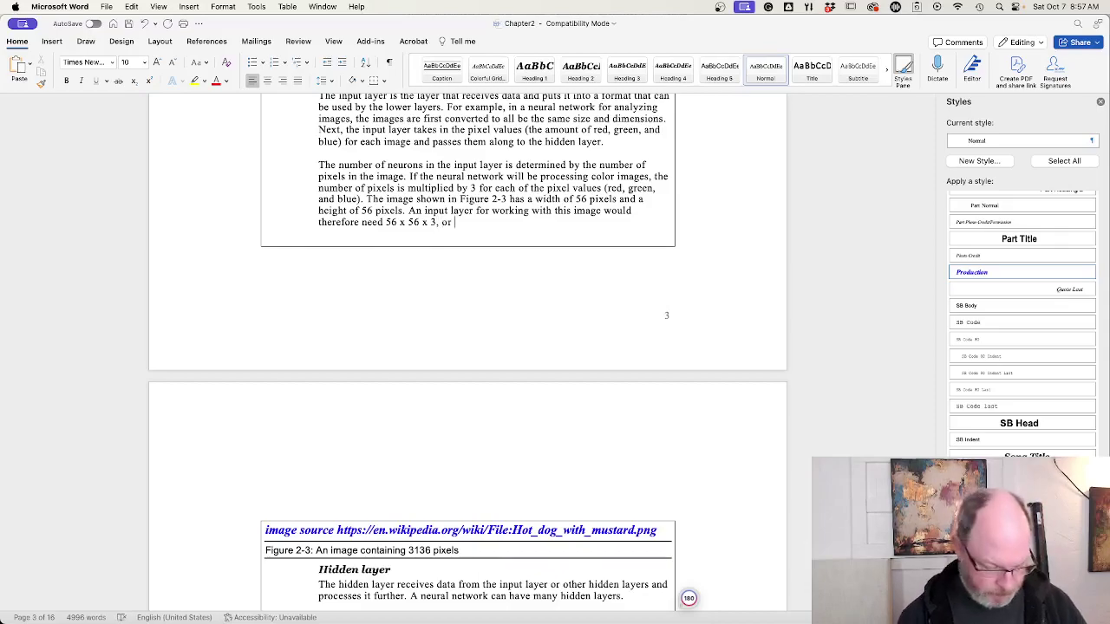
- Launch the Mac's calculator for the 56 x 56 x 3 product and return to the Chapter2 document in Word
key("super+space")
type("calc")
key("Return")
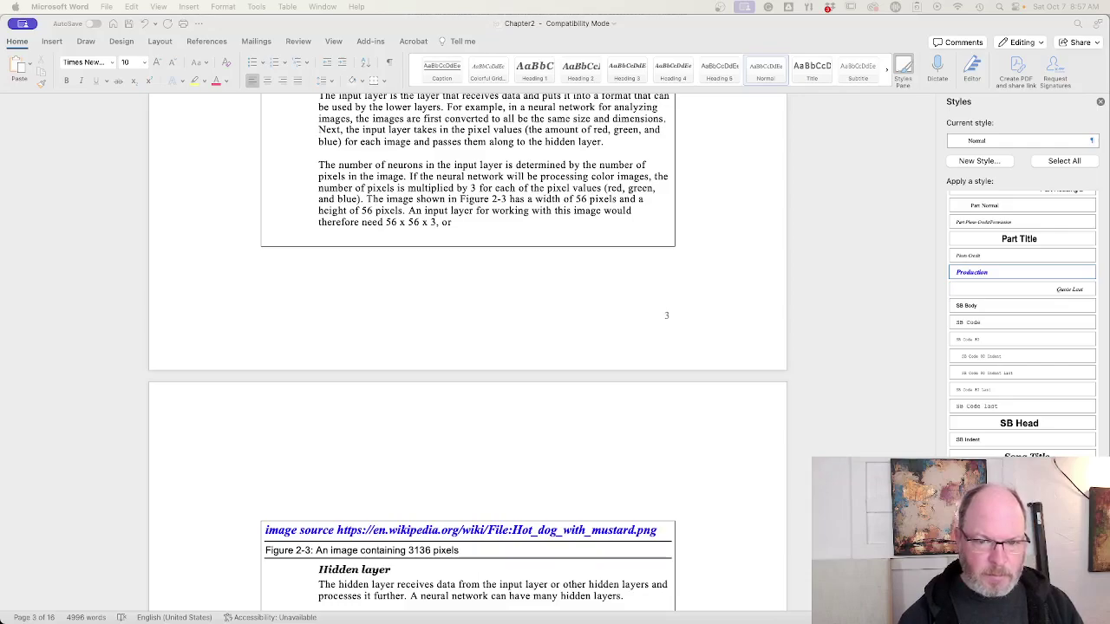
left_click(546, 216)
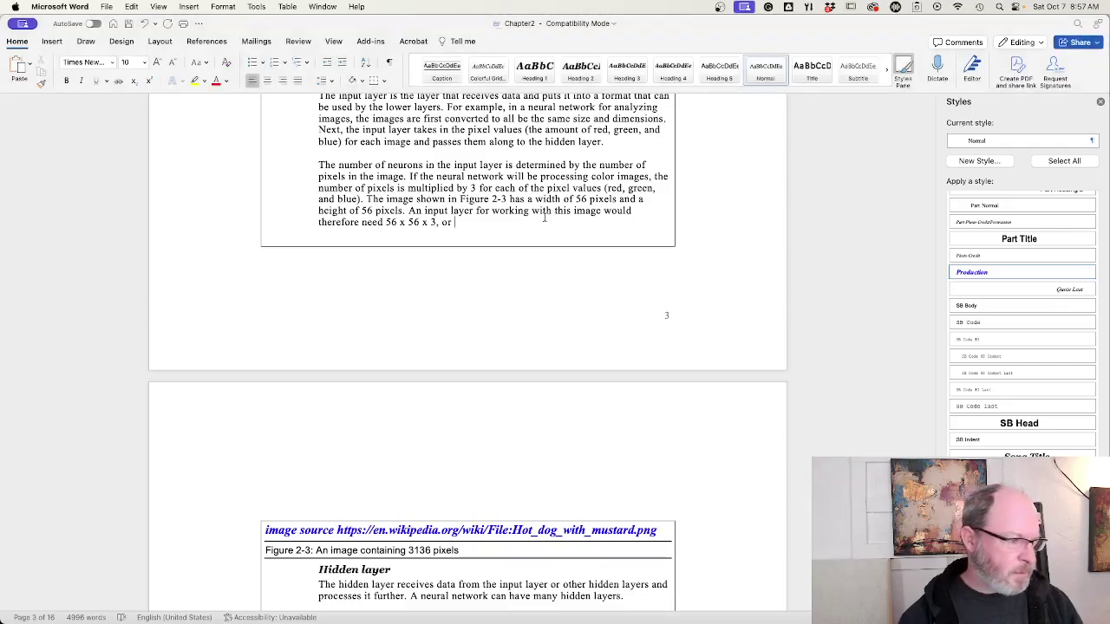
- Complete the Input layer section's last sentence with "9408, neurons." and replace its word "need" with "have"
type("9408")
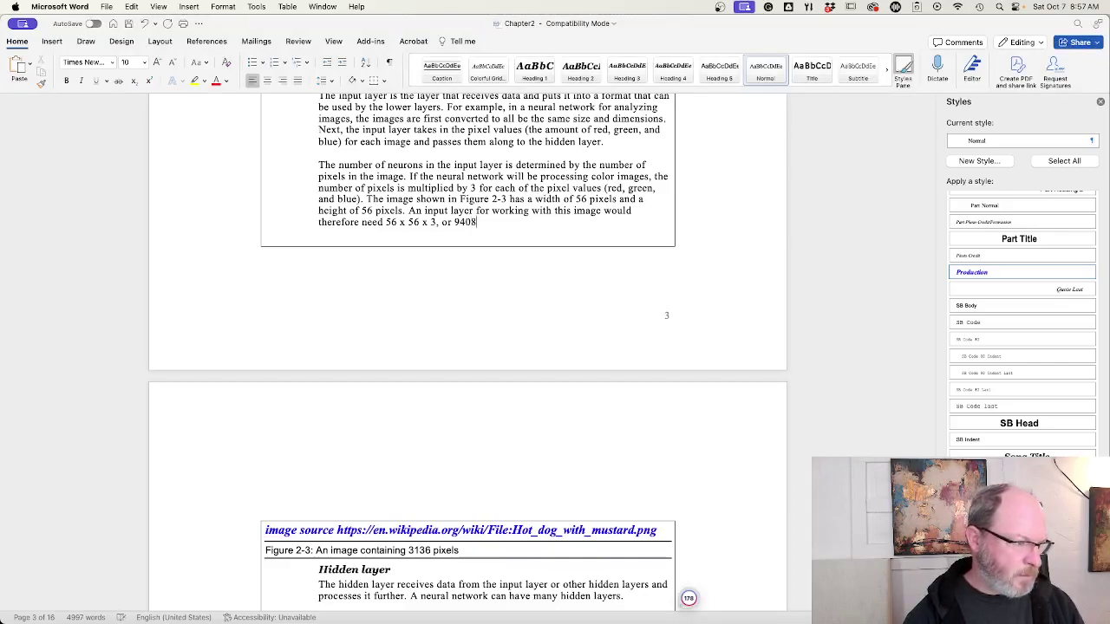
type(".")
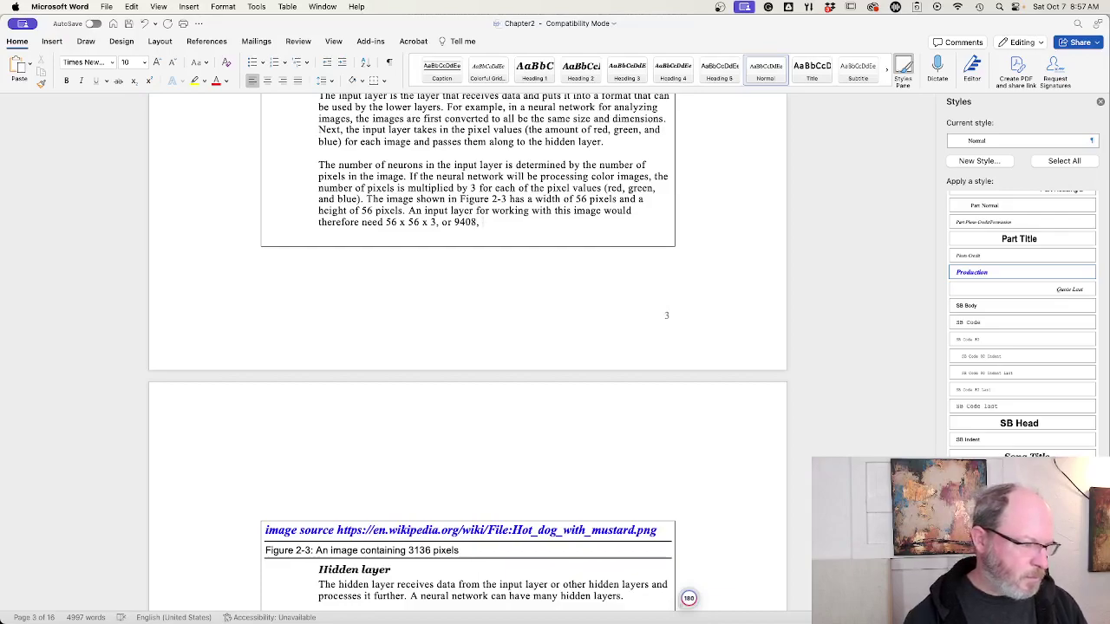
double_click(372, 223)
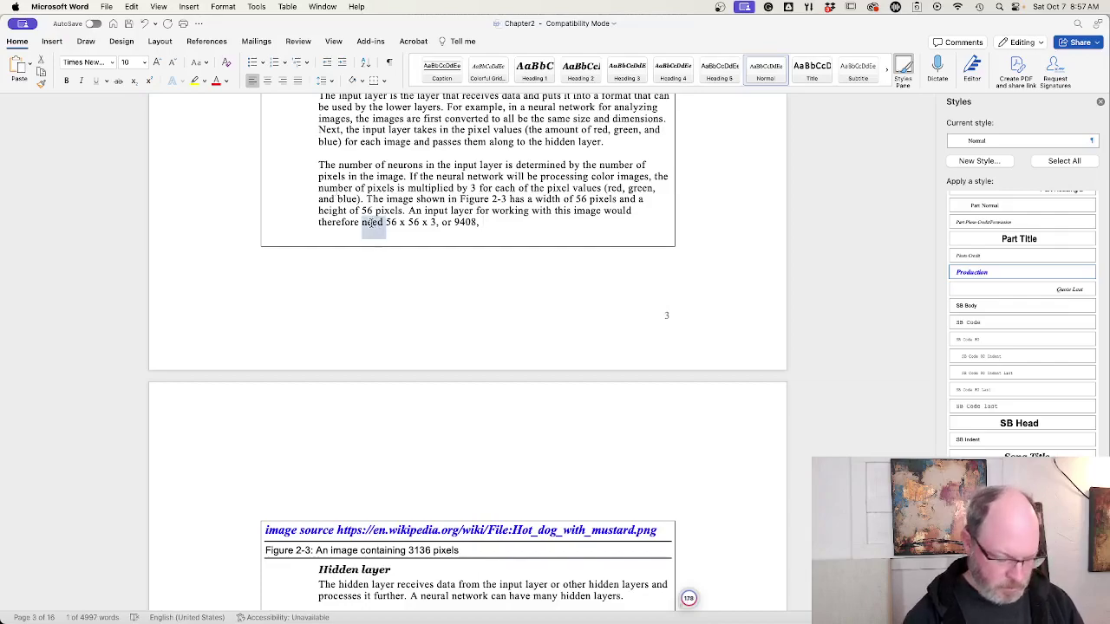
type("have ")
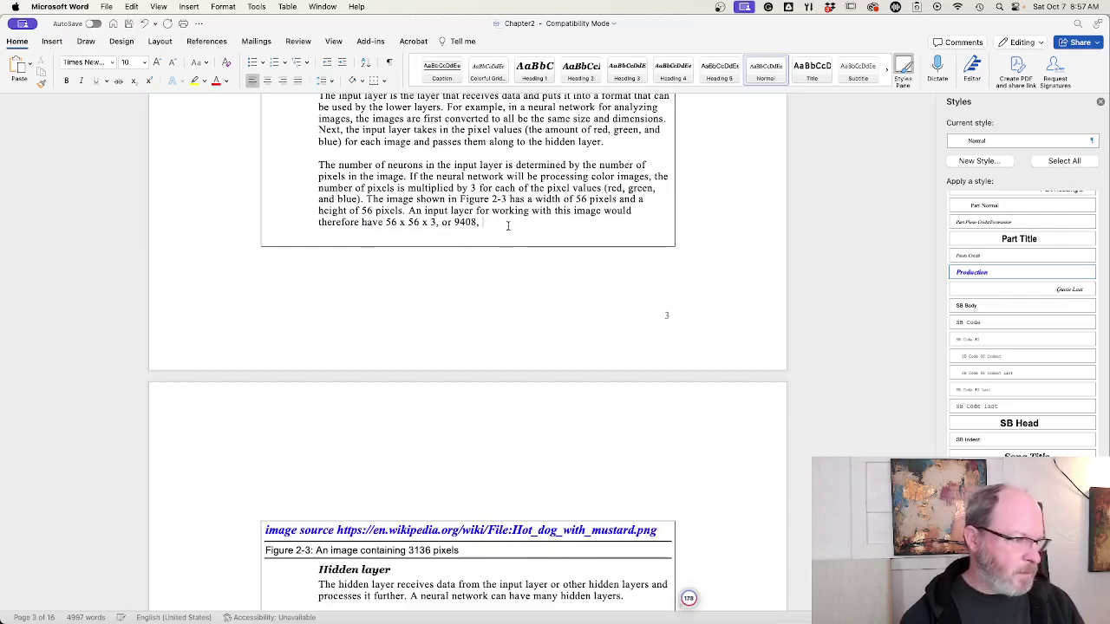
type(" ne")
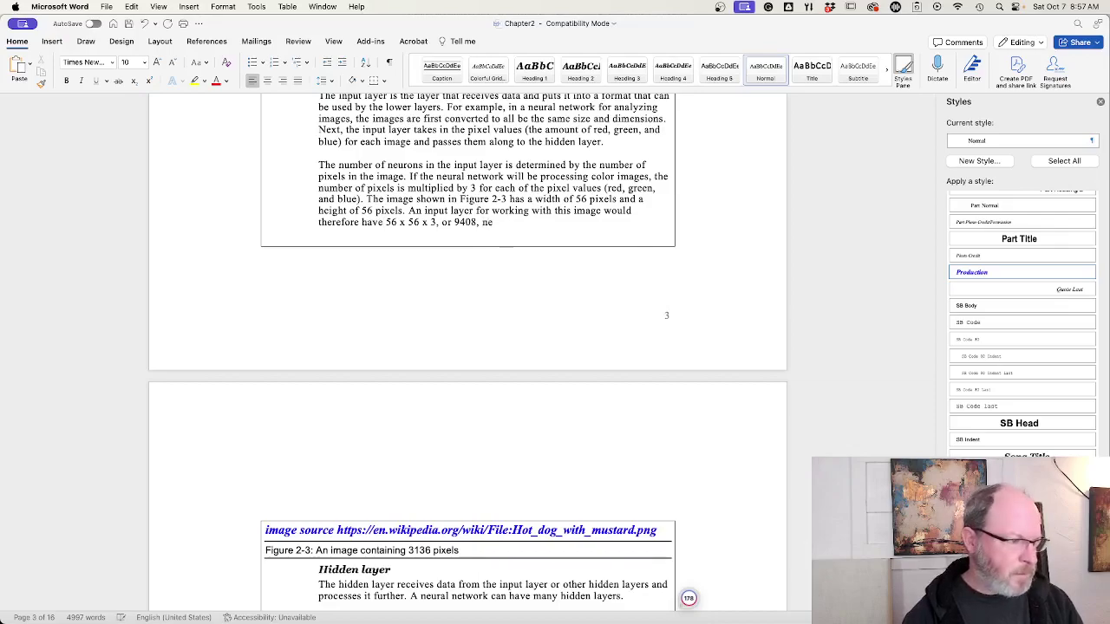
type("urons.")
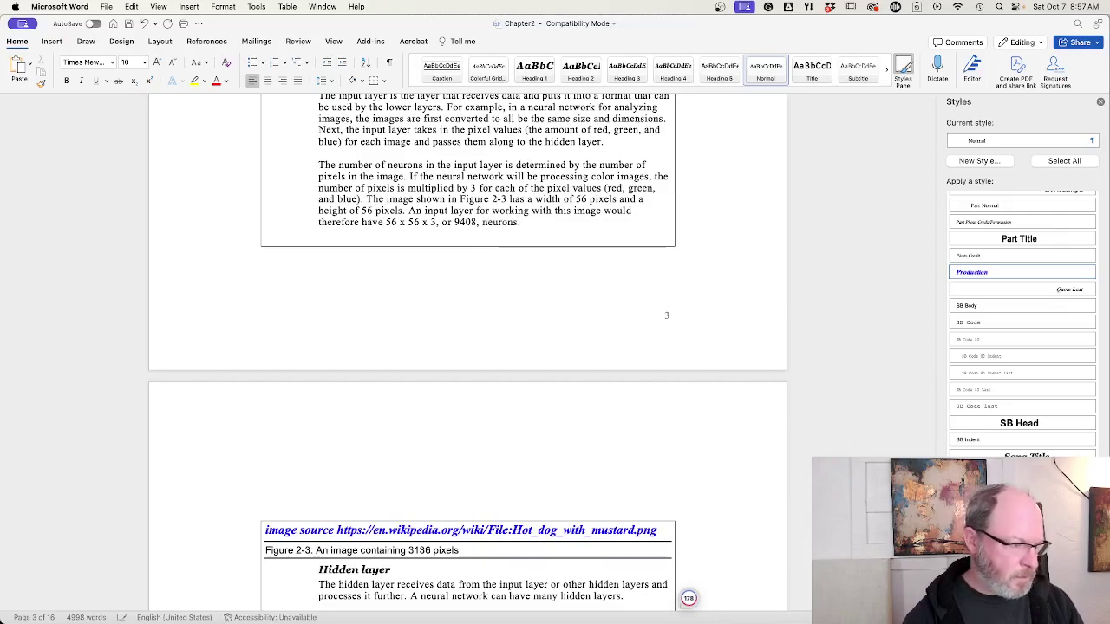
scroll(476, 337, "down", 5)
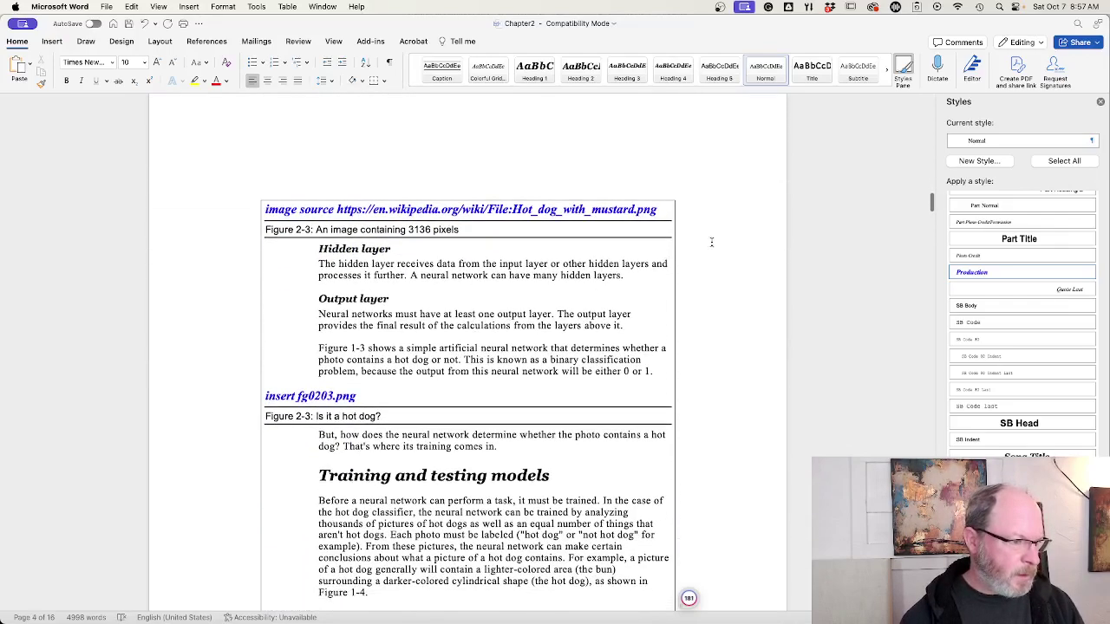
left_click(658, 278)
left_click(411, 276)
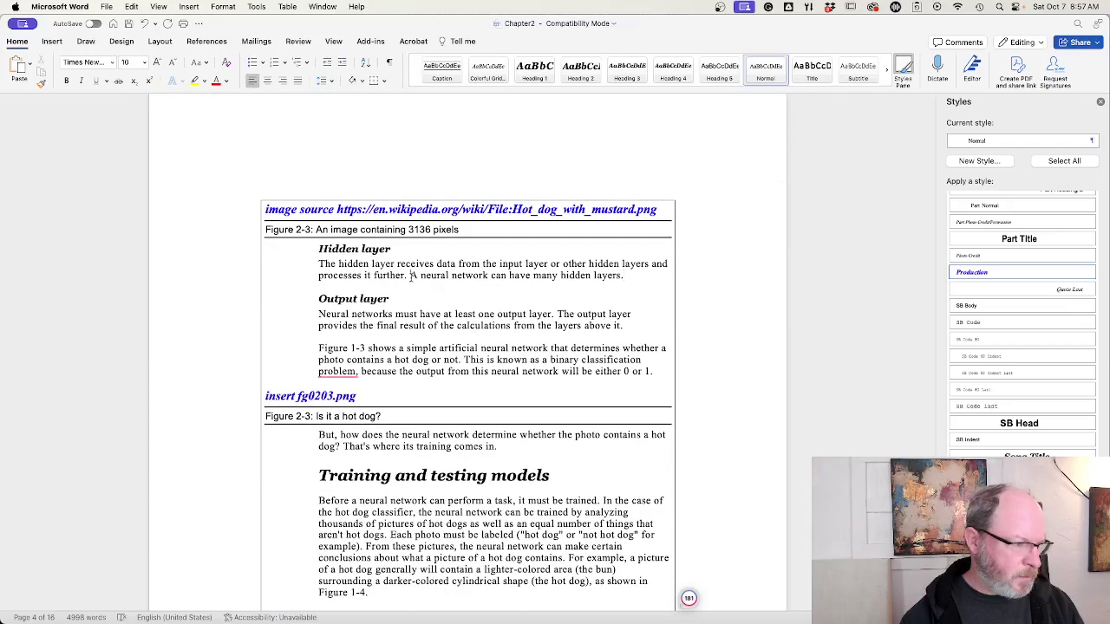
key("BackSpace")
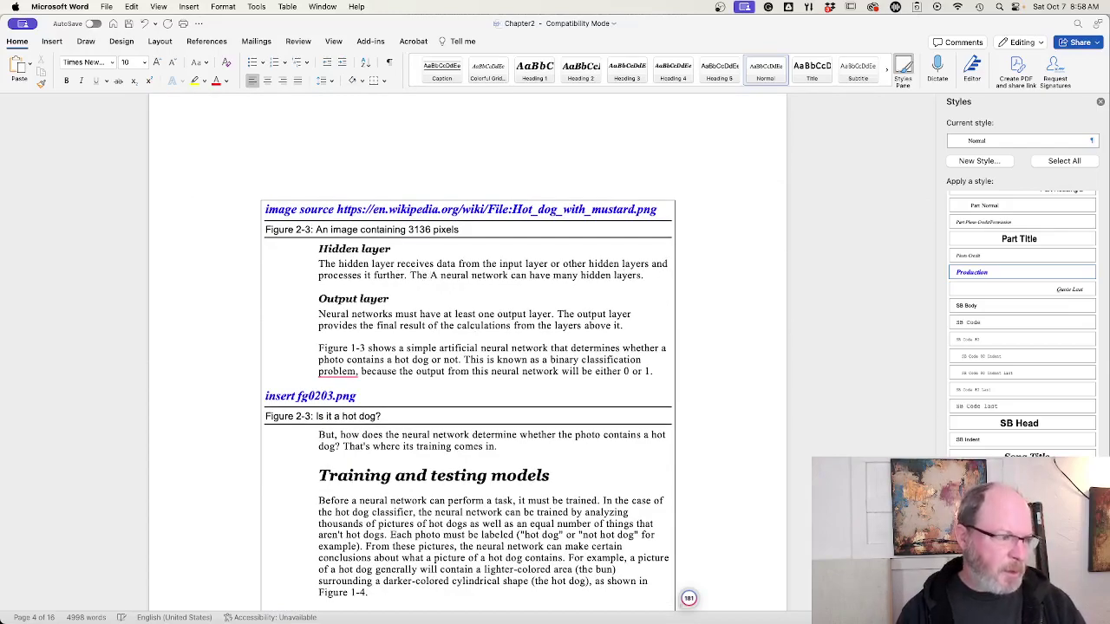
key("BackSpace")
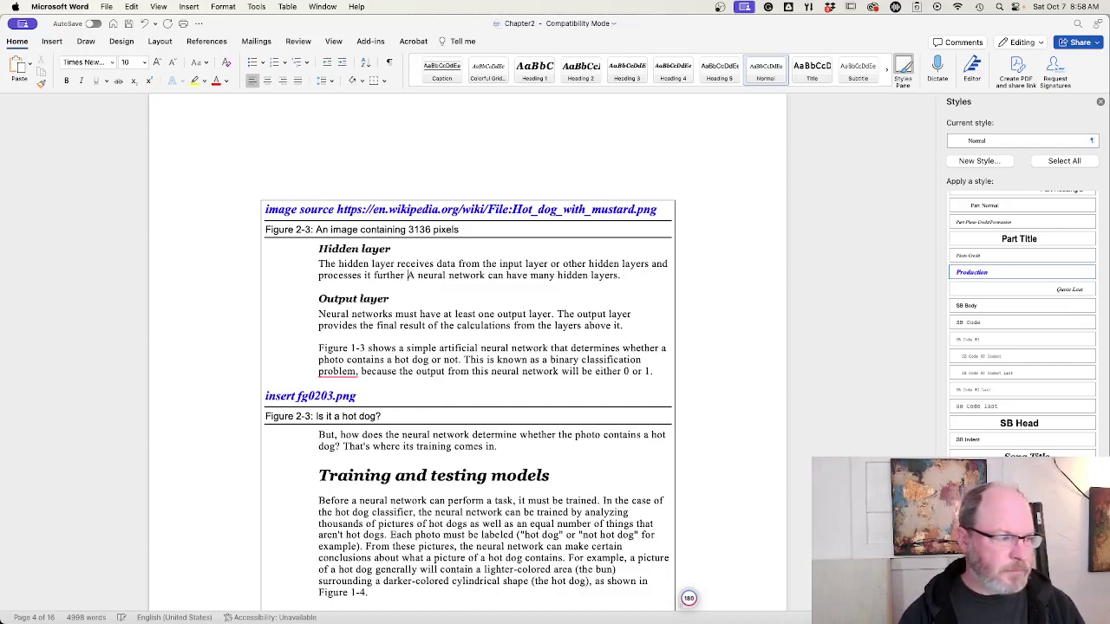
key("BackSpace")
type(".")
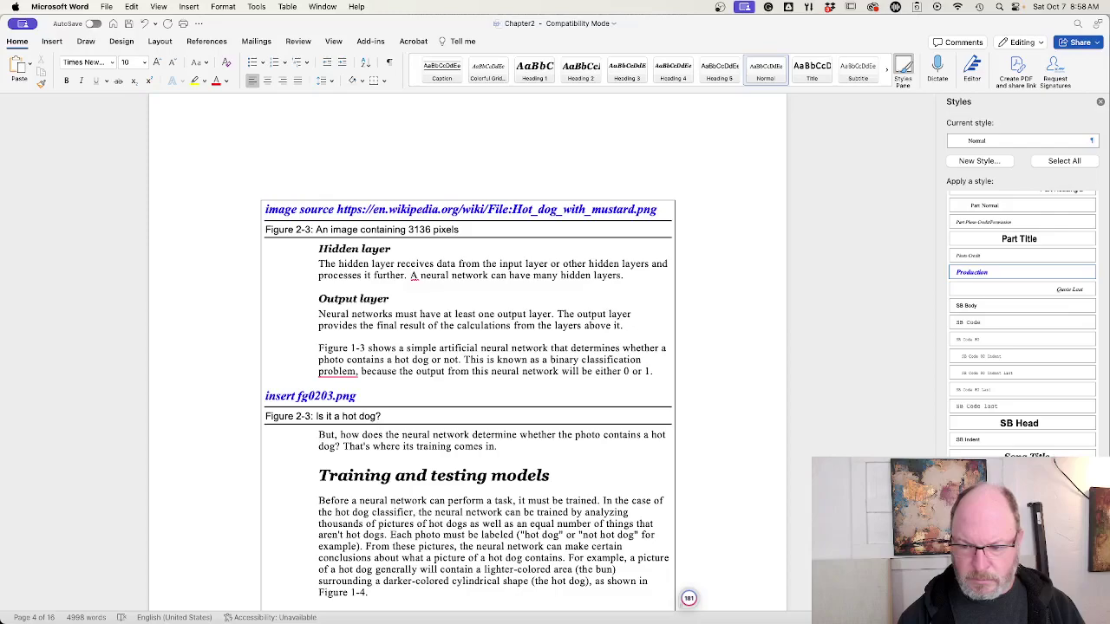
- Insert "More complex tasks require more neurons in the hidden layers." before "A neural network" in the Hidden layer paragraph
left_click(412, 275)
type("More complex t")
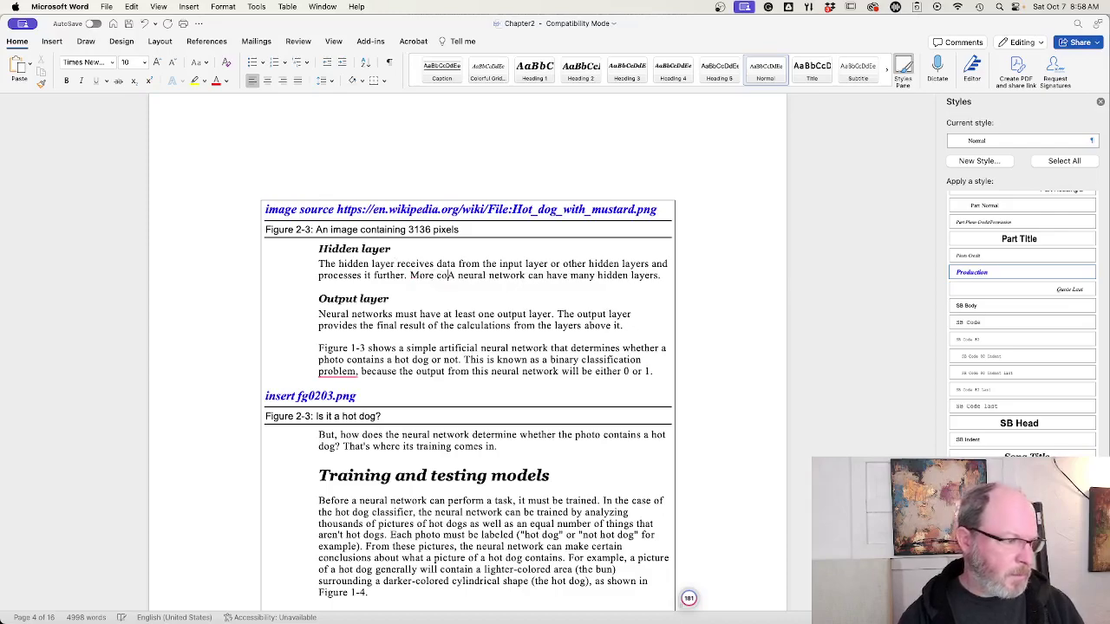
type("asks re")
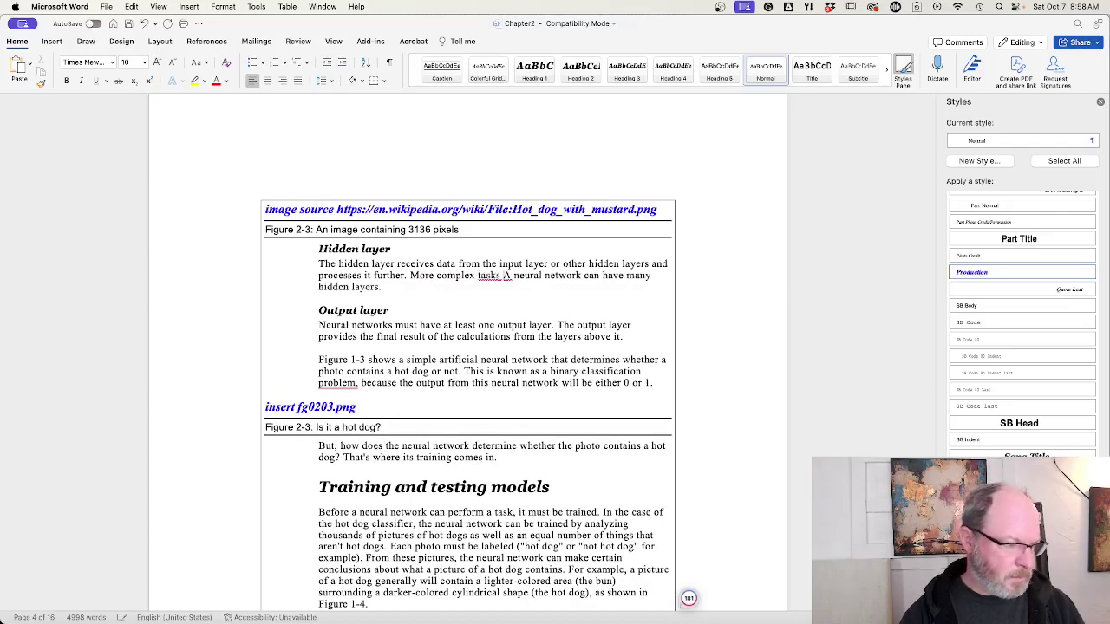
type("quire more n")
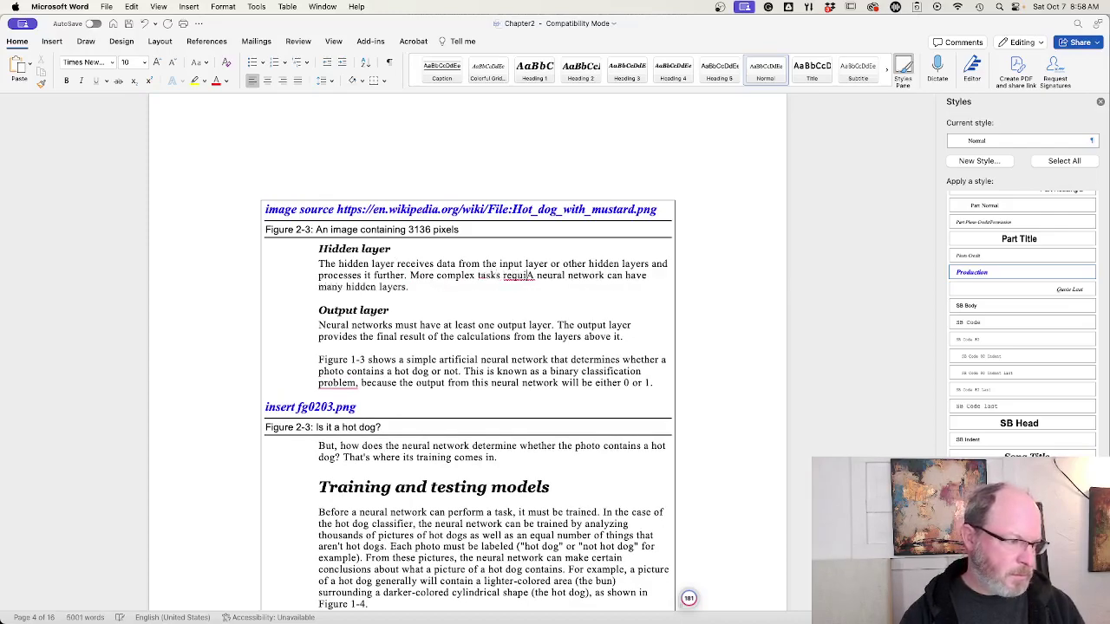
type("eurons")
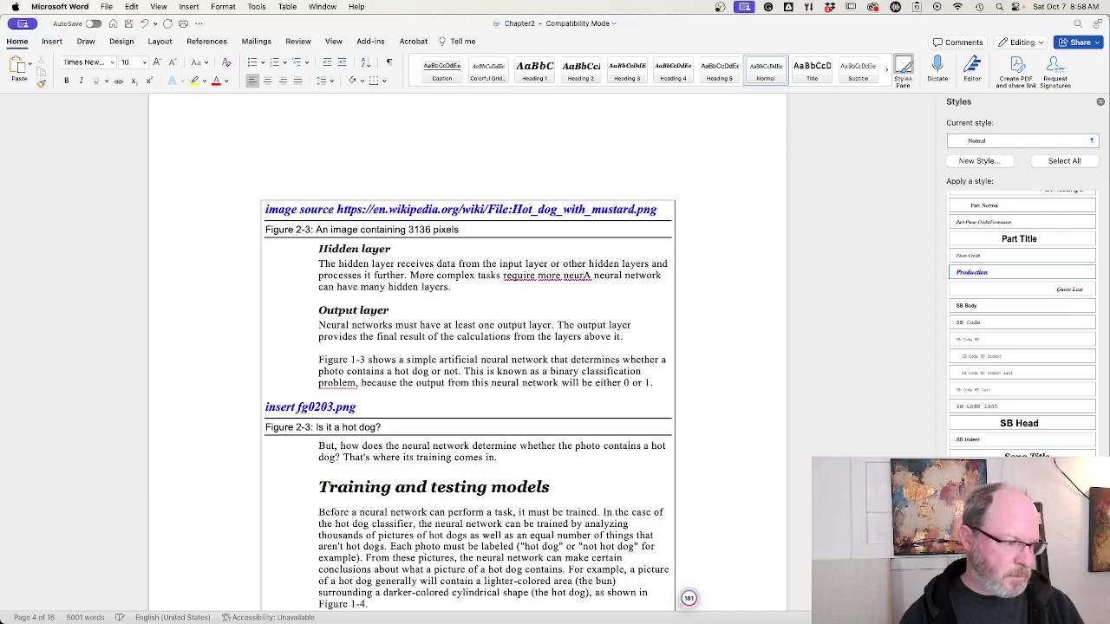
type(".")
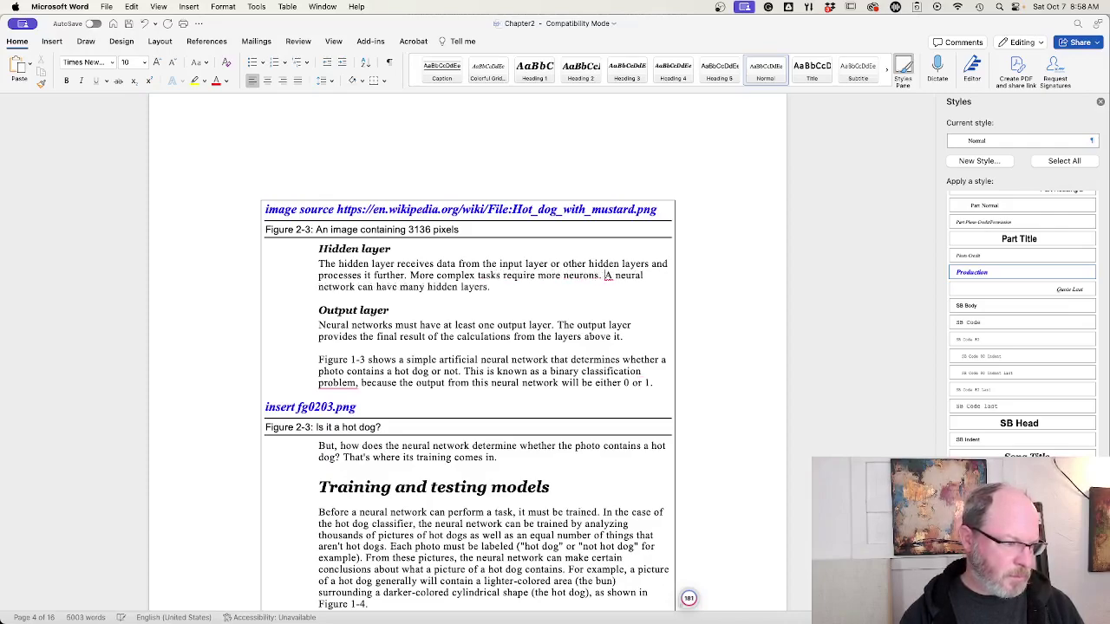
key("BackSpace")
key("BackSpace")
type("in the hidde")
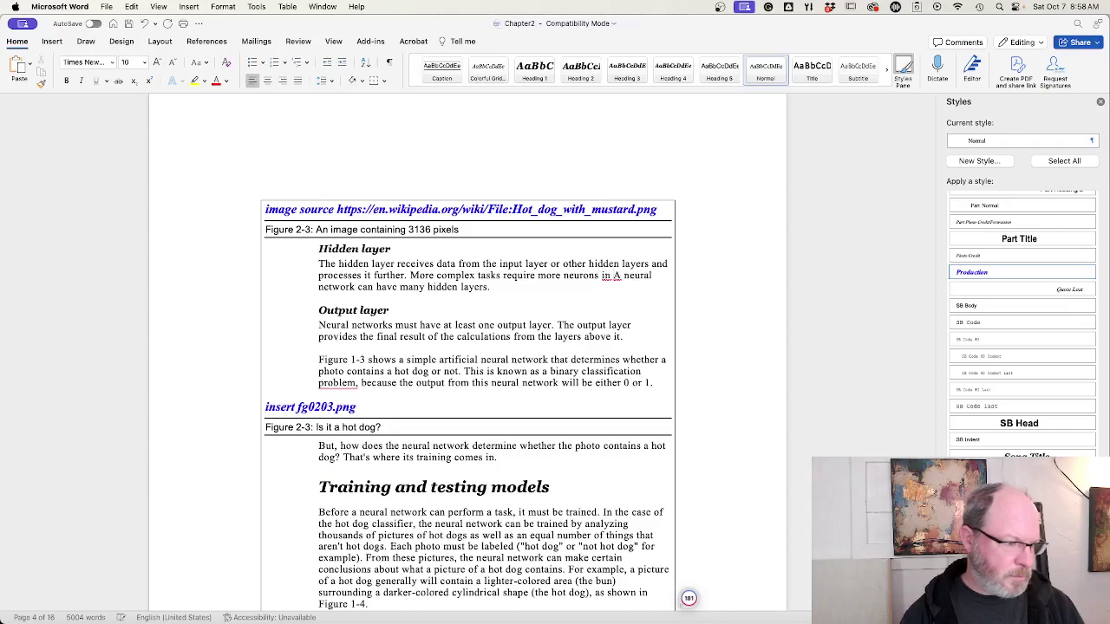
type("n layers.")
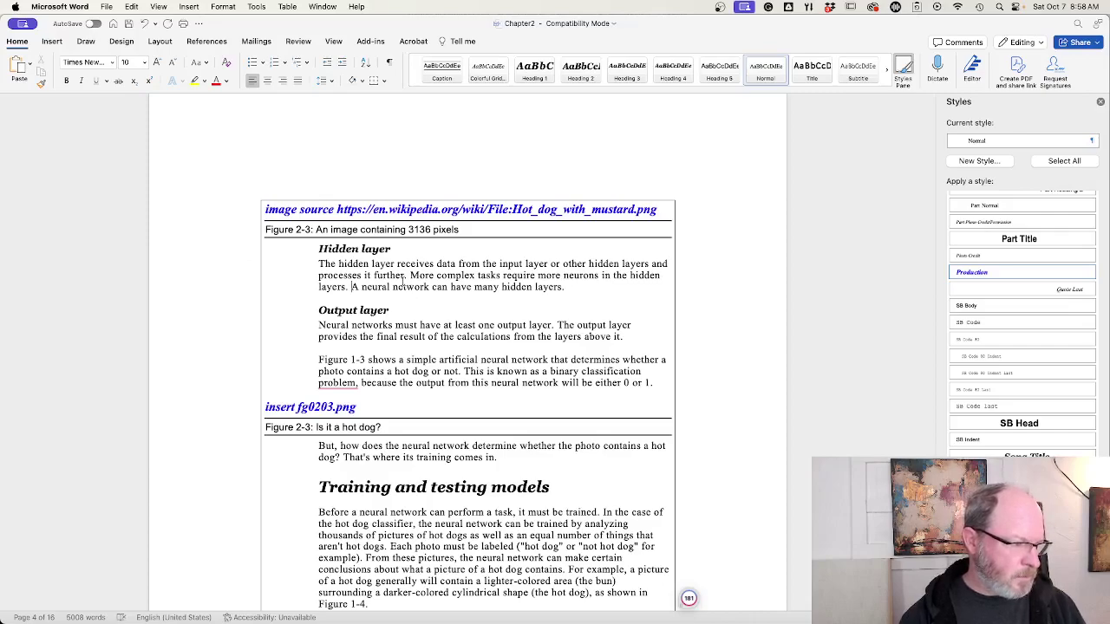
- Extend the Hidden layer paragraph's first sentence after "further" with "to extract features from the image, such as color"
left_click(404, 276)
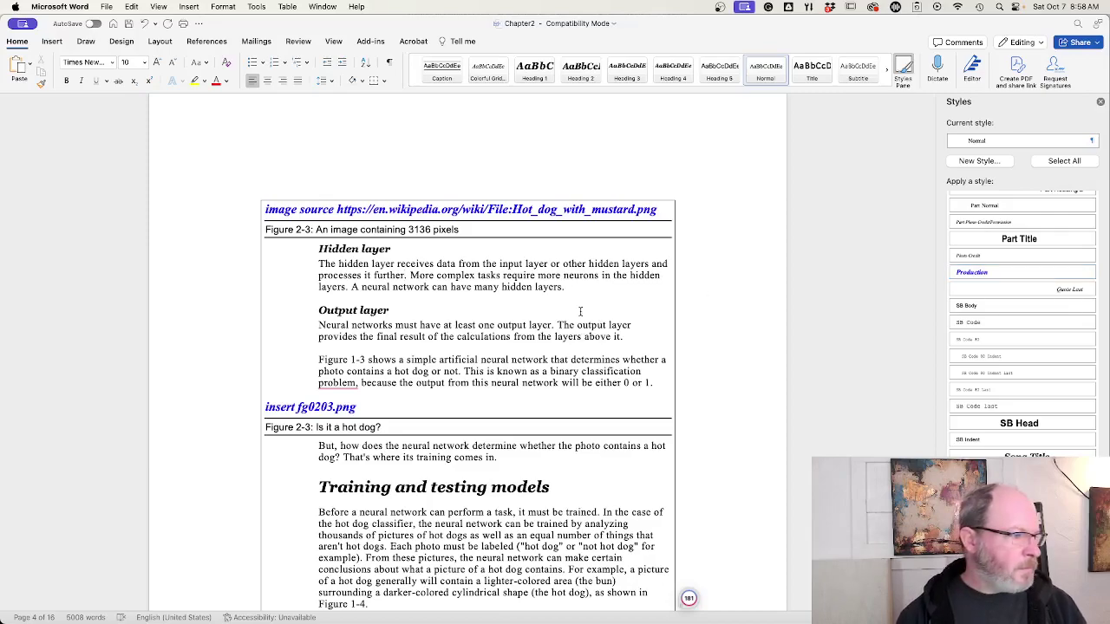
type("to")
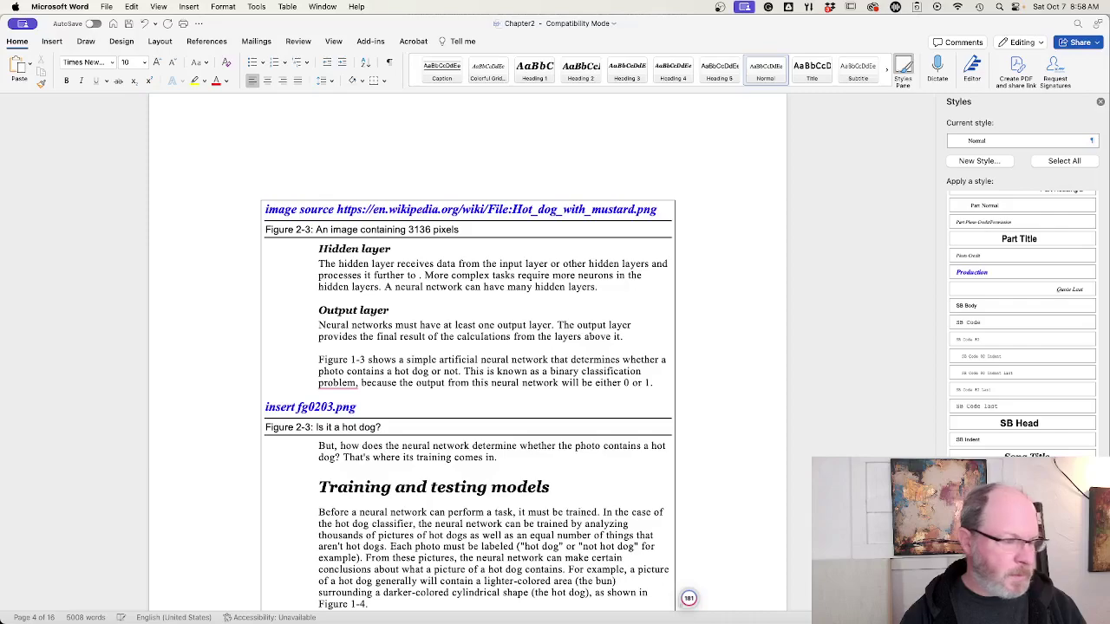
type(" extr")
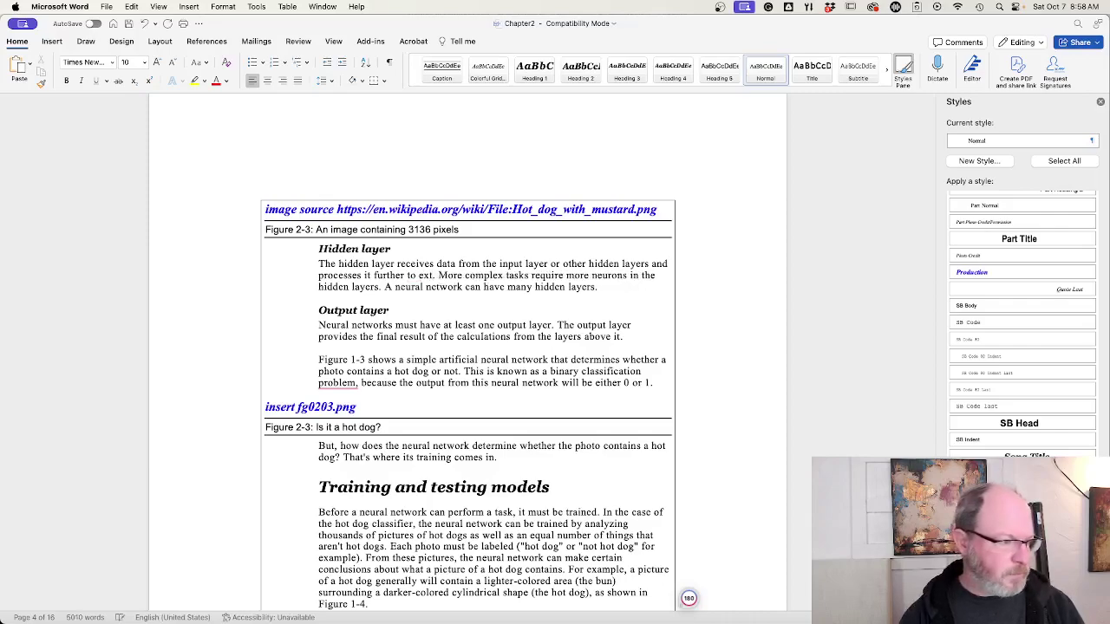
type("act features")
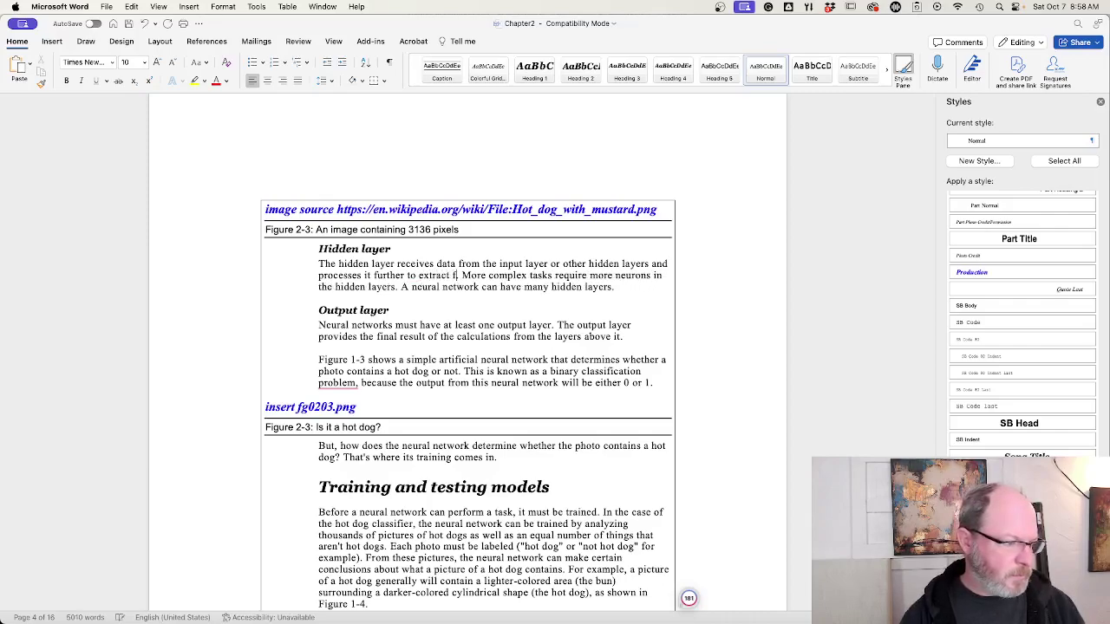
type(" from the image")
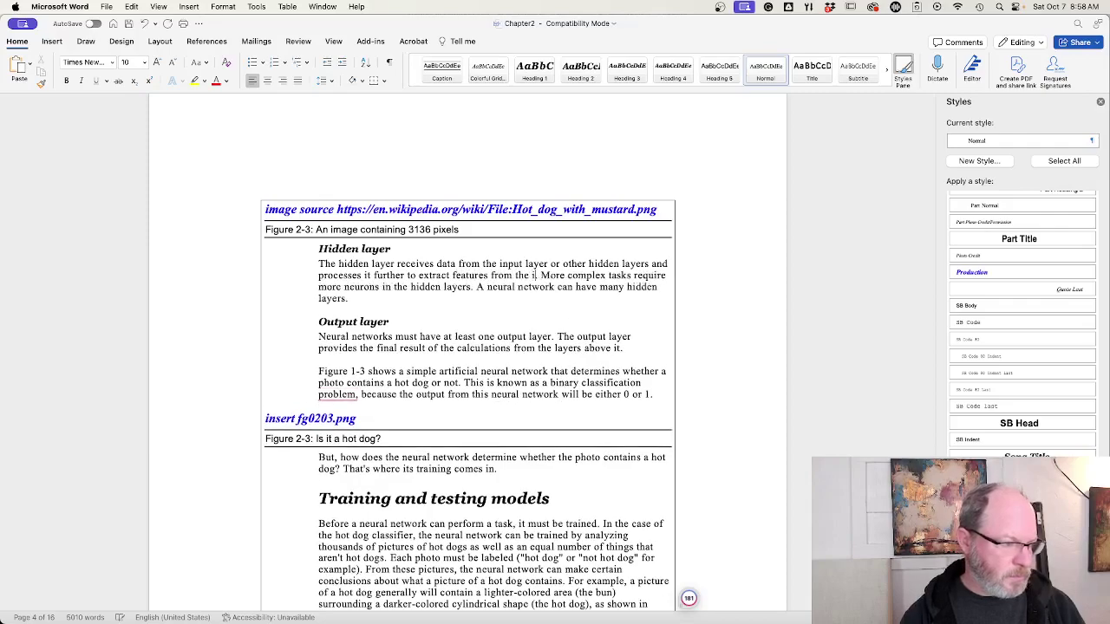
type(", such as color")
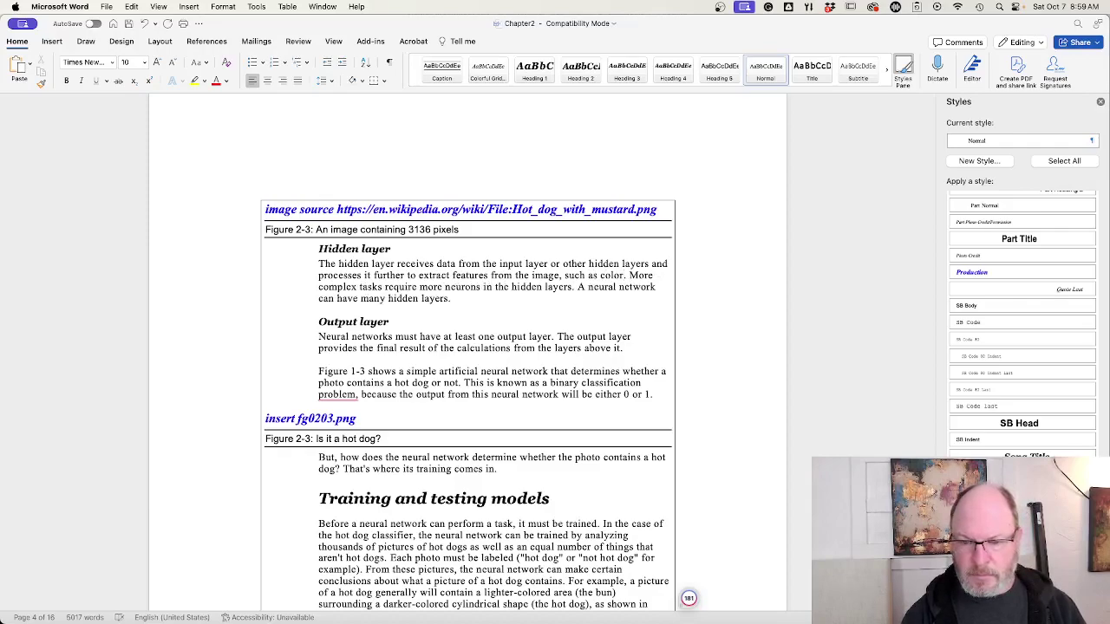
type(", shape")
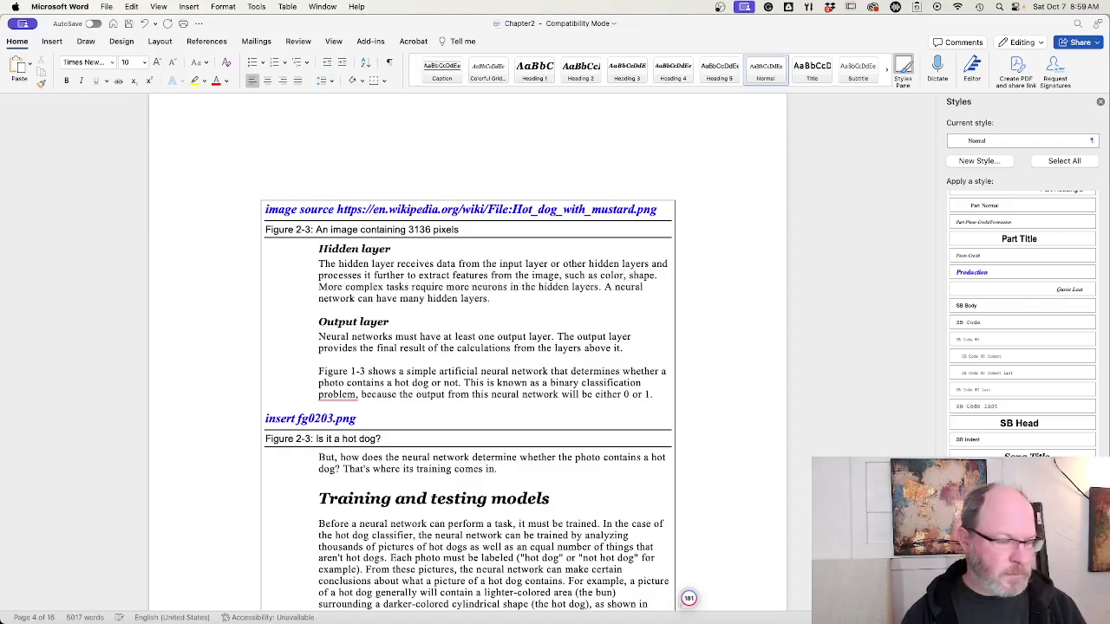
key("BackSpace")
key("BackSpace")
key("BackSpace")
key("BackSpace")
key("BackSpace")
key("BackSpace")
key("BackSpace")
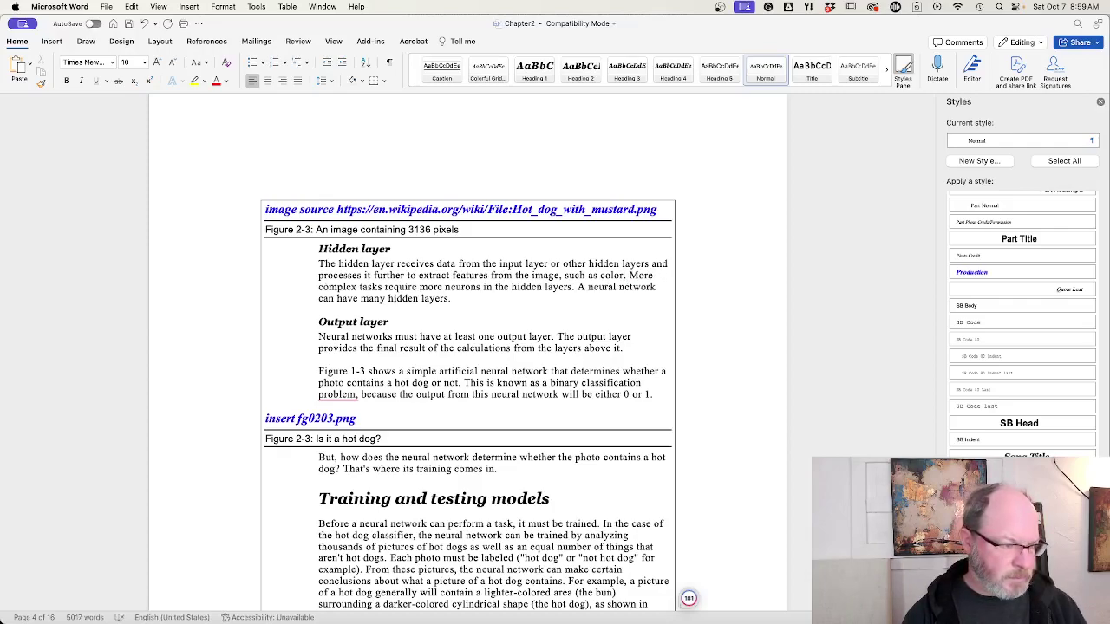
- Add ", shape, and texture" after "such as color" in the Hidden layer paragraph and save the document
type(", shape a")
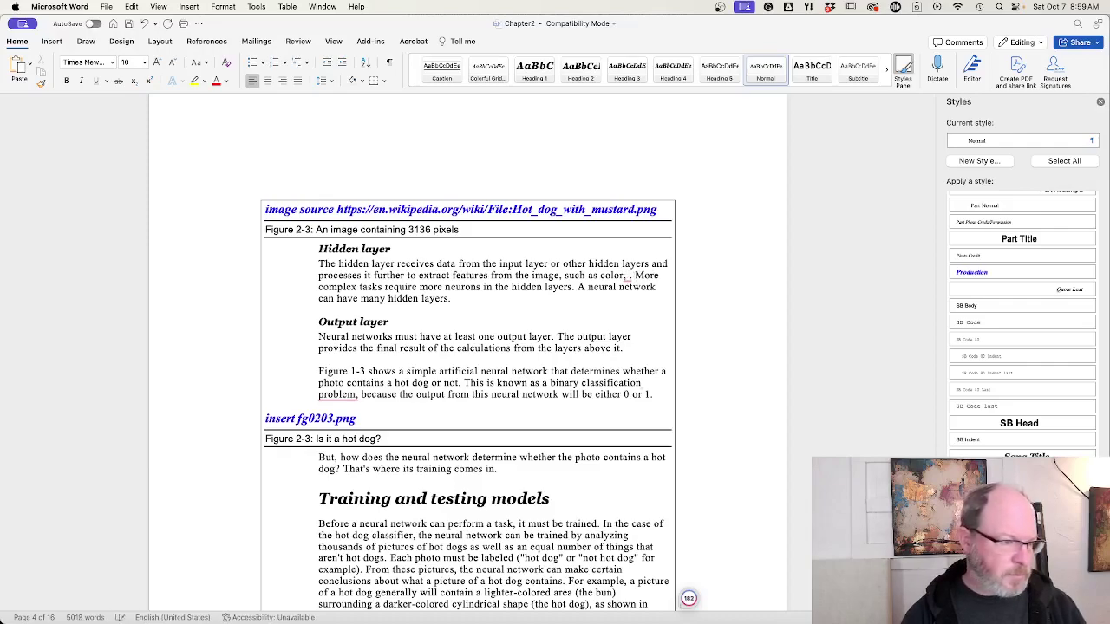
key("BackSpace")
key("BackSpace")
type(", and text. More complex tasks require more neurons in the hidden layers. A")
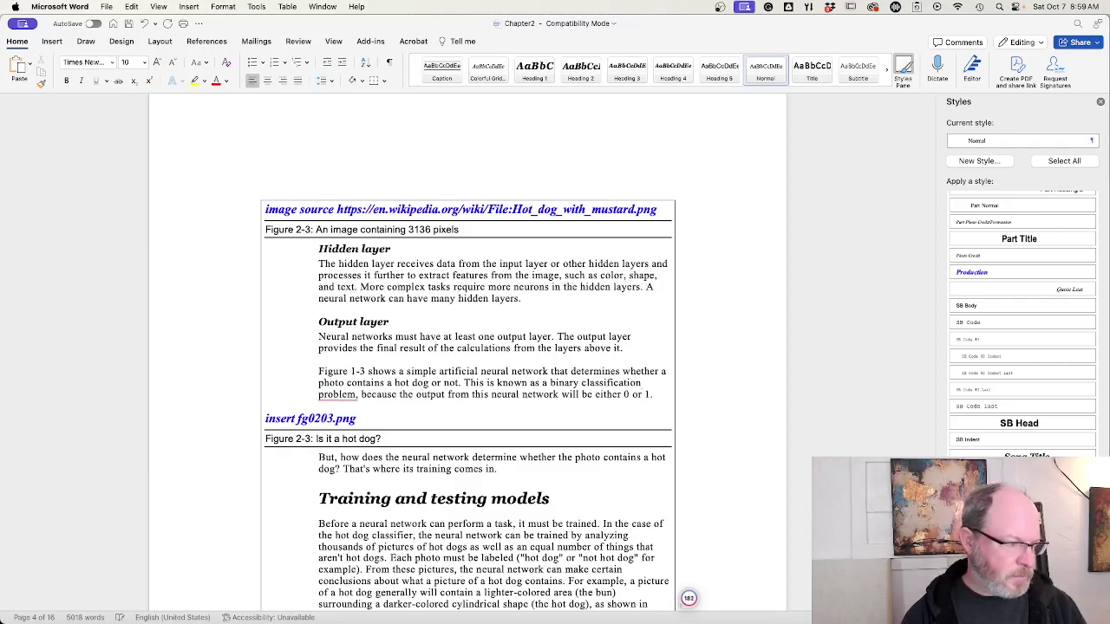
key("BackSpace")
type("ure.")
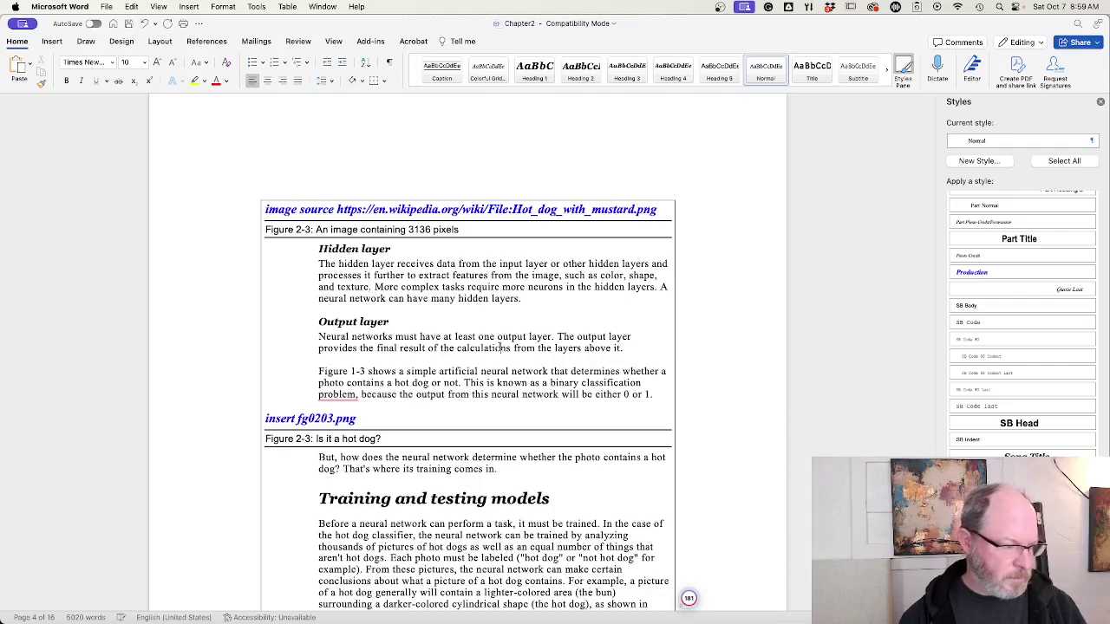
key("super+s")
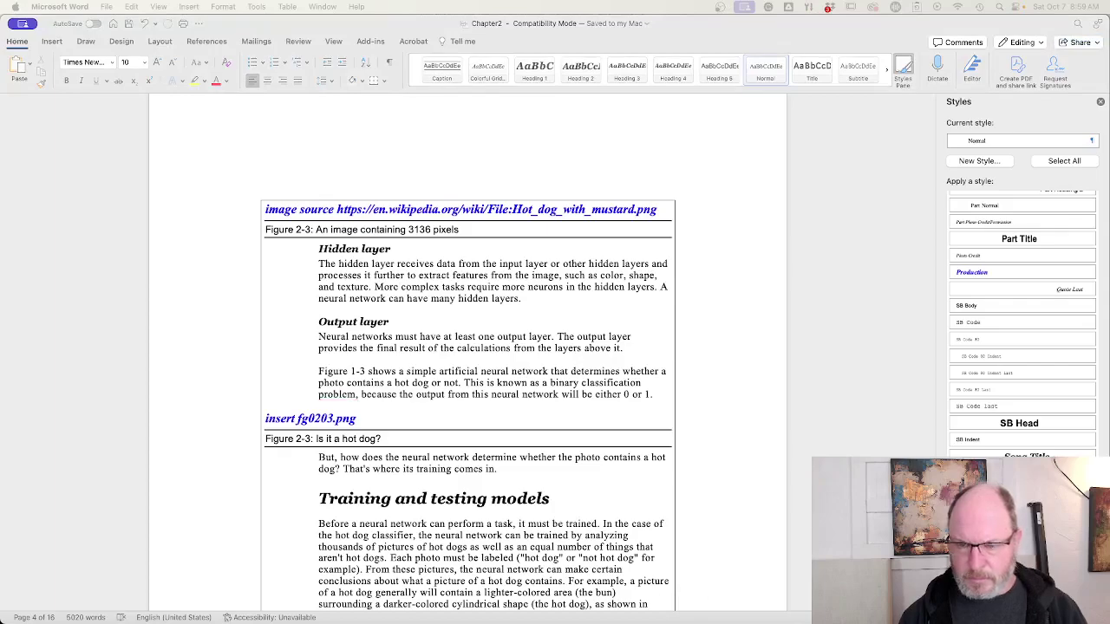
scroll(517, 398, "down", 1)
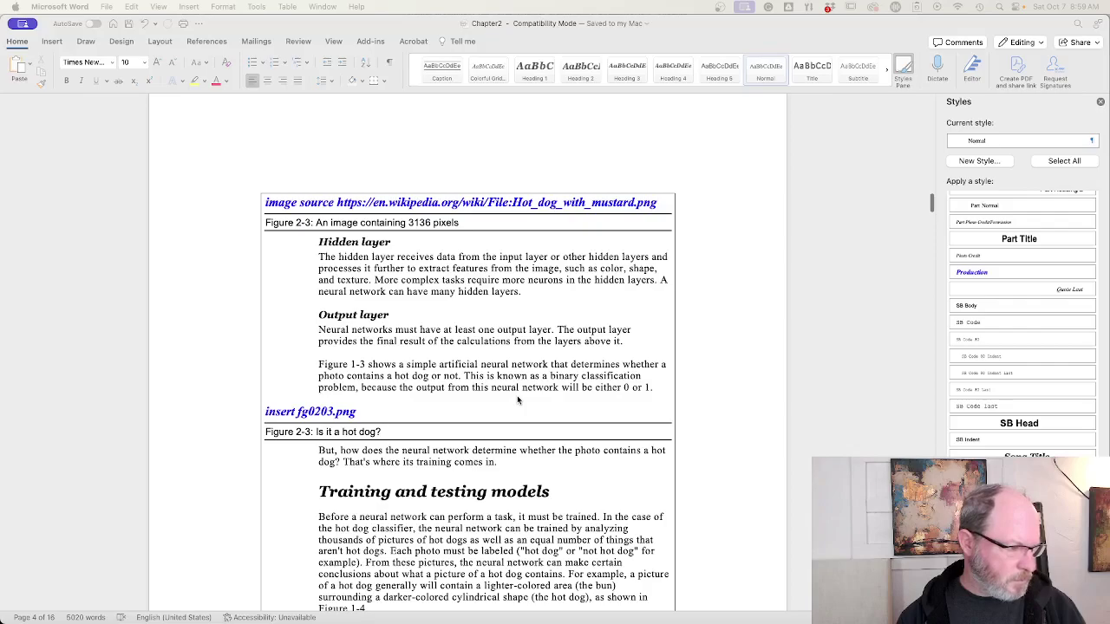
scroll(517, 395, "down", 5)
scroll(518, 399, "down", 3)
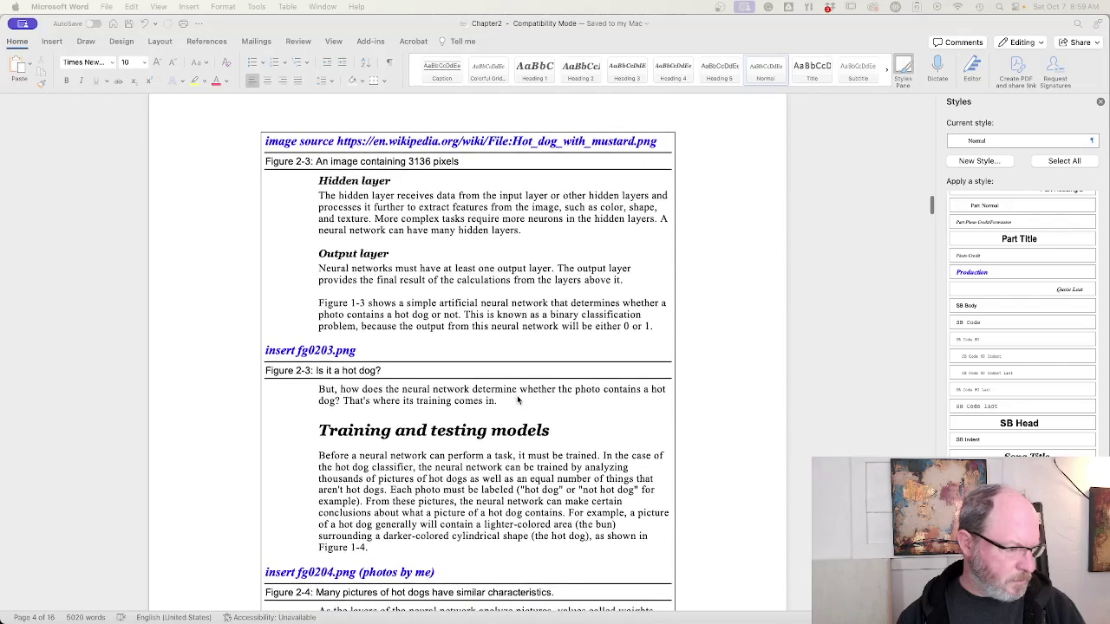
left_click(517, 397)
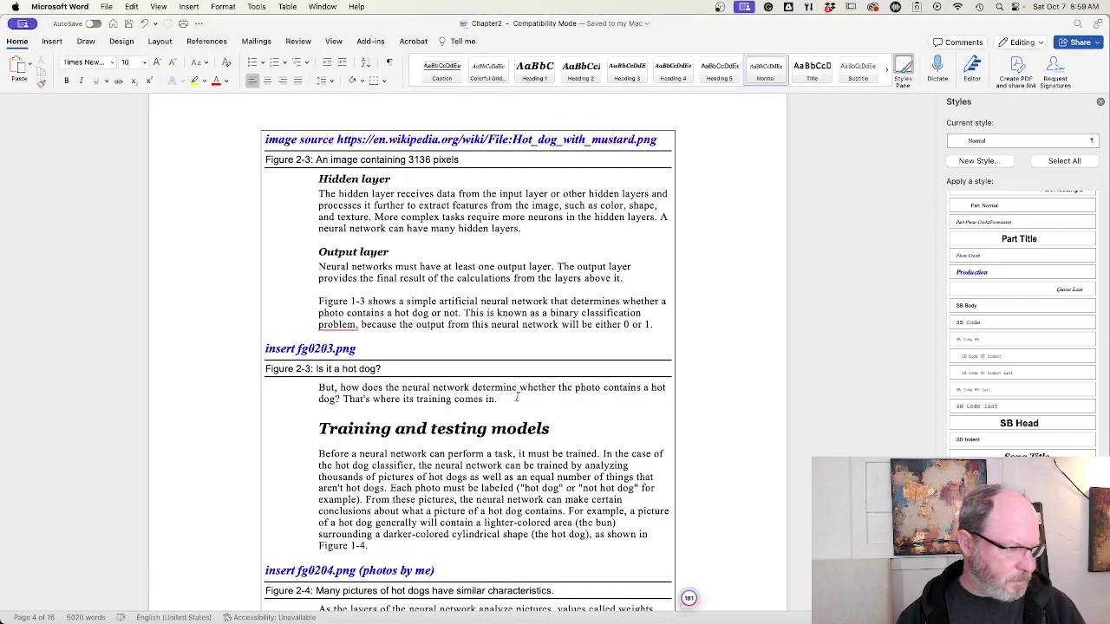
scroll(518, 380, "up", 10)
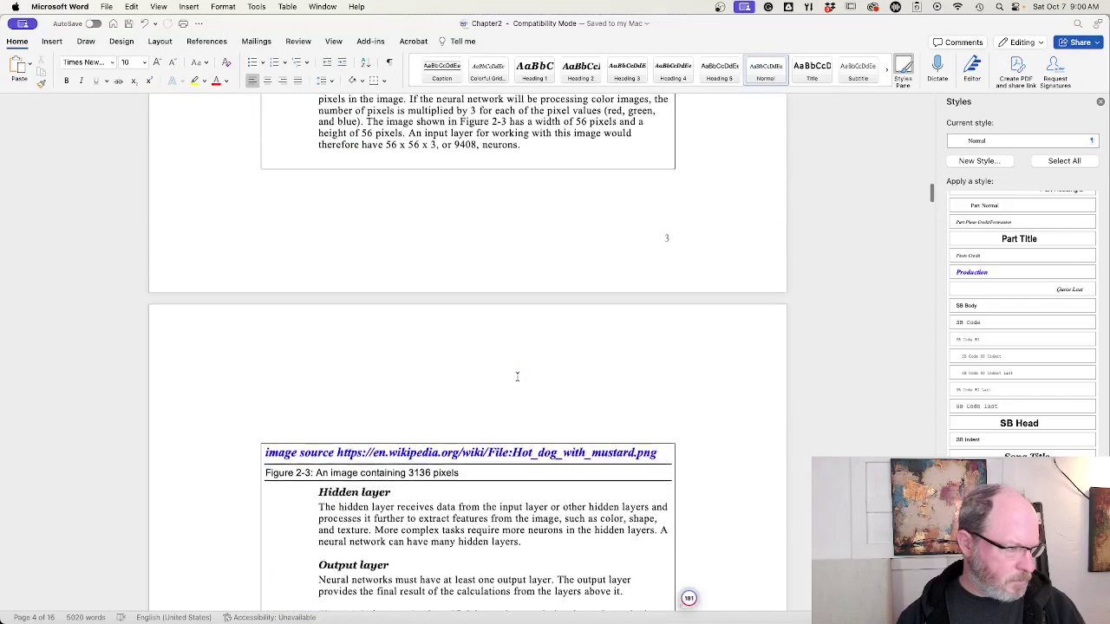
scroll(518, 380, "up", 1)
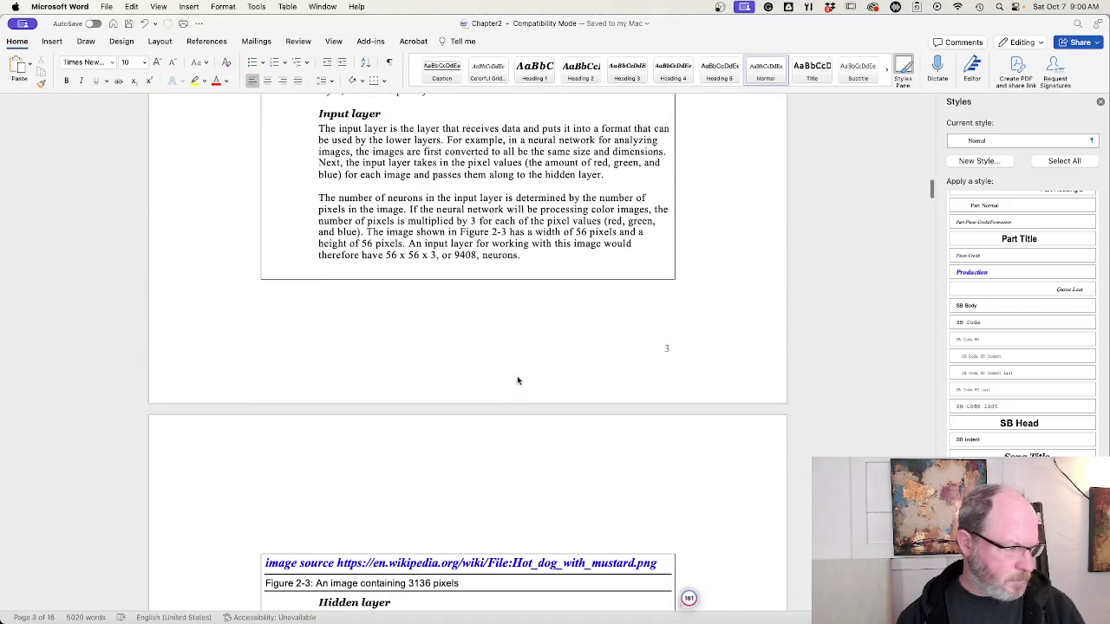
- Review the "Thinking about neural networks" section and its Input layer paragraphs, including the neuron count explanation
scroll(517, 379, "up", 2)
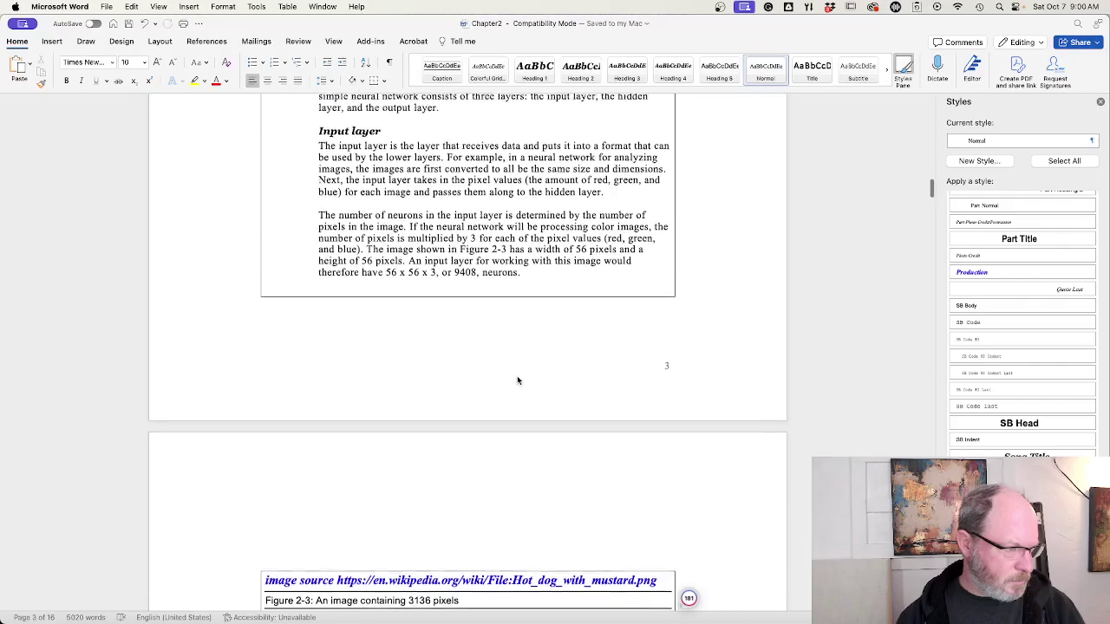
scroll(517, 379, "down", 1)
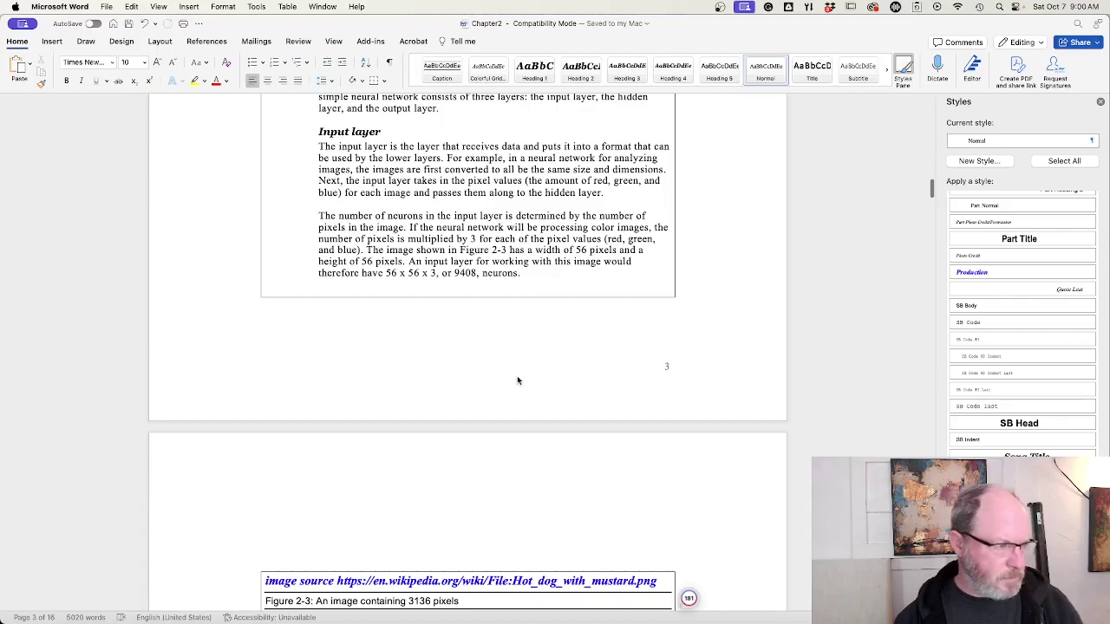
scroll(518, 379, "up", 4)
scroll(516, 376, "up", 8)
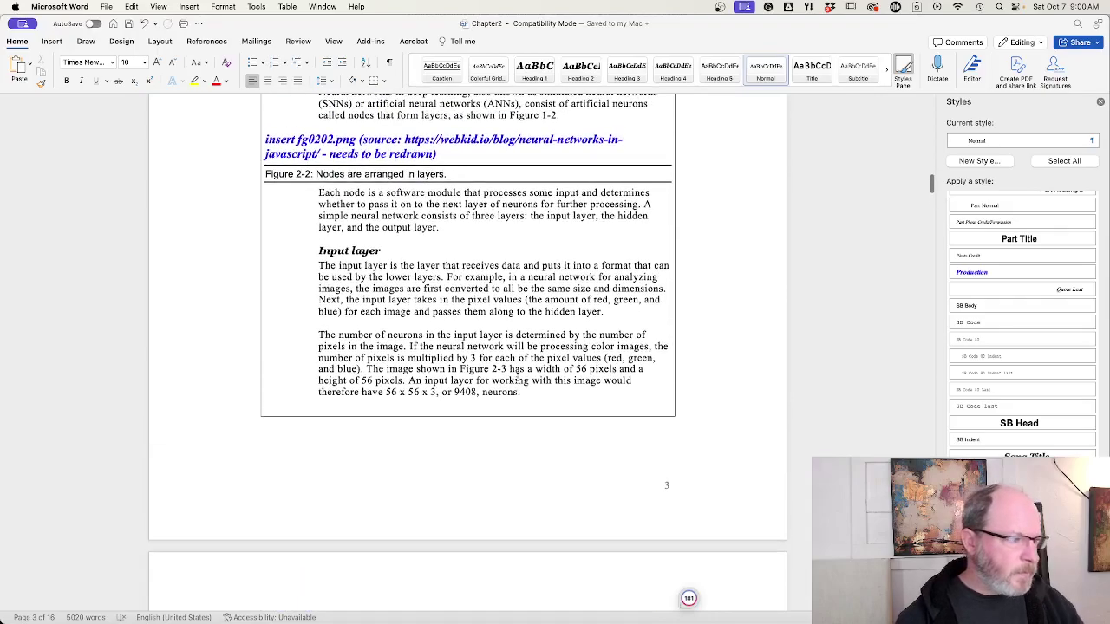
scroll(517, 376, "up", 3)
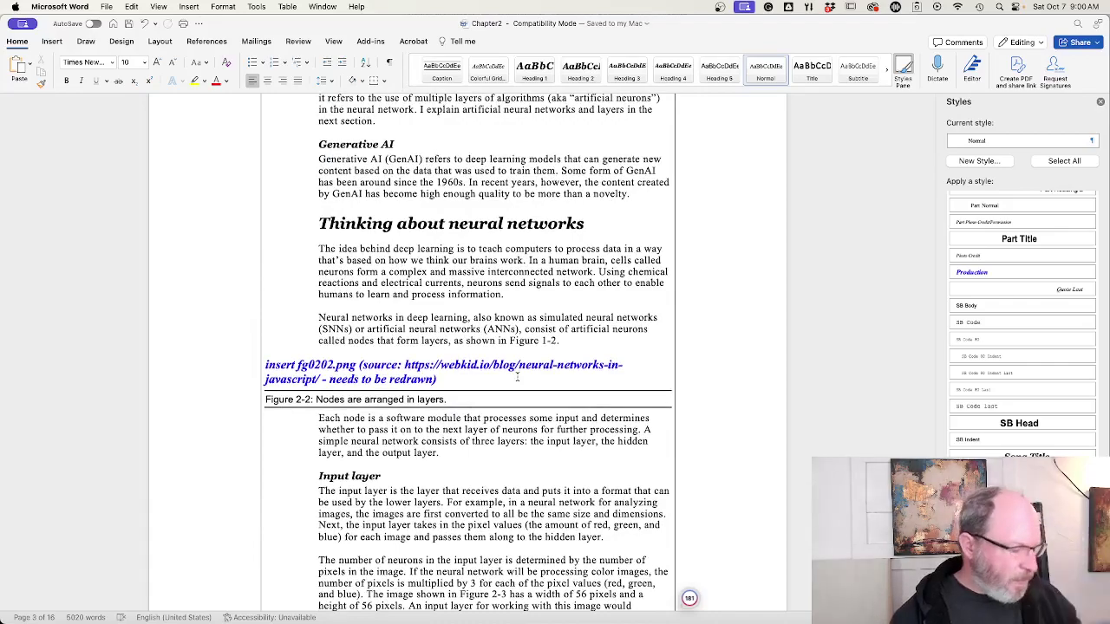
scroll(517, 376, "down", 3)
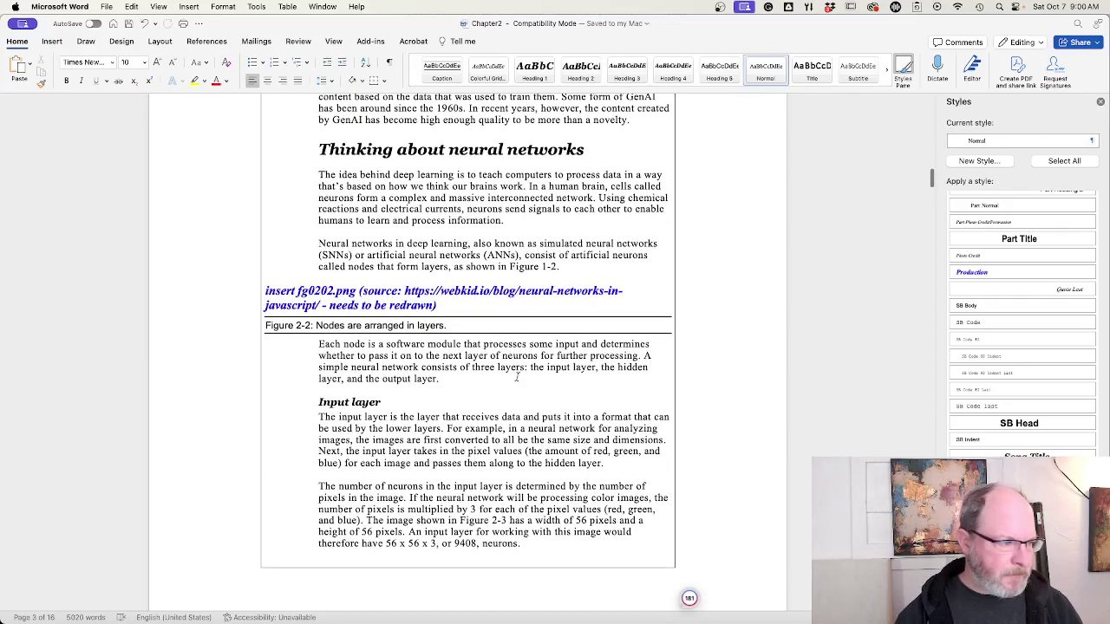
scroll(517, 376, "down", 5)
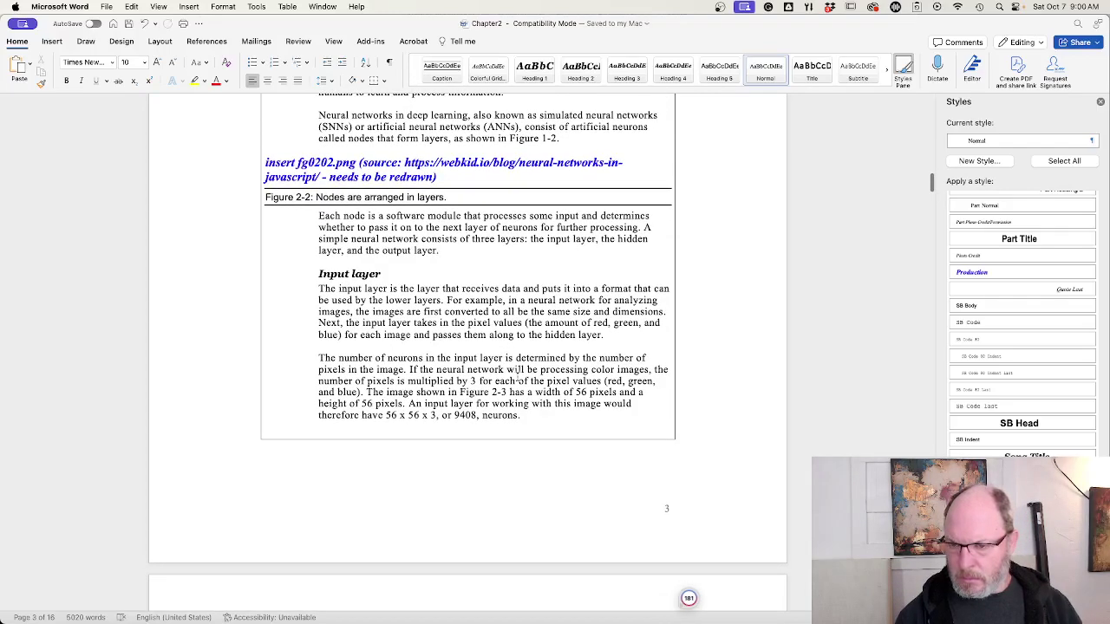
- Read on from the Hidden layer and Output layer paragraphs through the "Training and testing models" section to the weights and biases paragraph
scroll(517, 376, "down", 20)
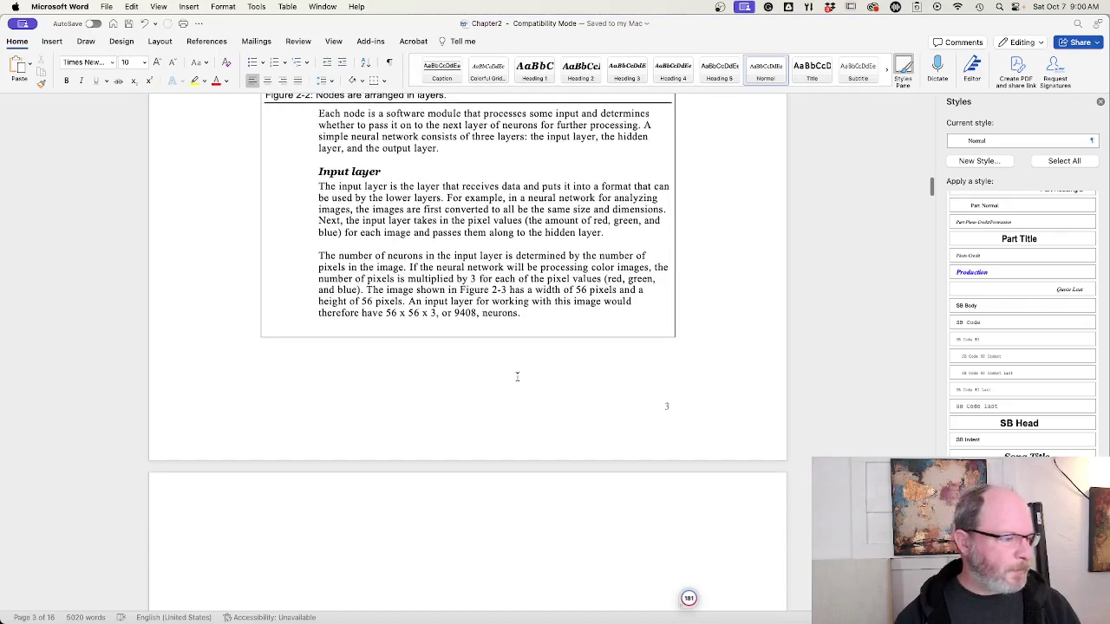
scroll(517, 376, "down", 3)
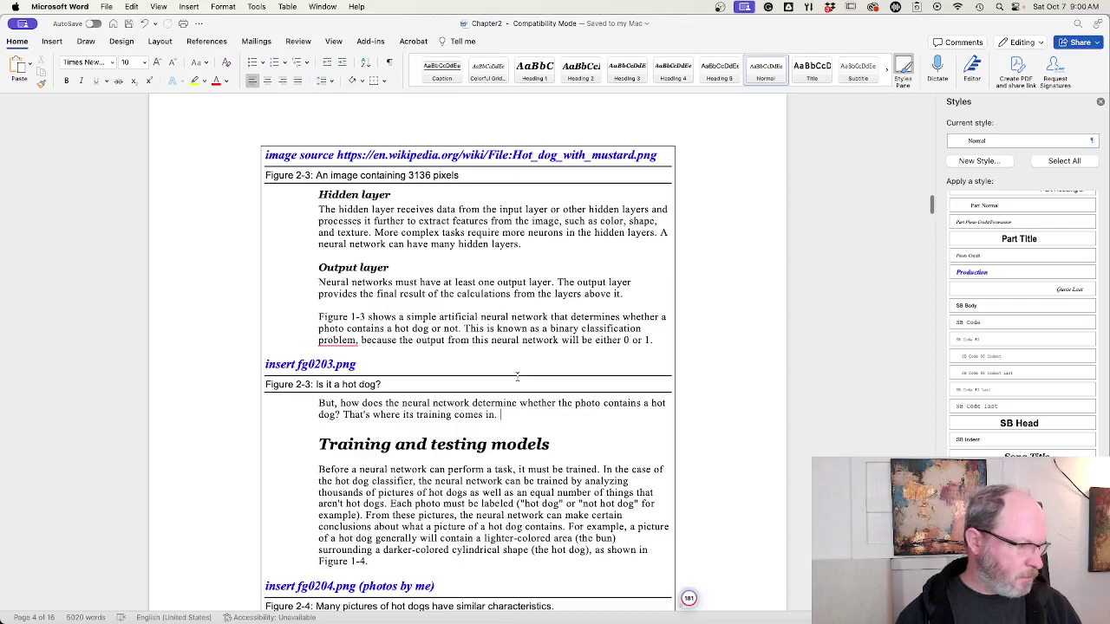
scroll(517, 376, "down", 10)
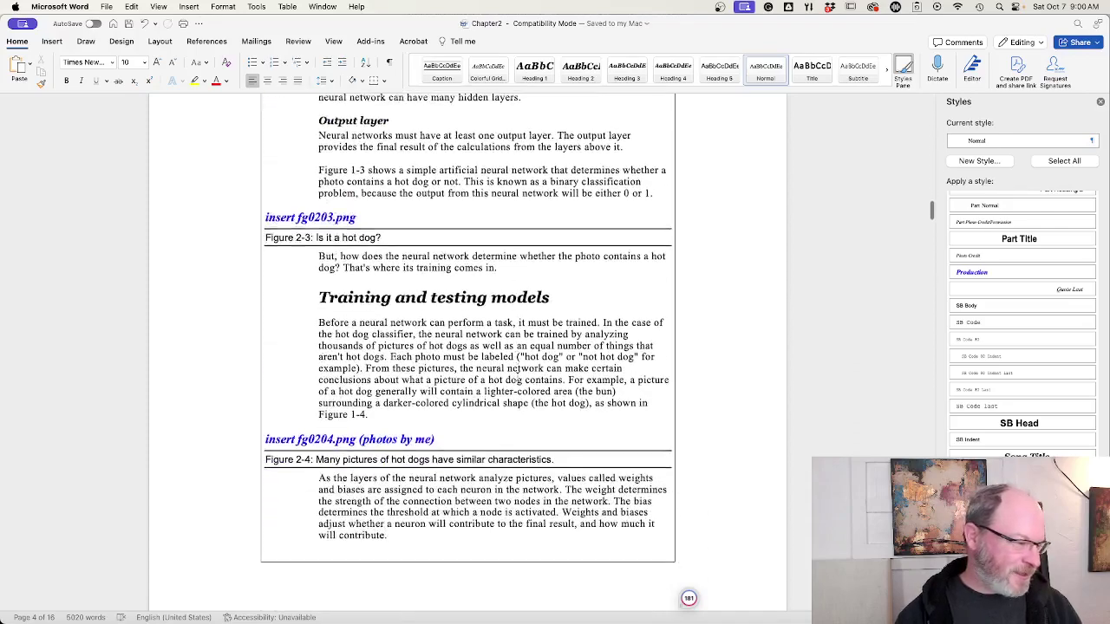
scroll(516, 376, "down", 1)
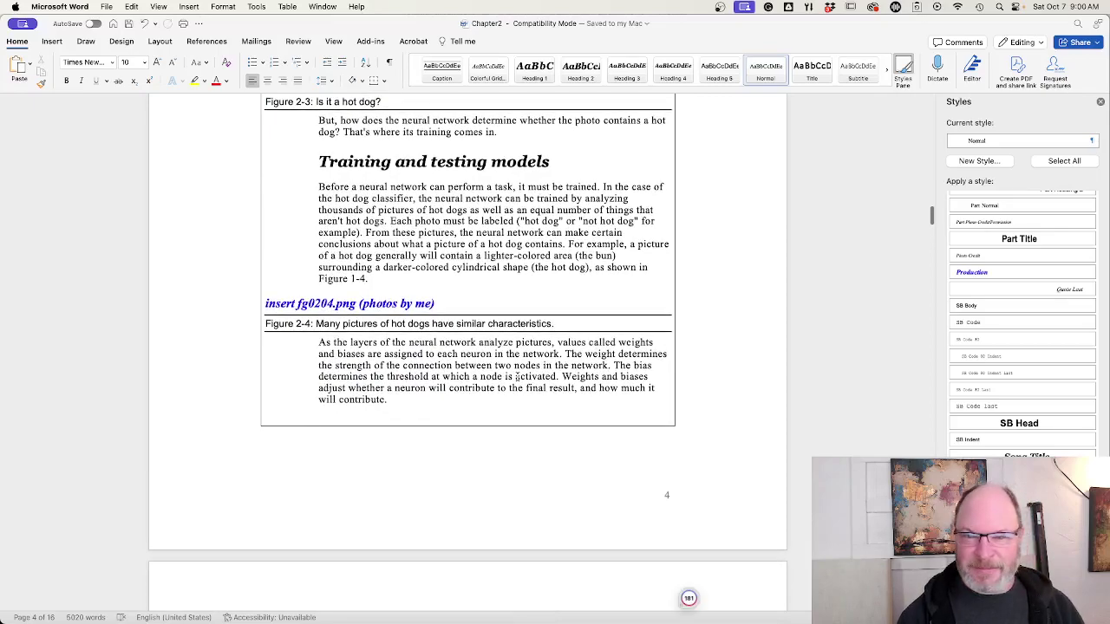
scroll(517, 376, "down", 1)
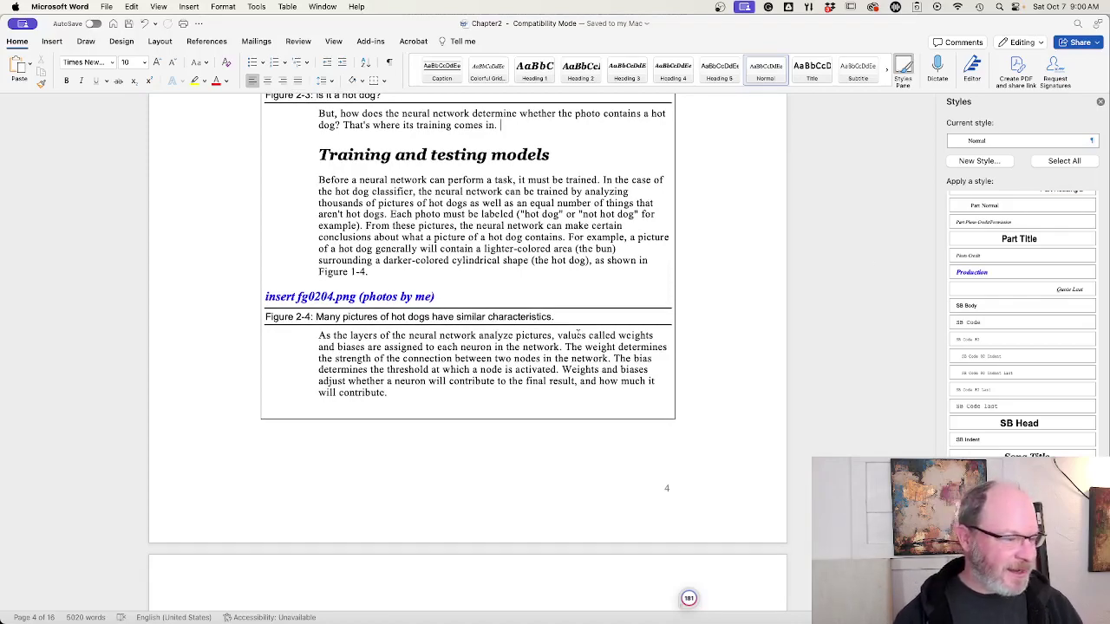
scroll(511, 374, "down", 3)
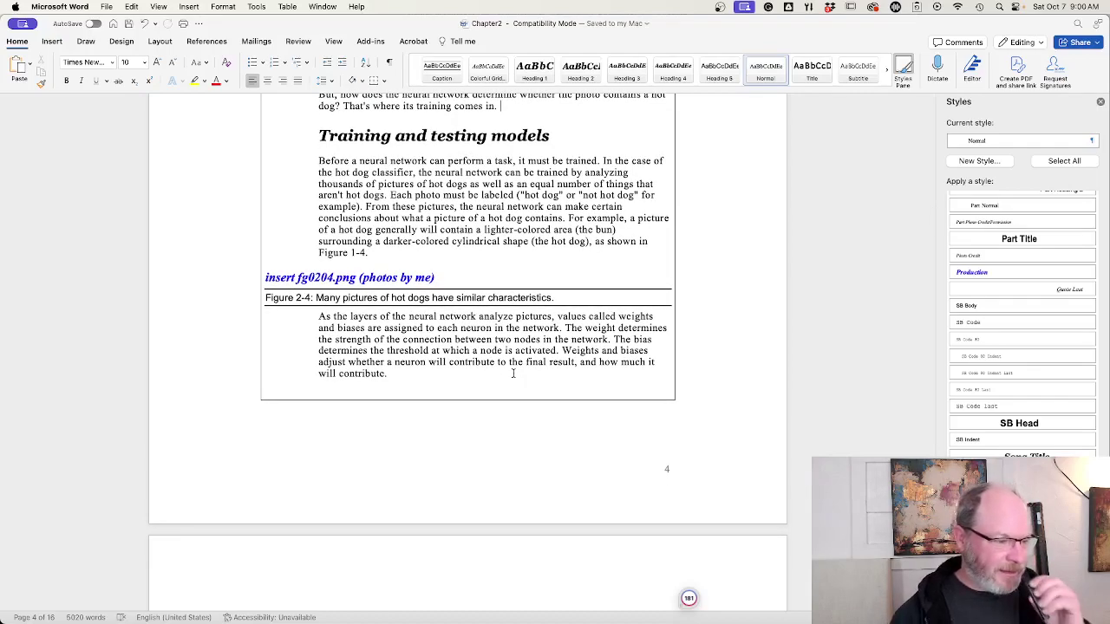
scroll(512, 374, "down", 2)
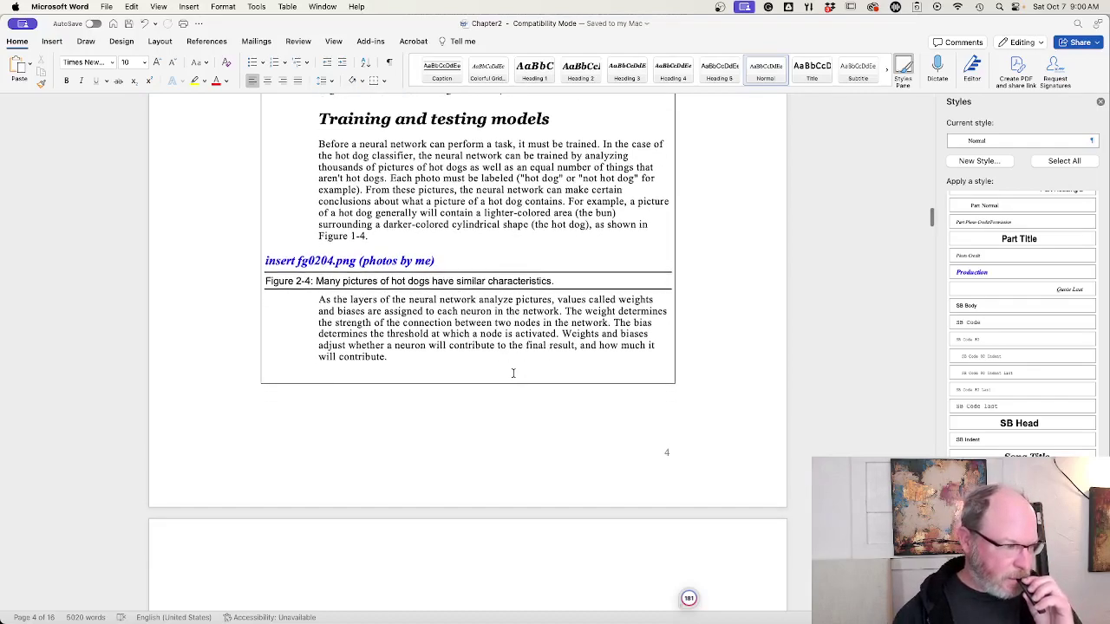
scroll(513, 372, "down", 3)
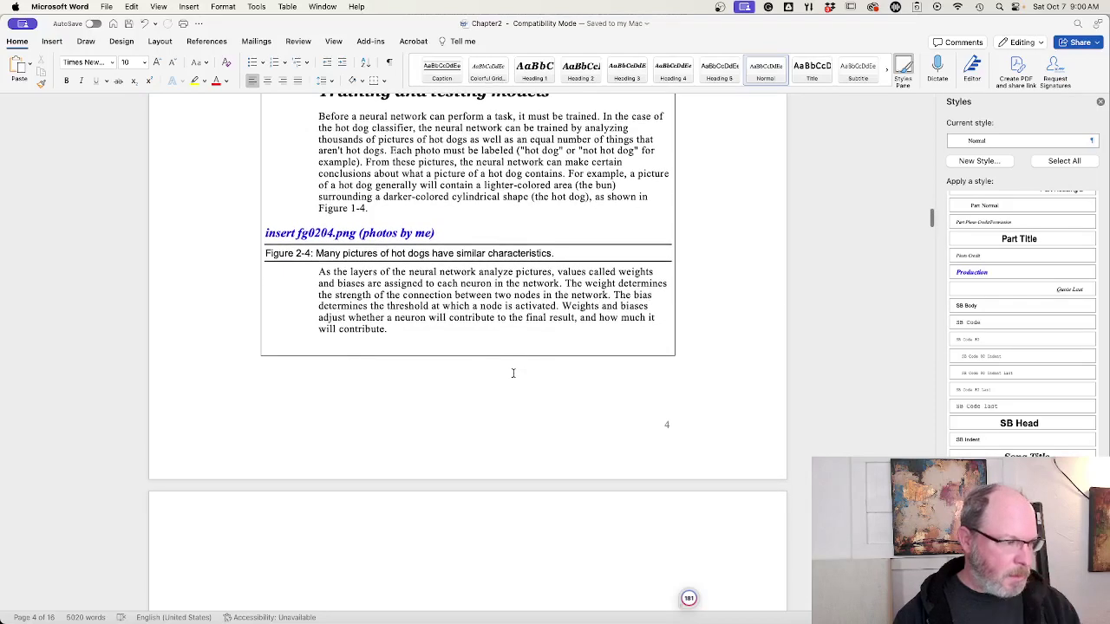
scroll(512, 373, "down", 1)
scroll(513, 373, "down", 1)
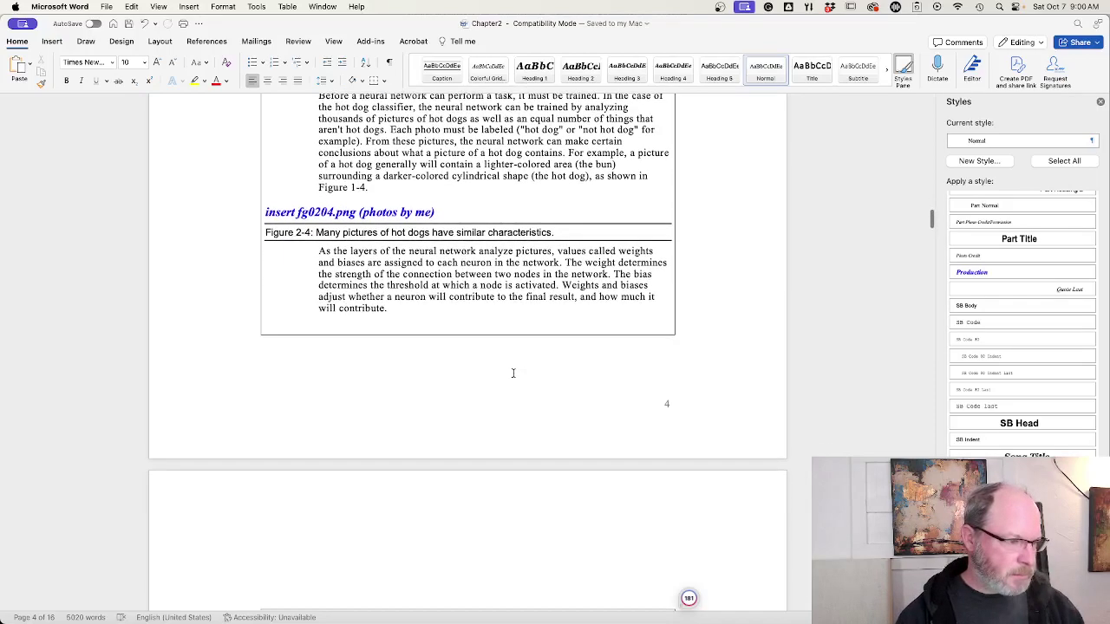
scroll(512, 372, "up", 15)
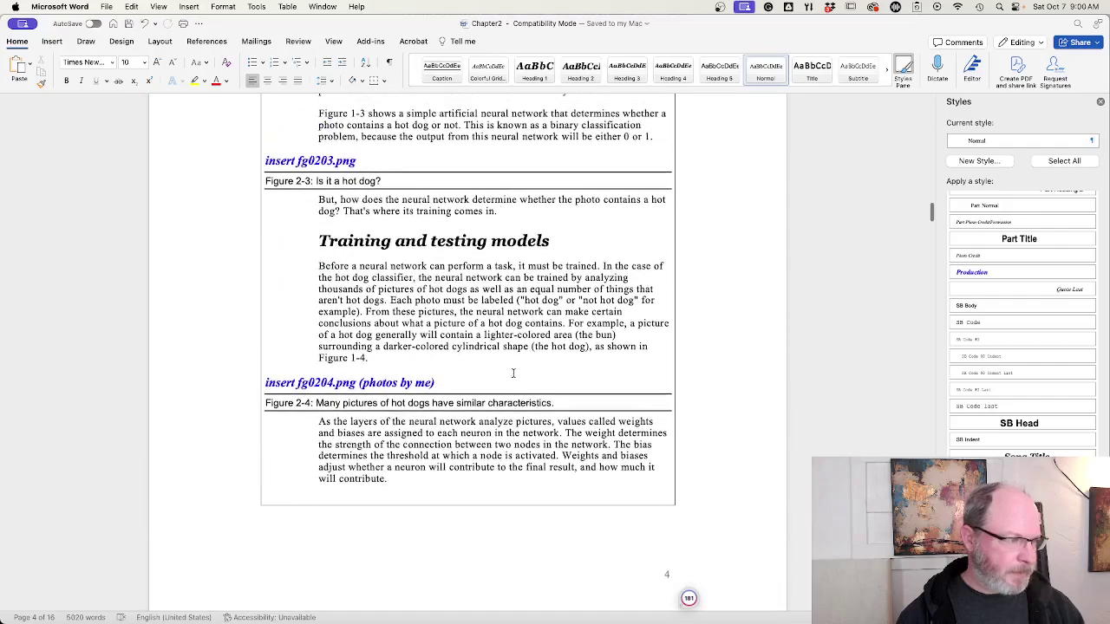
scroll(512, 373, "down", 4)
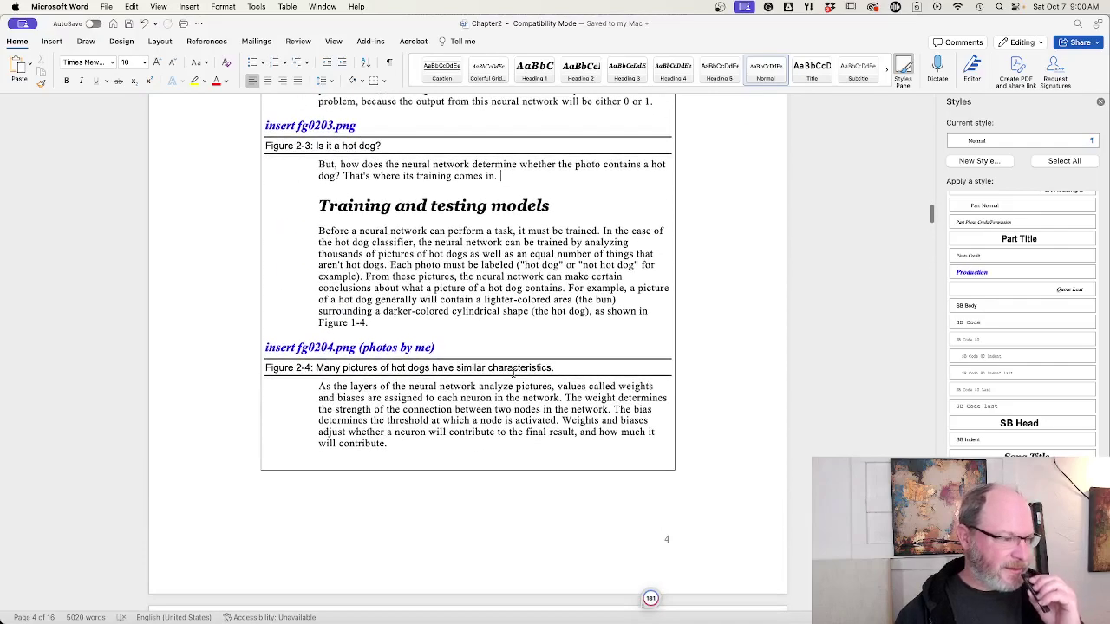
scroll(513, 373, "down", 1)
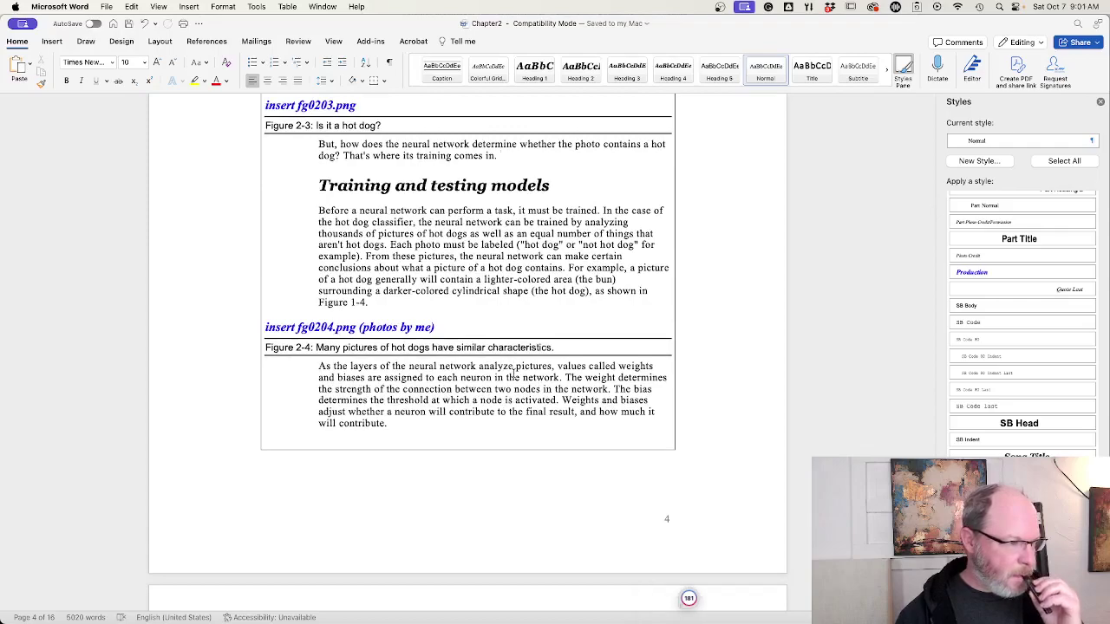
- Look back over the chapter from the Hidden layer section to the Machine learning and Deep learning definitions
scroll(513, 373, "up", 10)
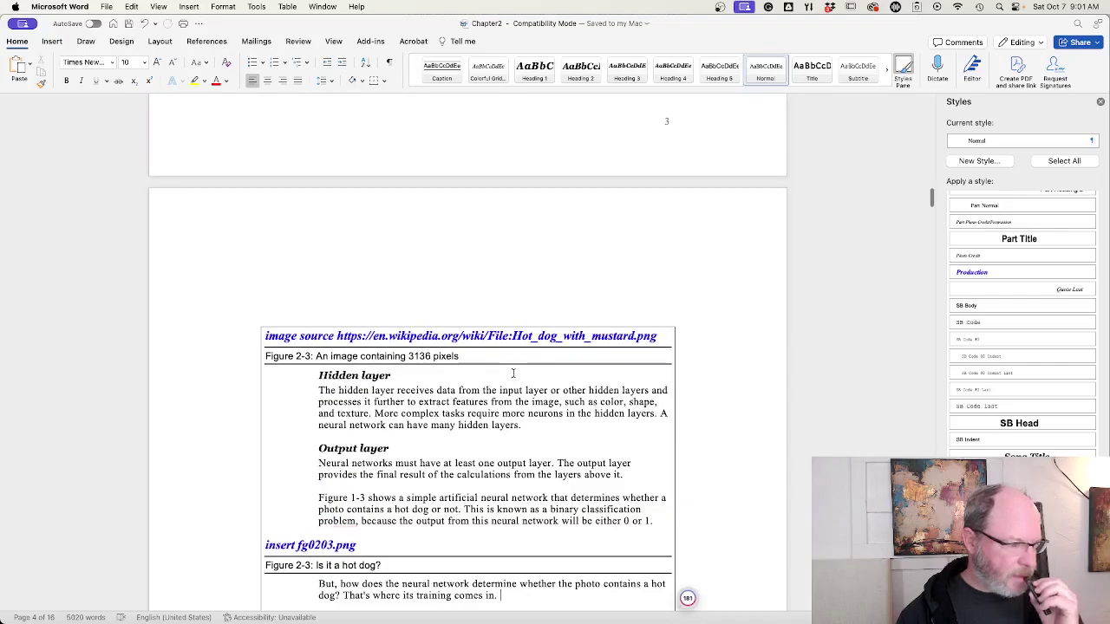
scroll(512, 372, "down", 1)
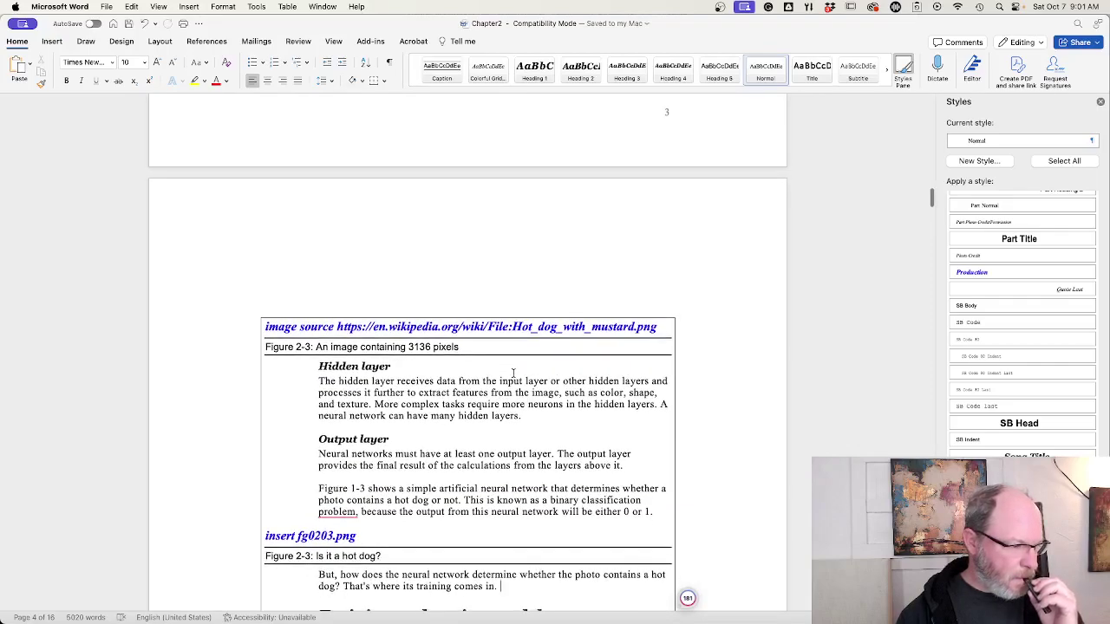
scroll(513, 373, "up", 10)
scroll(513, 373, "up", 5)
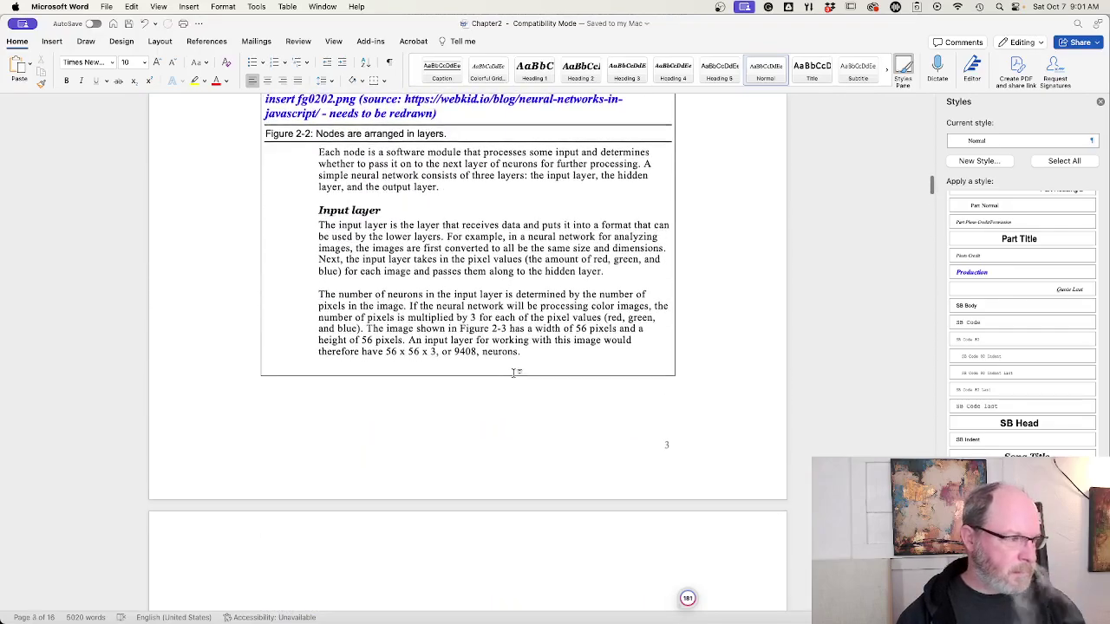
scroll(513, 372, "up", 2)
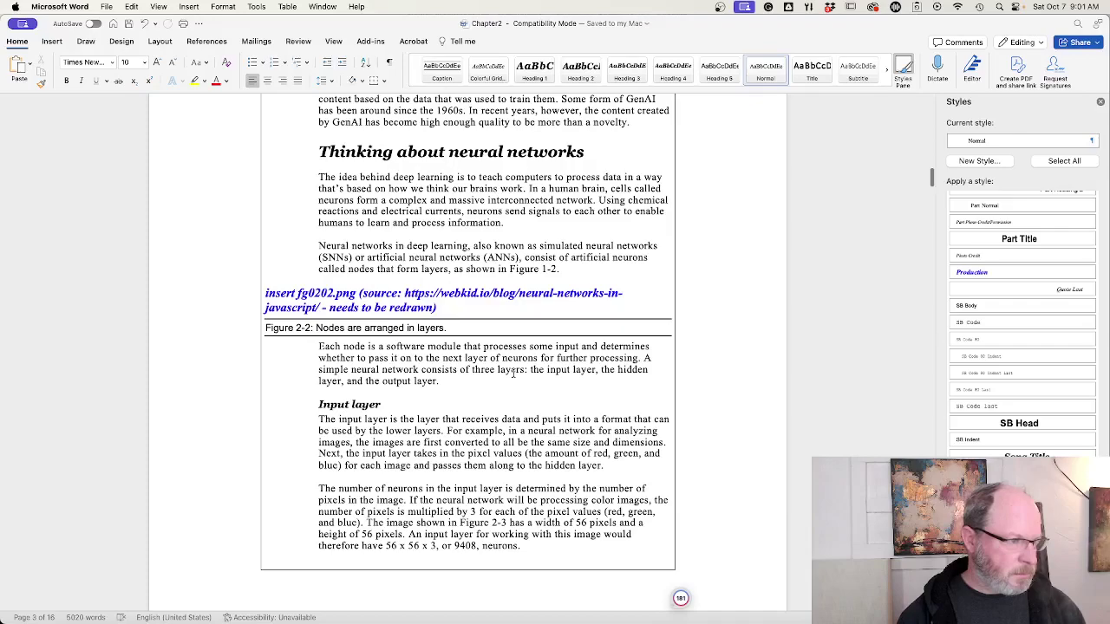
scroll(513, 373, "up", 4)
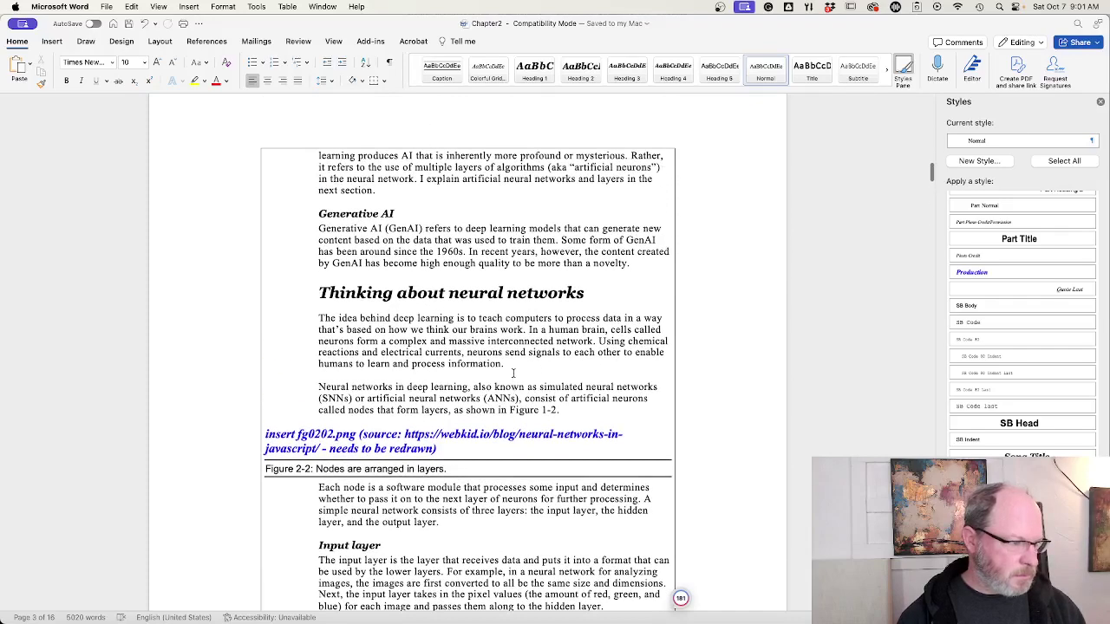
scroll(512, 372, "up", 12)
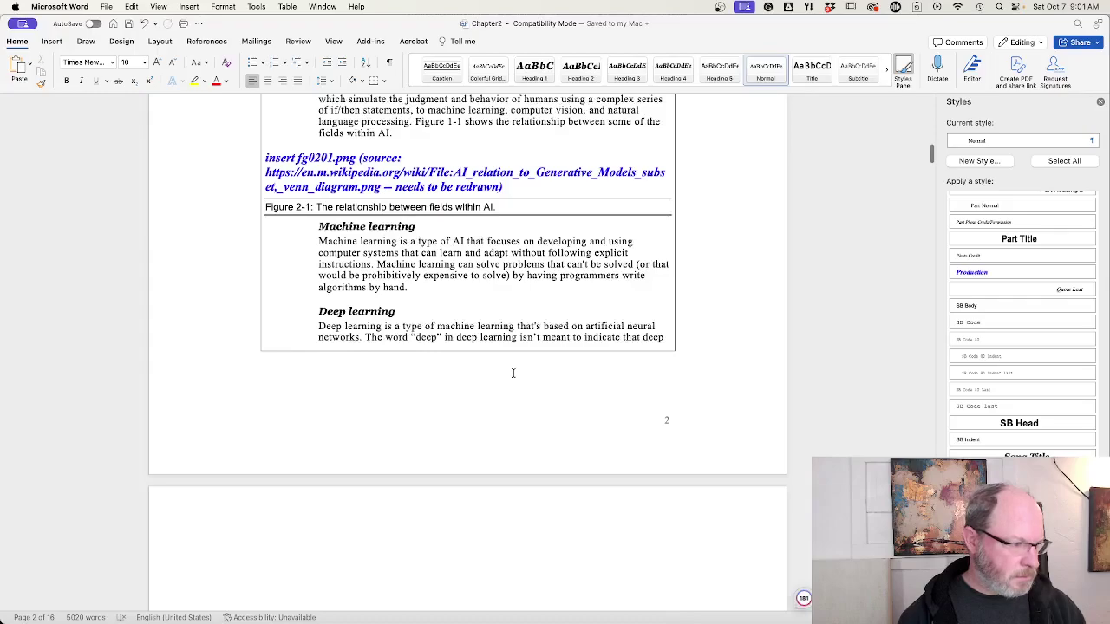
- Reread the text from Generative AI through the node description and Input layer section up to the hot dog image's source note
scroll(512, 373, "down", 14)
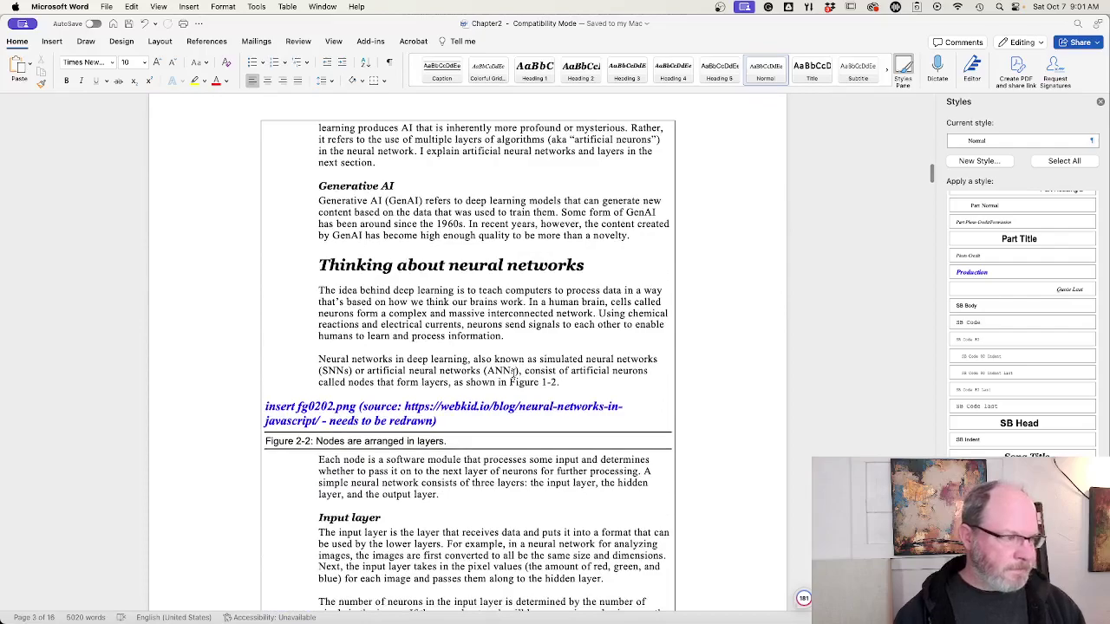
scroll(512, 373, "down", 2)
scroll(512, 373, "down", 3)
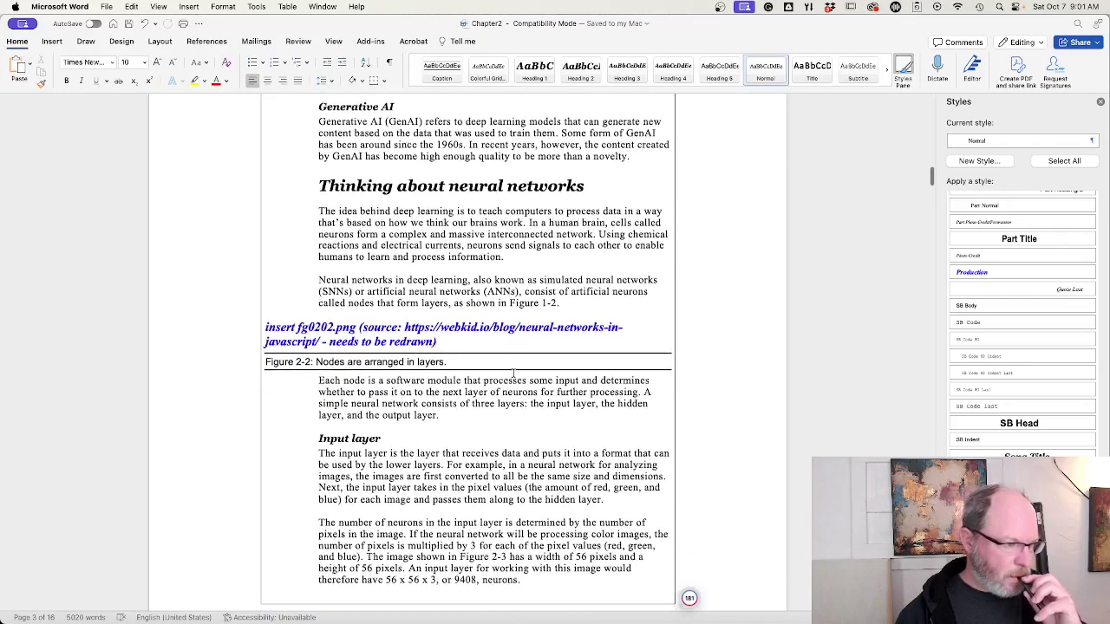
scroll(512, 372, "down", 4)
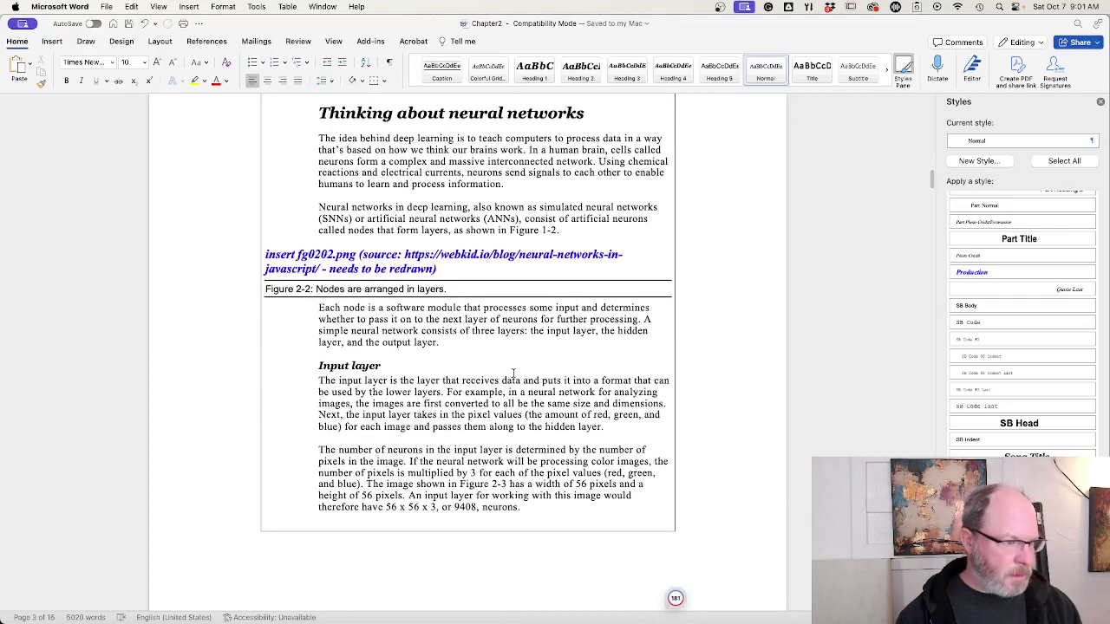
scroll(512, 373, "down", 1)
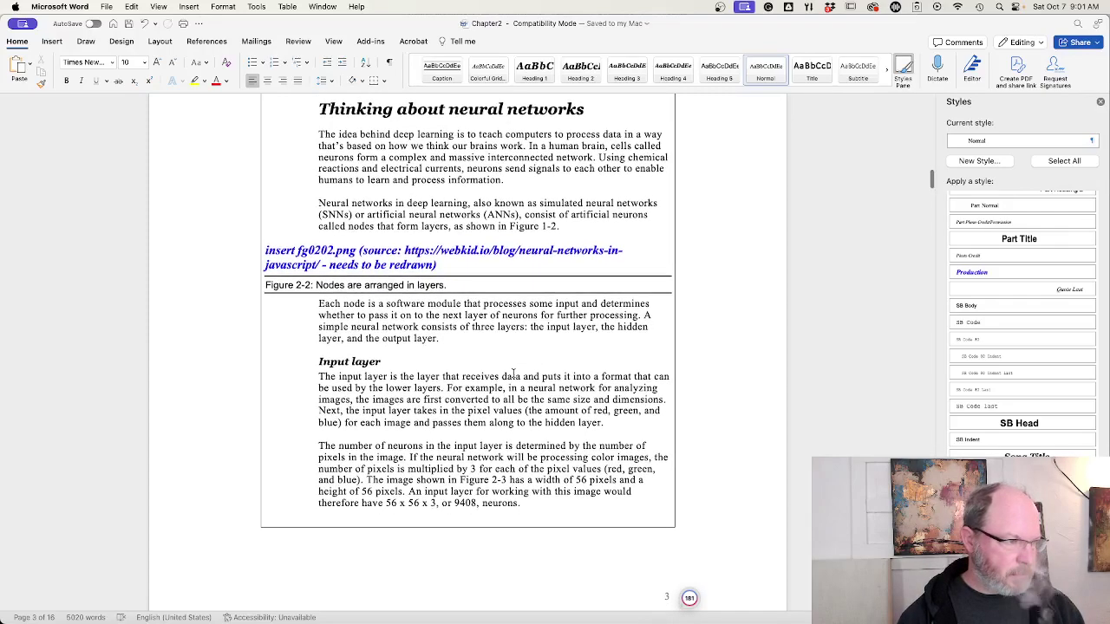
scroll(512, 372, "down", 1)
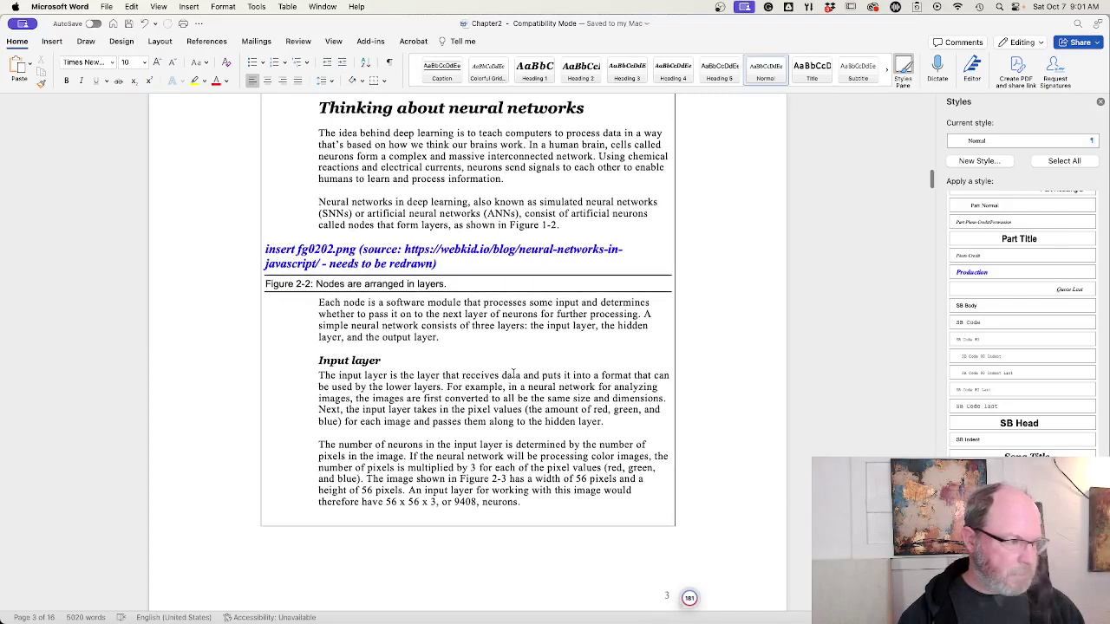
scroll(512, 373, "down", 6)
scroll(513, 372, "down", 2)
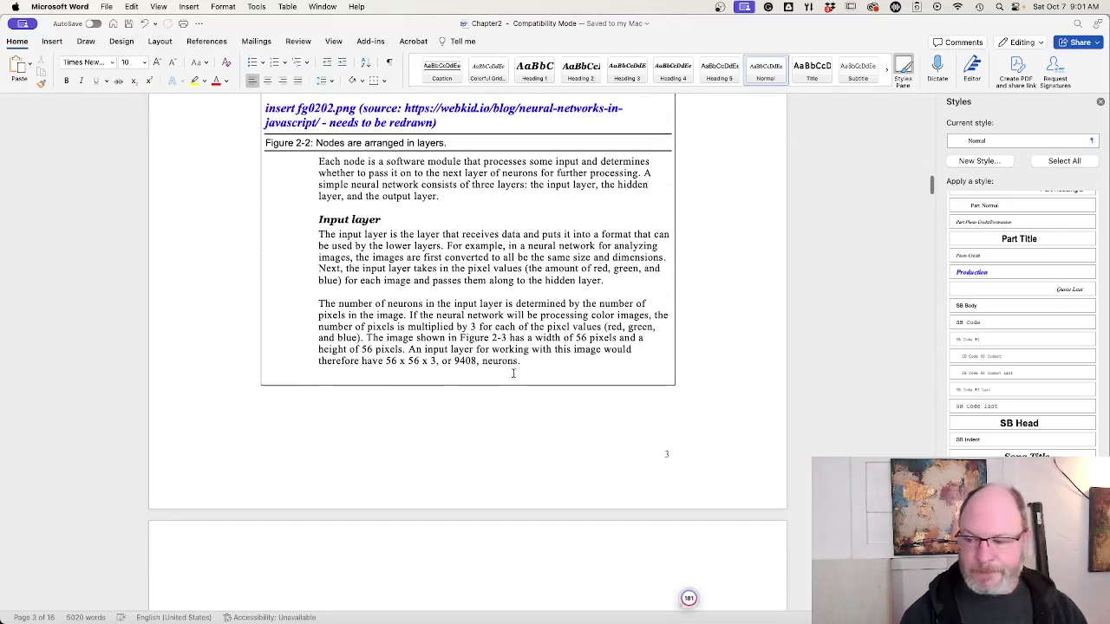
scroll(512, 373, "down", 2)
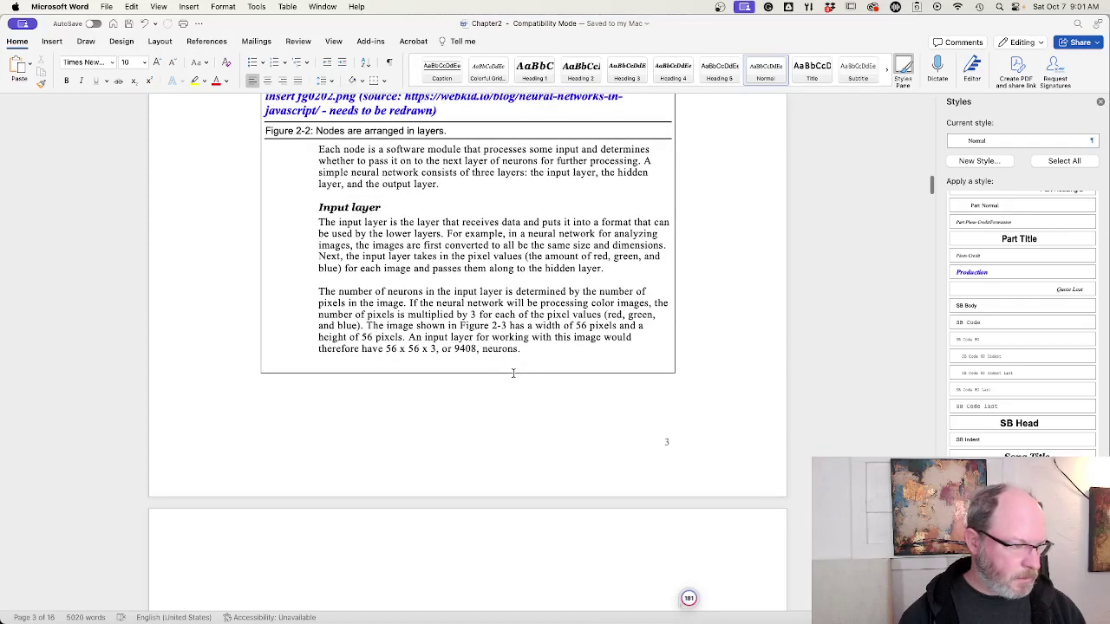
scroll(512, 373, "down", 1)
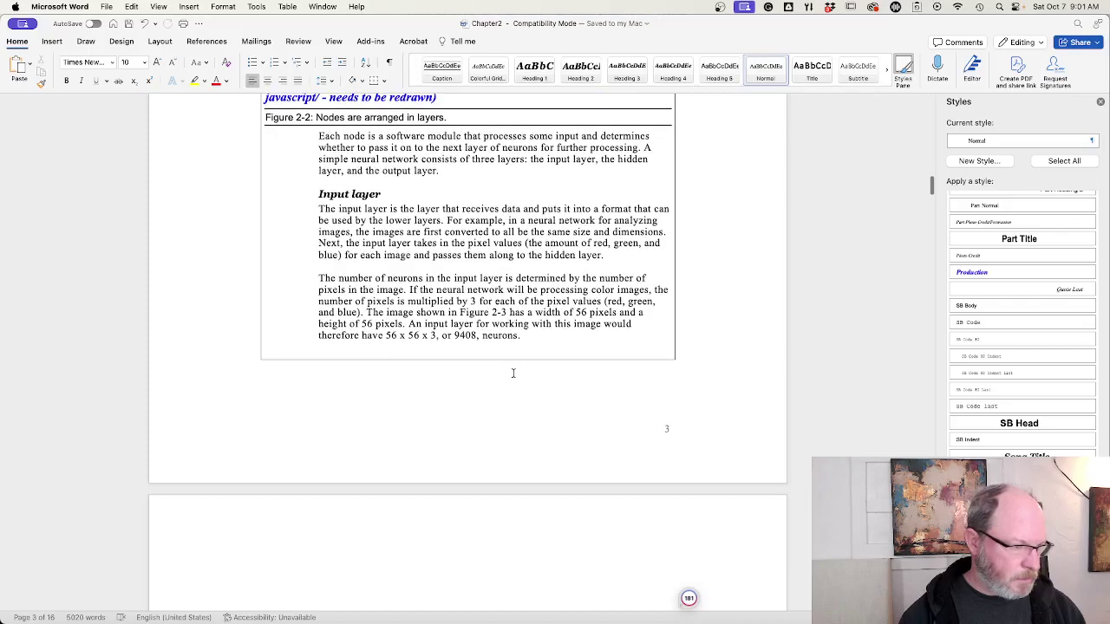
scroll(512, 373, "down", 2)
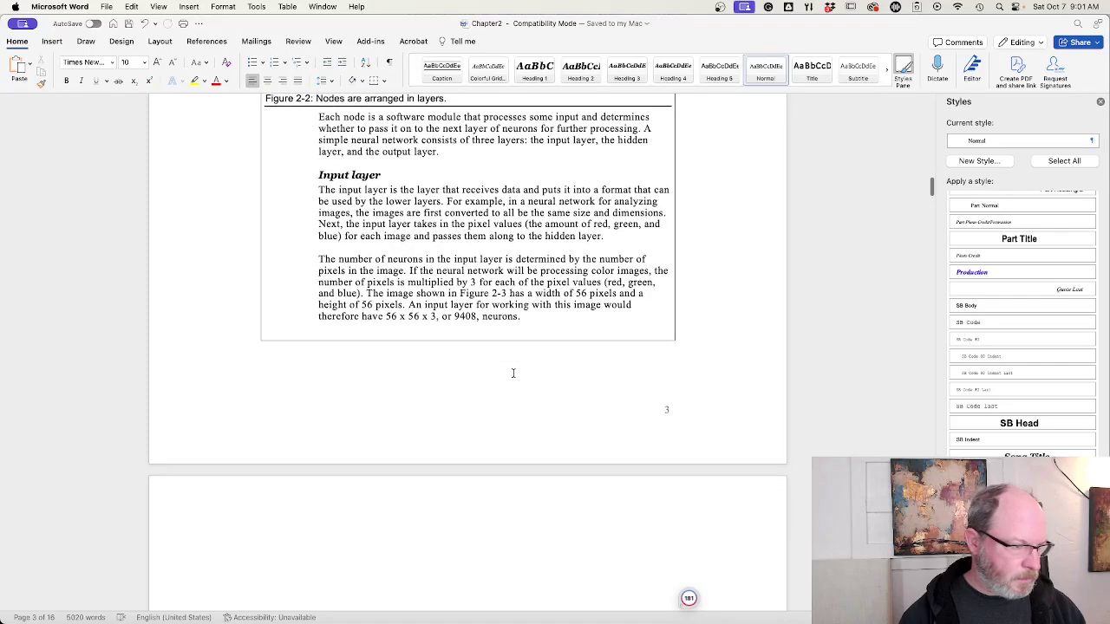
scroll(512, 373, "down", 1)
scroll(512, 373, "down", 3)
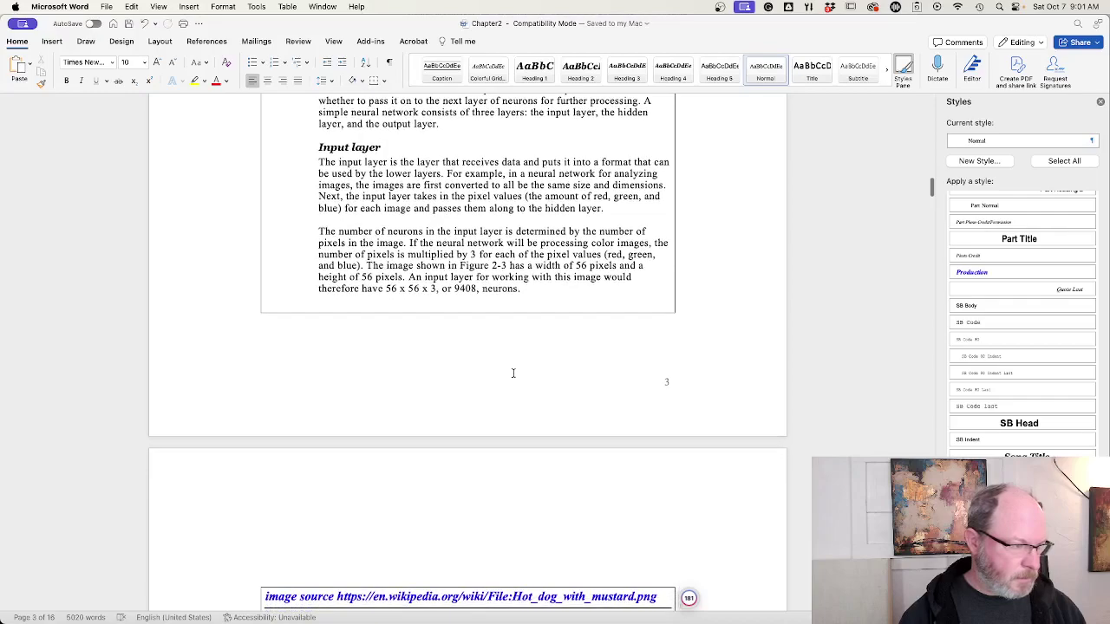
scroll(512, 376, "down", 1)
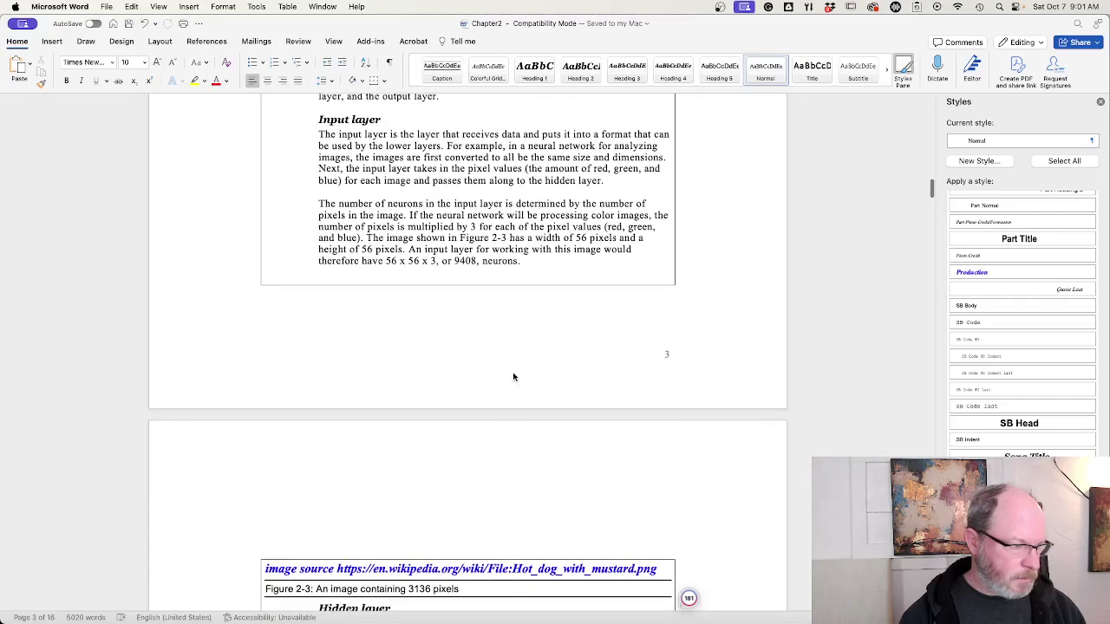
- Insert a TechnicalStuff tag before the Input layer paragraph that begins "The number of neurons in the input layer"
scroll(512, 376, "down", 1)
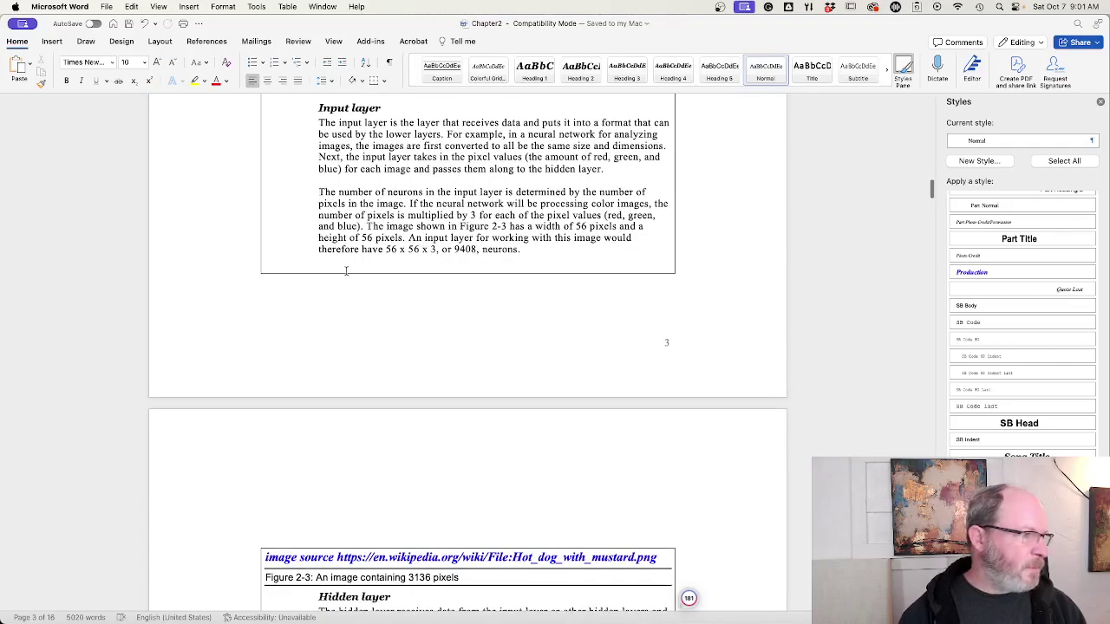
left_click(221, 202)
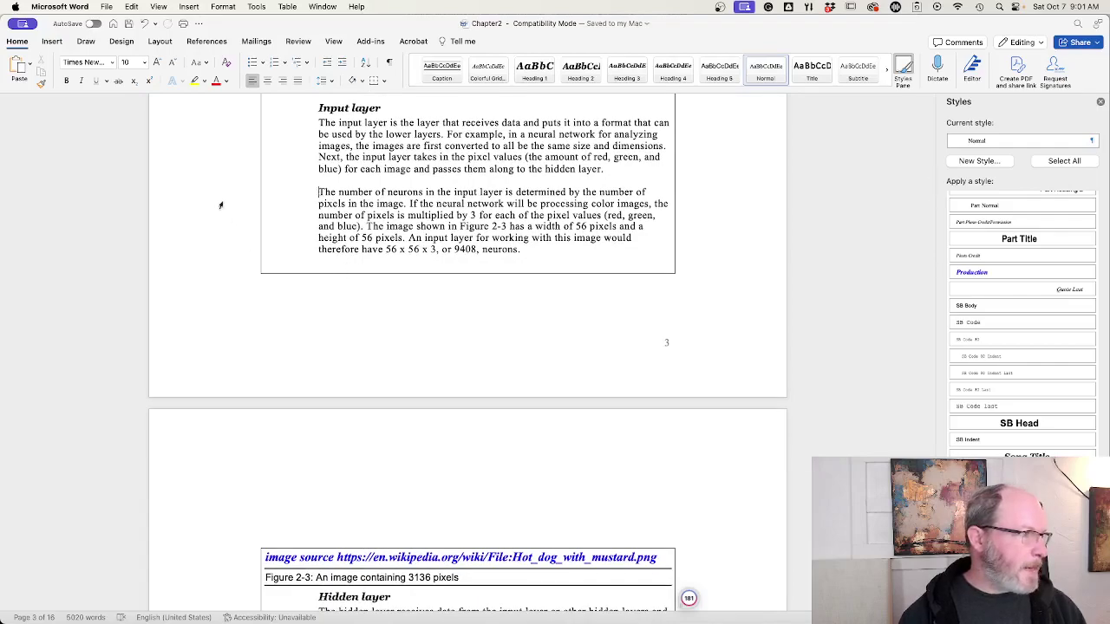
left_click(370, 41)
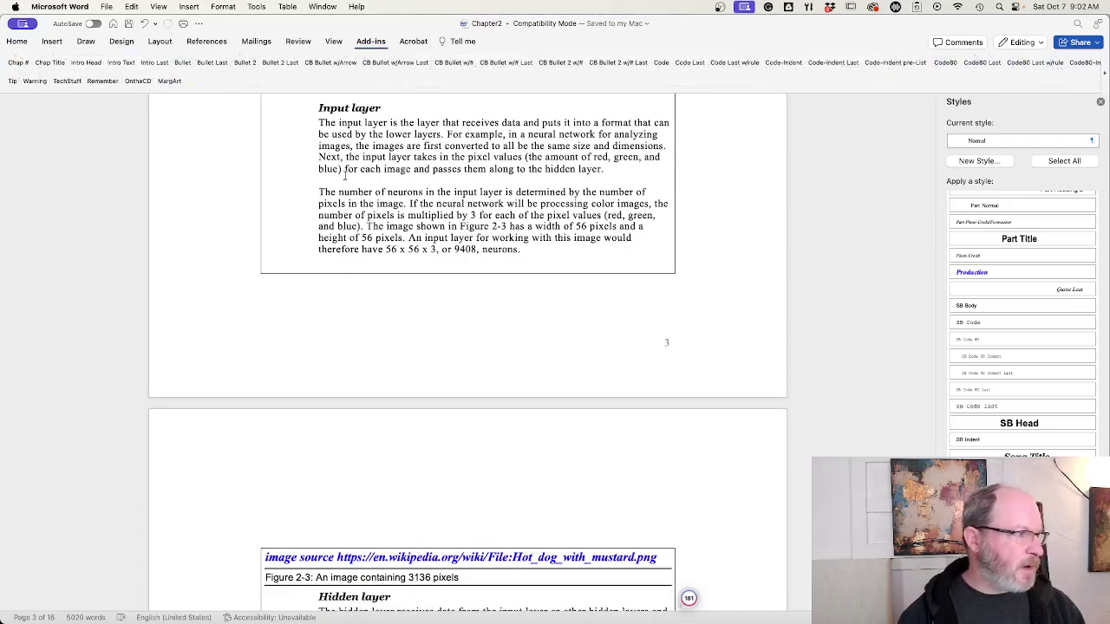
left_click(66, 81)
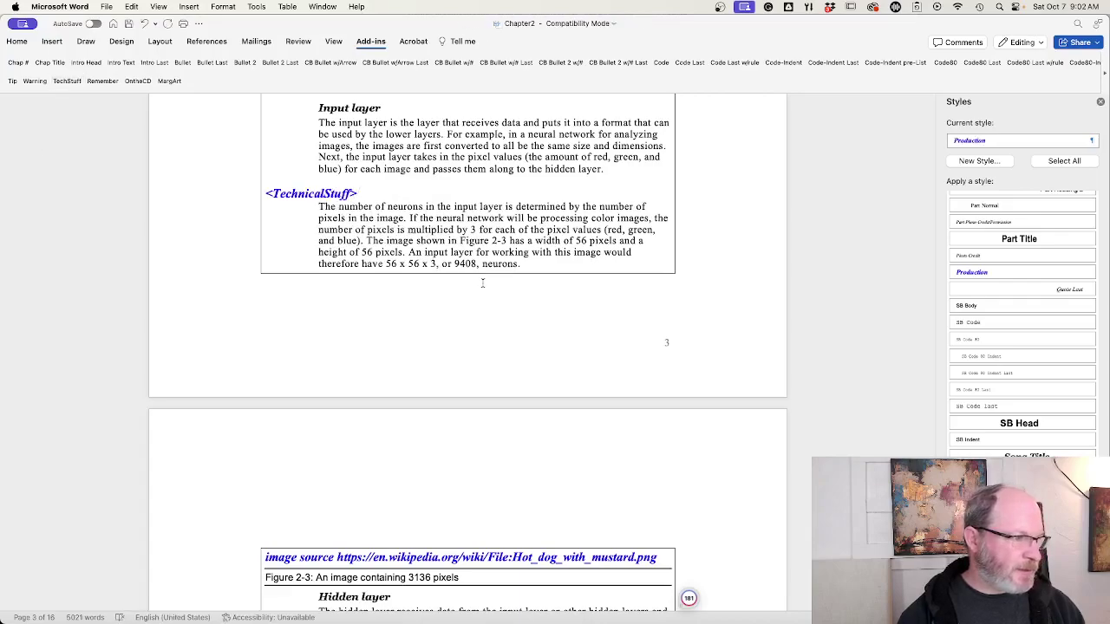
- Read through the Hidden layer and Output layer sections and the start of "Training and testing models"
scroll(482, 283, "down", 1)
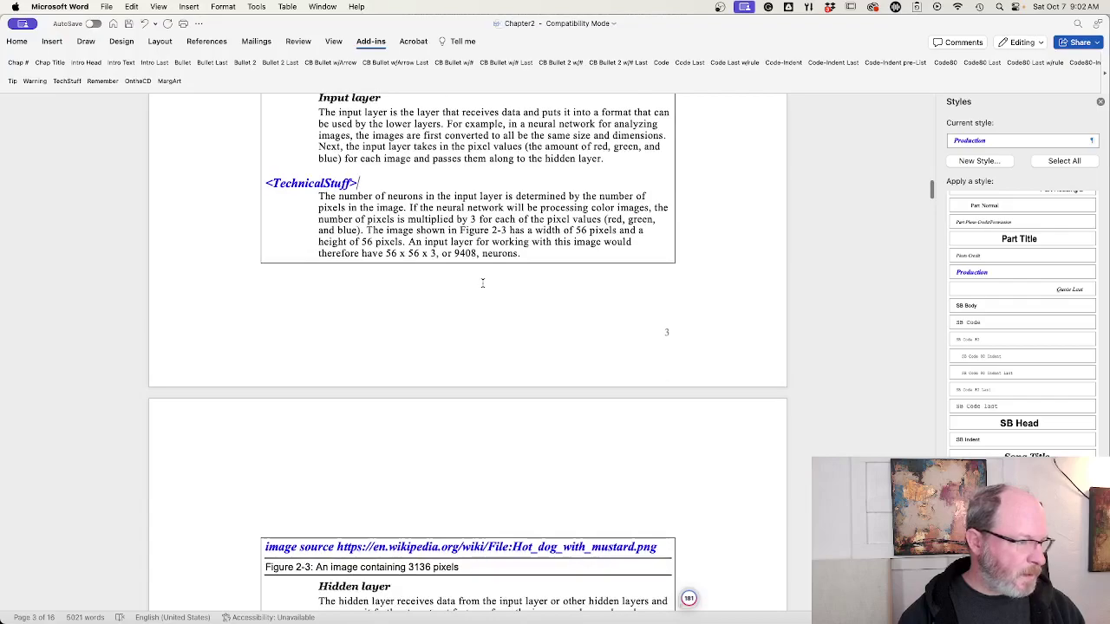
scroll(483, 283, "down", 10)
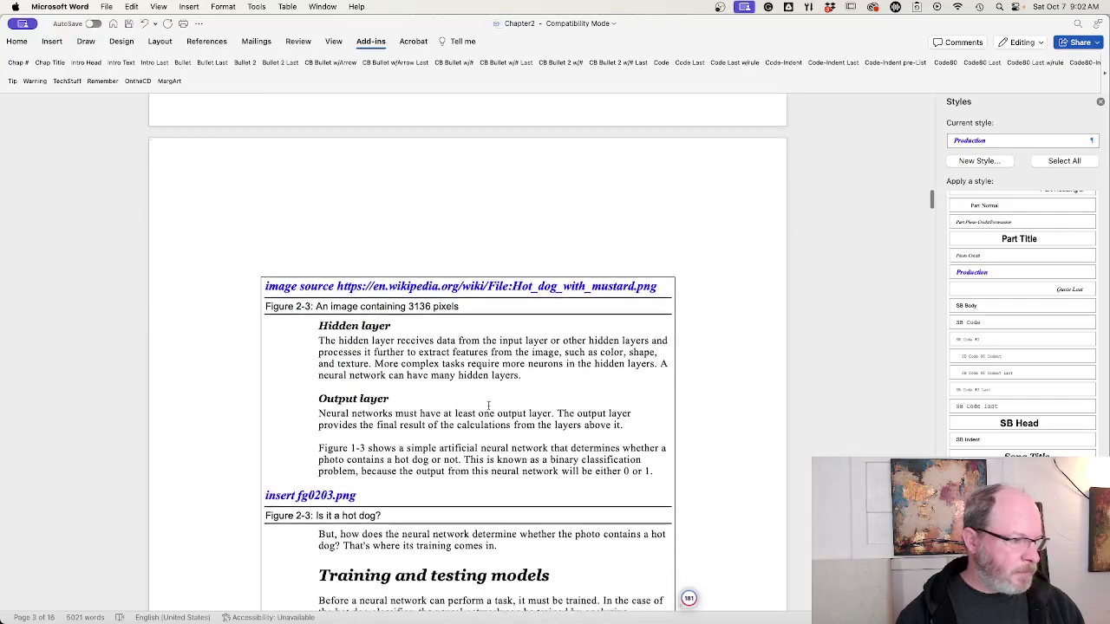
scroll(488, 405, "down", 2)
scroll(488, 405, "down", 1)
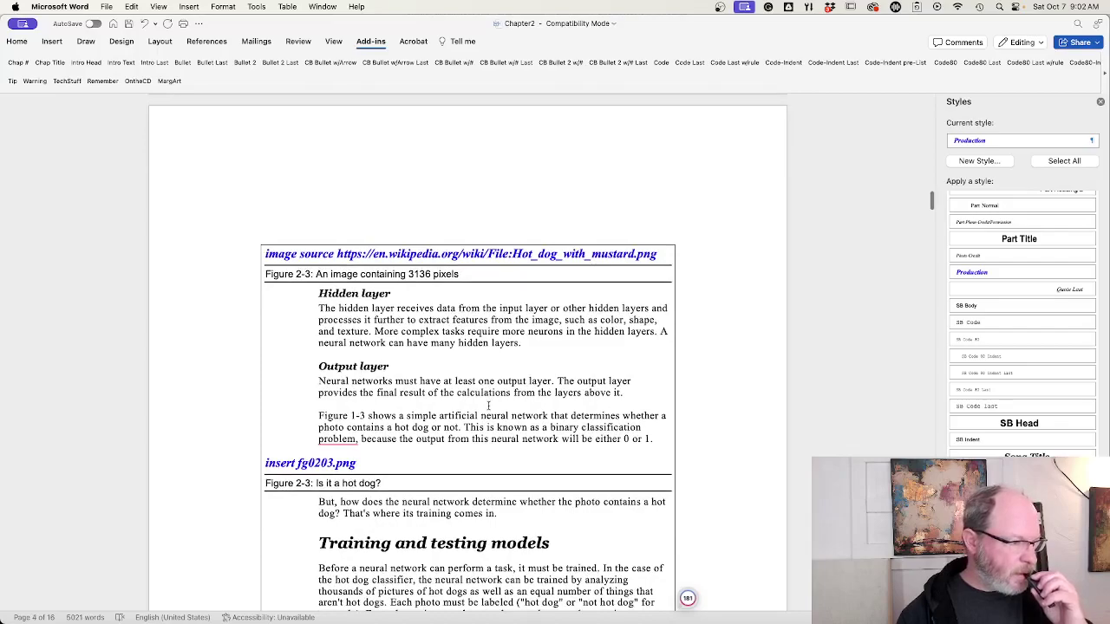
scroll(488, 405, "down", 5)
scroll(488, 405, "down", 4)
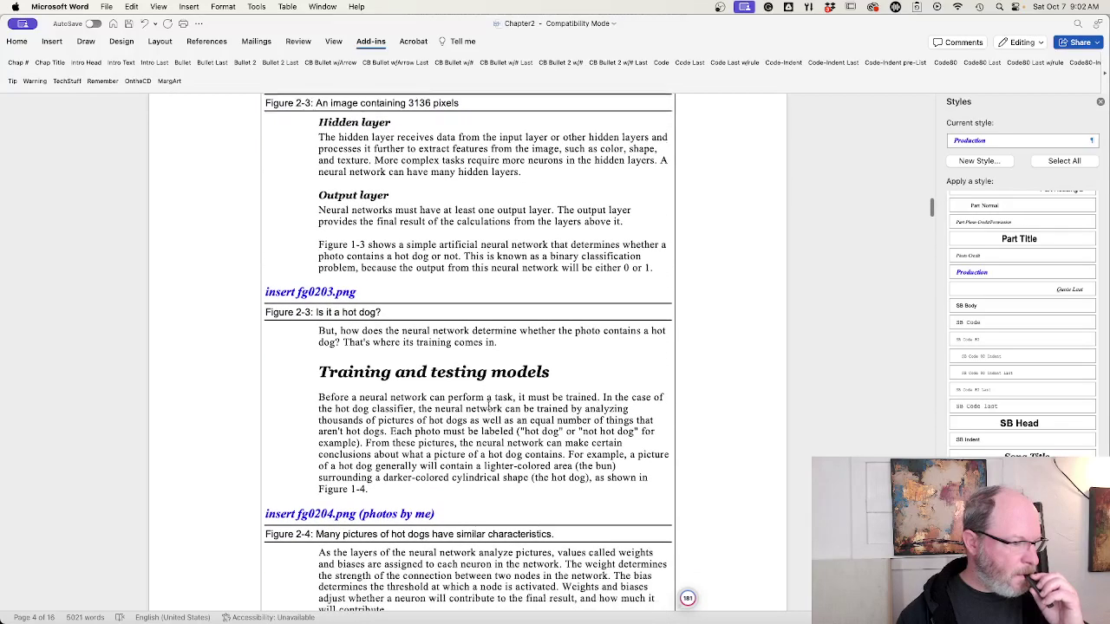
scroll(488, 405, "down", 1)
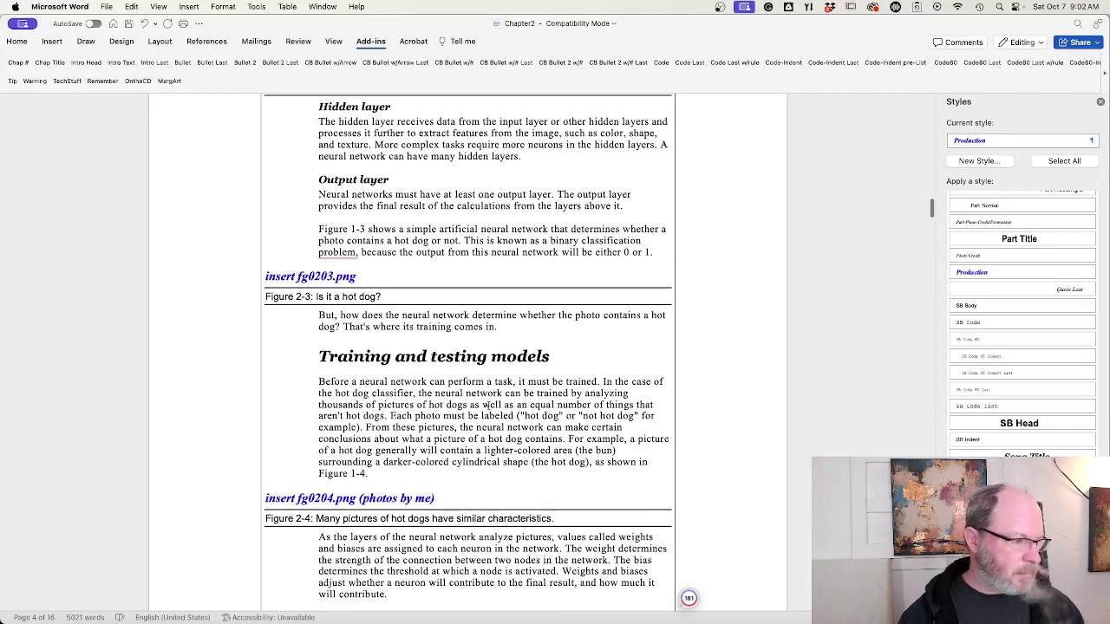
scroll(488, 405, "down", 7)
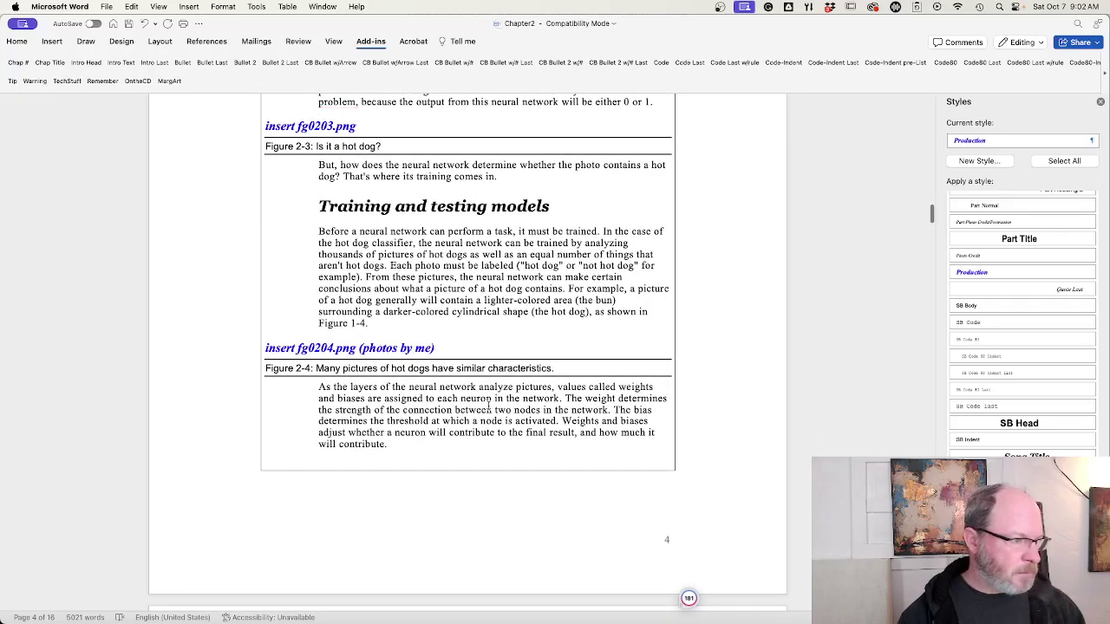
scroll(489, 404, "up", 7)
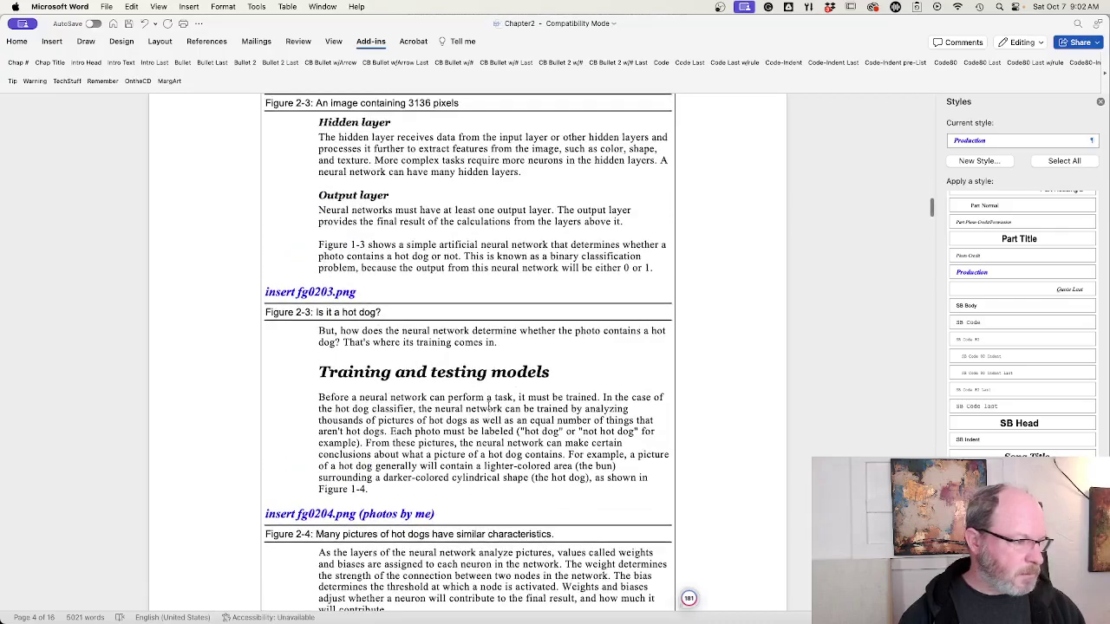
scroll(488, 406, "down", 10)
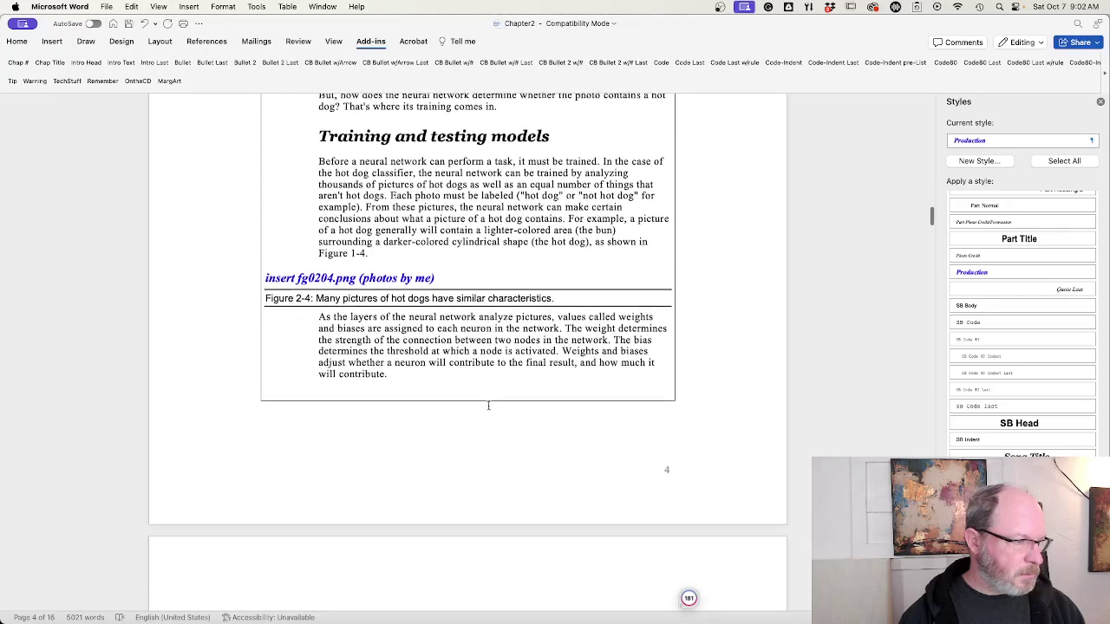
- Review the hot dog training paragraph, the weights and biases explanation, and the parameters paragraph leading into "Uses for models"
scroll(489, 406, "down", 1)
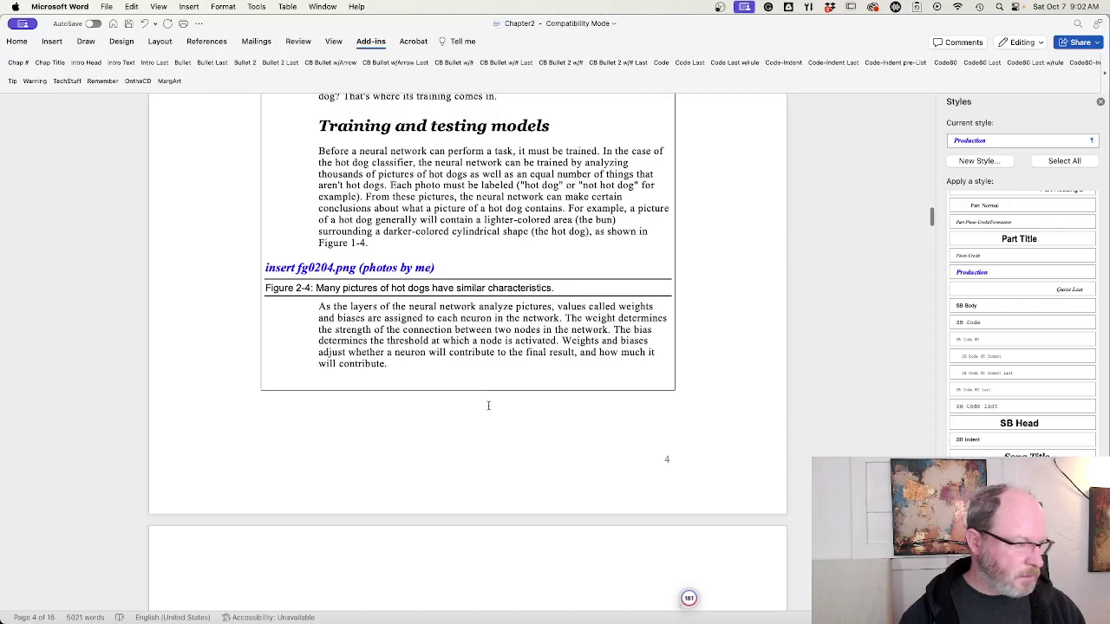
scroll(488, 406, "down", 1)
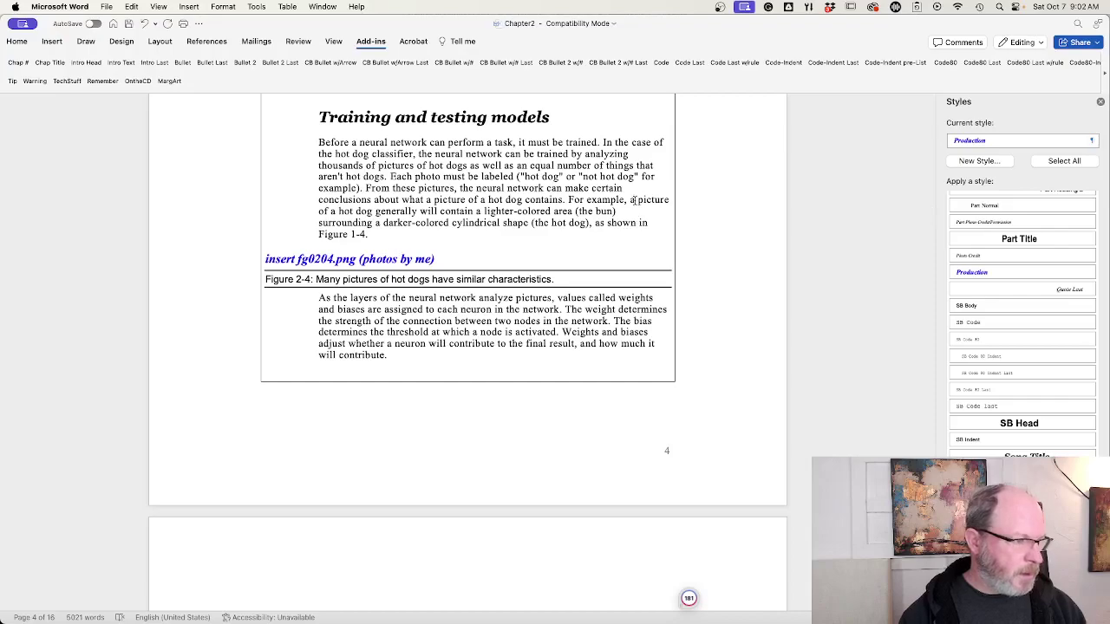
scroll(581, 237, "down", 1)
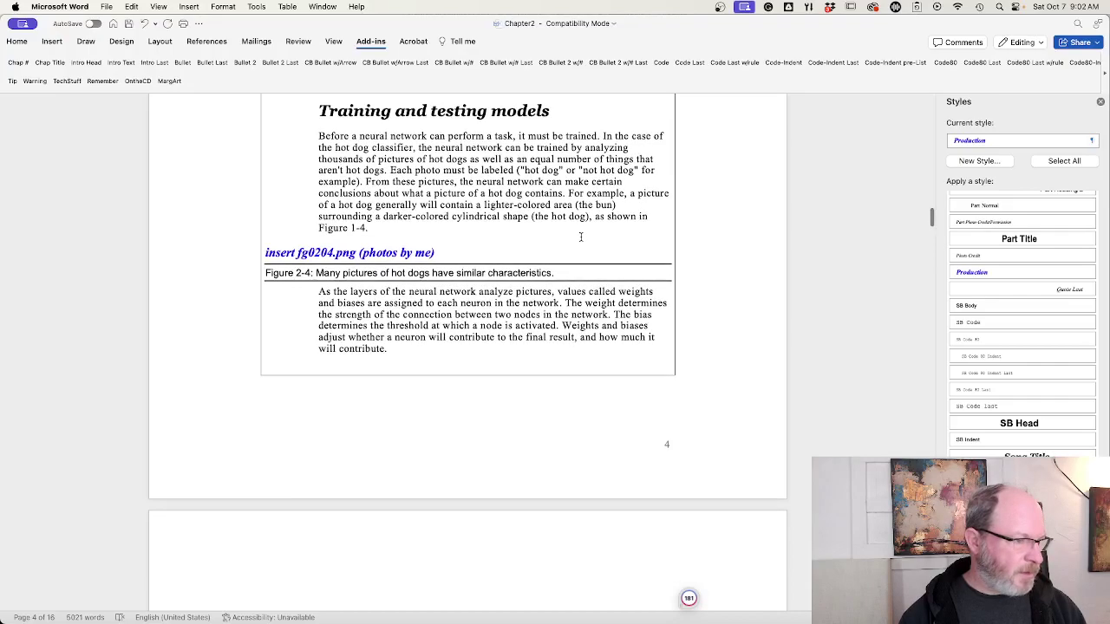
scroll(581, 237, "down", 1)
scroll(581, 237, "down", 1)
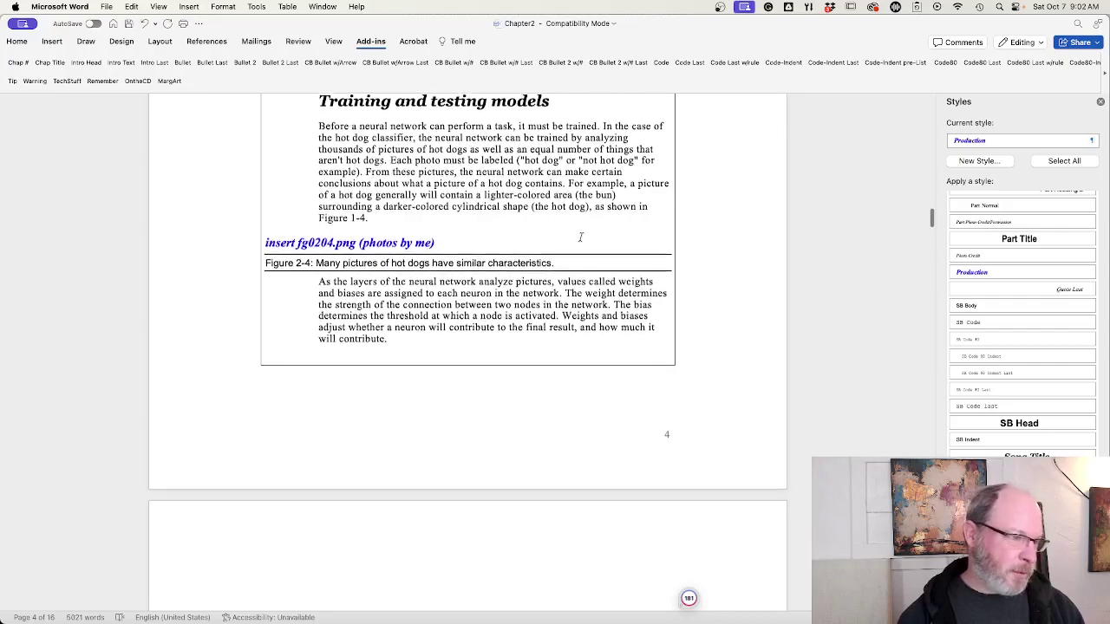
scroll(581, 237, "down", 1)
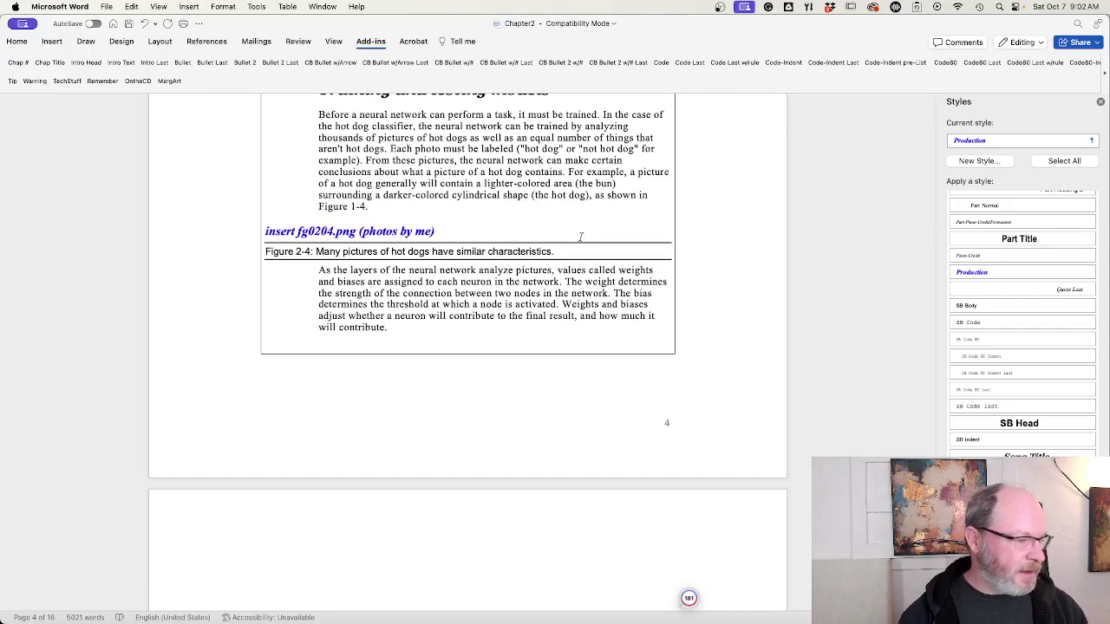
scroll(581, 237, "down", 1)
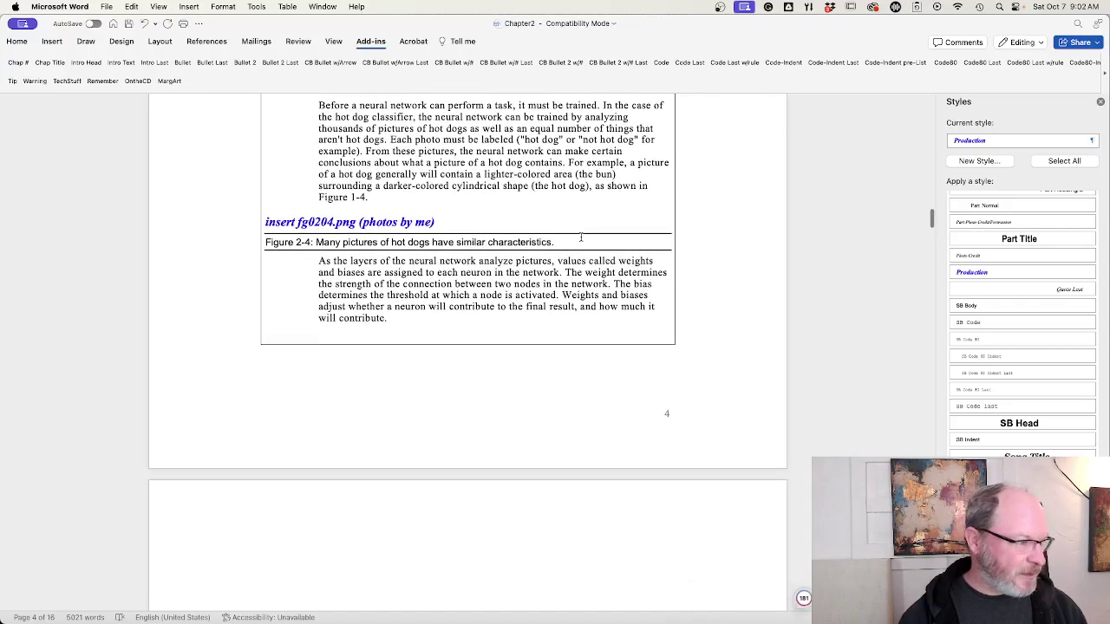
scroll(581, 236, "down", 1)
scroll(580, 237, "down", 1)
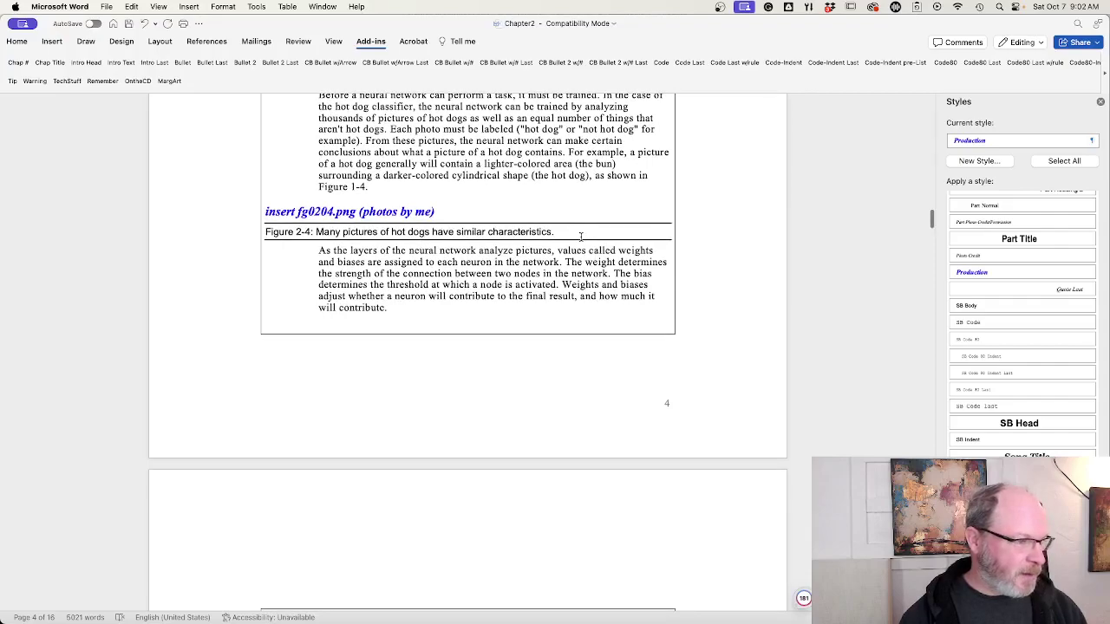
scroll(581, 237, "down", 3)
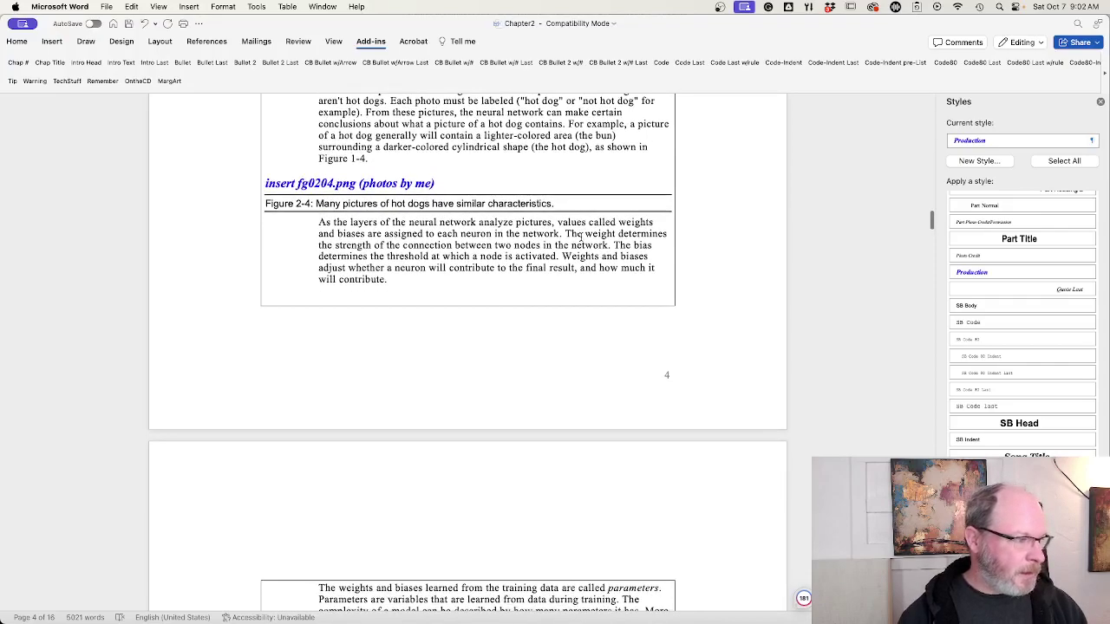
scroll(580, 237, "down", 3)
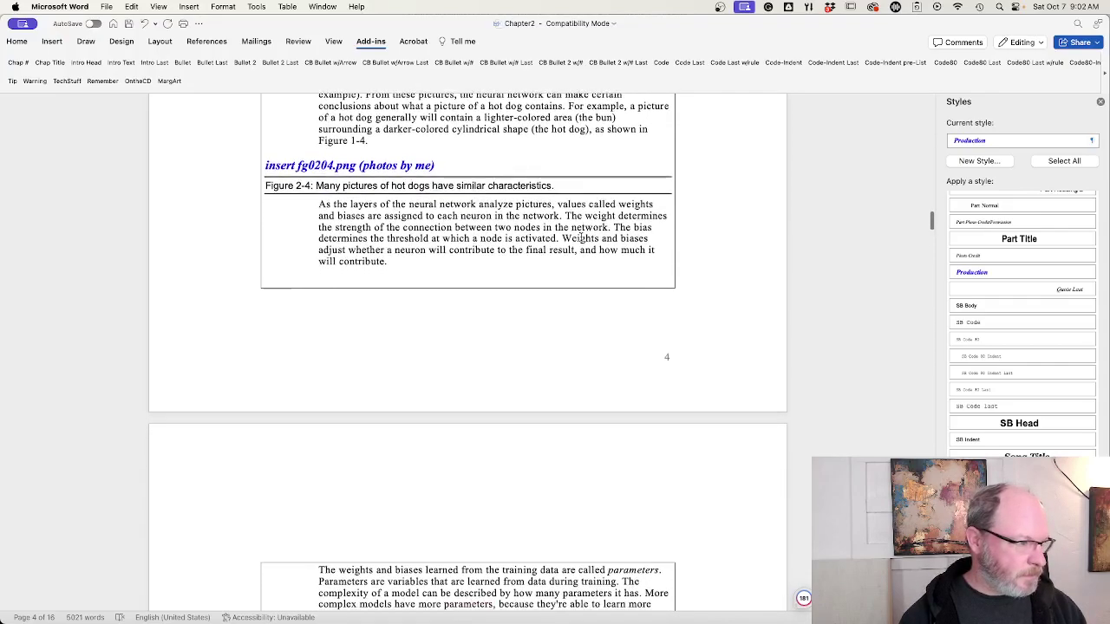
scroll(580, 236, "down", 1)
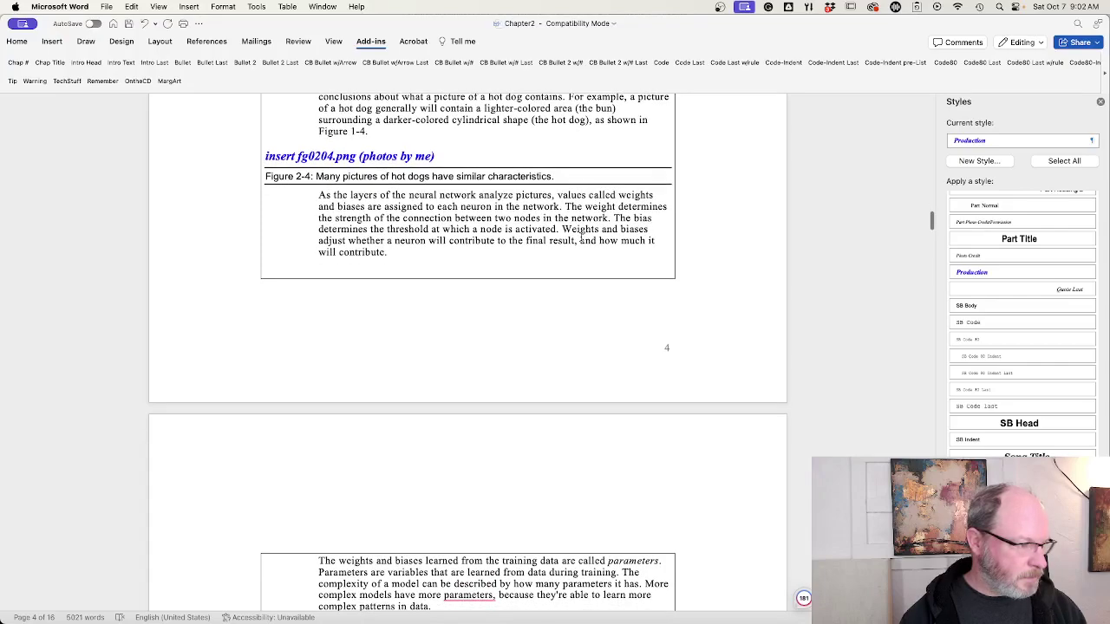
scroll(580, 237, "down", 2)
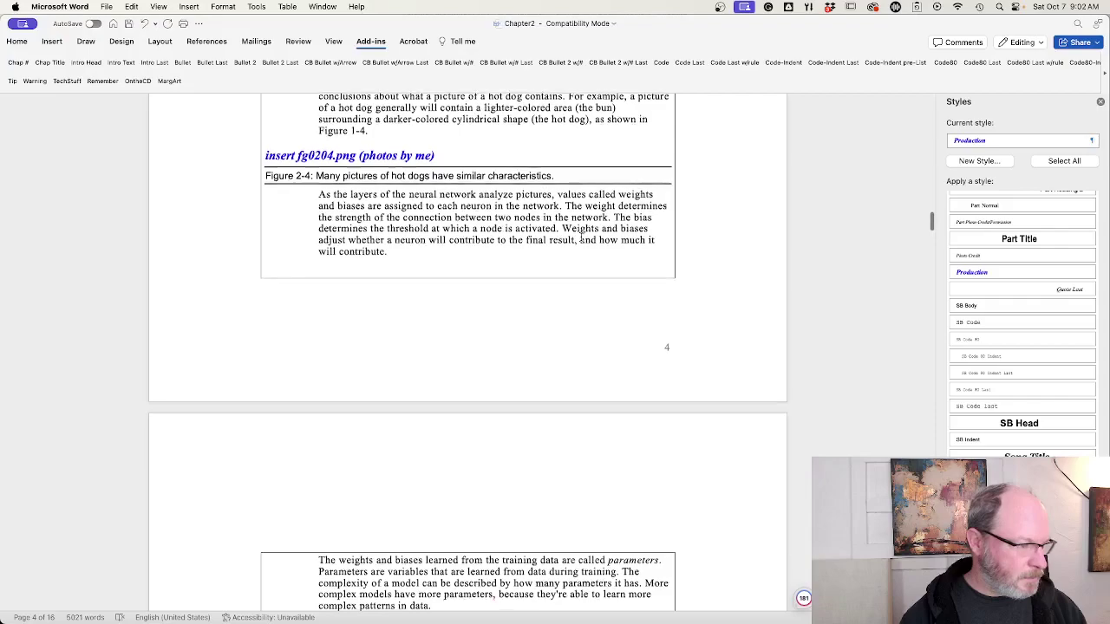
scroll(581, 237, "down", 10)
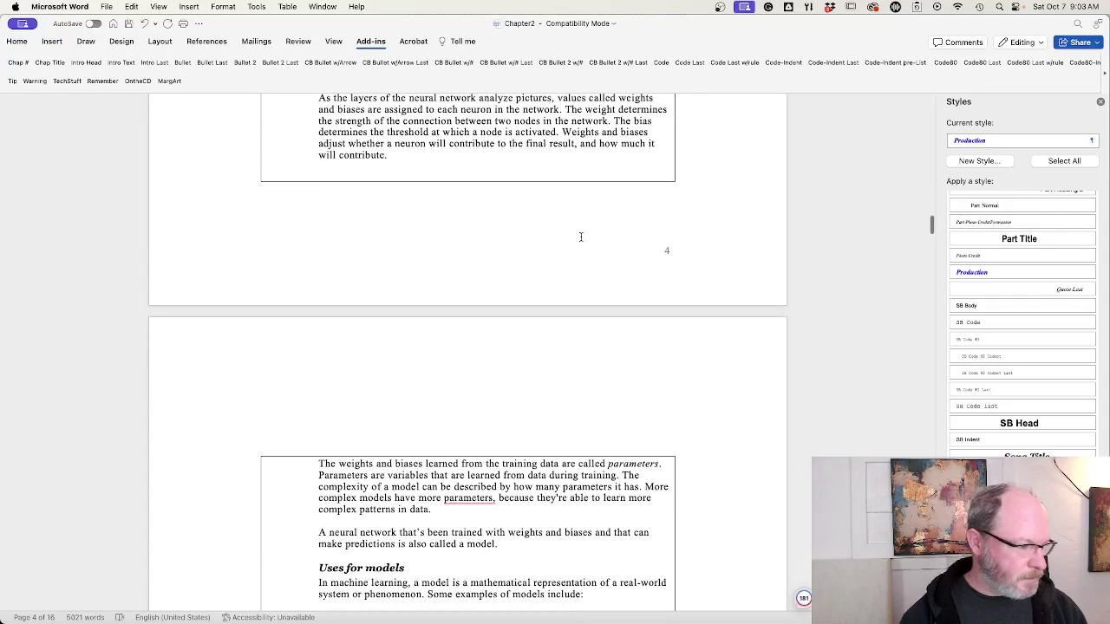
scroll(581, 236, "down", 12)
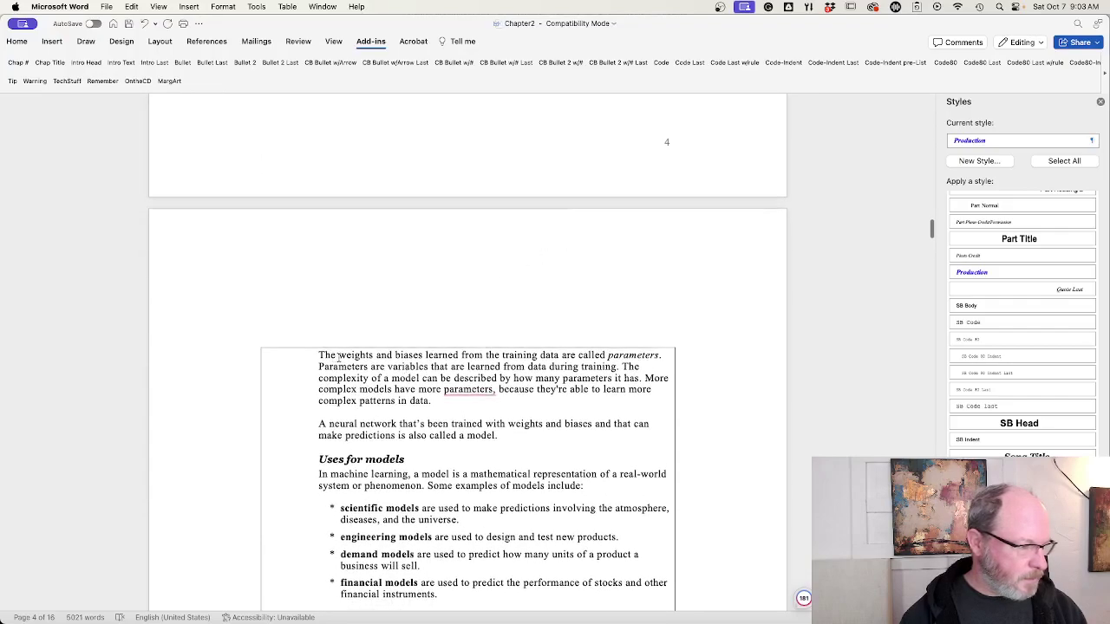
- Try to replace "weights and biases learned from the training data are called" in the parameters paragraph with wording starting "variables that"
left_click_drag(338, 358, 606, 356)
scroll(558, 439, "up", 1)
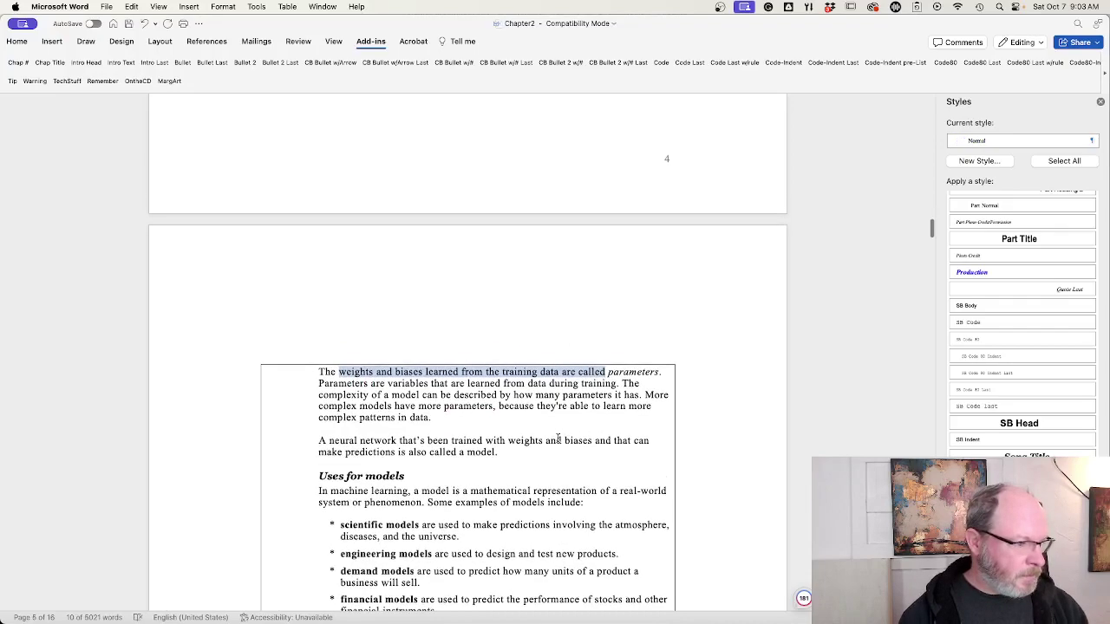
scroll(557, 439, "down", 1)
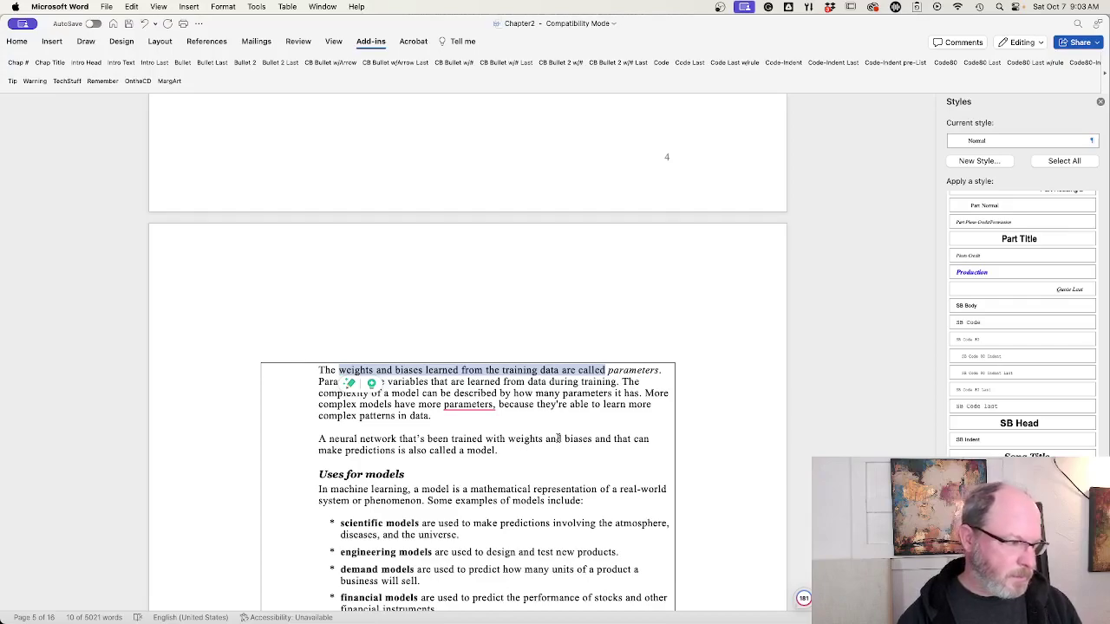
type("variables tha")
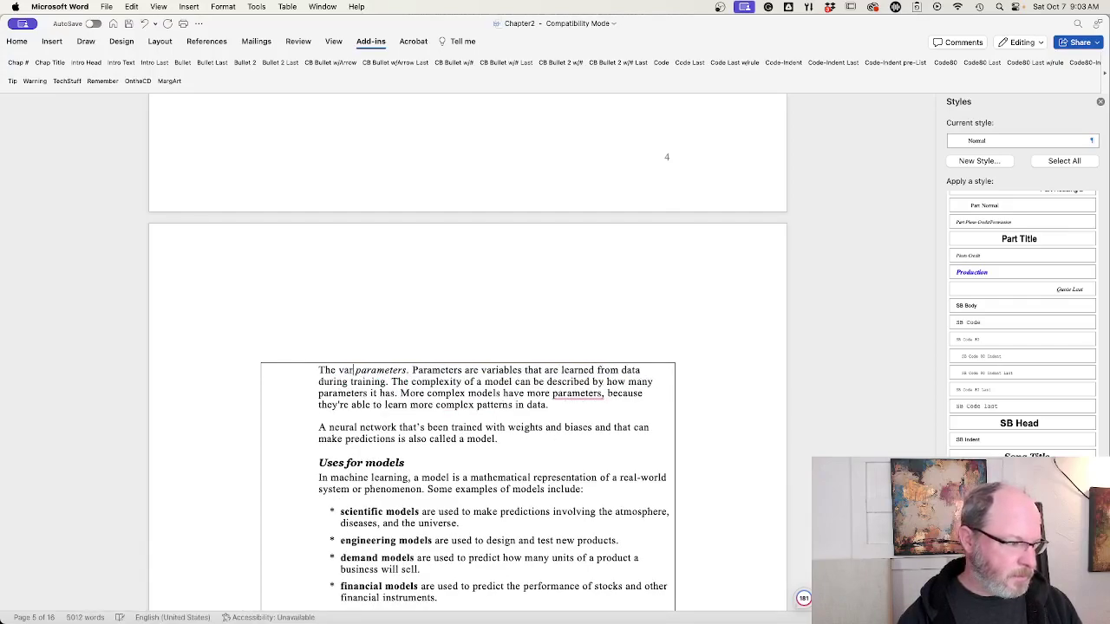
type("t")
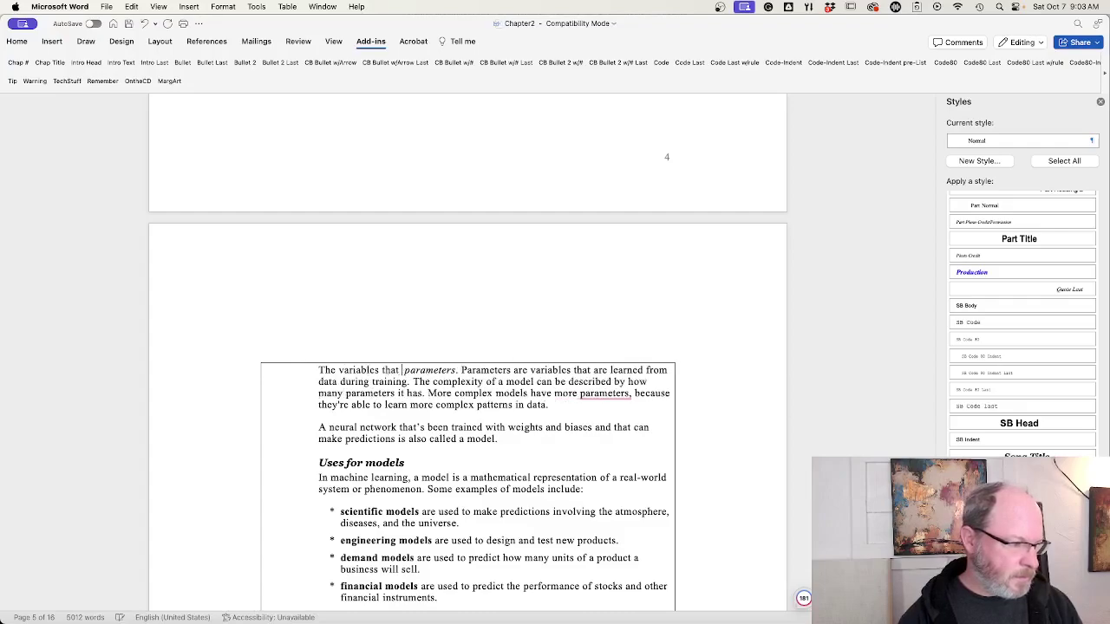
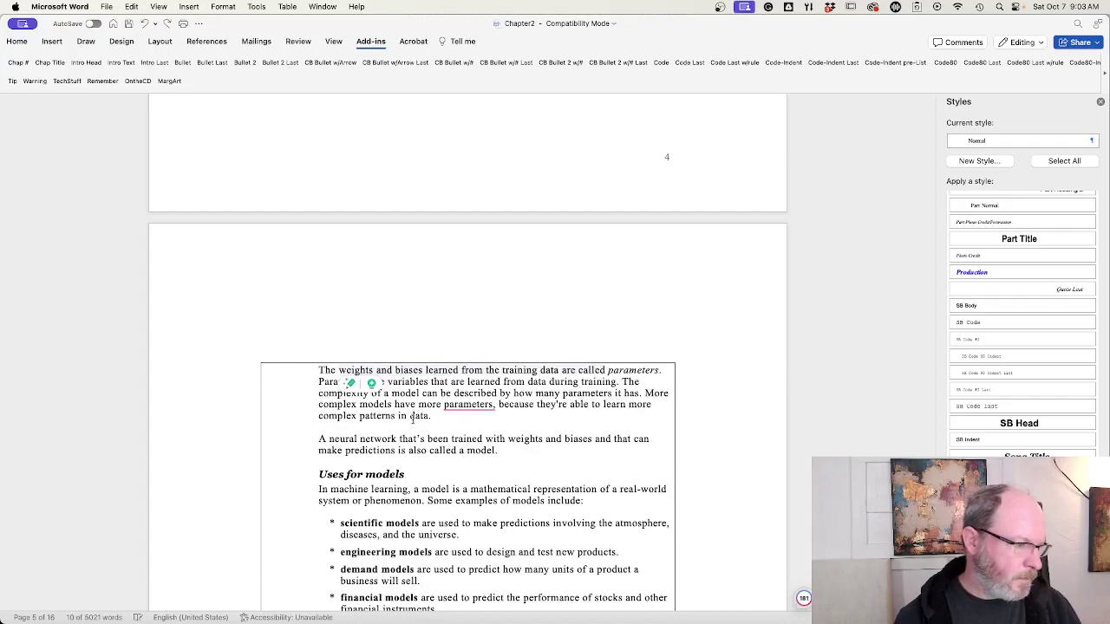
left_click(414, 417)
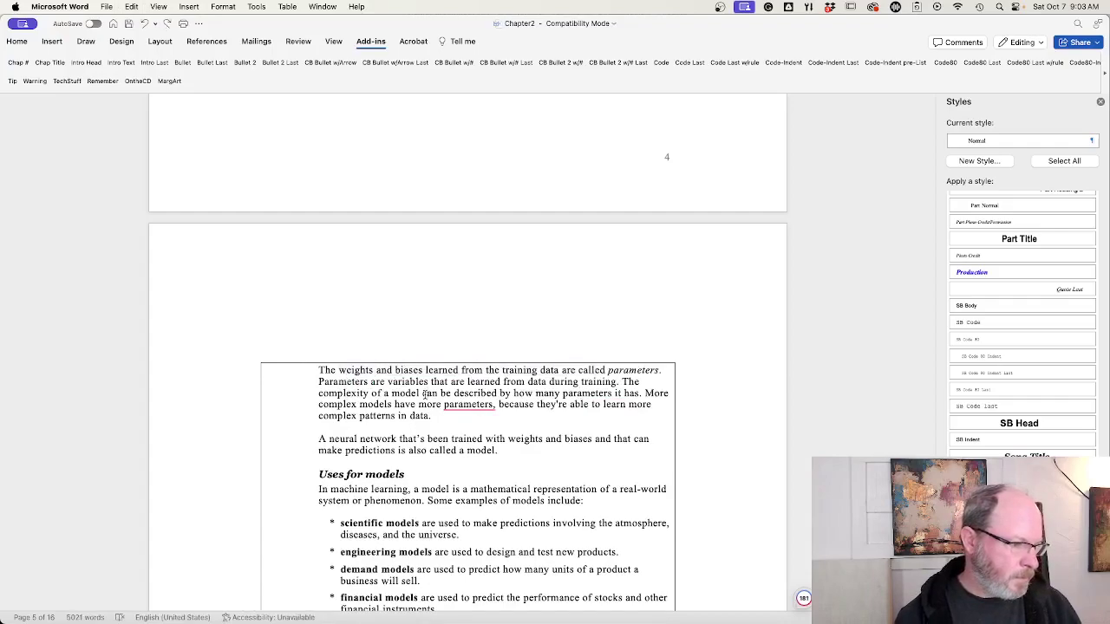
- Accept the Grammarly suggestion to remove the comma after "parameters" in the sentence about more complex models
scroll(415, 417, "up", 3)
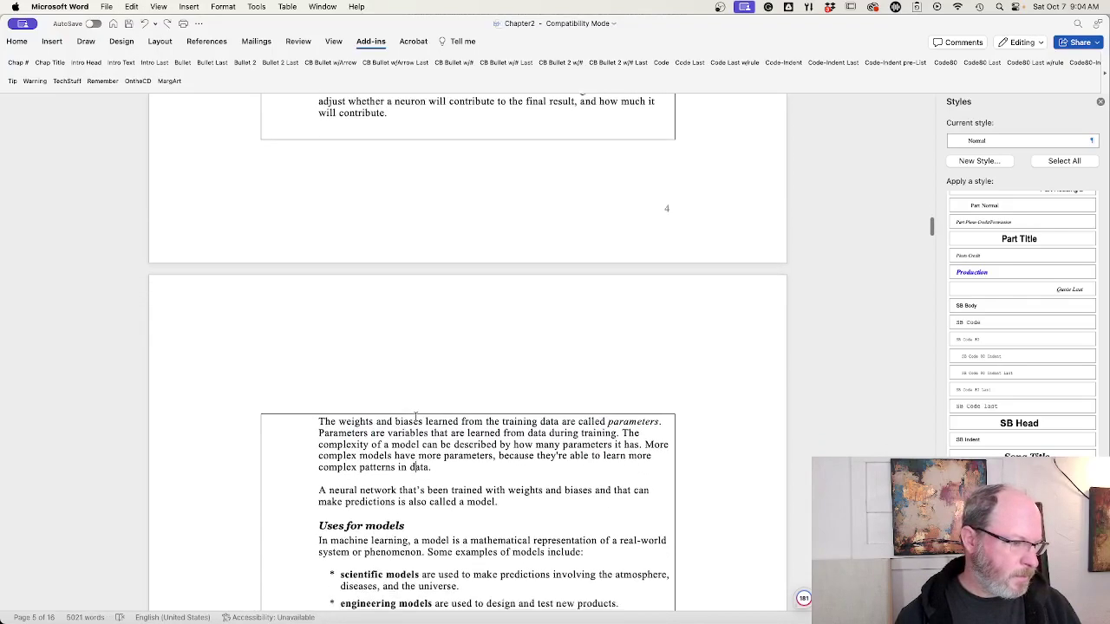
scroll(415, 418, "down", 1)
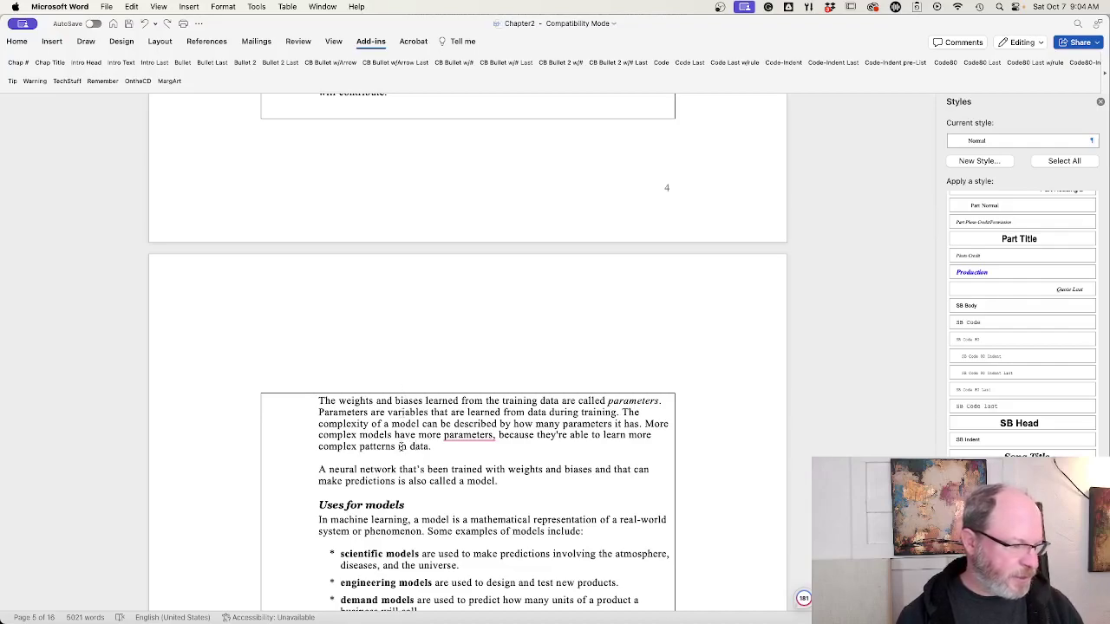
mouse_move(450, 436)
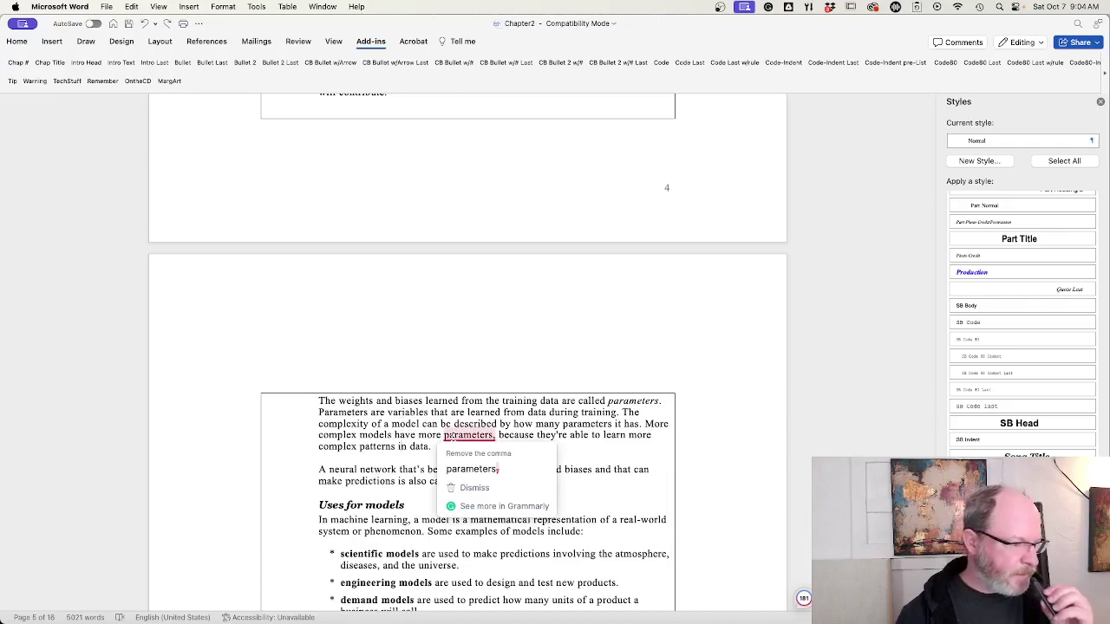
left_click(469, 473)
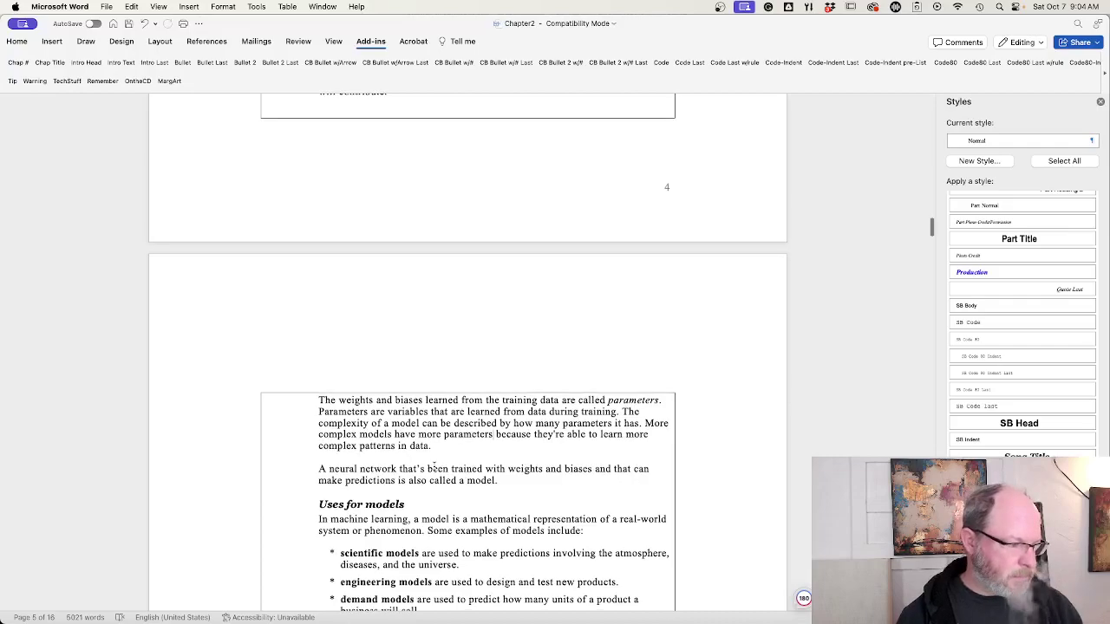
- Read through the "Uses for models" section and the "Challenges for developing models" section with its bulleted list of training challenges
scroll(434, 466, "down", 1)
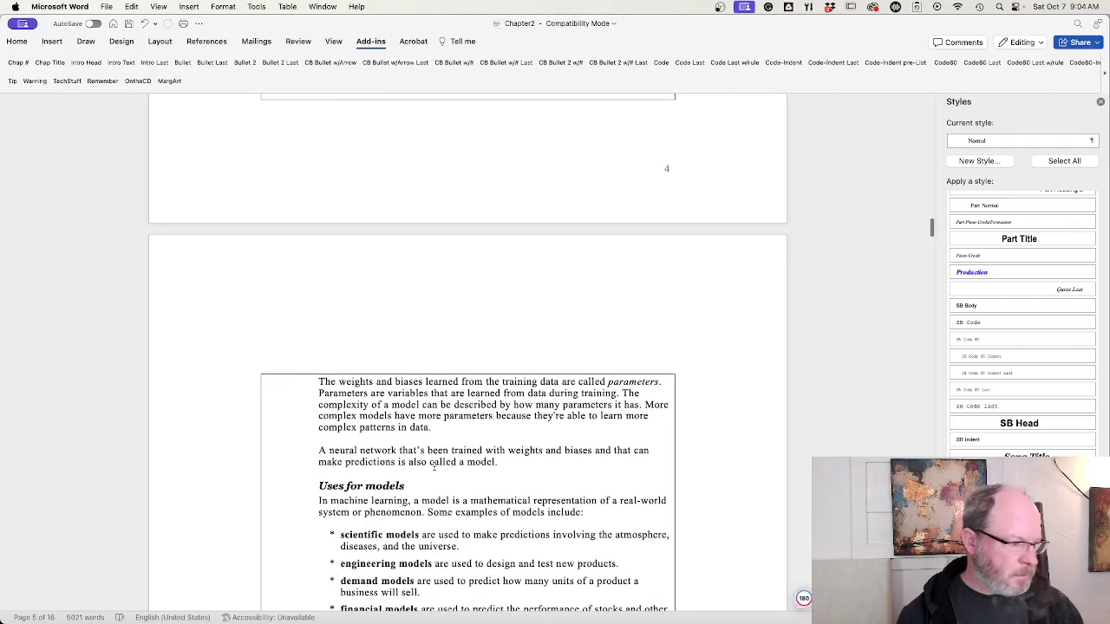
scroll(434, 465, "down", 1)
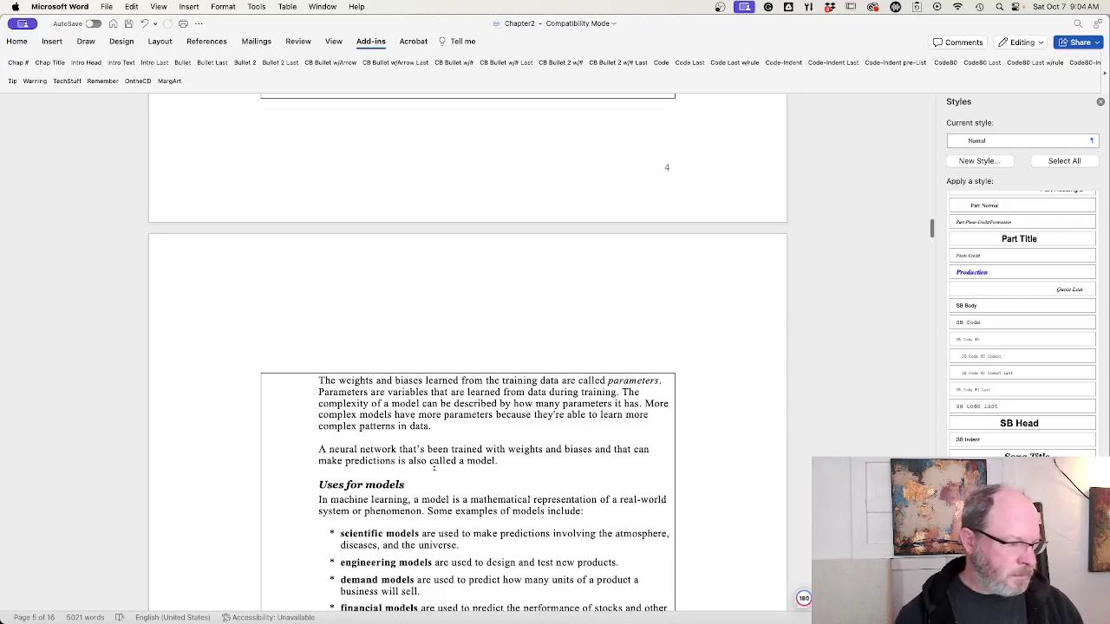
scroll(433, 465, "down", 2)
scroll(433, 466, "down", 5)
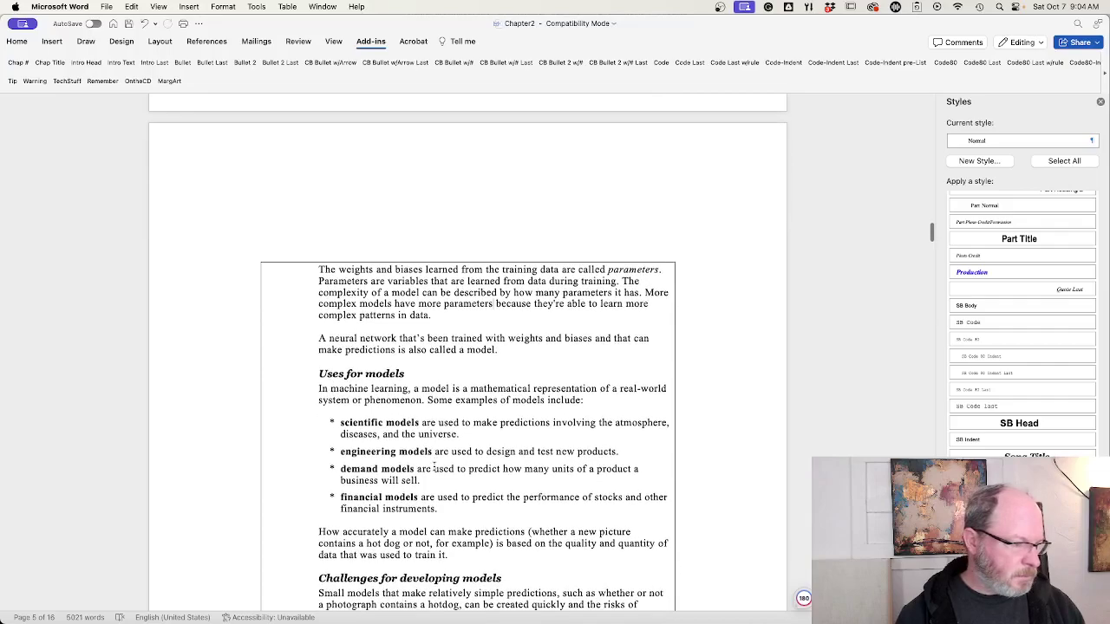
scroll(434, 466, "down", 2)
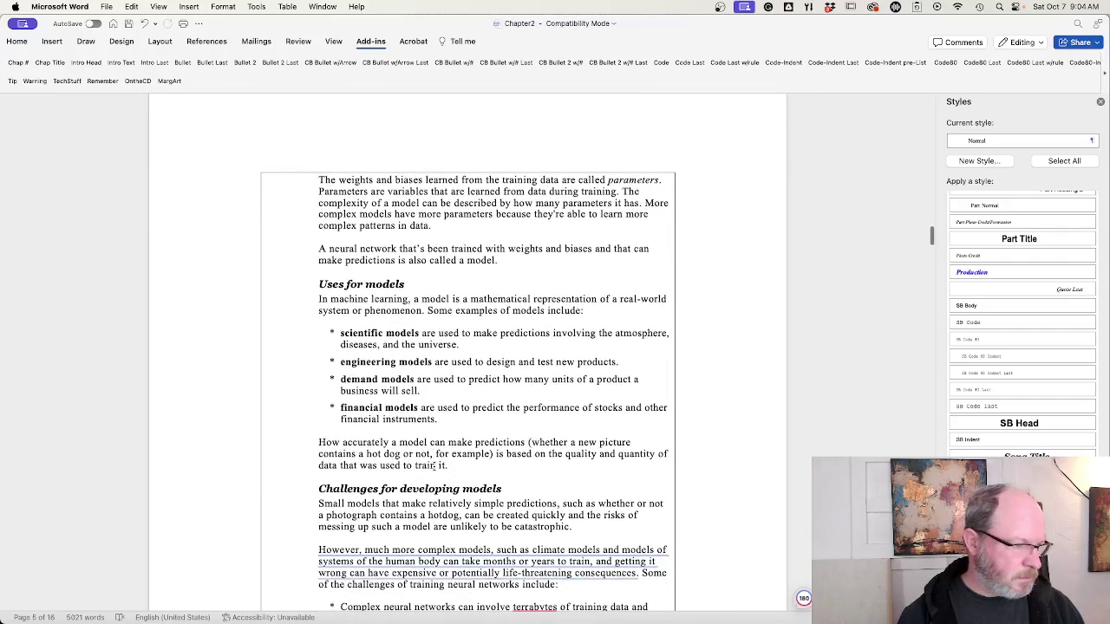
scroll(433, 466, "down", 1)
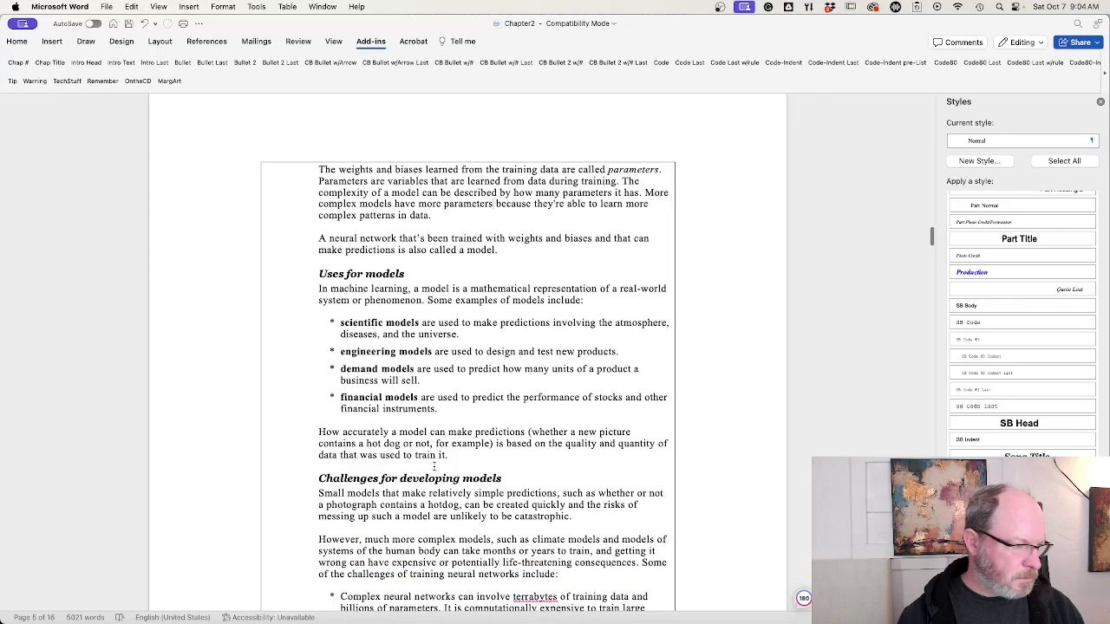
scroll(433, 465, "down", 2)
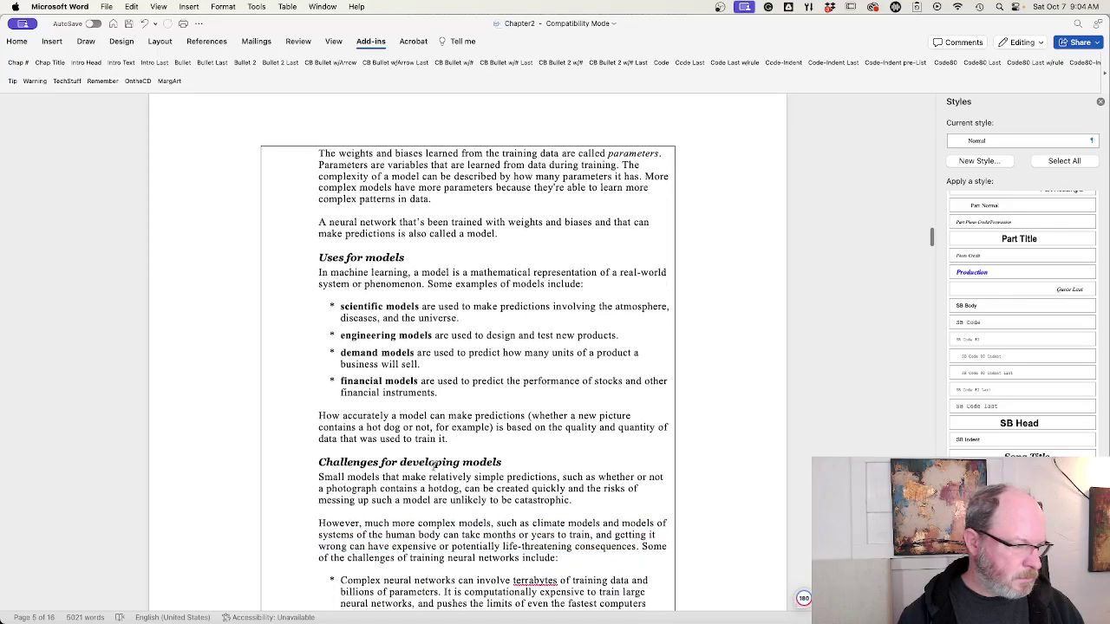
scroll(434, 465, "down", 2)
scroll(434, 465, "down", 1)
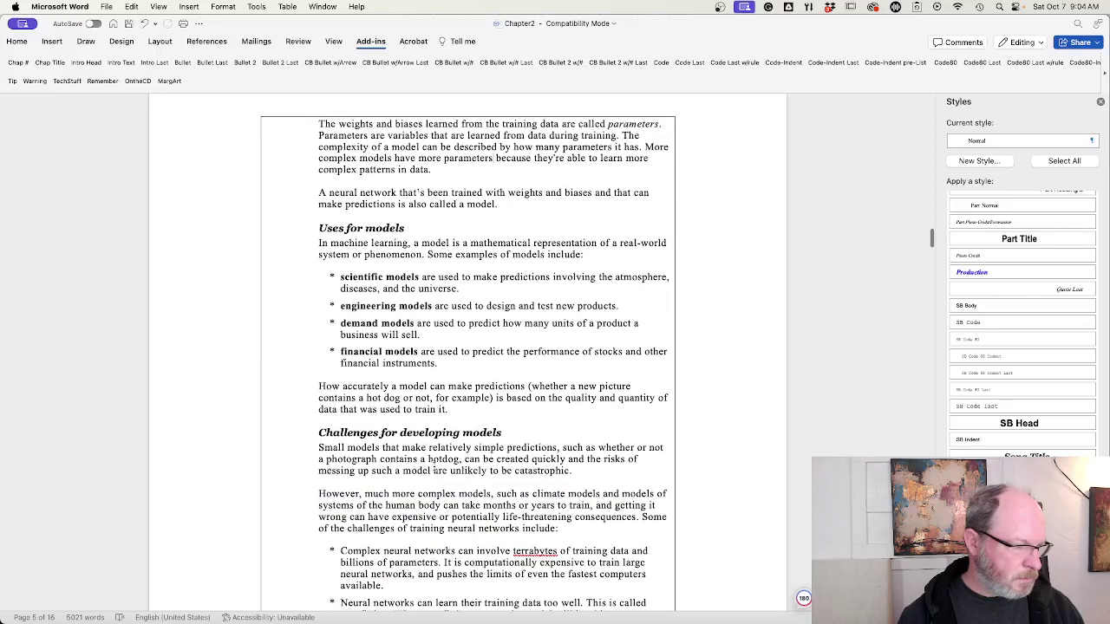
scroll(434, 466, "down", 2)
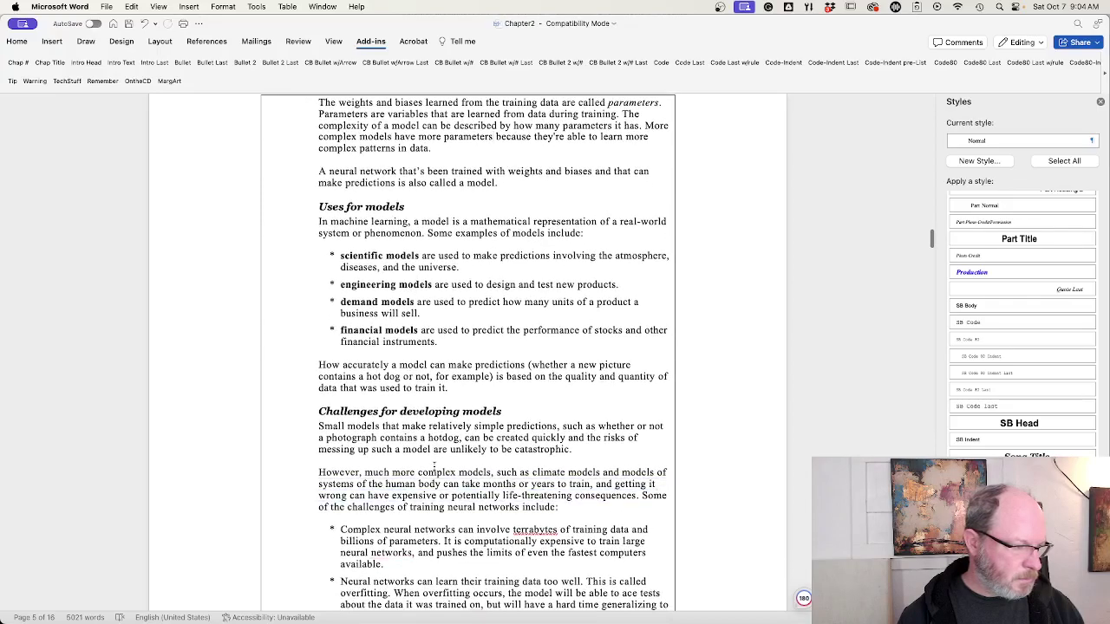
scroll(433, 466, "down", 2)
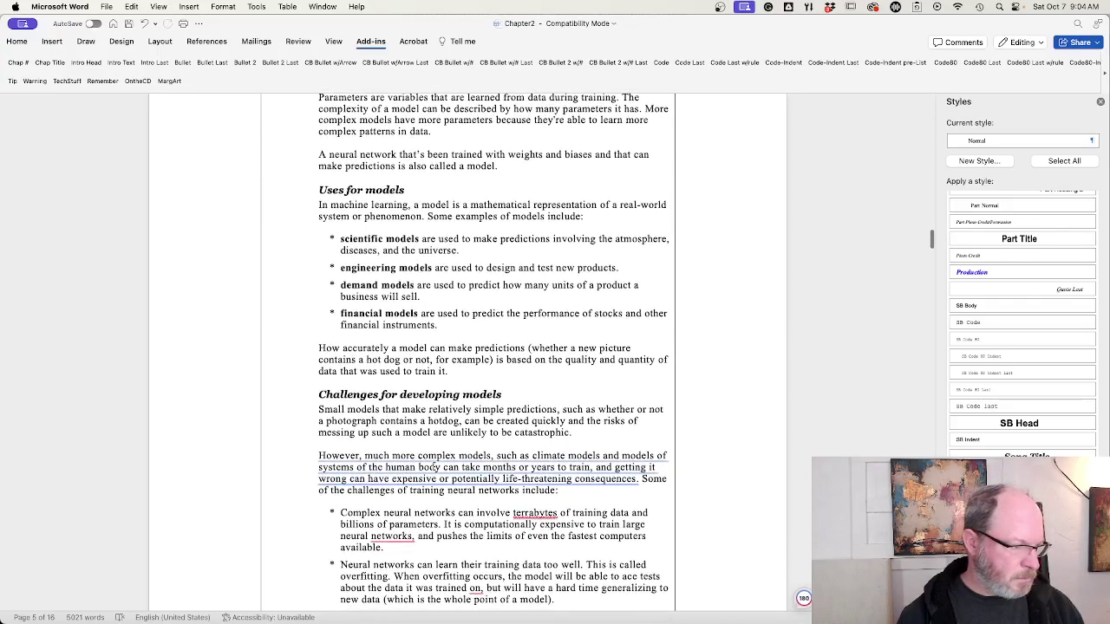
scroll(433, 466, "down", 1)
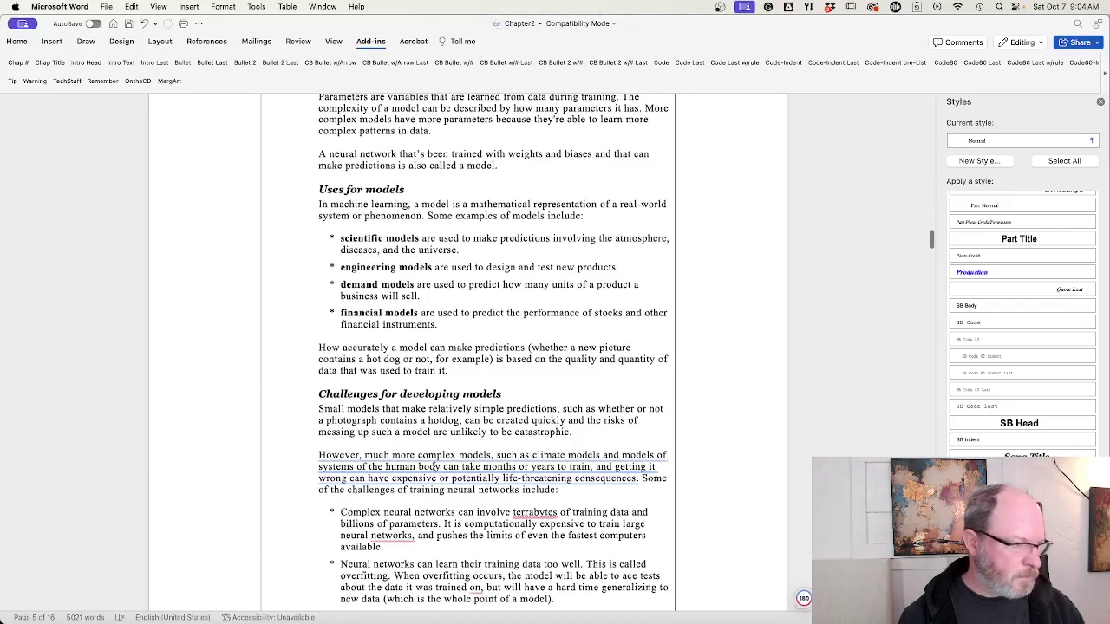
- Delete the paragraph above "Uses for models" about a neural network trained with weights and biases also being called a model
scroll(433, 466, "up", 5)
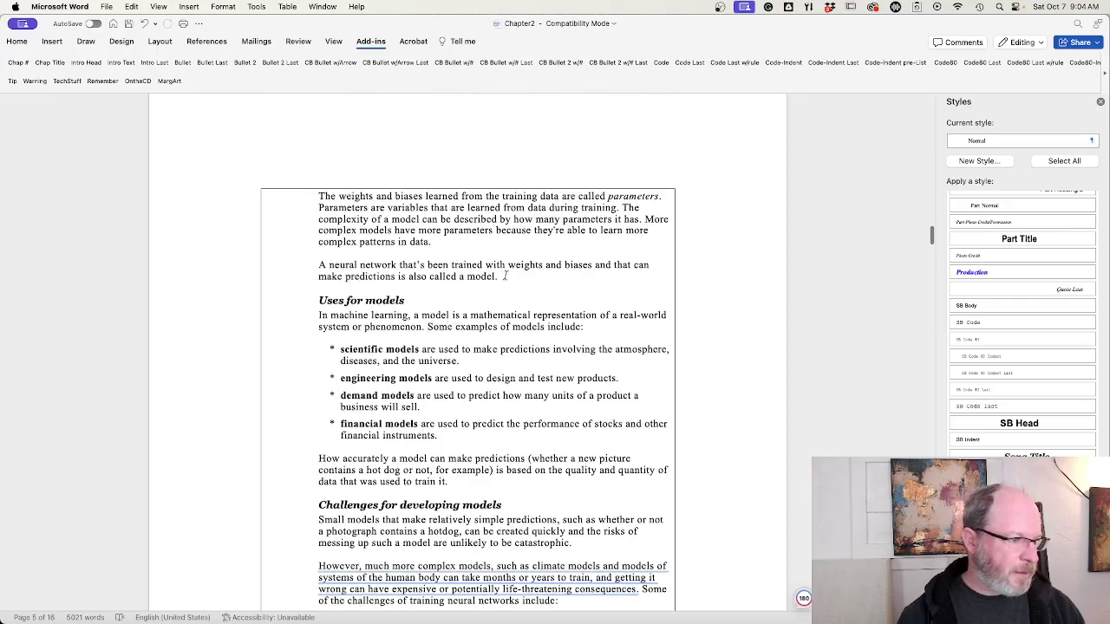
triple_click(506, 276)
scroll(440, 373, "up", 6)
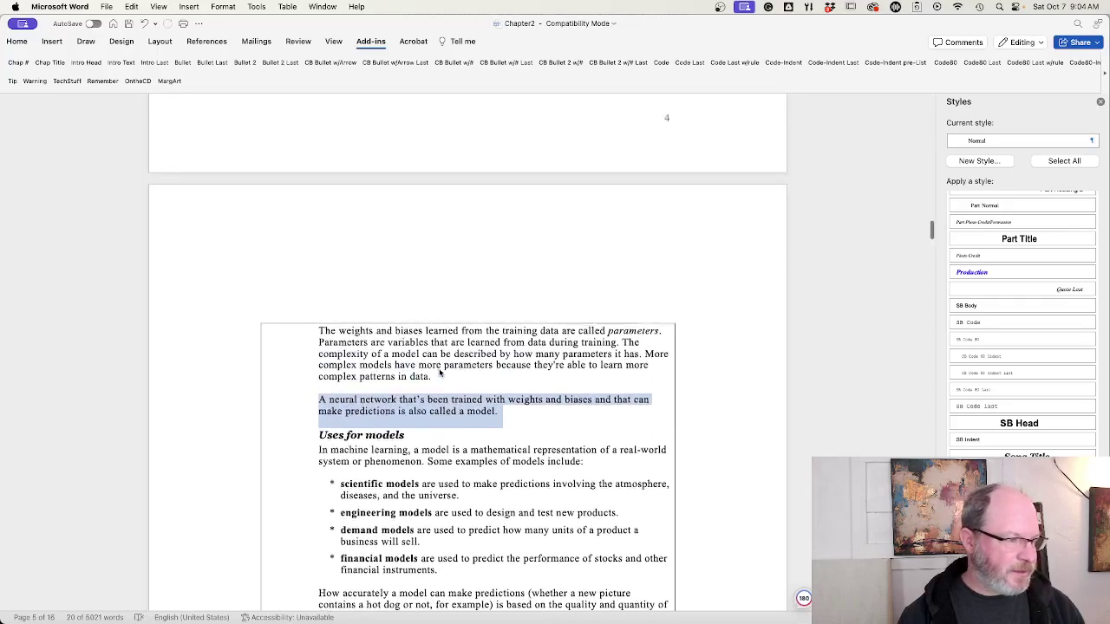
scroll(440, 373, "up", 20)
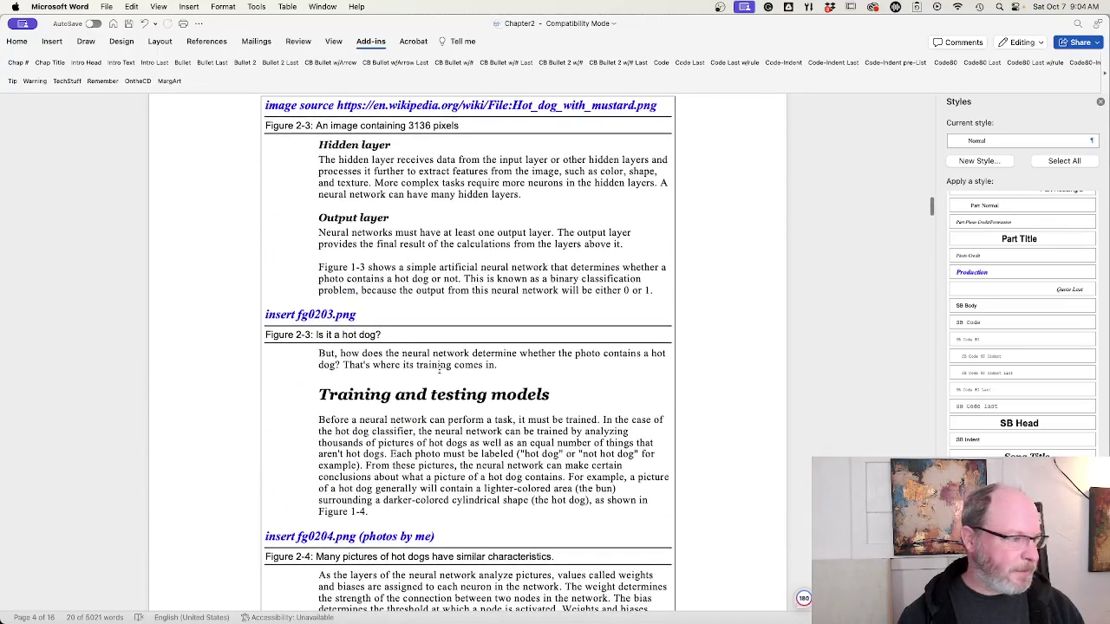
scroll(440, 369, "down", 6)
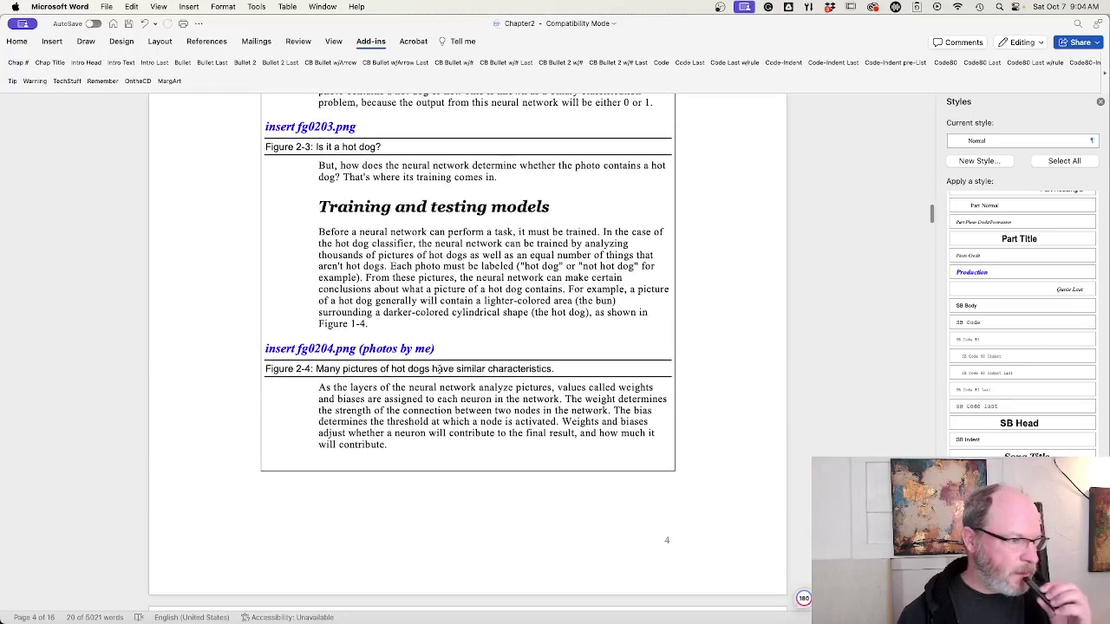
scroll(438, 369, "down", 1)
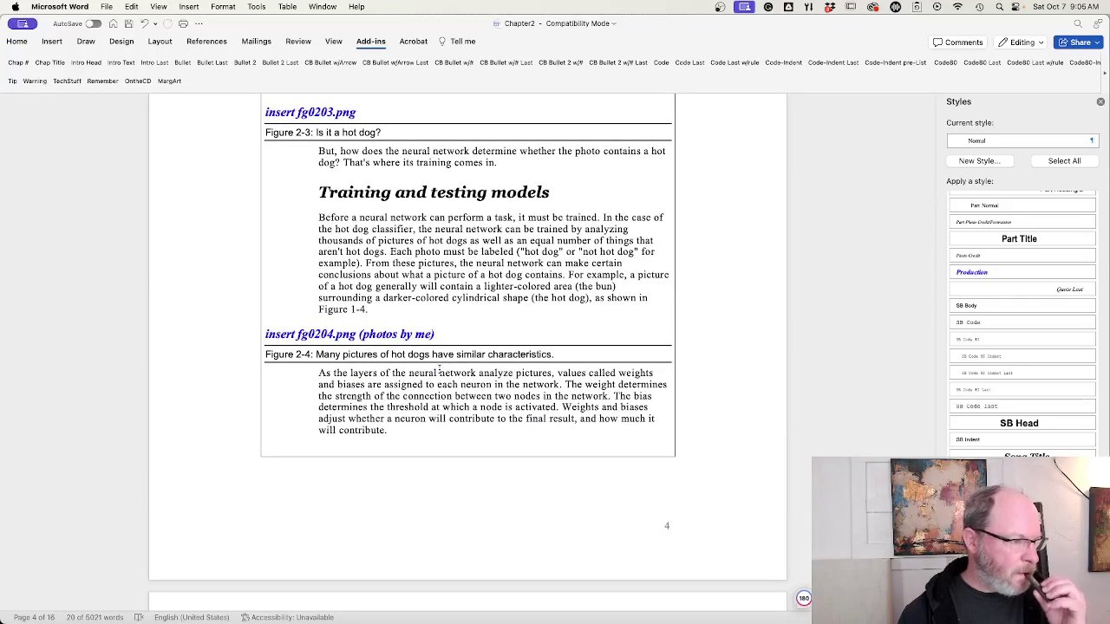
scroll(439, 369, "down", 12)
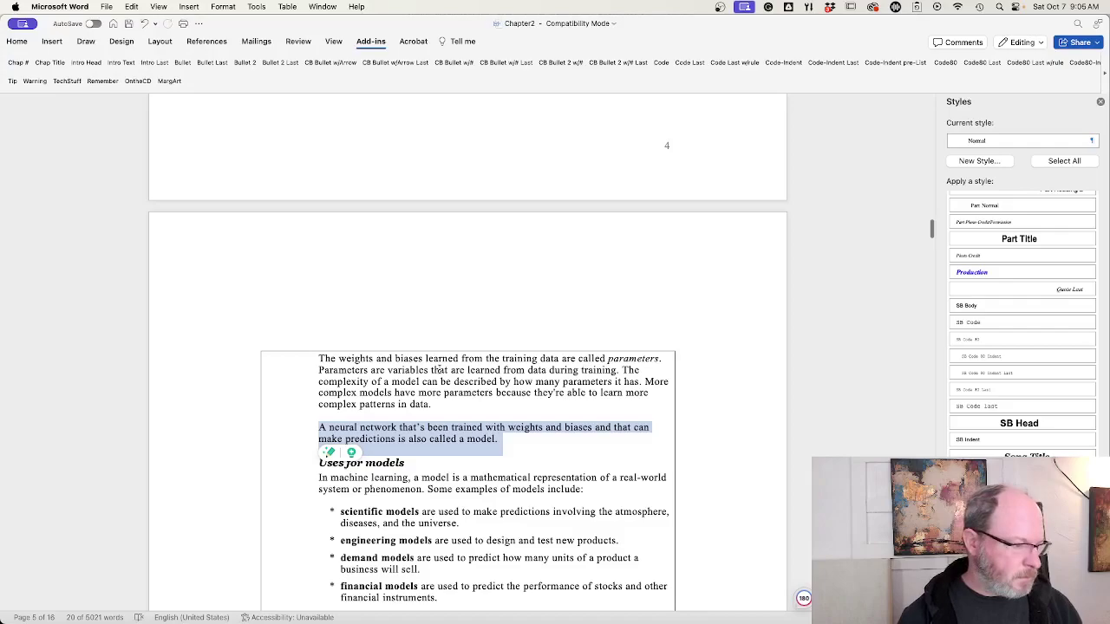
scroll(440, 369, "down", 5)
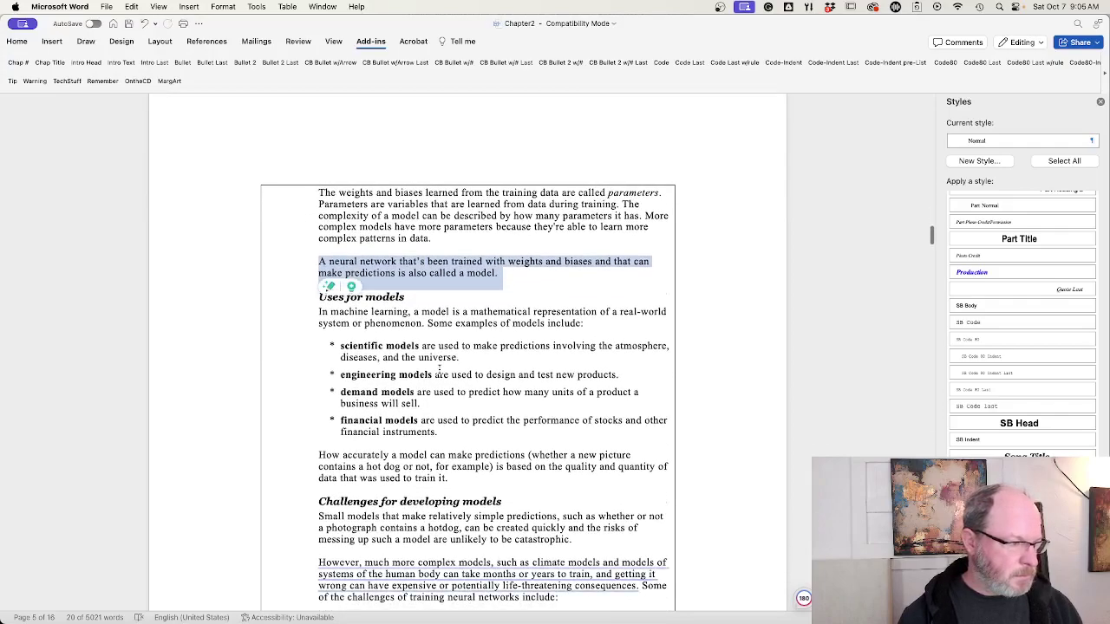
left_click(502, 273)
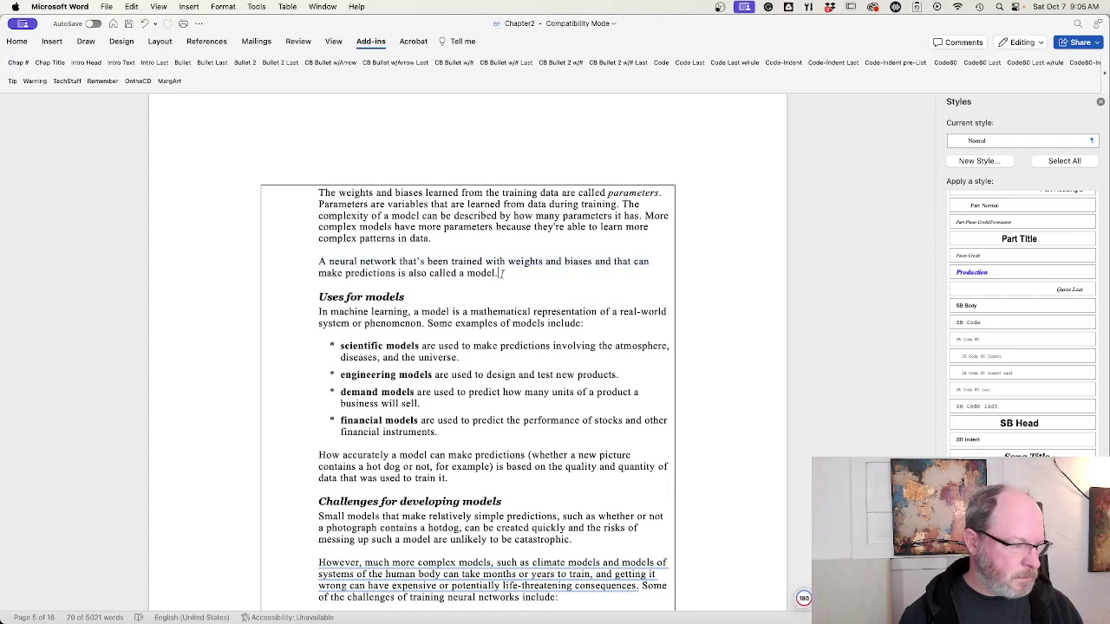
left_click_drag(502, 273, 319, 263)
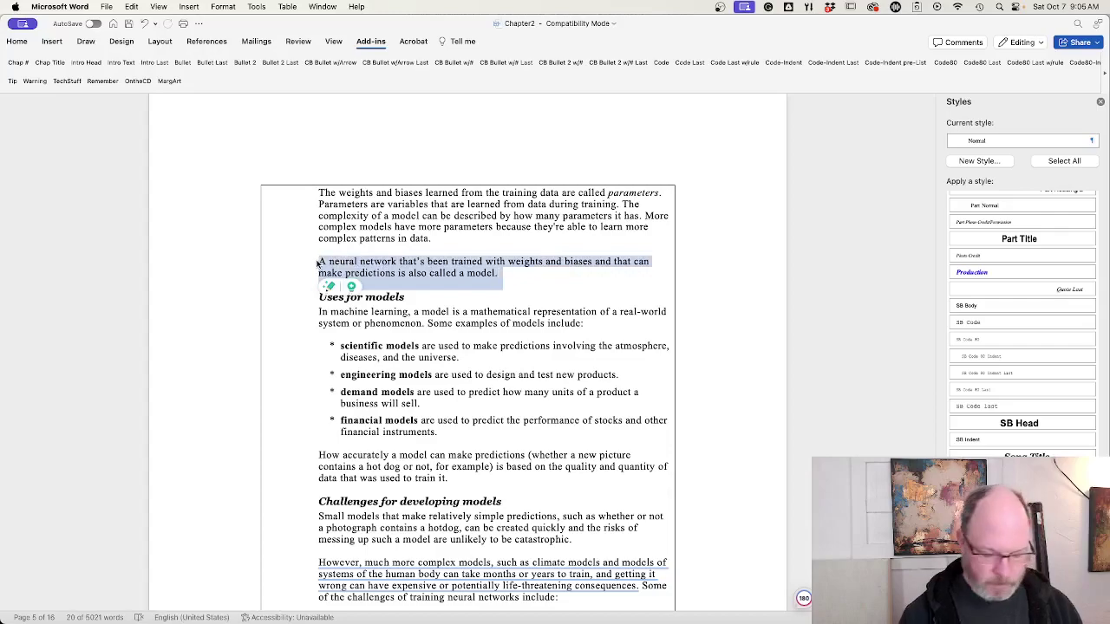
key("BackSpace")
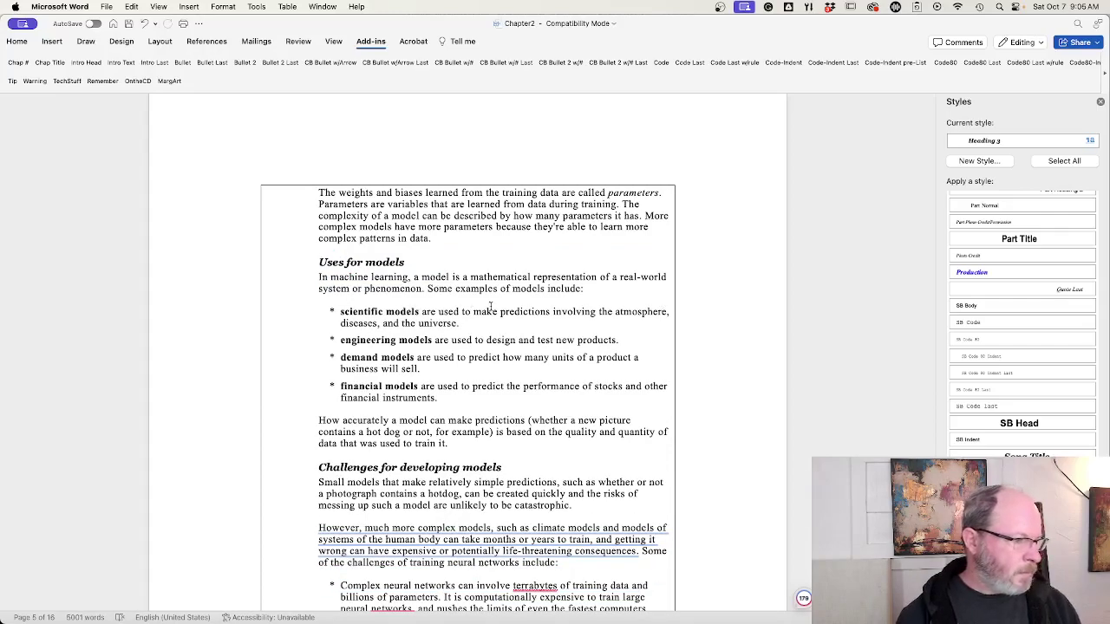
- Correct "hotdog" to "hot dog" in the first sentence under "Challenges for developing models"
scroll(491, 287, "down", 1)
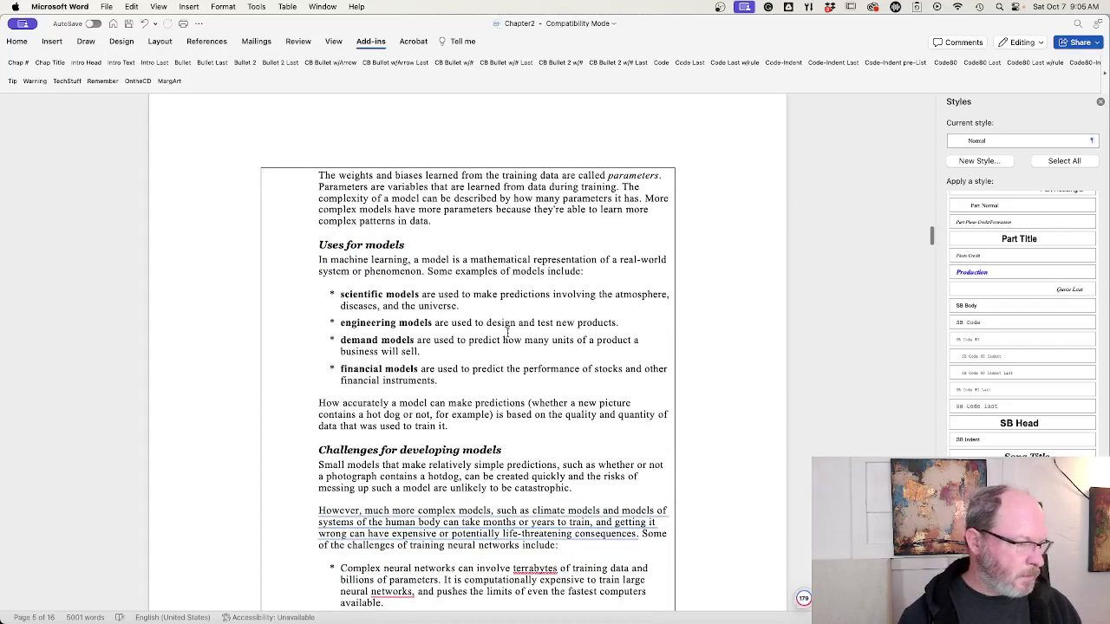
scroll(507, 331, "down", 1)
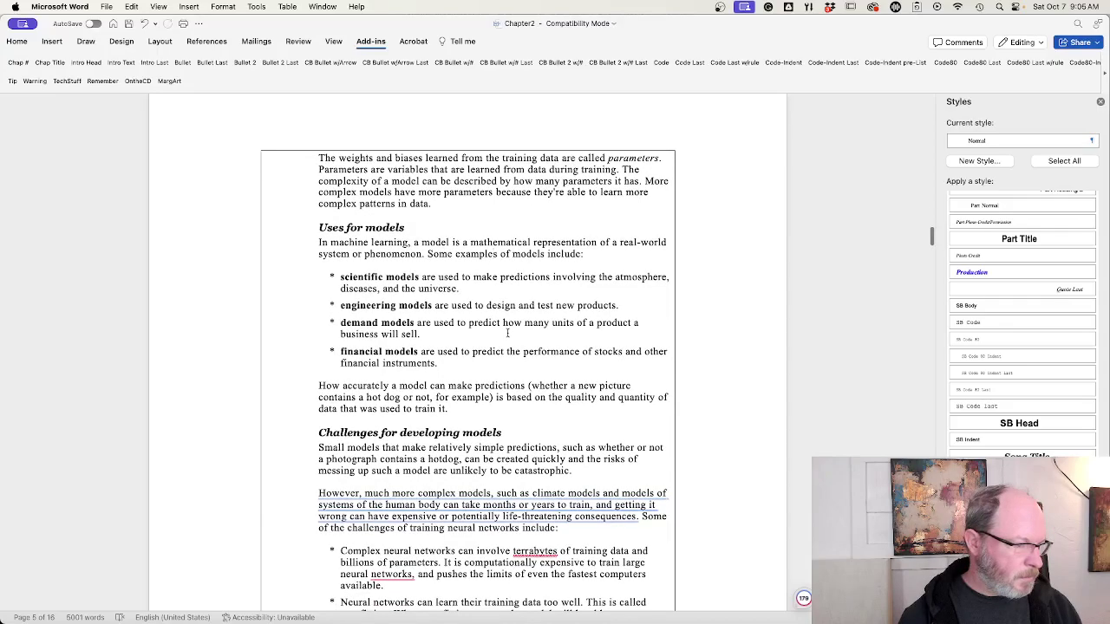
scroll(507, 333, "down", 1)
scroll(507, 332, "down", 1)
scroll(507, 333, "down", 1)
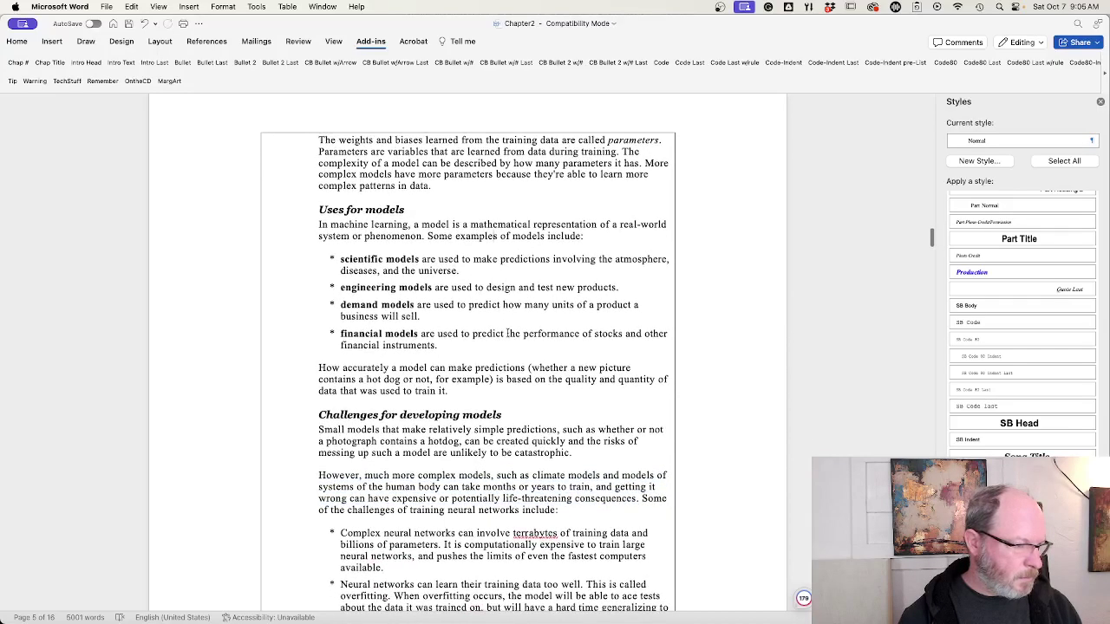
scroll(507, 333, "down", 2)
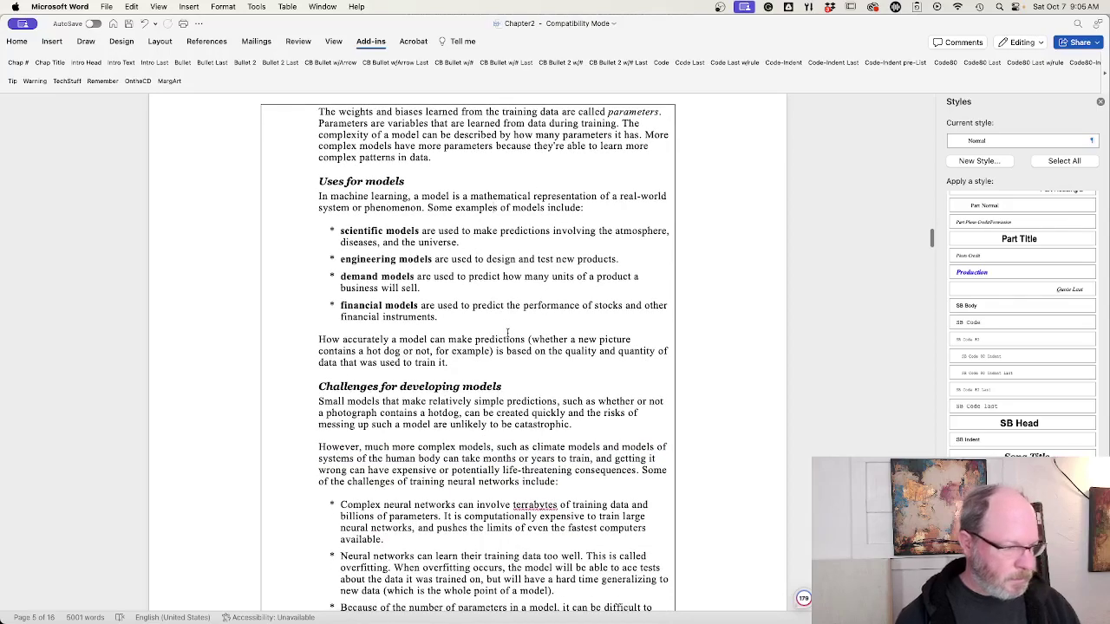
scroll(507, 333, "down", 2)
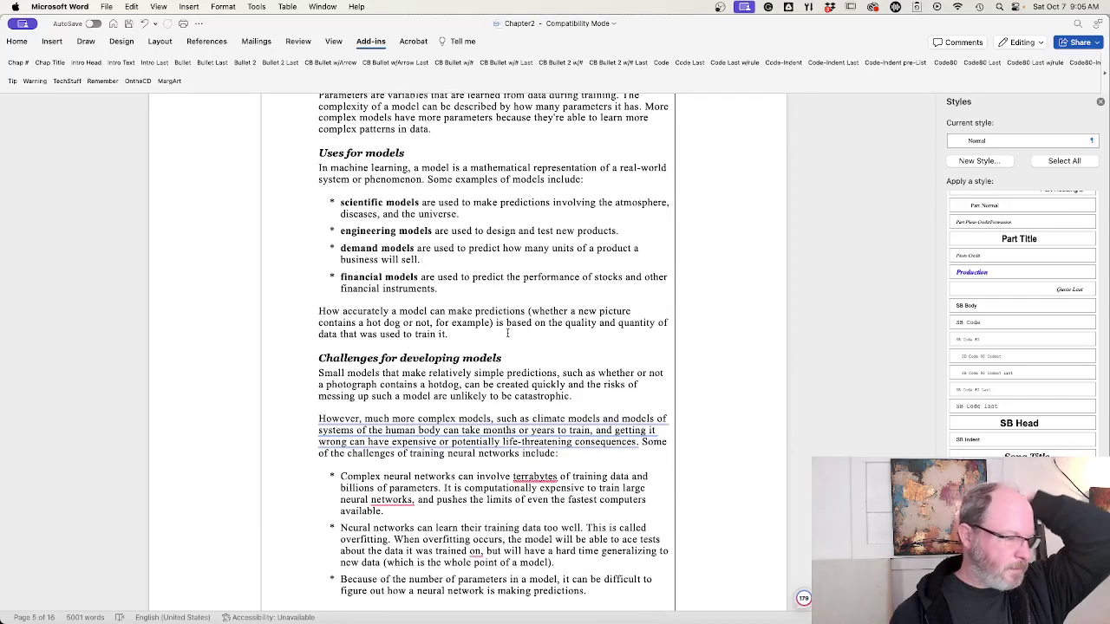
scroll(507, 333, "down", 5)
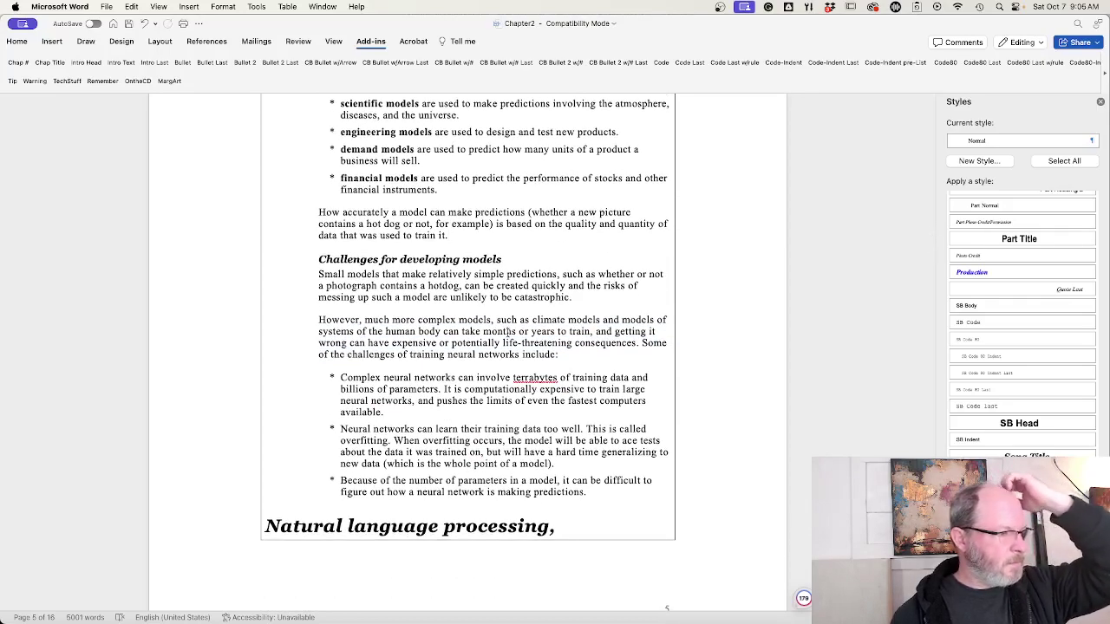
scroll(507, 333, "down", 2)
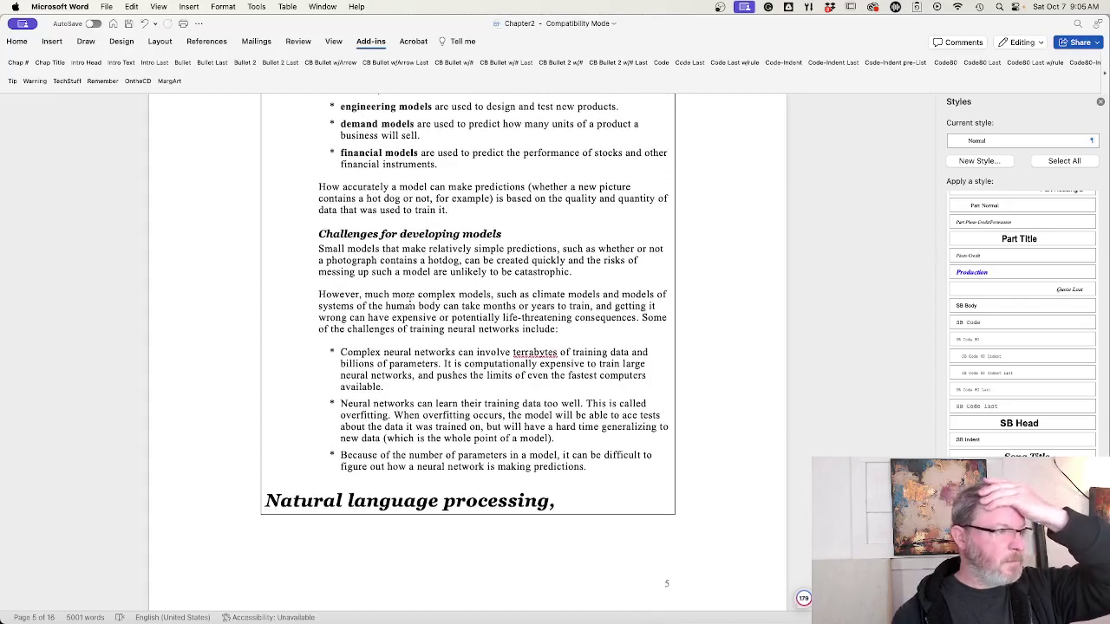
left_click(444, 262)
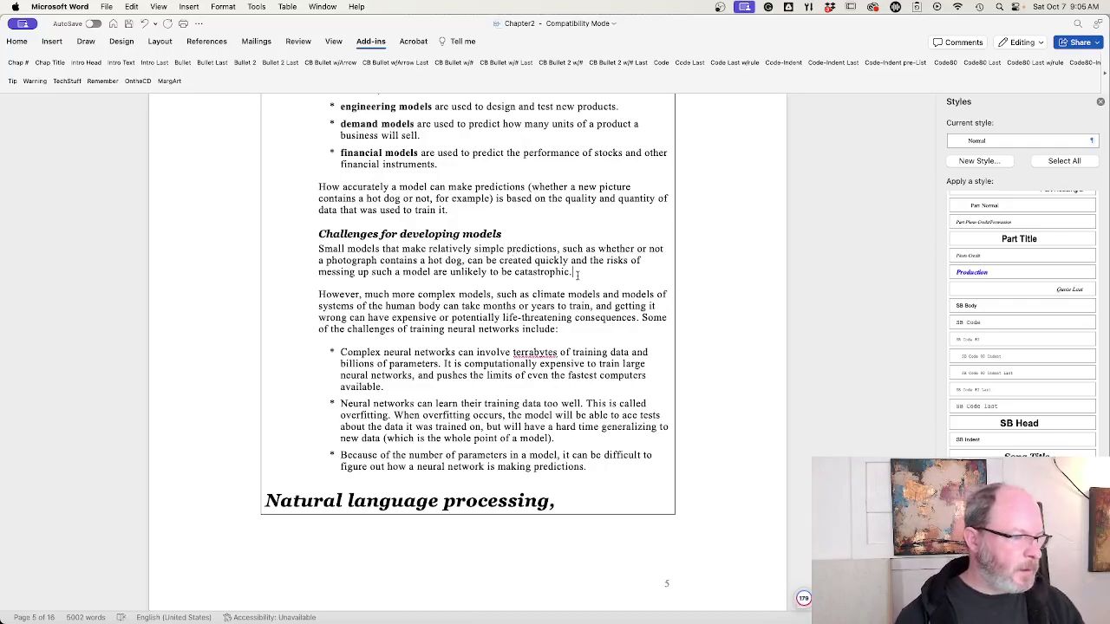
- Insert a paragraph before "However, much more complex models" reading "The most time consuming part of creating a model is gathering and labeling the datasets."
scroll(577, 274, "down", 1)
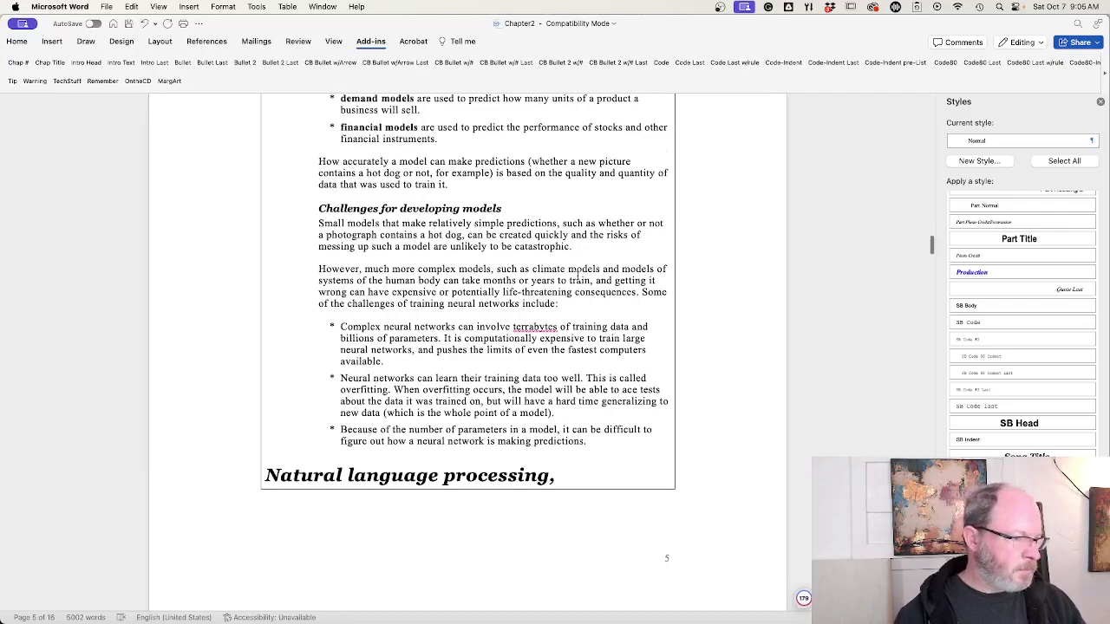
scroll(577, 274, "down", 1)
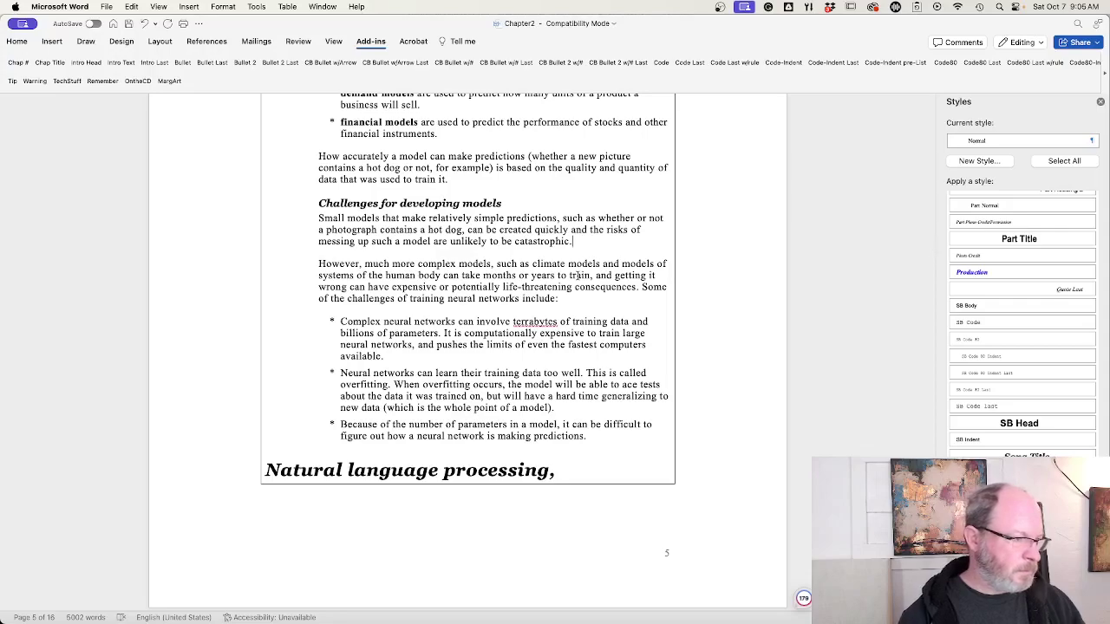
key("Return")
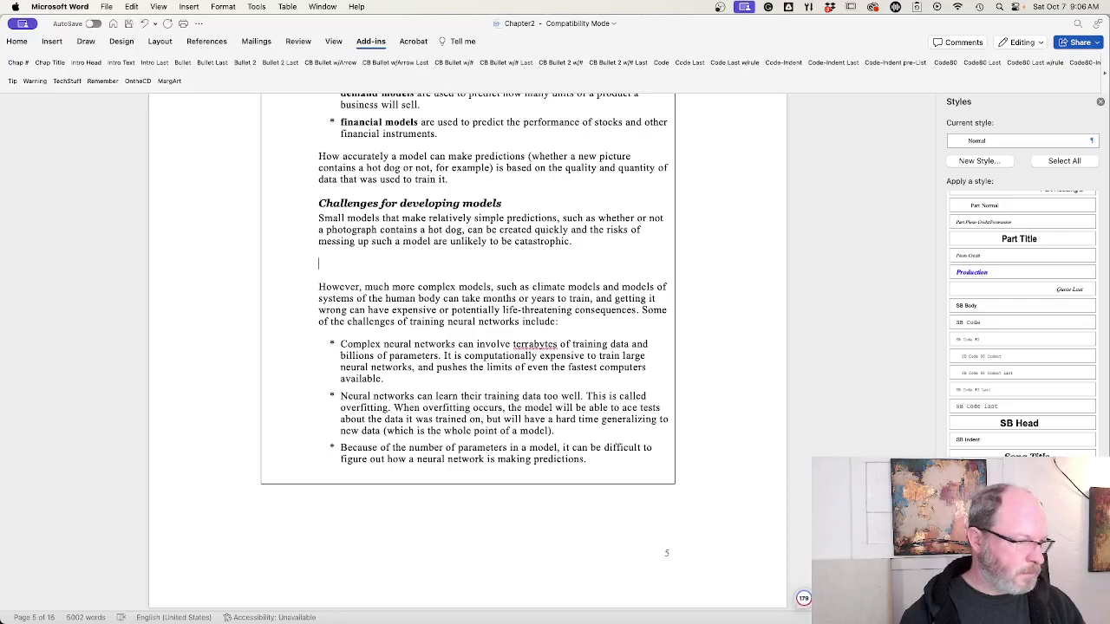
type("Th")
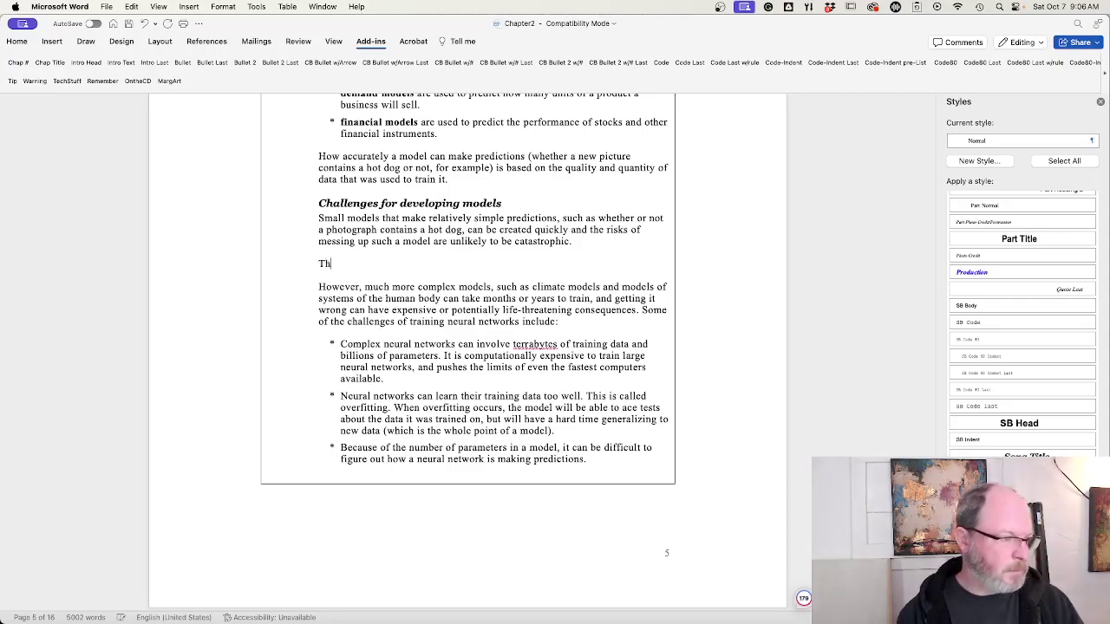
type("e most time ")
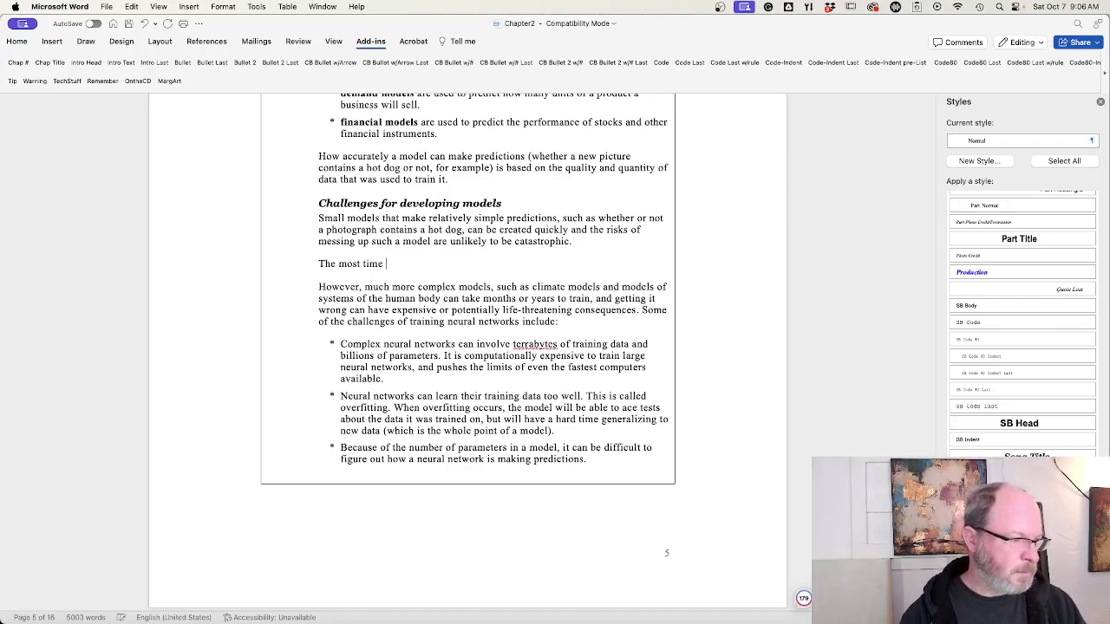
type("consuming par")
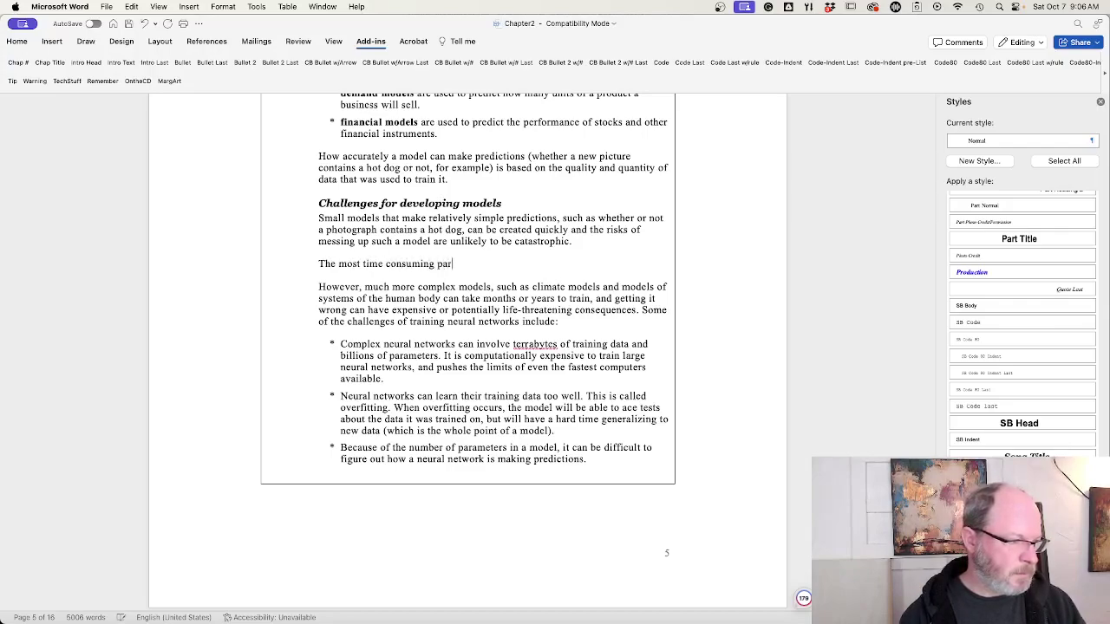
type("t of creating an")
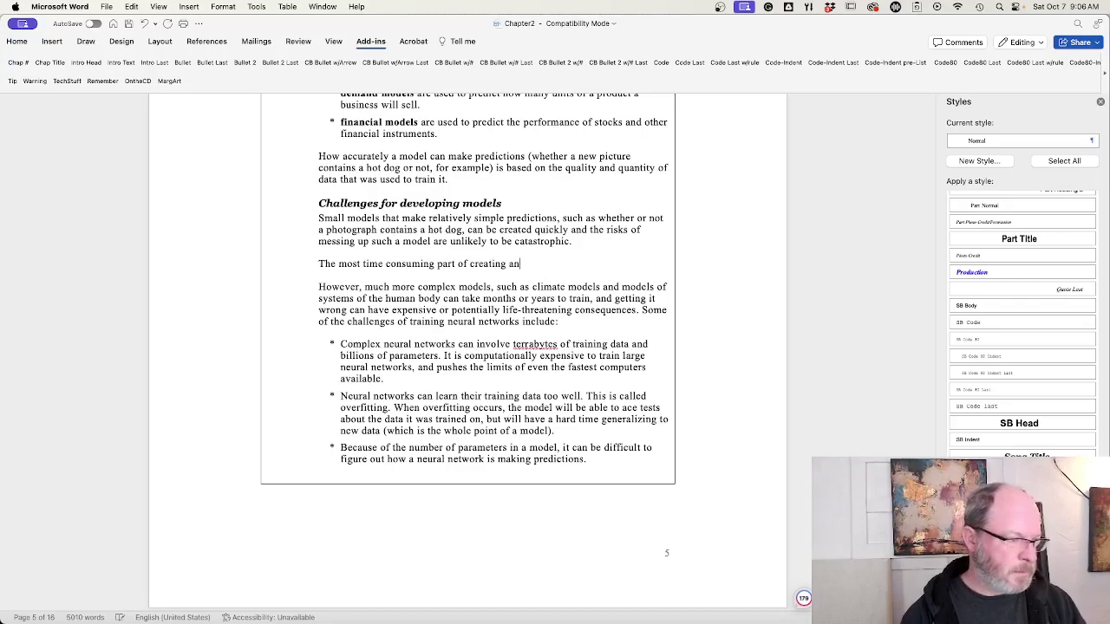
key("BackSpace")
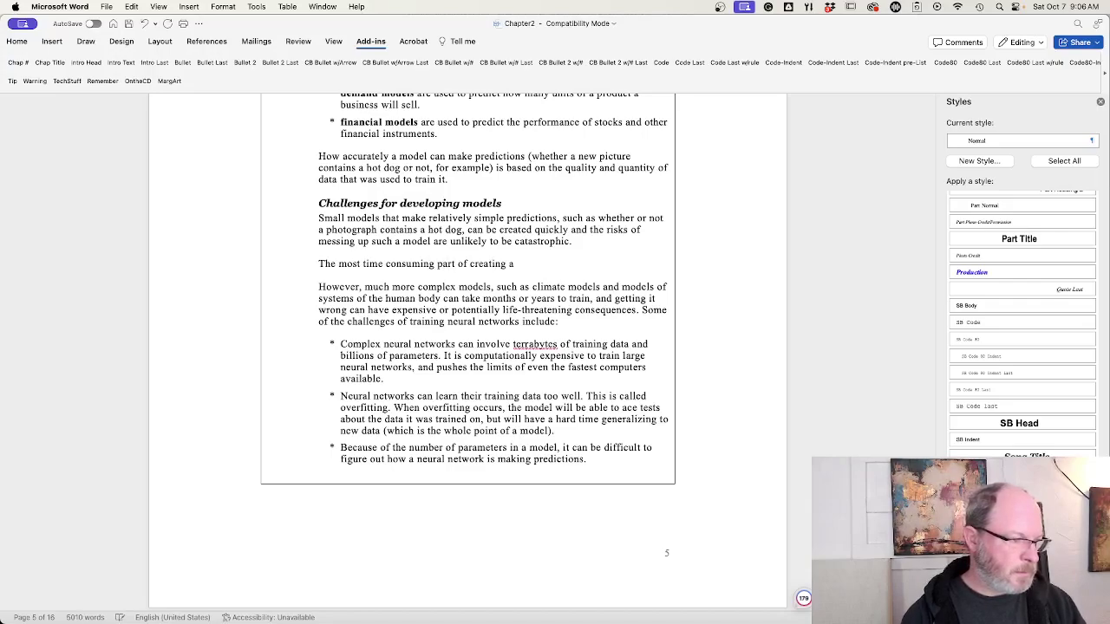
type("model is go")
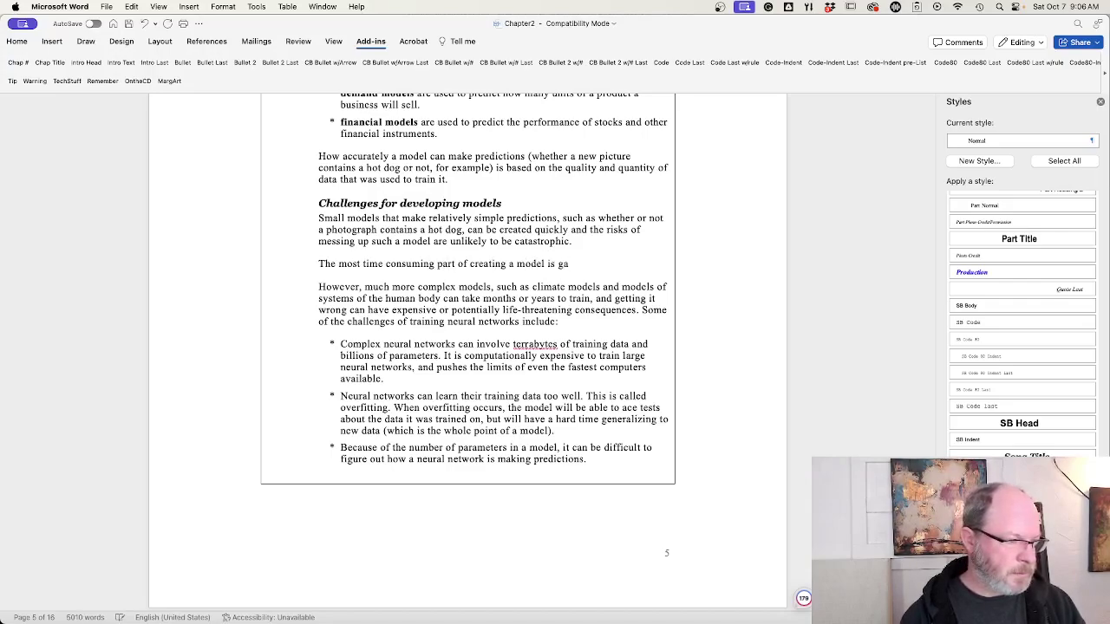
key("BackSpace")
key("BackSpace")
type("gat")
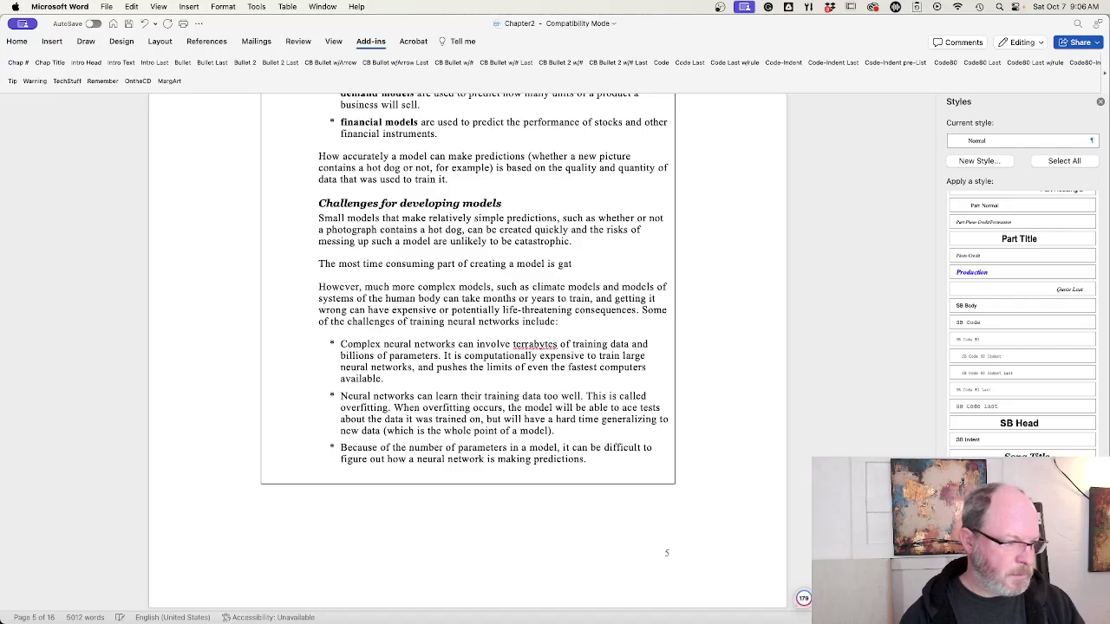
type("hering, labeling")
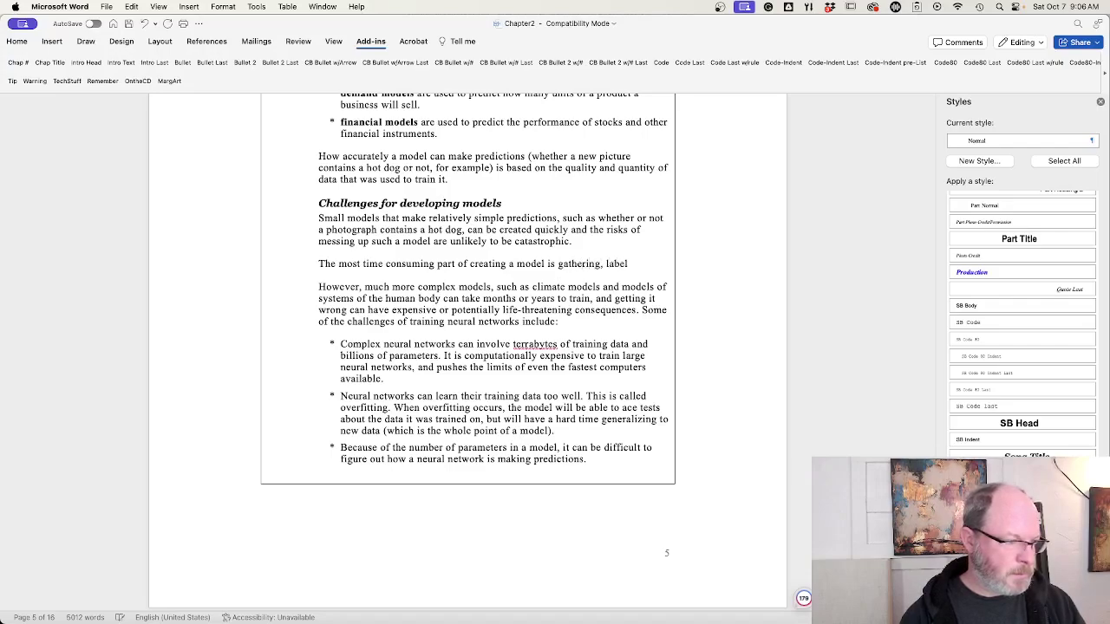
key("BackSpace")
key("BackSpace")
key("BackSpace")
key("BackSpace")
key("BackSpace")
key("BackSpace")
key("BackSpace")
key("BackSpace")
key("BackSpace")
key("BackSpace")
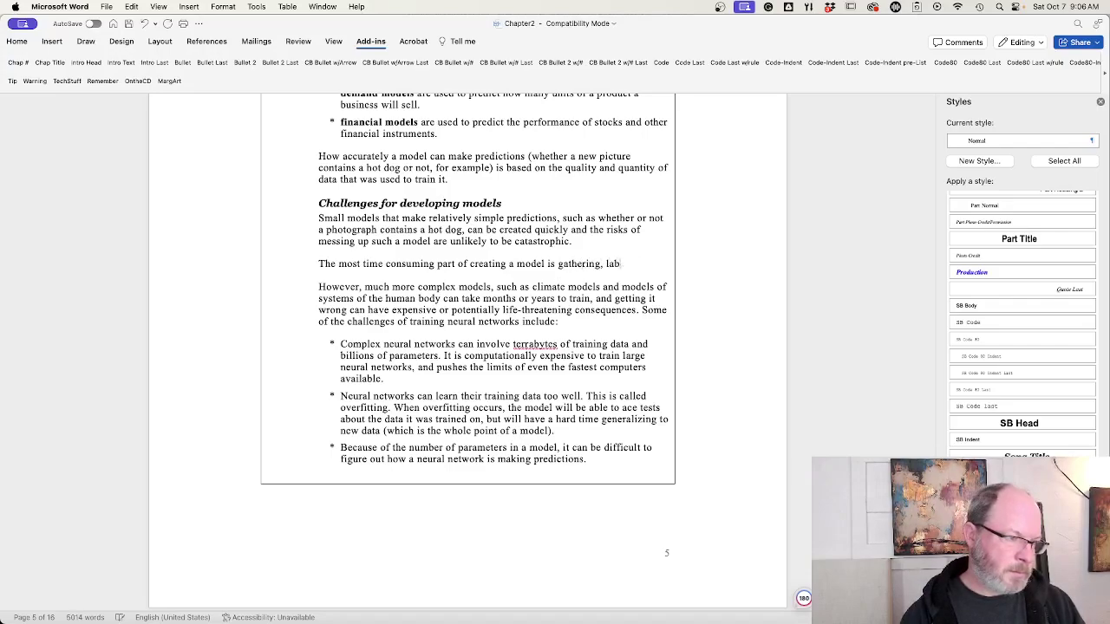
type("and labeling the")
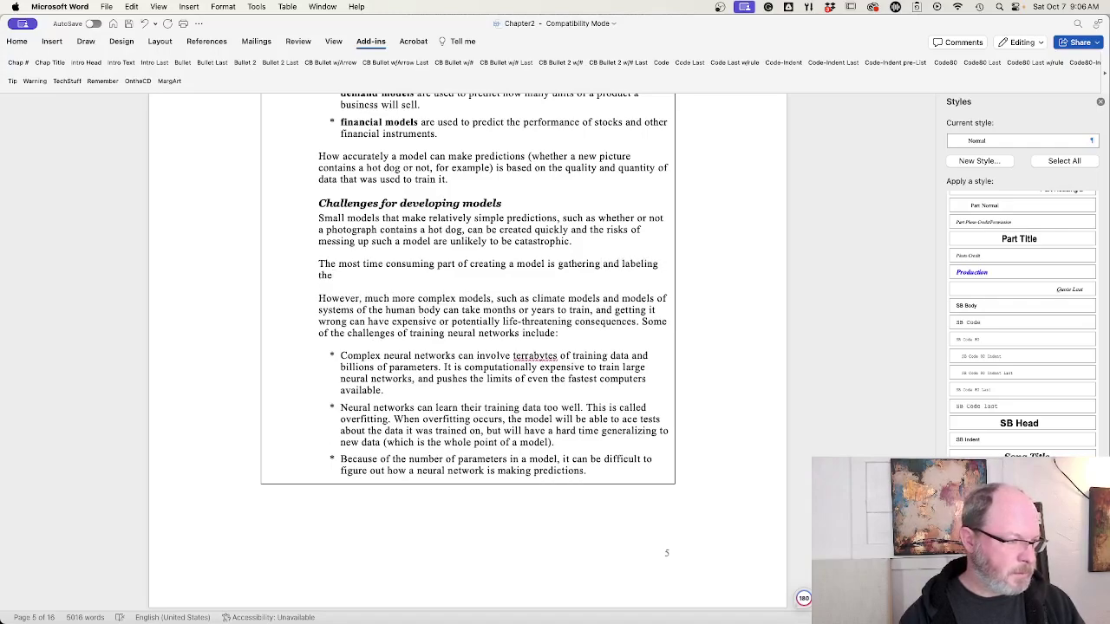
type(" datas")
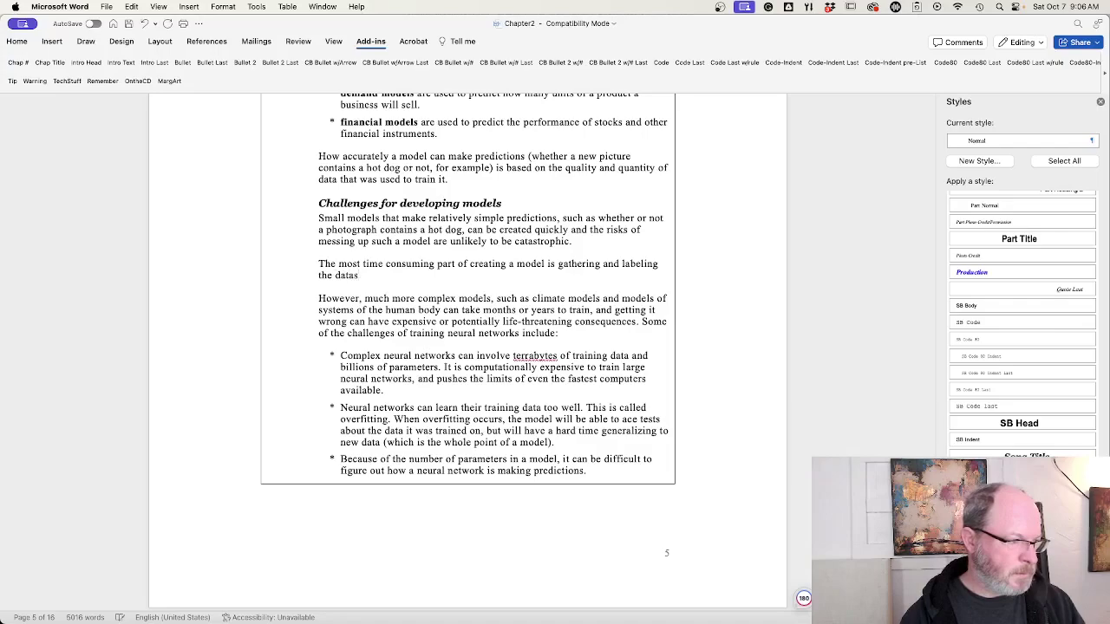
type("ets.")
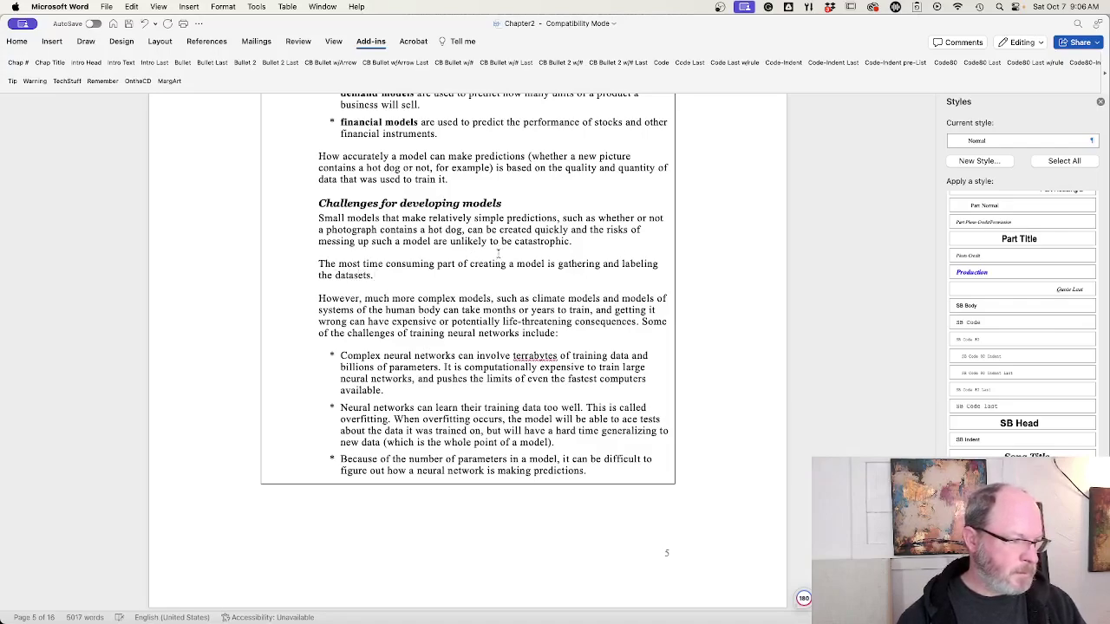
- Reword the new sentence's ending to "is usually the gathering and labeling of the datasets."
left_click(554, 264)
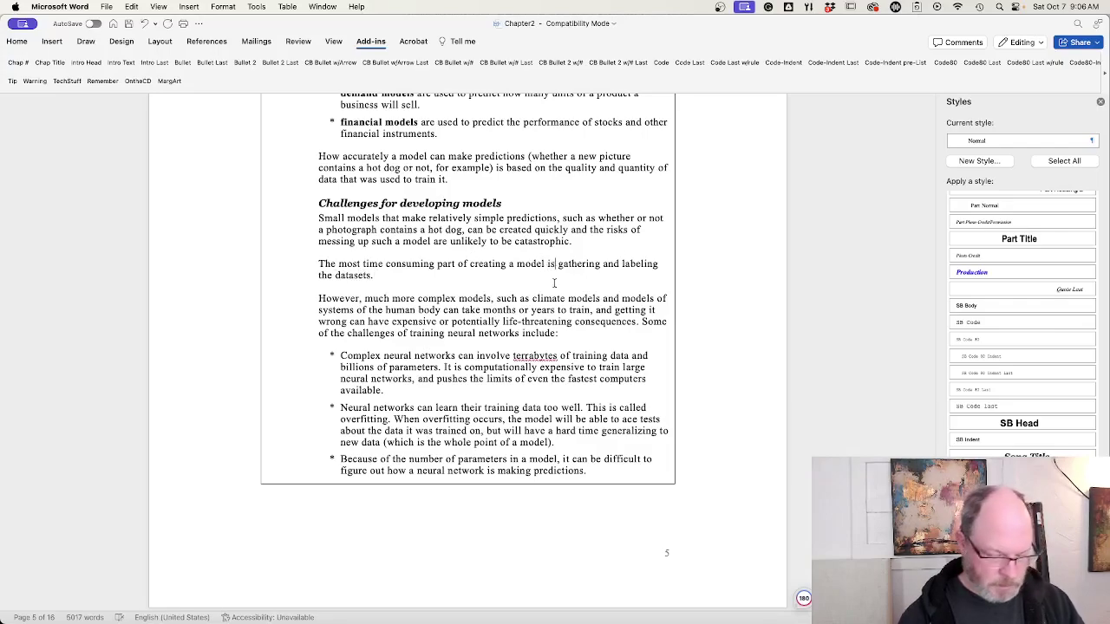
type("usually")
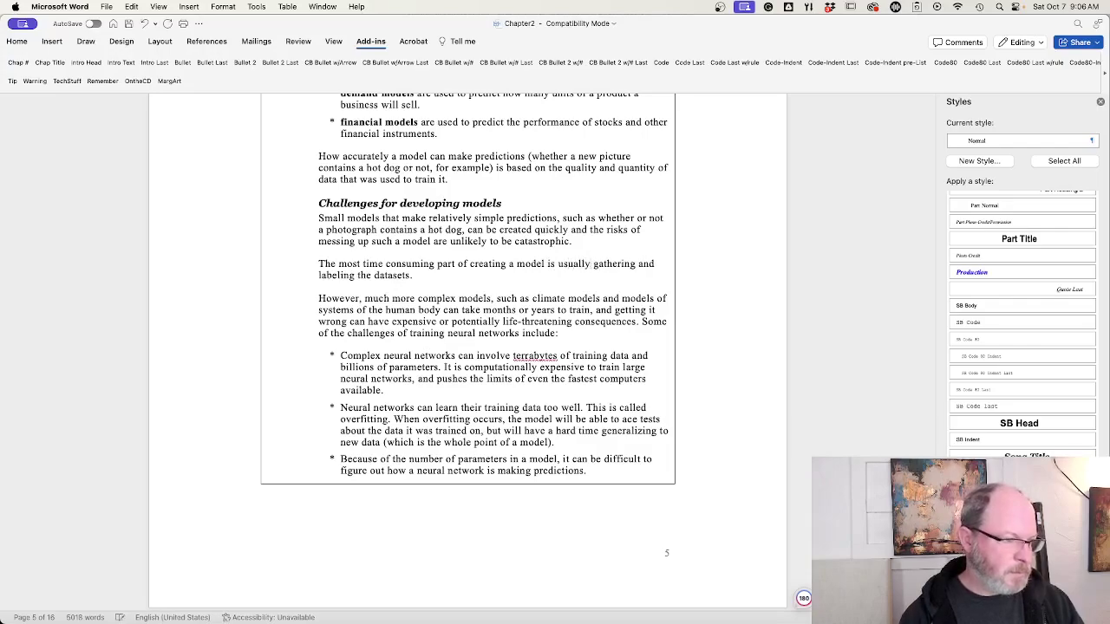
type(" the")
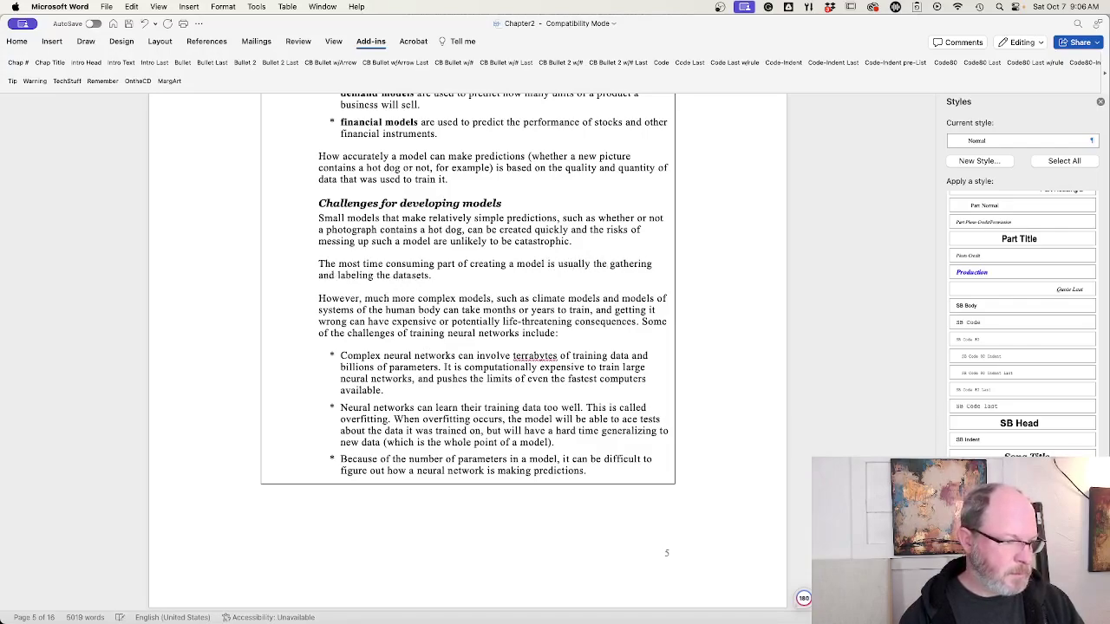
left_click(376, 275)
type("of")
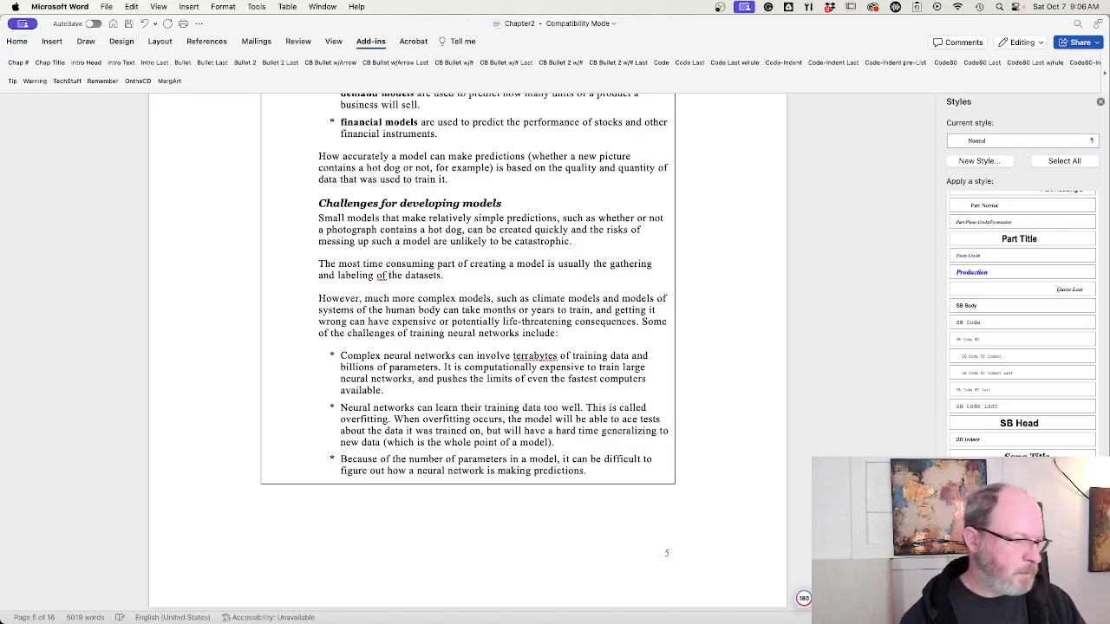
left_click(475, 277)
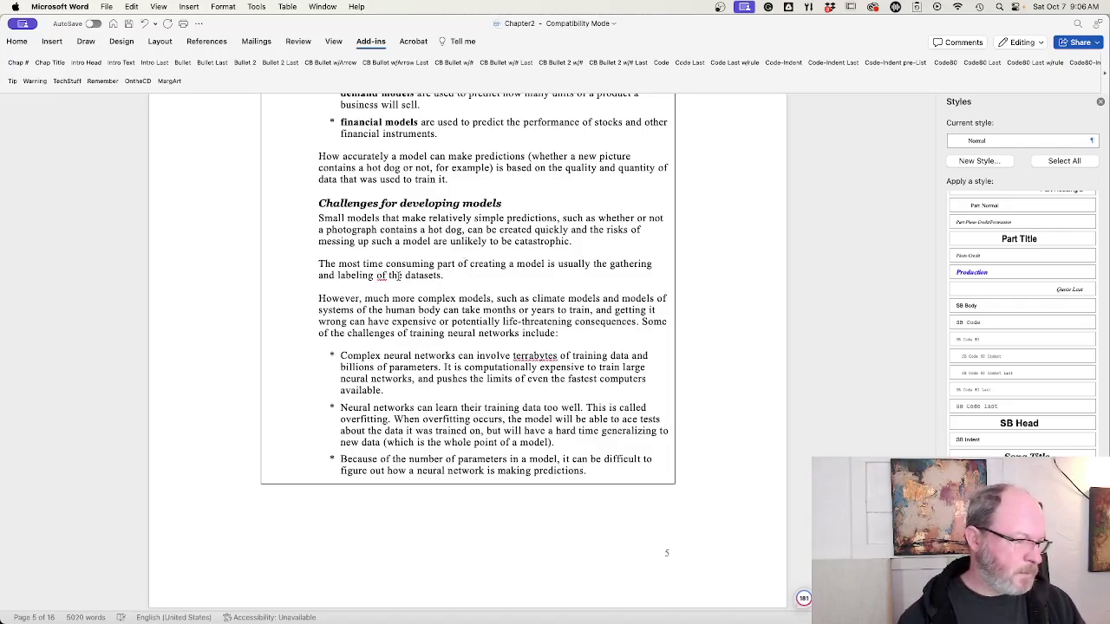
right_click(376, 275)
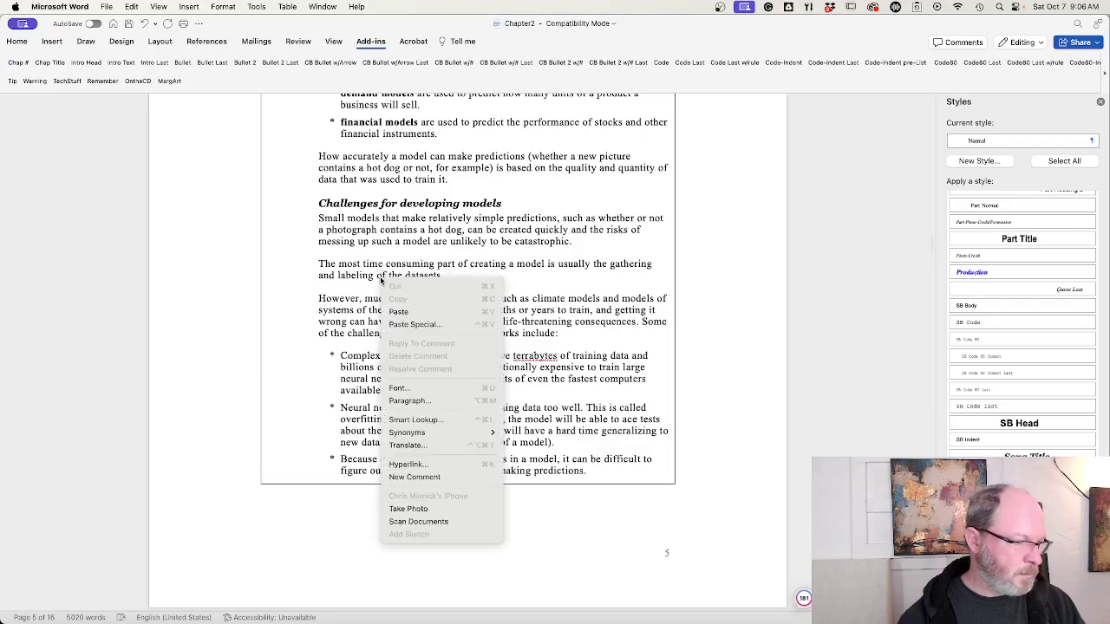
left_click(462, 275)
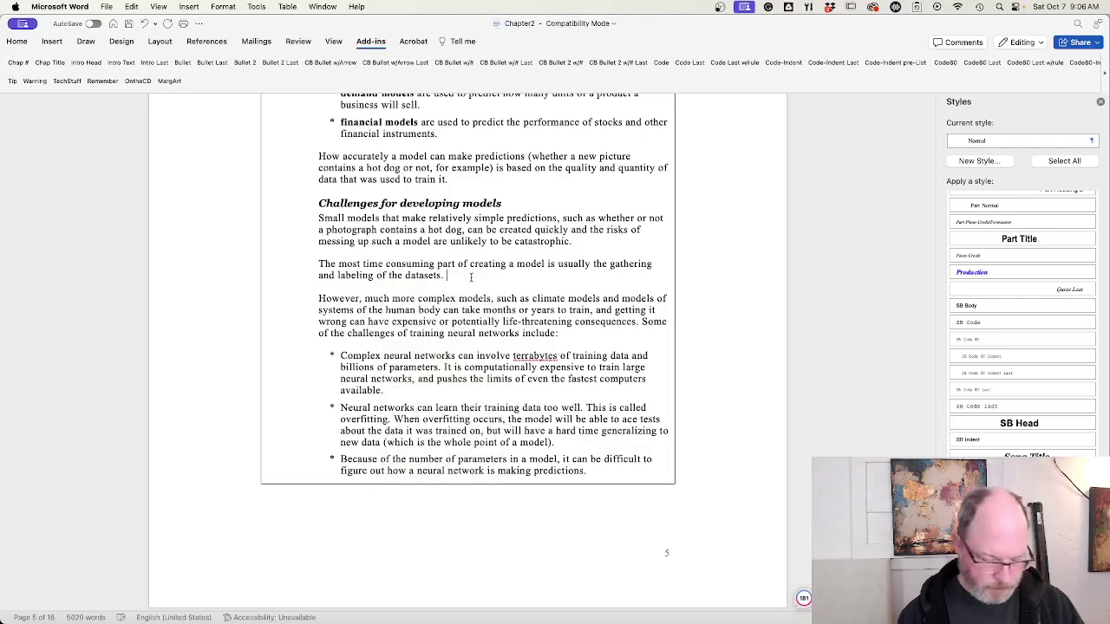
type("Fortuna")
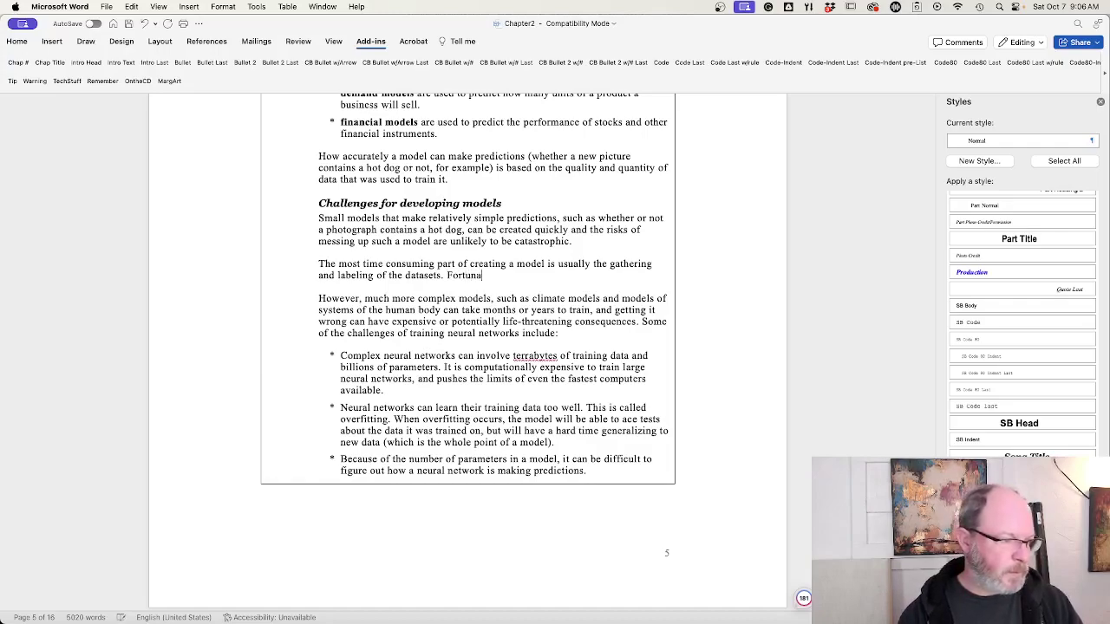
type("tely, there")
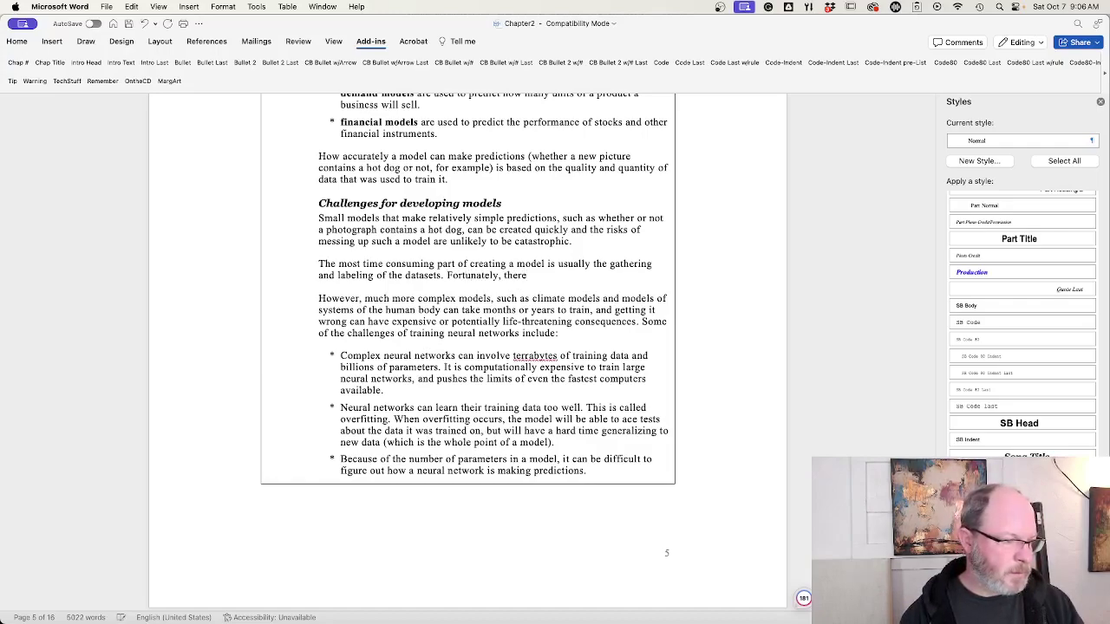
key("BackSpace")
key("BackSpace")
key("BackSpace")
type("e ma")
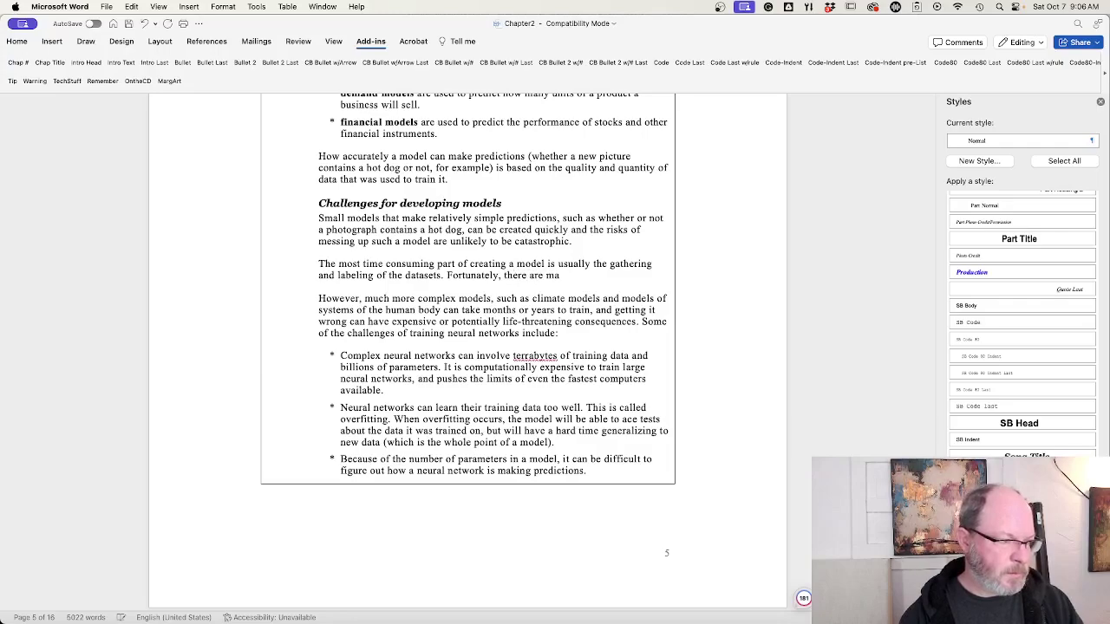
type("ny publ")
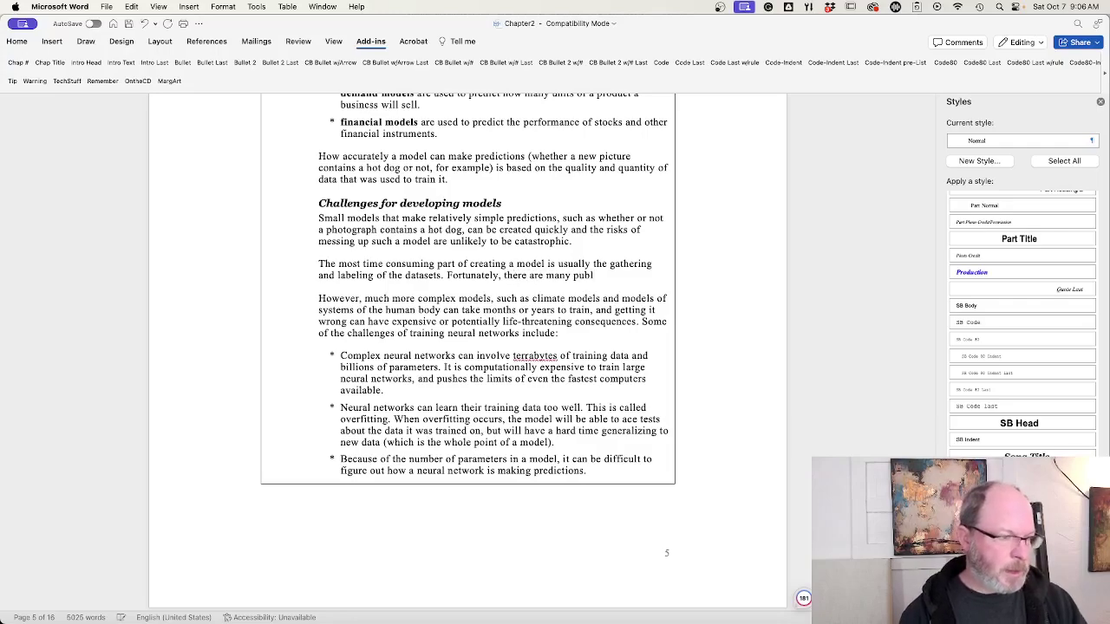
type("icly available data sets")
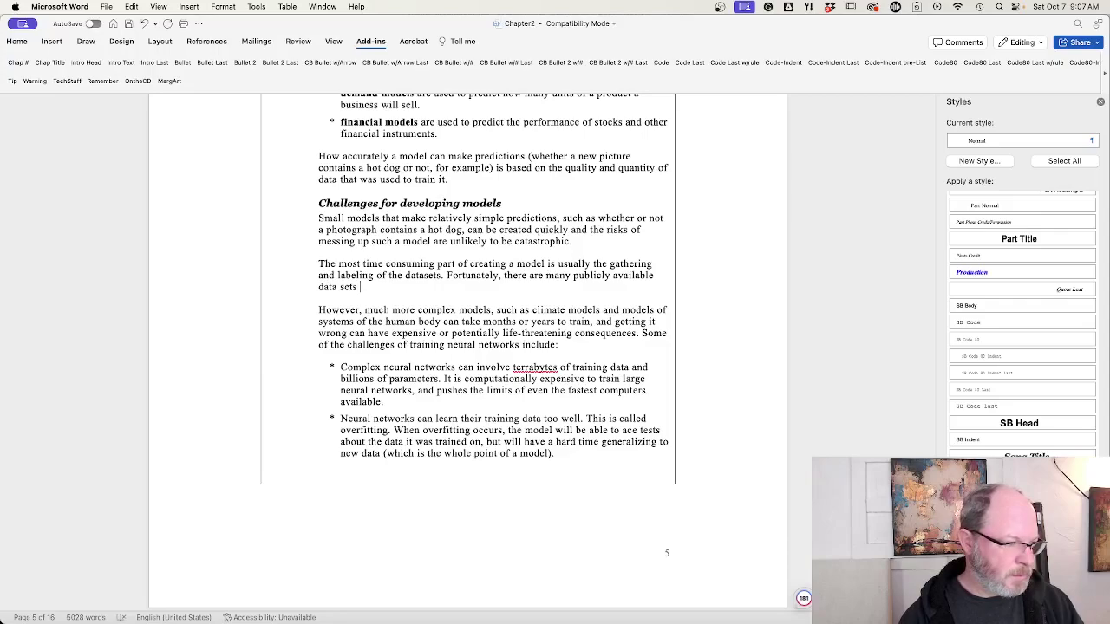
type(" that you can use")
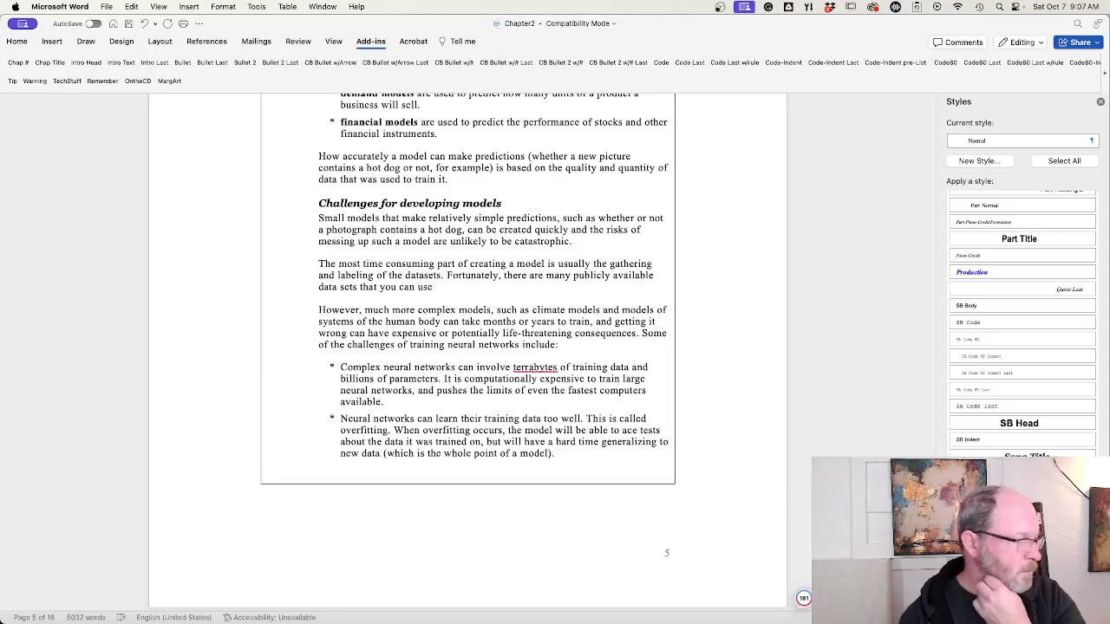
type("for")
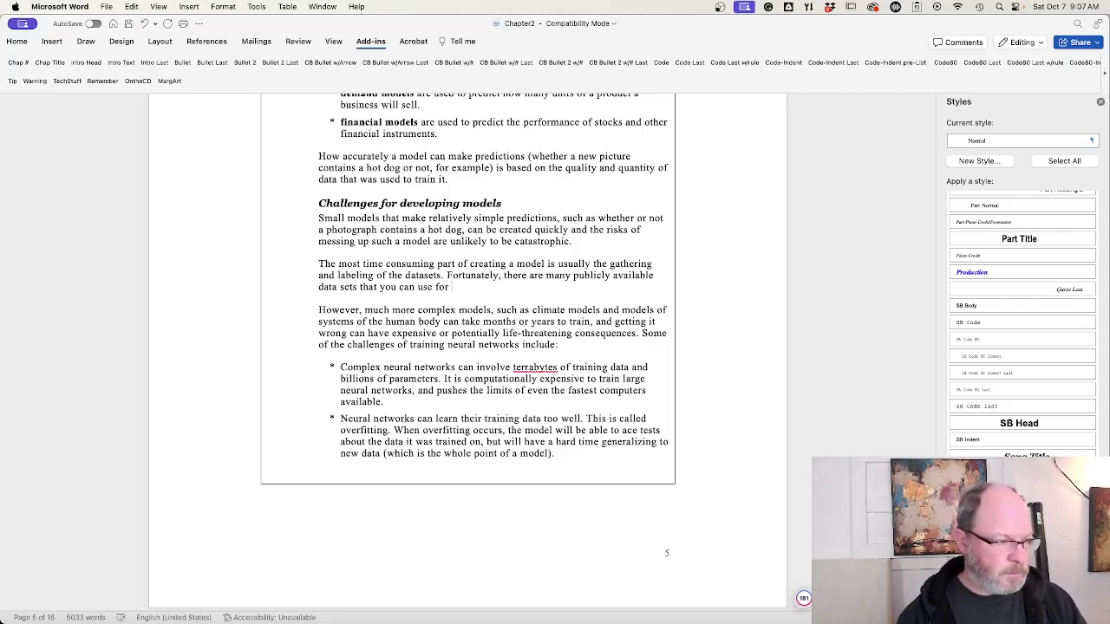
type(" getting sta")
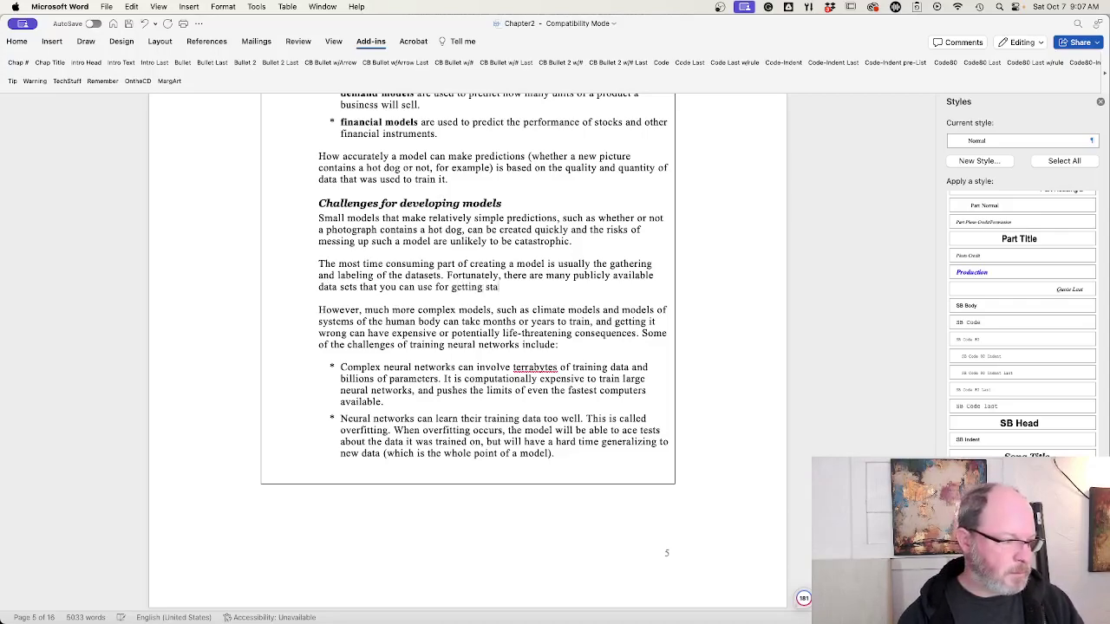
type("rted and ")
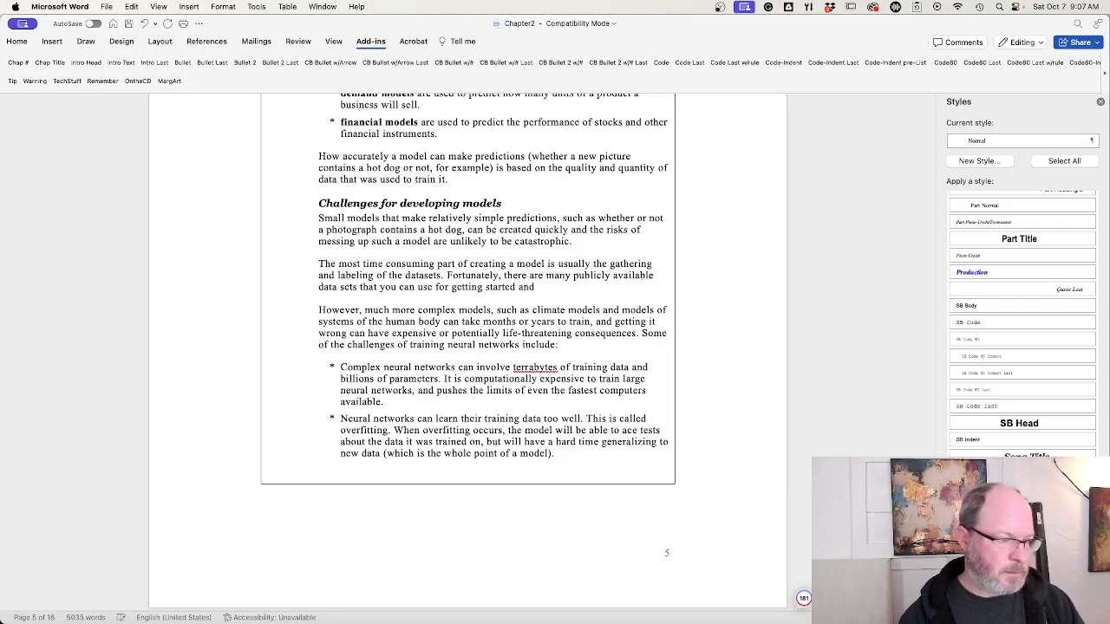
type("learning how to")
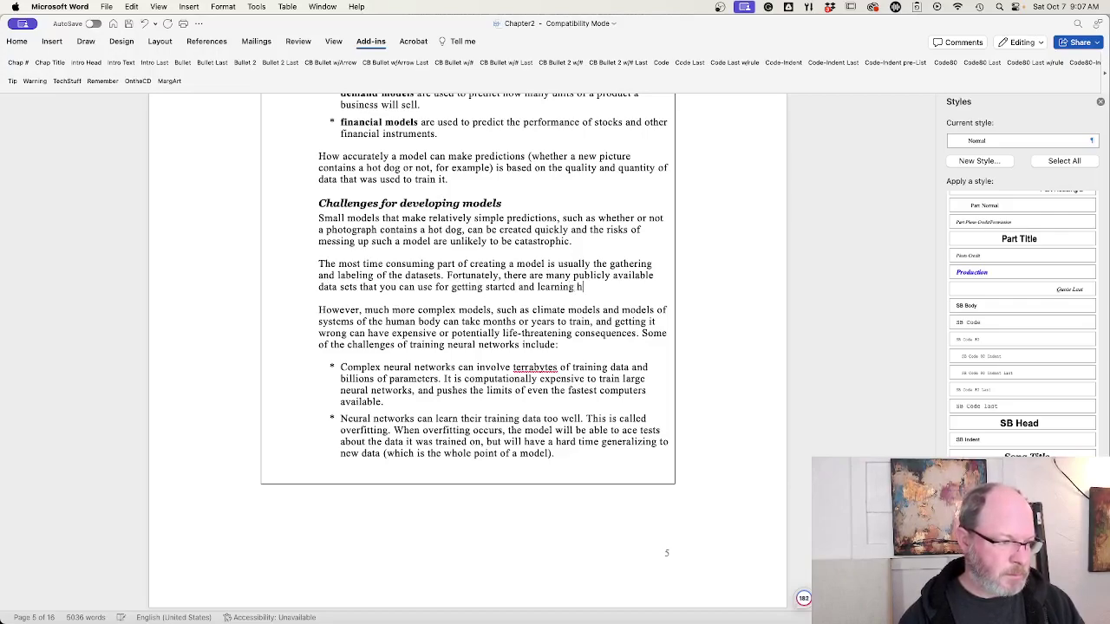
key("BackSpace")
key("BackSpace")
key("BackSpace")
key("BackSpace")
key("BackSpace")
key("BackSpace")
key("BackSpace")
key("BackSpace")
key("BackSpace")
key("BackSpace")
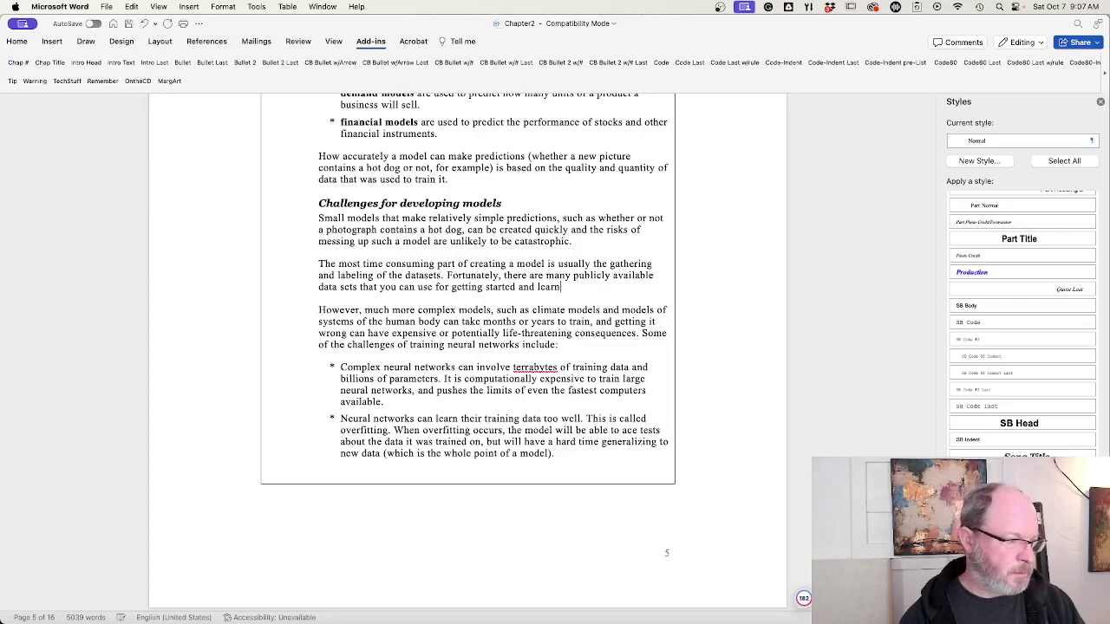
left_click(444, 275, "shift")
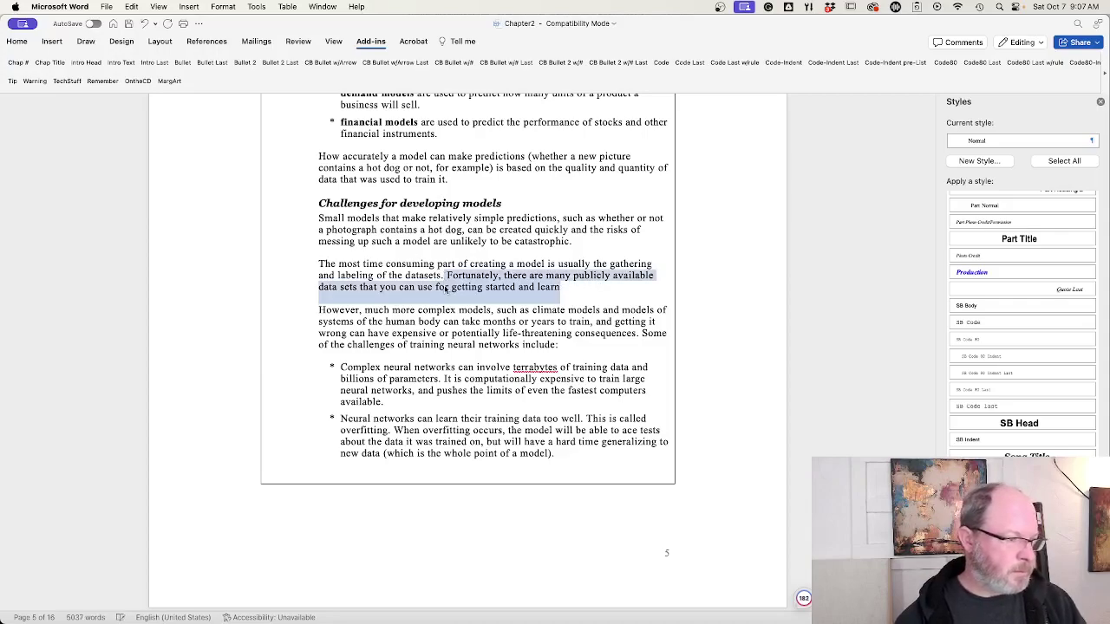
key("BackSpace")
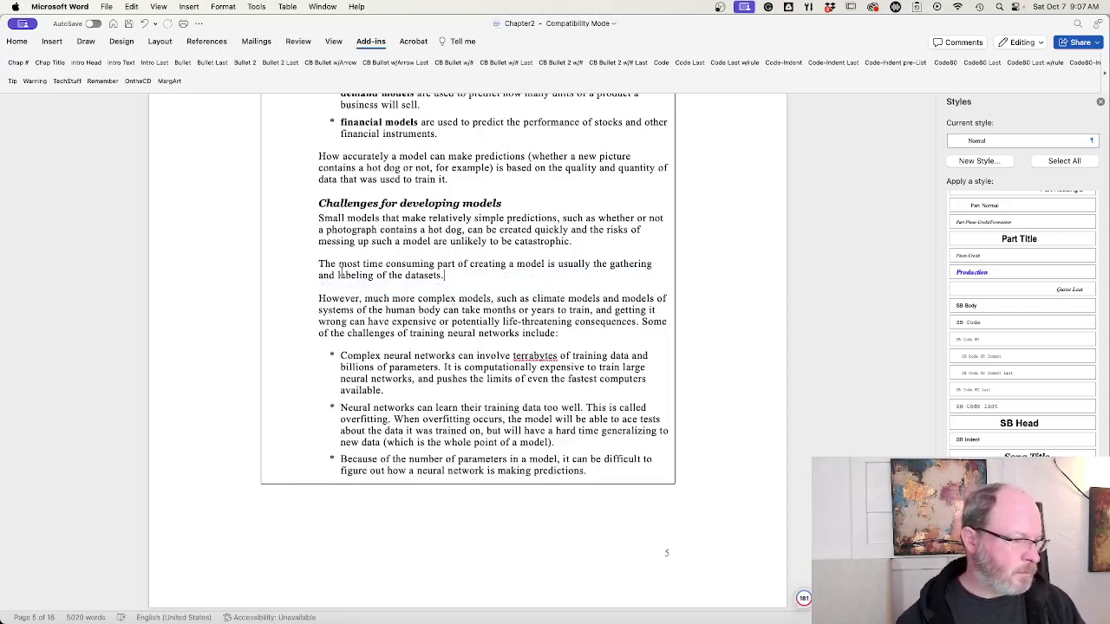
- Mark the paragraph "The most time consuming part of creating a model" as a Tip and place the cursor at its end
left_click(317, 264)
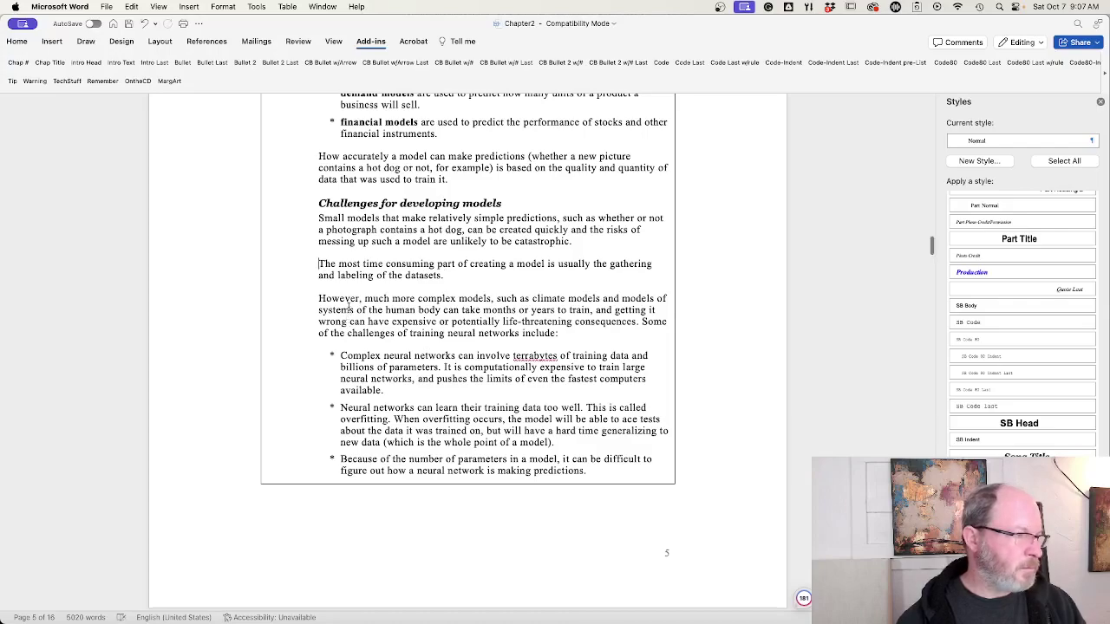
scroll(346, 308, "up", 1)
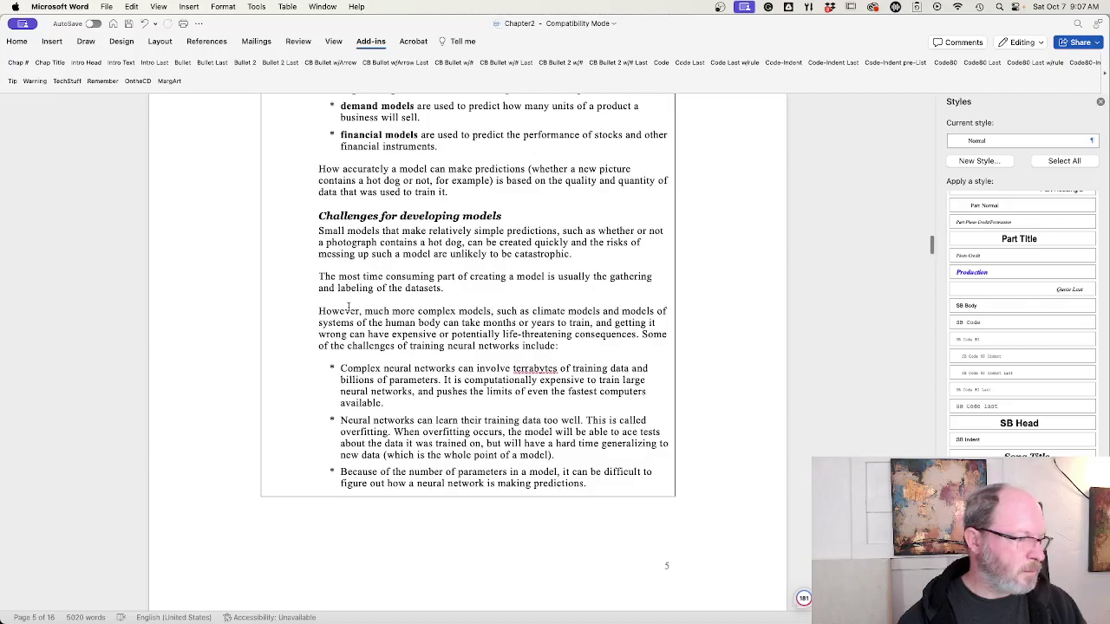
scroll(348, 306, "down", 1)
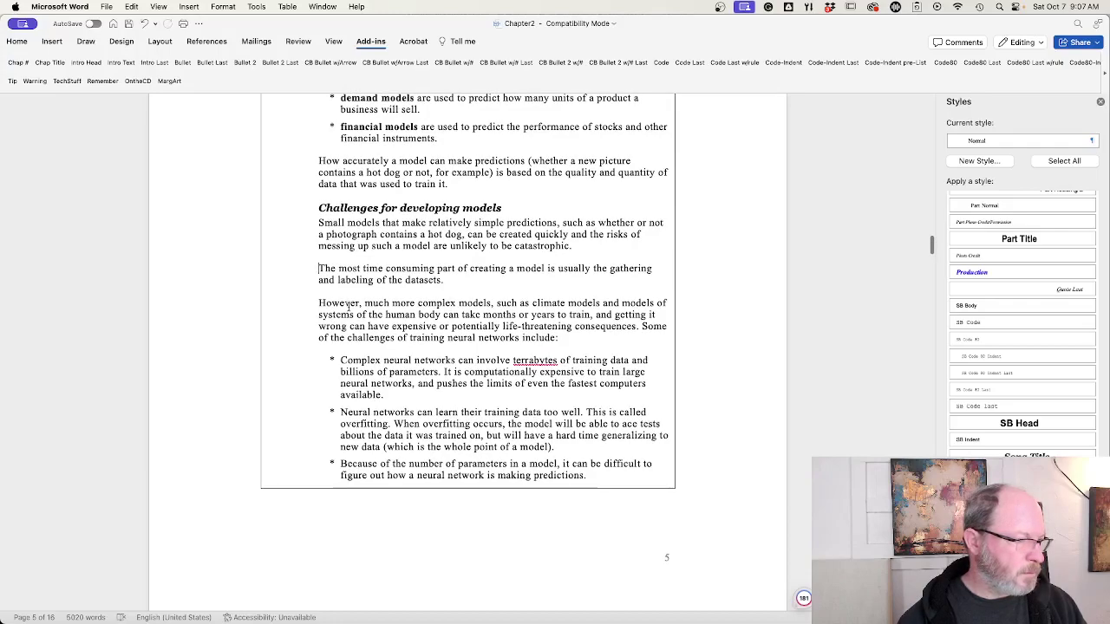
scroll(348, 306, "down", 1)
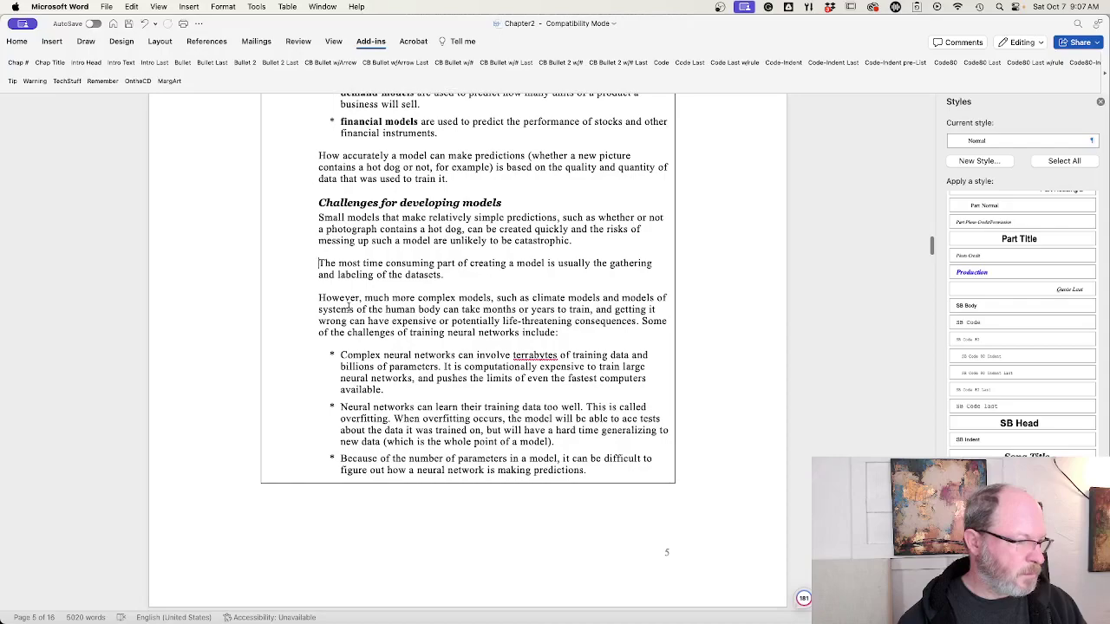
scroll(348, 306, "down", 1)
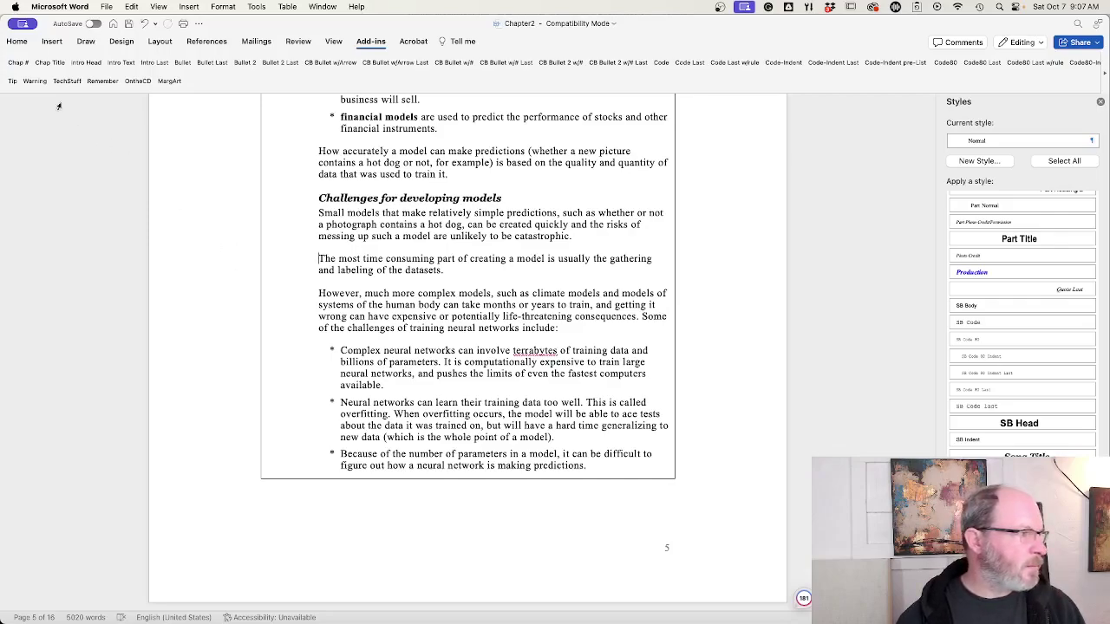
left_click(12, 81)
left_click(463, 286)
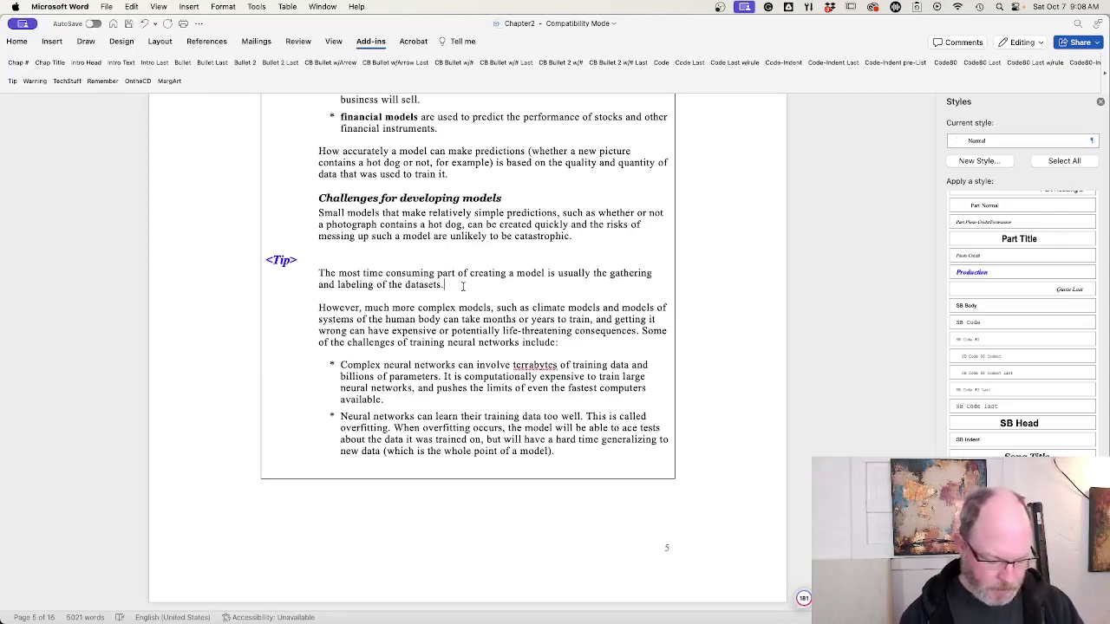
type("Befor")
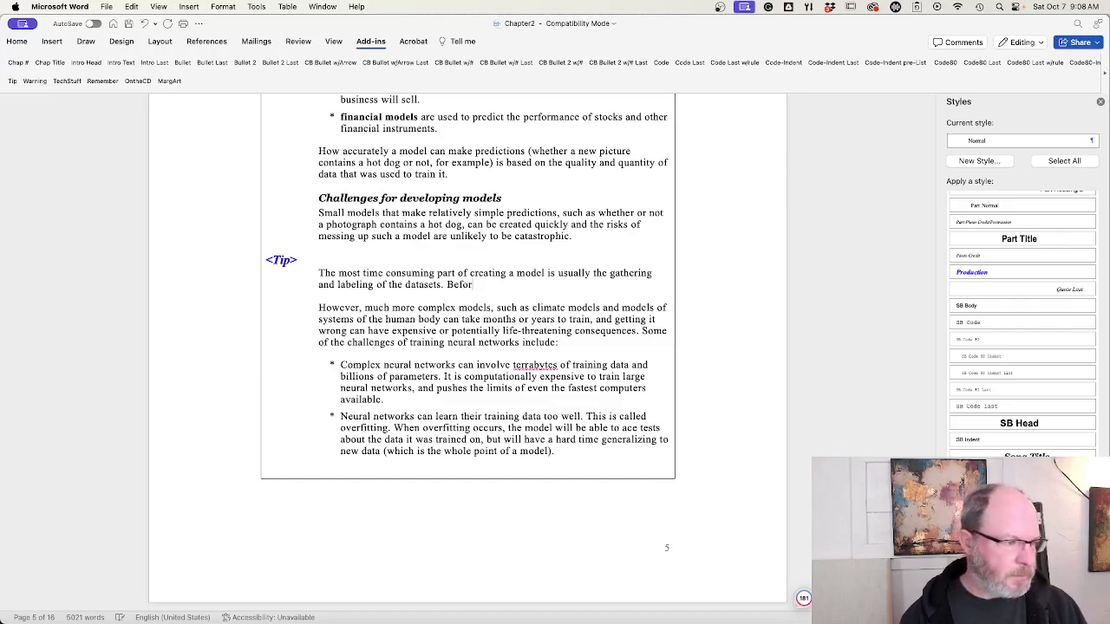
key("BackSpace")
key("BackSpace")
key("BackSpace")
key("BackSpace")
key("BackSpace")
type("Espec")
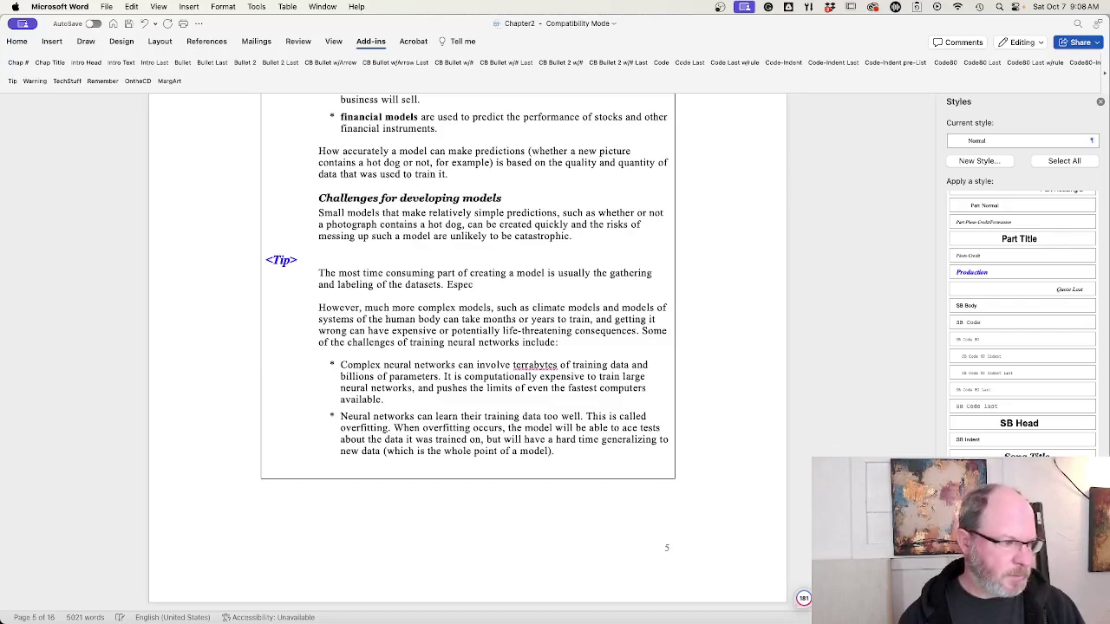
key("BackSpace")
key("BackSpace")
key("BackSpace")
key("BackSpace")
key("BackSpace")
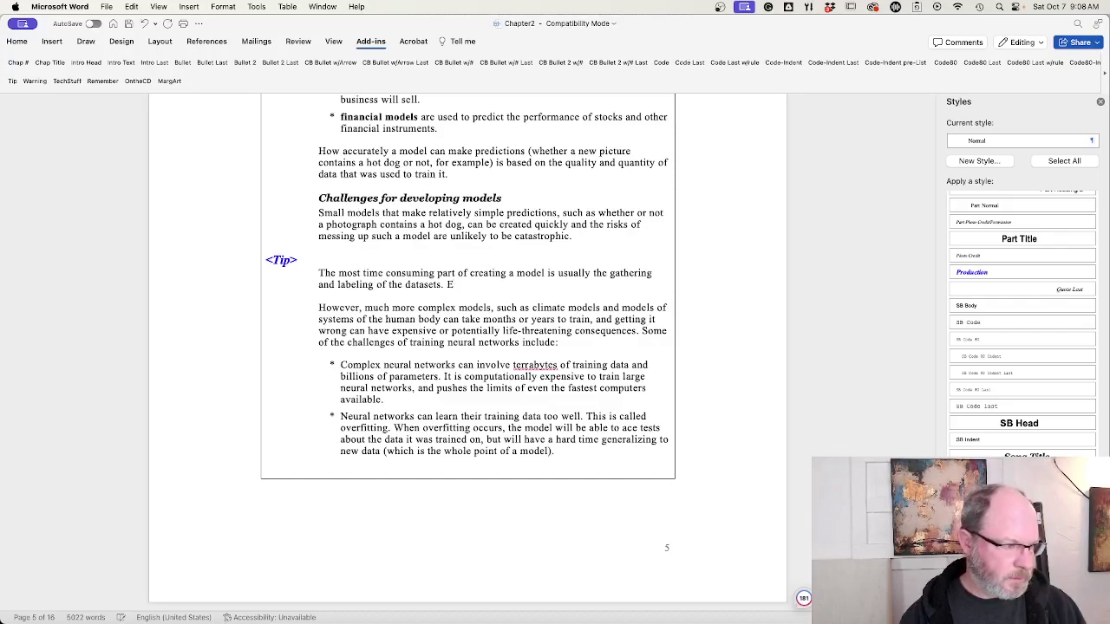
type("W")
key("BackSpace")
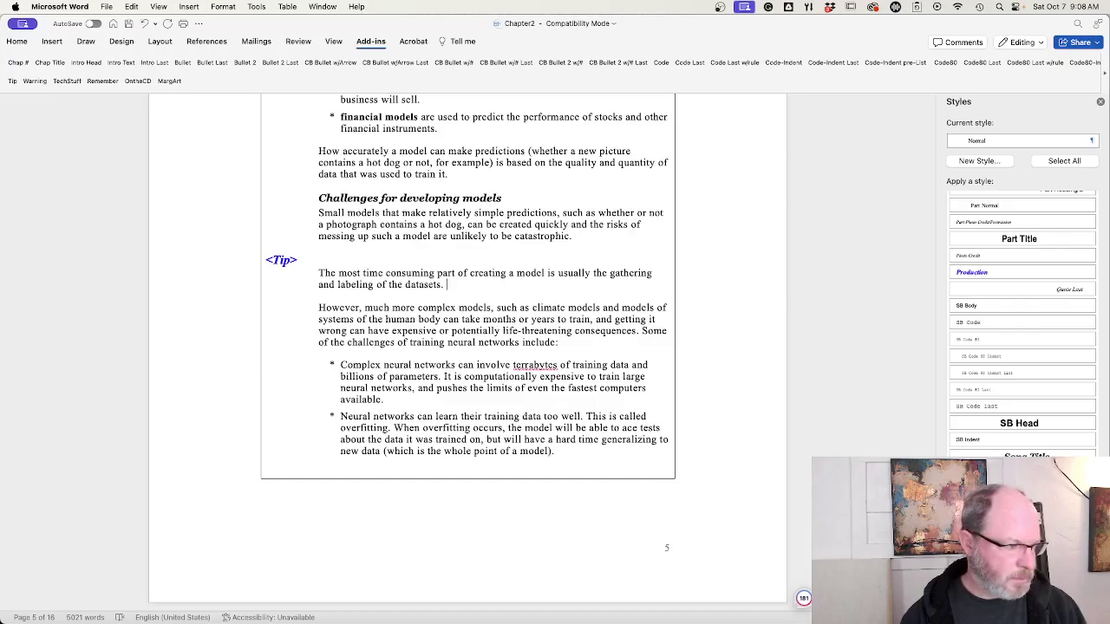
- Add the sentence "Many publicly-available free data sets exist." to the end of the tip paragraph
type("Many publi")
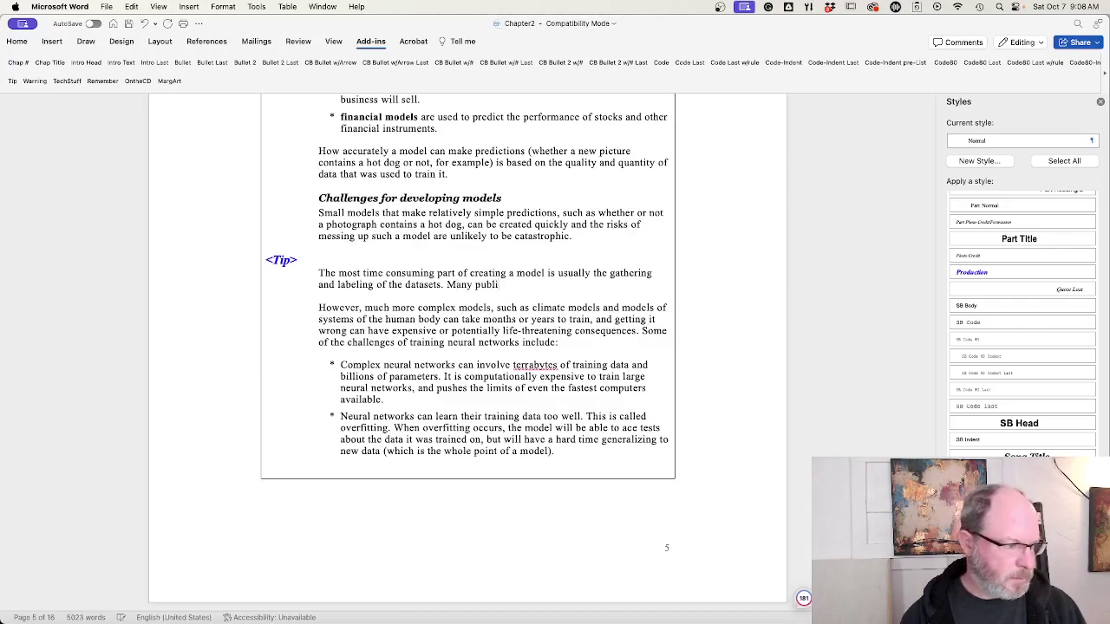
type("cly av")
key("BackSpace")
key("BackSpace")
key("BackSpace")
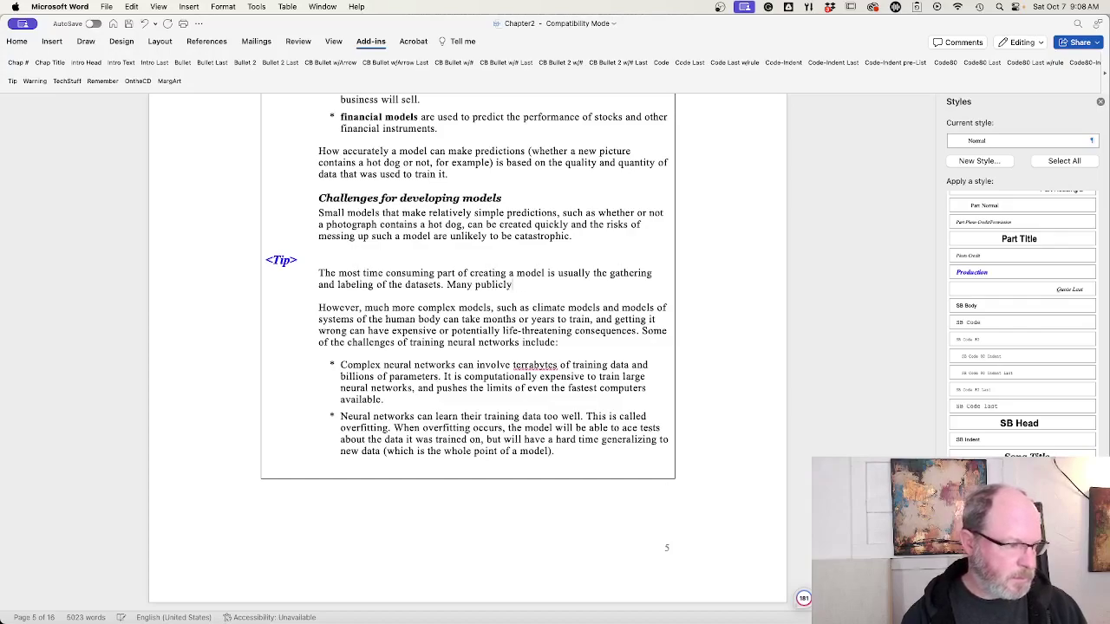
type("-available fr")
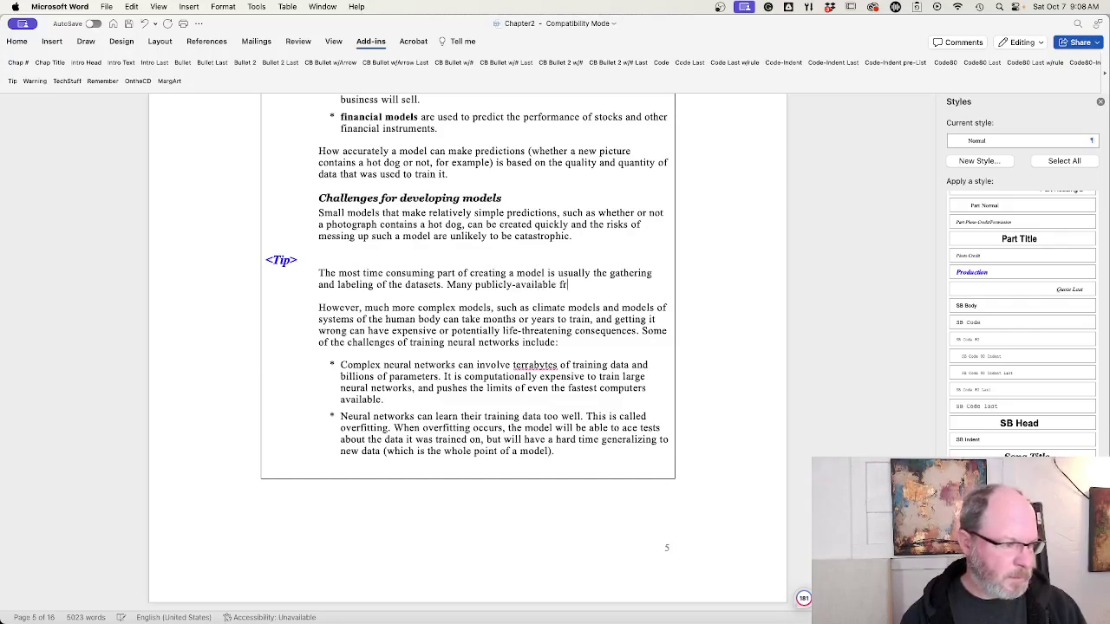
type("ee data sets")
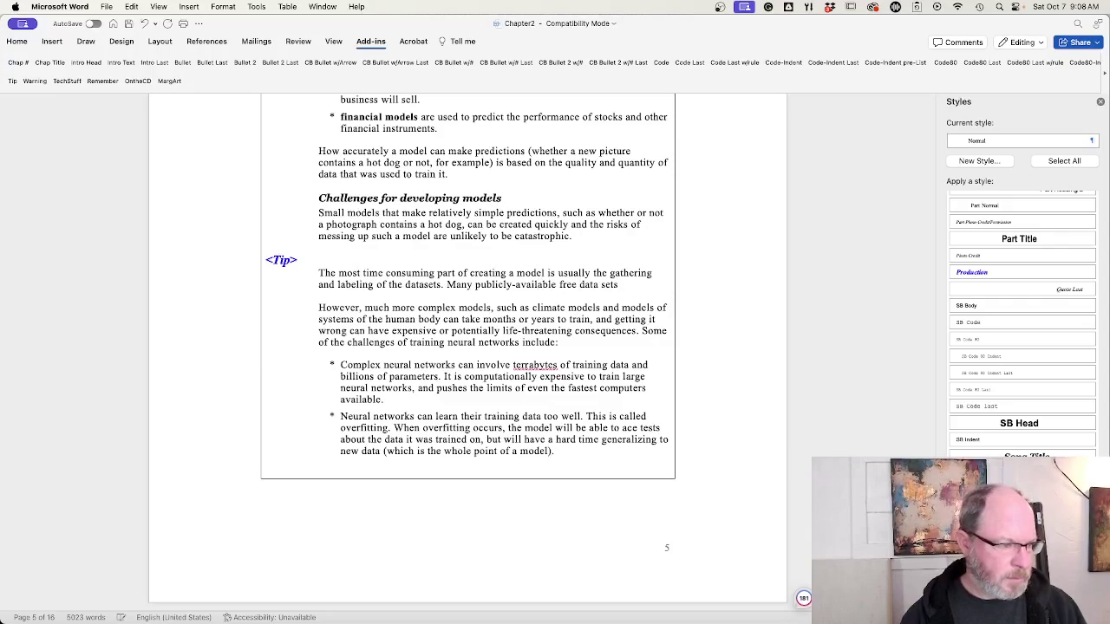
type(" exist.")
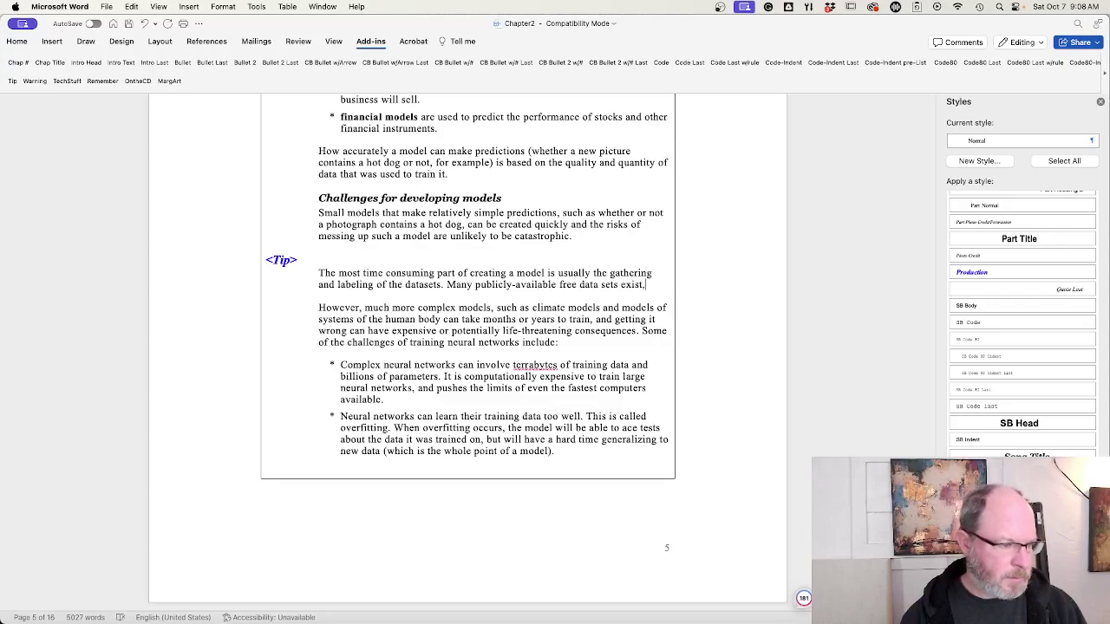
- Extend the tip's last sentence with ", and you can find a good list of them at" in place of its period
key("BackSpace")
type(", and you can find a go")
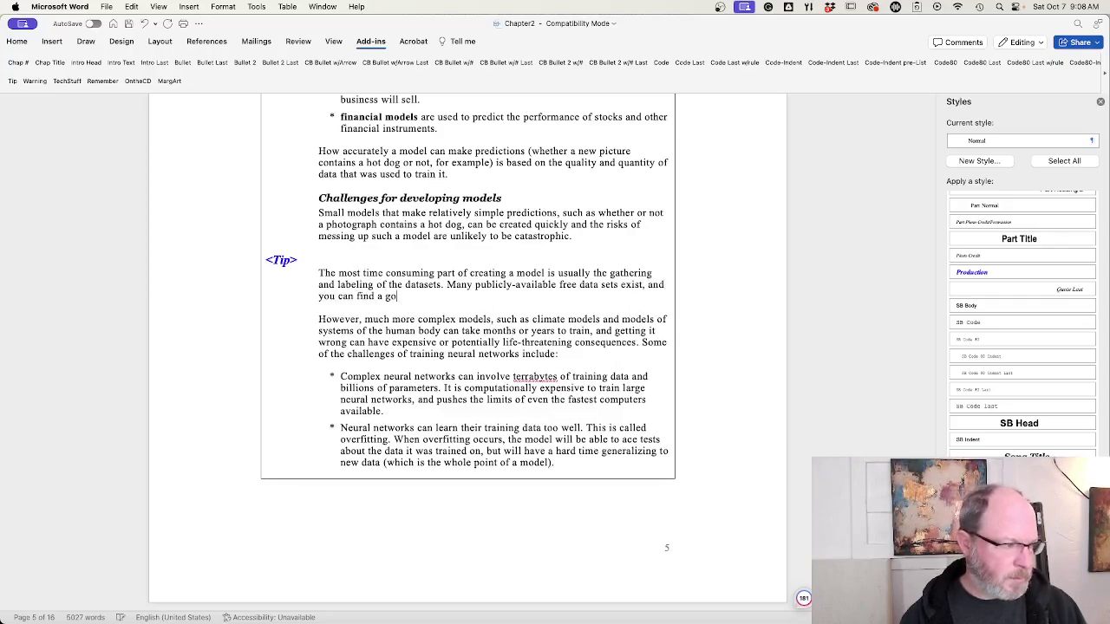
type("od list of them")
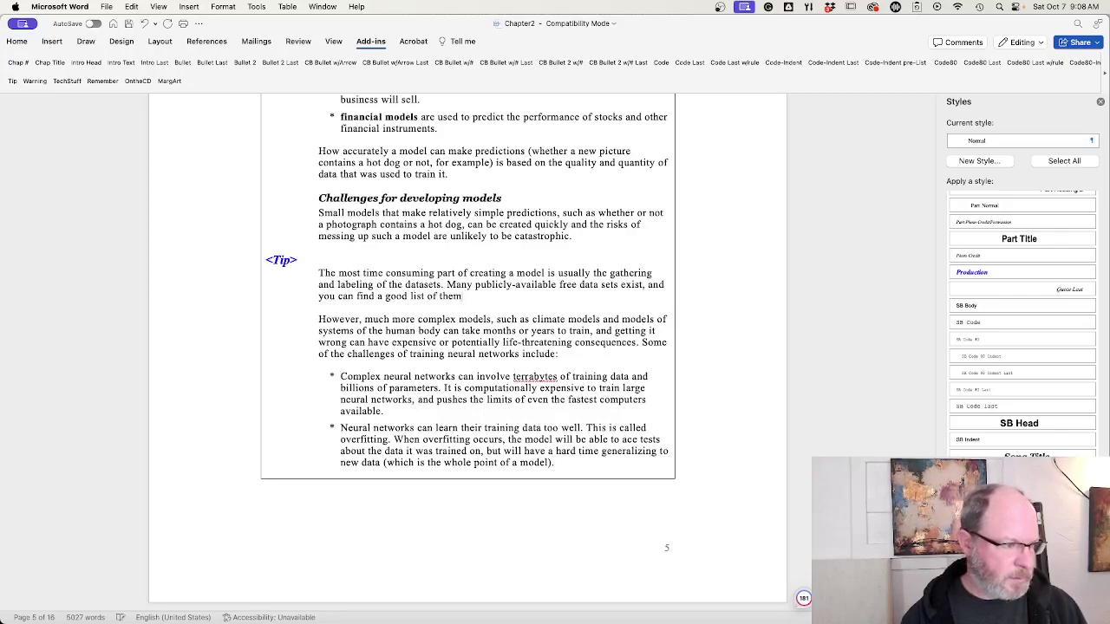
key("BackSpace")
key("BackSpace")
key("BackSpace")
key("BackSpace")
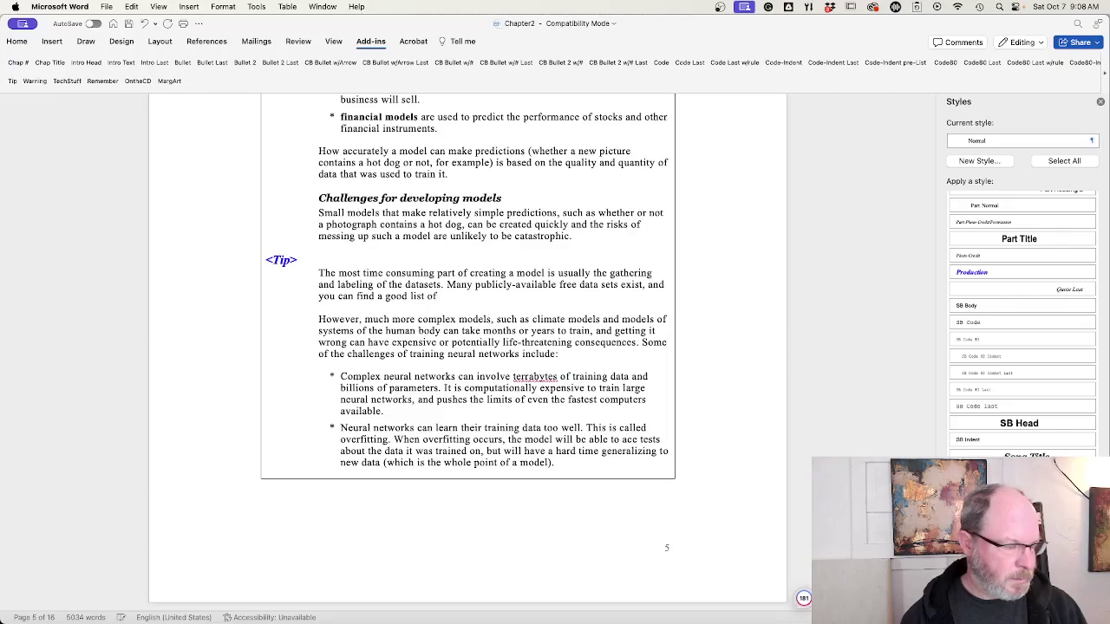
key("BackSpace")
key("BackSpace")
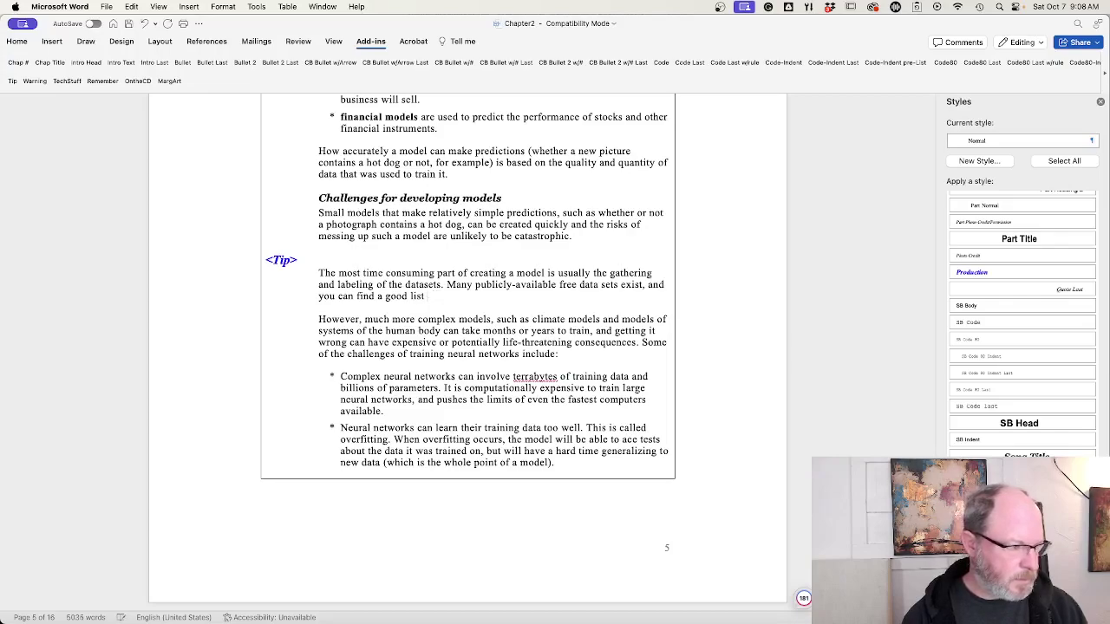
type("of them at")
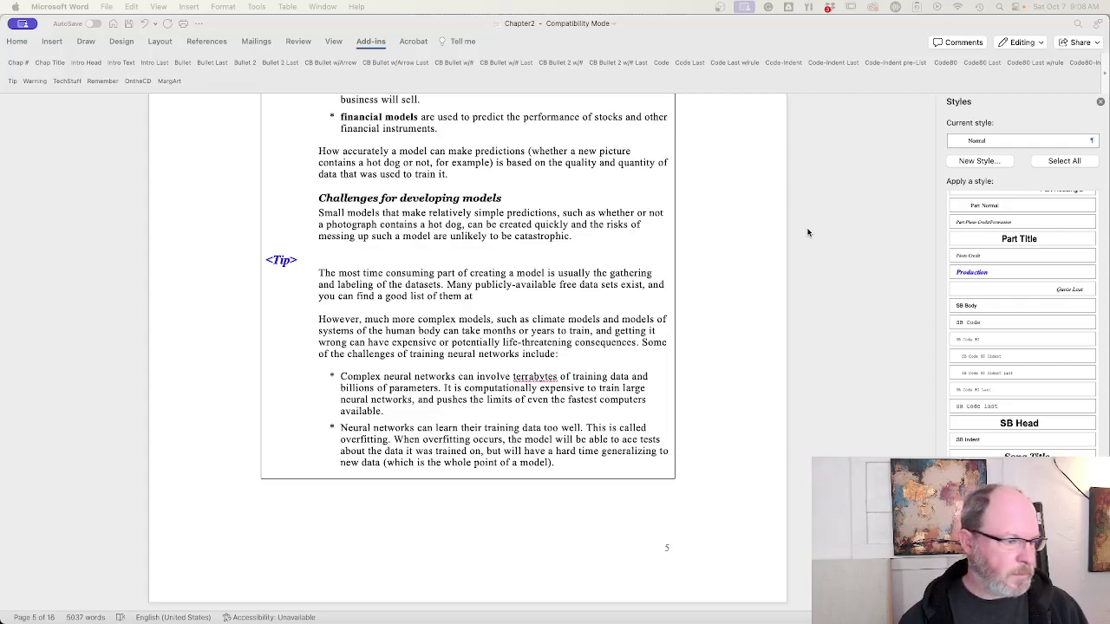
left_click(620, 298)
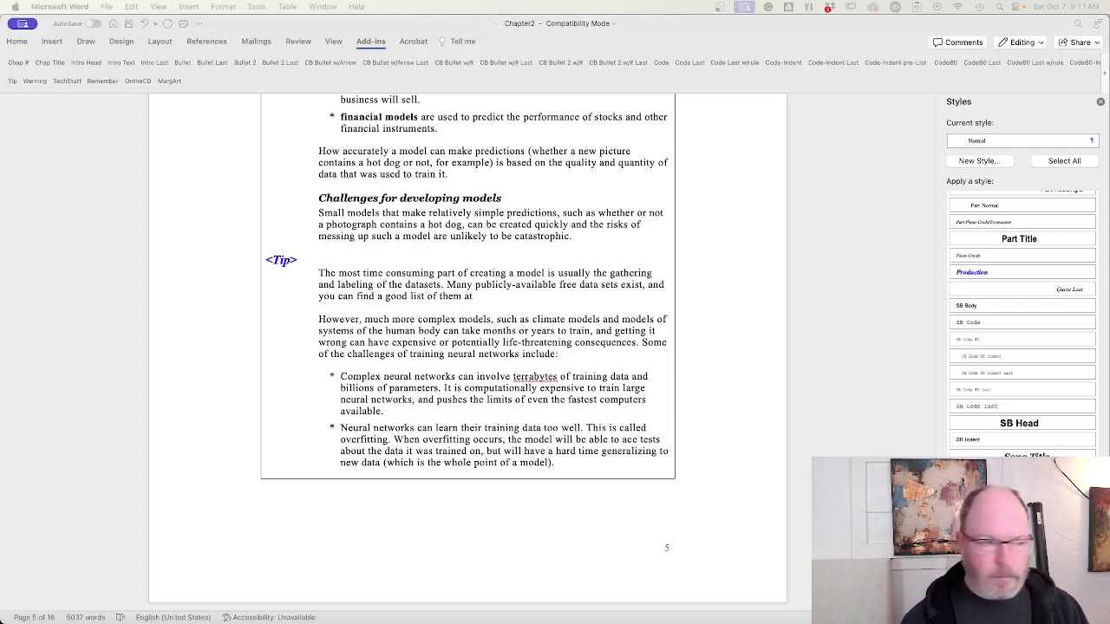
left_click(466, 184)
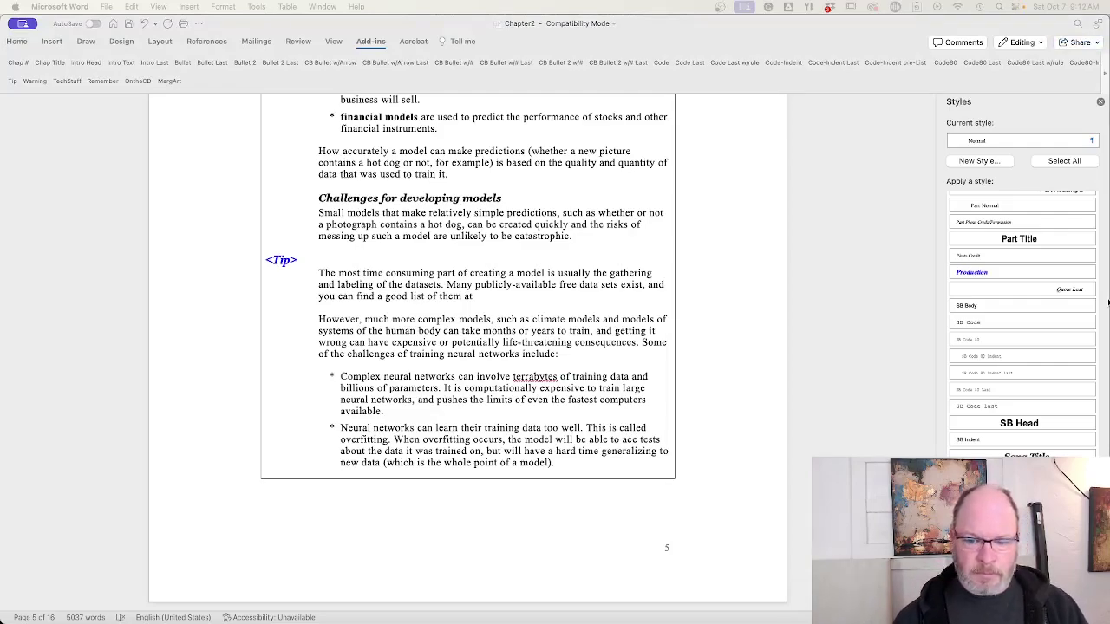
left_click(546, 303)
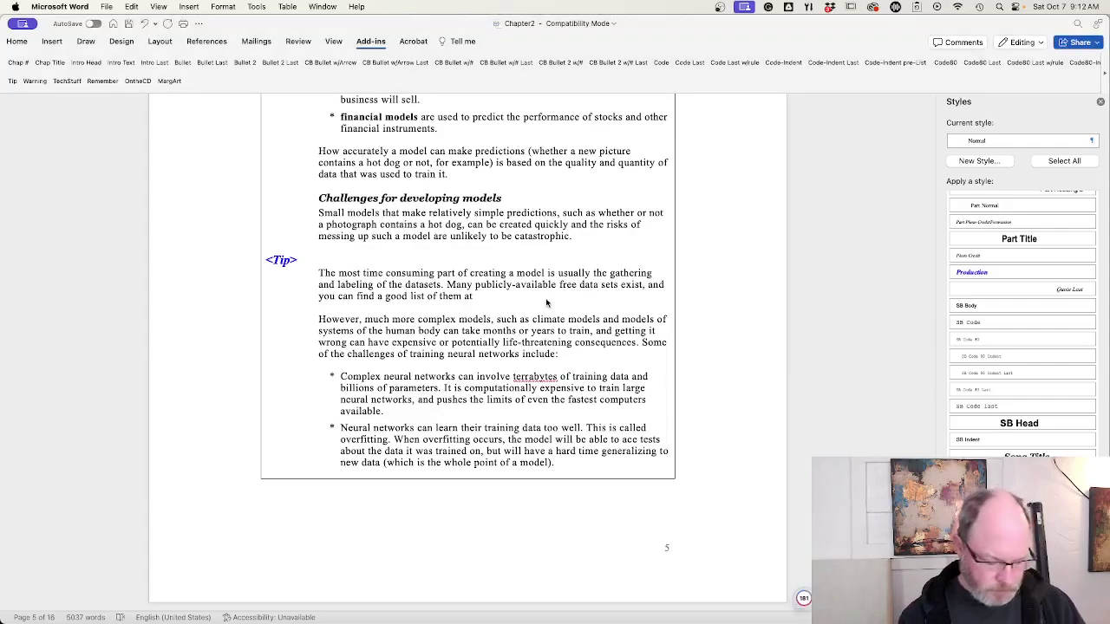
type("https:/")
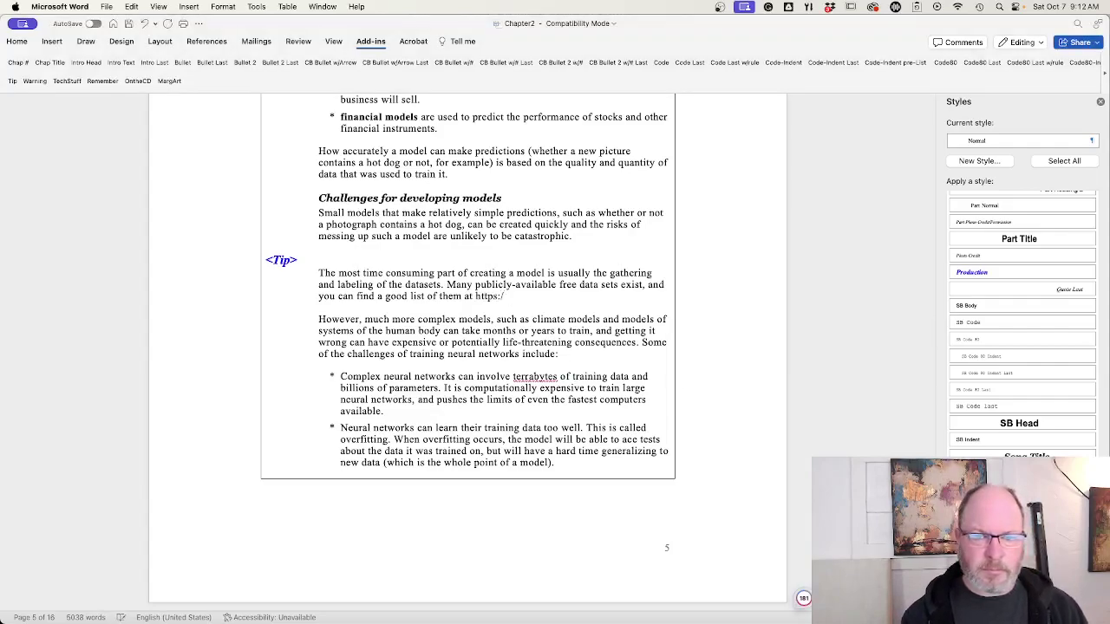
type("/openm")
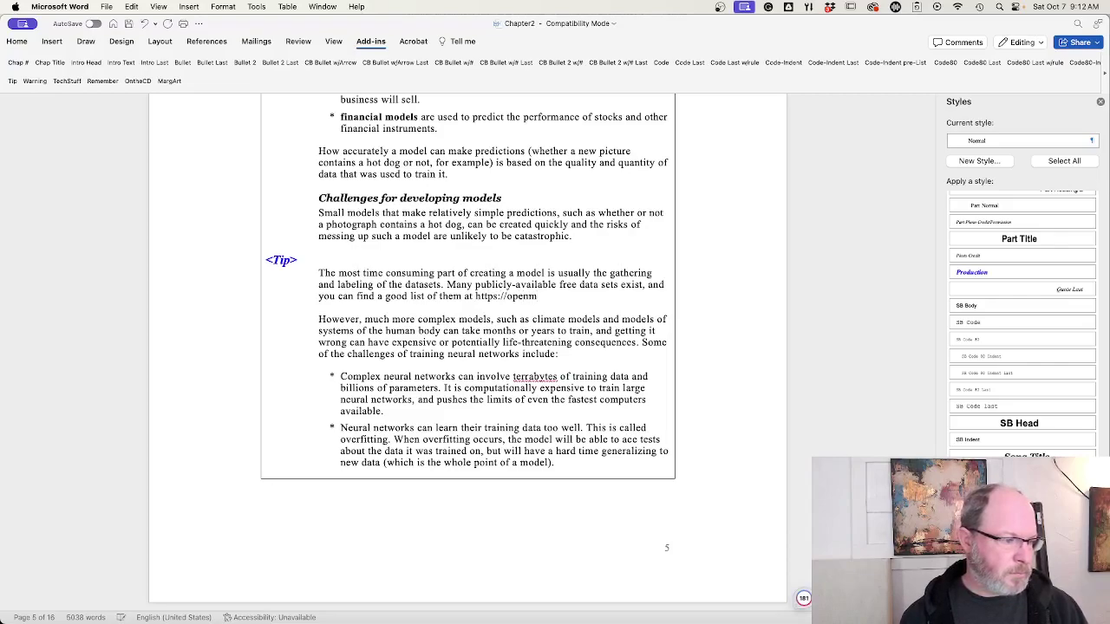
type("l.org.")
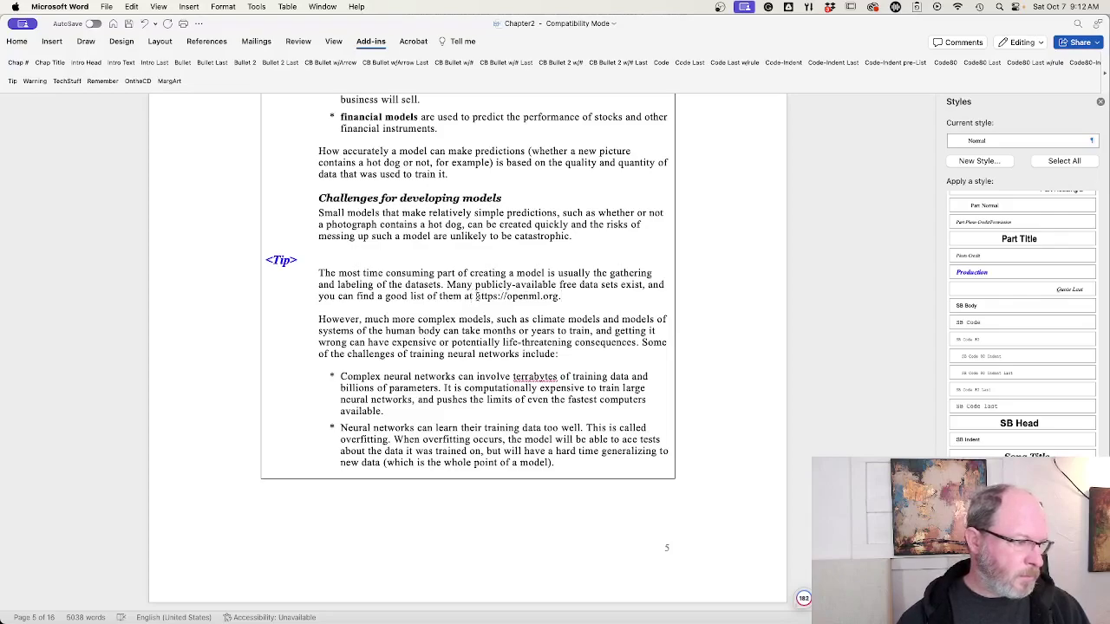
left_click_drag(475, 296, 558, 297)
key("super+c")
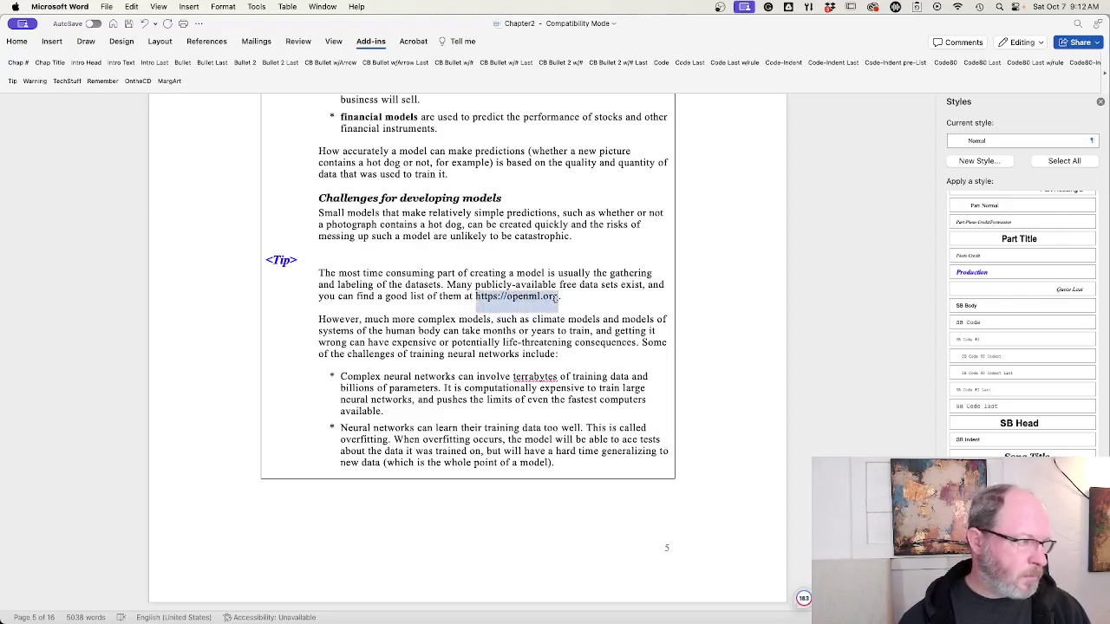
right_click(517, 298)
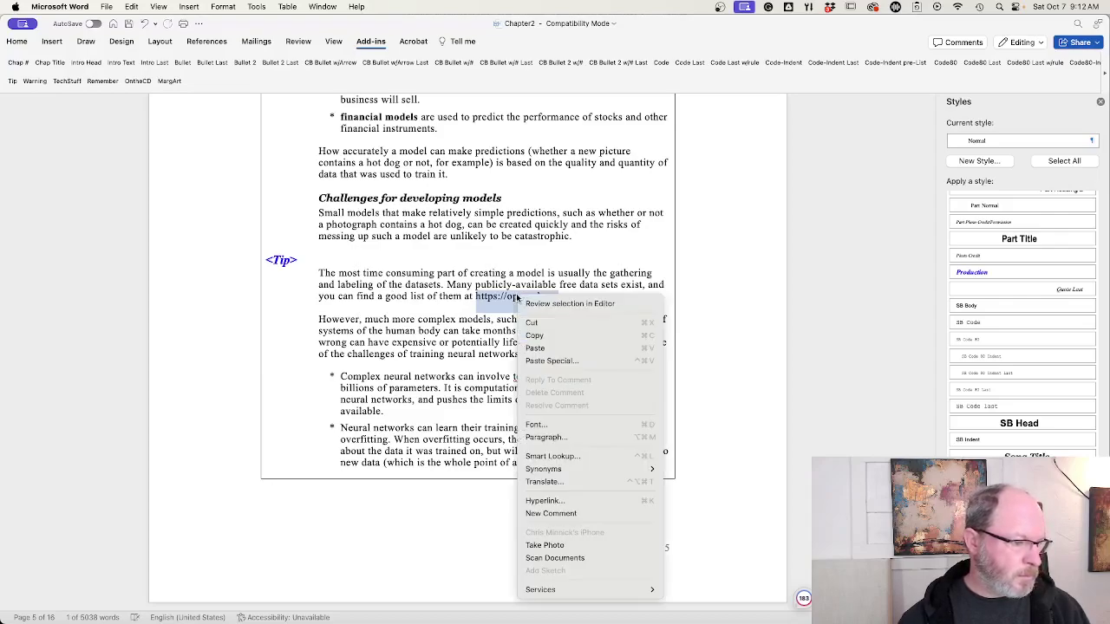
left_click(571, 503)
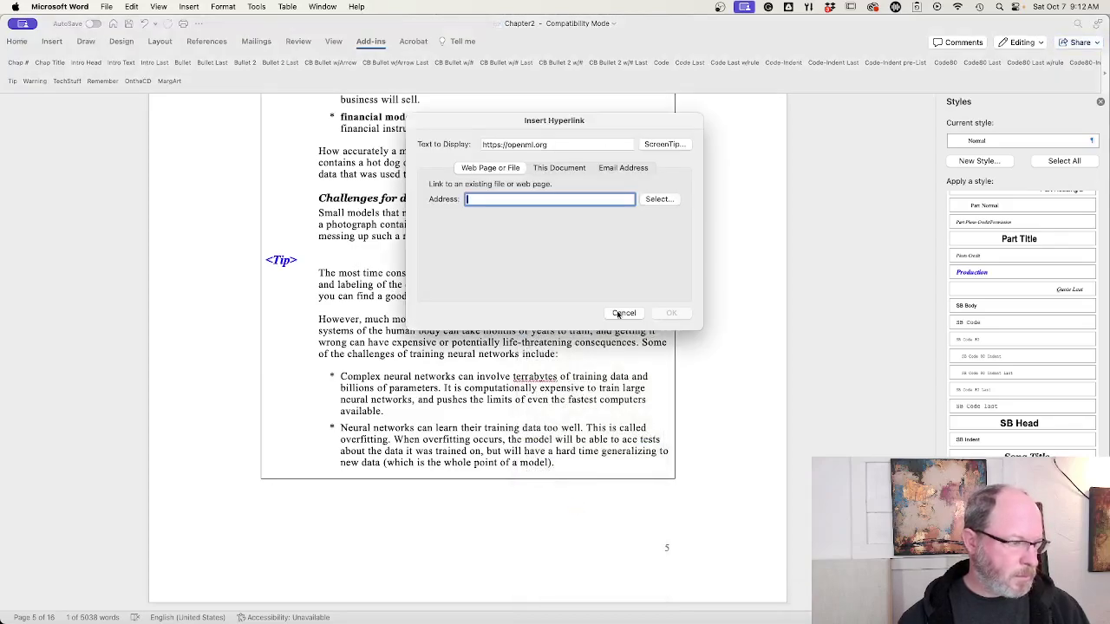
key("super+v")
left_click(669, 313)
type(".")
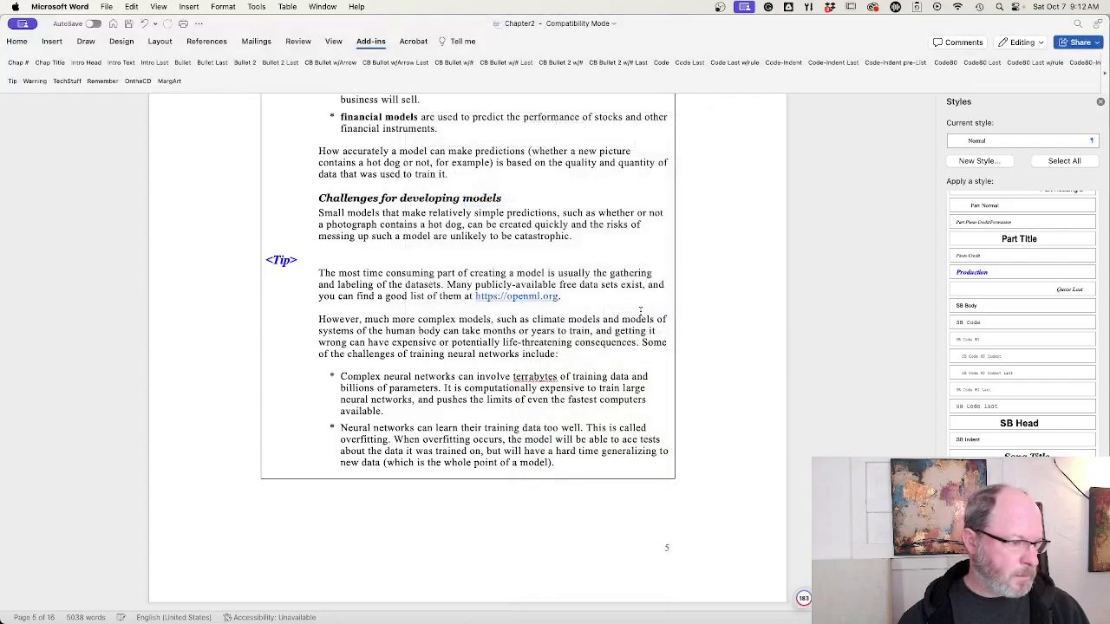
- Dismiss the Grammarly rephrasing suggestion for the sentence beginning "However, much more complex models"
scroll(598, 374, "down", 1)
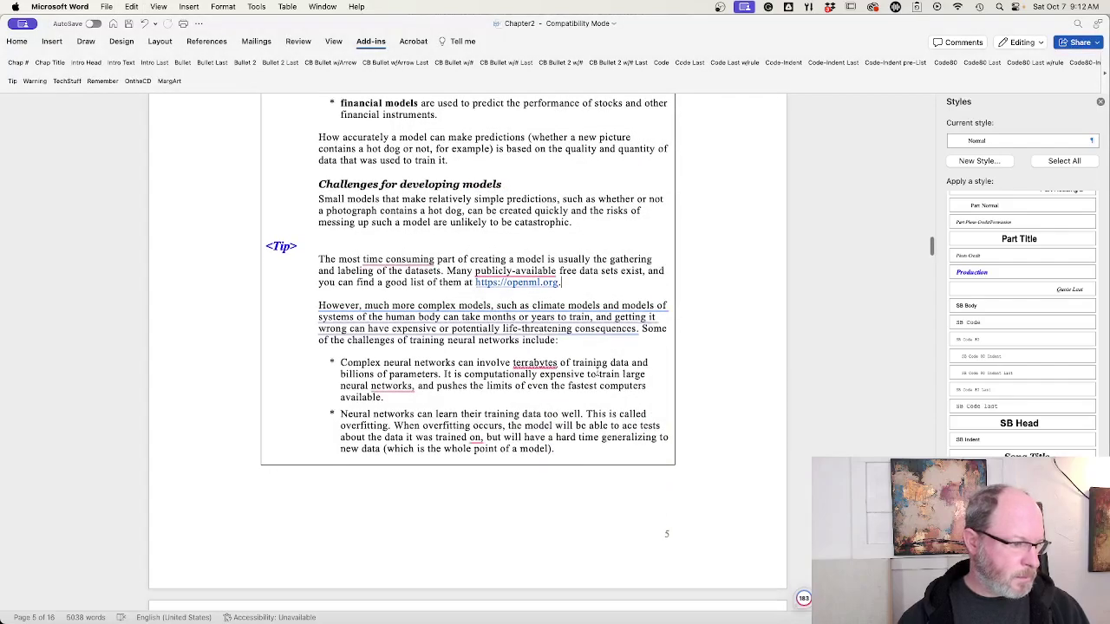
mouse_move(489, 317)
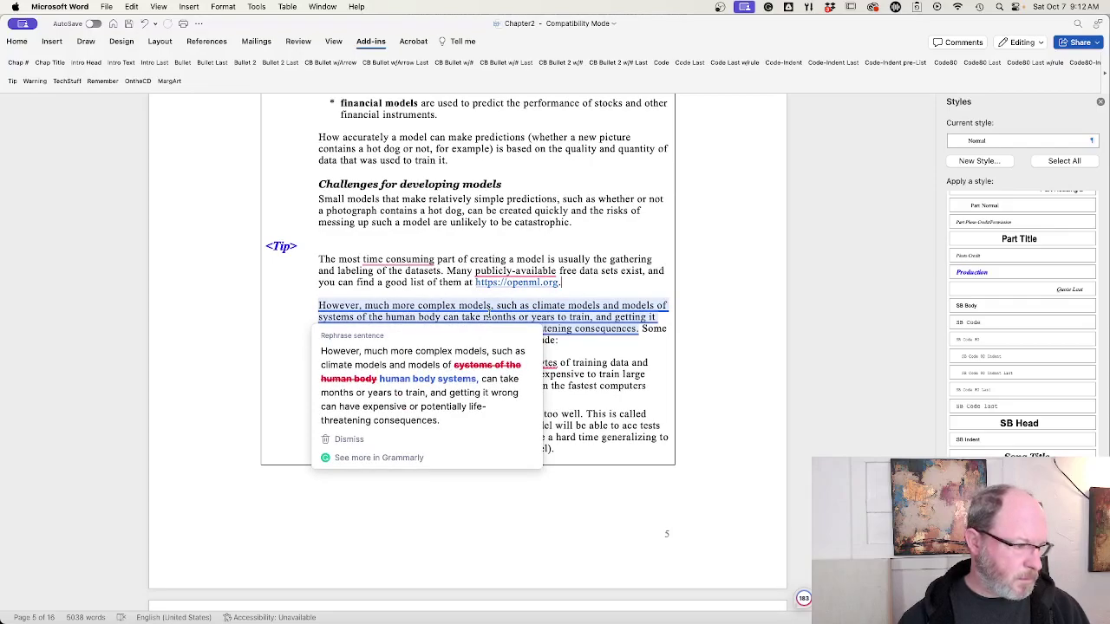
left_click(352, 440)
left_click(418, 400)
- Shorten the opening of the paragraph below the tip from "However, much more complex models" to "Complex models"
scroll(423, 399, "down", 2)
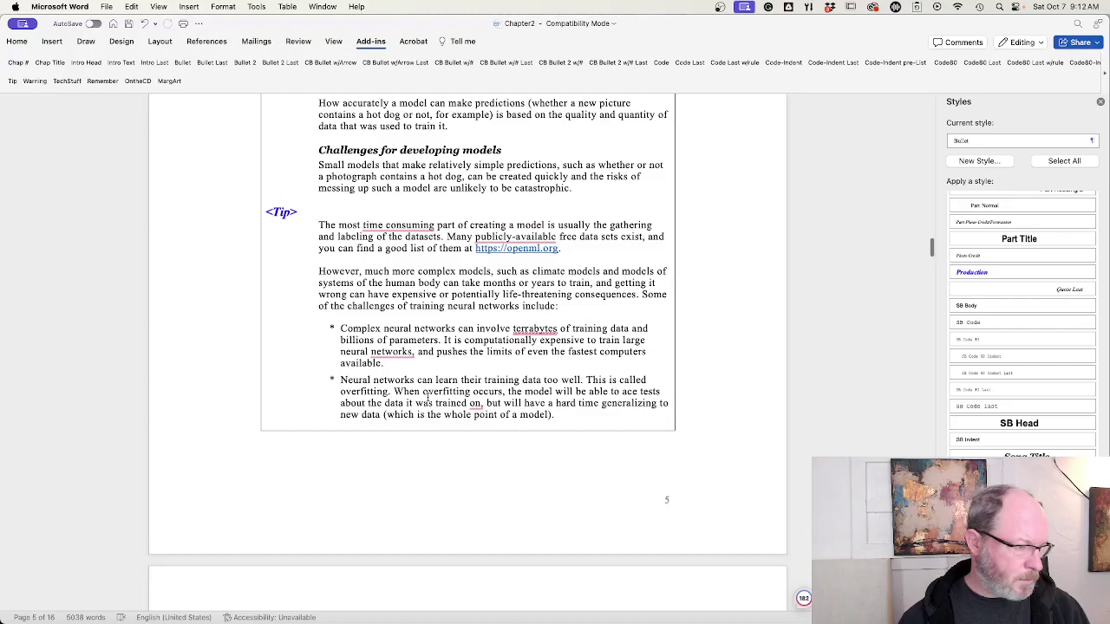
scroll(428, 397, "down", 1)
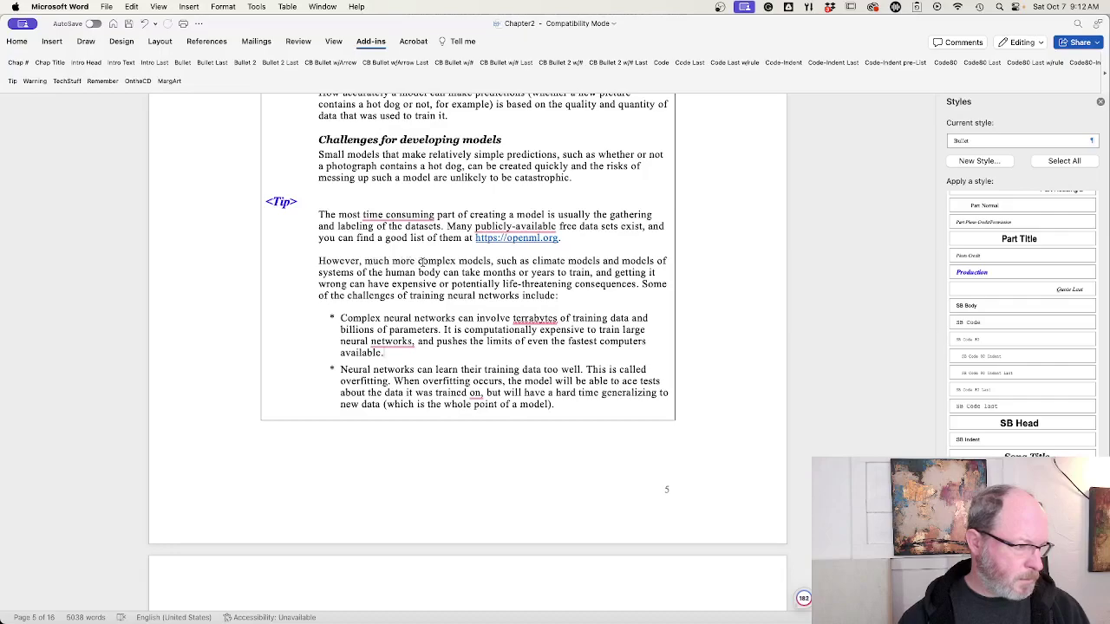
left_click_drag(422, 261, 321, 264)
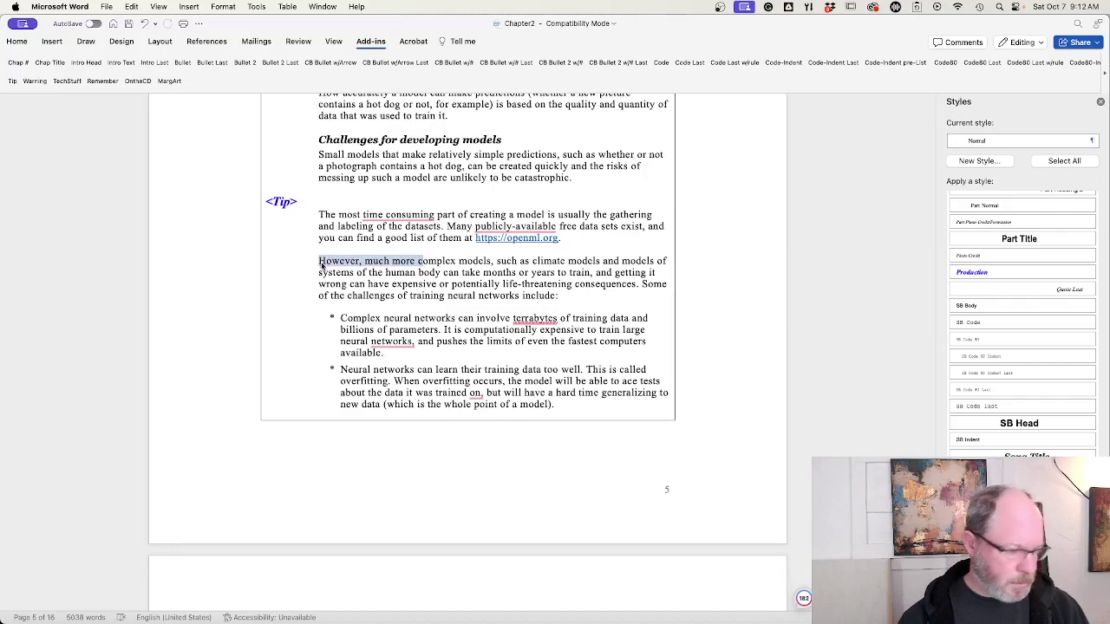
key("BackSpace")
key("Delete")
type("C")
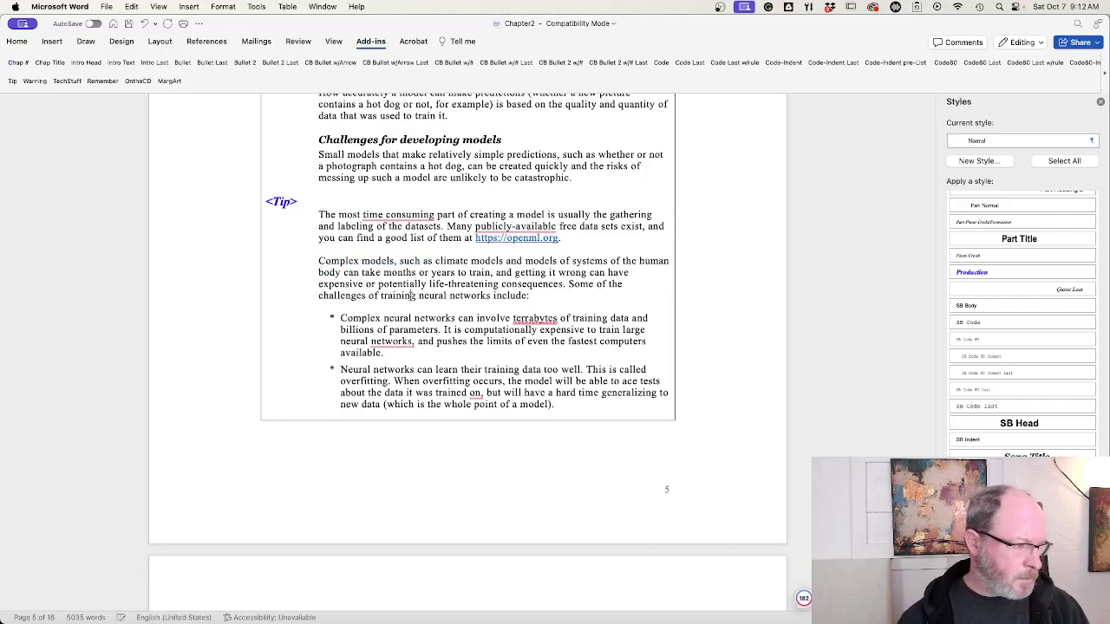
- Correct the misspelled "terrabytes" to "terabytes" in the first bullet about training challenges
scroll(519, 338, "down", 1)
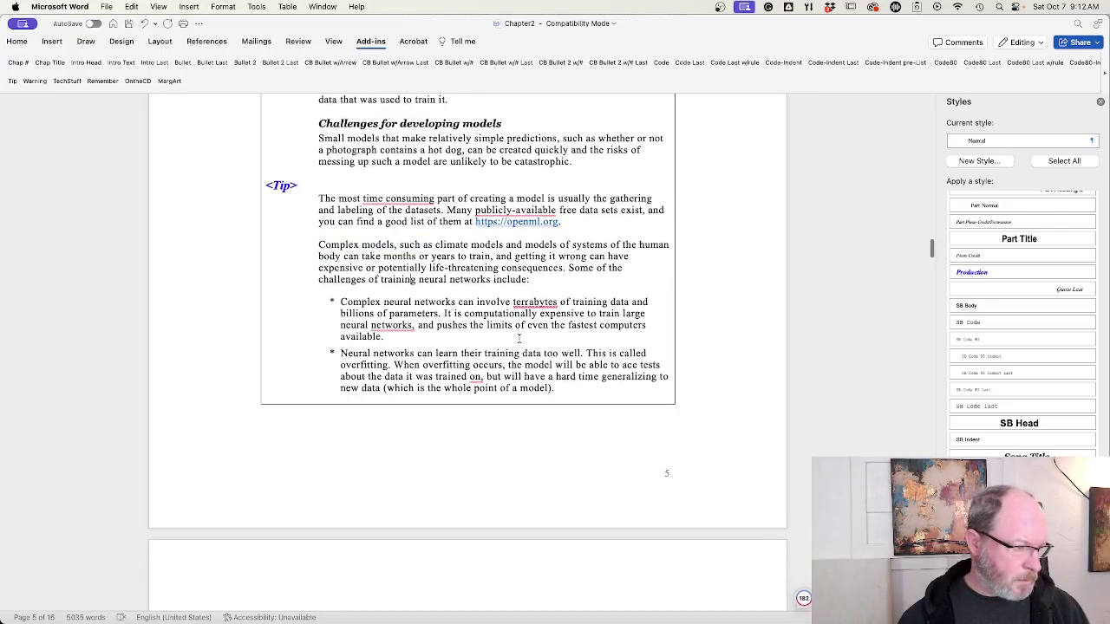
scroll(518, 338, "down", 1)
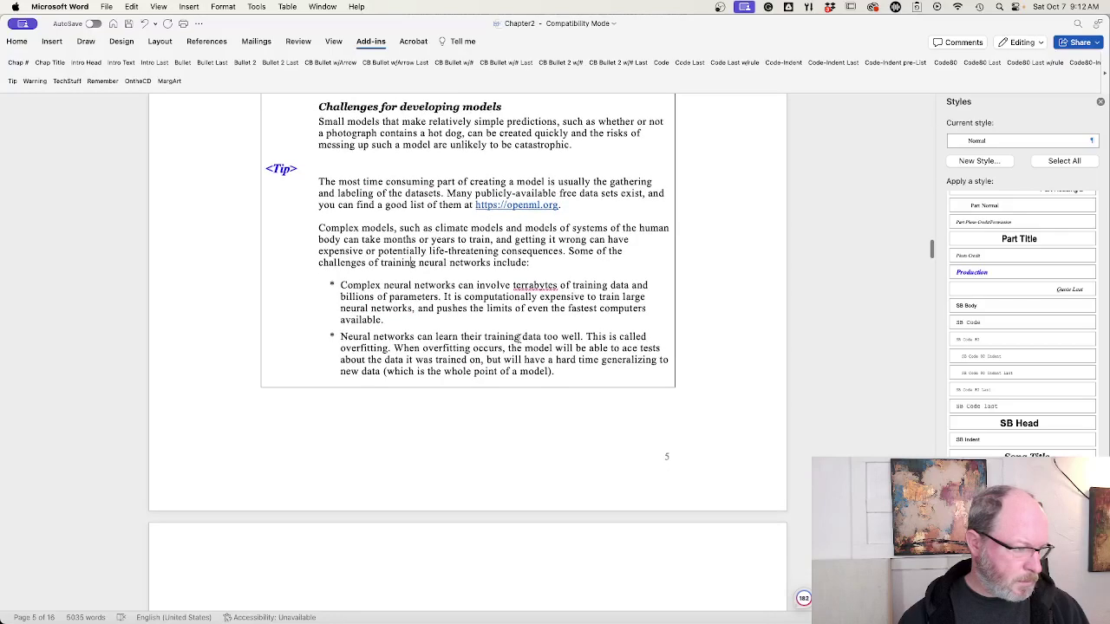
scroll(518, 339, "down", 1)
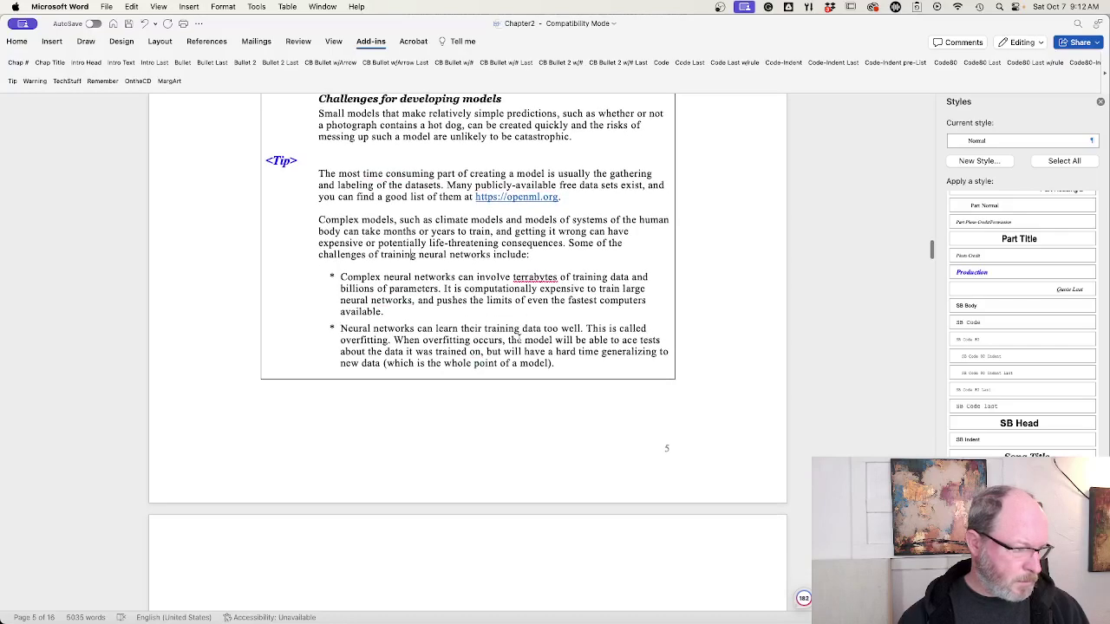
scroll(519, 340, "down", 2)
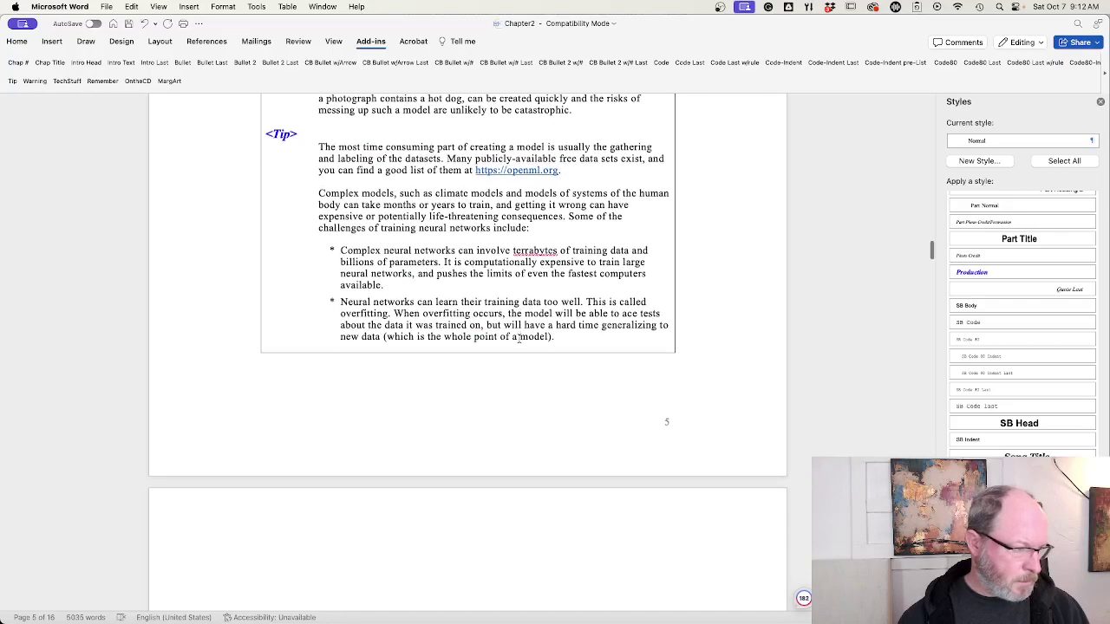
right_click(528, 250)
left_click(532, 283)
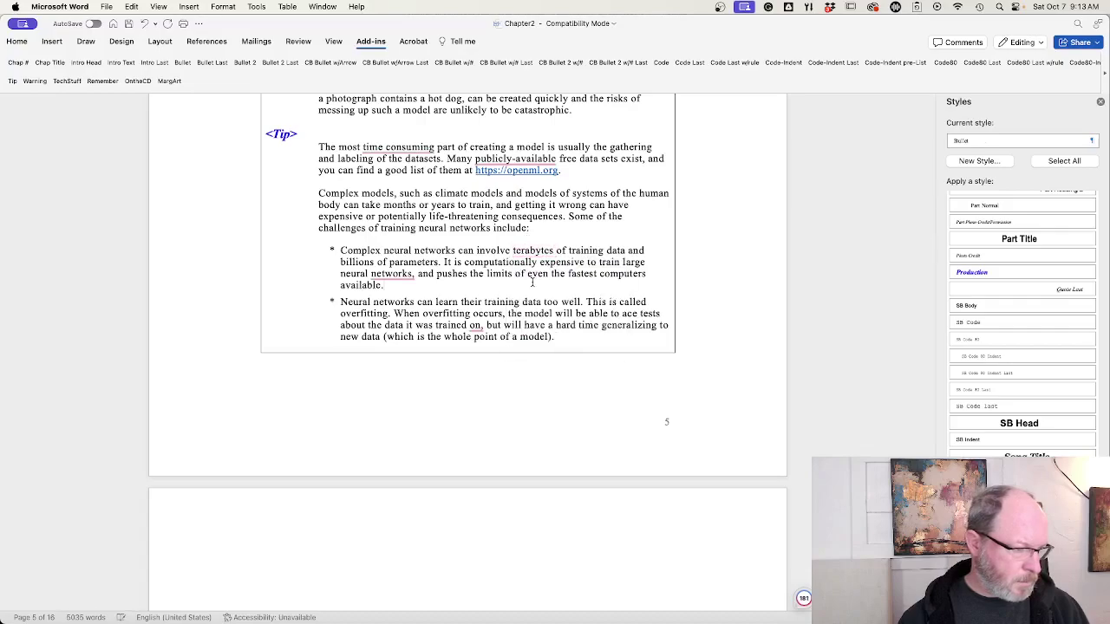
- Accept the Grammarly suggestion to remove the comma after "networks" in the first challenges bullet
scroll(532, 282, "down", 1)
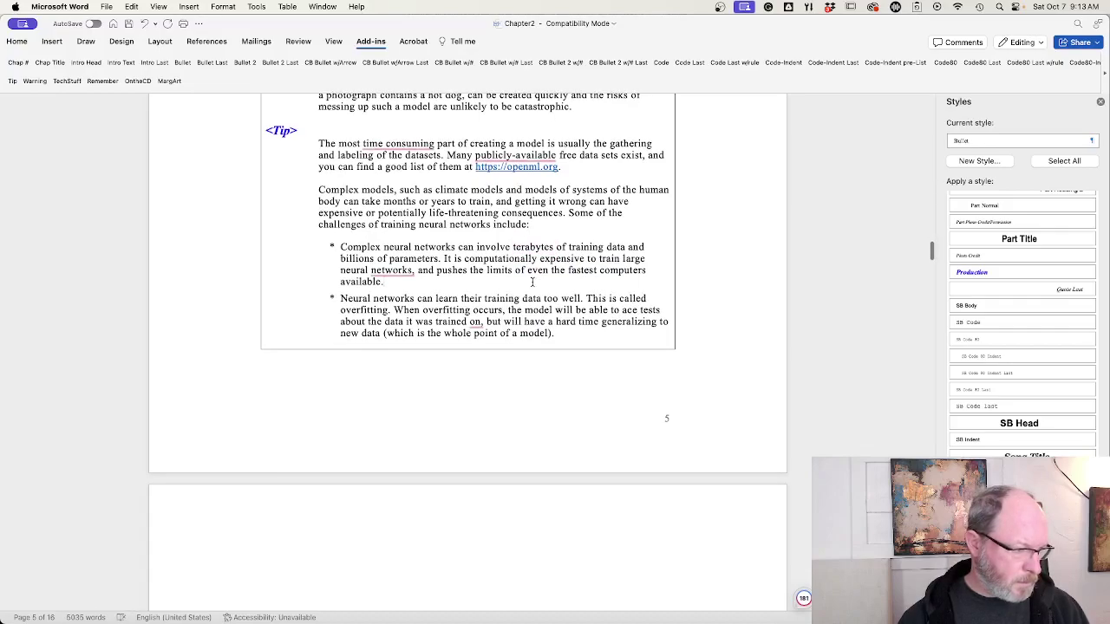
mouse_move(392, 270)
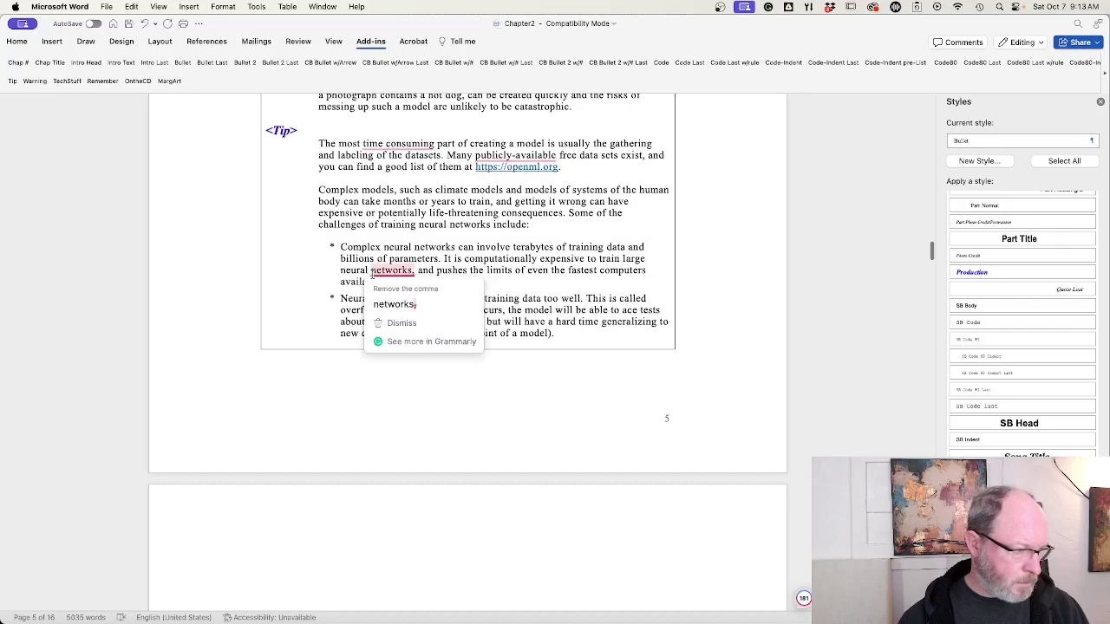
left_click(395, 305)
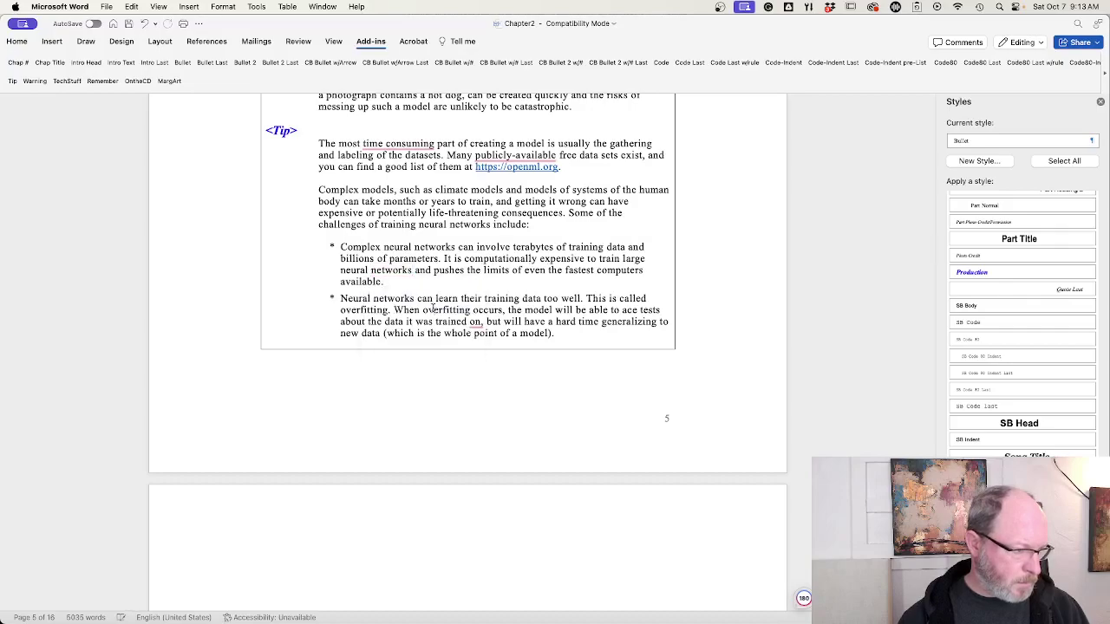
- Delete "and pushes the limits of even the fastest computers available" from the first bullet and end it with a period after "neural networks"
scroll(433, 309, "down", 1)
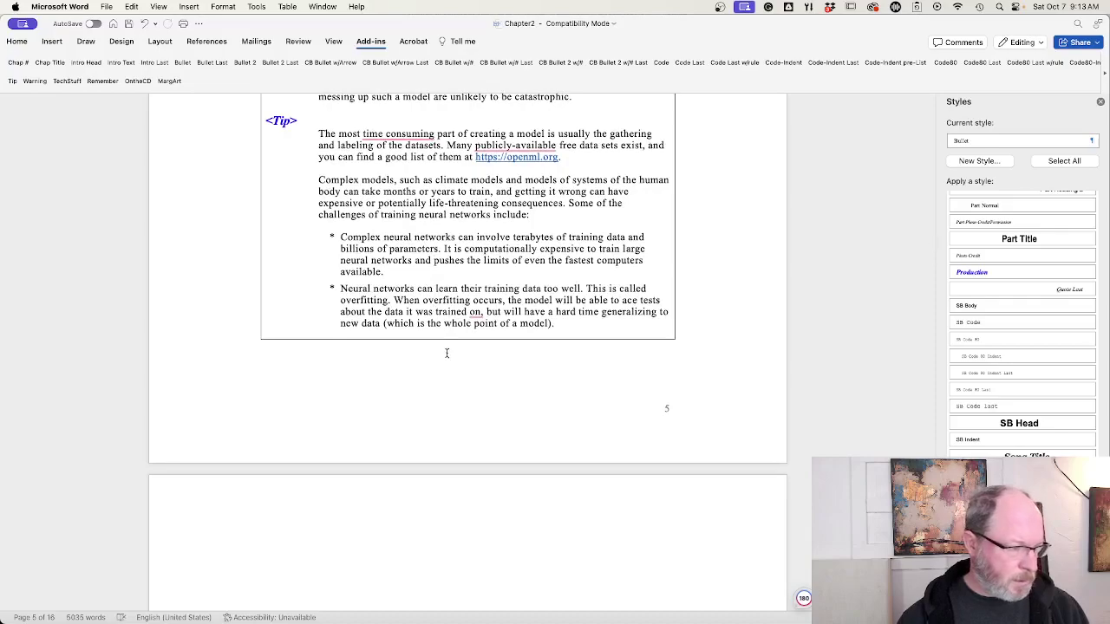
scroll(446, 347, "down", 2)
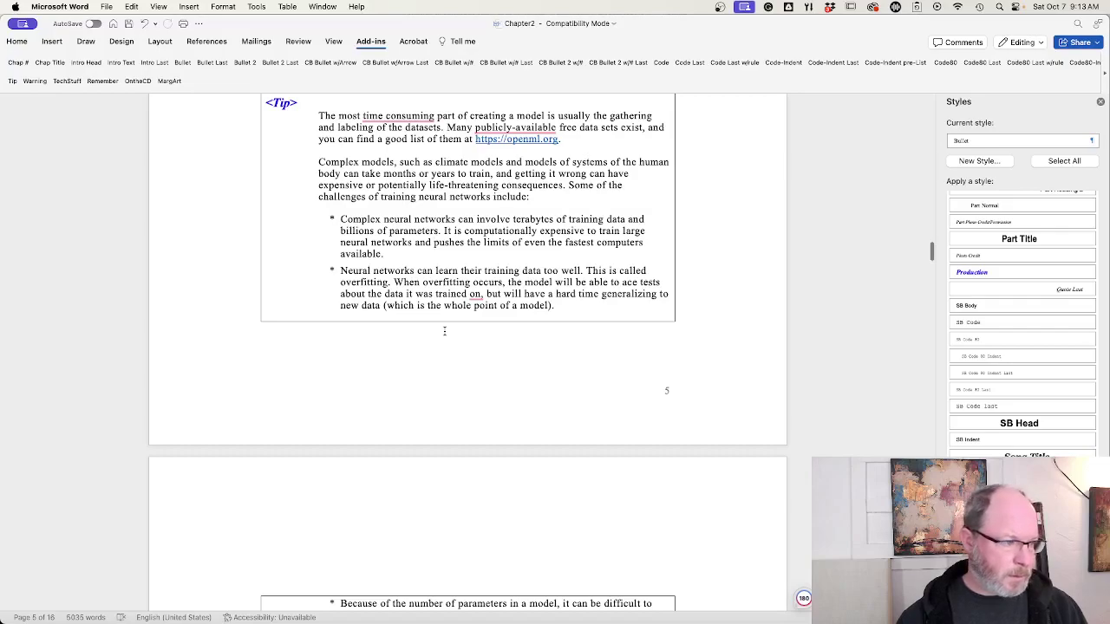
scroll(444, 330, "down", 1)
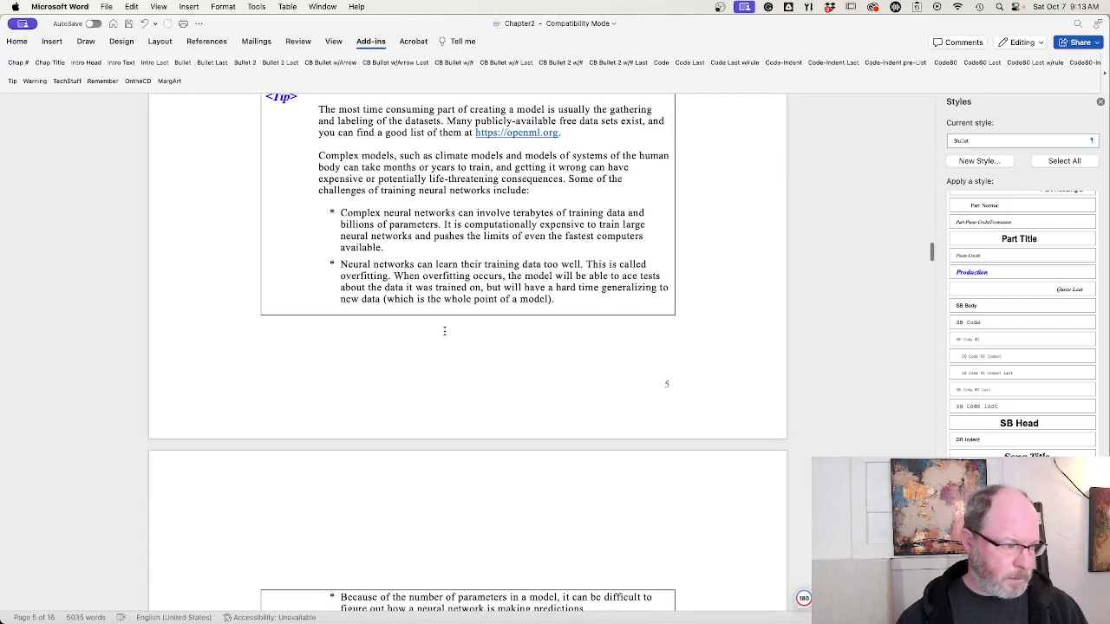
scroll(444, 330, "down", 1)
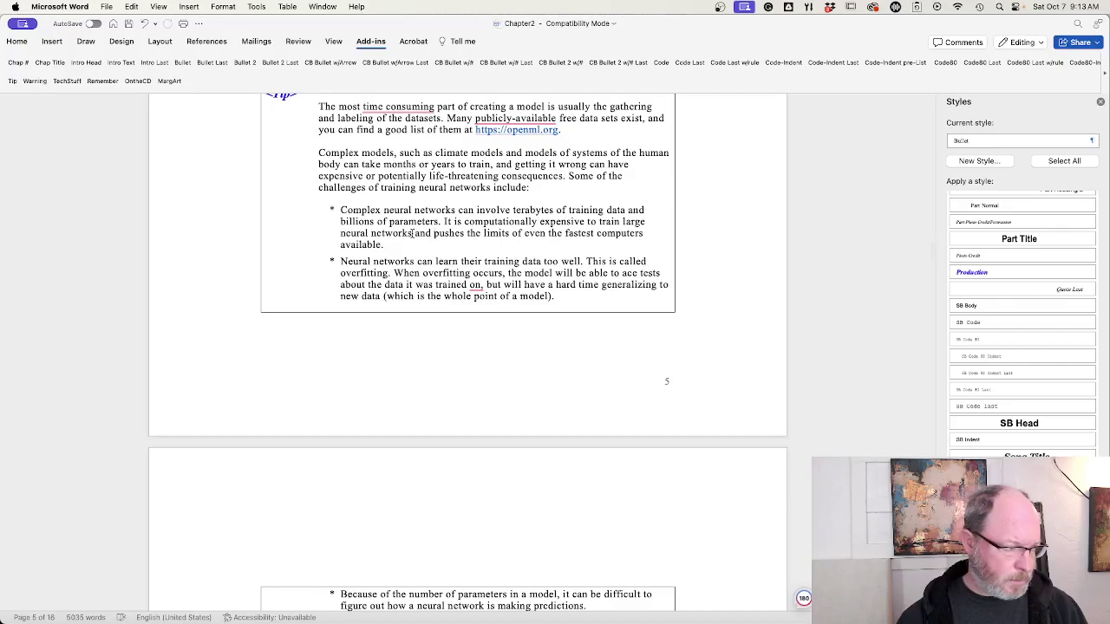
left_click_drag(415, 234, 524, 234)
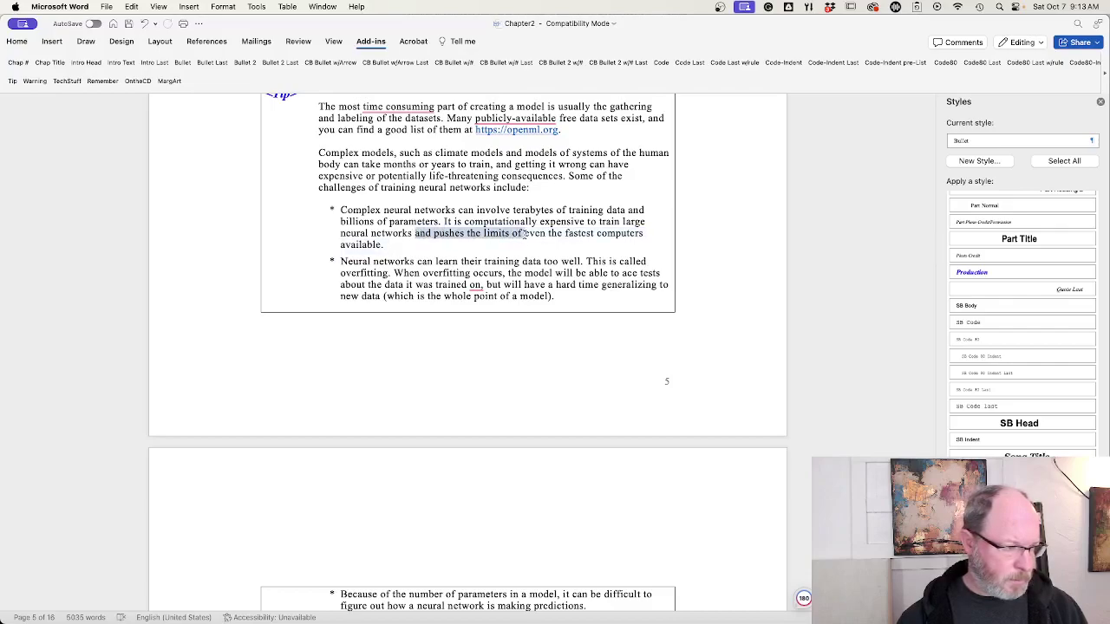
left_click(524, 234)
left_click_drag(413, 233, 394, 245)
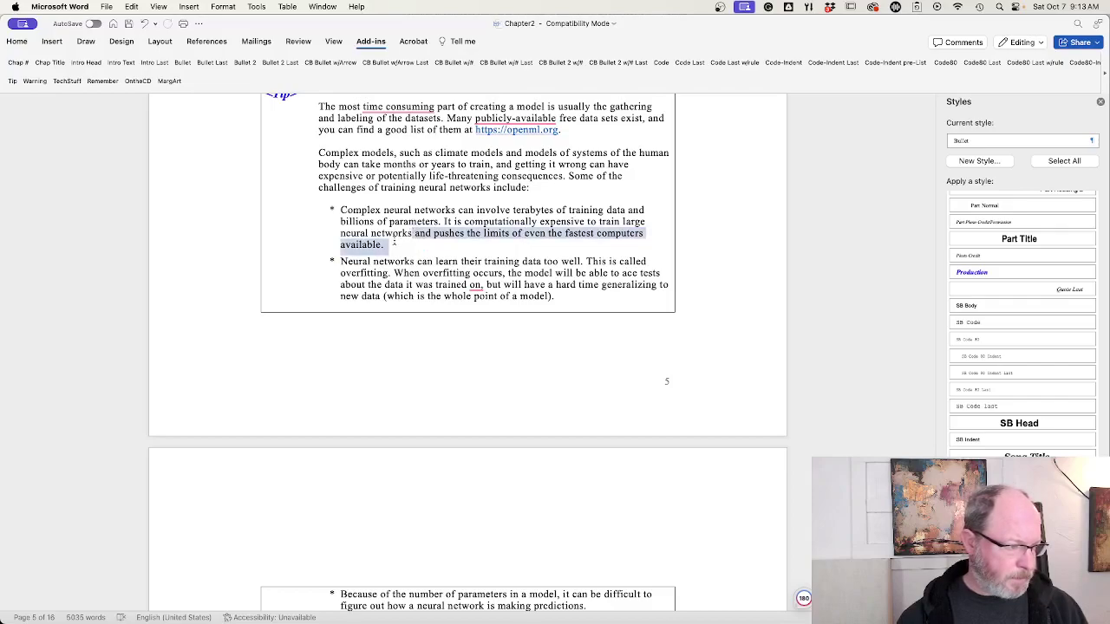
key("BackSpace")
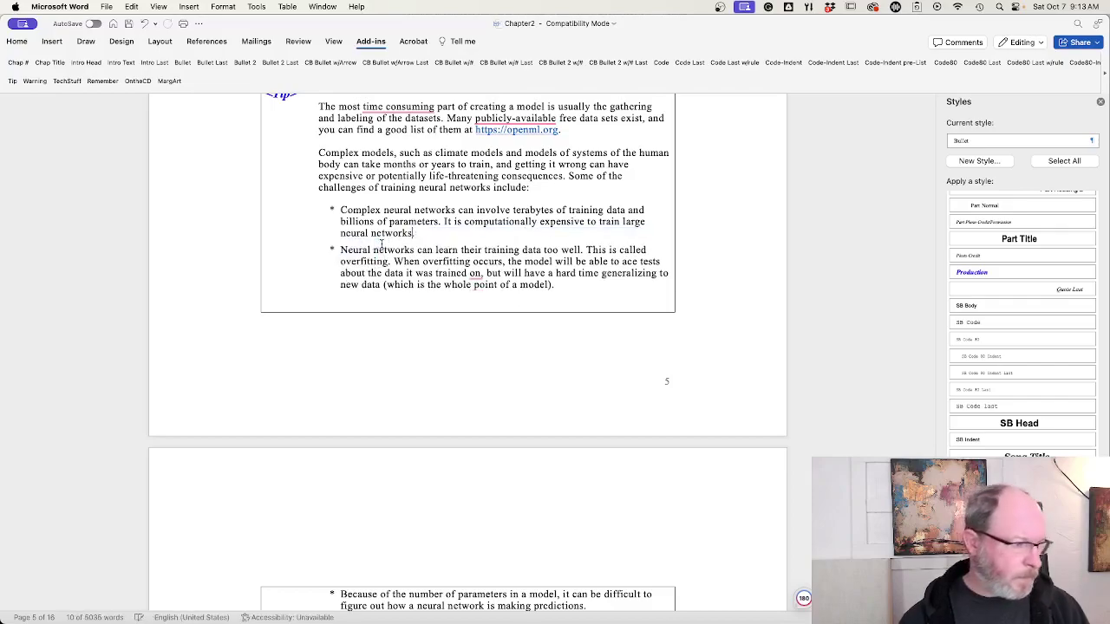
type(".")
scroll(434, 291, "down", 1)
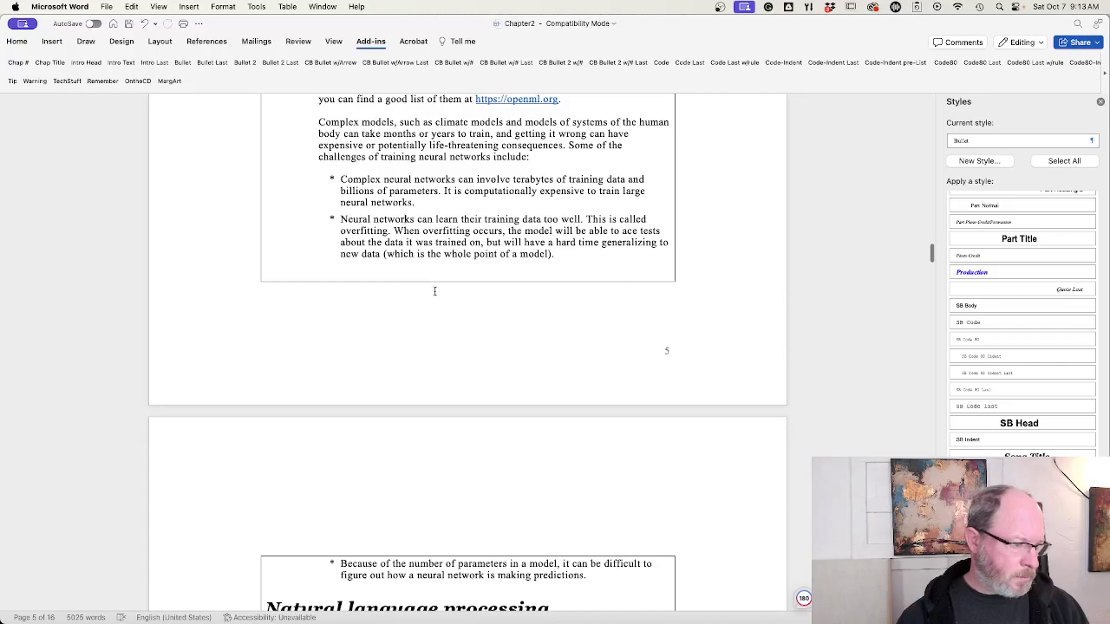
scroll(435, 292, "down", 1)
left_click(341, 211)
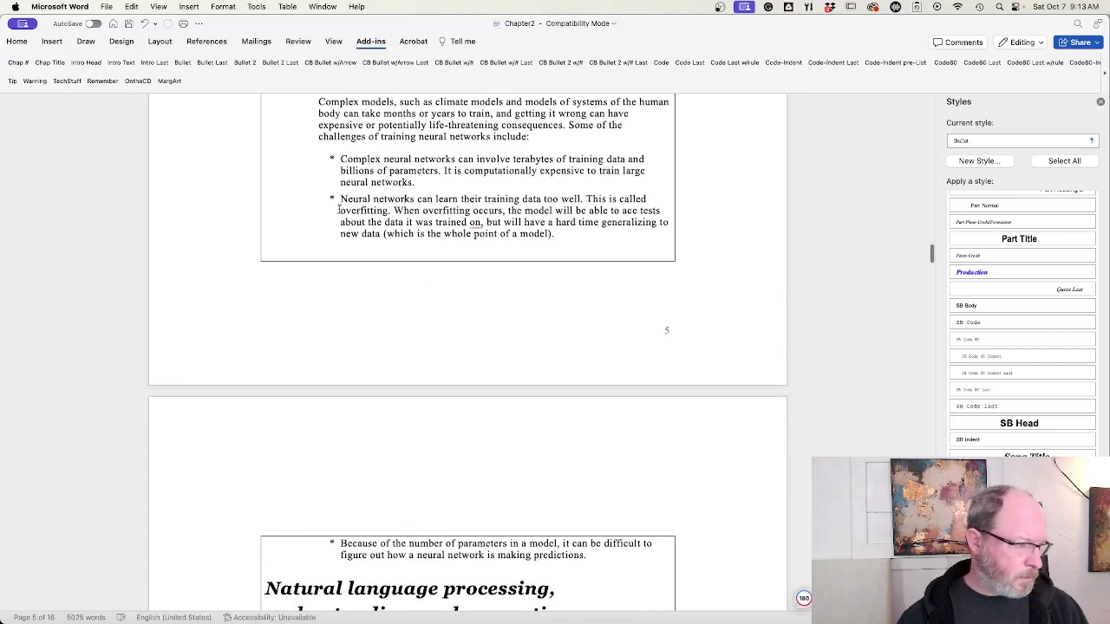
left_click_drag(342, 211, 388, 211)
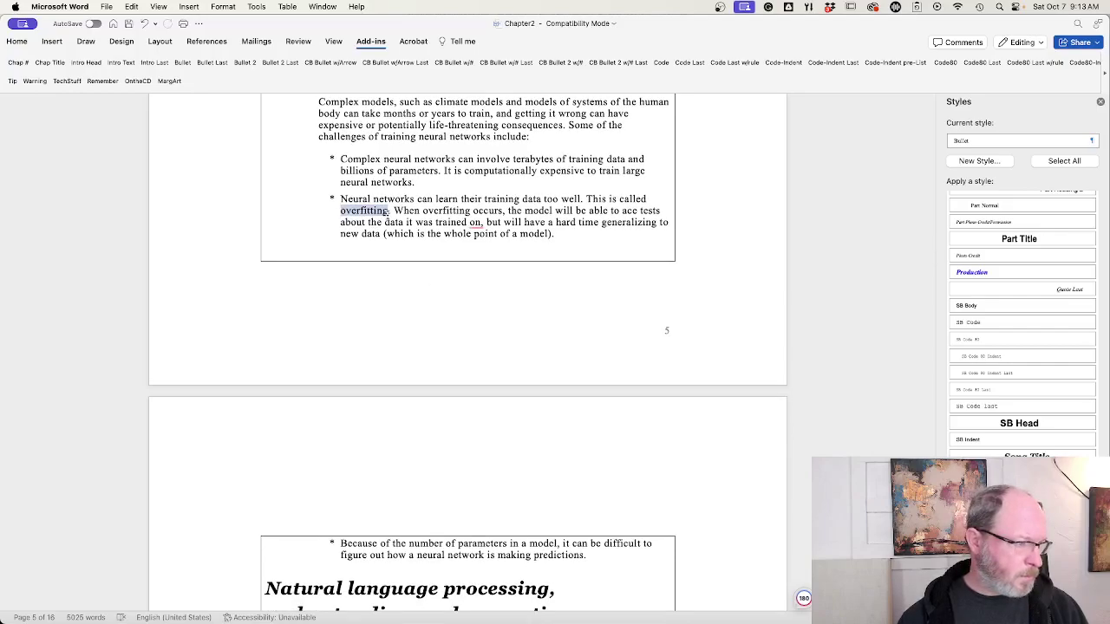
left_click(17, 43)
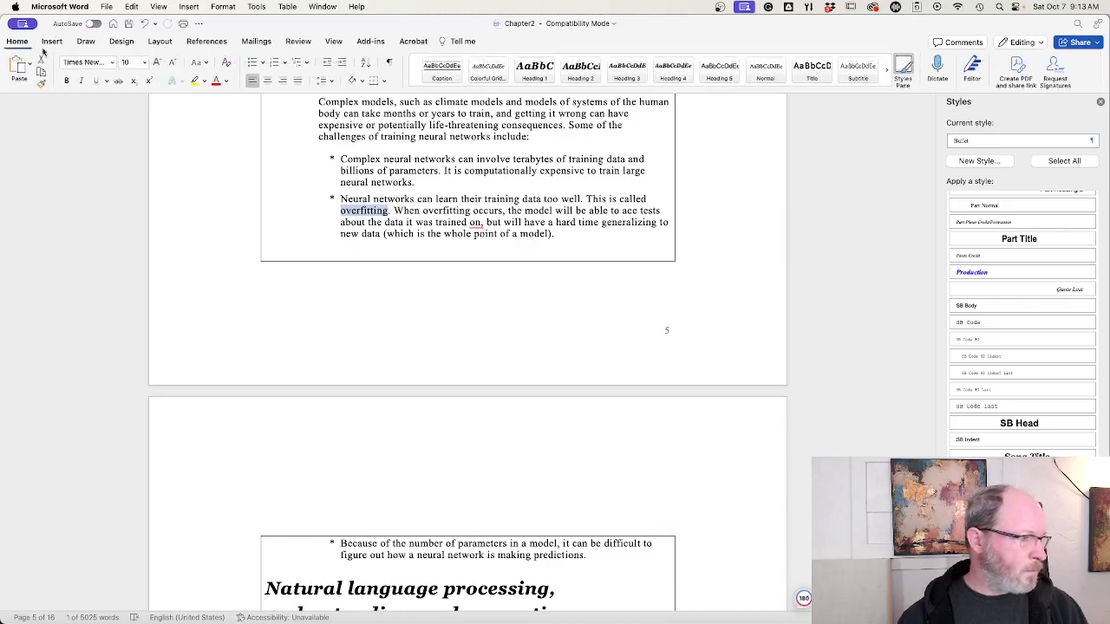
left_click(81, 80)
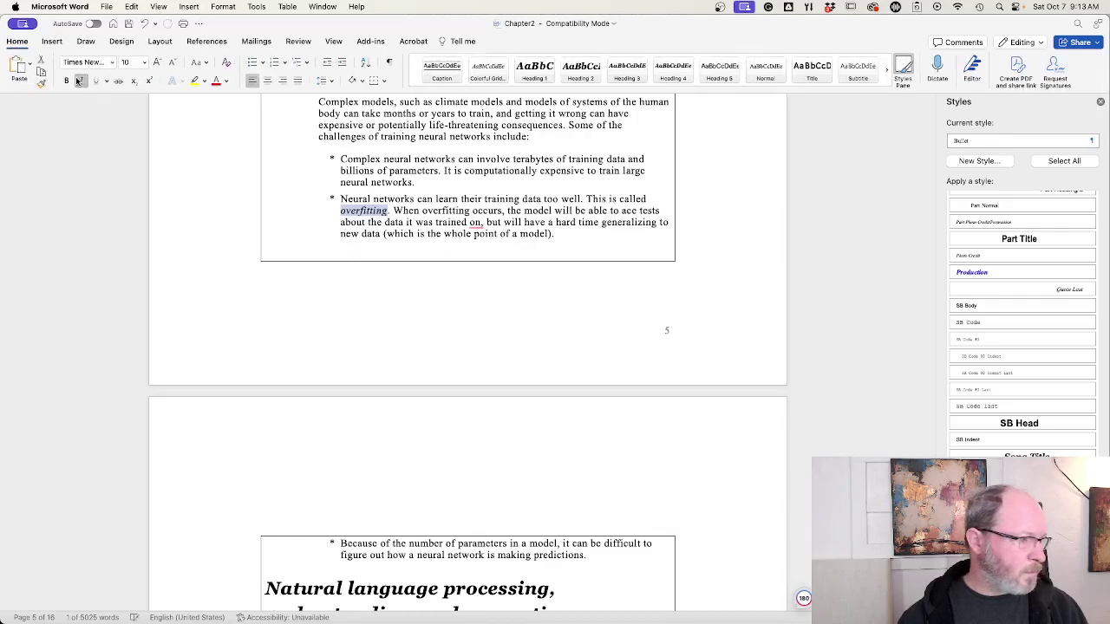
left_click(79, 80)
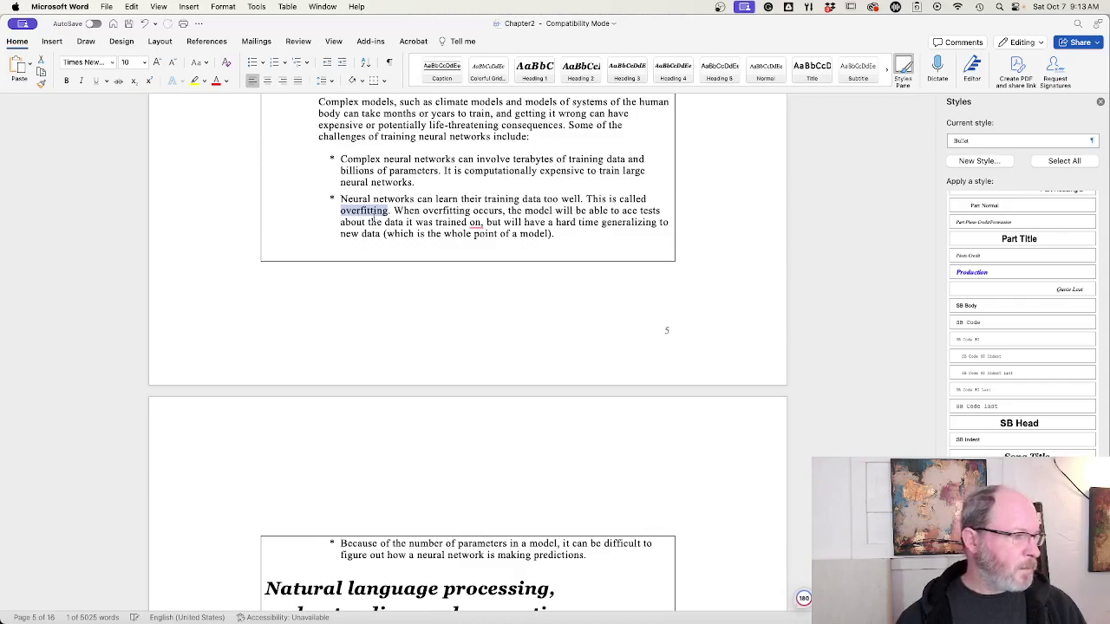
left_click(355, 271)
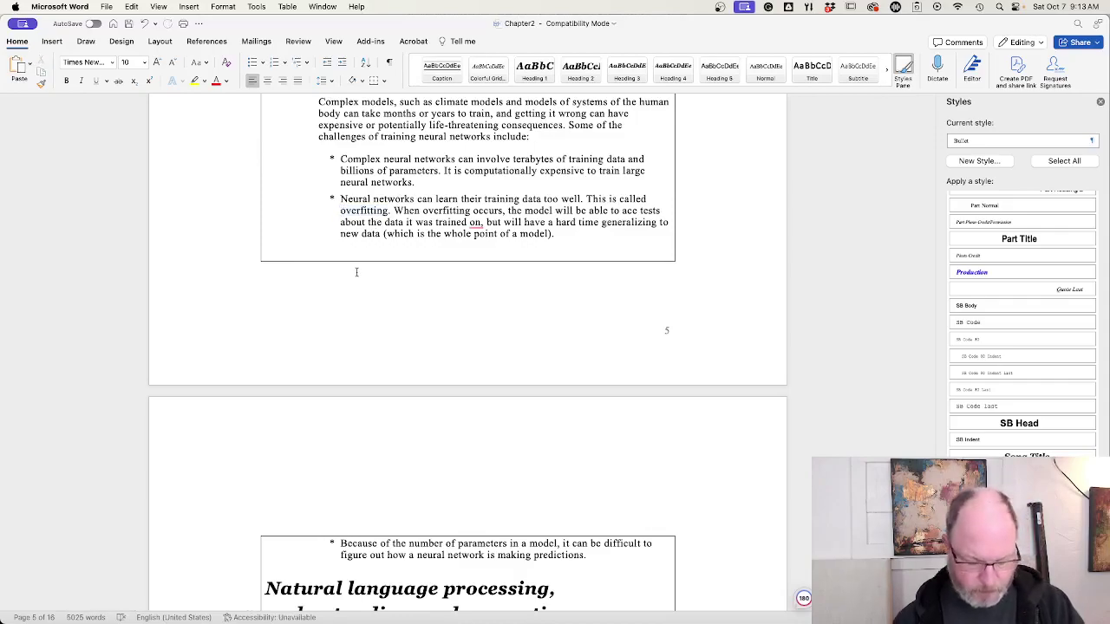
key("super+z")
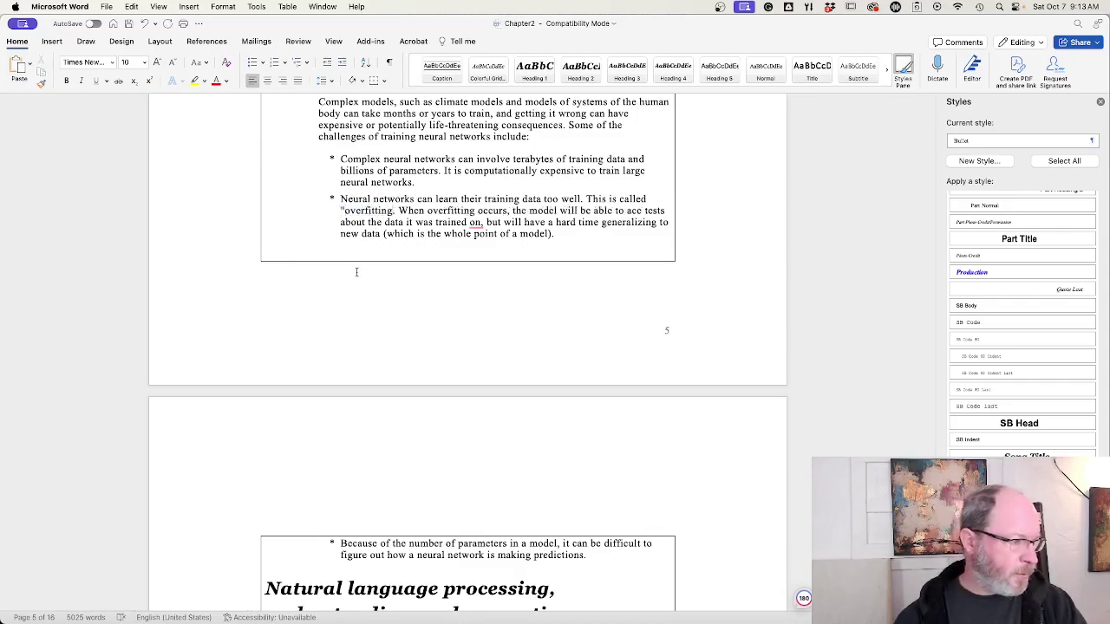
type("\"")
key("BackSpace")
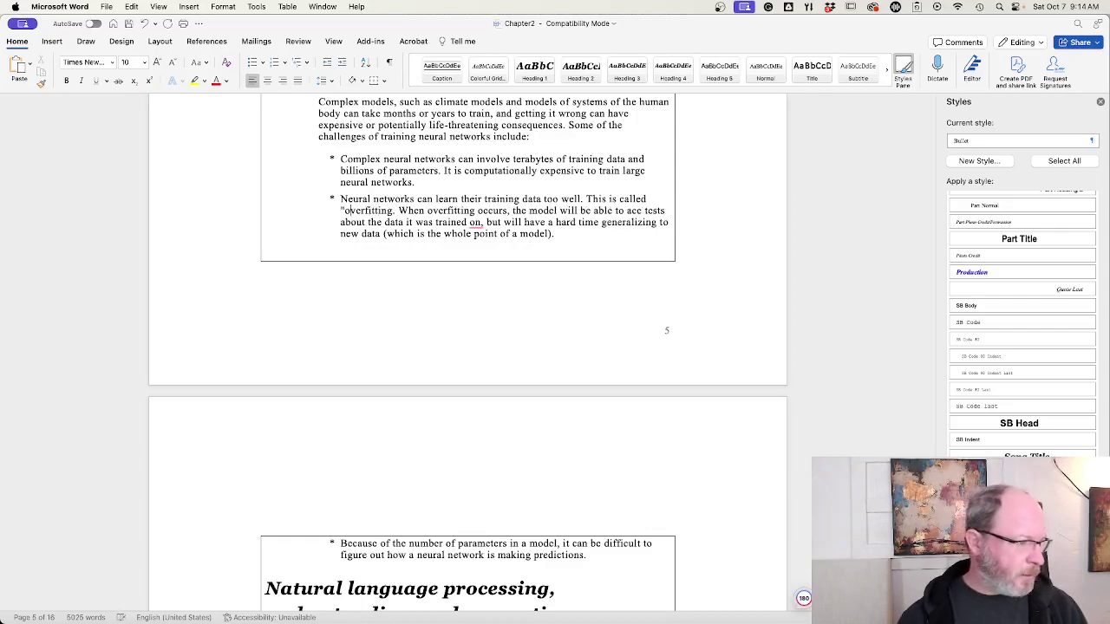
key("BackSpace")
- Italicize the word "overfitting" where the second challenges bullet introduces the term
double_click(386, 211)
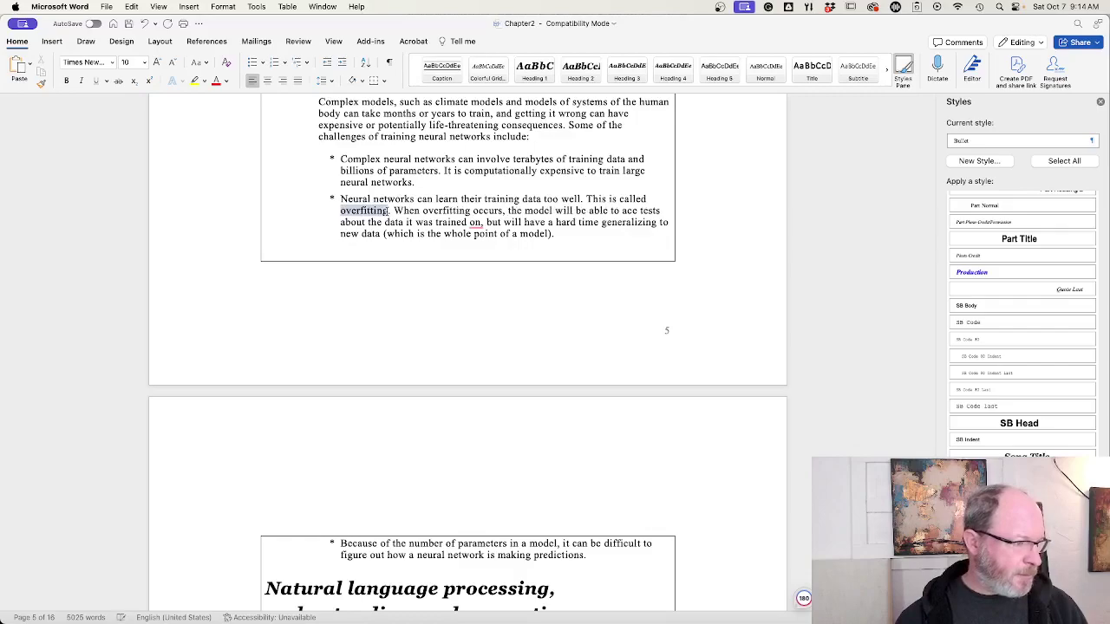
left_click(82, 81)
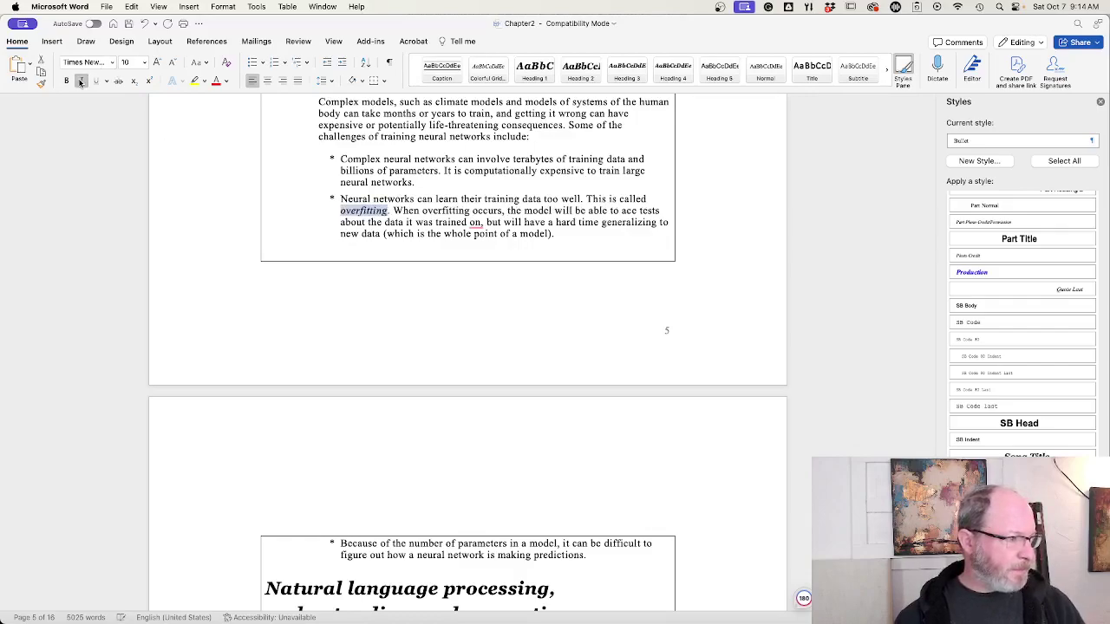
left_click(434, 211)
- Accept the Grammarly suggestion to remove the comma after "trained on" in the overfitting bullet
scroll(475, 236, "down", 1)
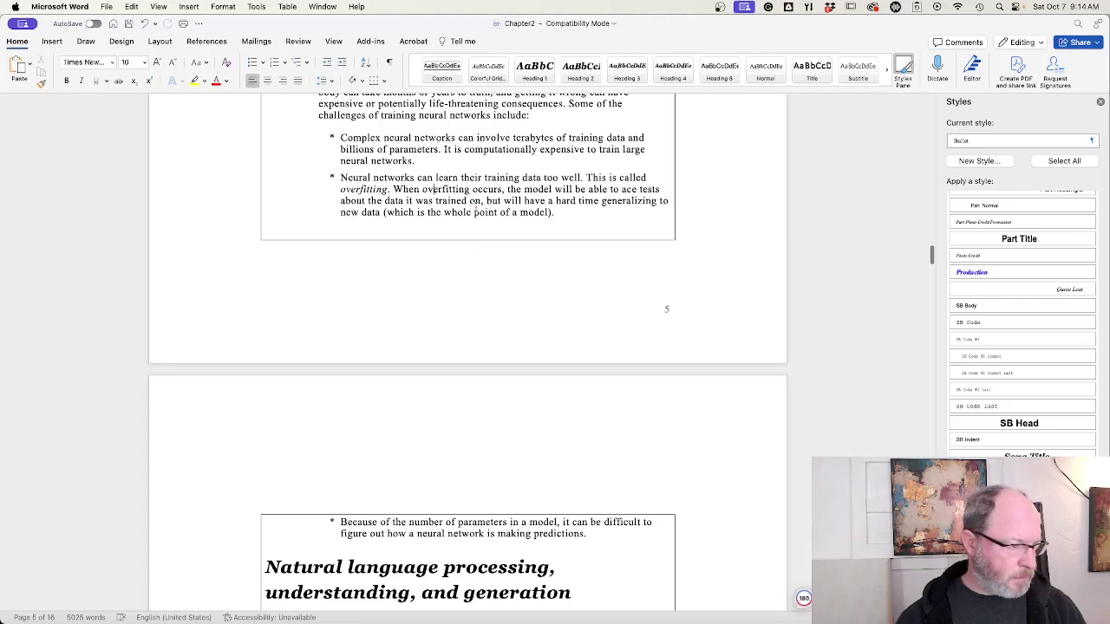
mouse_move(475, 196)
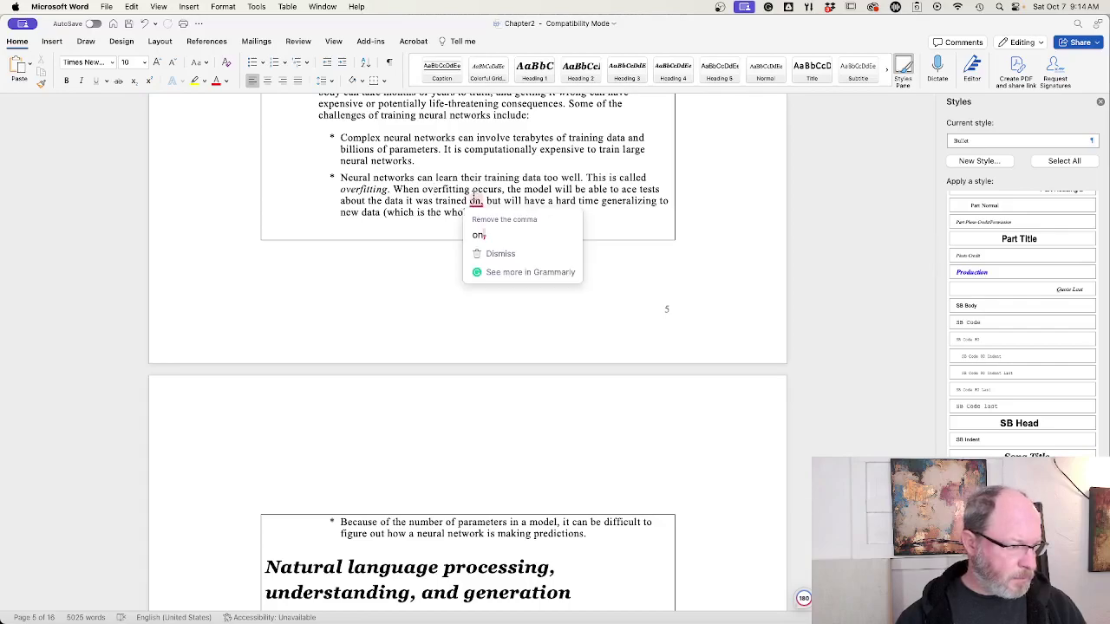
left_click(479, 235)
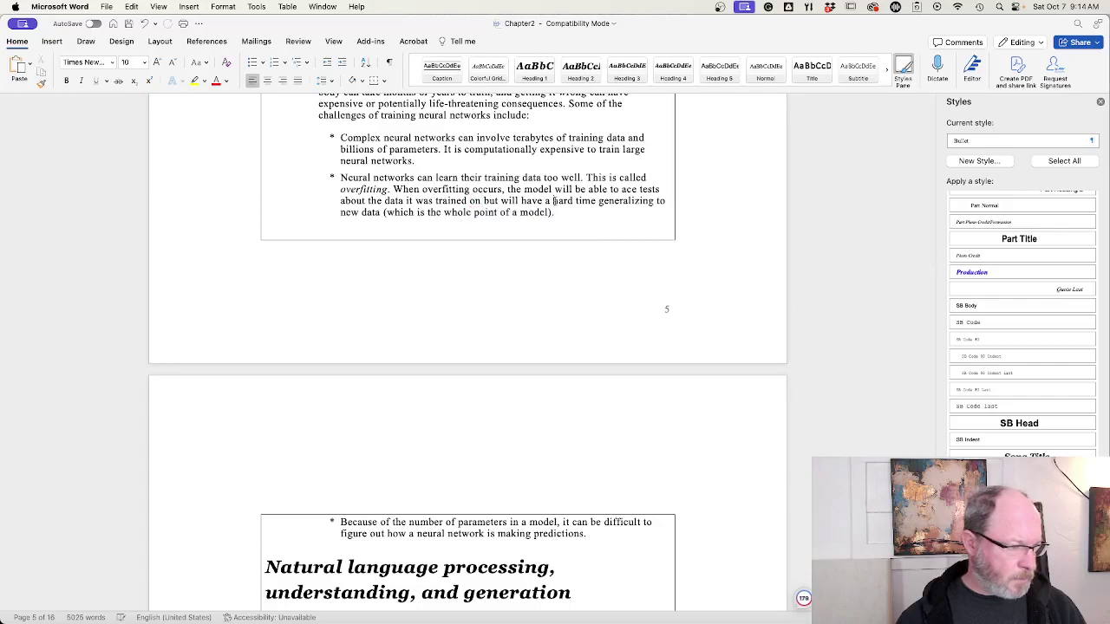
scroll(502, 265, "down", 6)
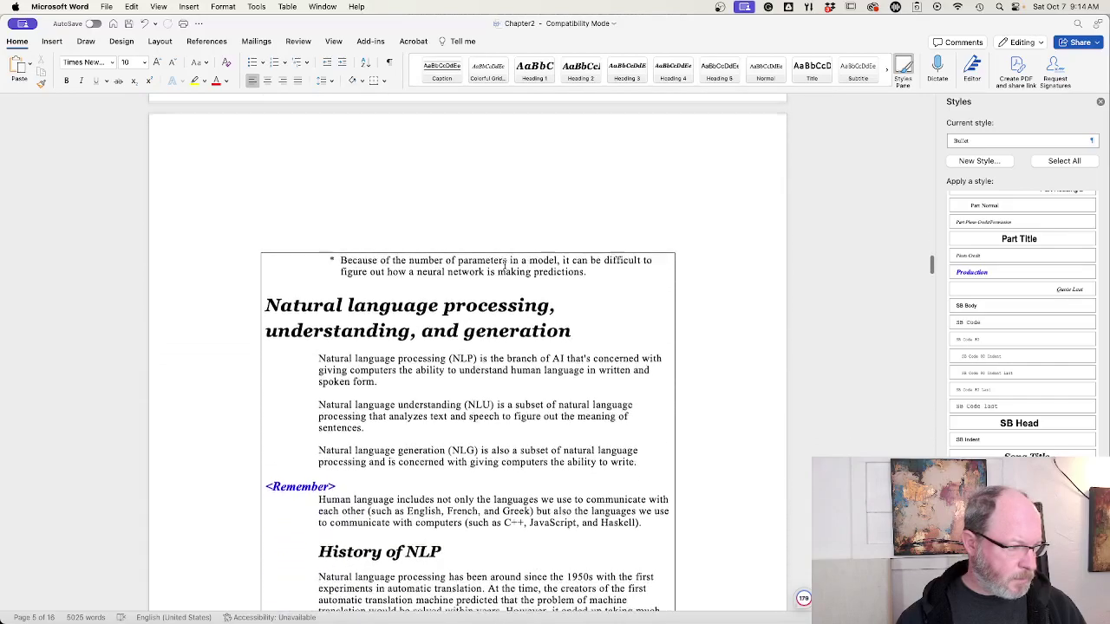
left_click(504, 263)
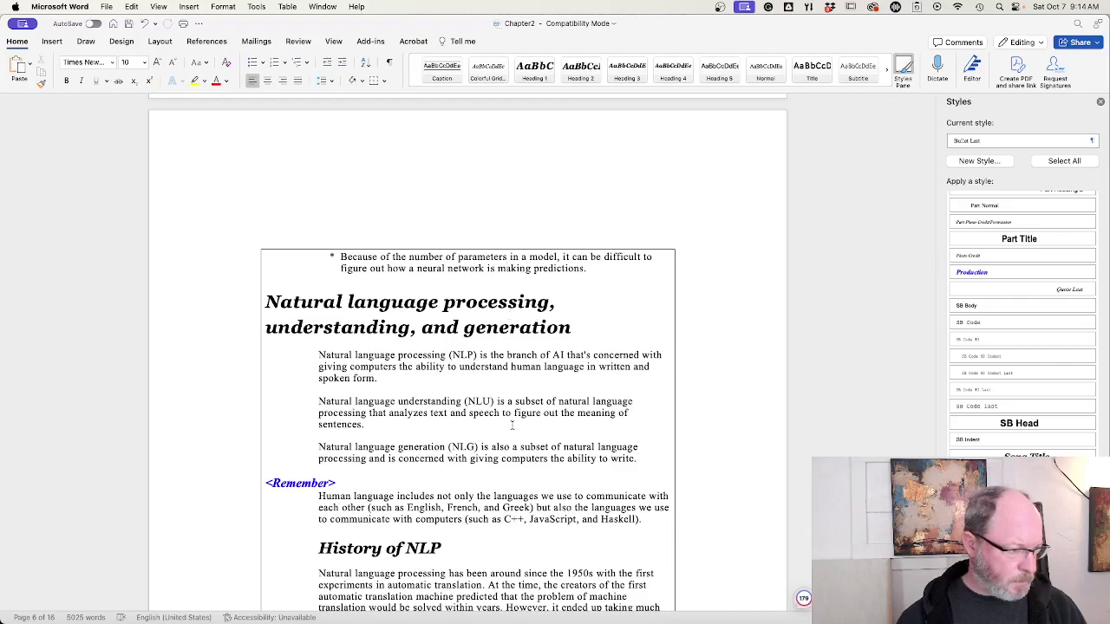
- Add "Understanding how a model makes predictions is called" to the end of the last challenges bullet, about the number of parameters
scroll(512, 425, "down", 1)
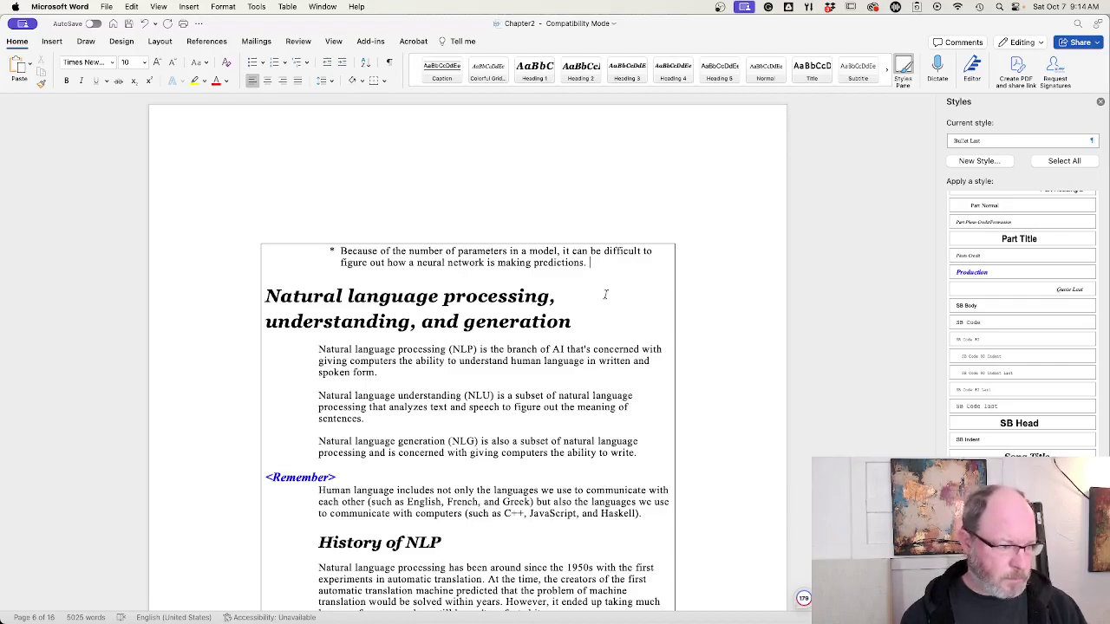
type("Understanding")
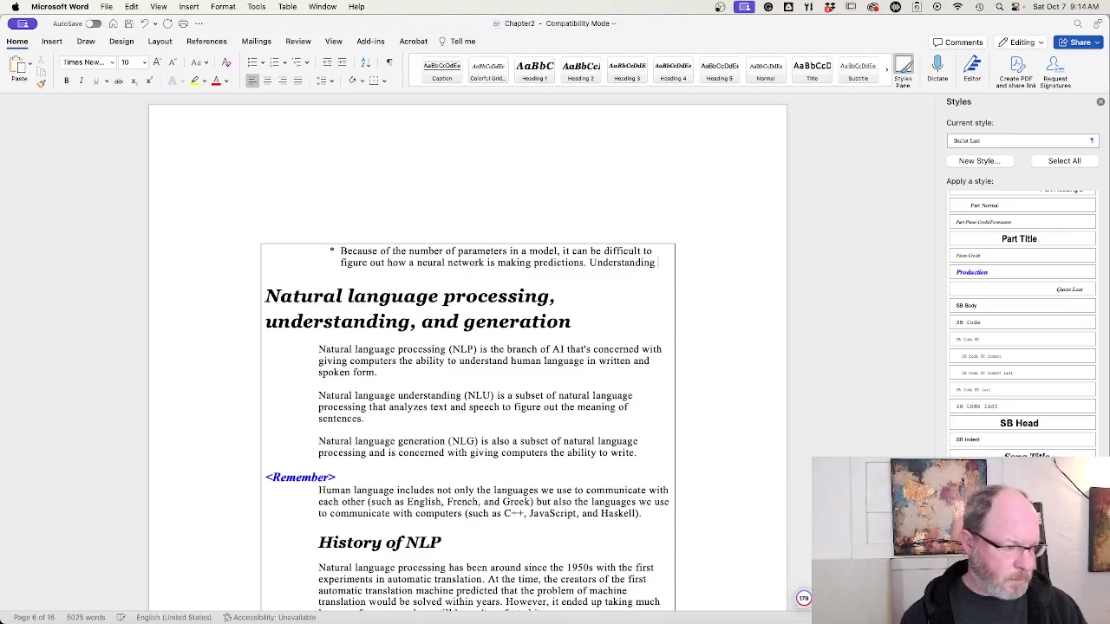
type(" how a model")
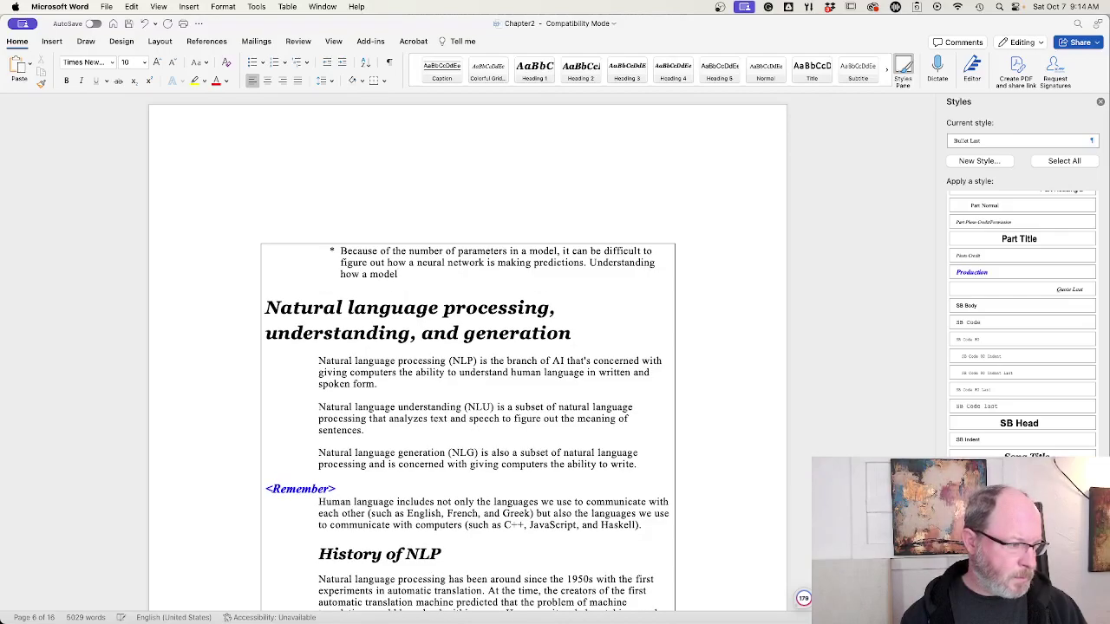
key("BackSpace")
key("BackSpace")
key("BackSpace")
key("BackSpace")
key("BackSpace")
type("mode")
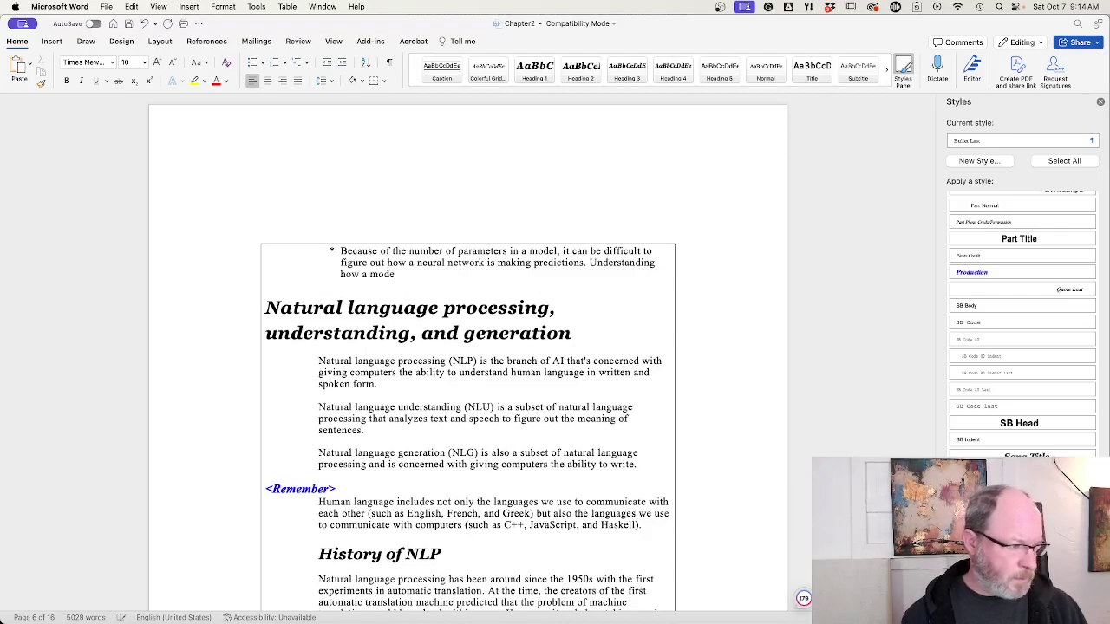
type("l makes predict")
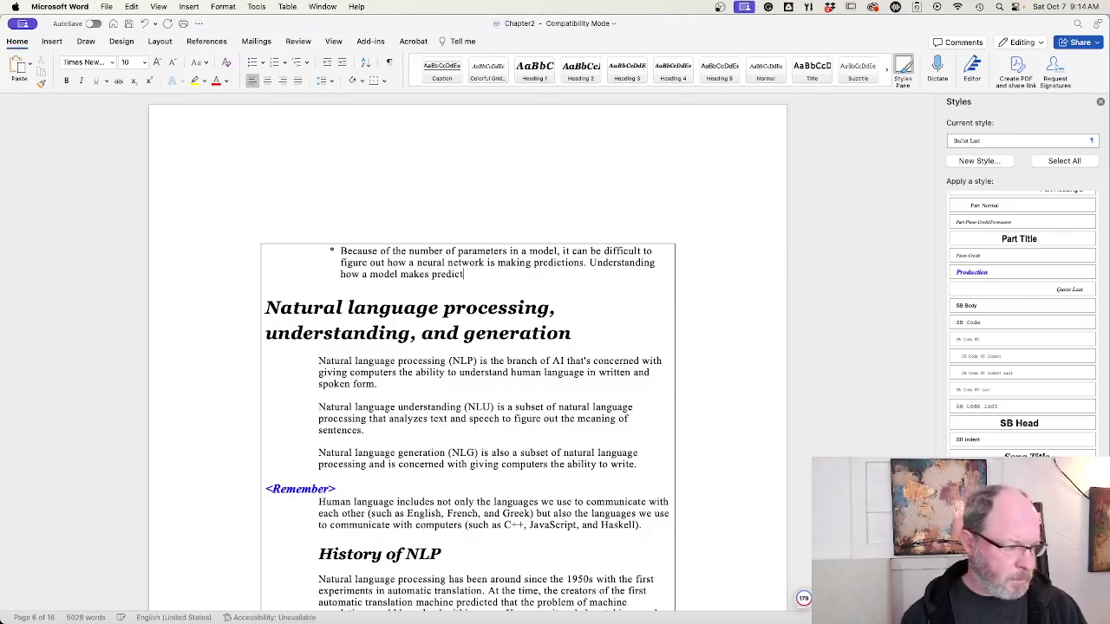
type("ions is ")
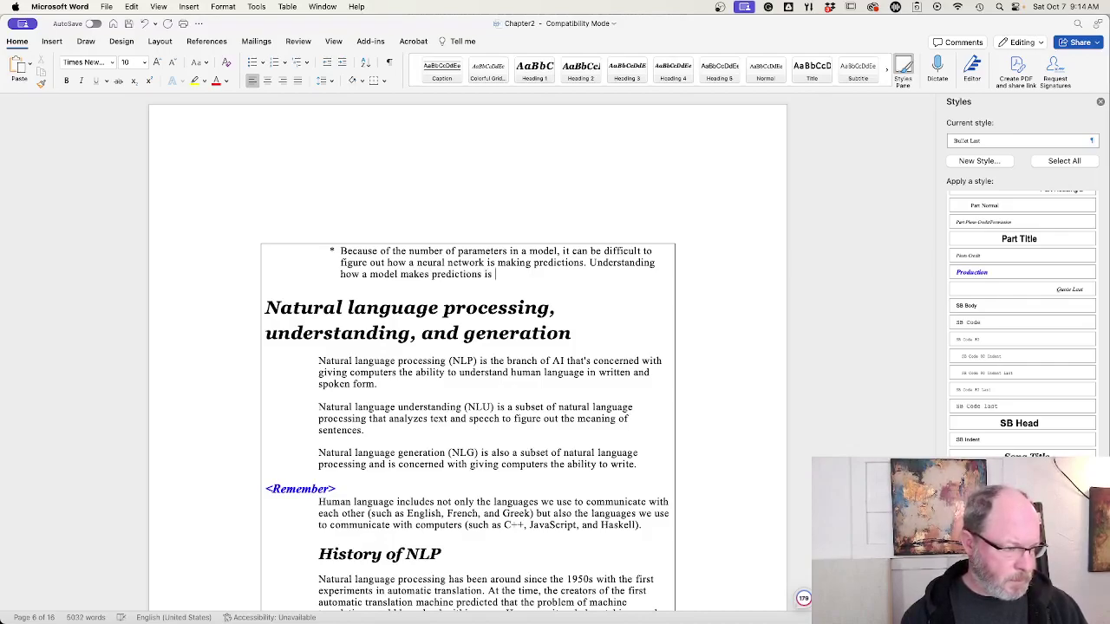
type("called")
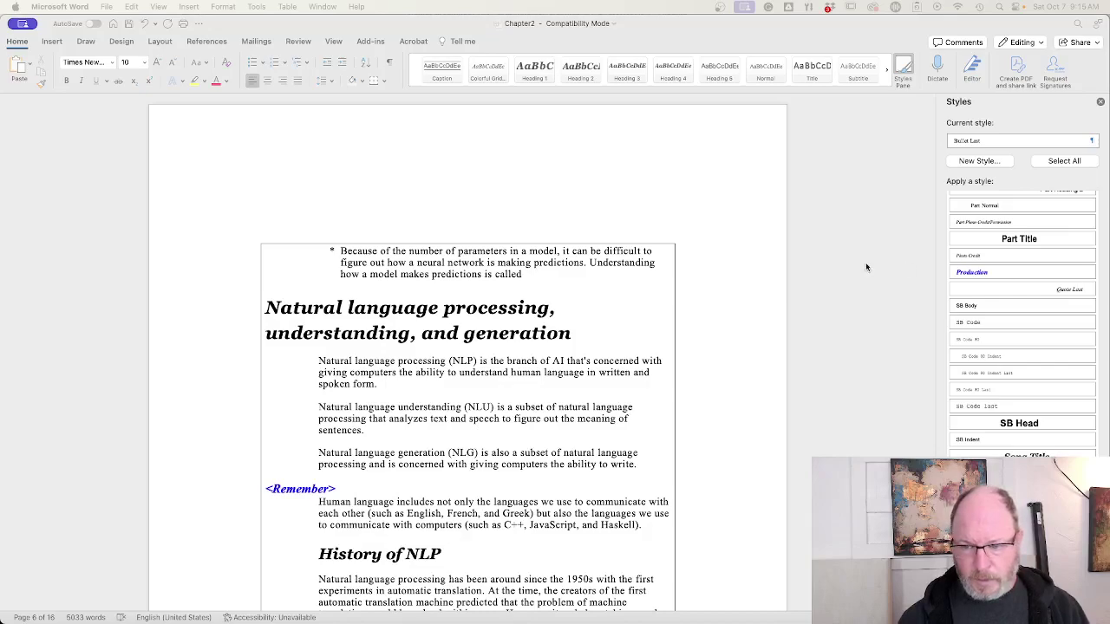
- Find the Interpretability paragraph under Google's four best practices for AI and select its opening word "Interpretability" for copying
left_click(558, 279)
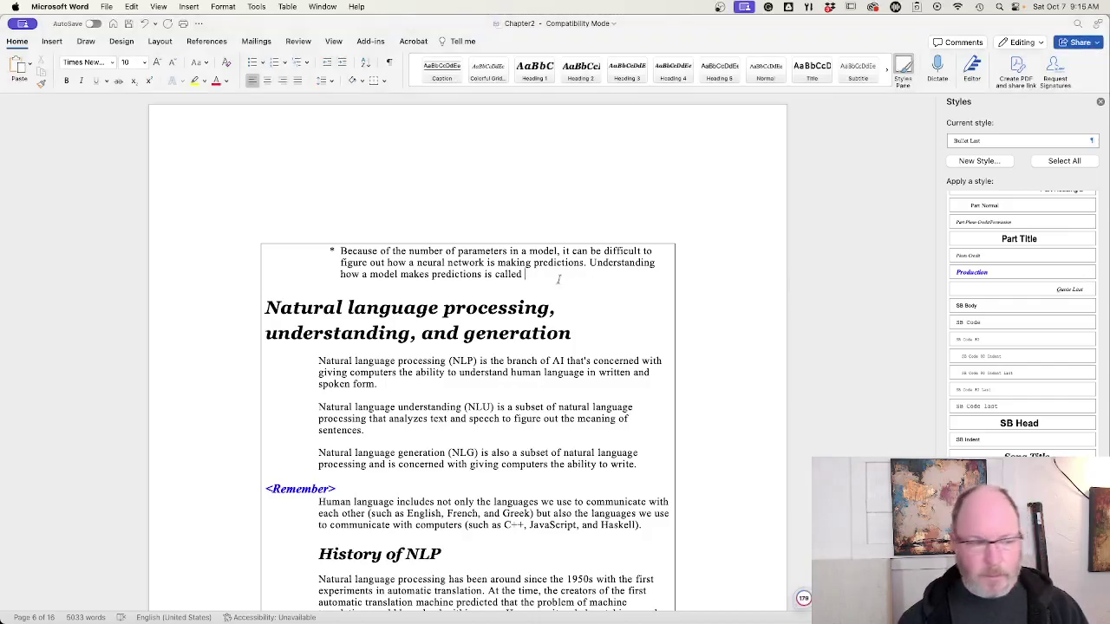
scroll(515, 367, "down", 10)
scroll(515, 367, "down", 15)
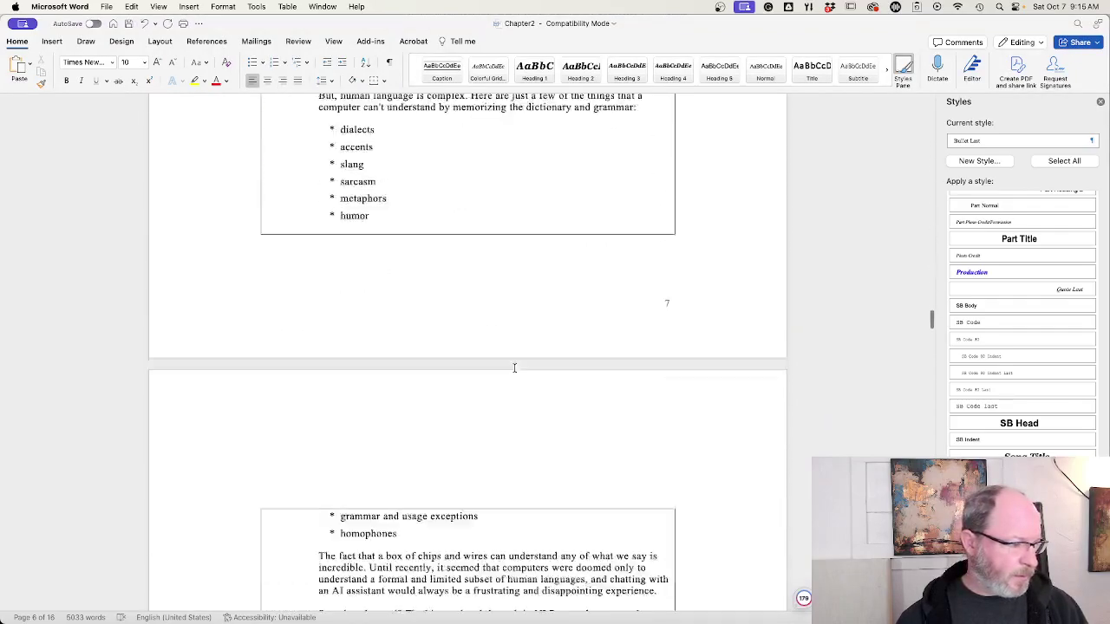
scroll(515, 366, "down", 15)
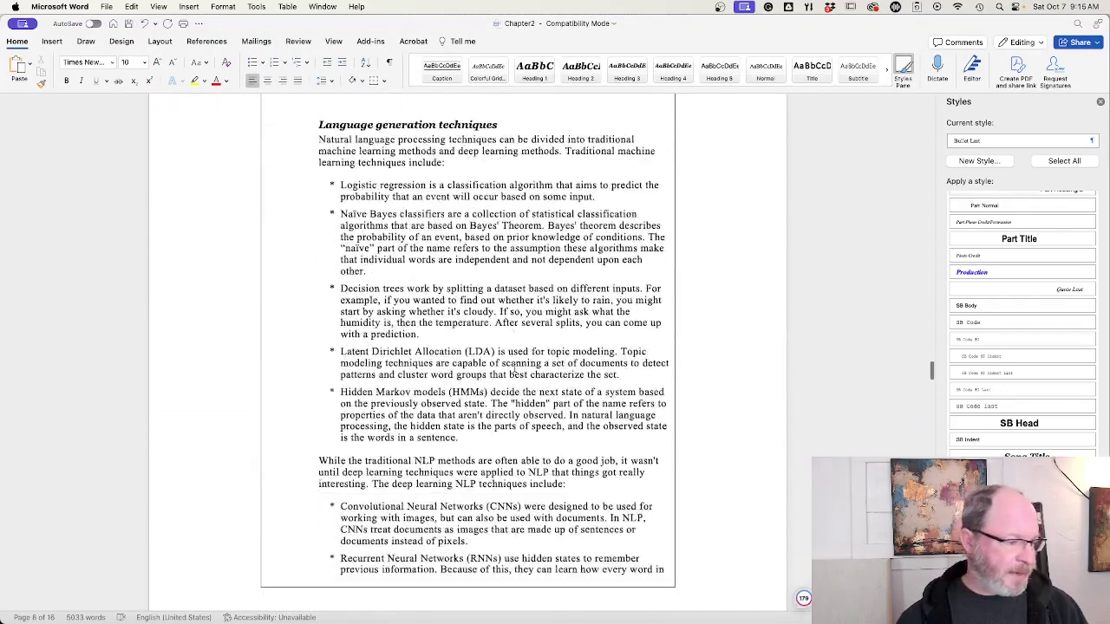
scroll(515, 367, "down", 15)
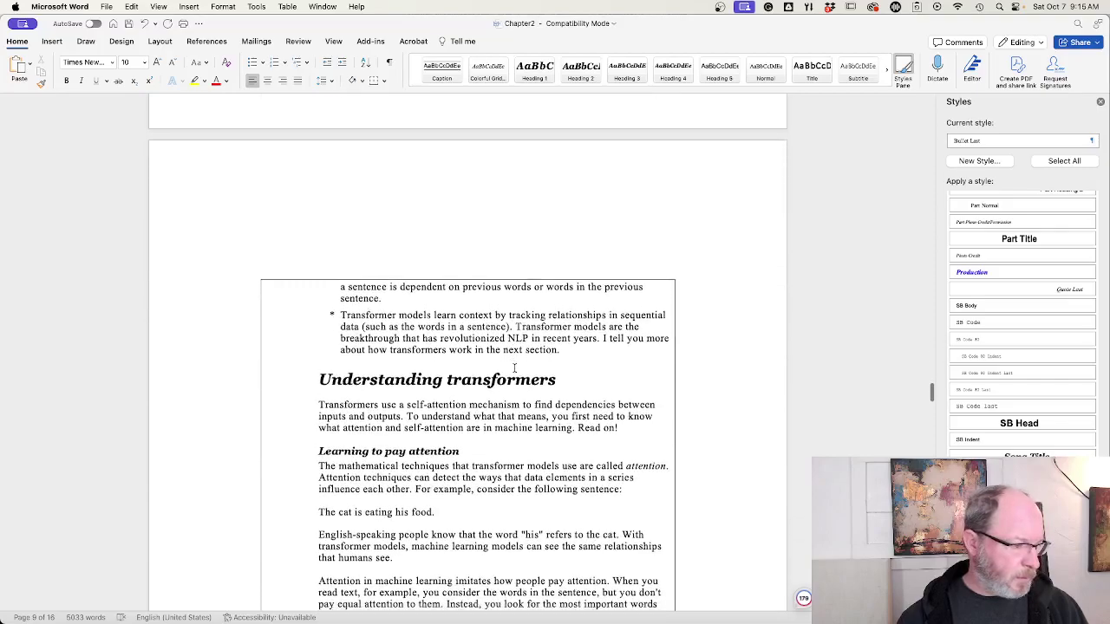
scroll(515, 367, "down", 12)
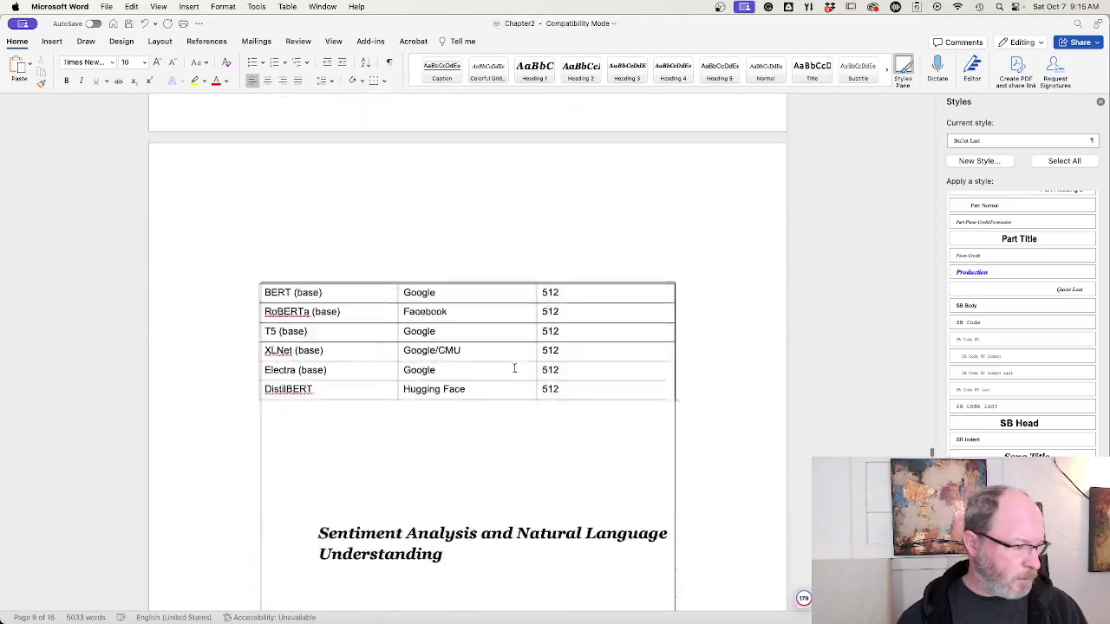
scroll(515, 367, "down", 15)
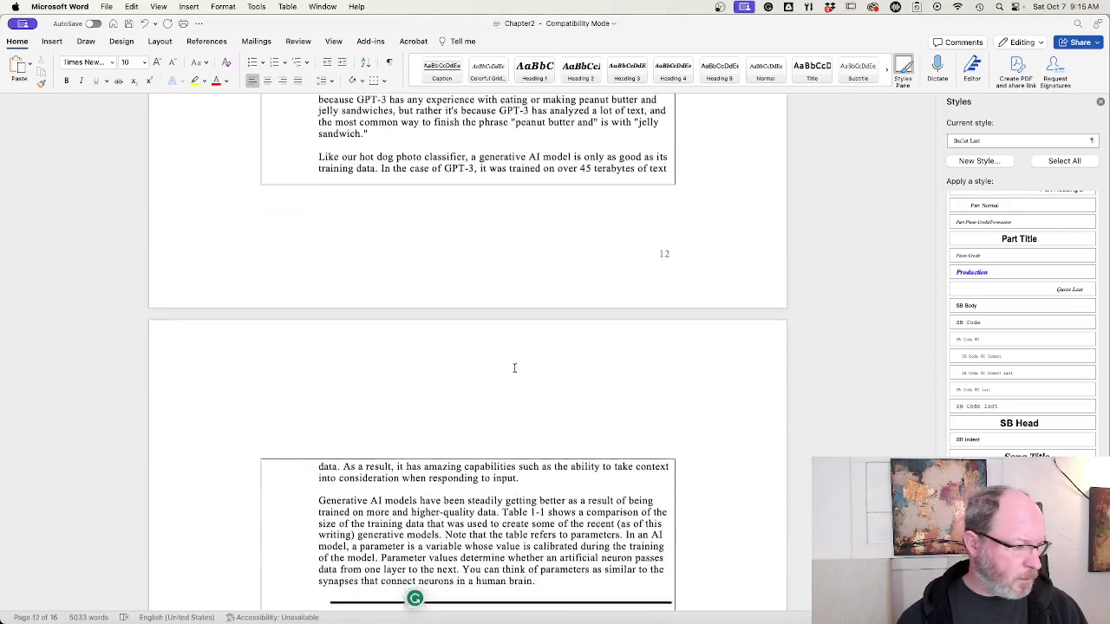
scroll(515, 372, "down", 6)
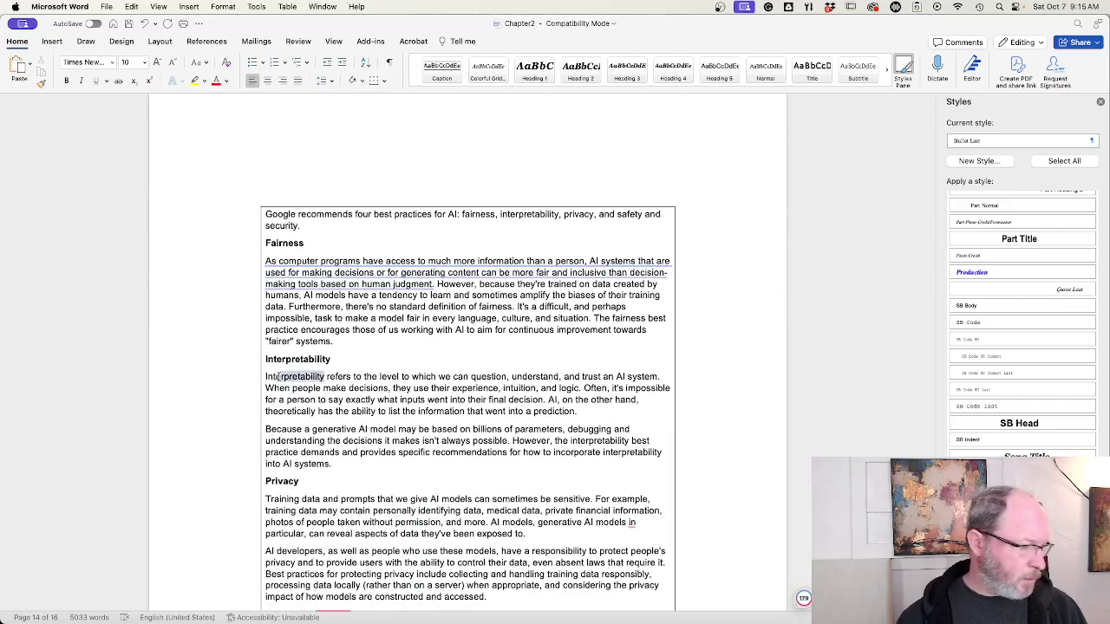
left_click_drag(278, 377, 262, 378)
- Finish the new sentence in the last challenges bullet with the copied word in lowercase, as "interpretability."
scroll(384, 376, "up", 15)
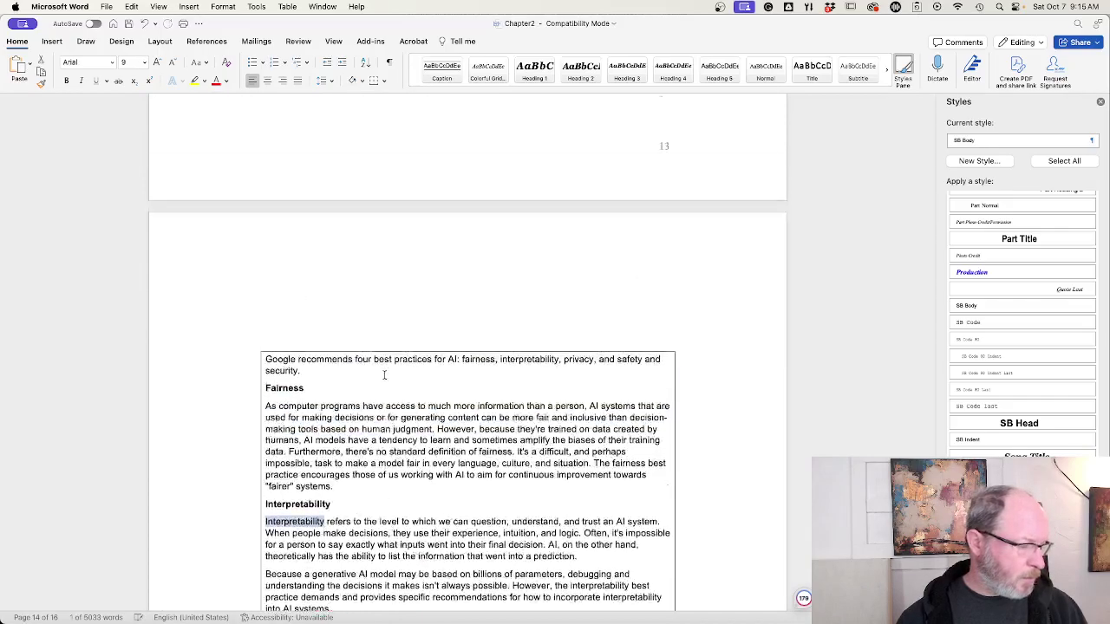
scroll(384, 377, "up", 15)
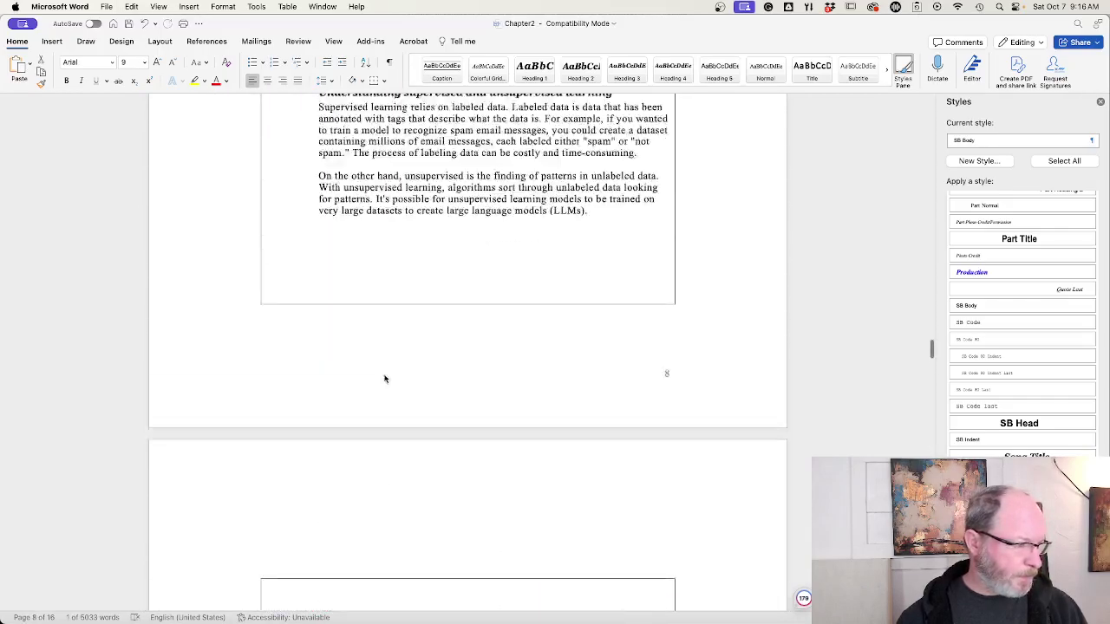
scroll(384, 378, "up", 8)
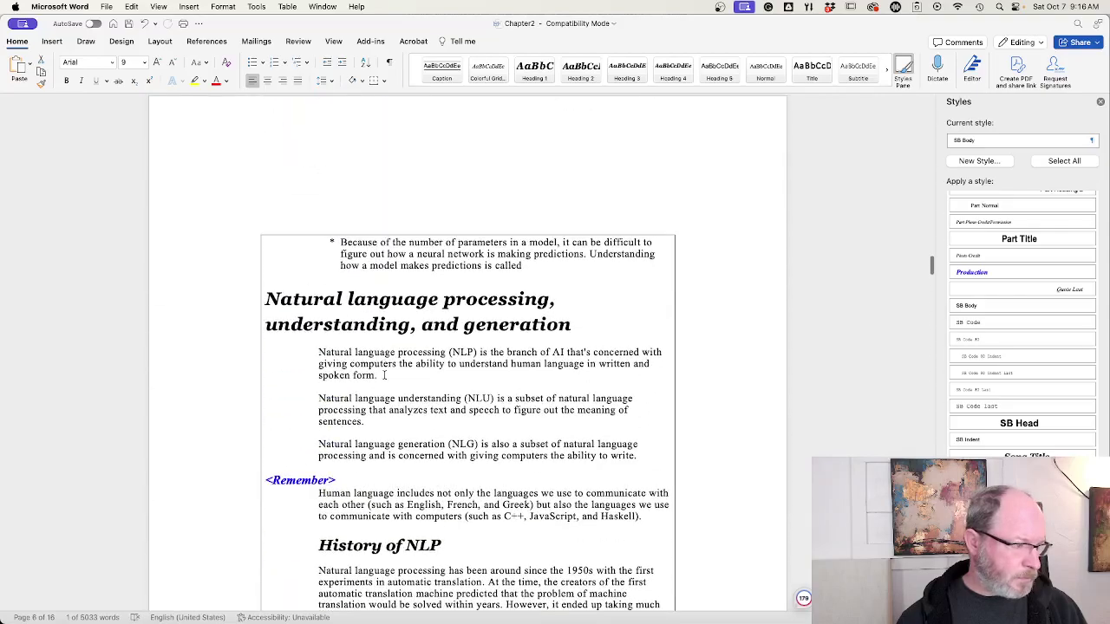
scroll(384, 375, "up", 15)
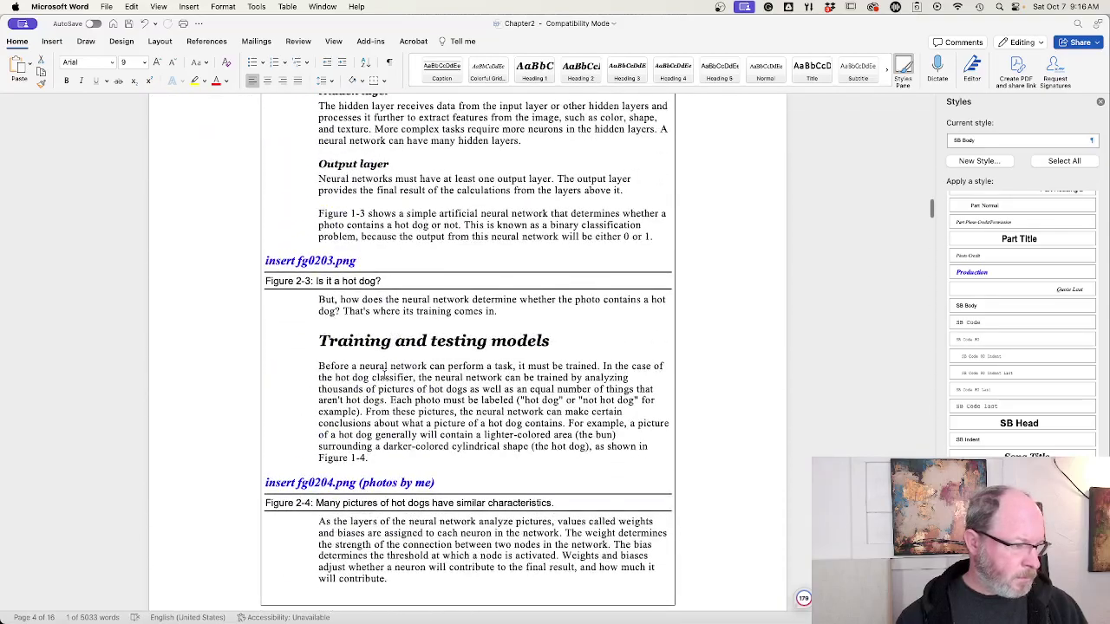
scroll(384, 374, "down", 8)
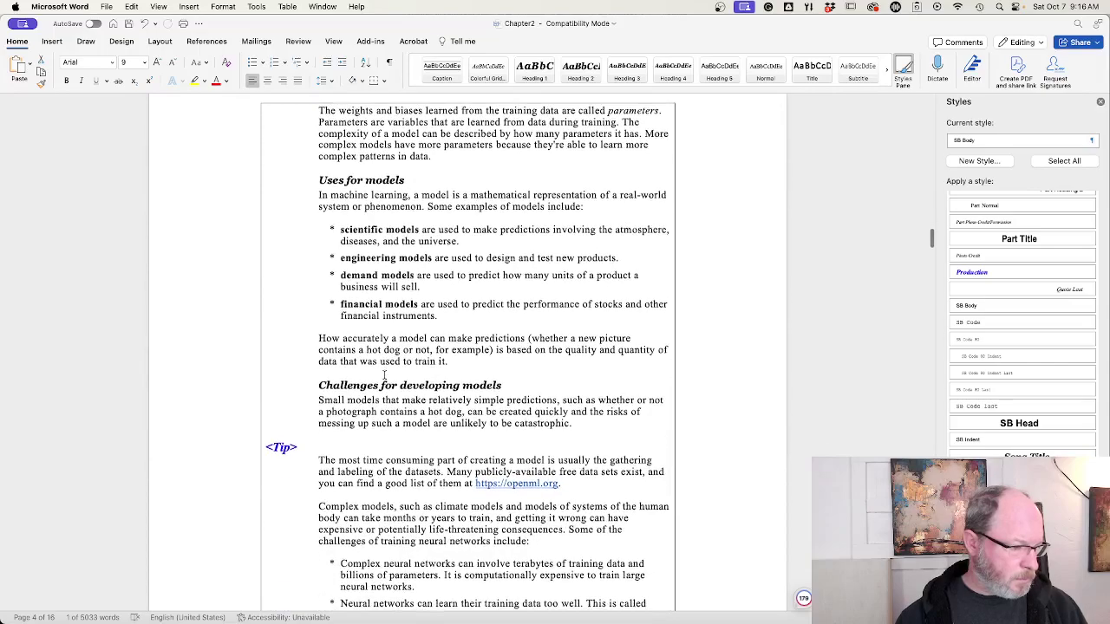
scroll(384, 375, "down", 8)
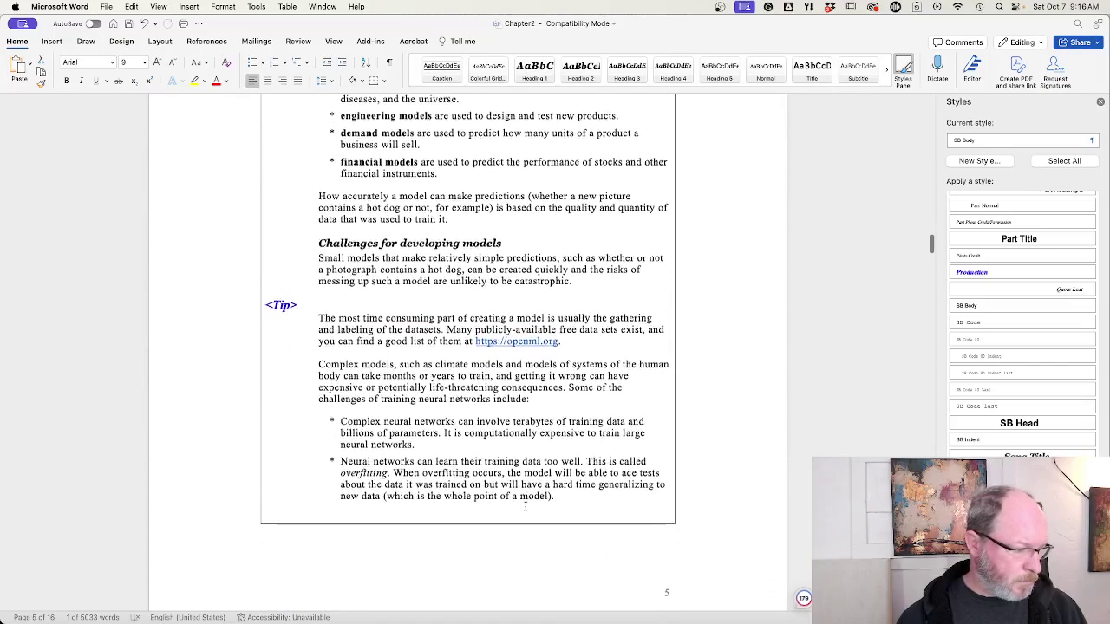
scroll(525, 507, "down", 10)
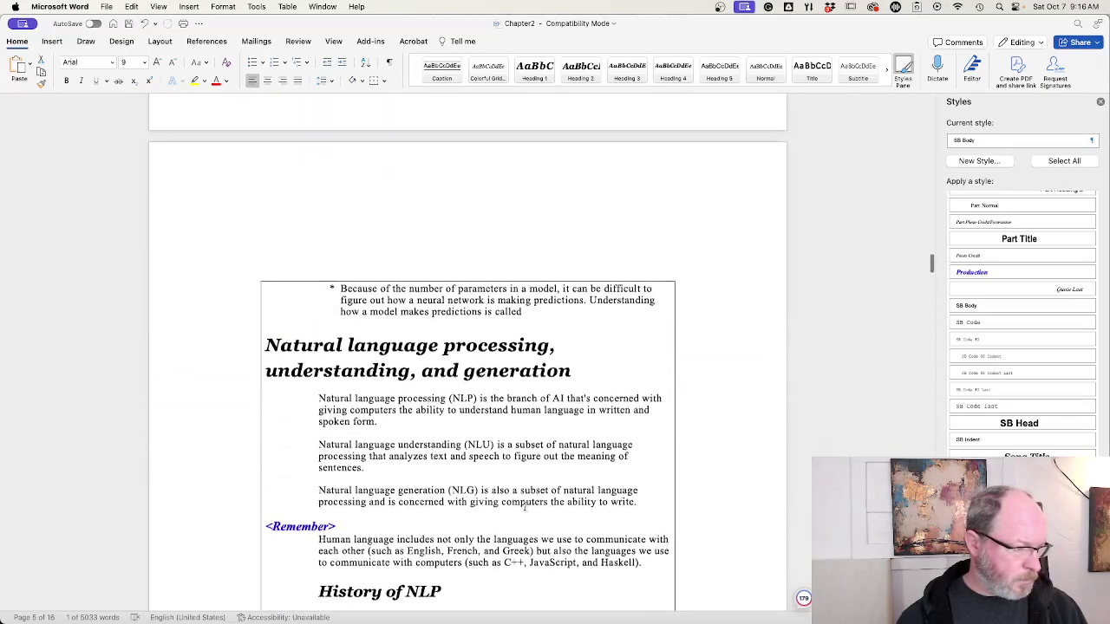
scroll(524, 508, "up", 12)
scroll(525, 510, "down", 10)
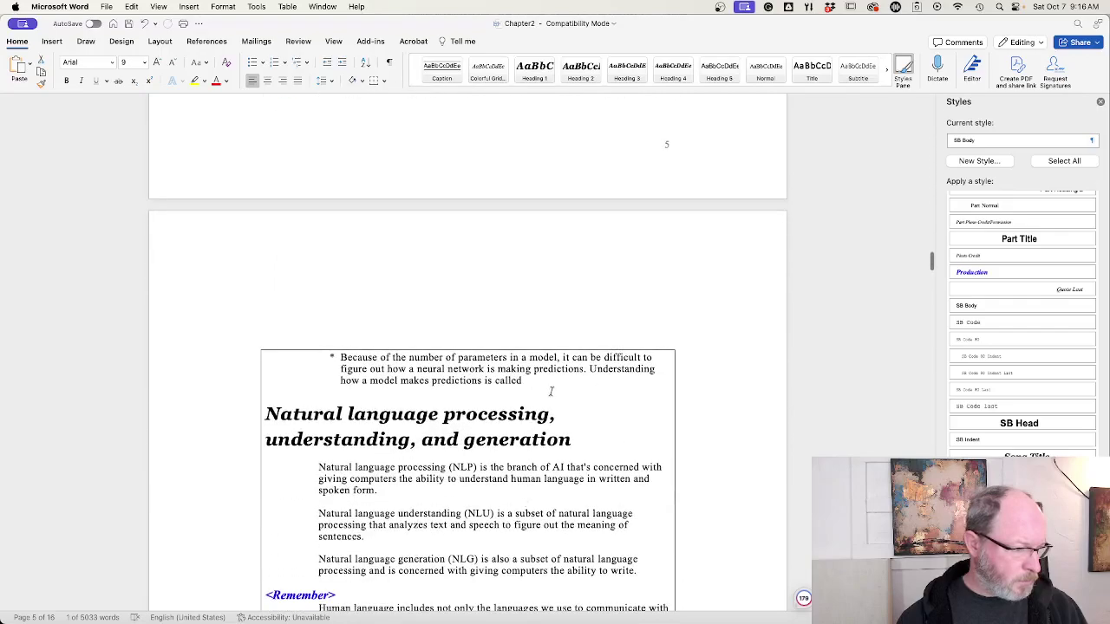
type("Interpretability")
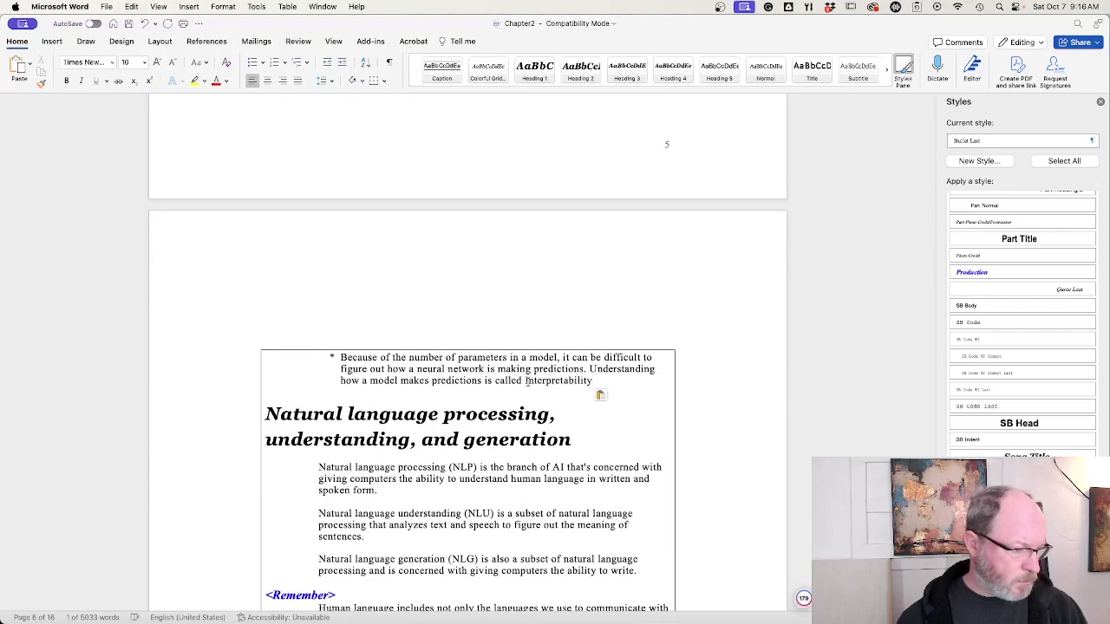
left_click(527, 381)
key("BackSpace")
type("i")
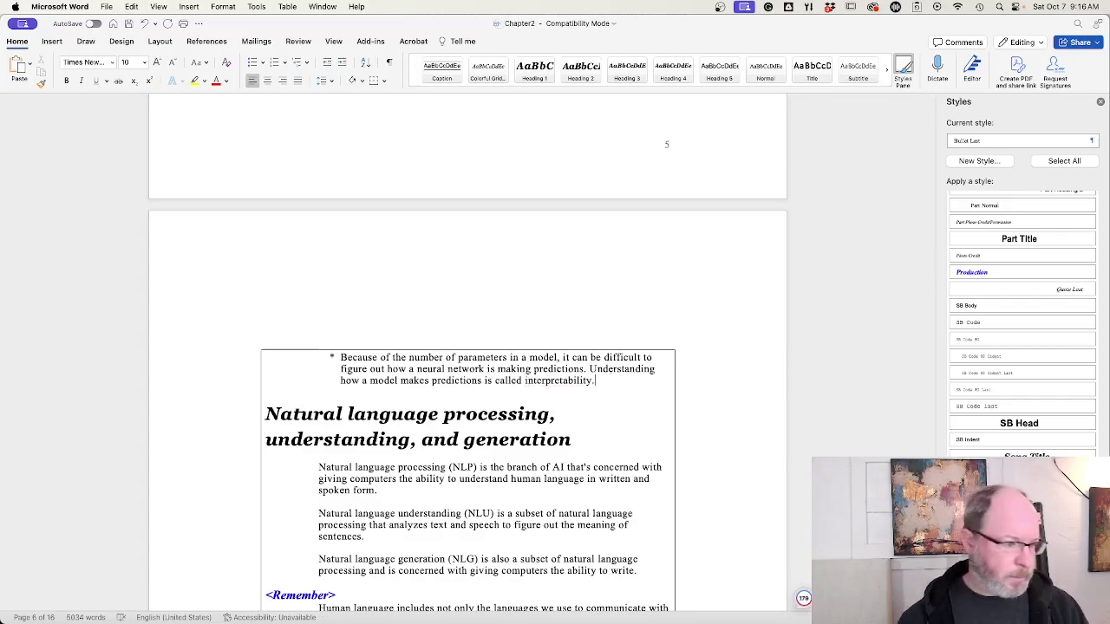
- Reword the start of the bullet's last sentence from "Understanding how" to "Being able to understand how"
left_click(596, 369)
key("BackSpace")
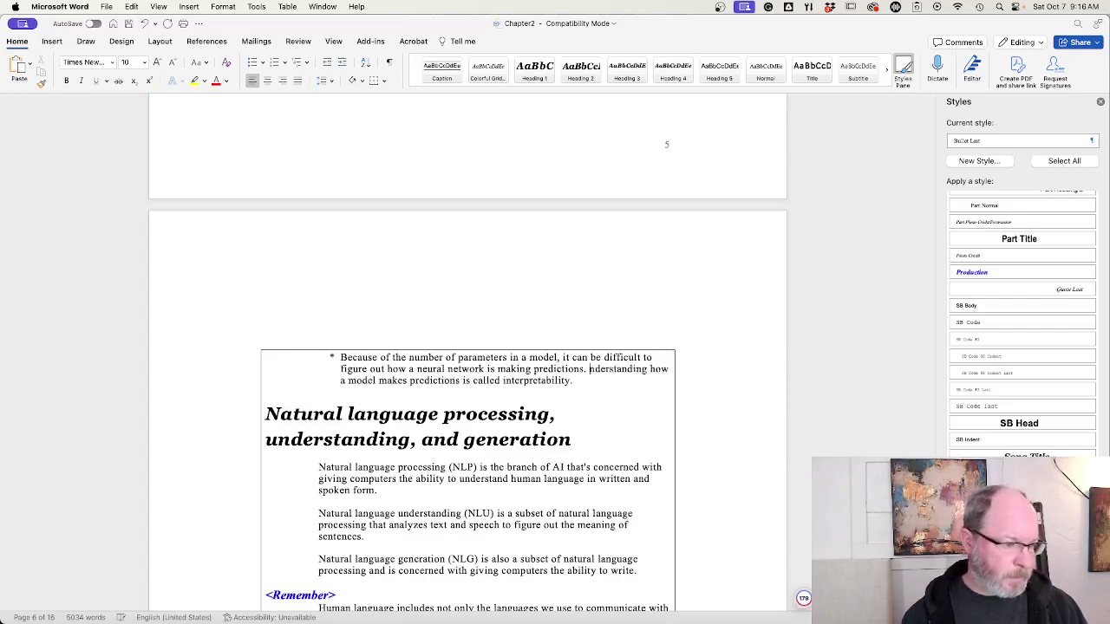
type("Being able")
type(" to u")
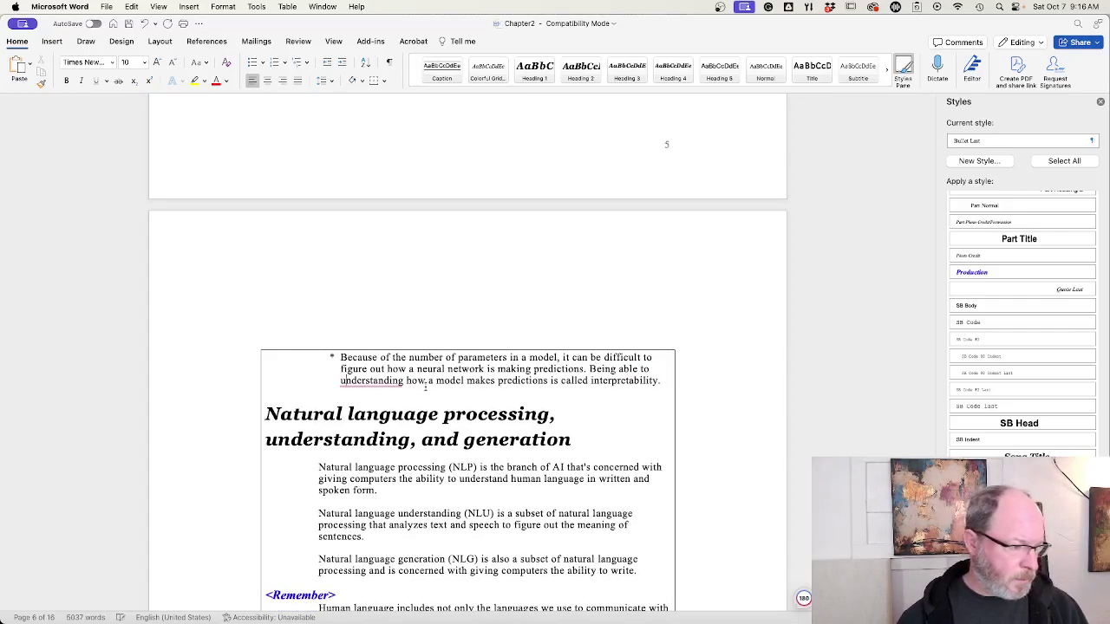
left_click(404, 382)
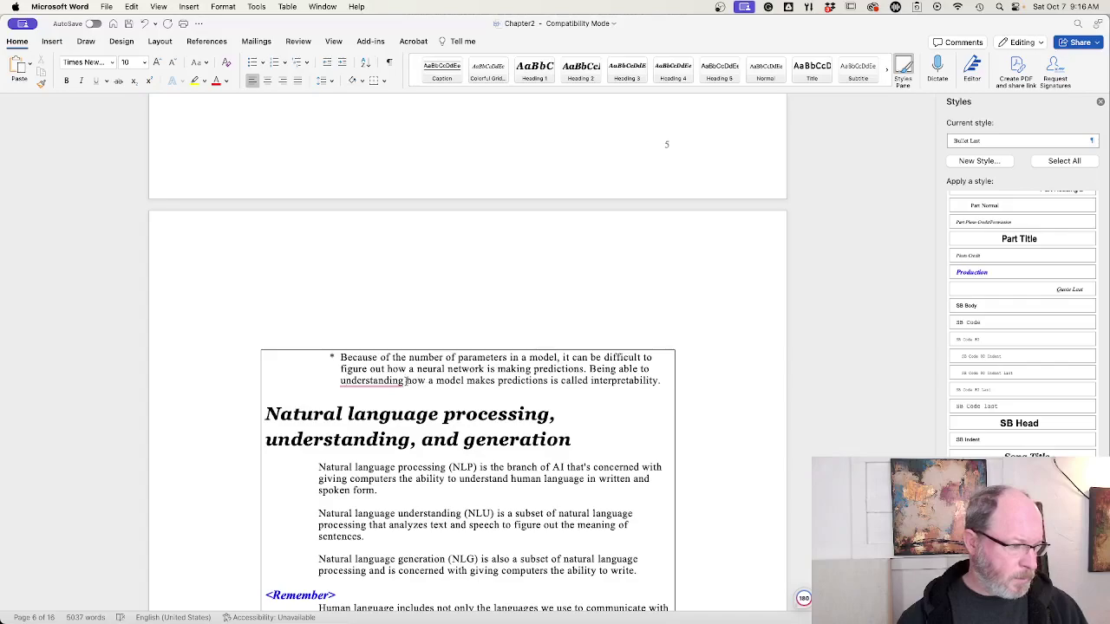
key("BackSpace")
key("BackSpace")
key("BackSpace")
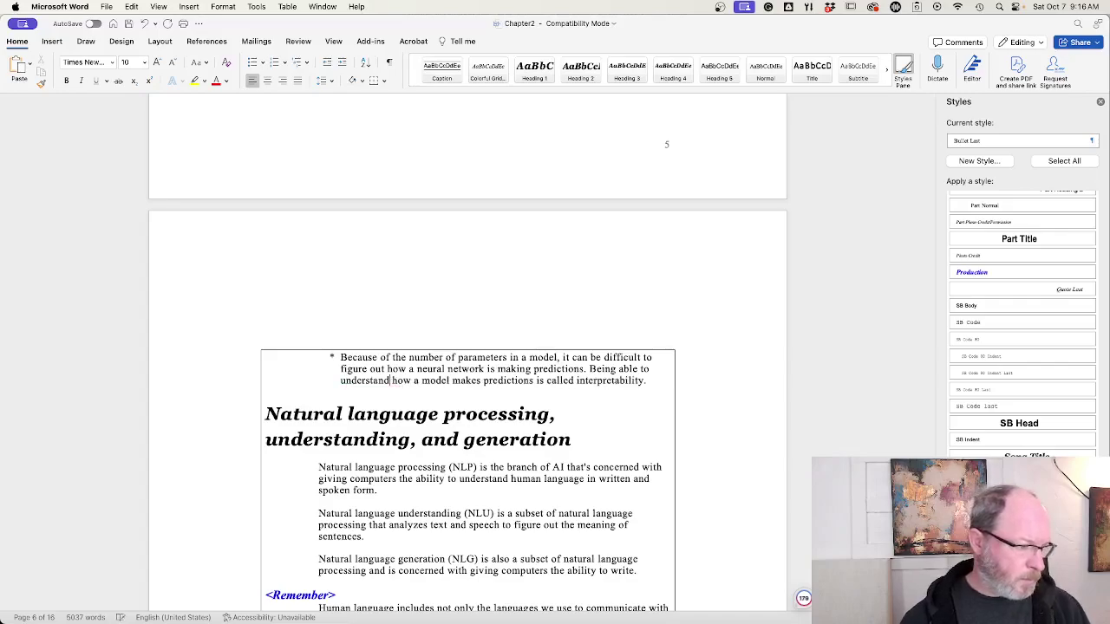
- Try splitting the "Being able to understand" sentence into its own paragraph in Normal style, and rejoin it to the bullet
left_click(588, 368)
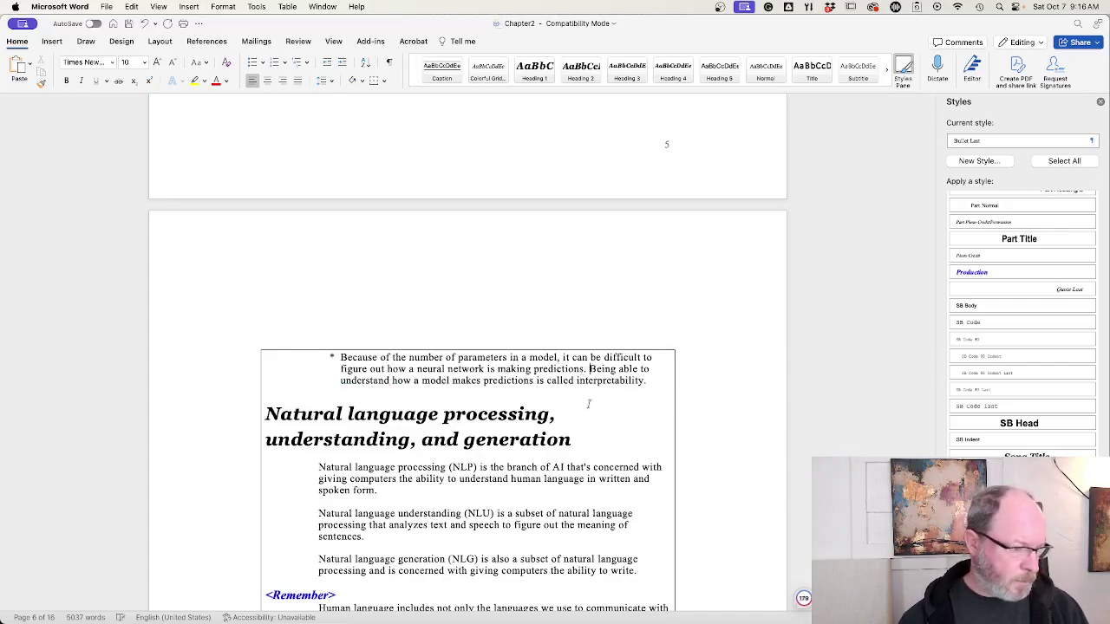
key("Return")
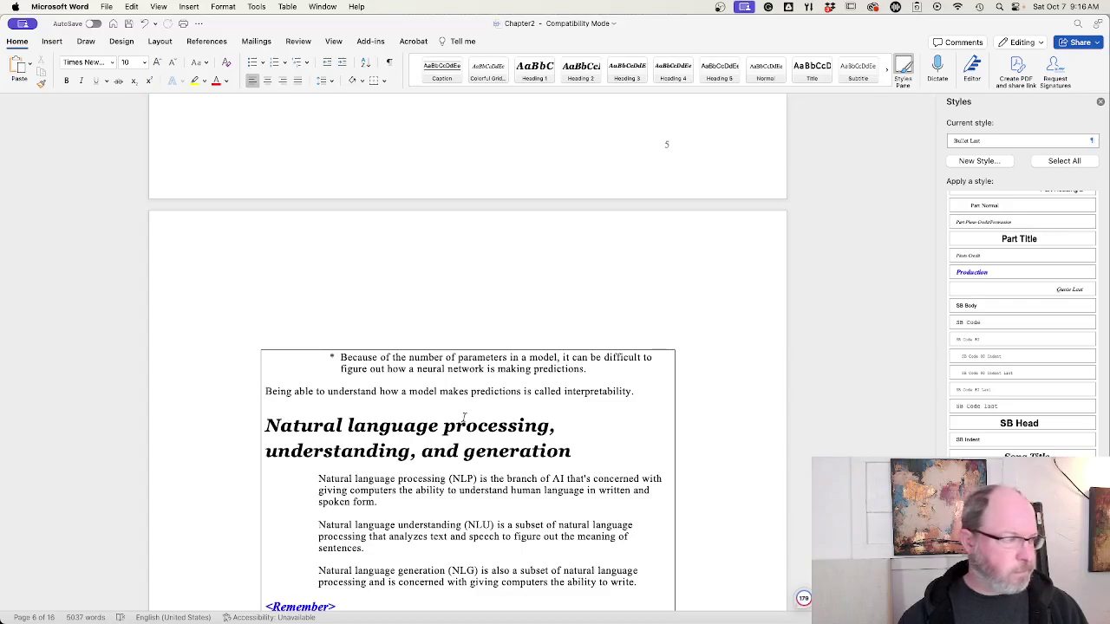
scroll(997, 275, "up", 5)
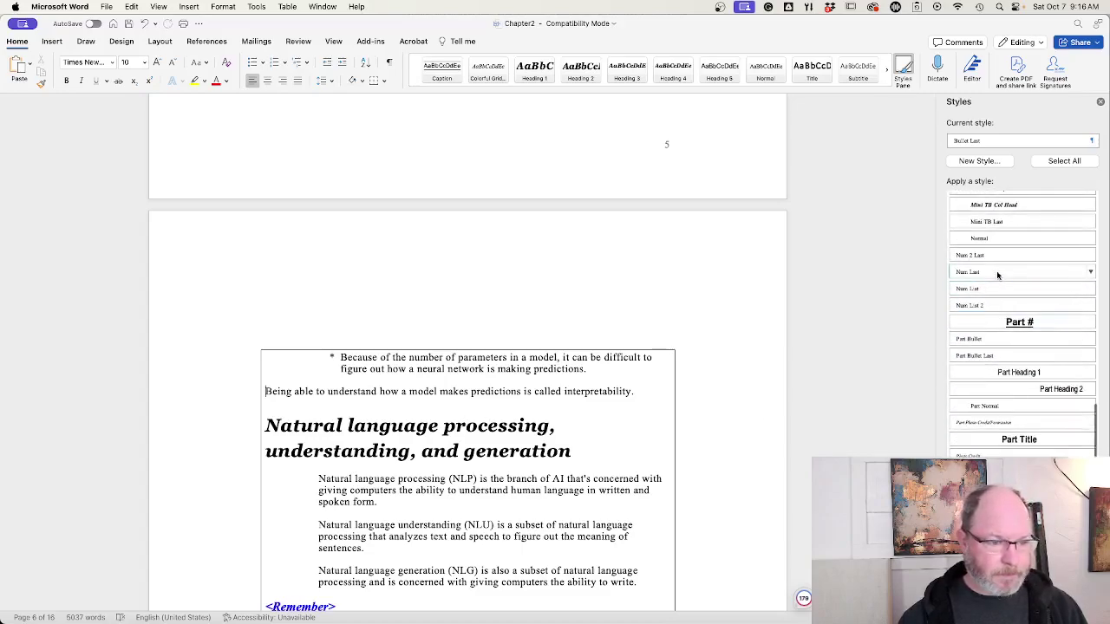
left_click(988, 253)
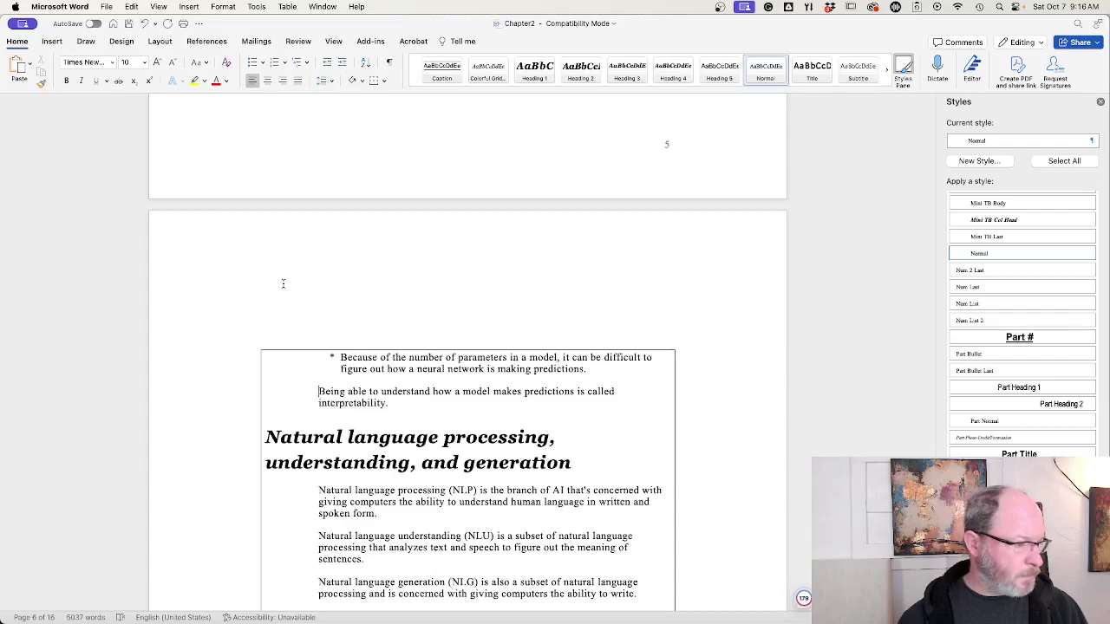
key("BackSpace")
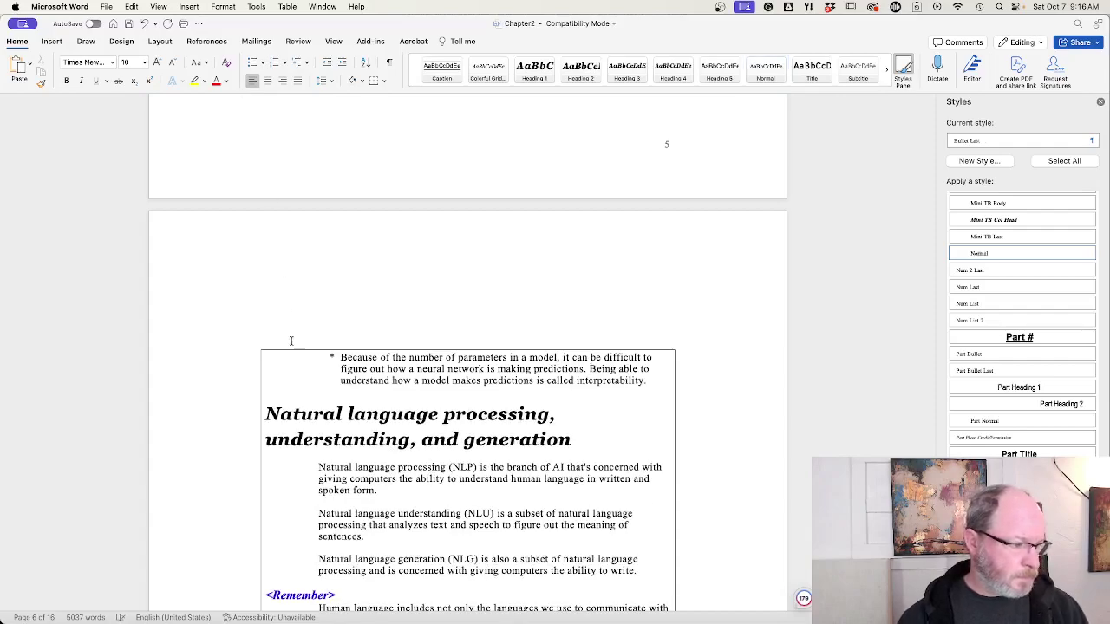
left_click(413, 381)
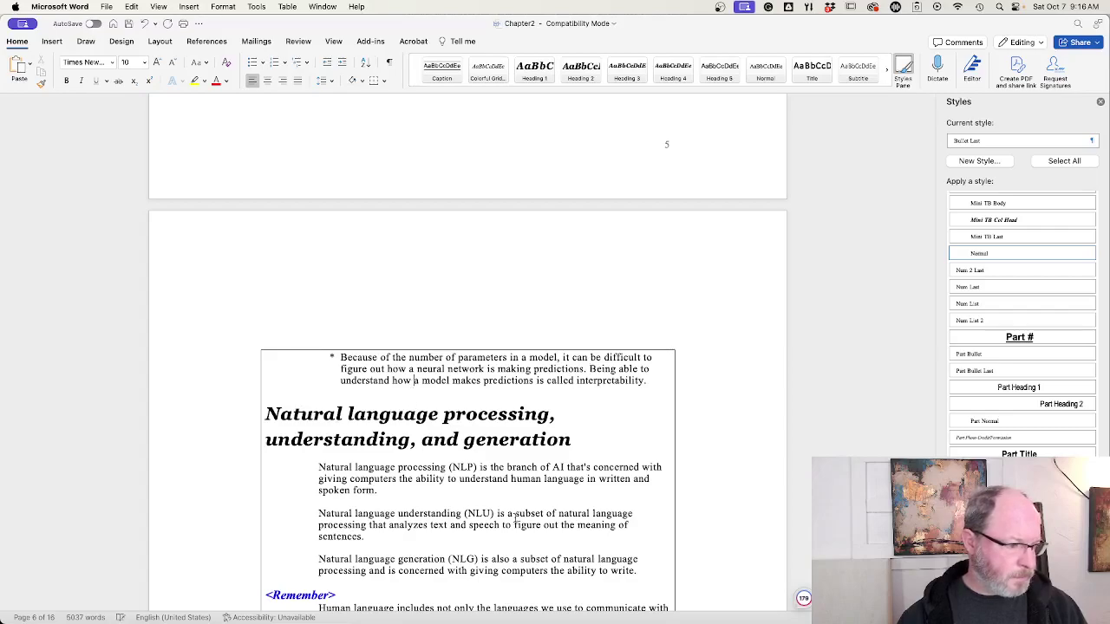
scroll(515, 517, "down", 1)
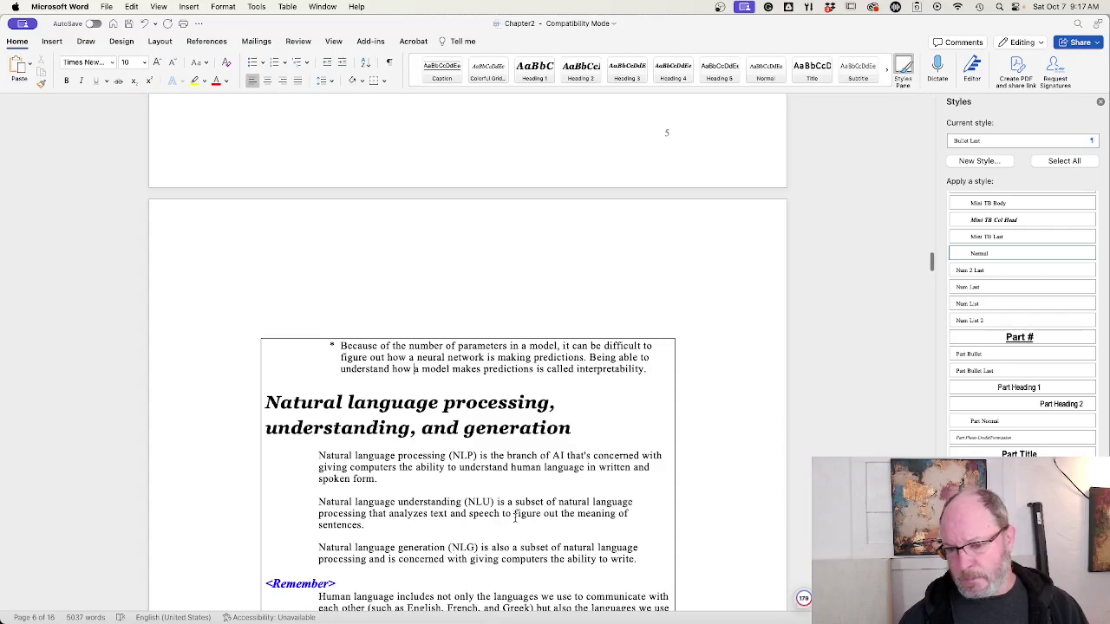
- Place the cursor in the paragraph defining natural language processing (NLP) and save the Chapter2 document
scroll(515, 517, "down", 1)
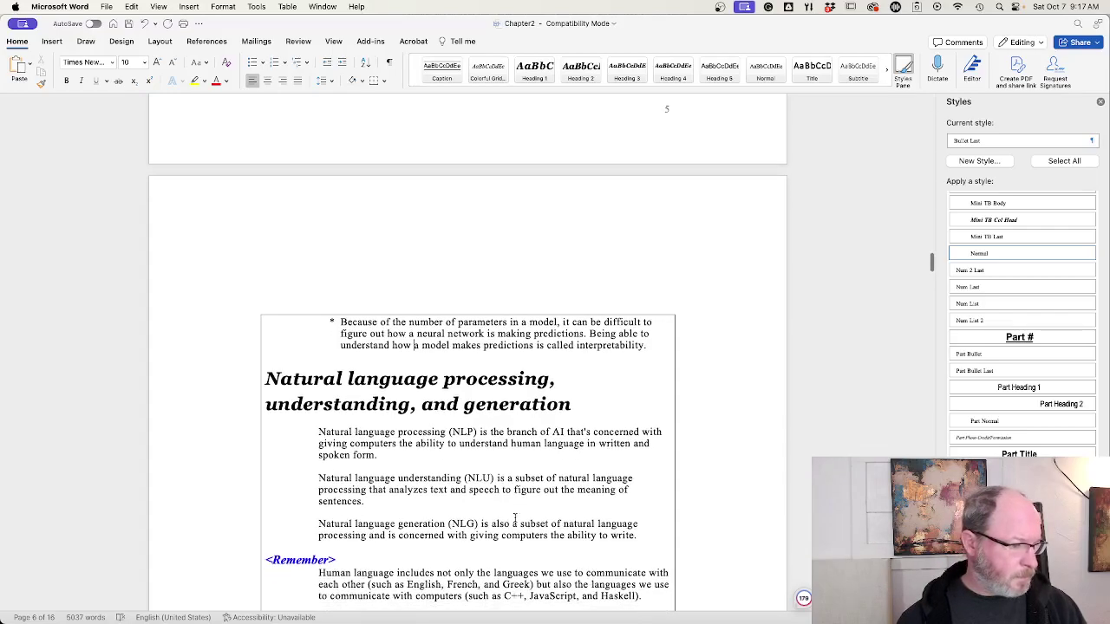
scroll(515, 518, "down", 1)
scroll(515, 518, "down", 2)
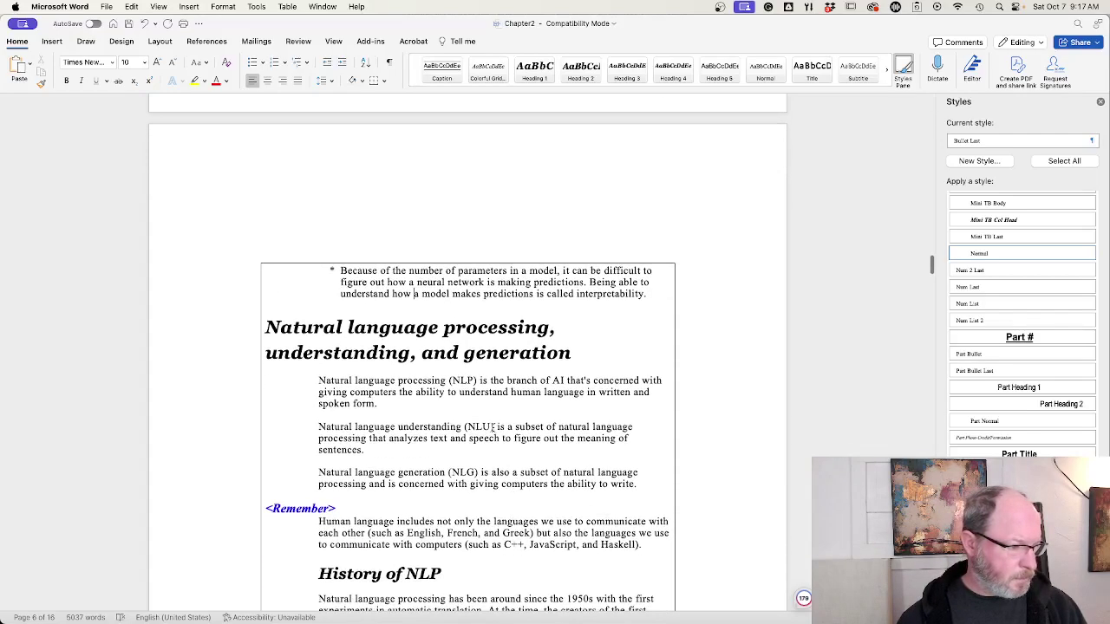
left_click(485, 381)
key("super+s")
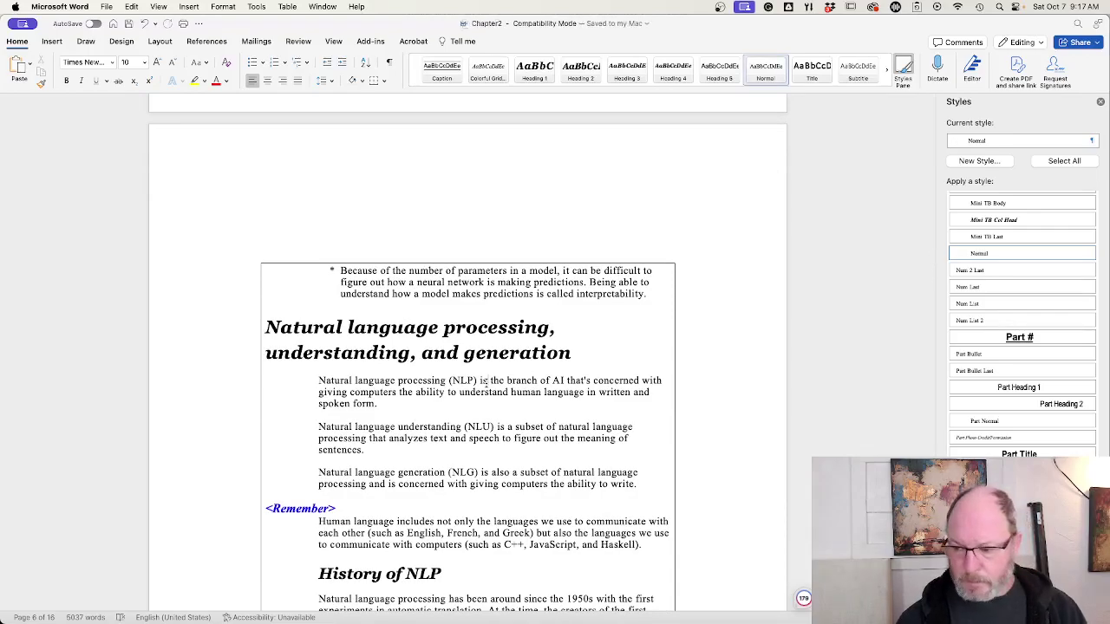
- Read the natural language processing section, from the NLP, NLU and NLG definitions through History of NLP to the Figure 2-5 caption
scroll(483, 464, "down", 5)
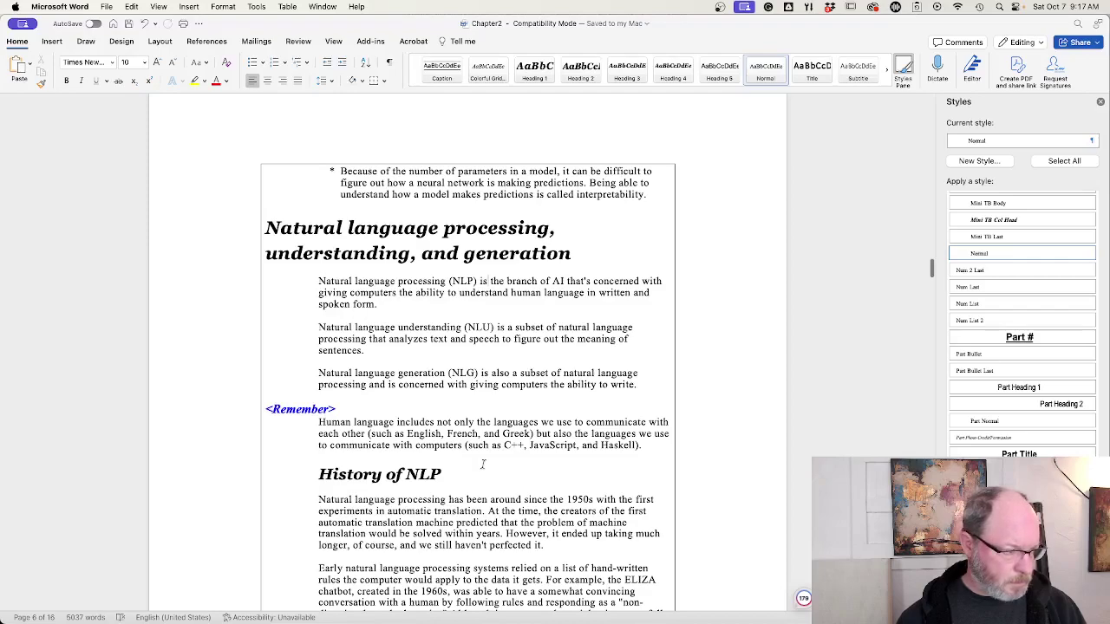
scroll(483, 464, "down", 1)
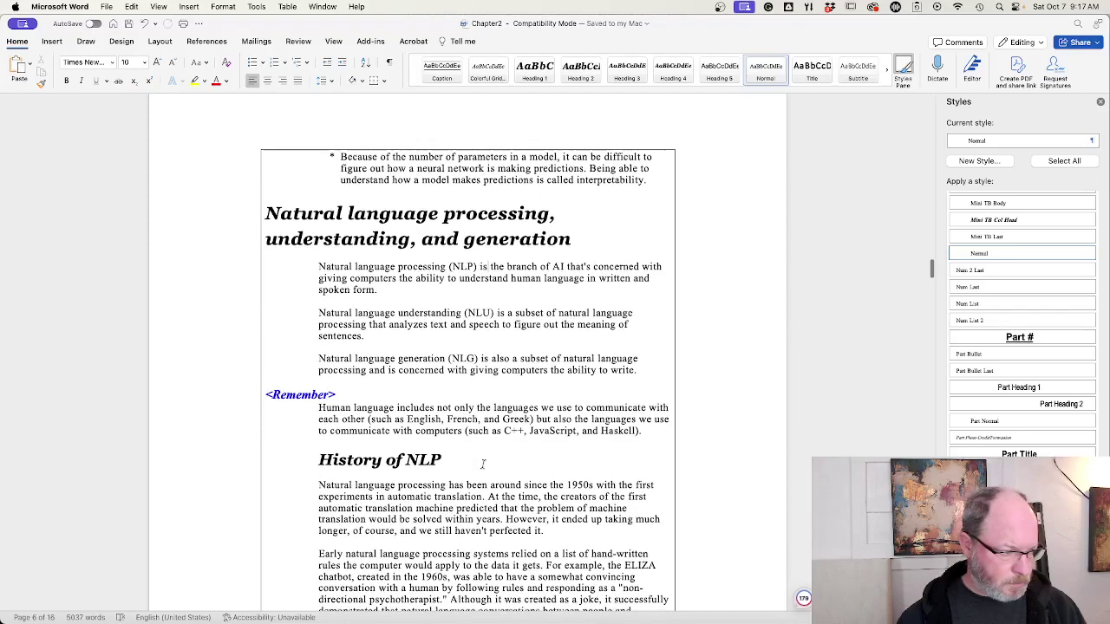
scroll(483, 464, "down", 1)
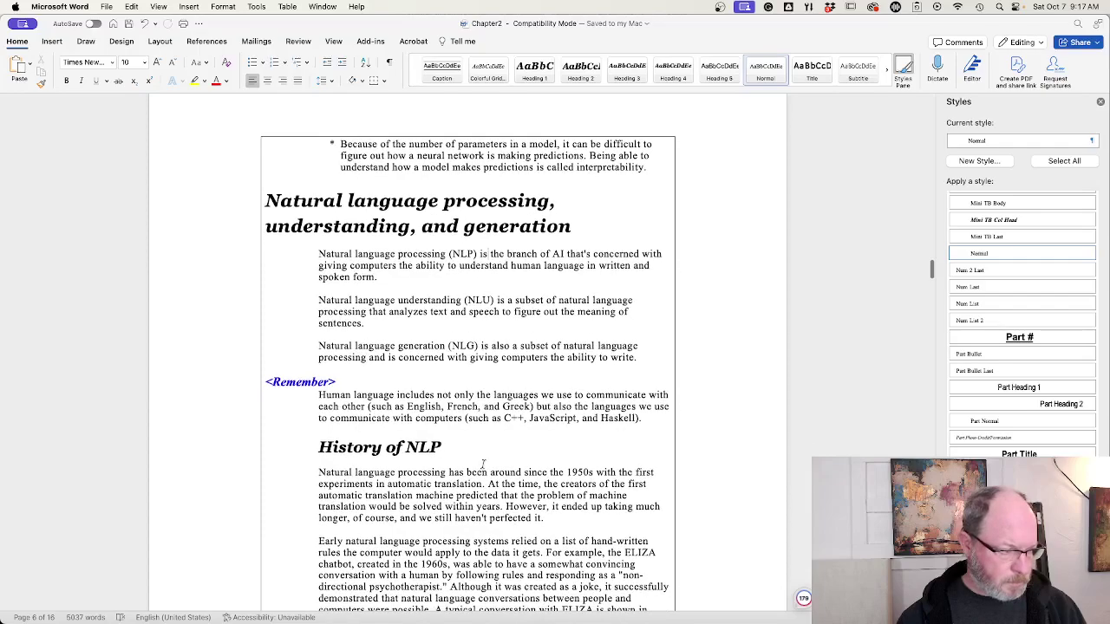
scroll(483, 464, "down", 1)
scroll(482, 464, "down", 1)
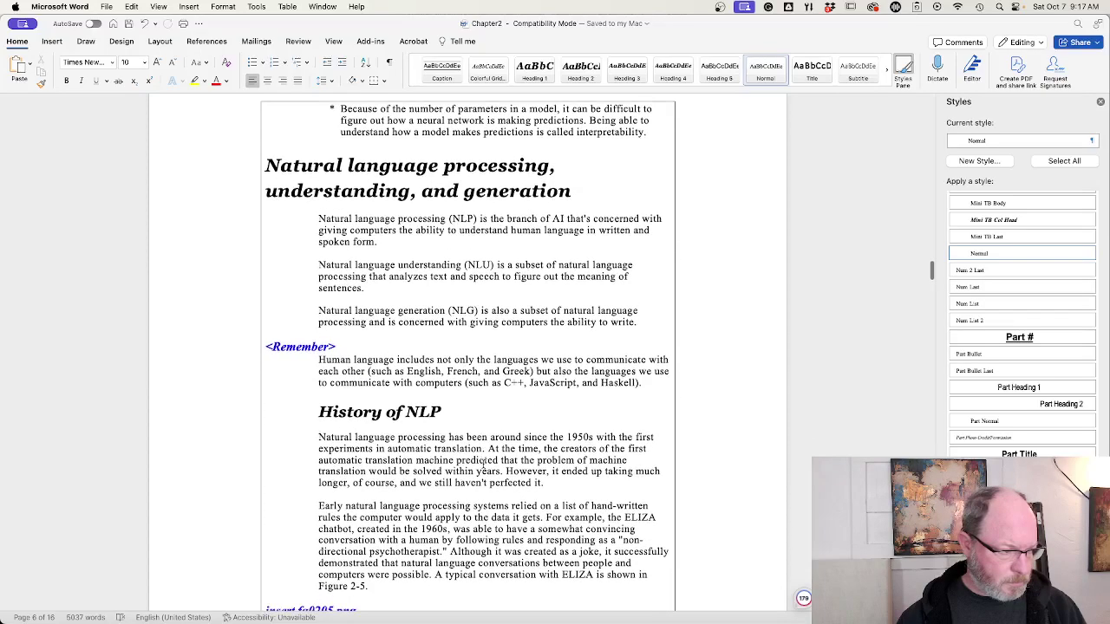
scroll(483, 463, "down", 1)
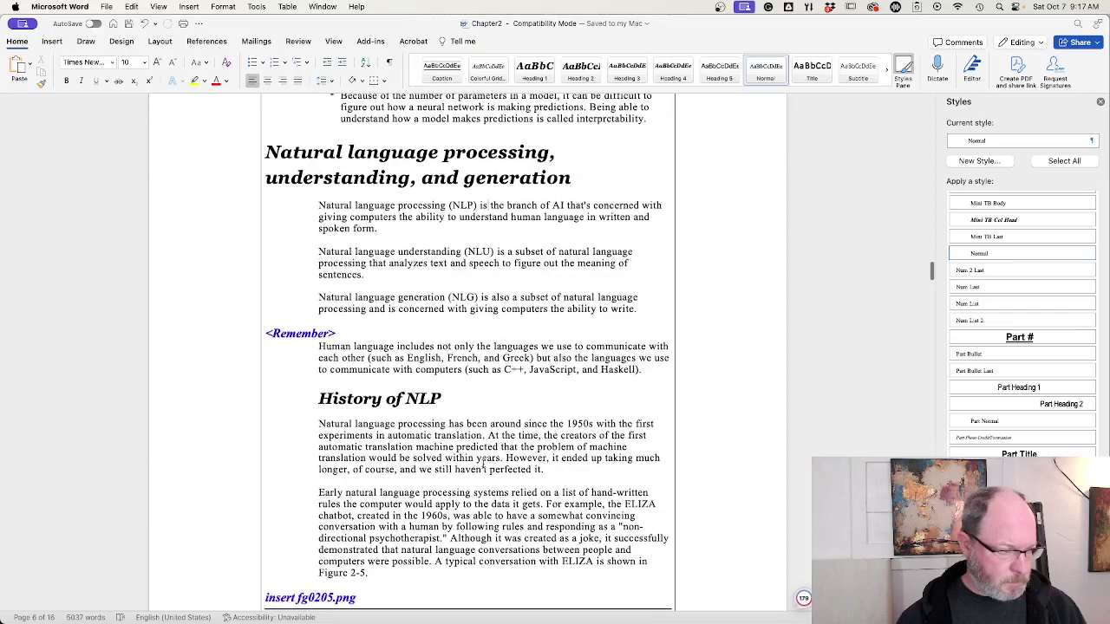
scroll(483, 464, "down", 2)
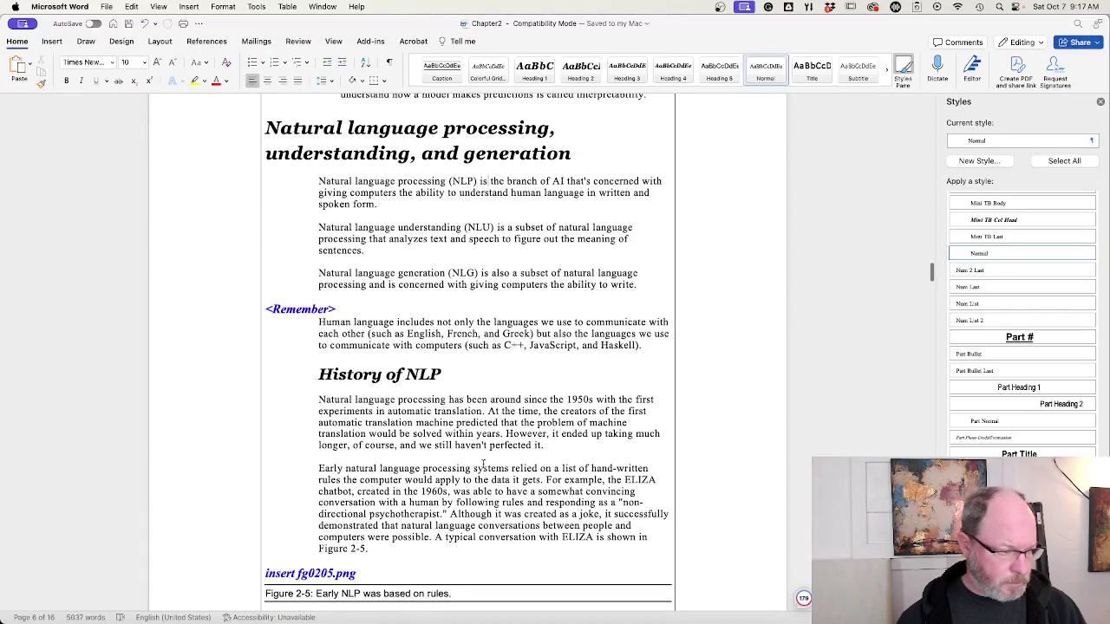
scroll(482, 464, "down", 6)
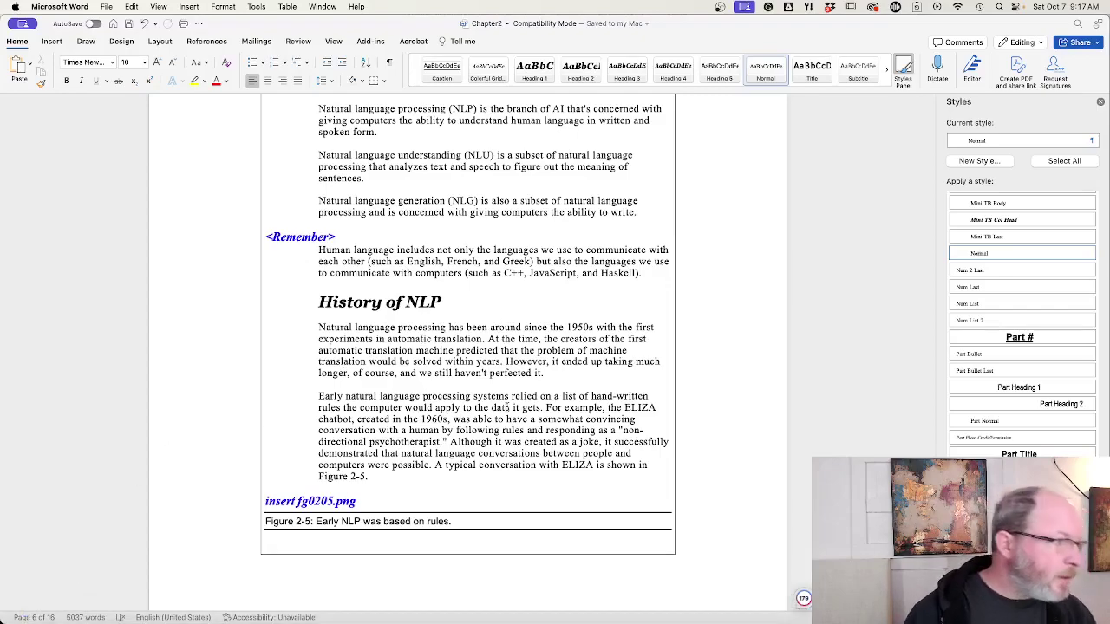
- Switch to Chrome to view the Coding with AI Schedule and Pages spreadsheet, and return to the Chapter2 document in Word
key("super+Tab")
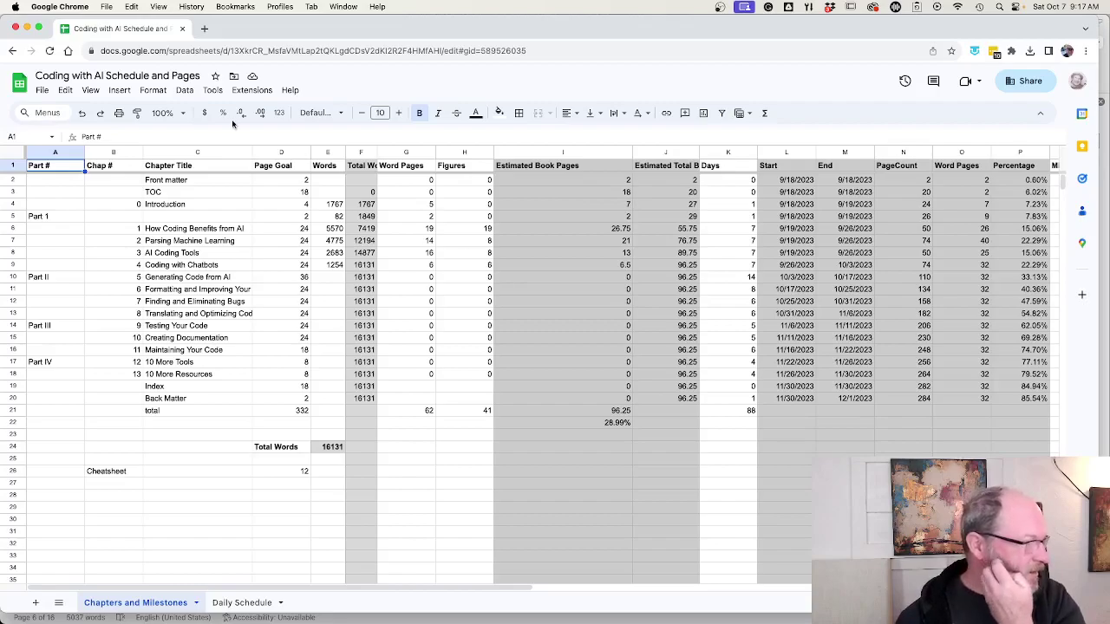
mouse_move(174, 618)
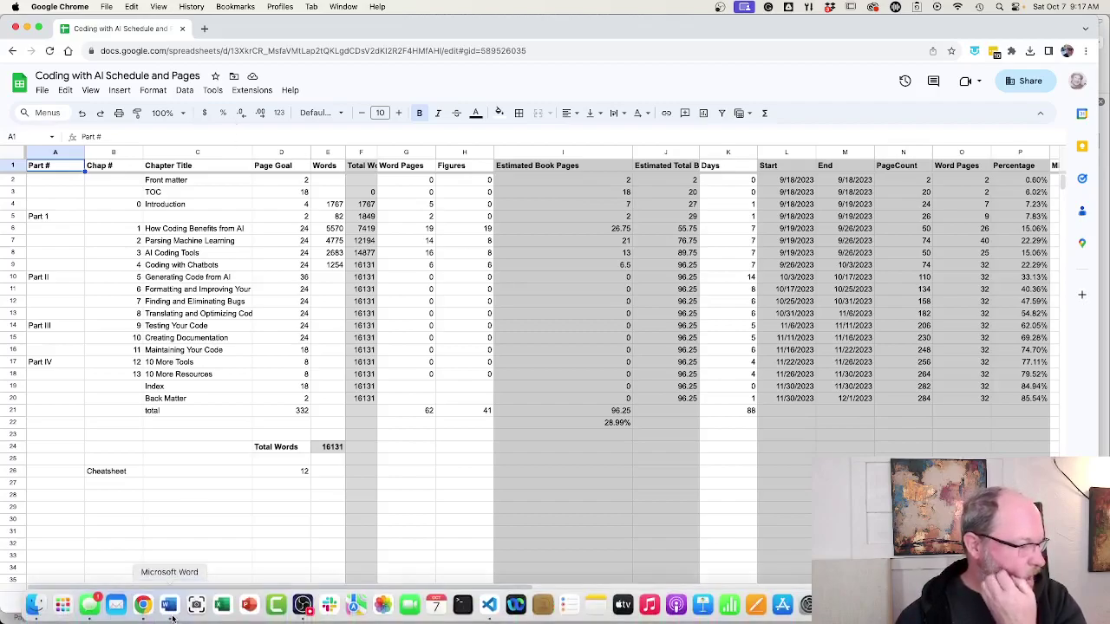
left_click(174, 607)
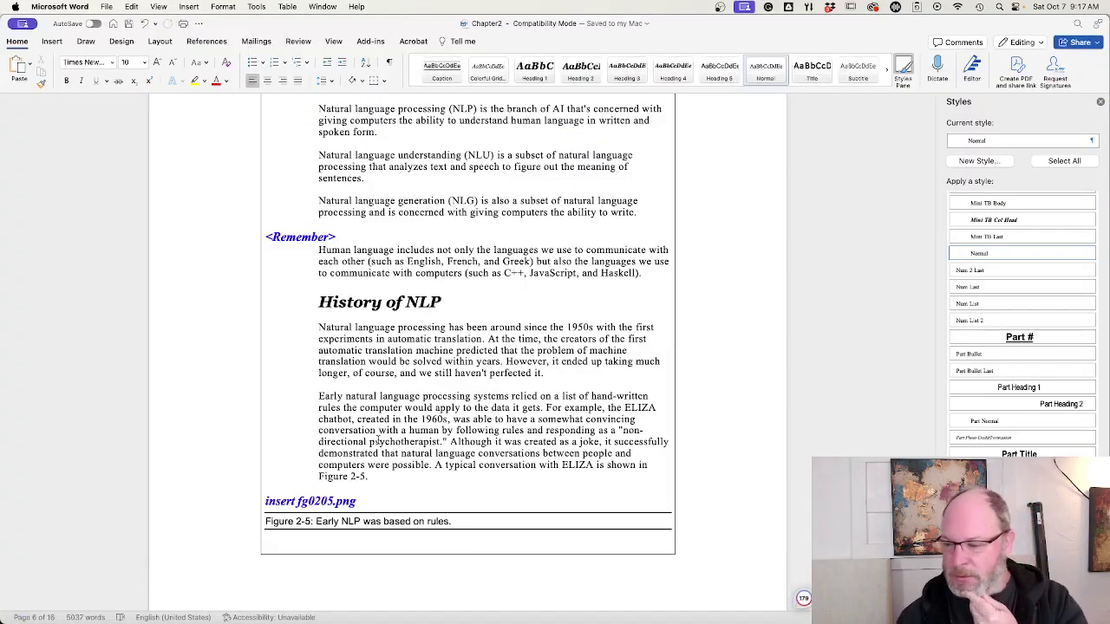
- Place the cursor at the end of the paragraph defining natural language processing, after "spoken form."
scroll(378, 440, "down", 1)
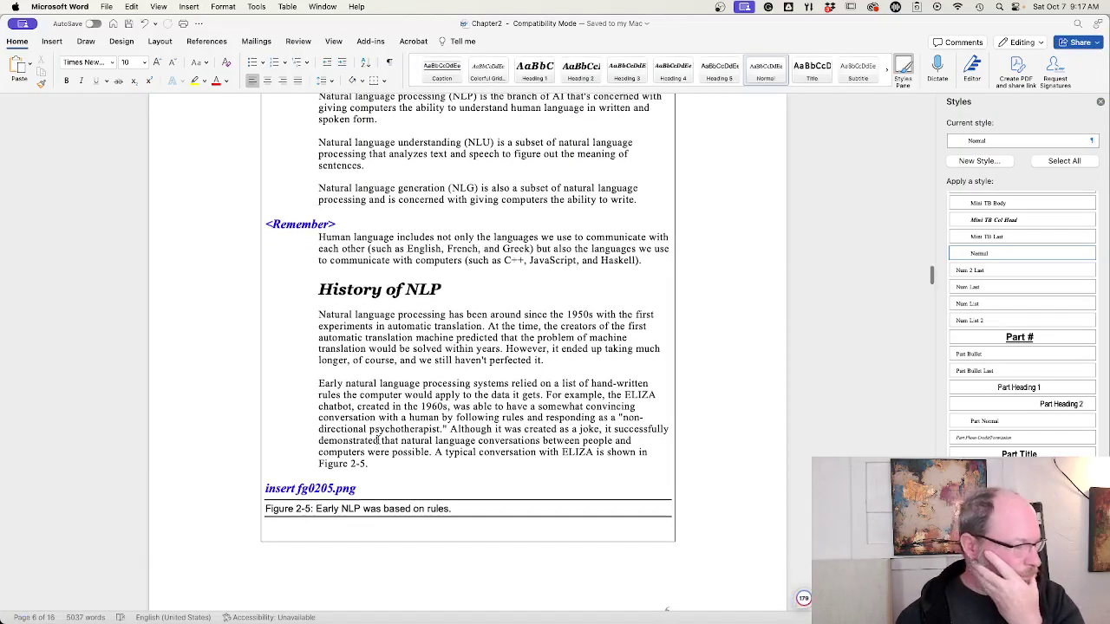
scroll(378, 441, "up", 6)
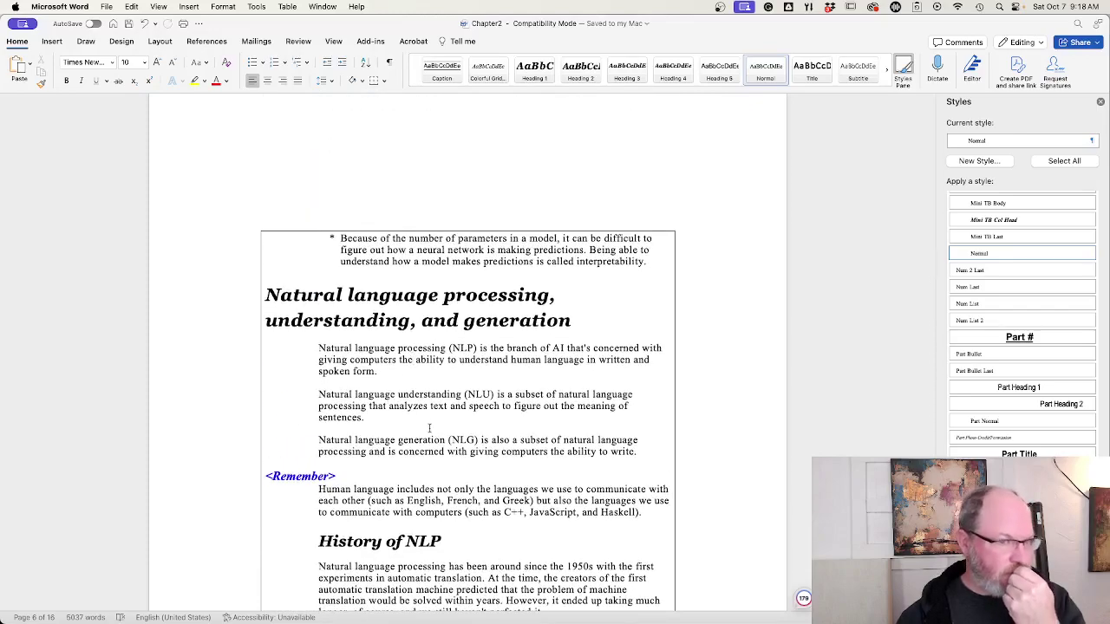
left_click(421, 375)
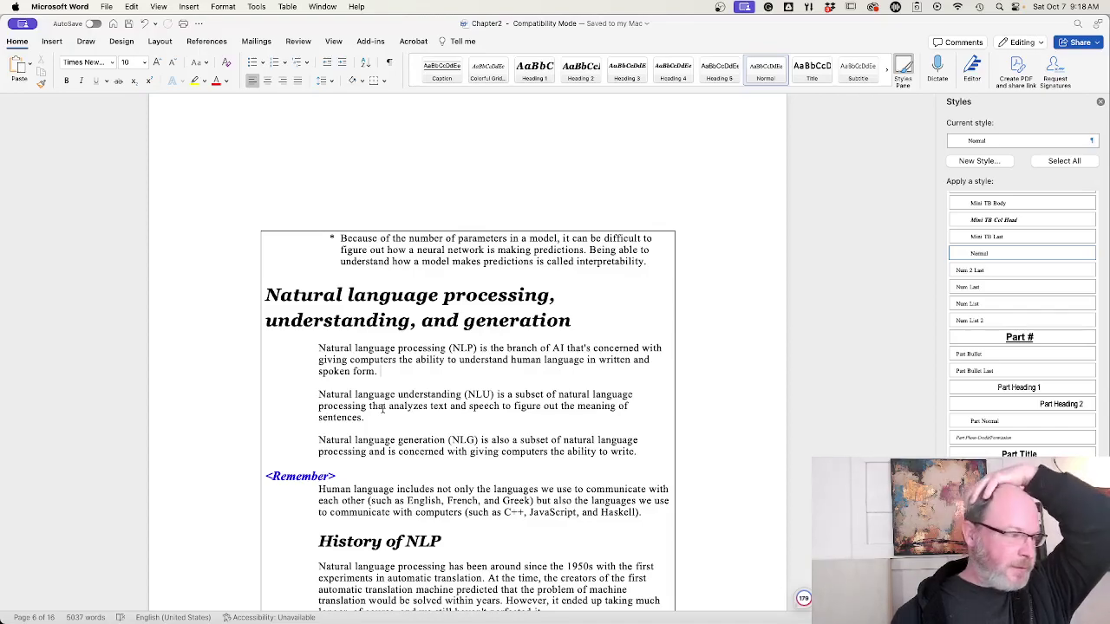
- Review the sections on uses for models and challenges for developing models, and how they lead into the natural language processing section
scroll(382, 408, "up", 10)
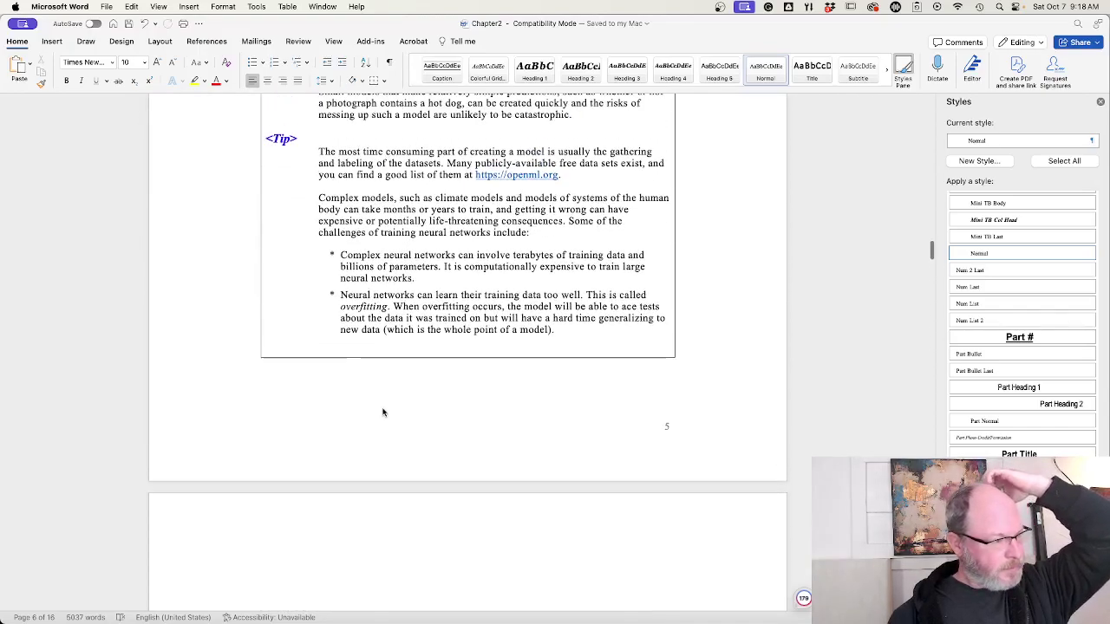
scroll(382, 408, "up", 10)
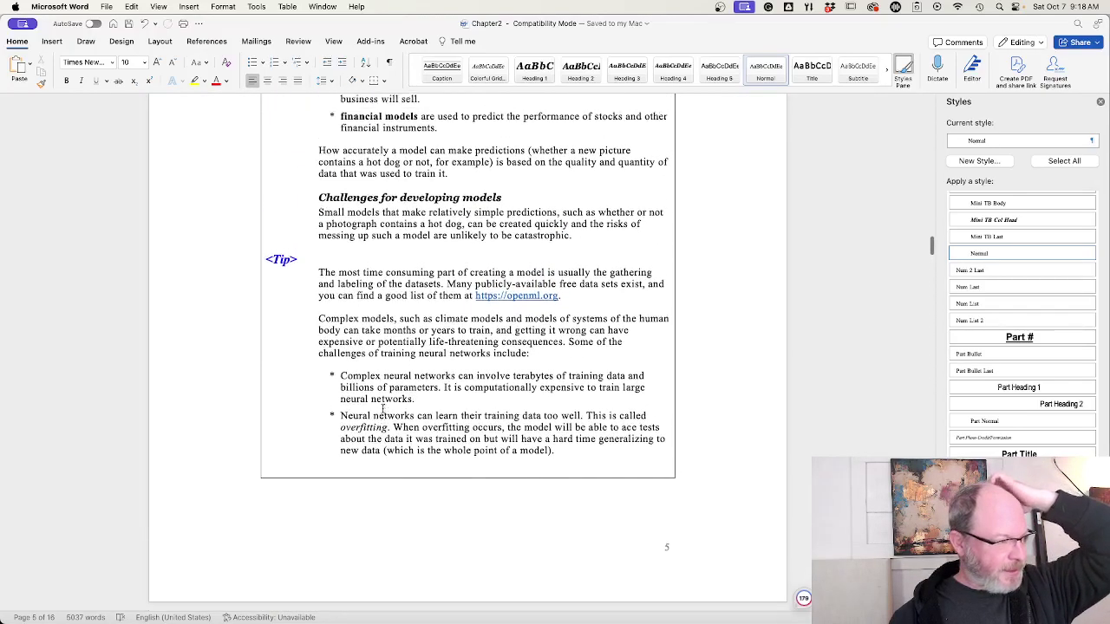
scroll(383, 409, "down", 1)
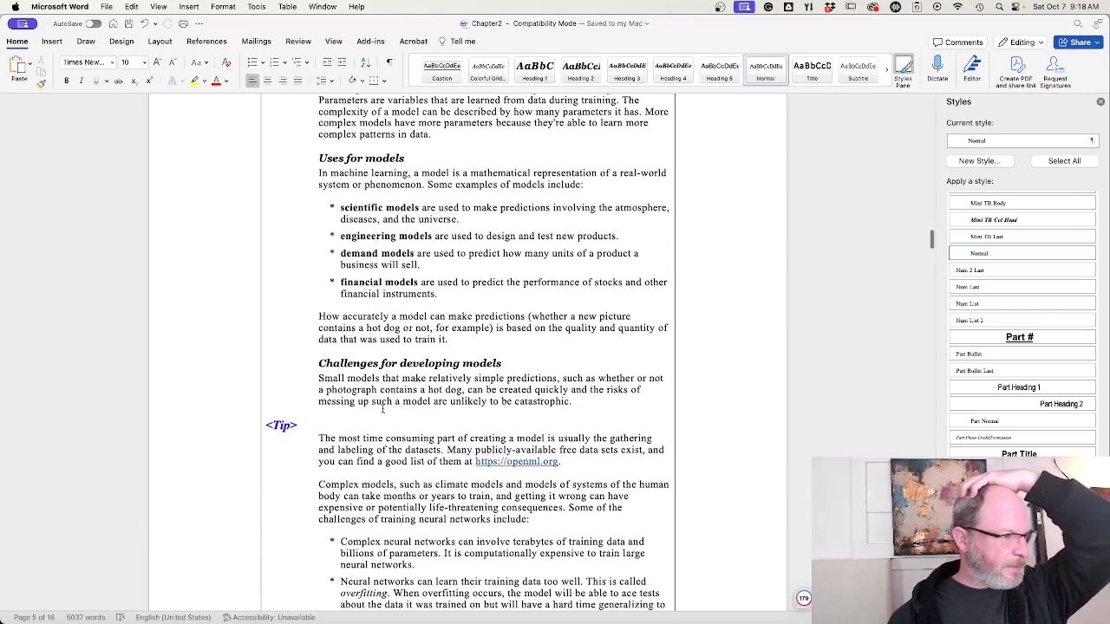
scroll(382, 409, "down", 3)
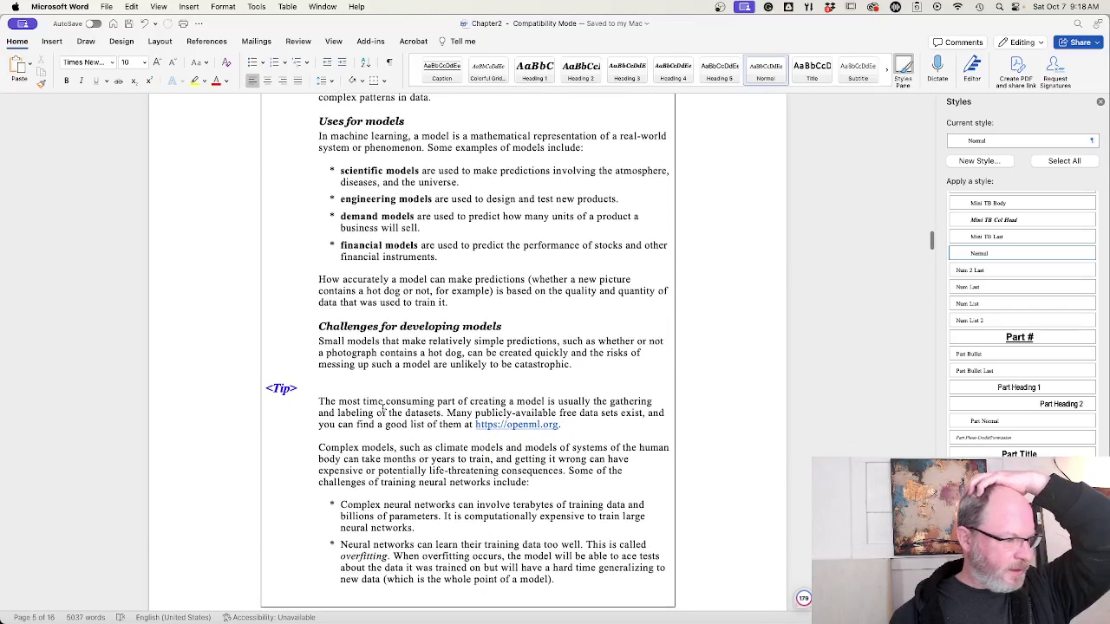
scroll(382, 408, "down", 2)
scroll(383, 409, "up", 8)
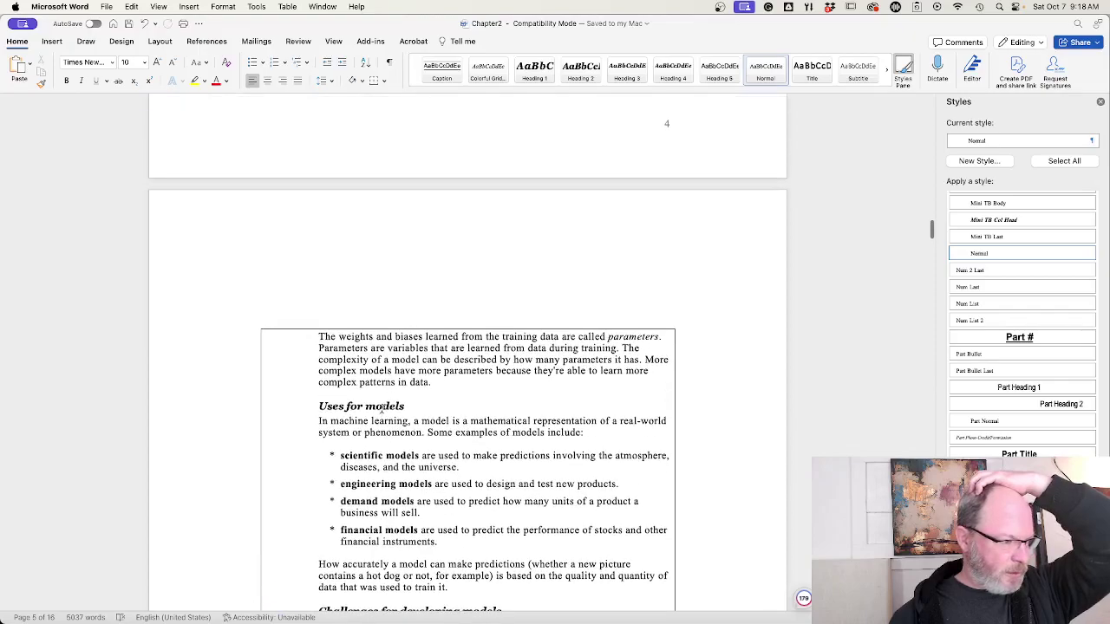
scroll(383, 409, "down", 5)
scroll(383, 408, "down", 5)
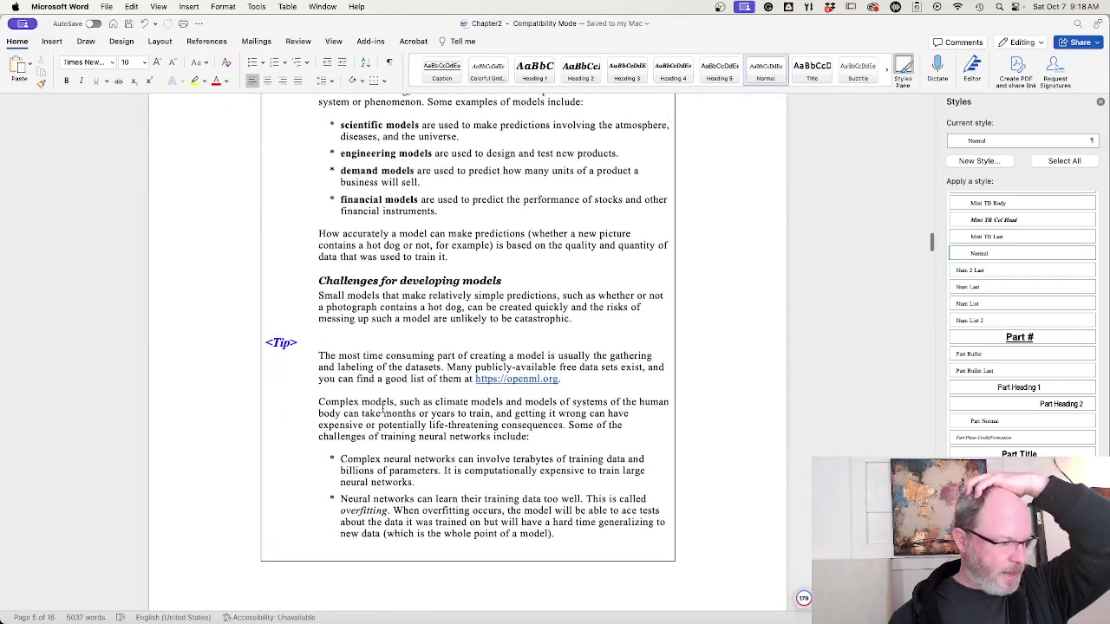
scroll(382, 408, "down", 19)
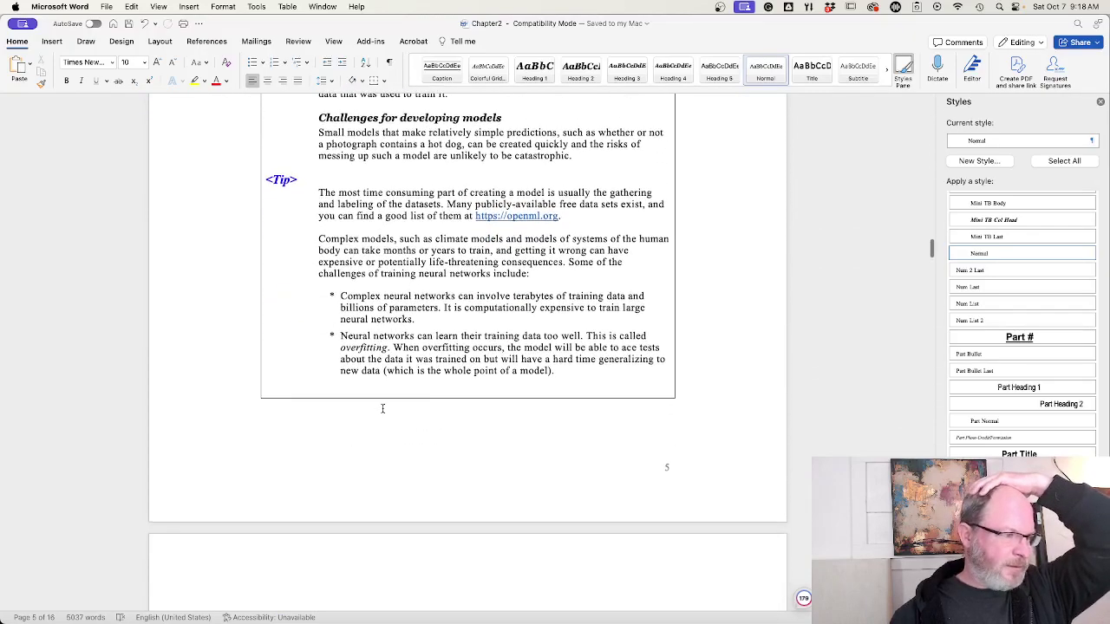
scroll(383, 408, "down", 16)
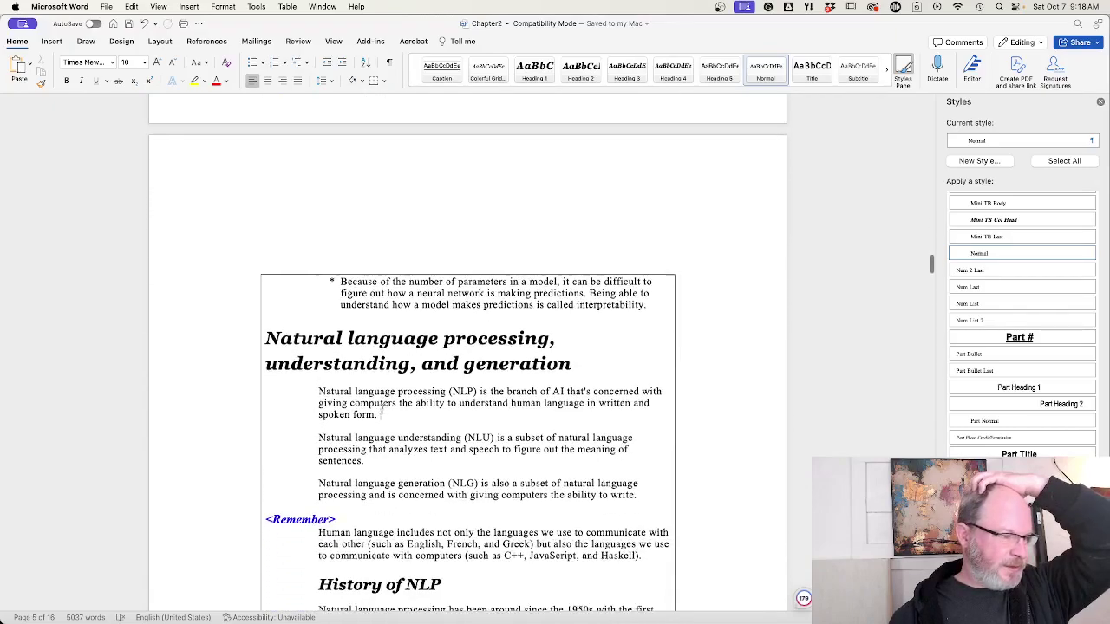
scroll(382, 408, "down", 5)
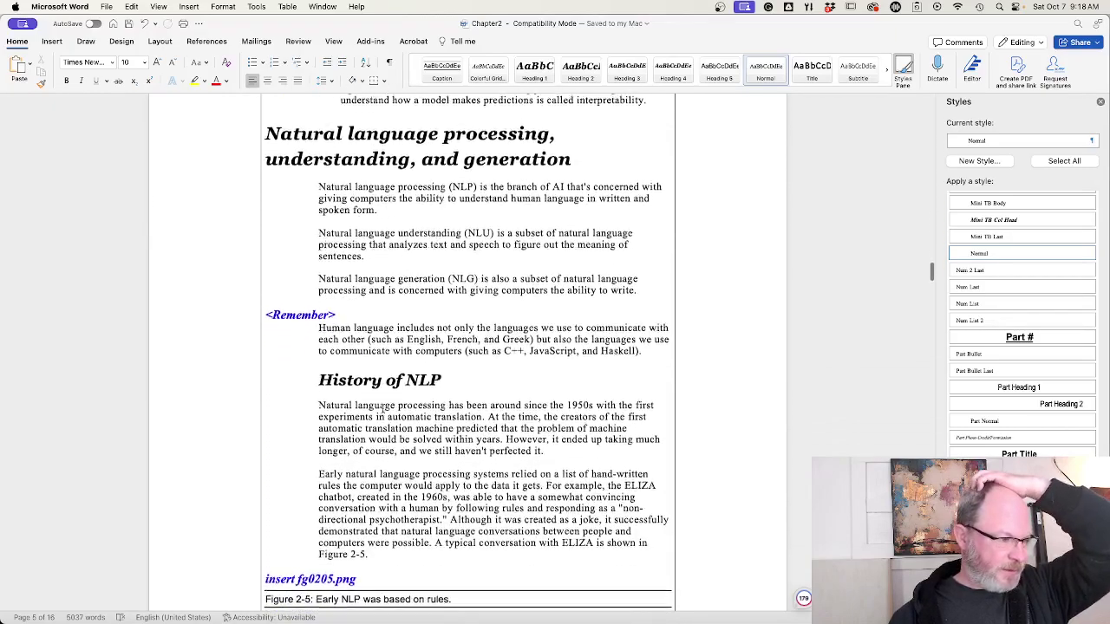
scroll(379, 411, "up", 3)
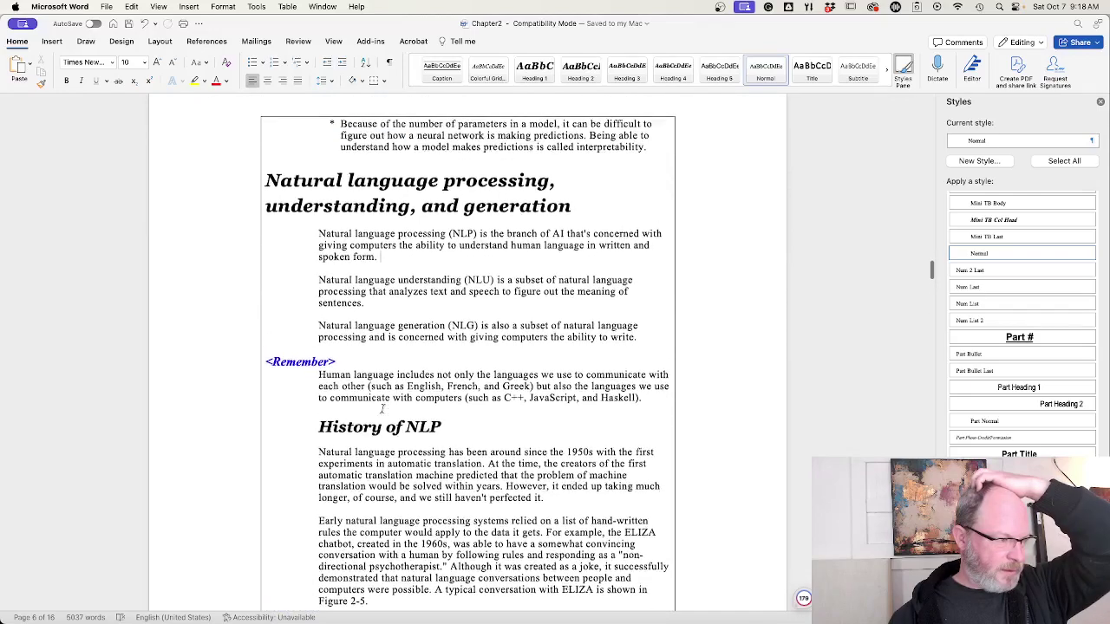